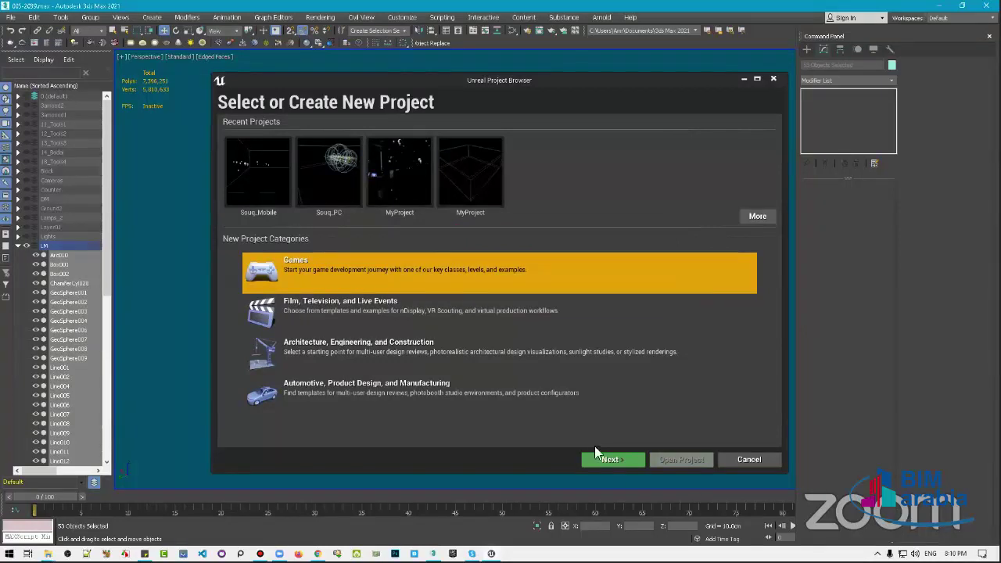
Choose the Games category and the First Person template, advancing to Project Settings
{"action": "left_click", "coordinate": [622, 461]}
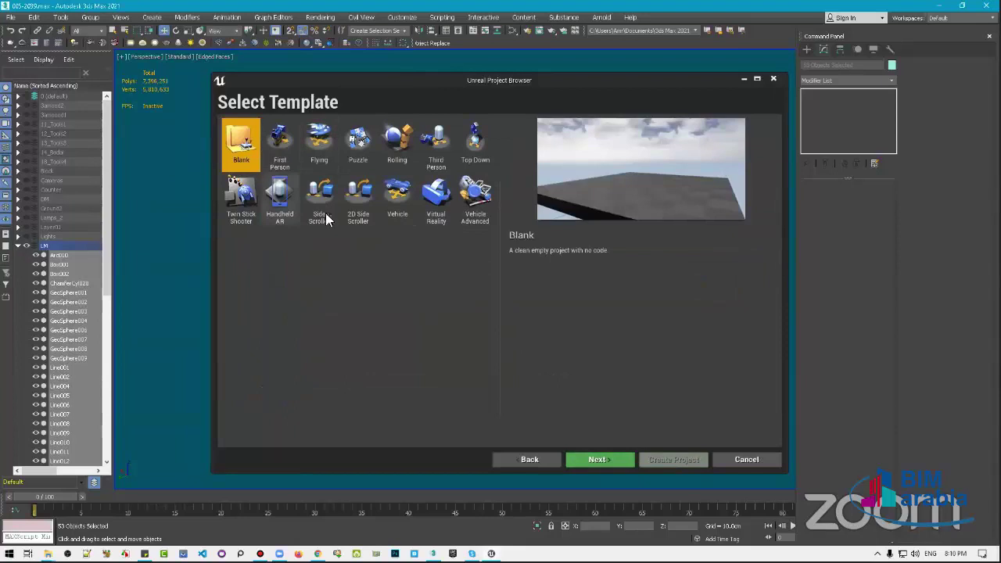
{"action": "left_click", "coordinate": [283, 146]}
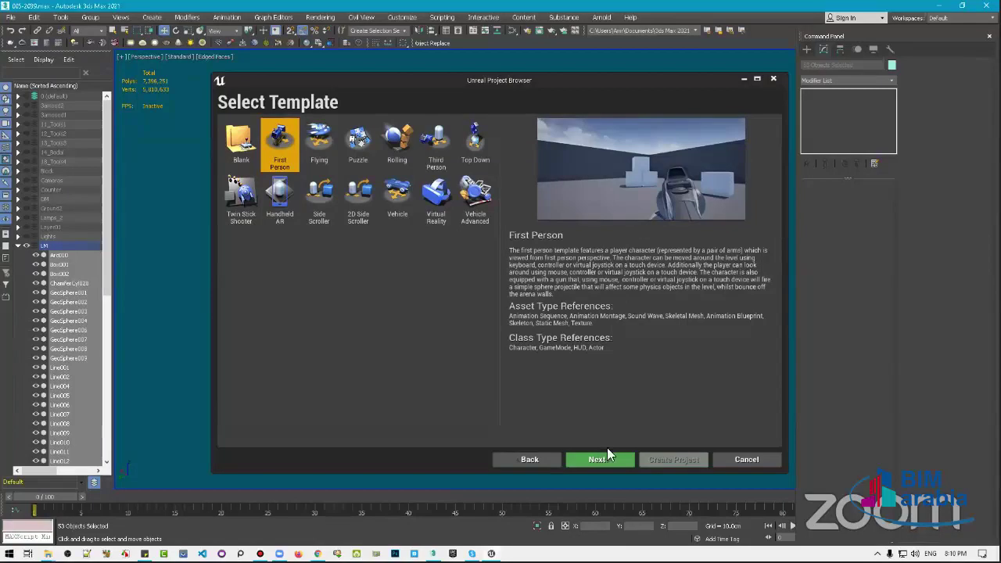
{"action": "left_click", "coordinate": [601, 460]}
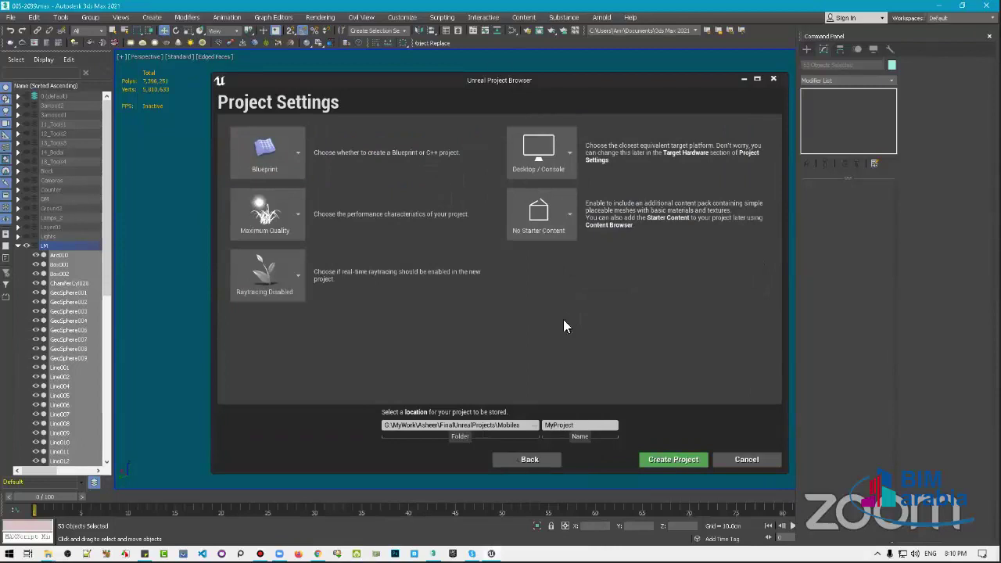
Create a new TUT folder on the Desktop and set it as the project location
{"action": "left_click", "coordinate": [532, 424]}
{"action": "left_click", "coordinate": [252, 266]}
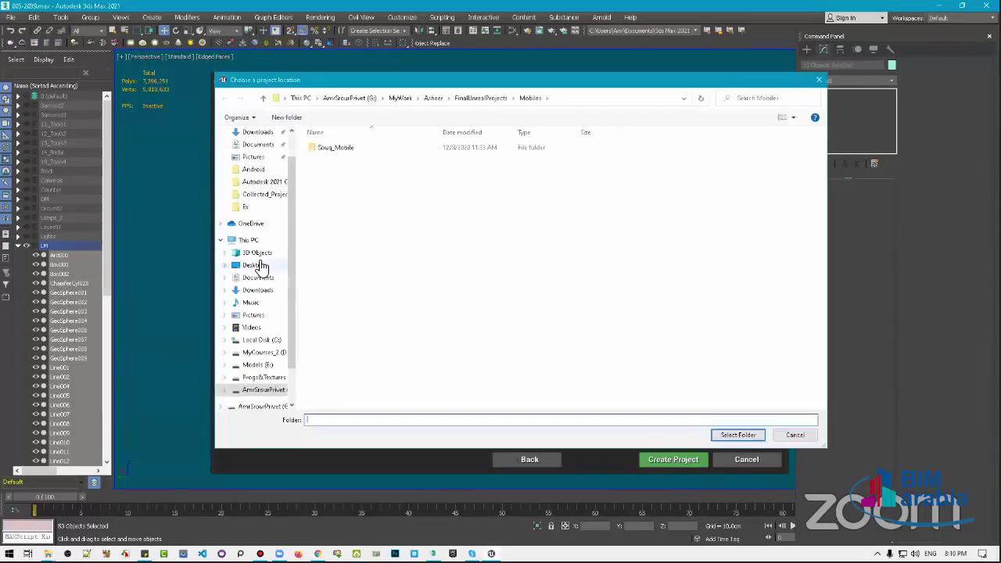
{"action": "right_click", "coordinate": [530, 333]}
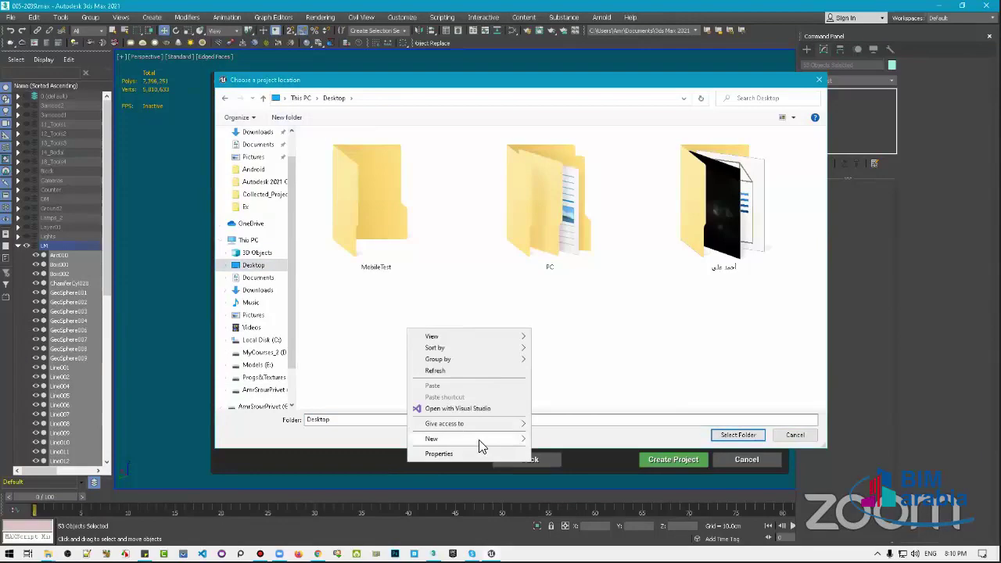
{"action": "mouse_move", "coordinate": [479, 439]}
{"action": "left_click", "coordinate": [597, 297]}
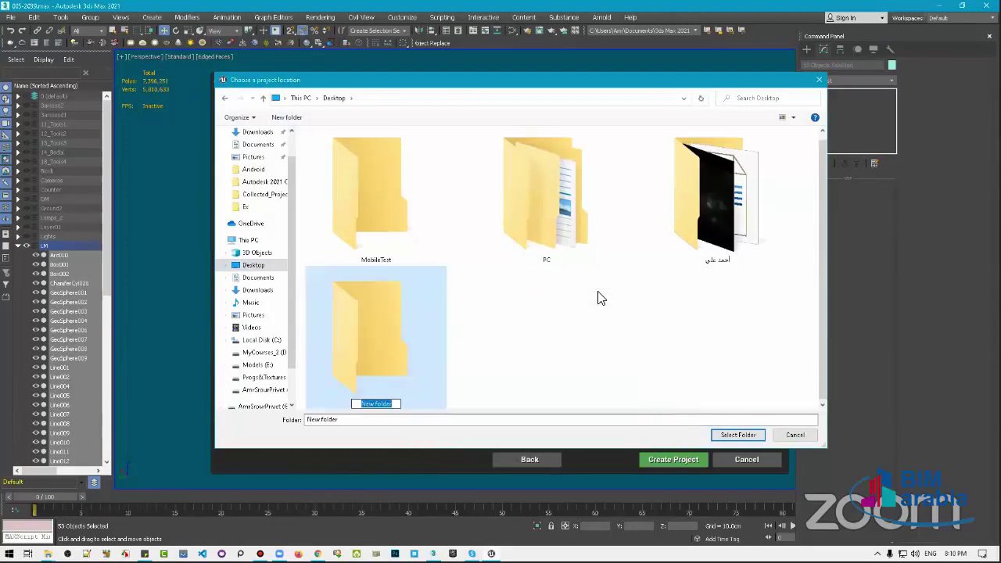
{"action": "type", "text": "TUT"}
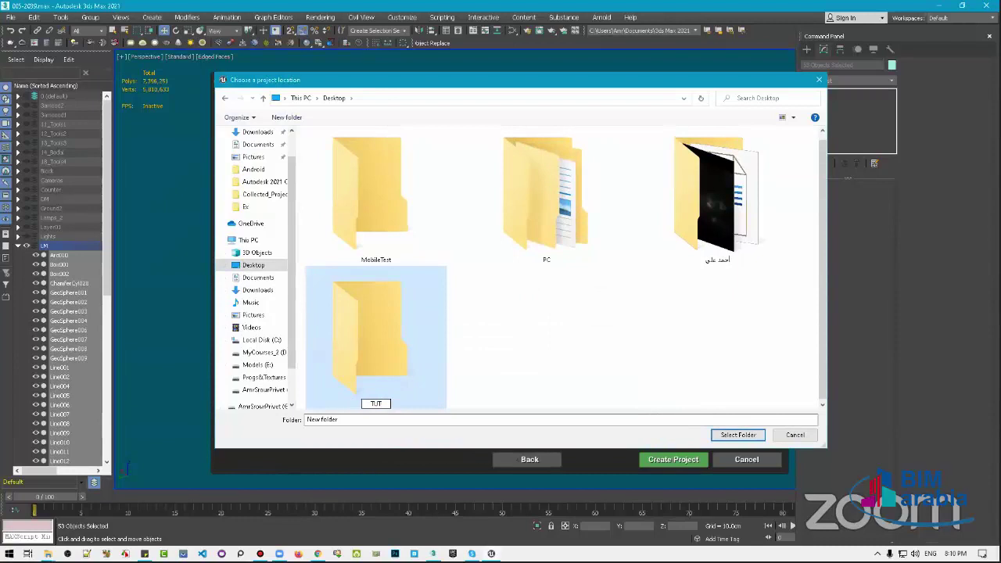
{"action": "key", "text": "Return"}
{"action": "key", "text": "Return"}
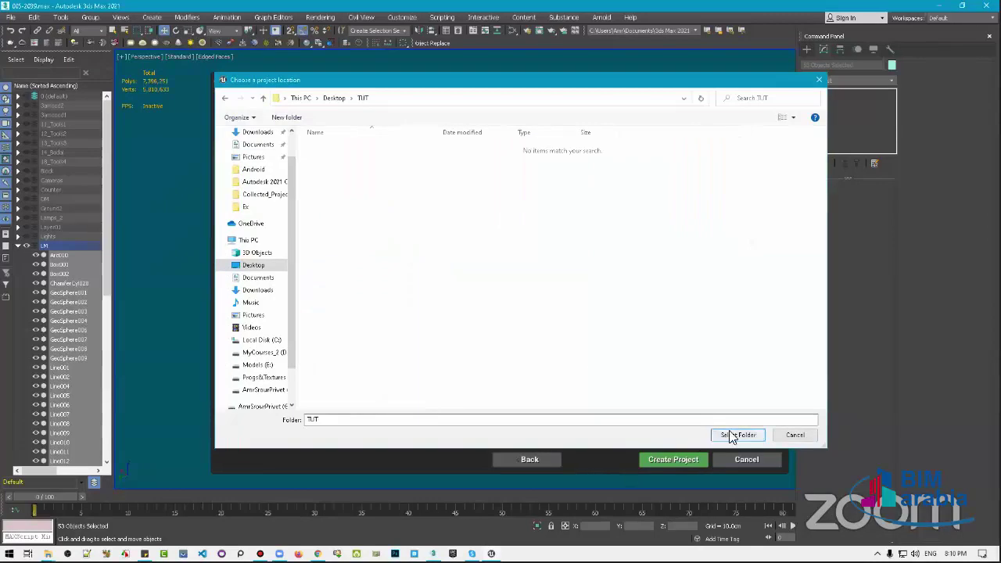
{"action": "left_click", "coordinate": [738, 434]}
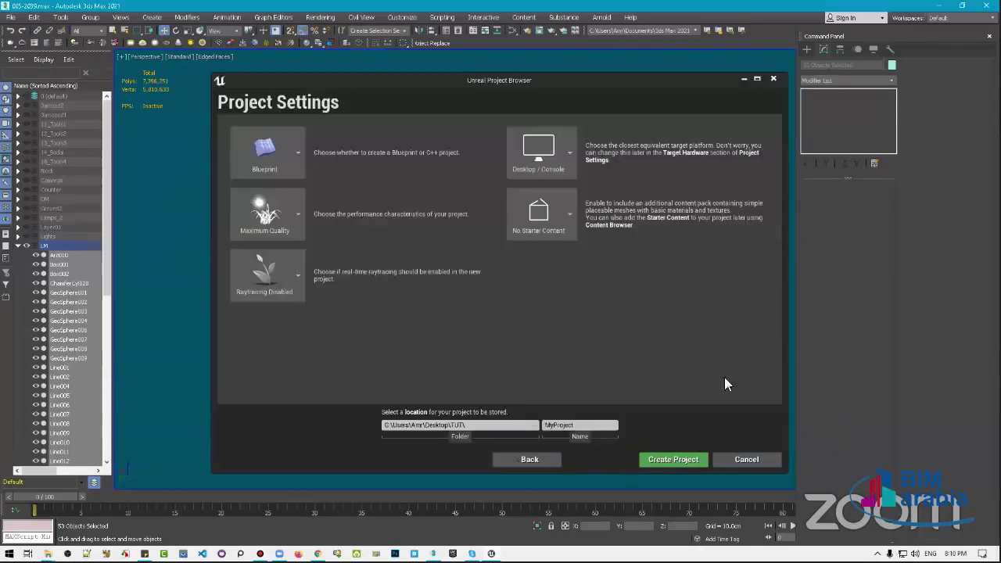
Name the project TUT_Lighting and create it
{"action": "left_click", "coordinate": [616, 424]}
{"action": "type", "text": "TUT_Lightin"}
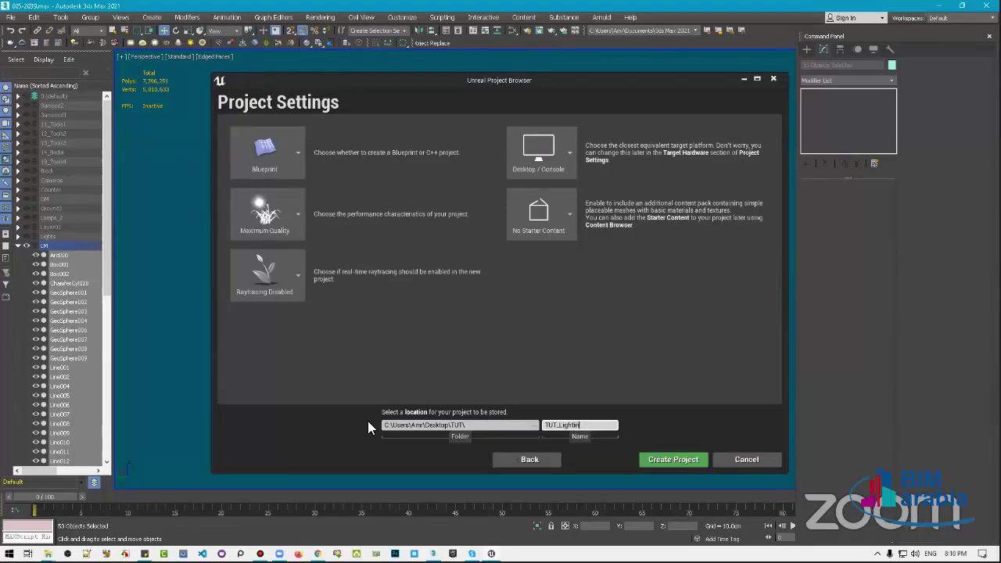
{"action": "type", "text": "g"}
{"action": "left_click", "coordinate": [693, 460]}
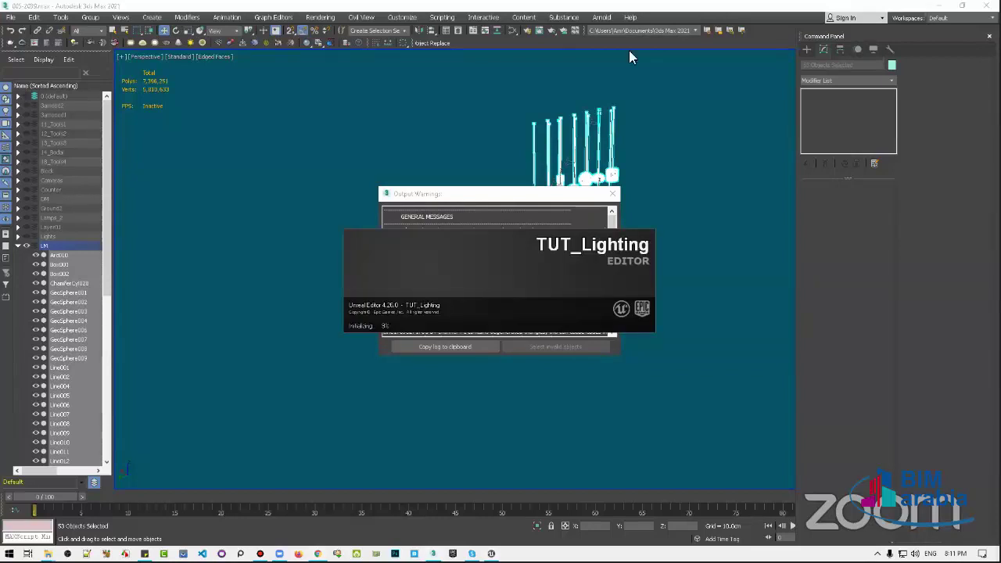
Move aside and close the leftover Output Warnings window
{"action": "left_click", "coordinate": [468, 195]}
{"action": "left_click_drag", "start_coordinate": [469, 194], "coordinate": [230, 105]}
{"action": "left_click", "coordinate": [373, 104]}
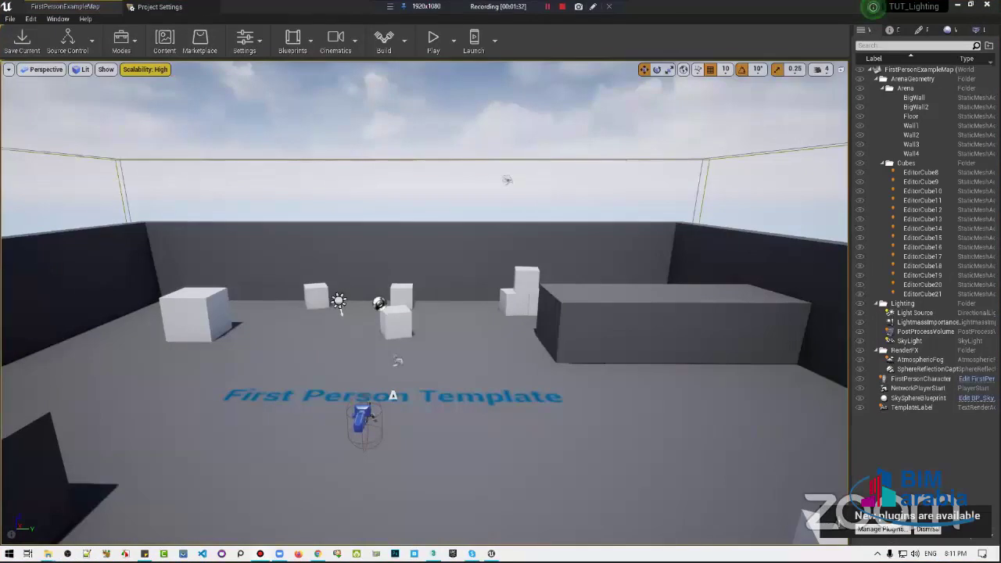
Orbit and dolly the viewport to see the First Person arena diagonally from above
{"action": "right_click_drag", "start_coordinate": [539, 312], "coordinate": [556, 324]}
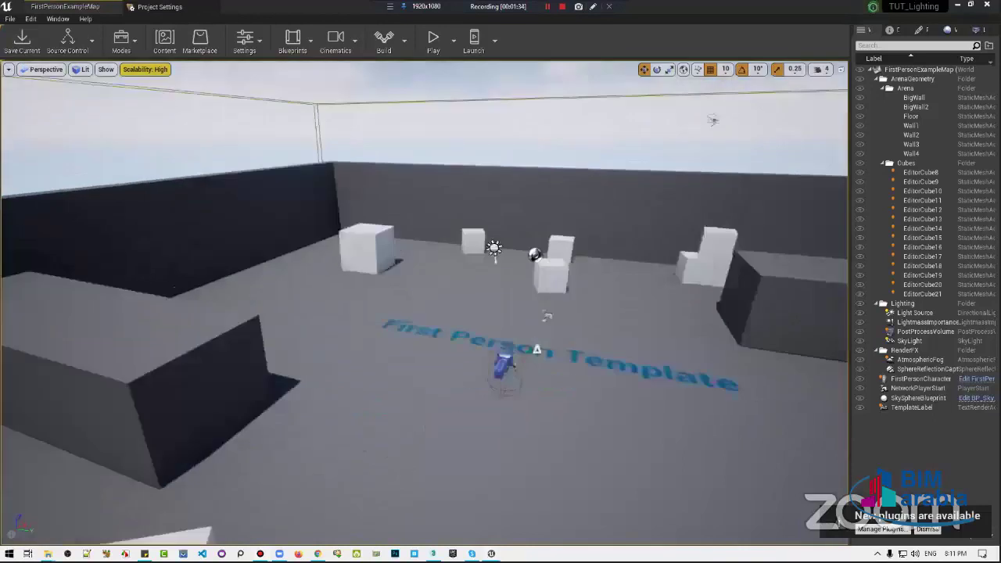
{"action": "scroll", "coordinate": [634, 393], "scroll_direction": "down", "scroll_amount": 2}
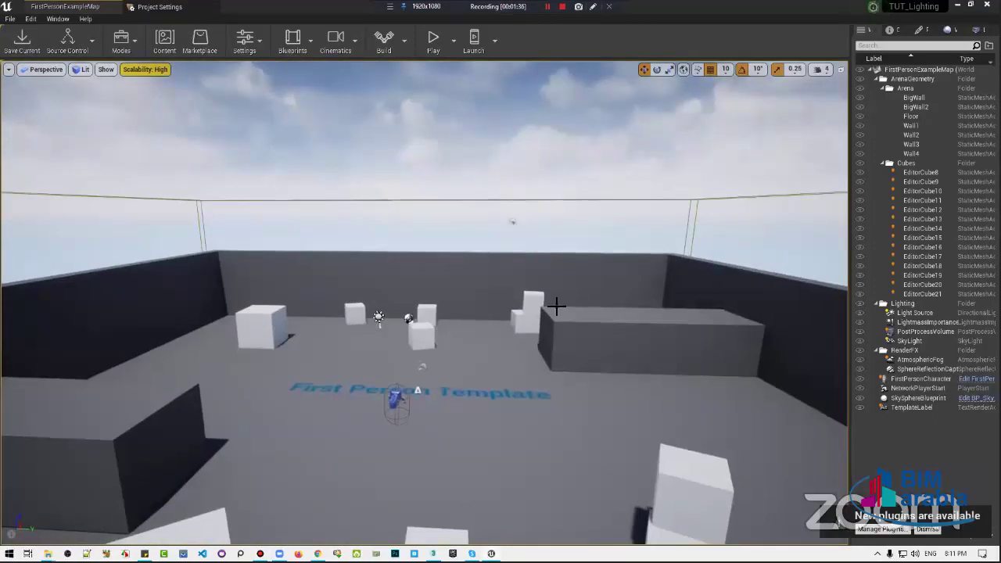
{"action": "mouse_move", "coordinate": [493, 391]}
{"action": "left_mouse_down", "text": "alt"}
{"action": "mouse_move", "coordinate": [437, 360]}
{"action": "mouse_move", "coordinate": [328, 352]}
{"action": "mouse_move", "coordinate": [478, 315]}
{"action": "mouse_move", "coordinate": [500, 297]}
{"action": "left_mouse_up", "text": "alt"}
Delete ArenaGeometry through EditorCube21 from the World Outliner
{"action": "left_click", "coordinate": [923, 79]}
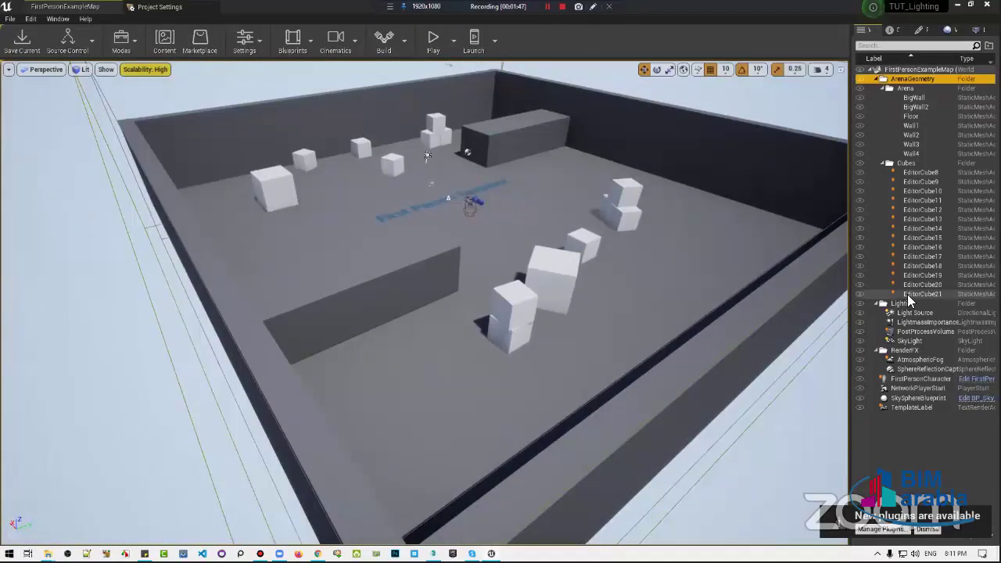
{"action": "left_click", "coordinate": [899, 293], "text": "shift"}
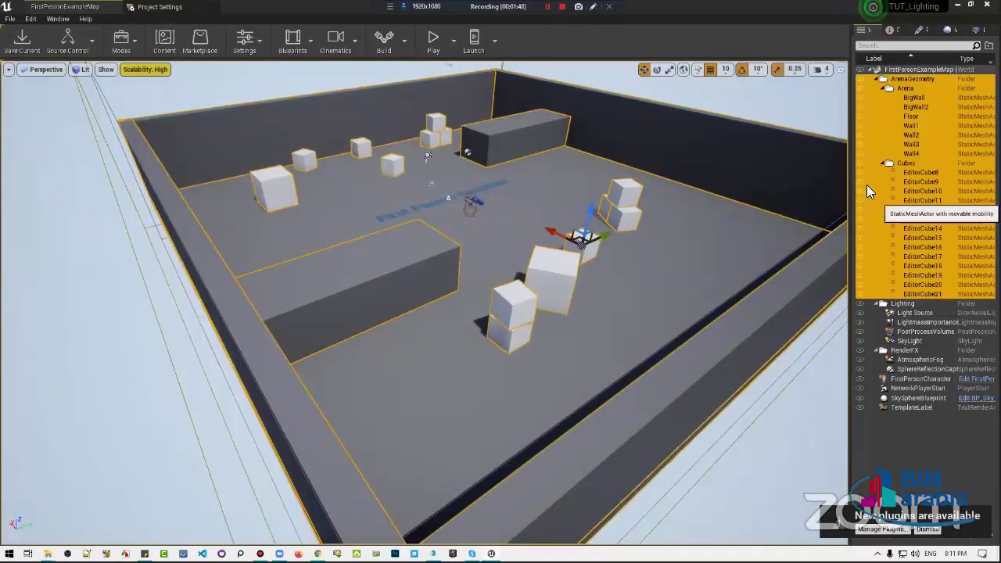
{"action": "key", "text": "Delete"}
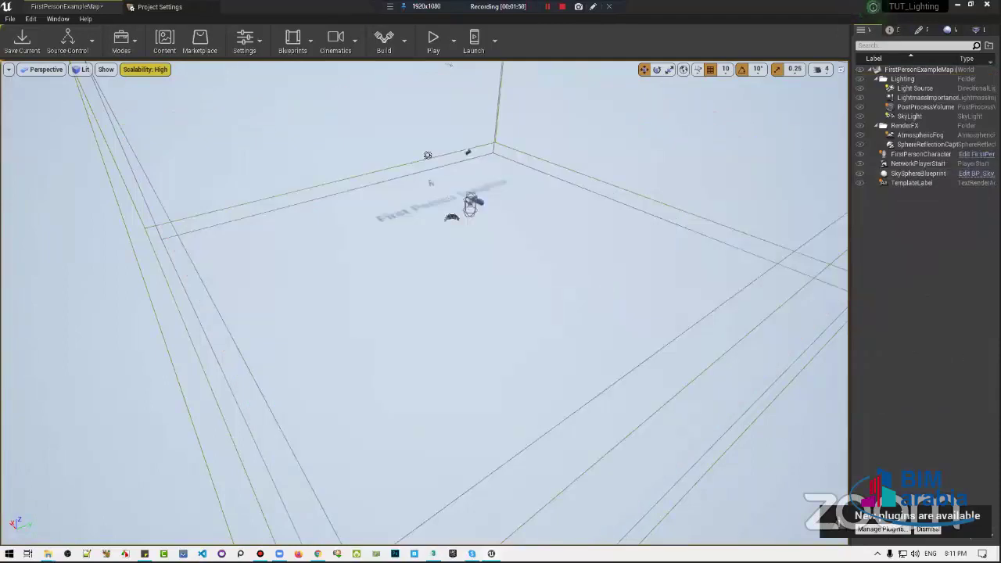
{"action": "mouse_move", "coordinate": [515, 274]}
{"action": "left_mouse_down", "text": "alt"}
{"action": "mouse_move", "coordinate": [469, 258]}
{"action": "mouse_move", "coordinate": [422, 261]}
{"action": "mouse_move", "coordinate": [540, 258]}
{"action": "left_mouse_up", "text": "alt"}
{"action": "scroll", "coordinate": [541, 258], "scroll_direction": "up", "scroll_amount": 5}
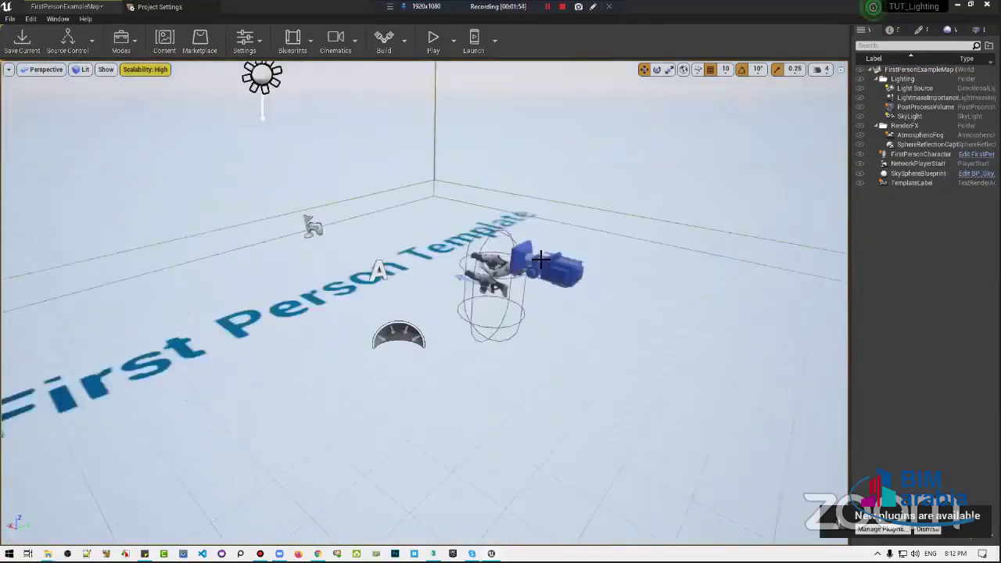
{"action": "scroll", "coordinate": [540, 259], "scroll_direction": "up", "scroll_amount": 3}
Delete the FirstPersonCharacter and the TemplateLabel text, then look around the empty room
{"action": "left_click", "coordinate": [540, 258]}
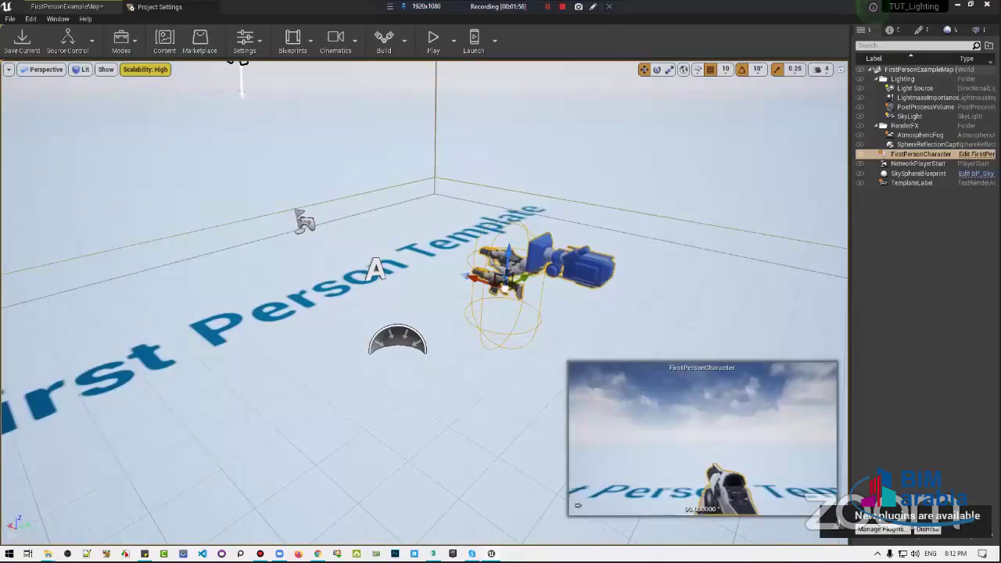
{"action": "left_click_drag", "start_coordinate": [456, 271], "coordinate": [456, 271], "text": "alt"}
{"action": "key", "text": "Delete"}
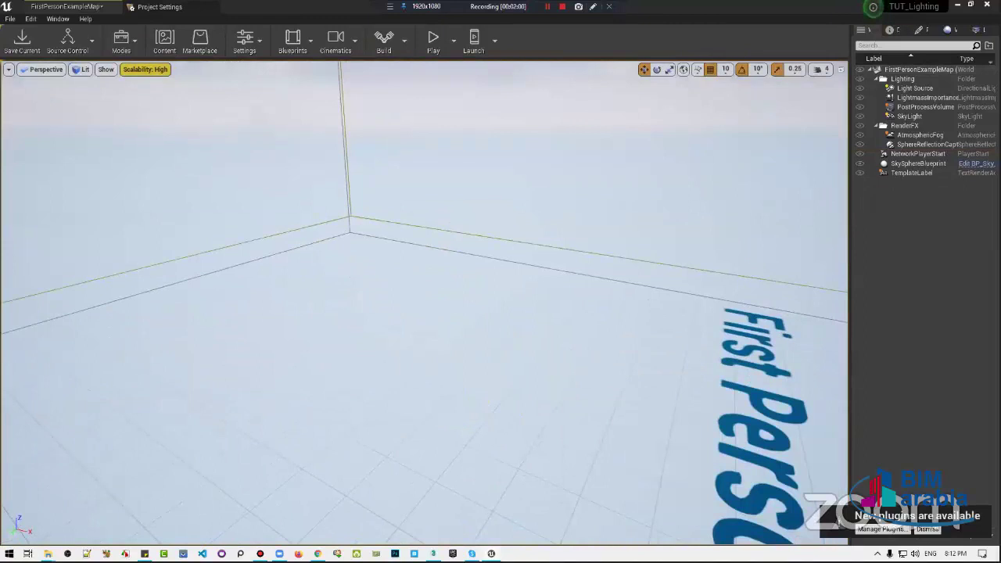
{"action": "double_click", "coordinate": [921, 174]}
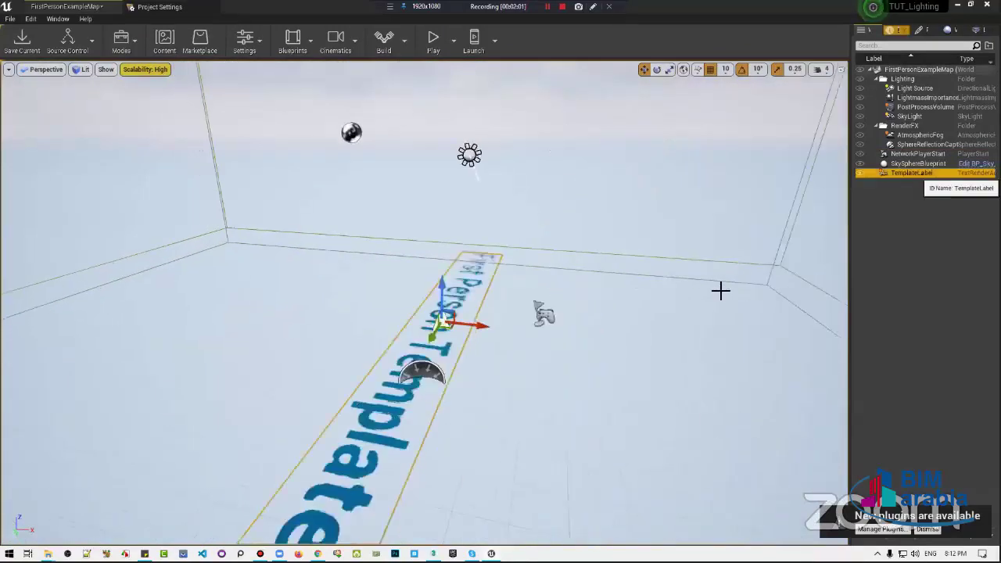
{"action": "key", "text": "Delete"}
{"action": "left_click_drag", "start_coordinate": [720, 290], "coordinate": [720, 290], "text": "alt"}
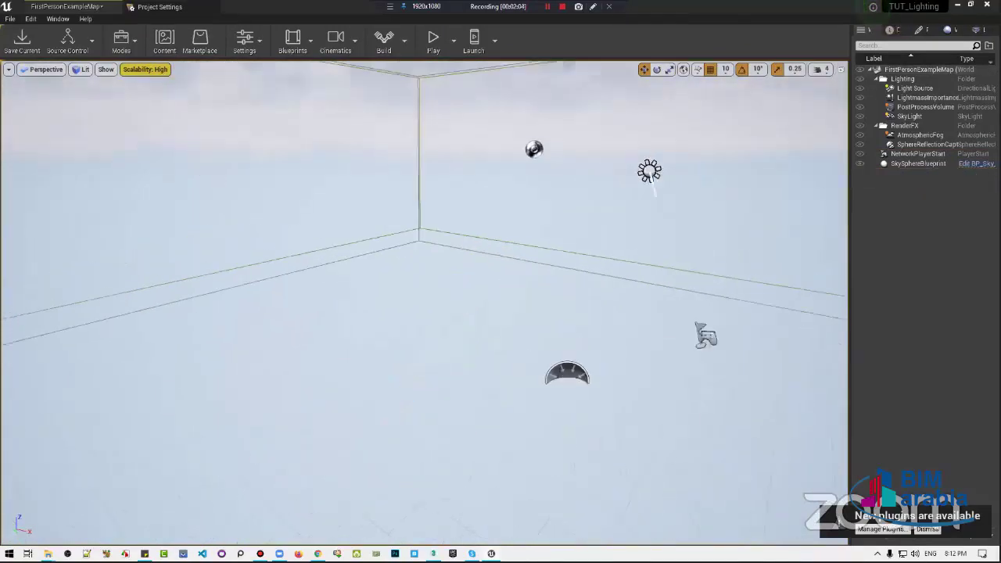
{"action": "left_click_drag", "start_coordinate": [379, 157], "coordinate": [379, 156], "text": "alt"}
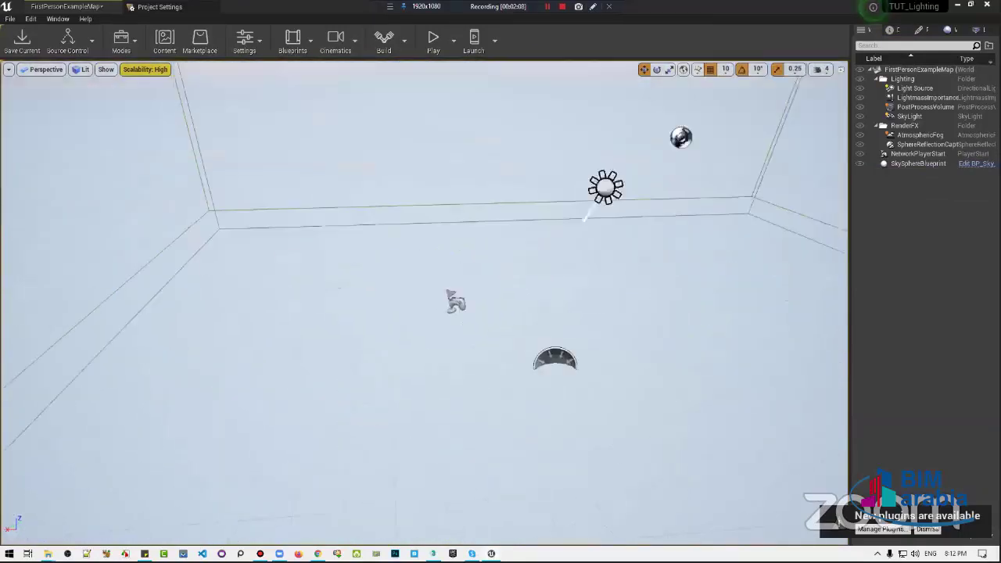
{"action": "left_click_drag", "start_coordinate": [568, 350], "coordinate": [569, 349], "text": "alt"}
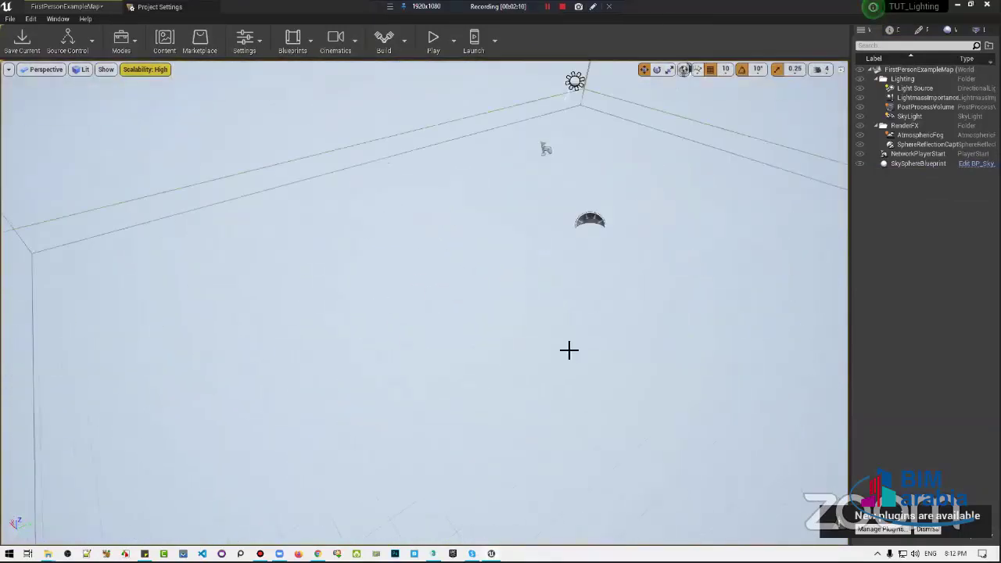
{"action": "scroll", "coordinate": [317, 271], "scroll_direction": "up", "scroll_amount": 5}
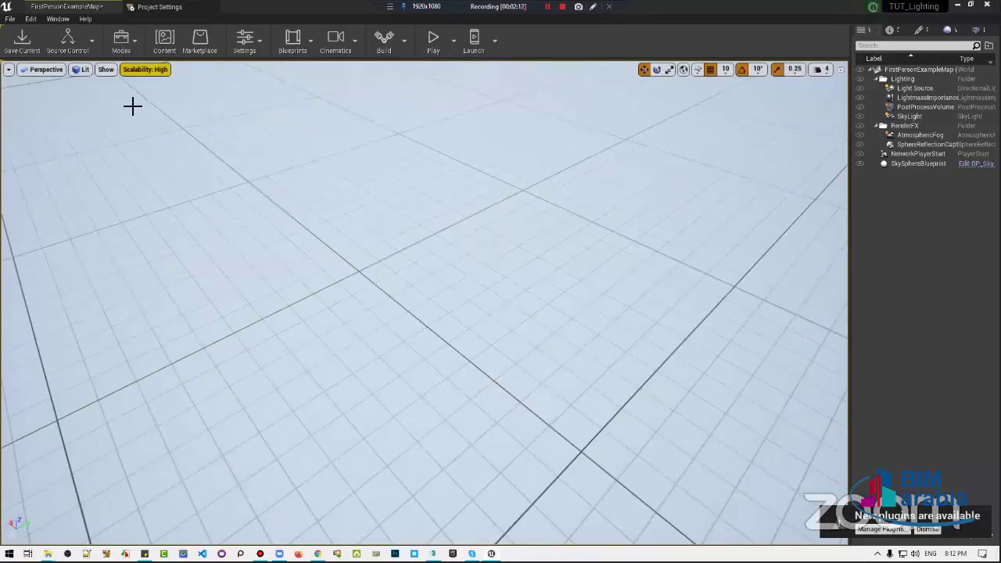
Turn off the viewport grid and view the room from above
{"action": "left_click", "coordinate": [107, 70]}
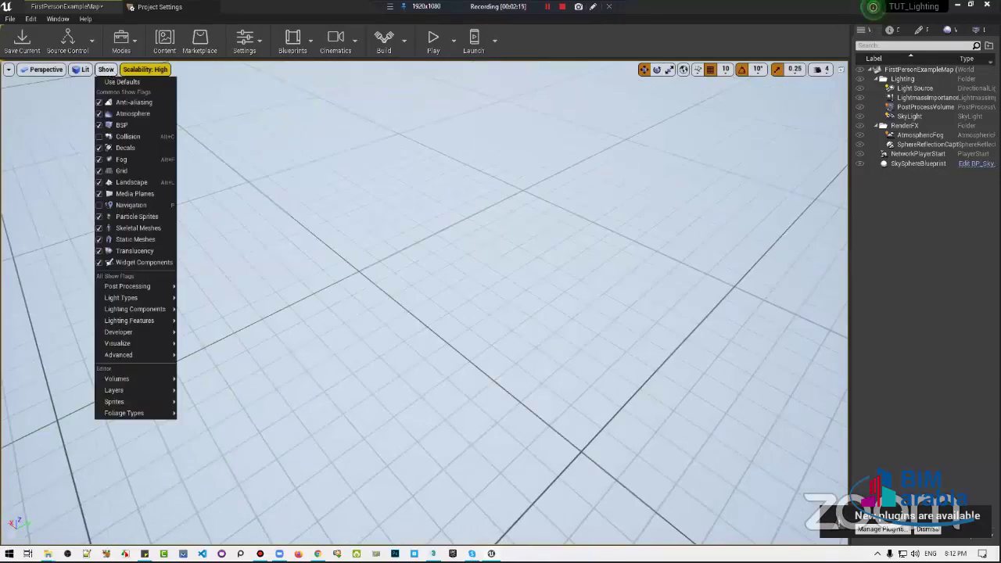
{"action": "left_click", "coordinate": [143, 171]}
{"action": "right_click_drag", "start_coordinate": [143, 171], "coordinate": [235, 203]}
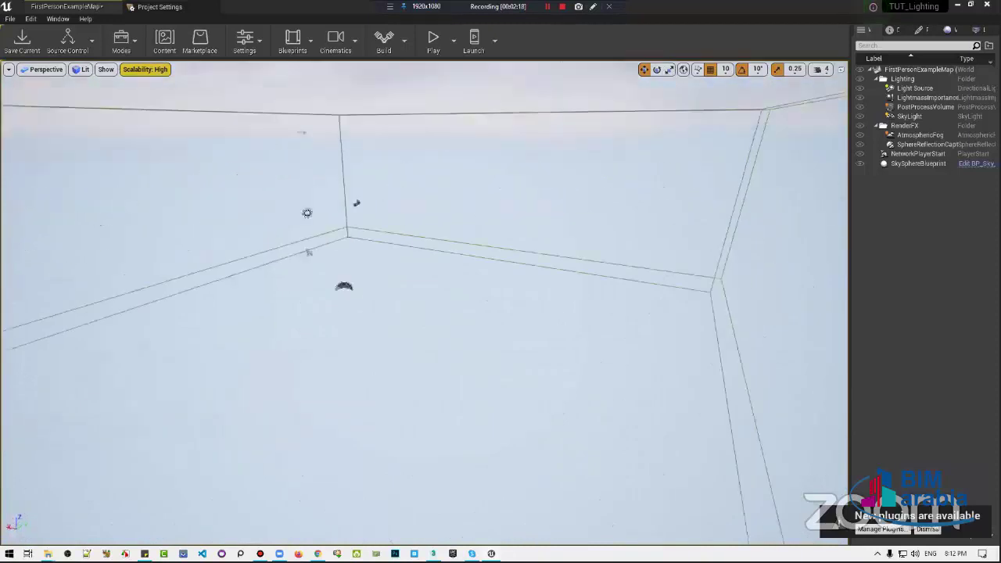
{"action": "mouse_move", "coordinate": [440, 330]}
{"action": "right_mouse_down"}
{"action": "mouse_move", "coordinate": [246, 164]}
{"action": "mouse_move", "coordinate": [239, 168]}
{"action": "right_mouse_up"}
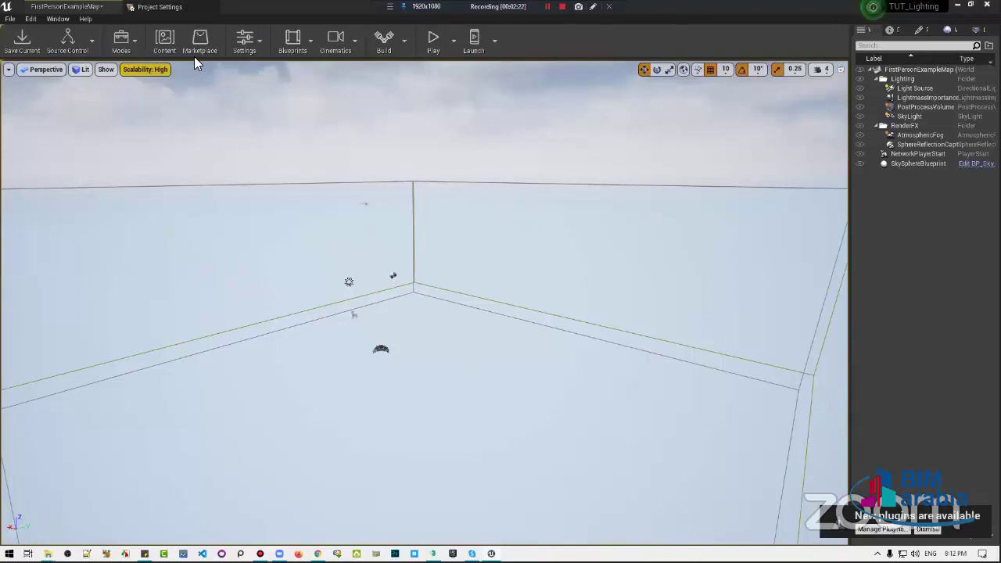
Check the Settings menu without choosing anything, then bring up the Blueprints menu
{"action": "left_click", "coordinate": [248, 40]}
{"action": "left_click", "coordinate": [248, 41]}
{"action": "left_click", "coordinate": [249, 40]}
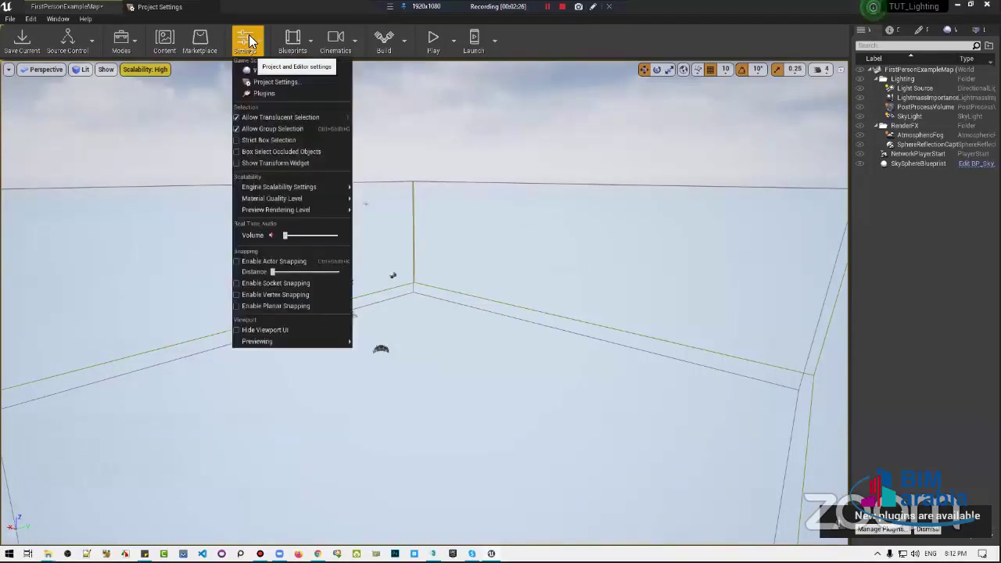
{"action": "left_click", "coordinate": [248, 41]}
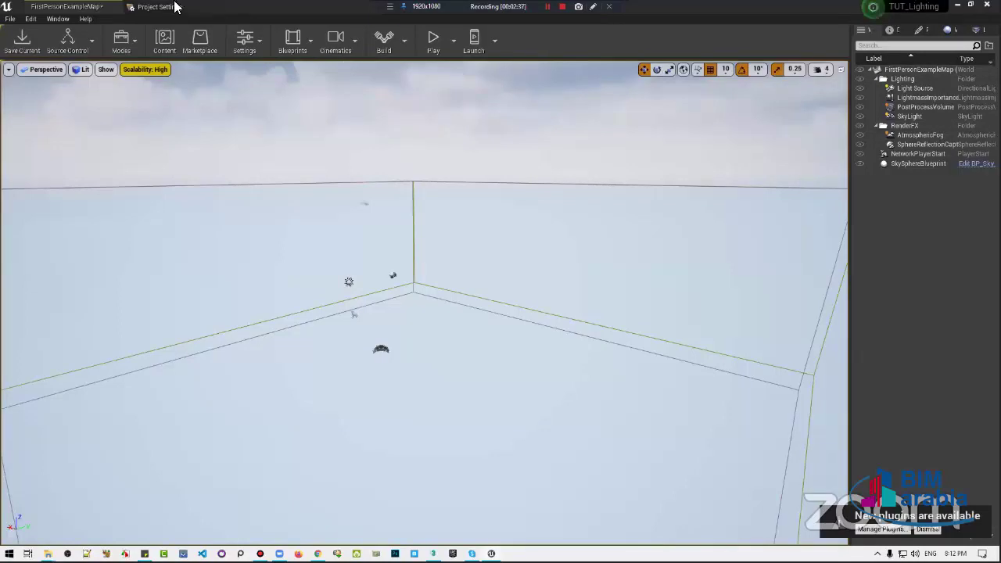
{"action": "left_click", "coordinate": [311, 45]}
Open the Level Blueprint, add an Event BeginPlay node, then delete it
{"action": "mouse_move", "coordinate": [319, 94]}
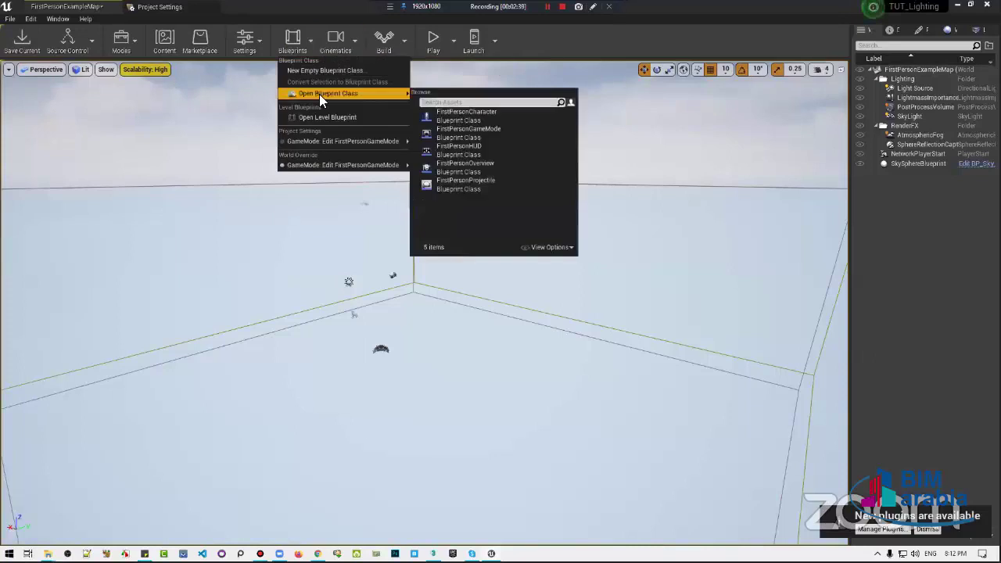
{"action": "left_click", "coordinate": [328, 116]}
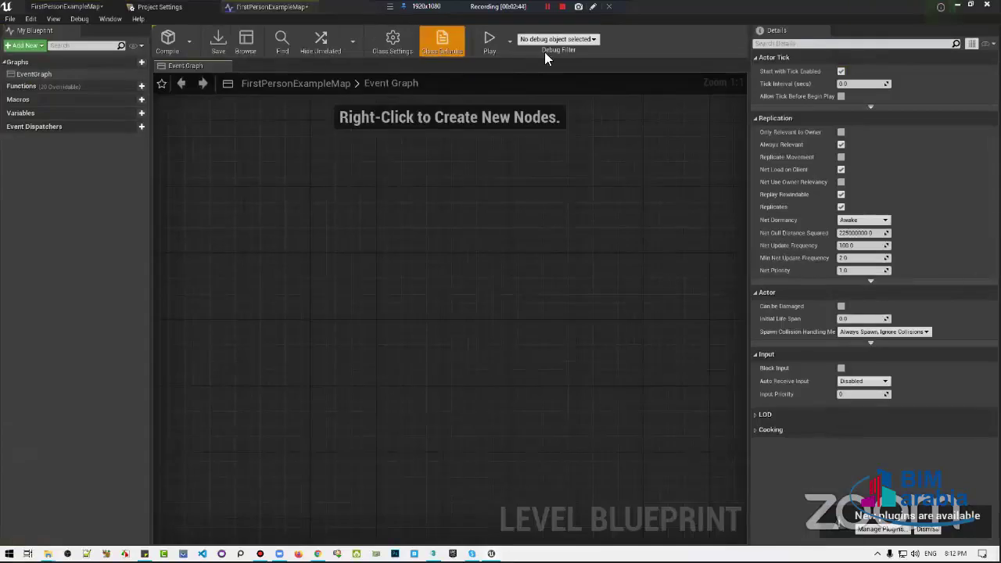
{"action": "right_click", "coordinate": [350, 227]}
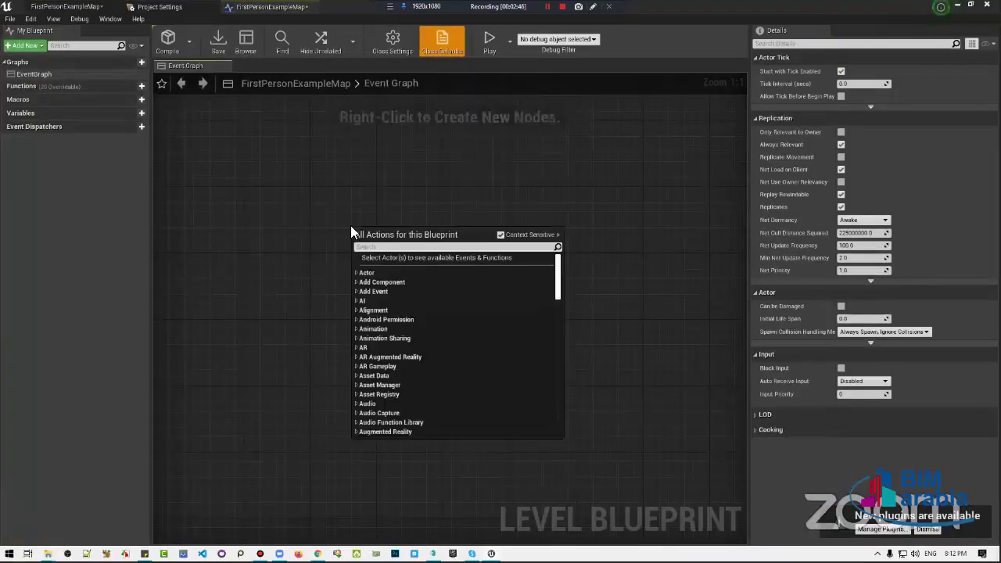
{"action": "type", "text": "eveng"}
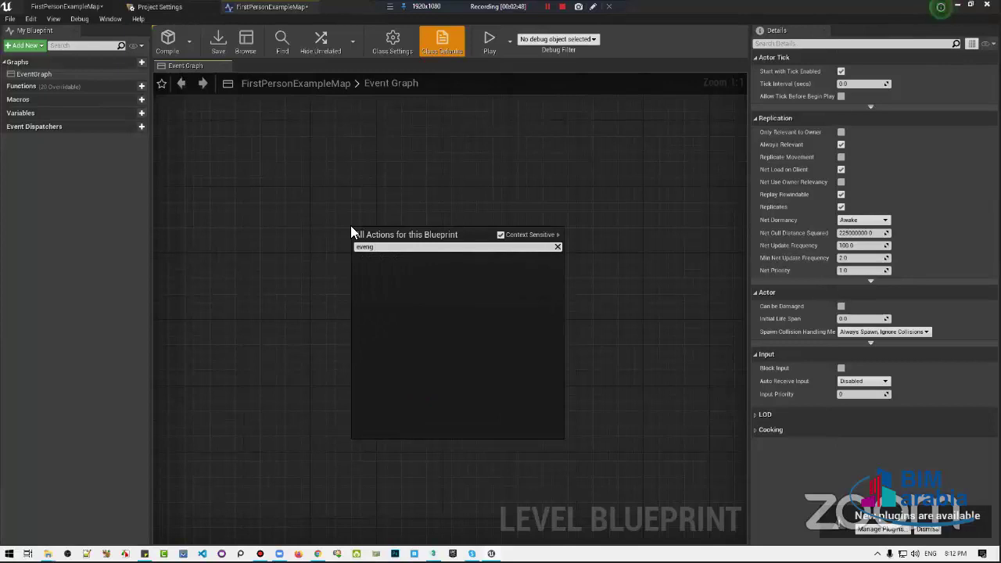
{"action": "key", "text": "BackSpace"}
{"action": "key", "text": "BackSpace"}
{"action": "key", "text": "BackSpace"}
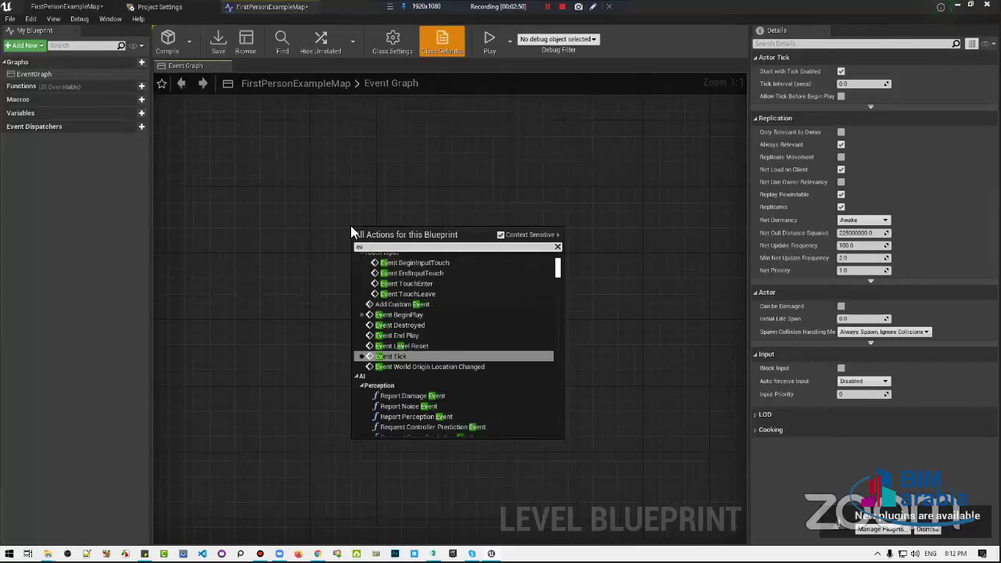
{"action": "type", "text": "ent beg"}
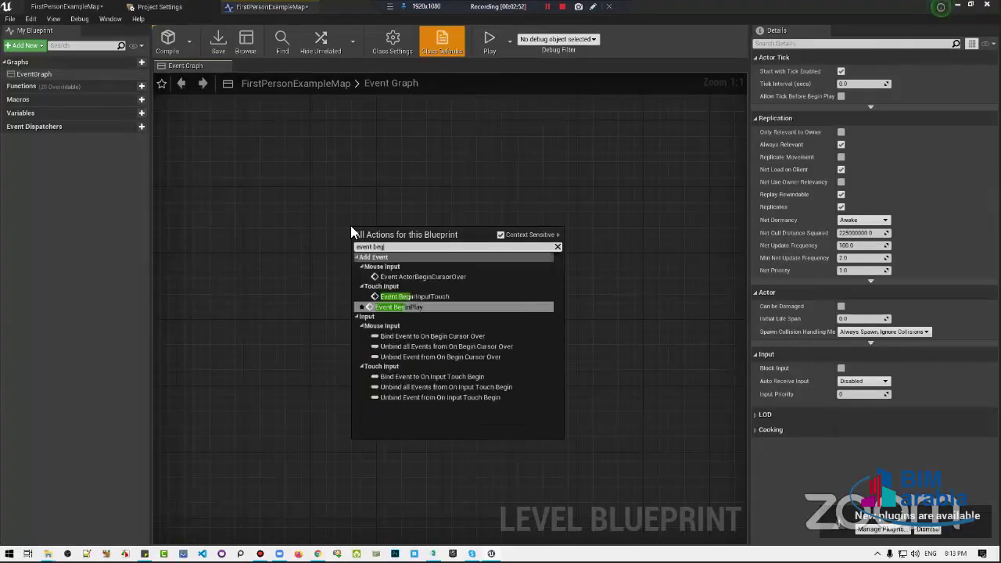
{"action": "key", "text": "Return"}
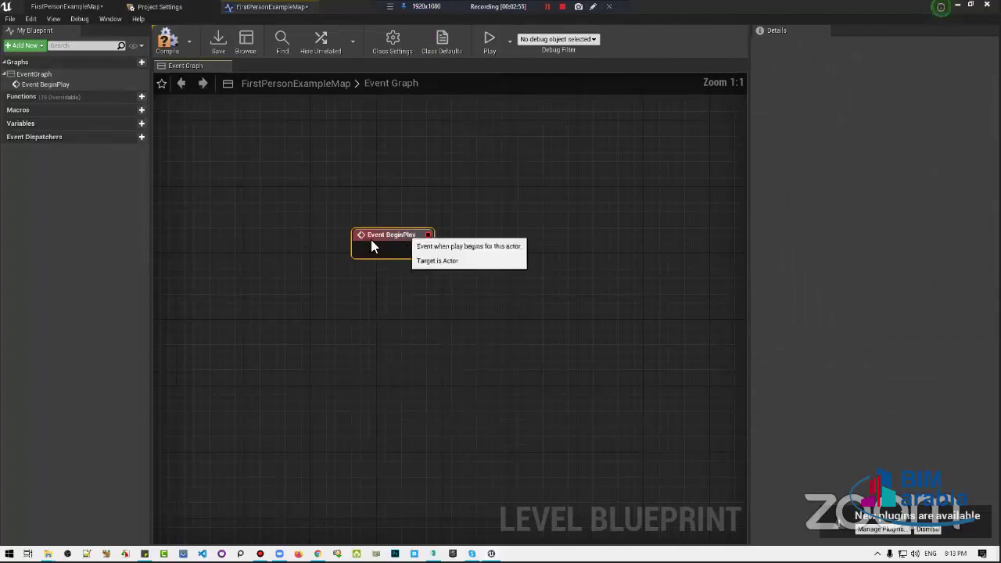
{"action": "left_click_drag", "start_coordinate": [372, 241], "coordinate": [288, 207]}
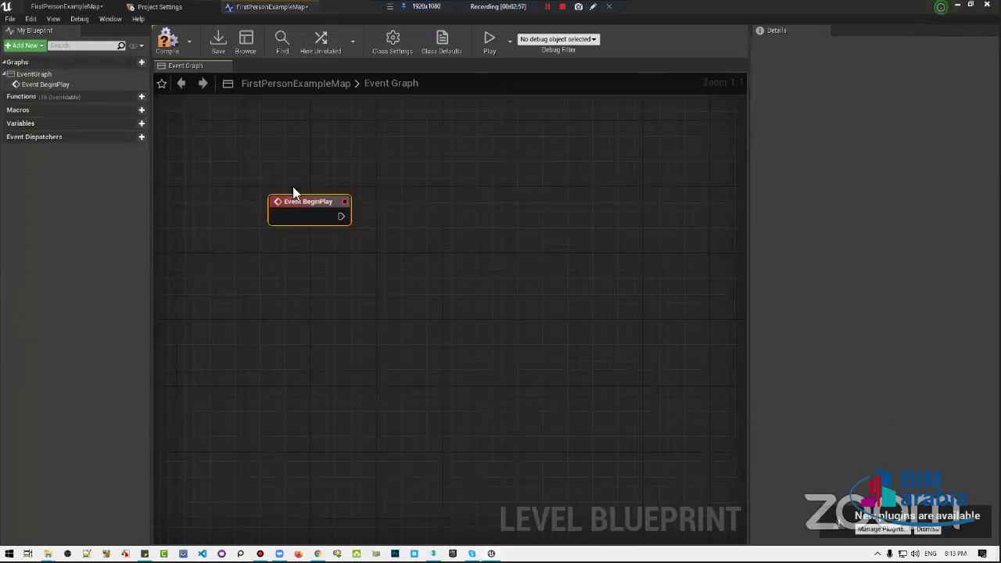
{"action": "key", "text": "Delete"}
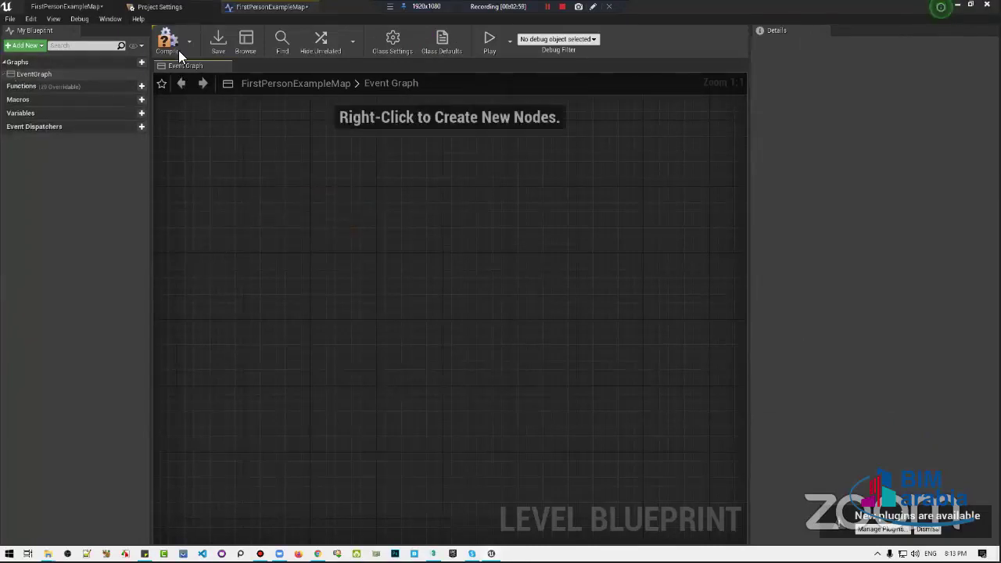
Close the Project Settings tab and pull the viewport back to show the whole room
{"action": "left_click", "coordinate": [154, 6]}
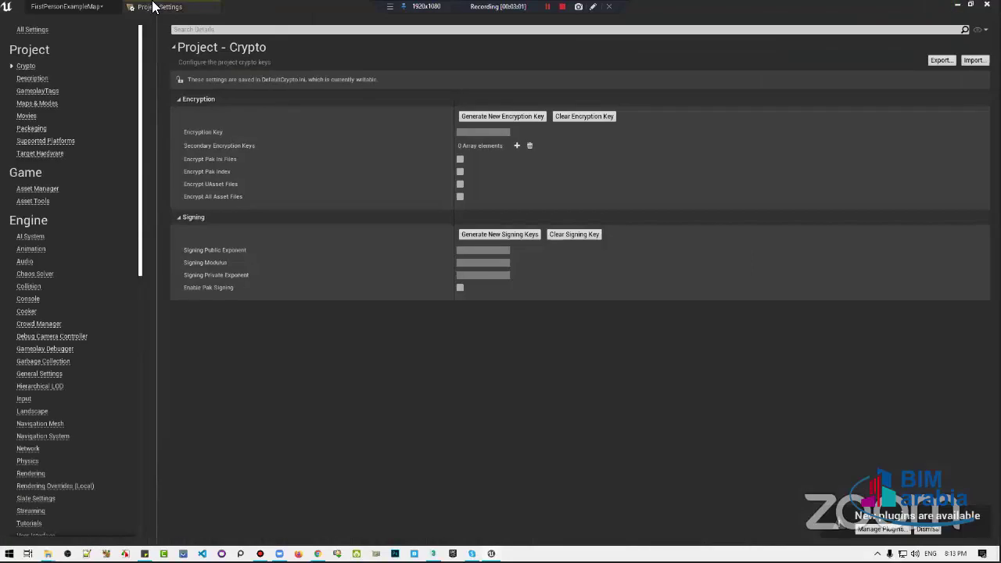
{"action": "middle_click", "coordinate": [154, 6]}
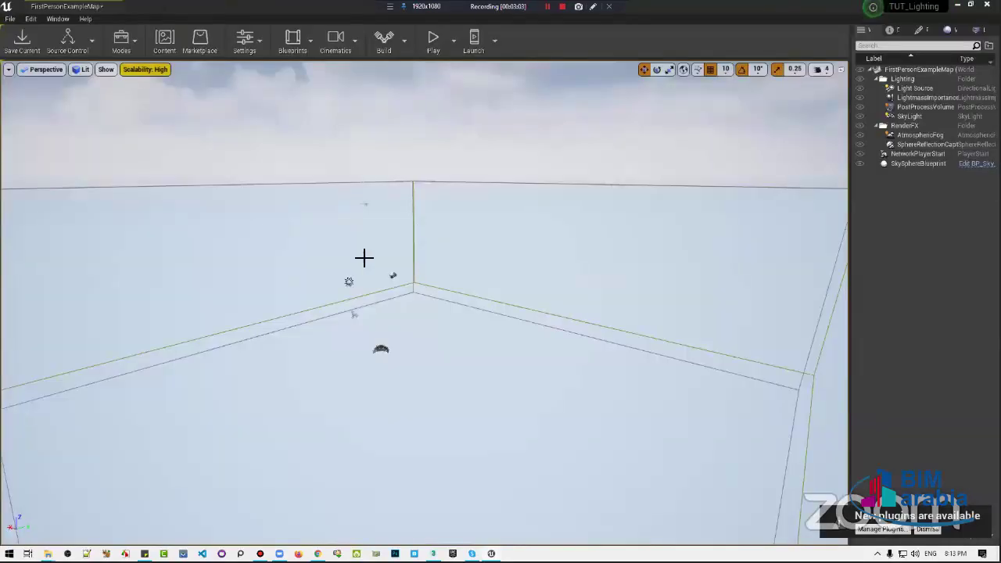
{"action": "mouse_move", "coordinate": [437, 297]}
{"action": "right_mouse_down"}
{"action": "mouse_move", "coordinate": [438, 250]}
{"action": "mouse_move", "coordinate": [438, 312]}
{"action": "mouse_move", "coordinate": [271, 145]}
{"action": "right_mouse_up"}
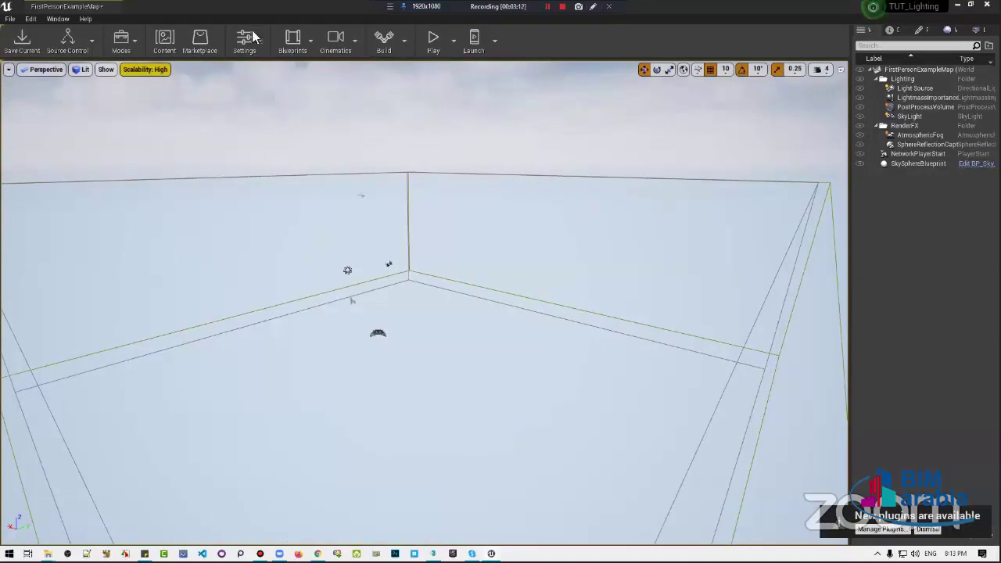
Open the Plugins window, show Built-In plugins and search for datasmith
{"action": "left_click", "coordinate": [250, 33]}
{"action": "left_click", "coordinate": [276, 91]}
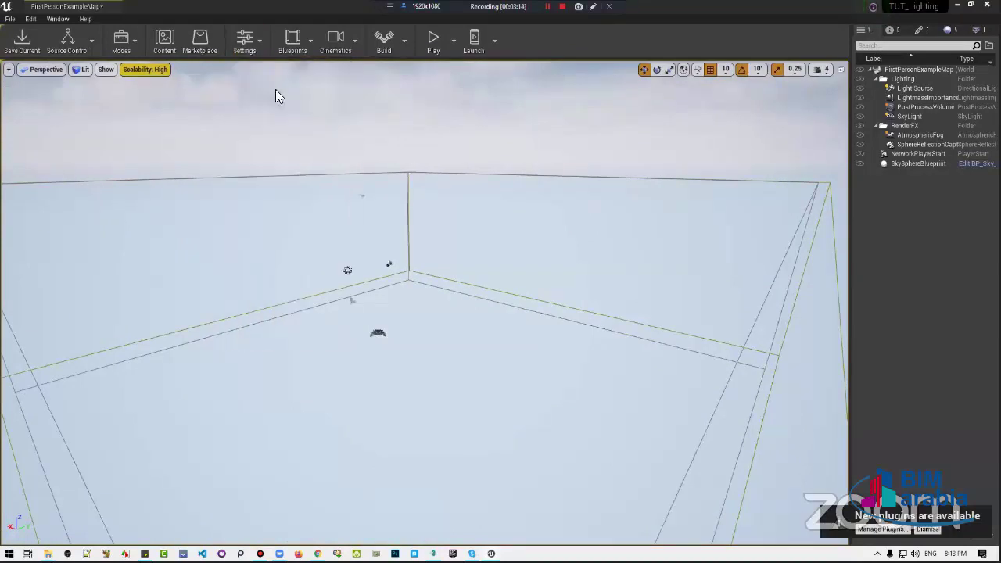
{"action": "left_click", "coordinate": [36, 49]}
{"action": "left_click", "coordinate": [39, 92]}
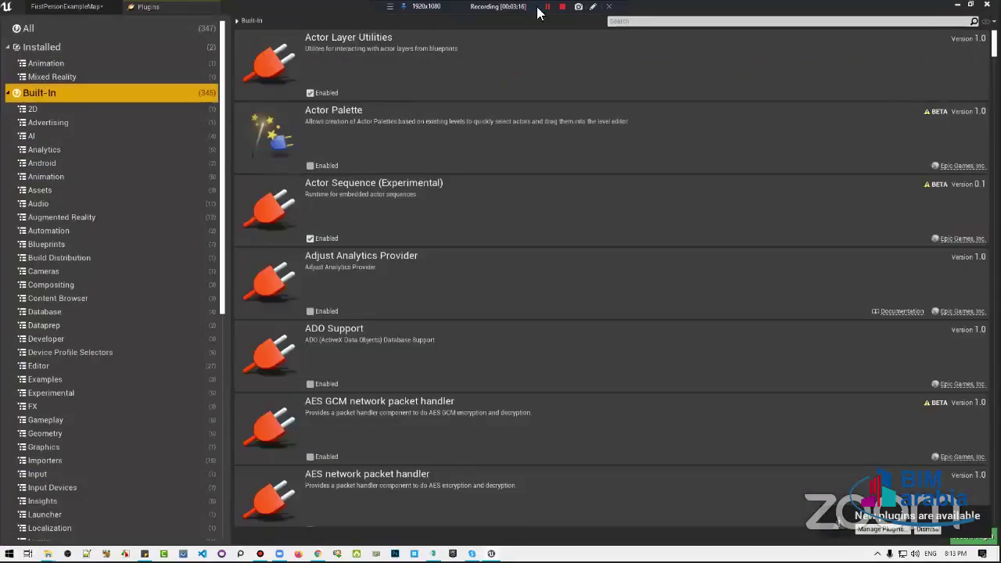
{"action": "left_click", "coordinate": [639, 24]}
{"action": "type", "text": "data"}
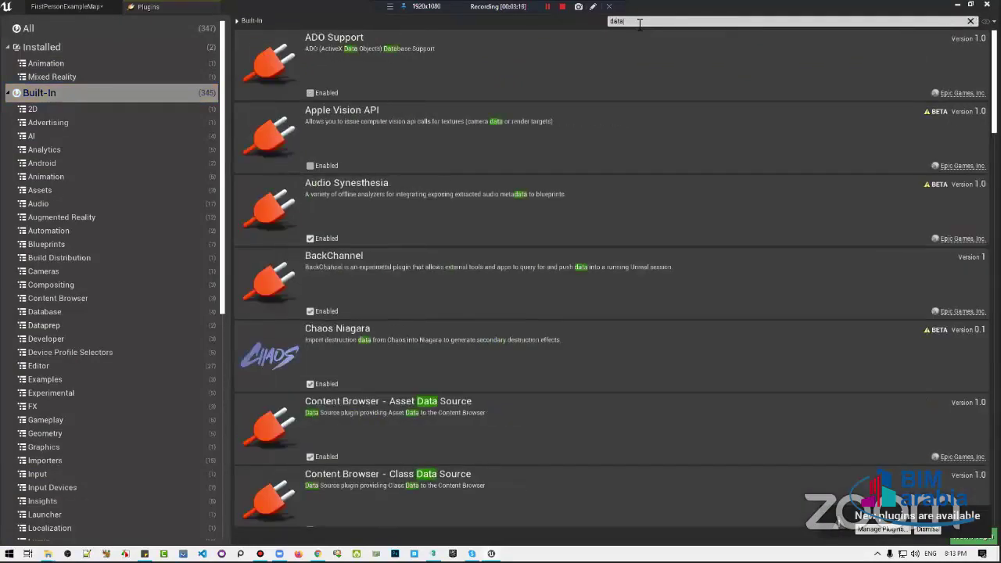
{"action": "type", "text": "smith"}
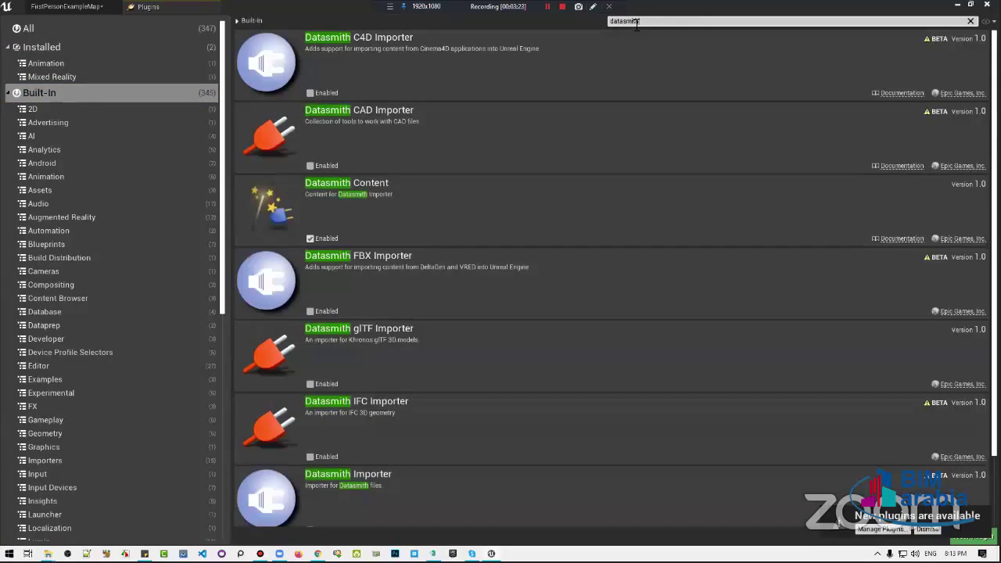
{"action": "scroll", "coordinate": [571, 333], "scroll_direction": "down", "scroll_amount": 3}
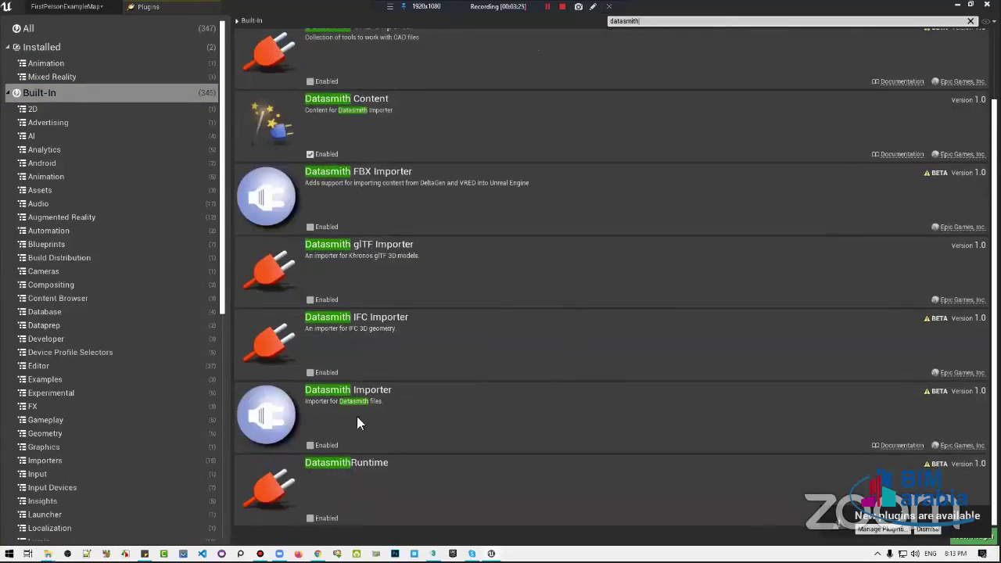
Enable the beta Datasmith Importer plugin and choose Restart Now
{"action": "left_click", "coordinate": [311, 445]}
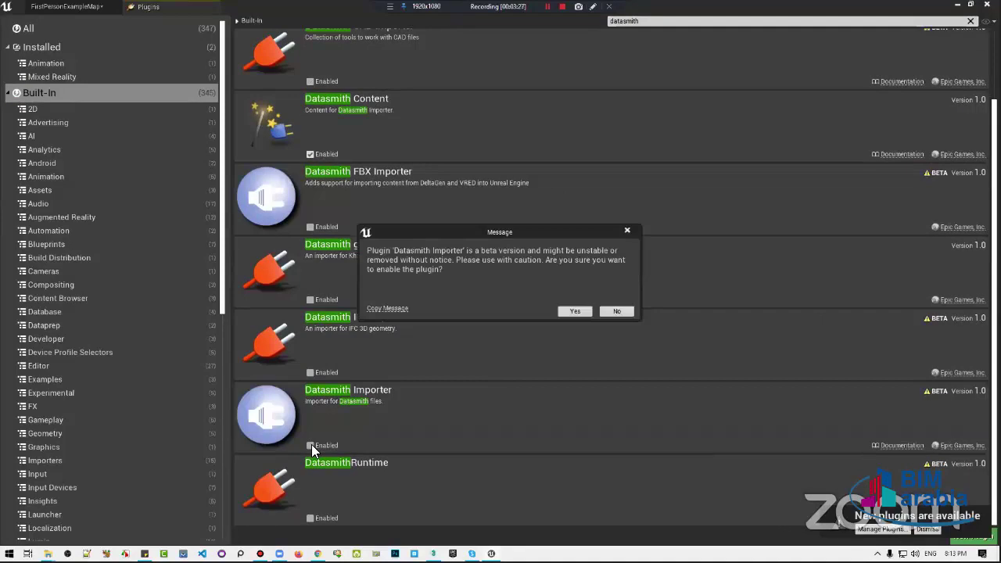
{"action": "left_click", "coordinate": [573, 311]}
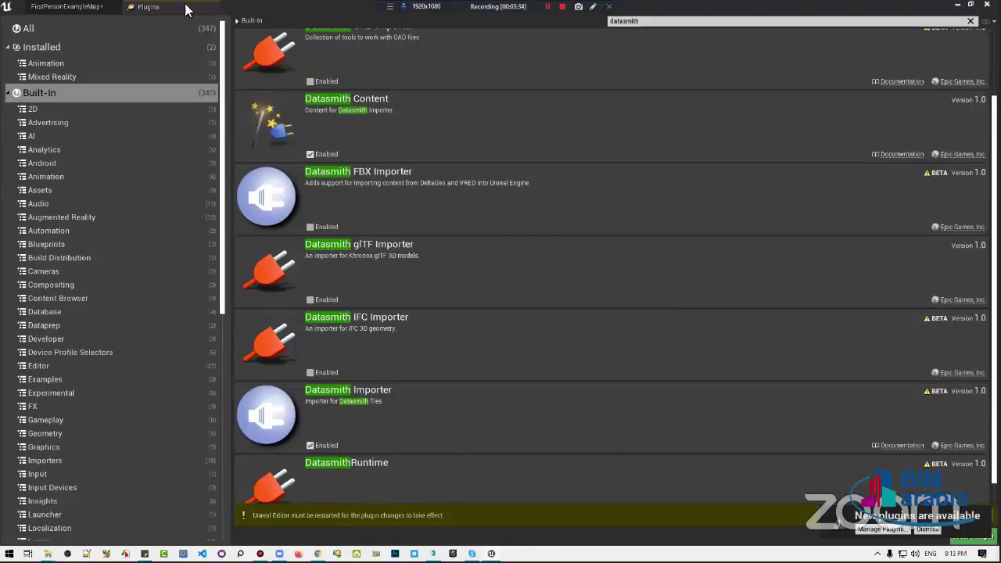
{"action": "left_click_drag", "start_coordinate": [190, 8], "coordinate": [264, 158]}
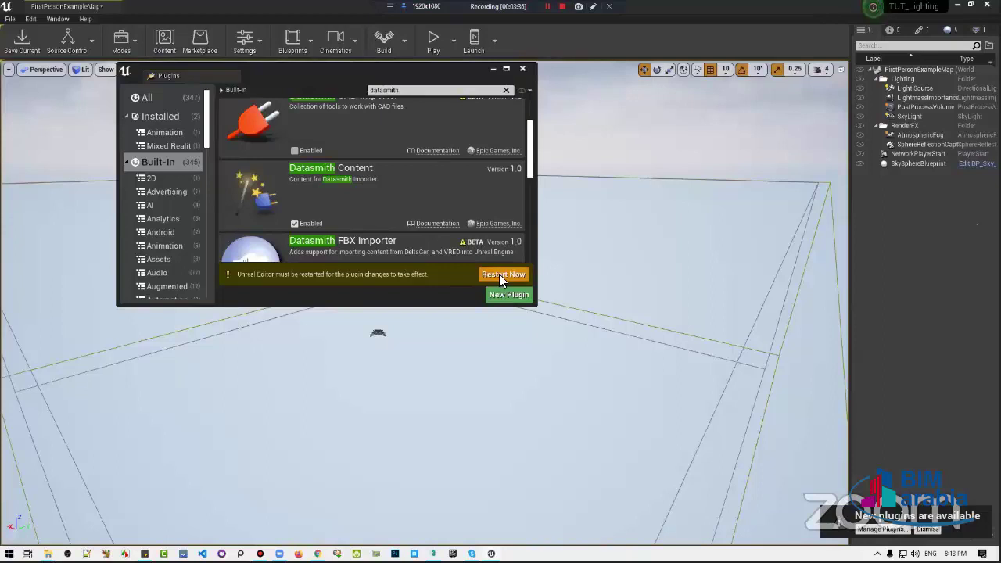
{"action": "left_click", "coordinate": [499, 274]}
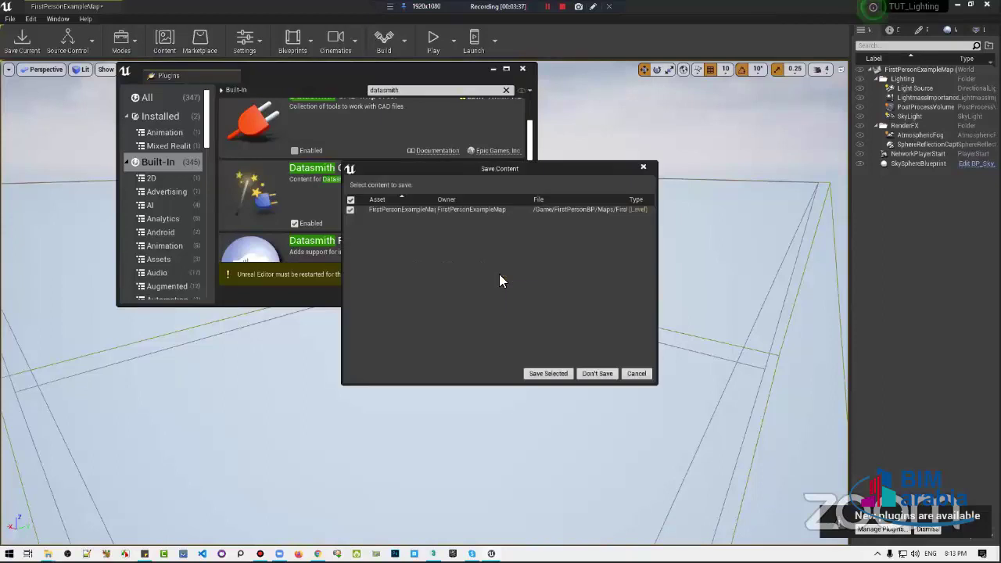
Save FirstPersonExampleMap with Save Selected and switch to the relaunched TUT_Lighting editor
{"action": "left_click", "coordinate": [551, 374]}
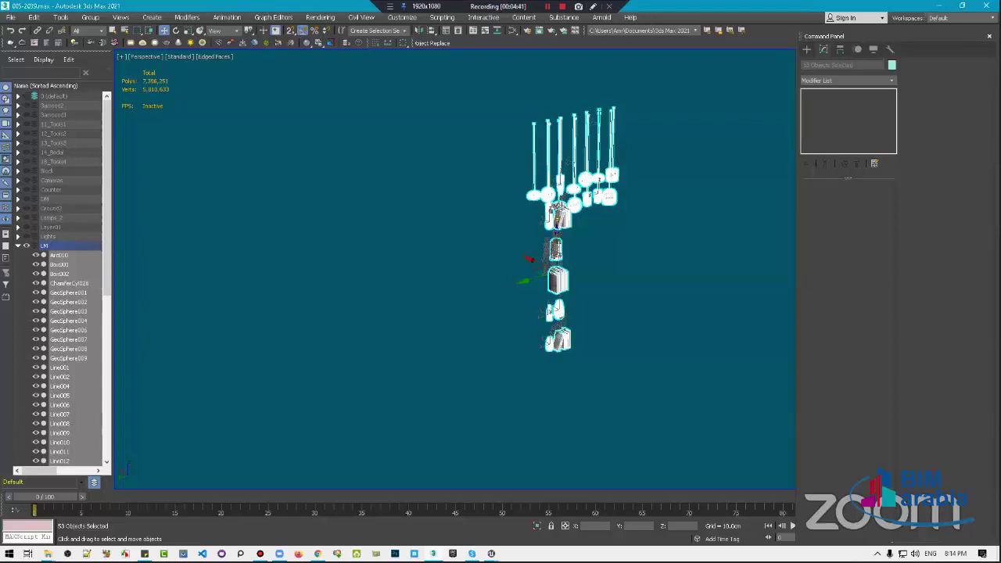
{"action": "mouse_move", "coordinate": [491, 554]}
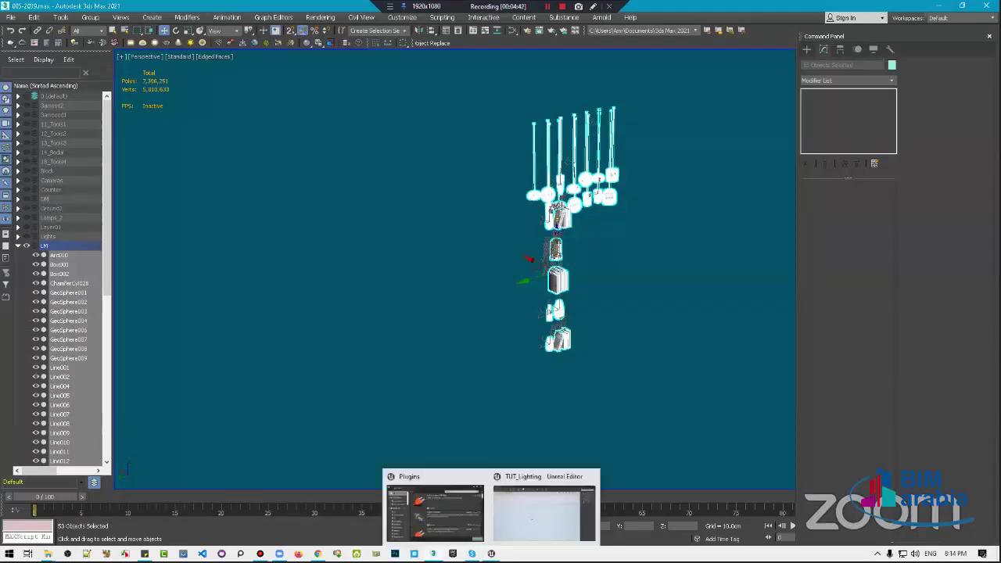
{"action": "left_click", "coordinate": [516, 525]}
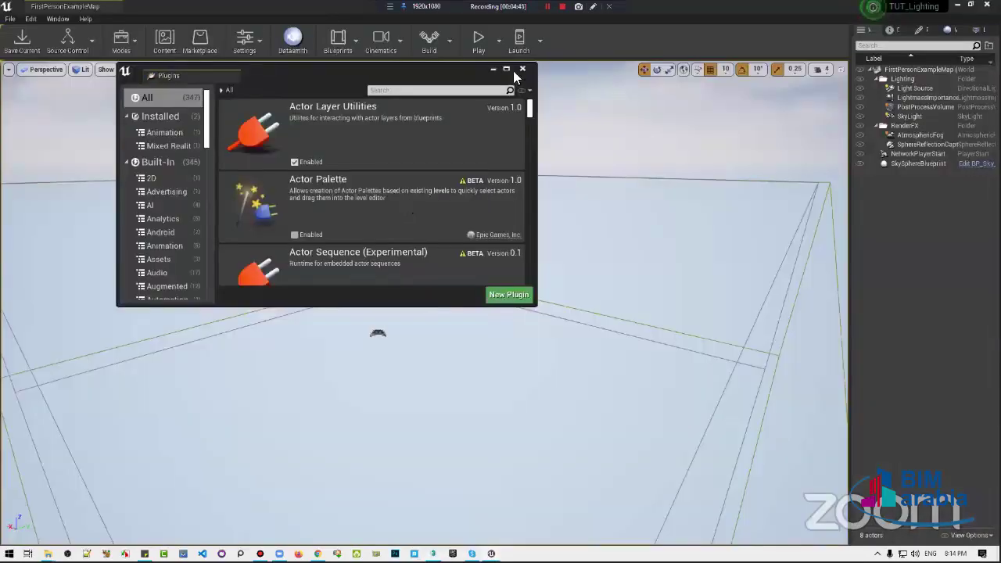
Close Plugins and pick 00_Block.udatasmith from G:\MyWork\...\FinalUnrealProjects\Ex for Datasmith import
{"action": "left_click", "coordinate": [523, 69]}
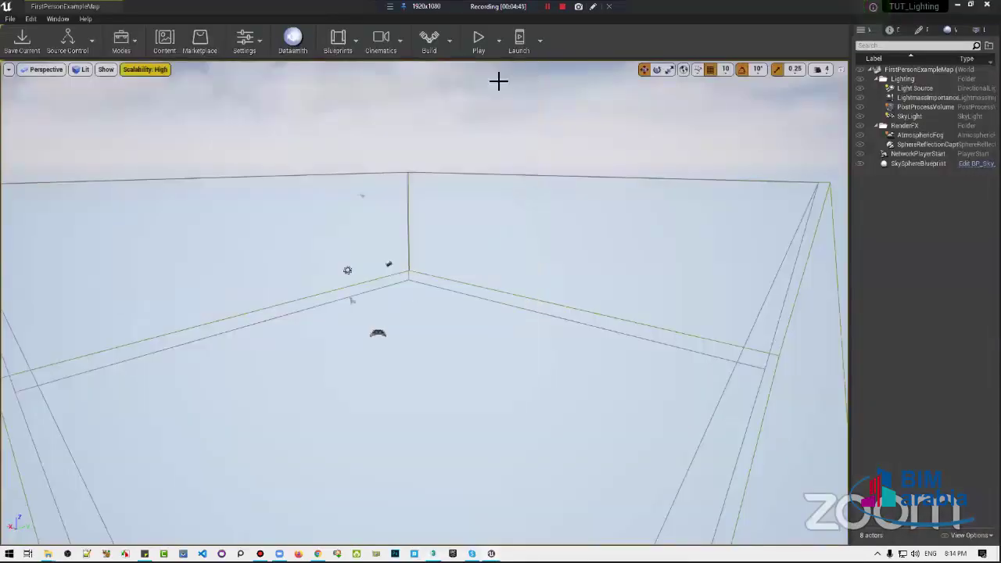
{"action": "left_click", "coordinate": [293, 39]}
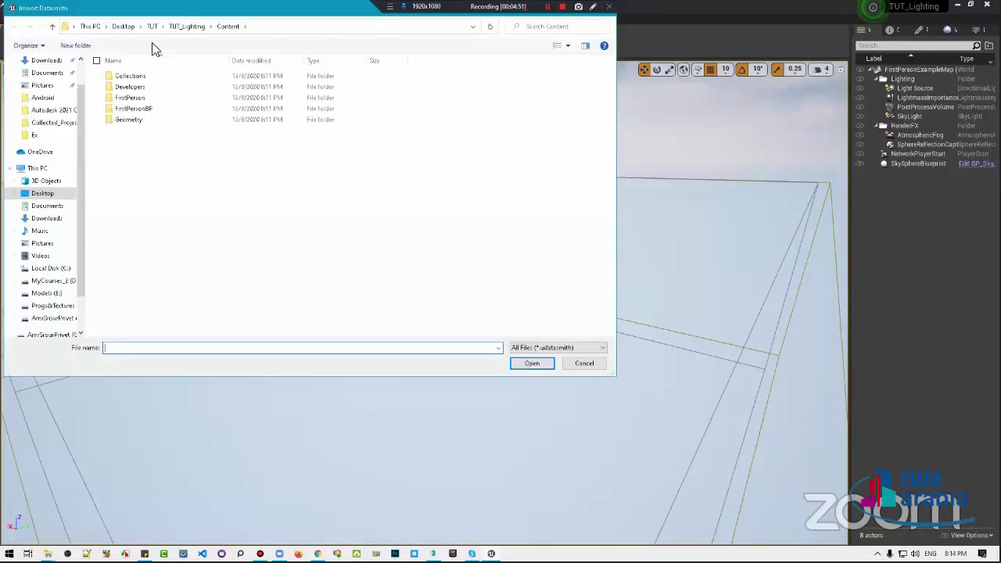
{"action": "scroll", "coordinate": [44, 290], "scroll_direction": "down", "scroll_amount": 1}
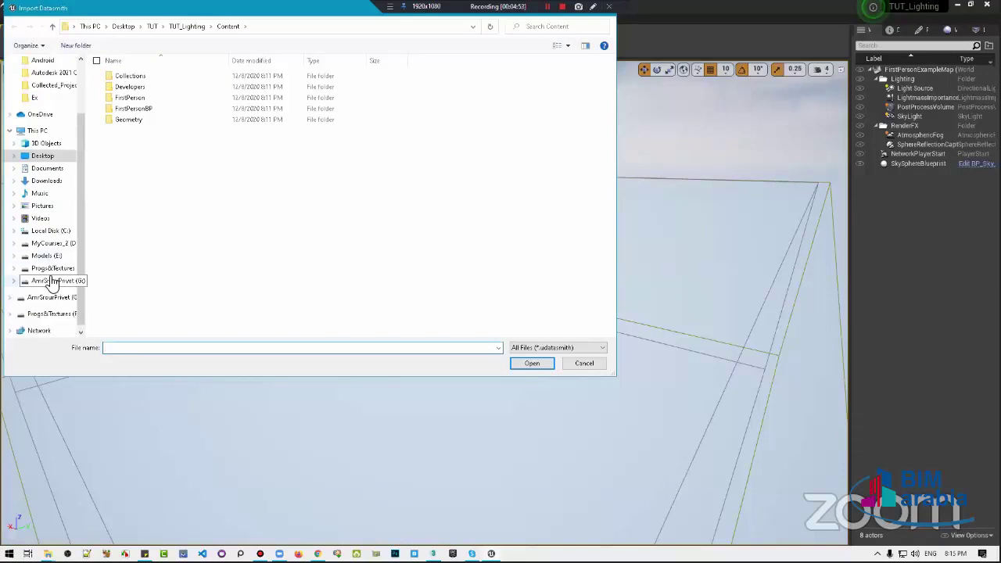
{"action": "left_click", "coordinate": [58, 283]}
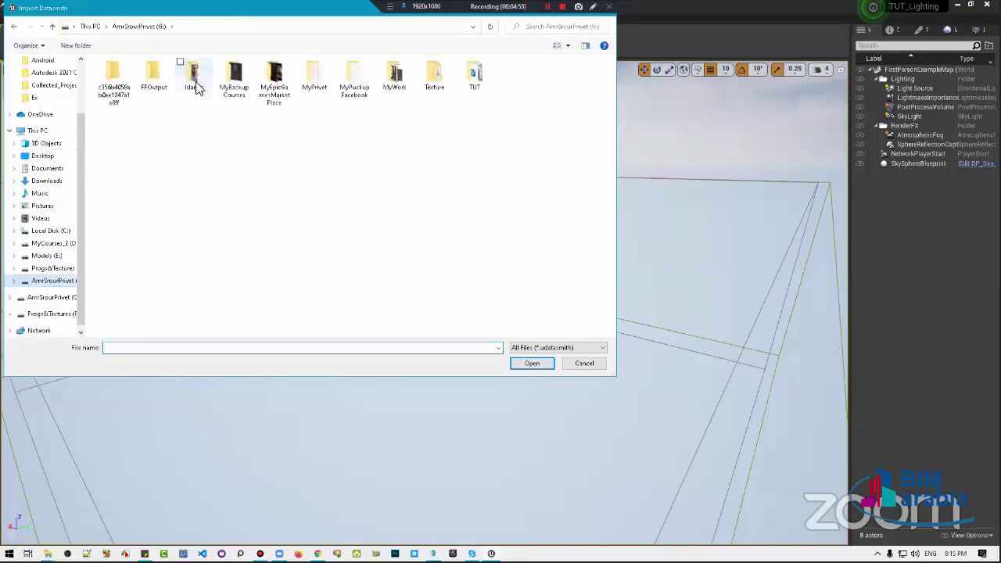
{"action": "double_click", "coordinate": [395, 80]}
{"action": "double_click", "coordinate": [130, 94]}
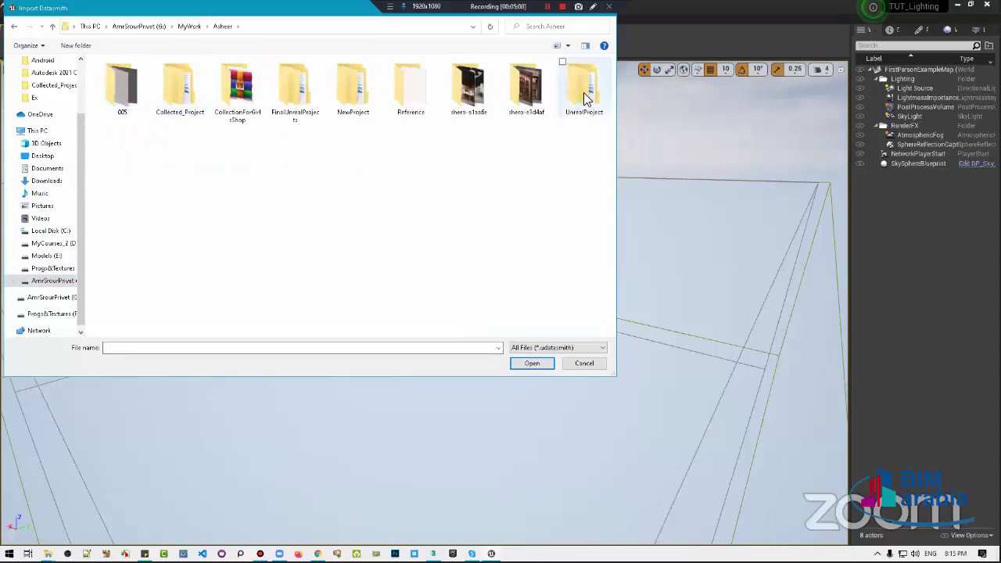
{"action": "double_click", "coordinate": [317, 92]}
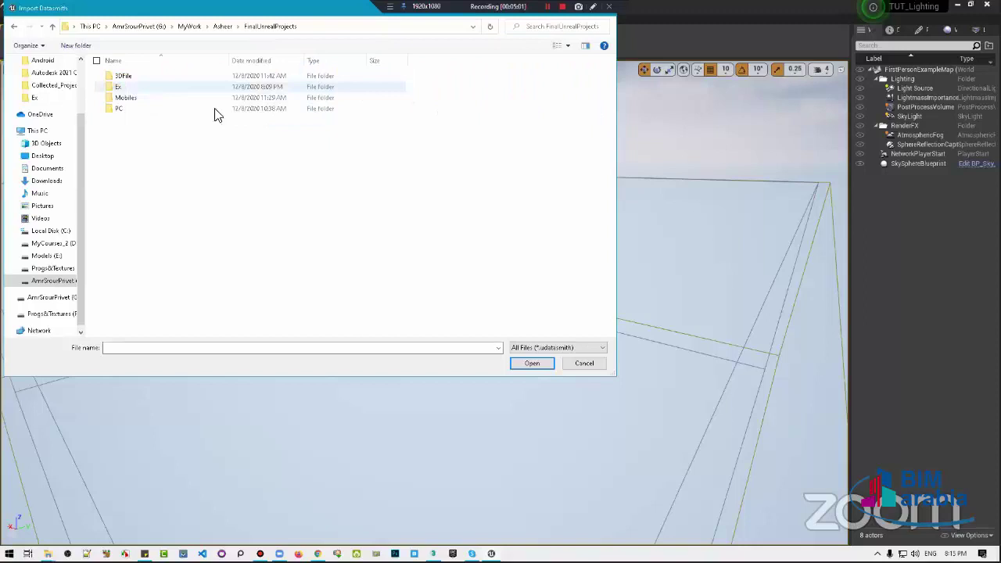
{"action": "double_click", "coordinate": [141, 86]}
{"action": "double_click", "coordinate": [153, 229]}
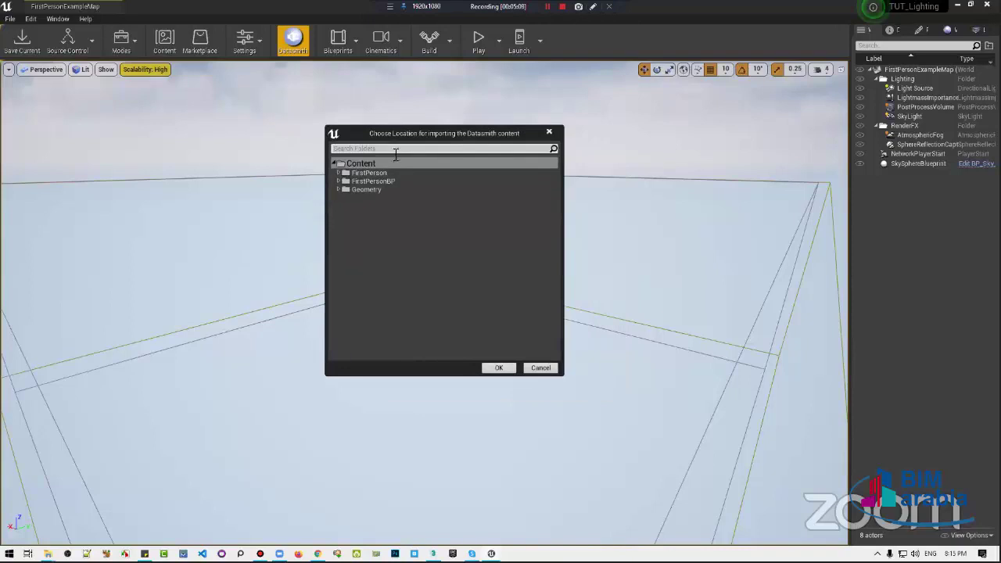
Create a new MYScene folder under Content for the import
{"action": "right_click", "coordinate": [371, 162]}
{"action": "left_click", "coordinate": [386, 167]}
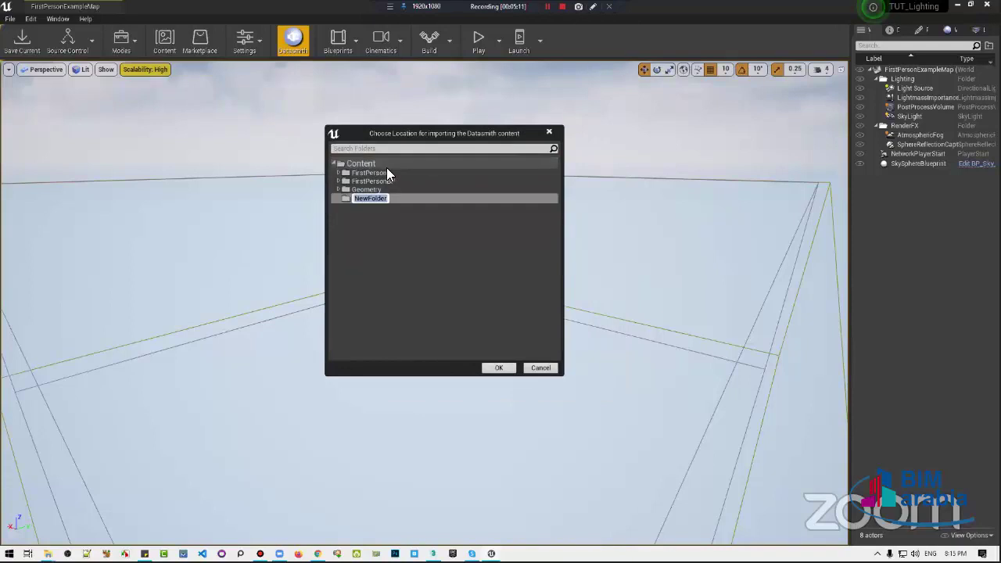
{"action": "type", "text": "MYScene"}
{"action": "key", "text": "Return"}
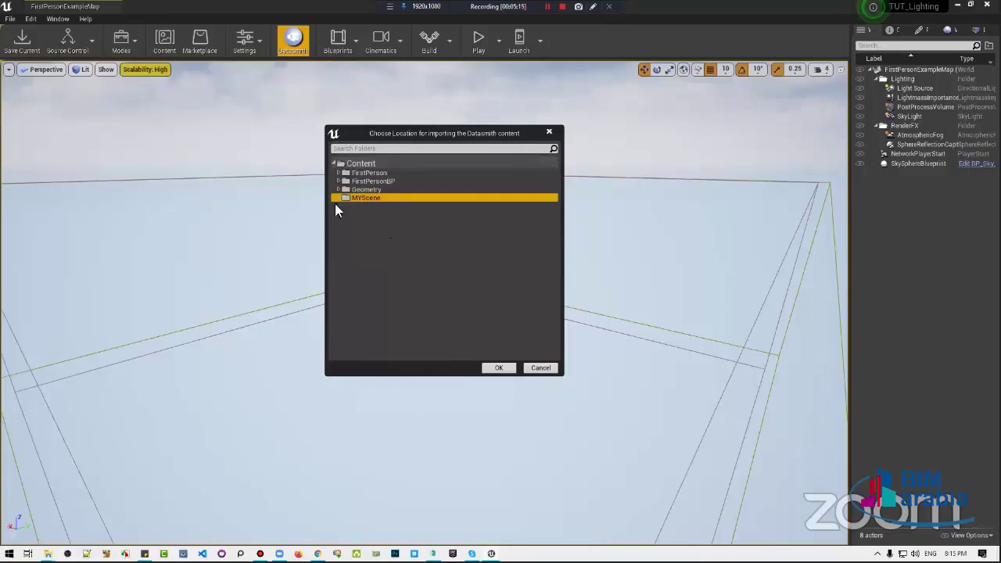
Target MYScene, untick Cameras and Lights, and import the 00_Block building
{"action": "left_click", "coordinate": [498, 368]}
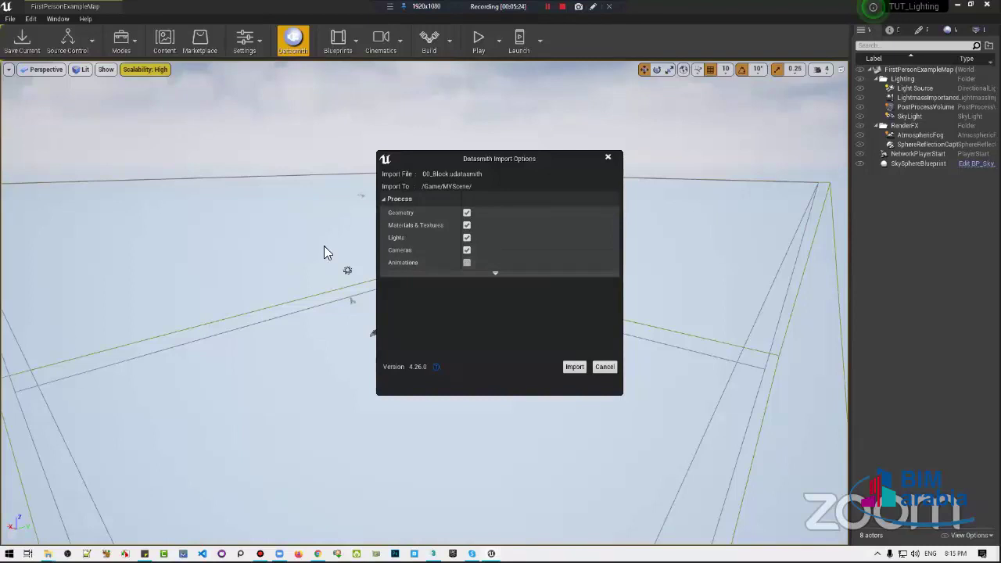
{"action": "left_click", "coordinate": [466, 251]}
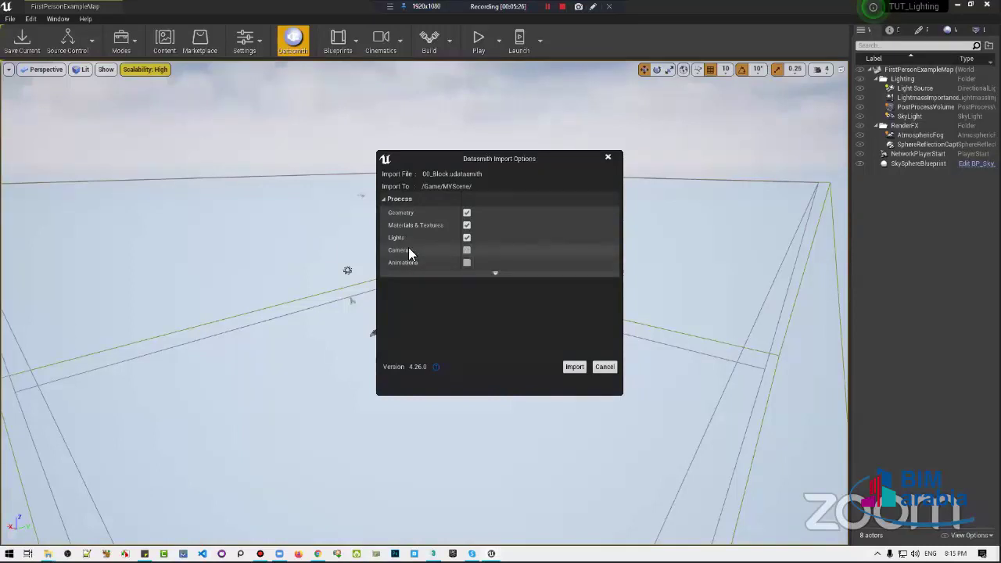
{"action": "left_click", "coordinate": [467, 238]}
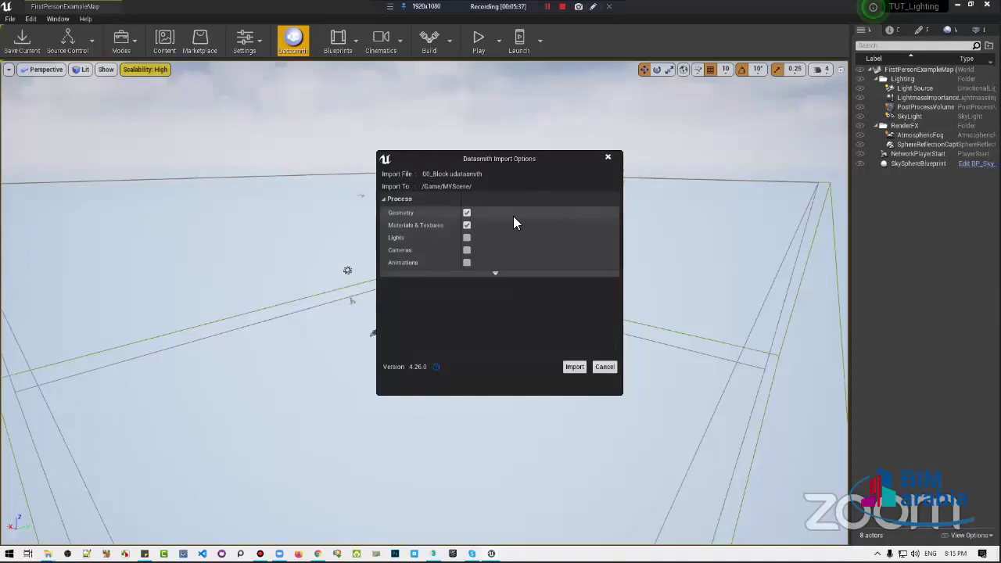
{"action": "left_click", "coordinate": [570, 368]}
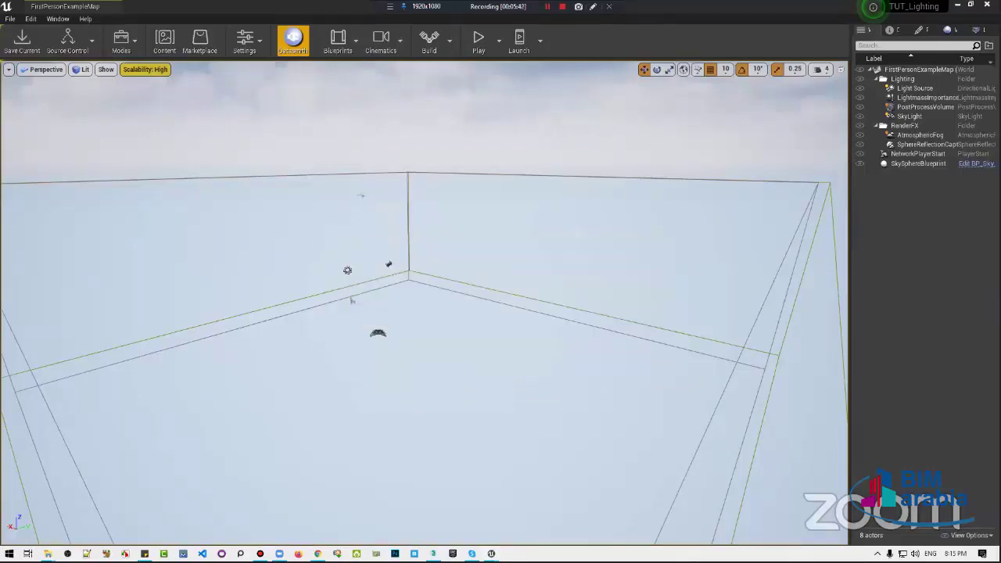
{"action": "right_click_drag", "start_coordinate": [632, 226], "coordinate": [631, 226]}
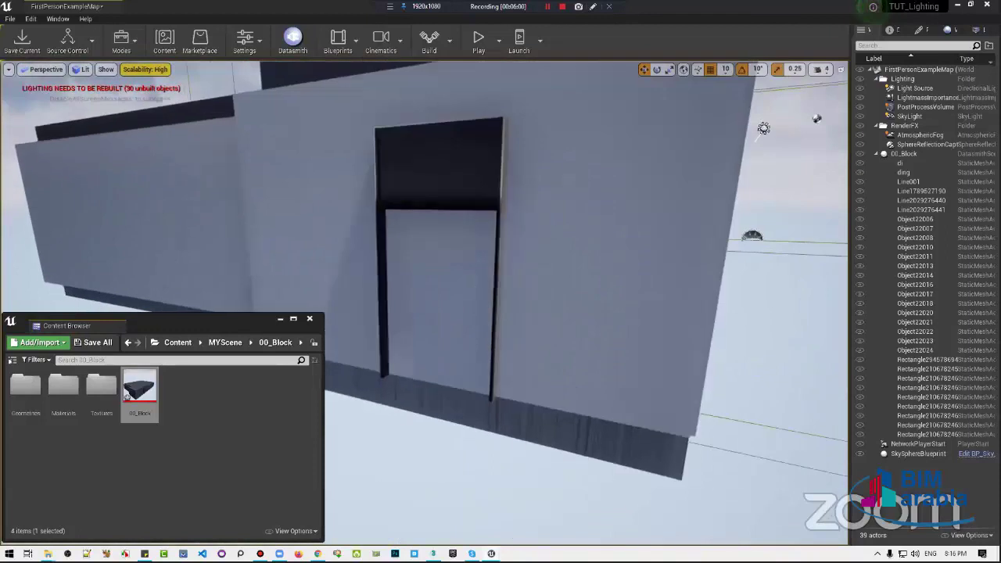
Delete the front wall Object22011 from the building
{"action": "left_click", "coordinate": [608, 168]}
{"action": "key", "text": "Delete"}
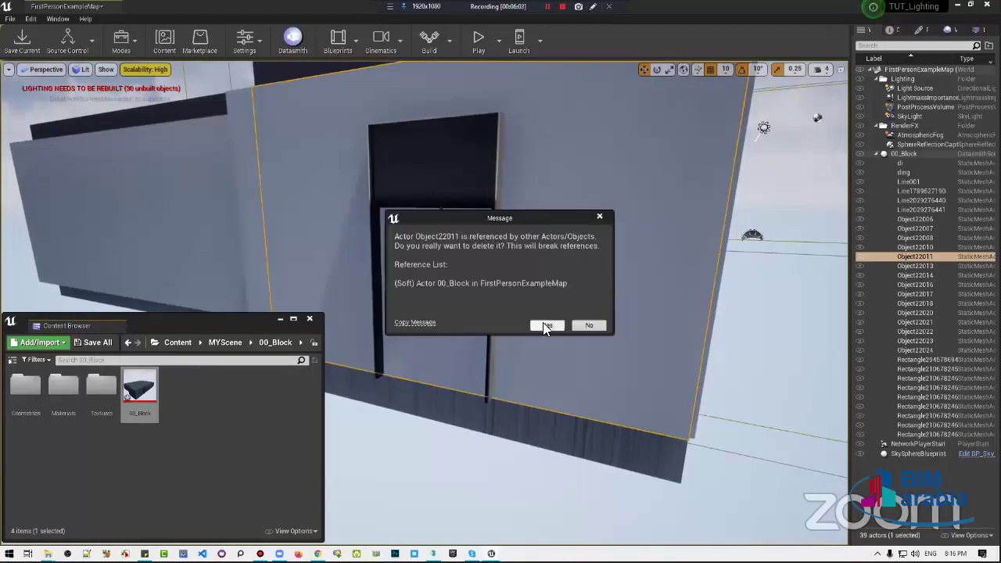
{"action": "left_click", "coordinate": [545, 325]}
{"action": "right_click_drag", "start_coordinate": [618, 274], "coordinate": [618, 274]}
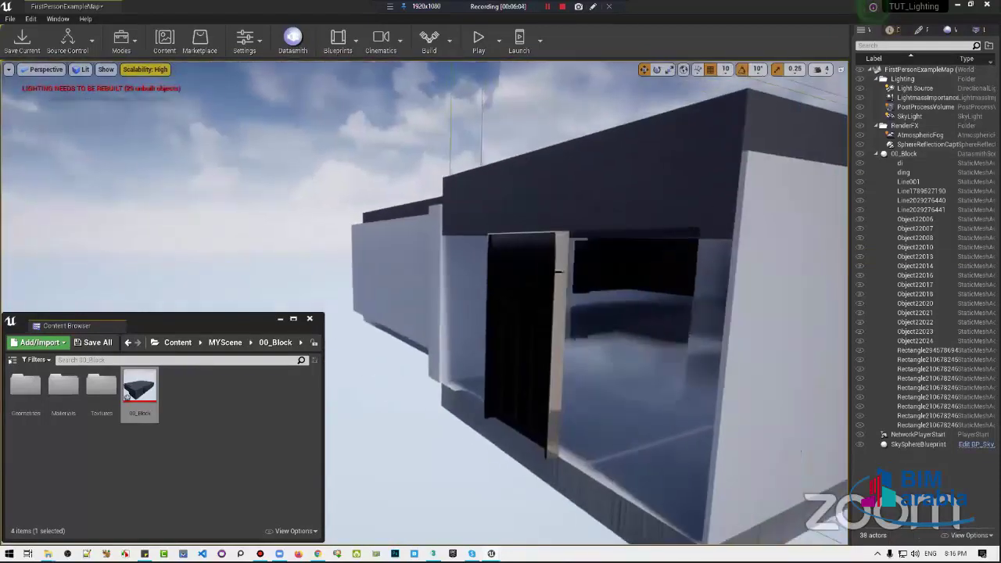
{"action": "right_click_drag", "start_coordinate": [558, 272], "coordinate": [552, 268]}
{"action": "left_click", "coordinate": [552, 268]}
{"action": "key", "text": "Delete"}
{"action": "left_click", "coordinate": [550, 326]}
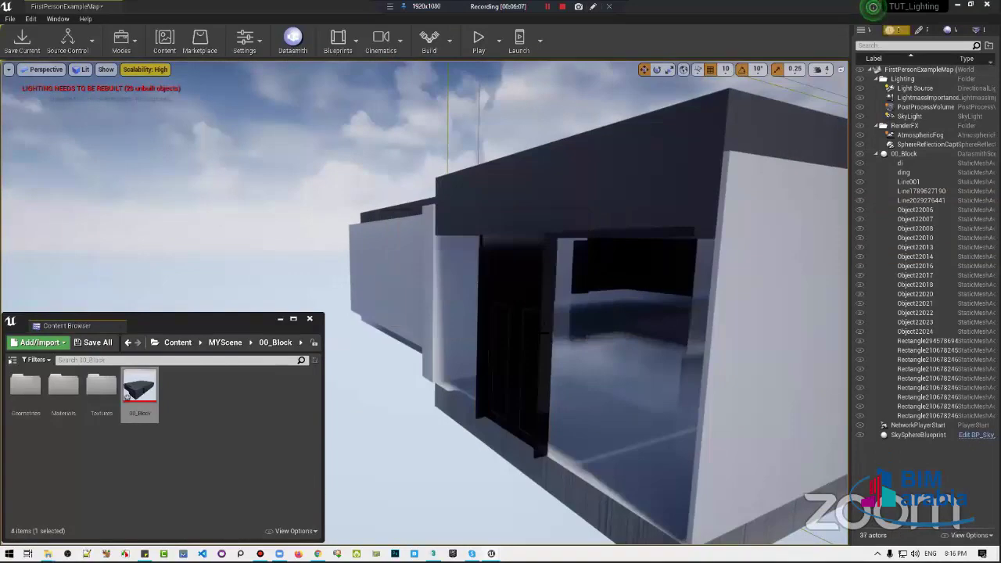
{"action": "left_click", "coordinate": [518, 266]}
{"action": "key", "text": "Delete"}
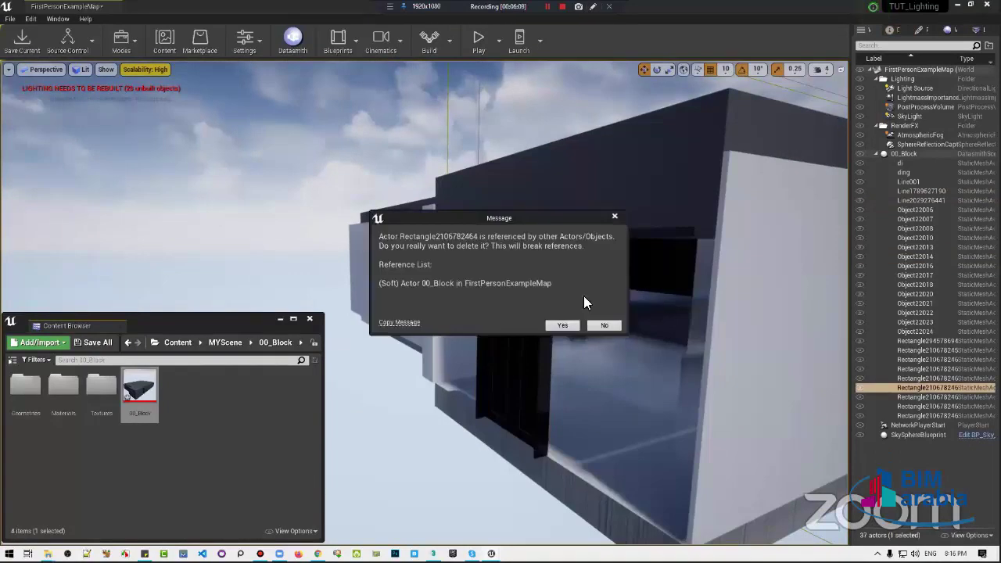
{"action": "left_click", "coordinate": [562, 325]}
{"action": "left_click", "coordinate": [547, 297]}
{"action": "key", "text": "Delete"}
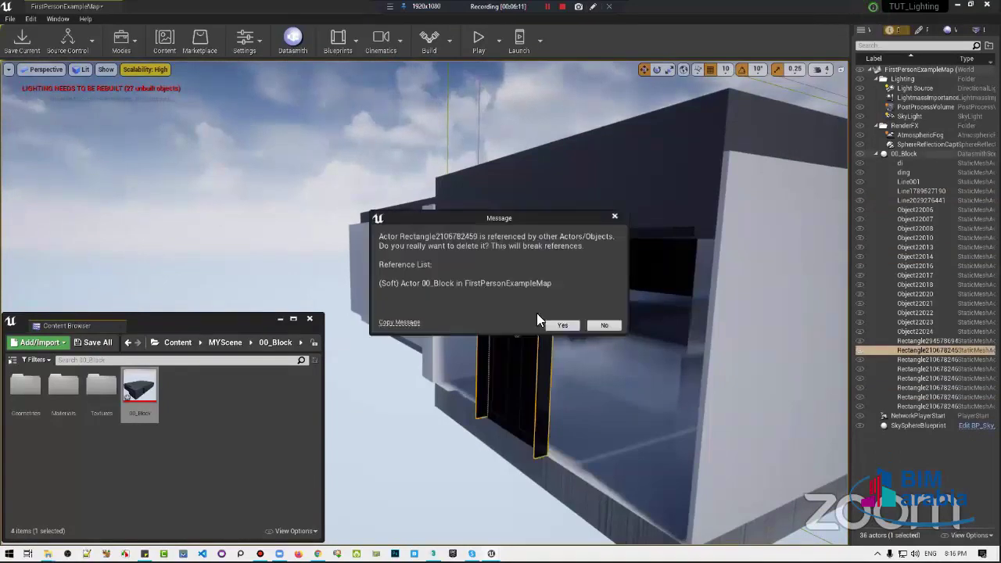
{"action": "left_click", "coordinate": [559, 327]}
{"action": "left_click", "coordinate": [540, 348]}
{"action": "key", "text": "Delete"}
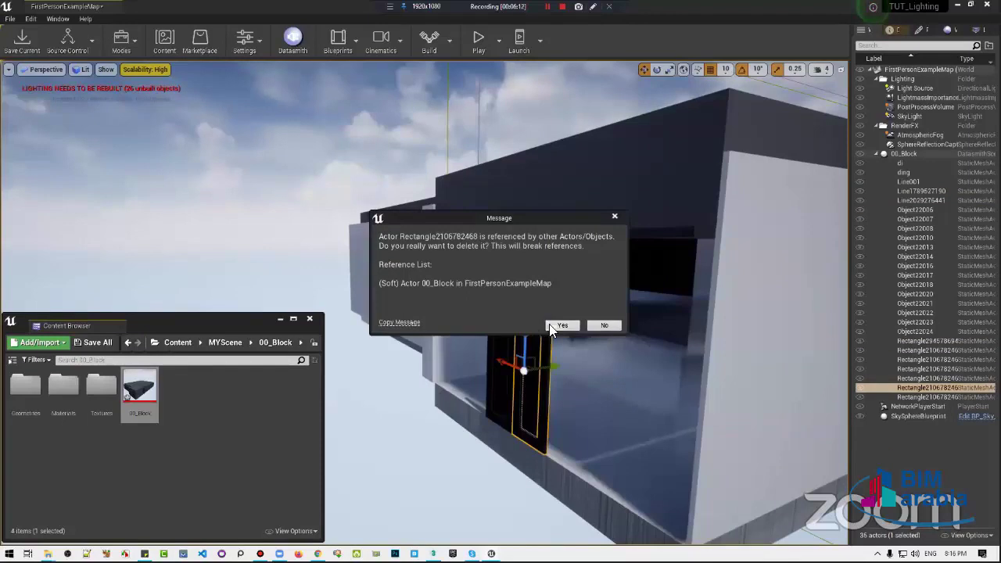
{"action": "left_click", "coordinate": [551, 329]}
{"action": "left_click", "coordinate": [542, 341]}
{"action": "key", "text": "Delete"}
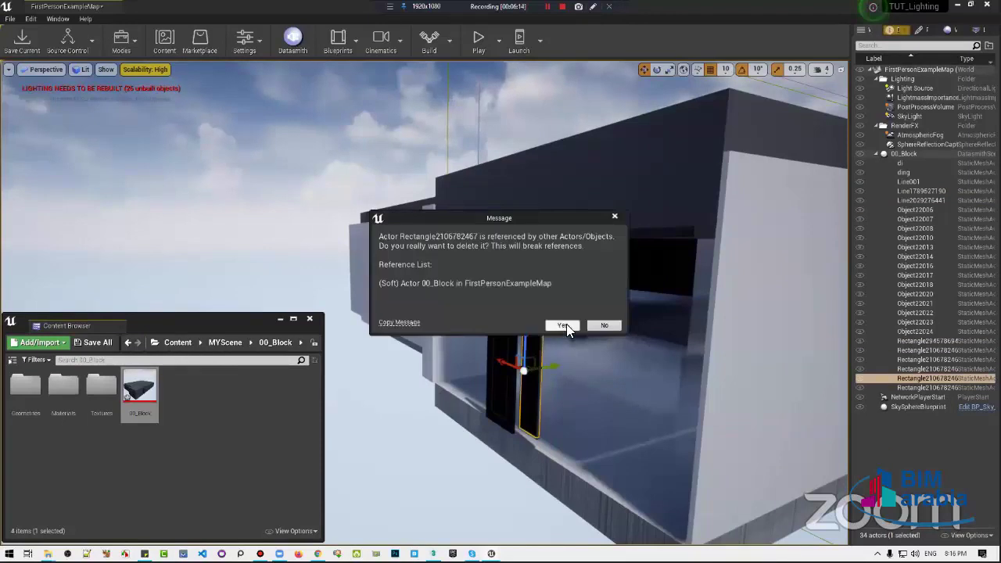
{"action": "left_click", "coordinate": [565, 326]}
{"action": "left_click", "coordinate": [507, 344]}
{"action": "left_click", "coordinate": [566, 326]}
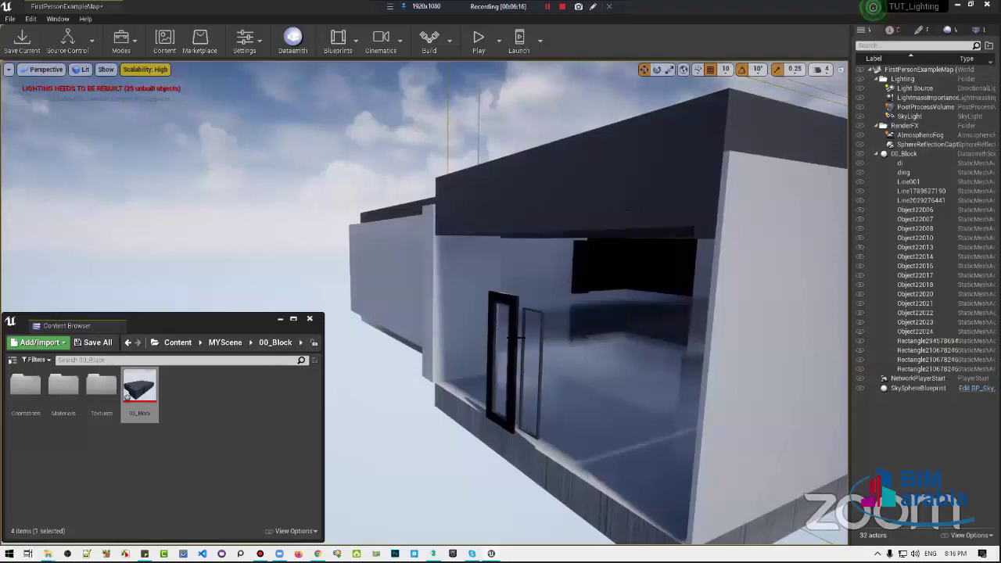
{"action": "key", "text": "Delete"}
{"action": "left_click", "coordinate": [565, 325]}
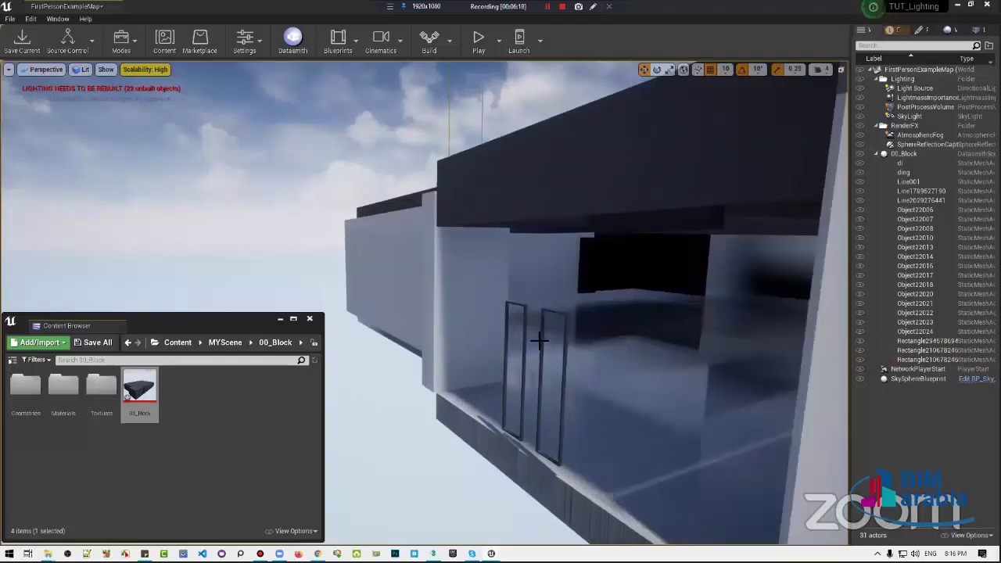
{"action": "key", "text": "Delete"}
{"action": "left_click", "coordinate": [562, 325]}
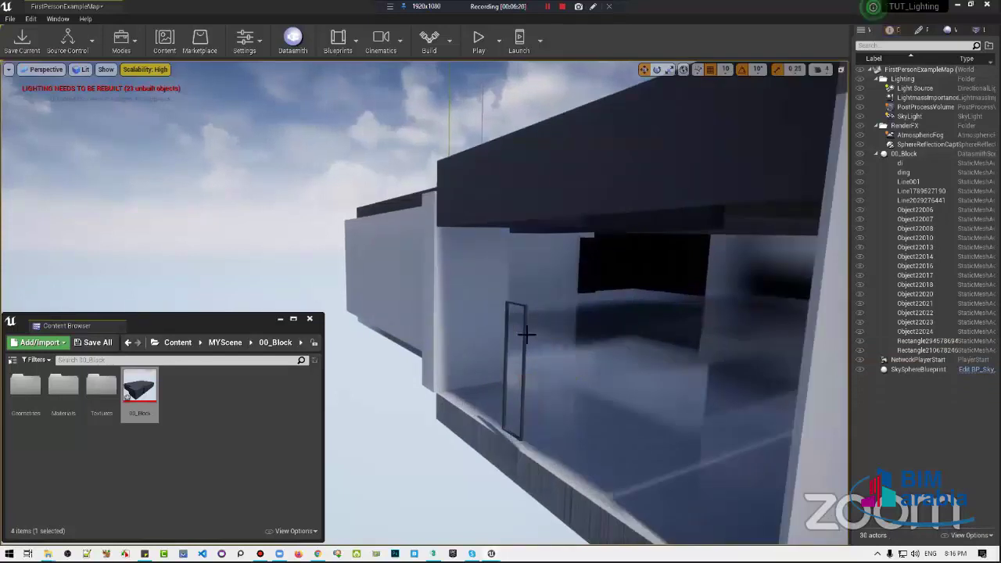
{"action": "key", "text": "Delete"}
{"action": "left_click", "coordinate": [563, 325]}
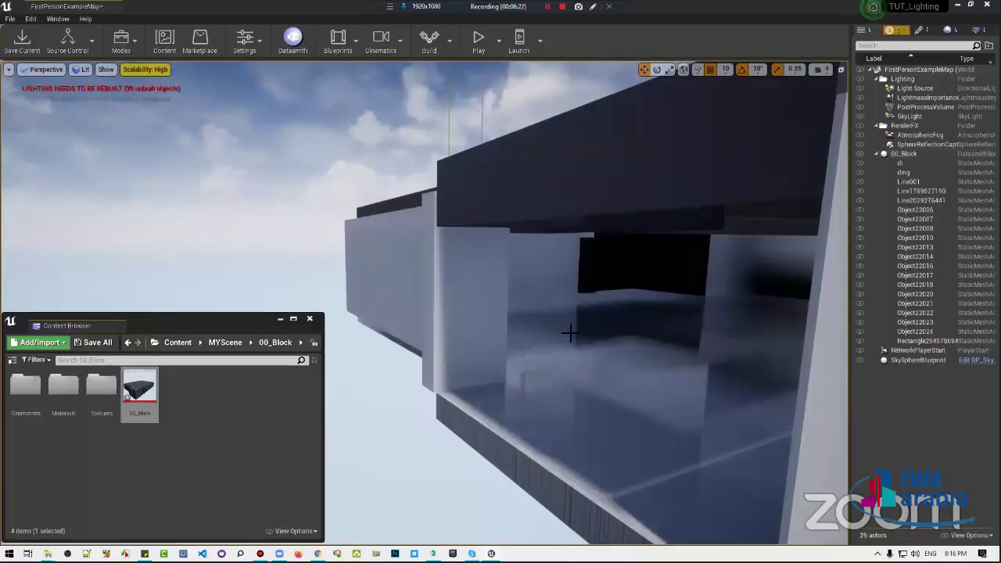
Fly inside the building and compare Unlit and Lit shading of the room
{"action": "key", "text": "Up"}
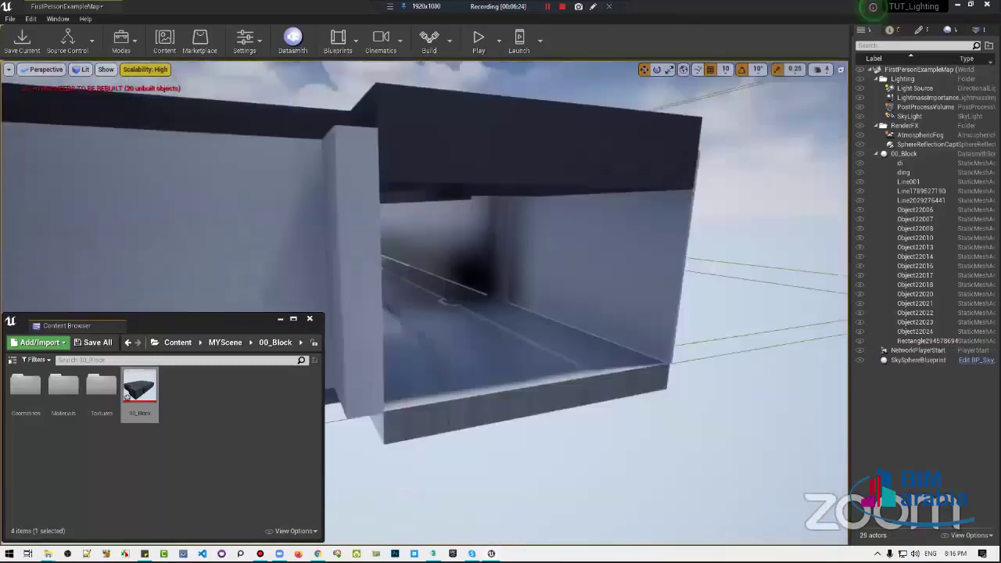
{"action": "key", "text": "Up"}
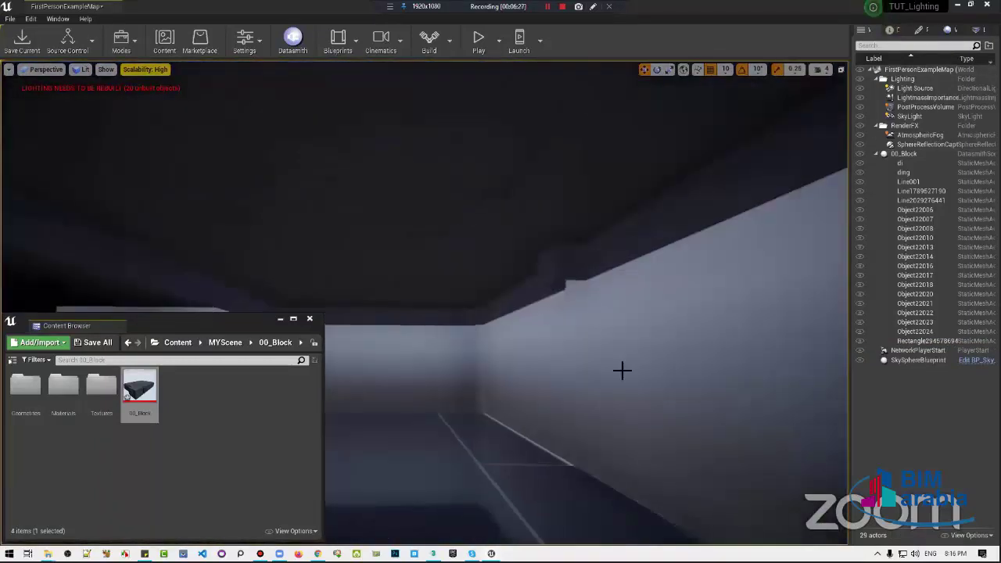
{"action": "key", "text": "alt+2"}
{"action": "key", "text": "alt+3"}
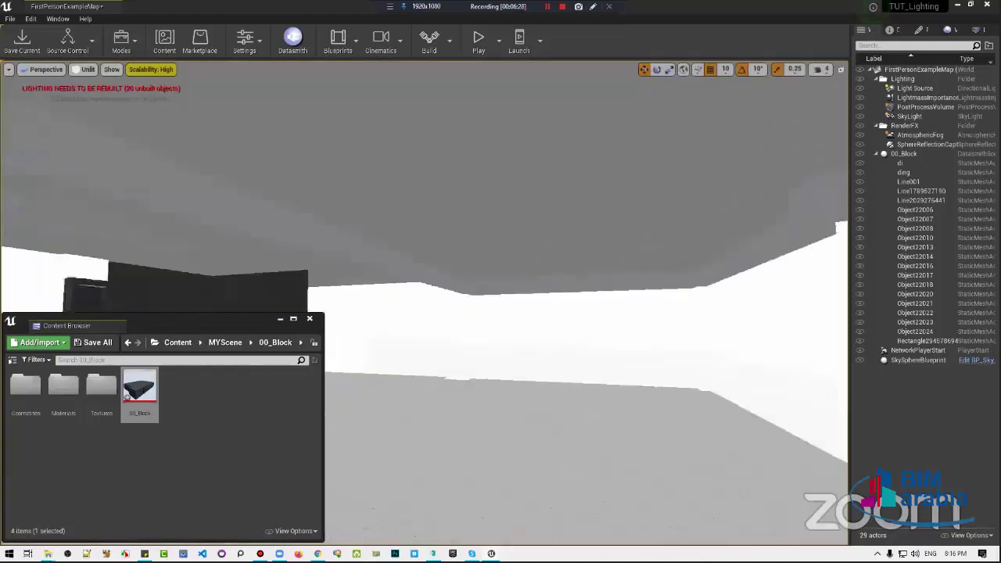
{"action": "key", "text": "Up"}
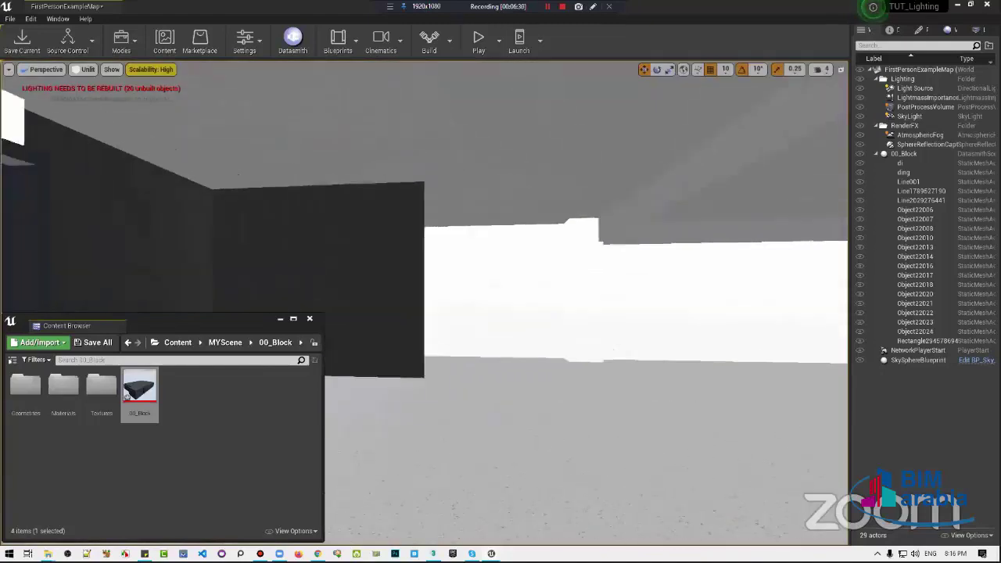
{"action": "key", "text": "Down"}
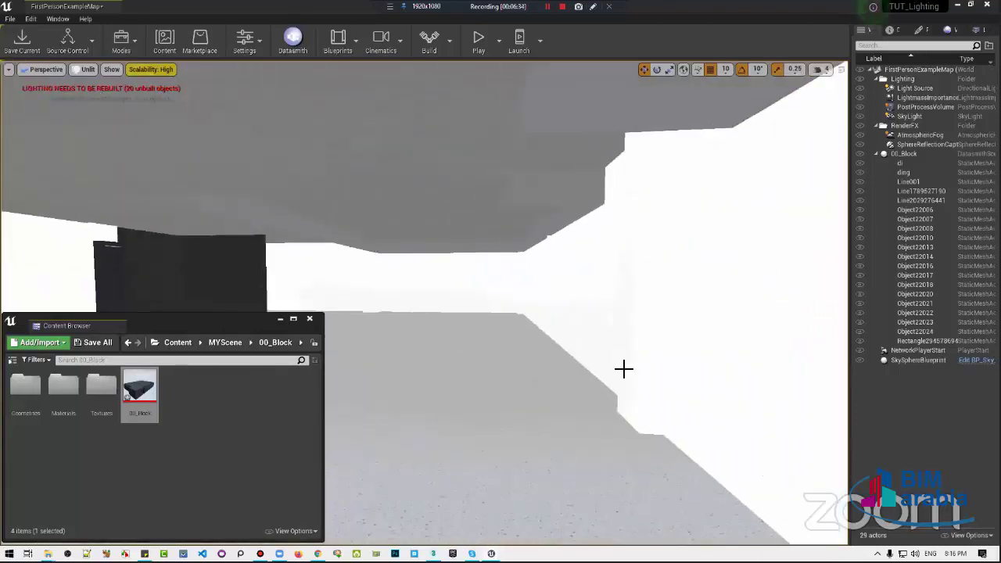
{"action": "key", "text": "alt+4"}
{"action": "key", "text": "Down"}
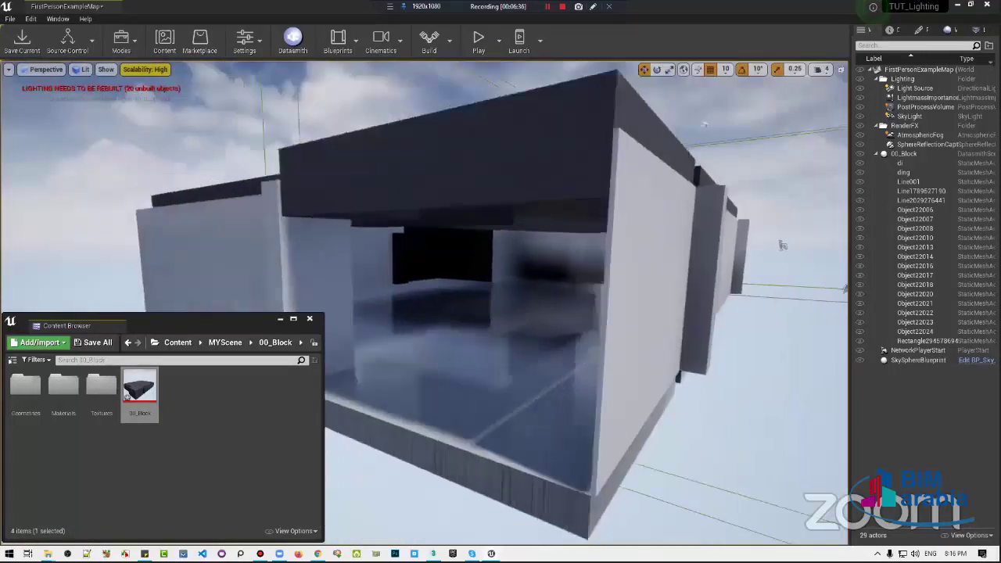
{"action": "key", "text": "Up"}
{"action": "key", "text": "Down"}
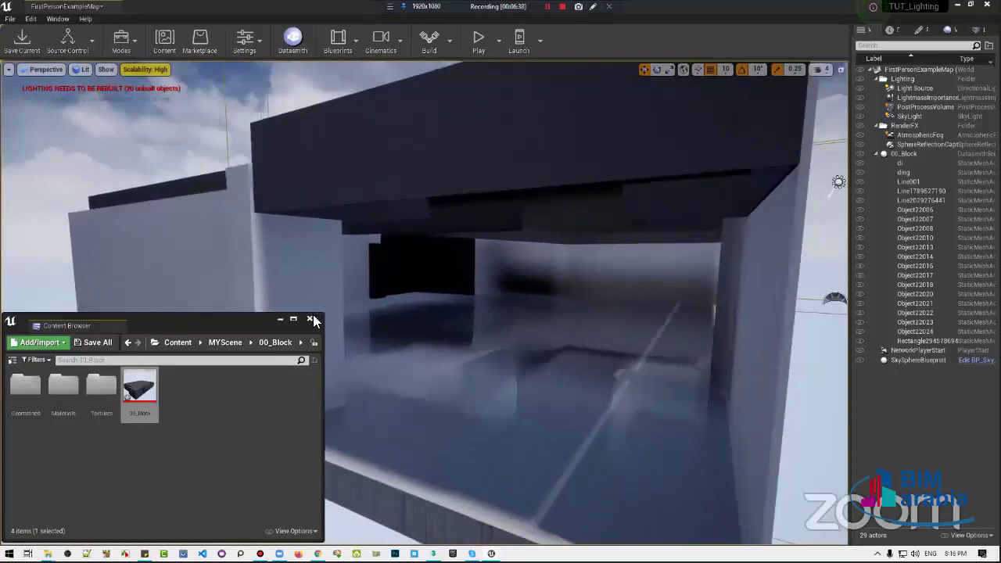
Close the Content Browser and fly back toward the building opening
{"action": "left_click", "coordinate": [492, 303]}
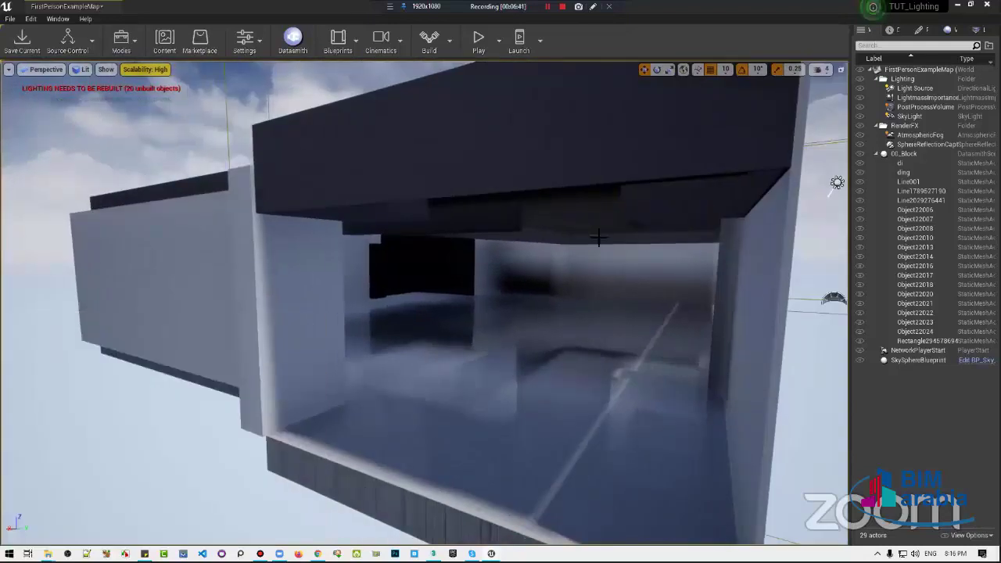
{"action": "right_click_drag", "start_coordinate": [632, 247], "coordinate": [631, 247]}
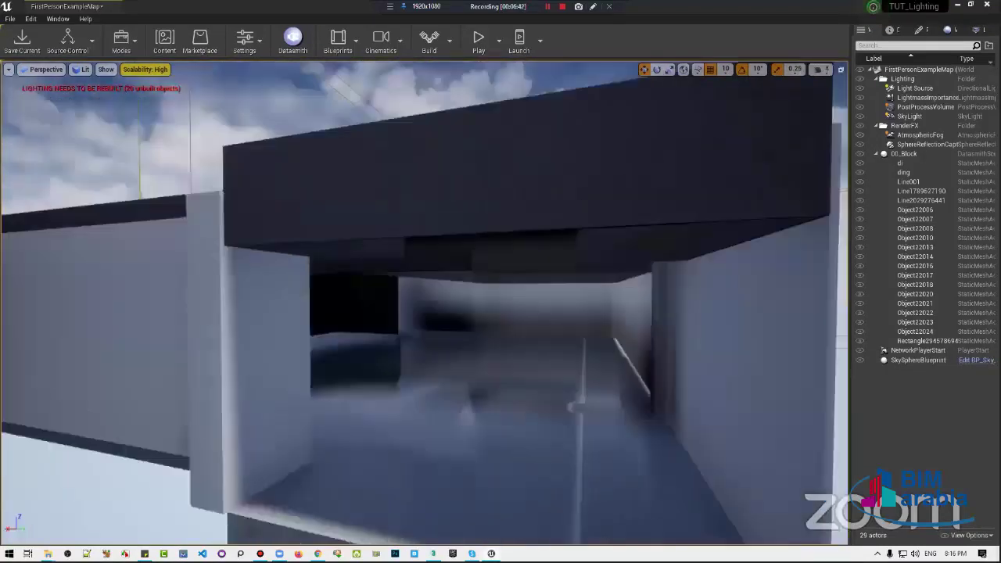
{"action": "key", "text": "Up"}
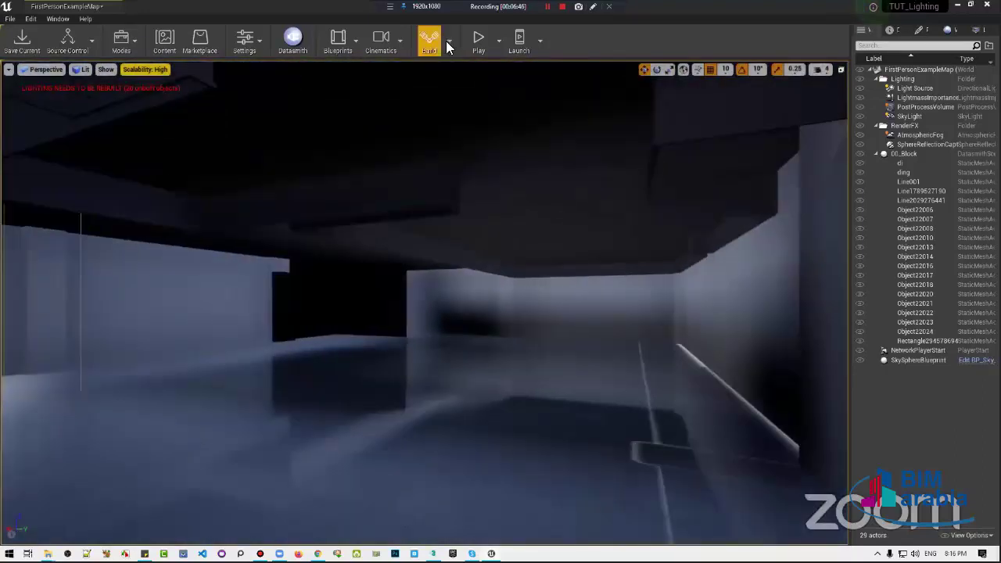
Set the precomputed Lighting Quality to Preview
{"action": "left_click", "coordinate": [449, 43]}
{"action": "mouse_move", "coordinate": [506, 84]}
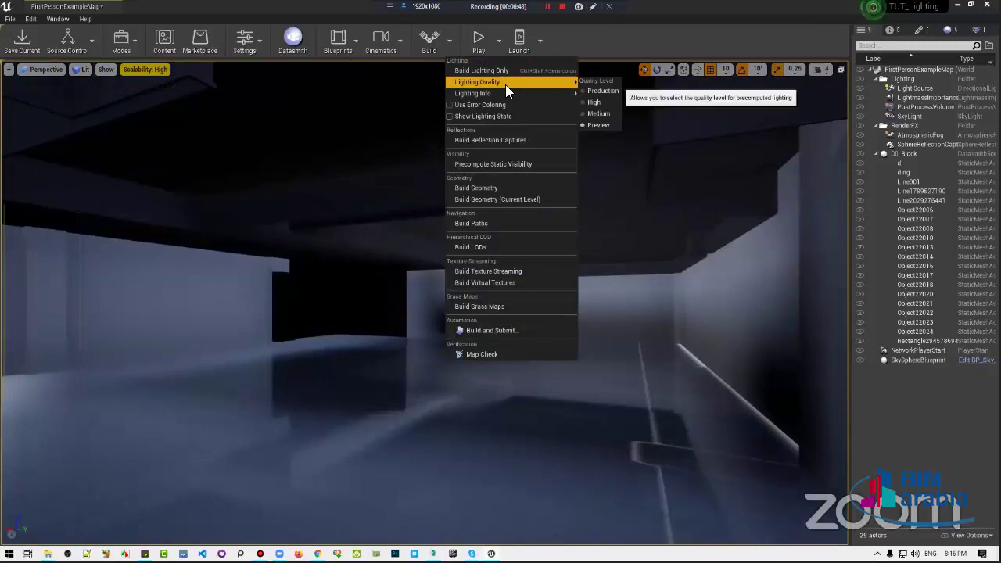
{"action": "left_click", "coordinate": [607, 127]}
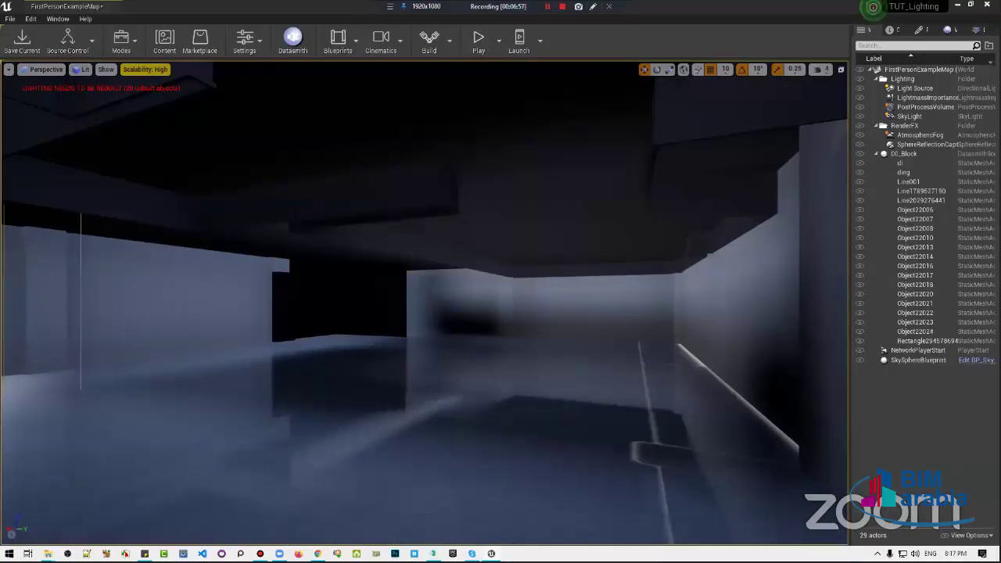
Build the level's lighting, then dismiss the map check notice and Message Log
{"action": "left_click", "coordinate": [428, 45]}
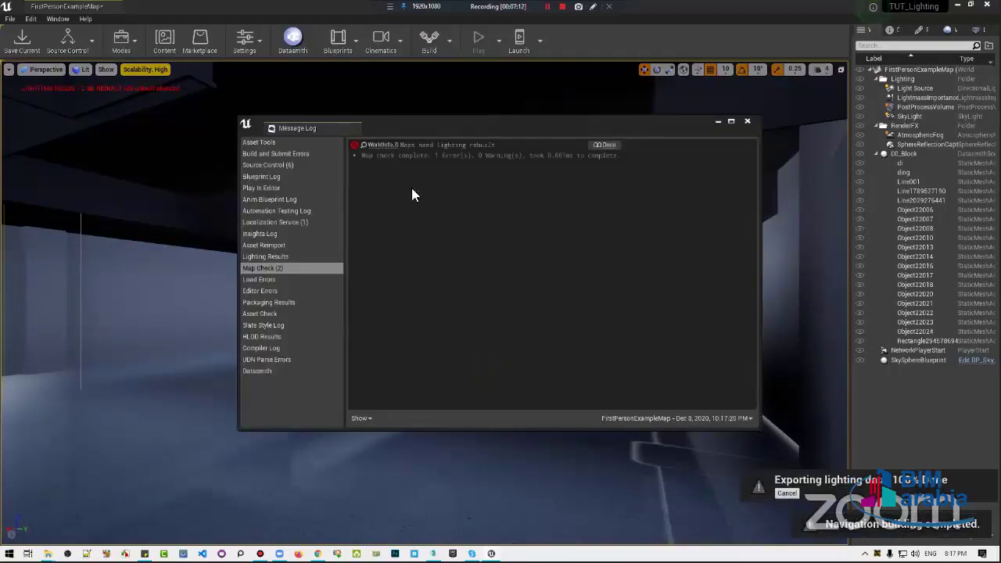
{"action": "left_click", "coordinate": [379, 147]}
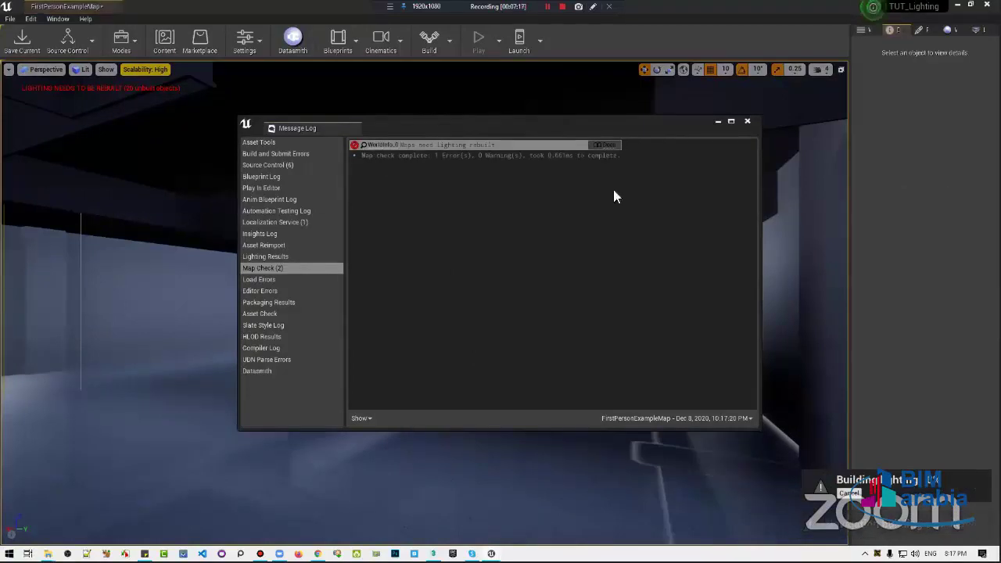
{"action": "left_click", "coordinate": [746, 121]}
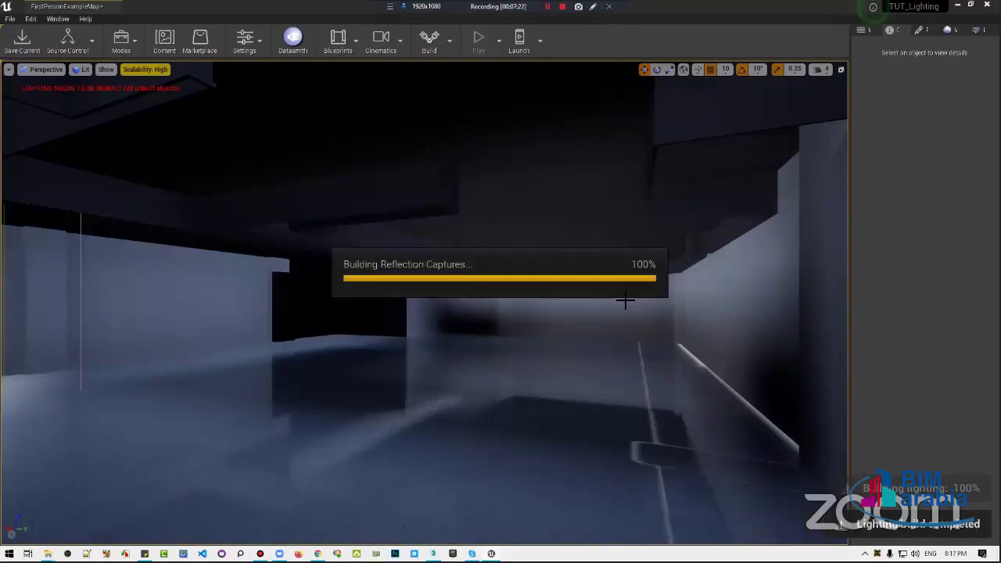
{"action": "right_click_drag", "start_coordinate": [621, 296], "coordinate": [620, 296]}
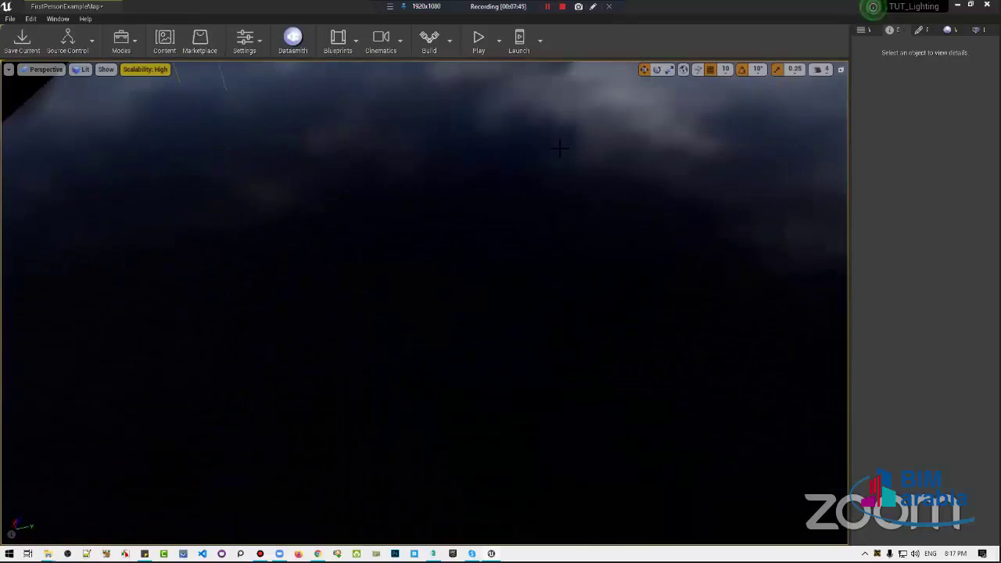
Select the PostProcessVolume and its companion volume and move them left and down onto the building
{"action": "right_click_drag", "start_coordinate": [559, 149], "coordinate": [559, 149]}
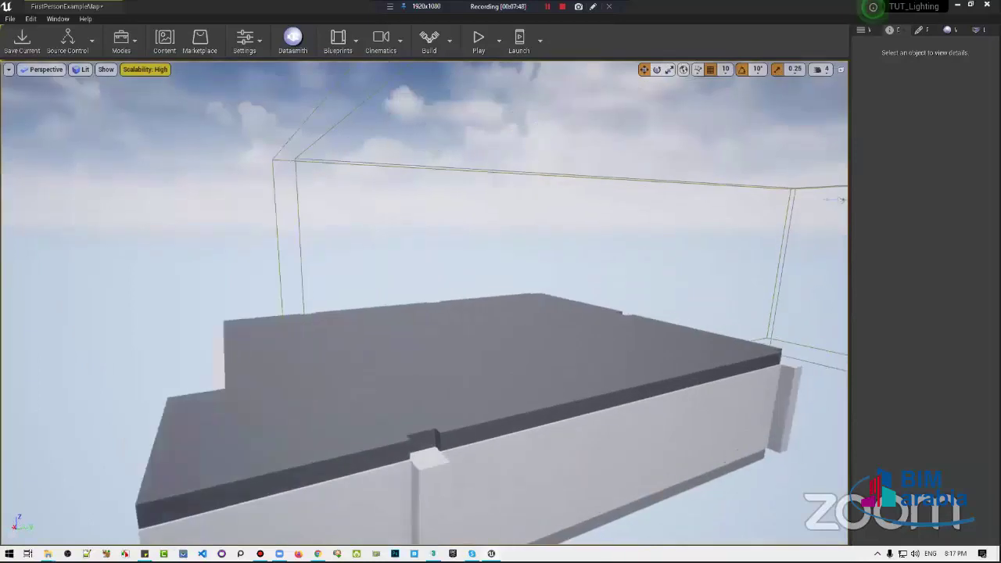
{"action": "mouse_move", "coordinate": [840, 199]}
{"action": "right_mouse_down"}
{"action": "mouse_move", "coordinate": [827, 237]}
{"action": "mouse_move", "coordinate": [417, 209]}
{"action": "right_mouse_up"}
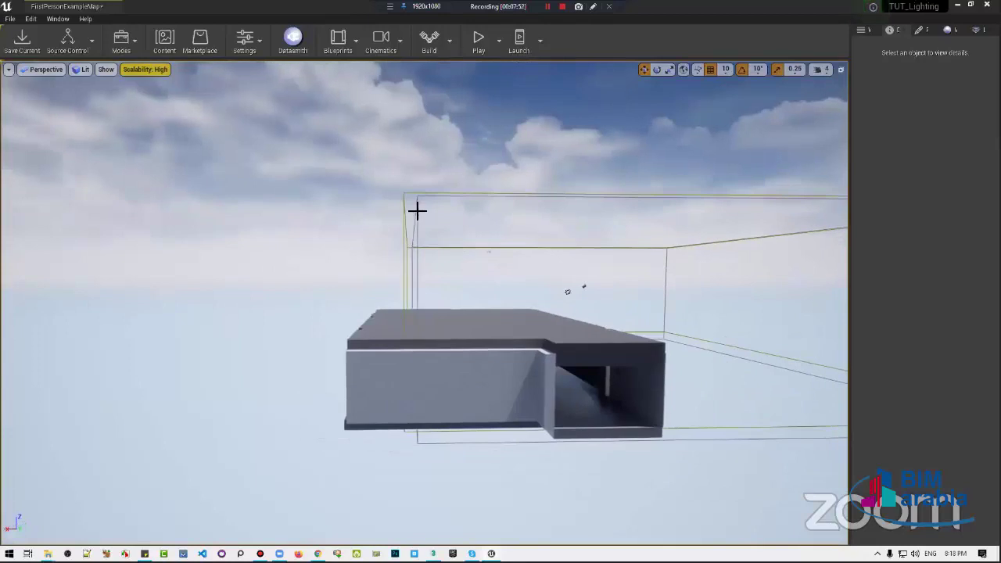
{"action": "left_click", "coordinate": [404, 208]}
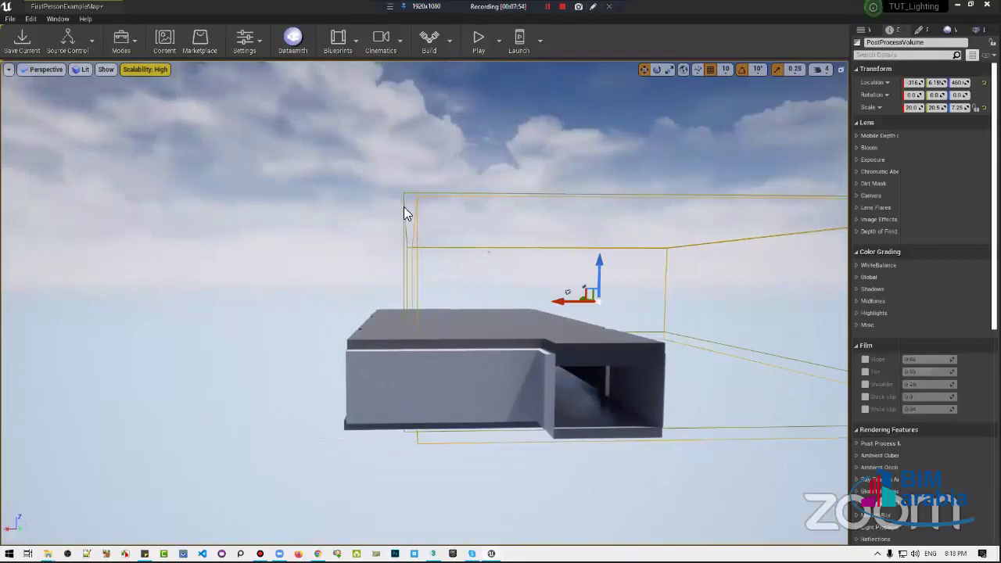
{"action": "left_click", "coordinate": [498, 240], "text": "ctrl"}
{"action": "left_click_drag", "start_coordinate": [522, 230], "coordinate": [466, 224]}
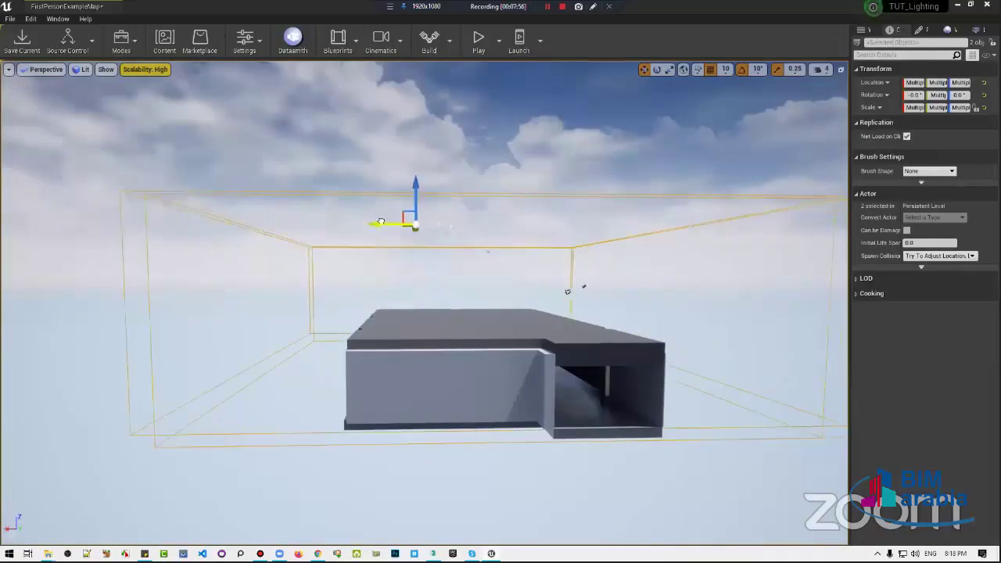
{"action": "left_click_drag", "start_coordinate": [380, 222], "coordinate": [355, 223]}
{"action": "left_click_drag", "start_coordinate": [389, 194], "coordinate": [385, 227]}
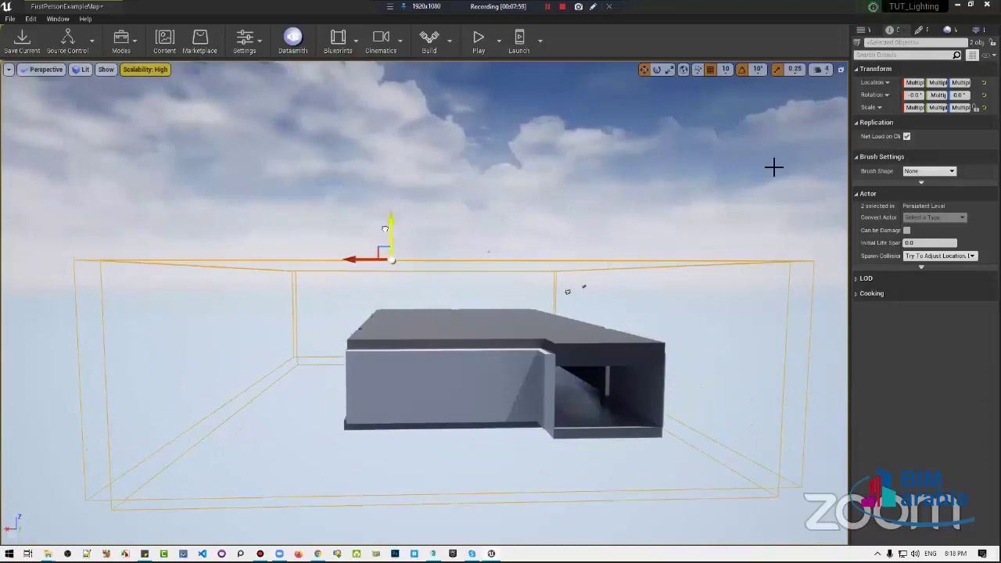
Refine the volumes' position in the four-view layout's orthographic views
{"action": "left_click", "coordinate": [838, 69]}
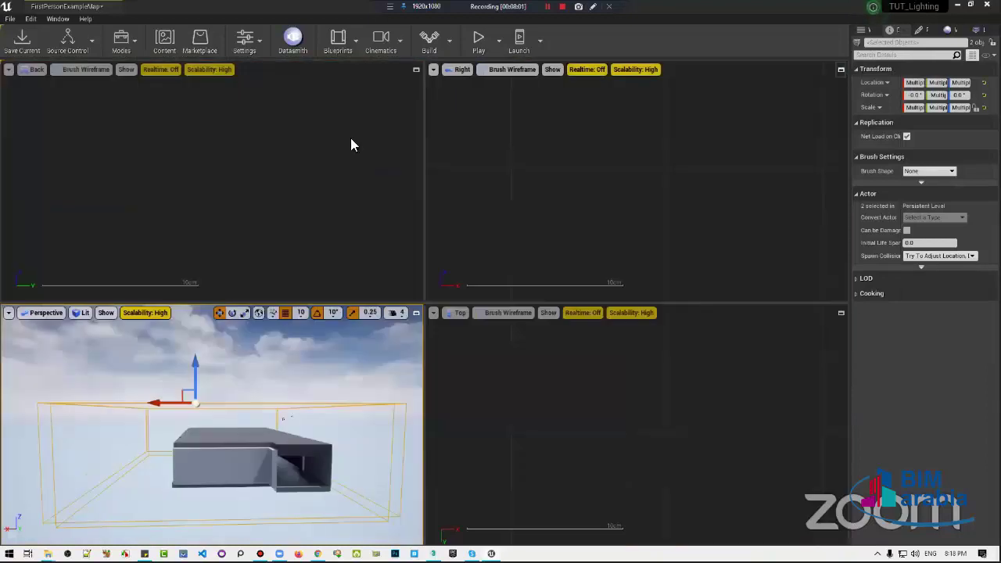
{"action": "key", "text": "f"}
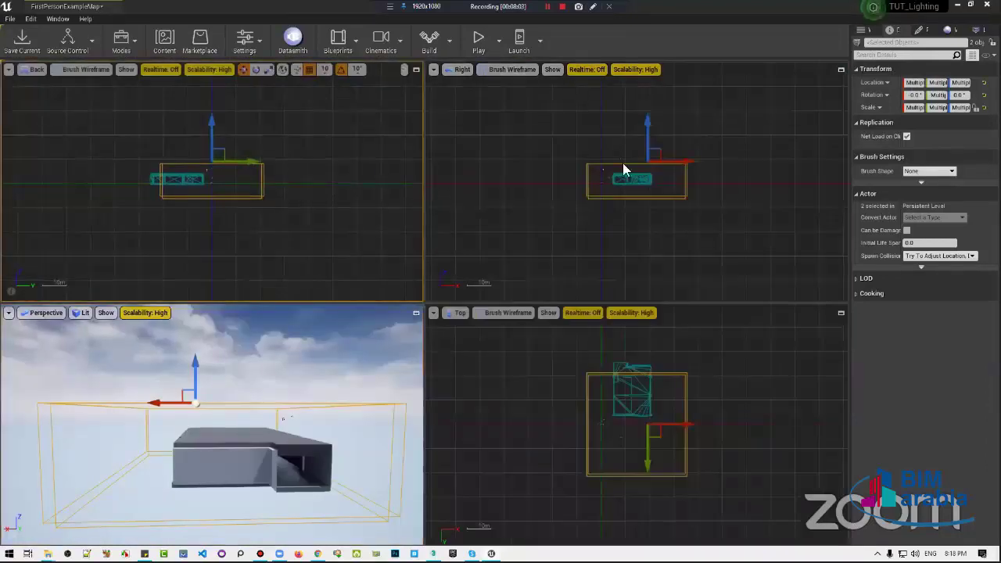
{"action": "left_click", "coordinate": [660, 156]}
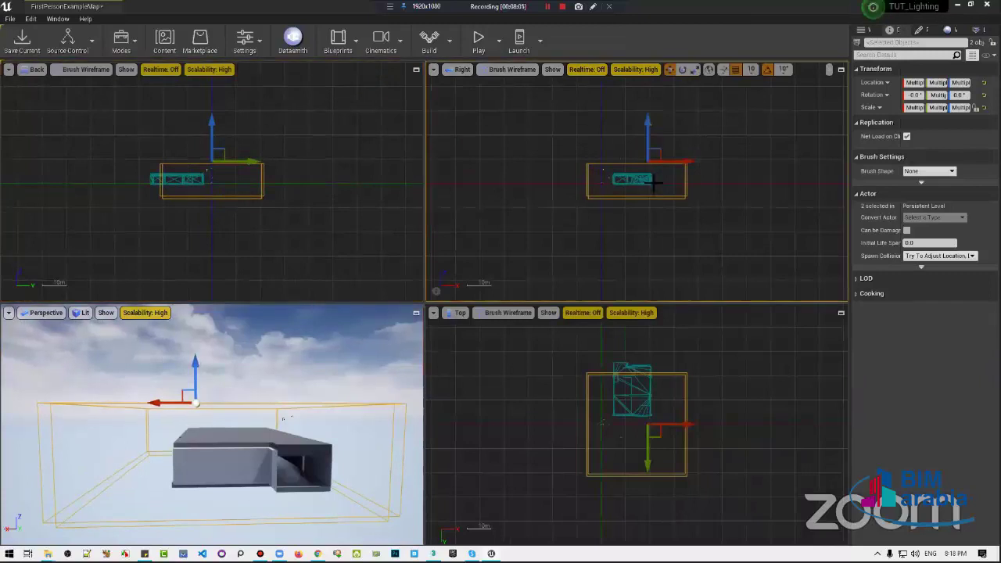
{"action": "scroll", "coordinate": [636, 324], "scroll_direction": "up", "scroll_amount": 2}
{"action": "scroll", "coordinate": [652, 453], "scroll_direction": "up", "scroll_amount": 2}
{"action": "scroll", "coordinate": [665, 470], "scroll_direction": "up", "scroll_amount": 2}
{"action": "scroll", "coordinate": [679, 499], "scroll_direction": "up", "scroll_amount": 2}
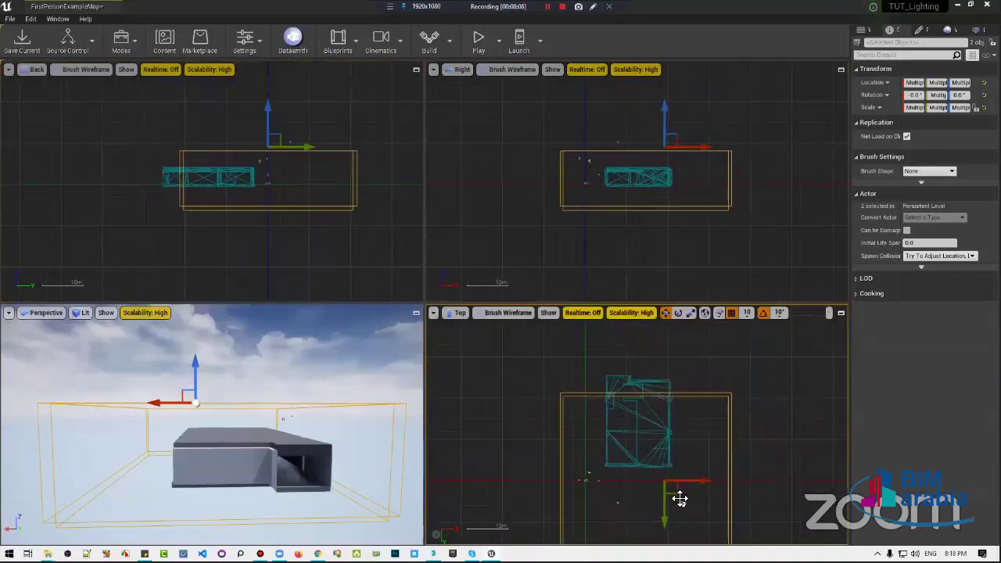
{"action": "left_click_drag", "start_coordinate": [679, 499], "coordinate": [672, 452]}
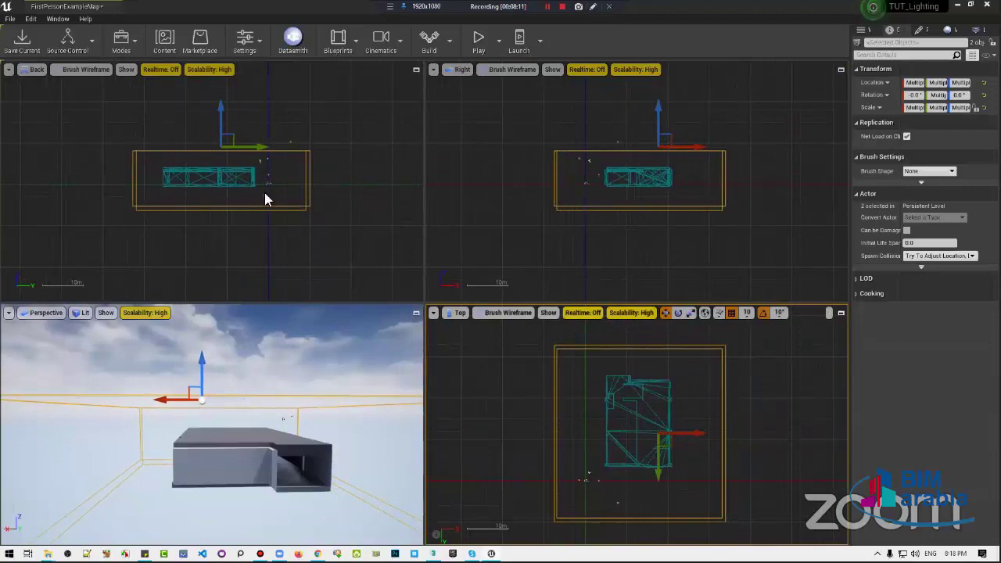
{"action": "left_click_drag", "start_coordinate": [234, 138], "coordinate": [229, 136]}
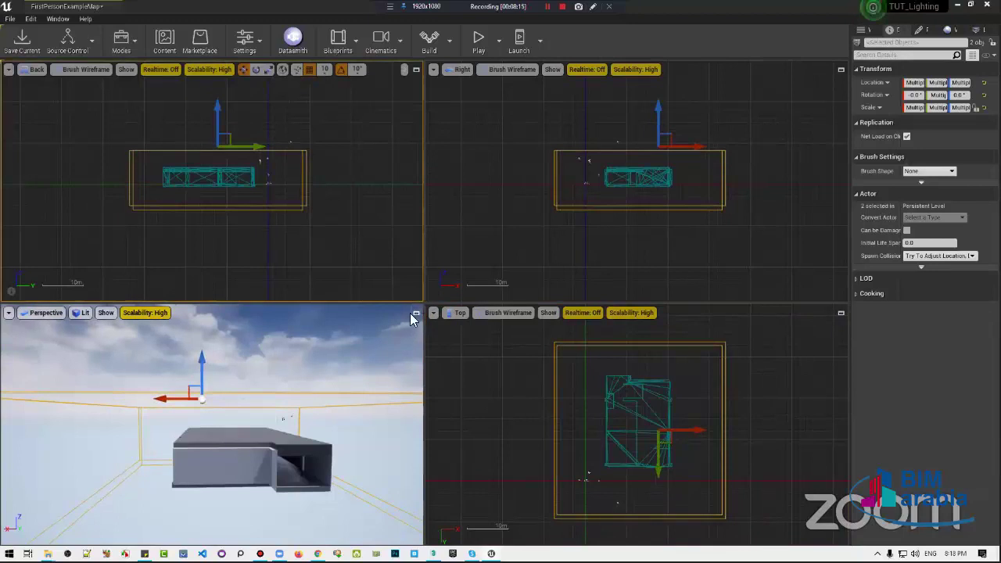
Maximize the Perspective view and look around the building interior
{"action": "left_click", "coordinate": [415, 313]}
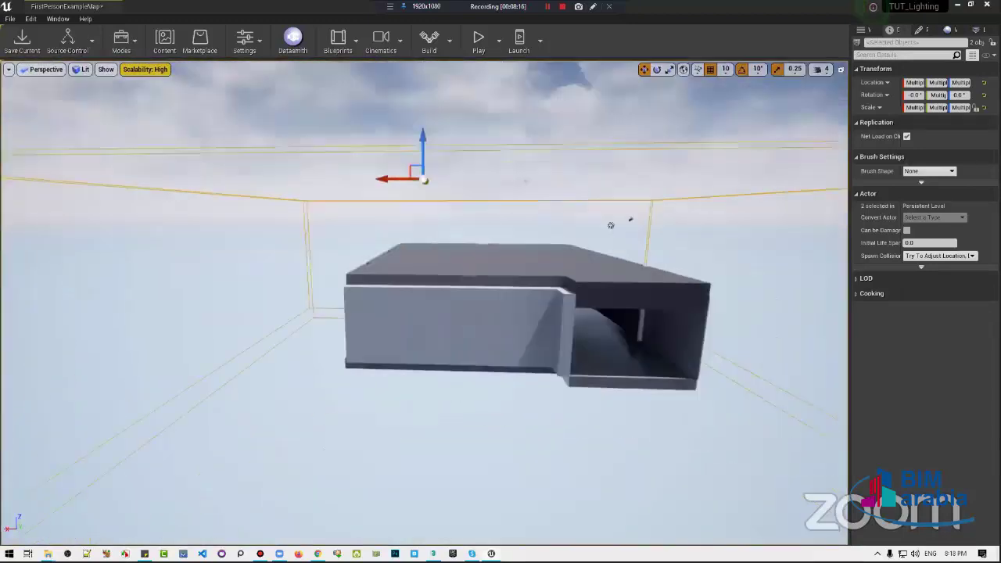
{"action": "scroll", "coordinate": [424, 301], "scroll_direction": "up", "scroll_amount": 15}
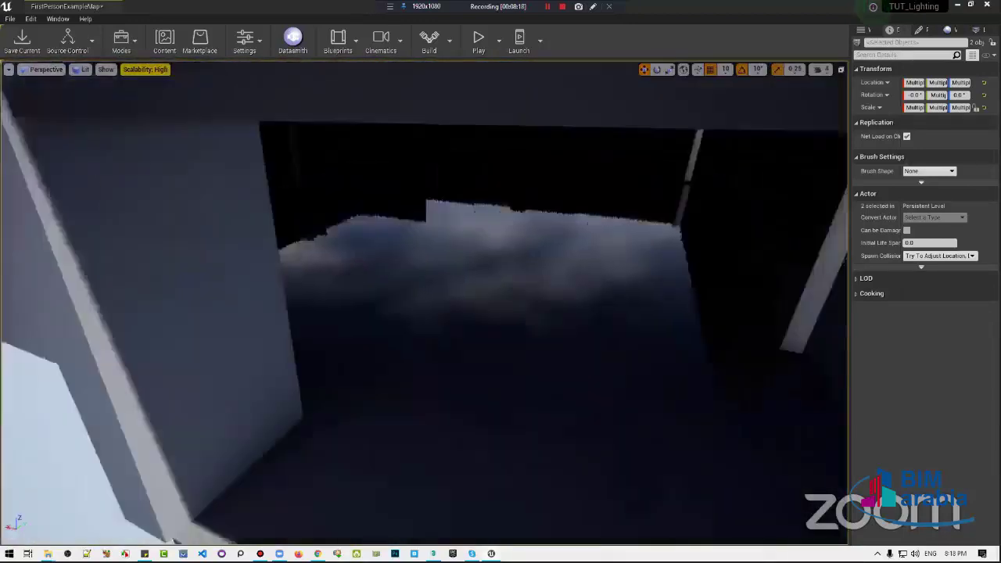
{"action": "left_click_drag", "start_coordinate": [345, 258], "coordinate": [345, 257]}
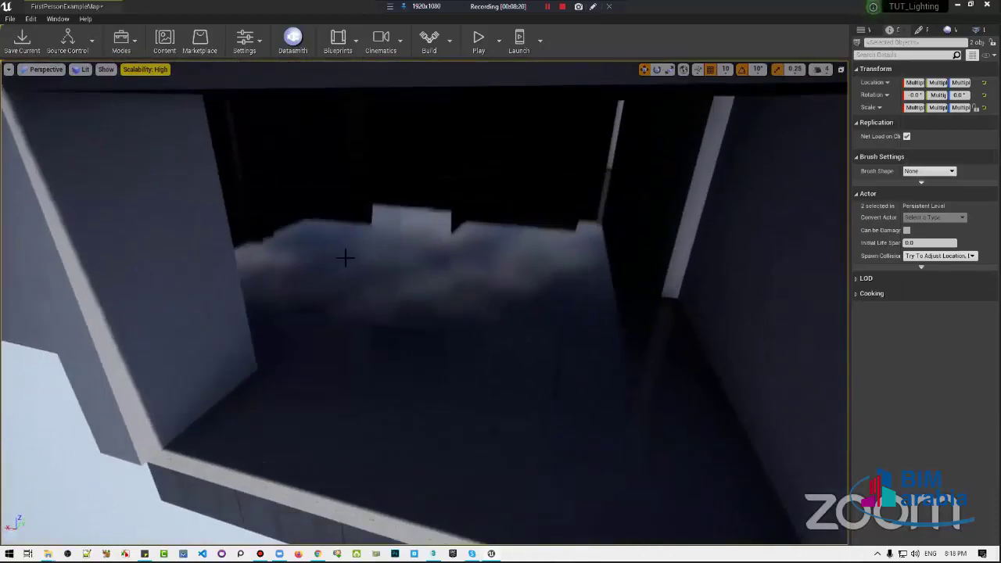
{"action": "left_click_drag", "start_coordinate": [472, 278], "coordinate": [472, 278]}
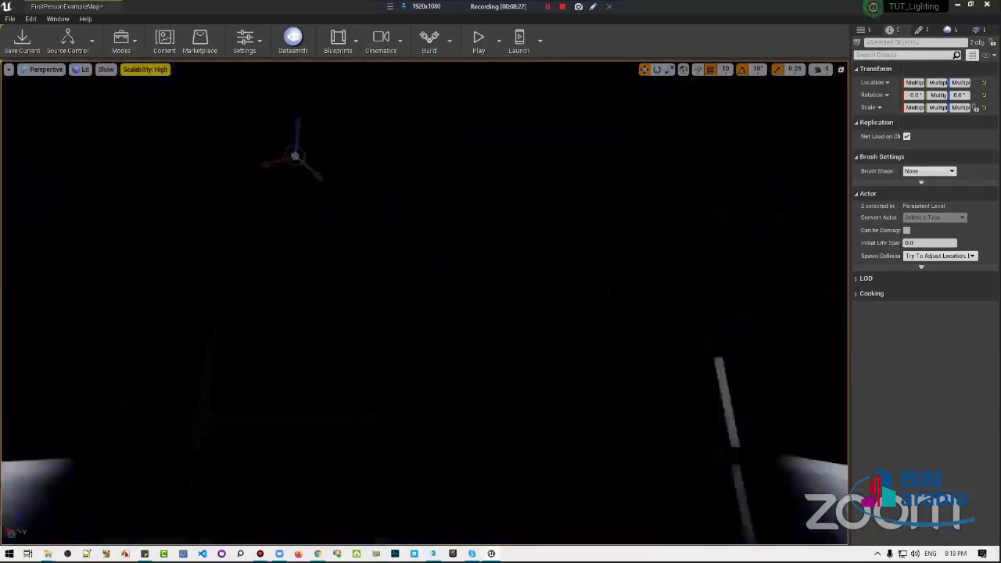
{"action": "left_click_drag", "start_coordinate": [554, 272], "coordinate": [554, 273]}
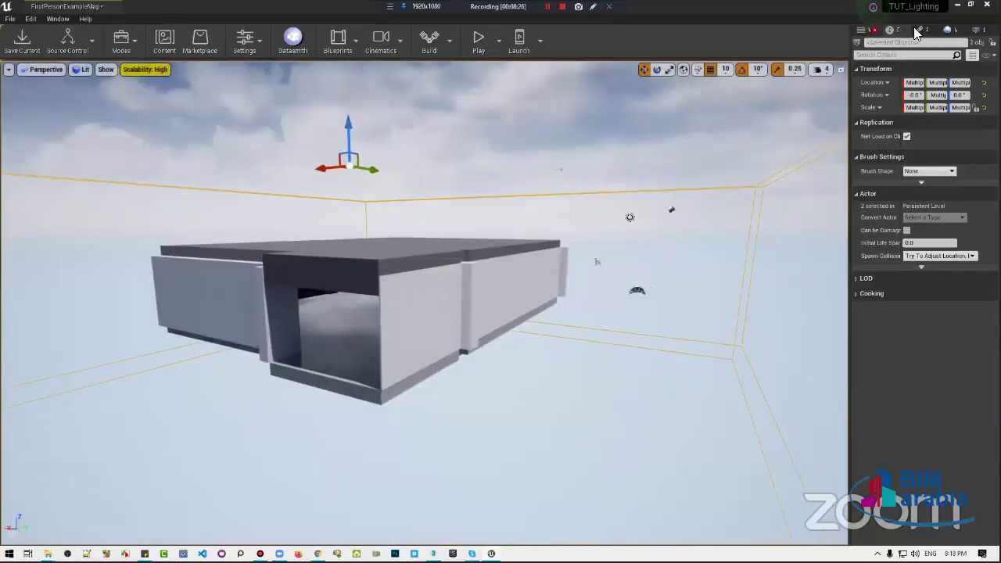
Search Place Actors for 'ref' and drag a Box Reflection Capture into the building
{"action": "left_click", "coordinate": [917, 31]}
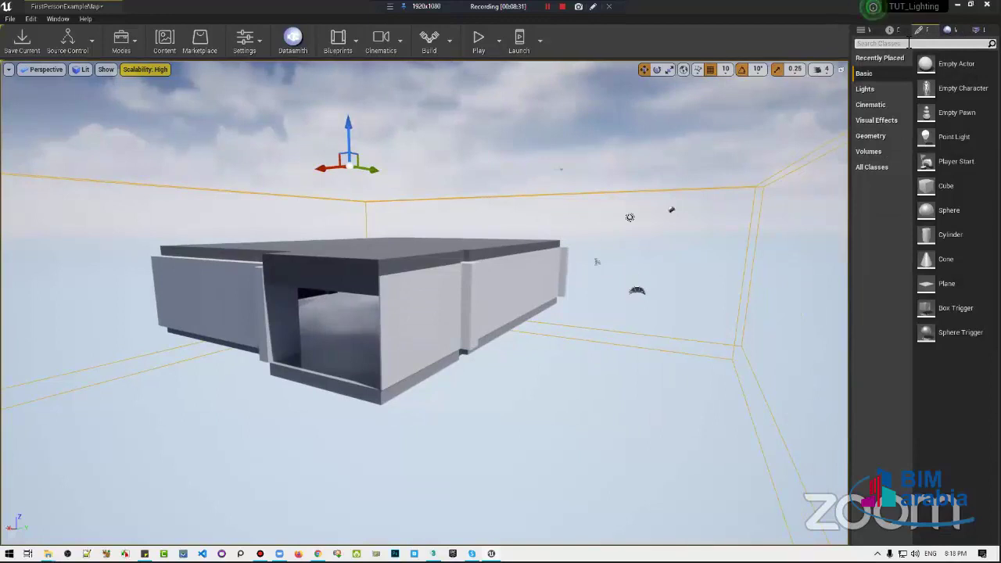
{"action": "type", "text": "re"}
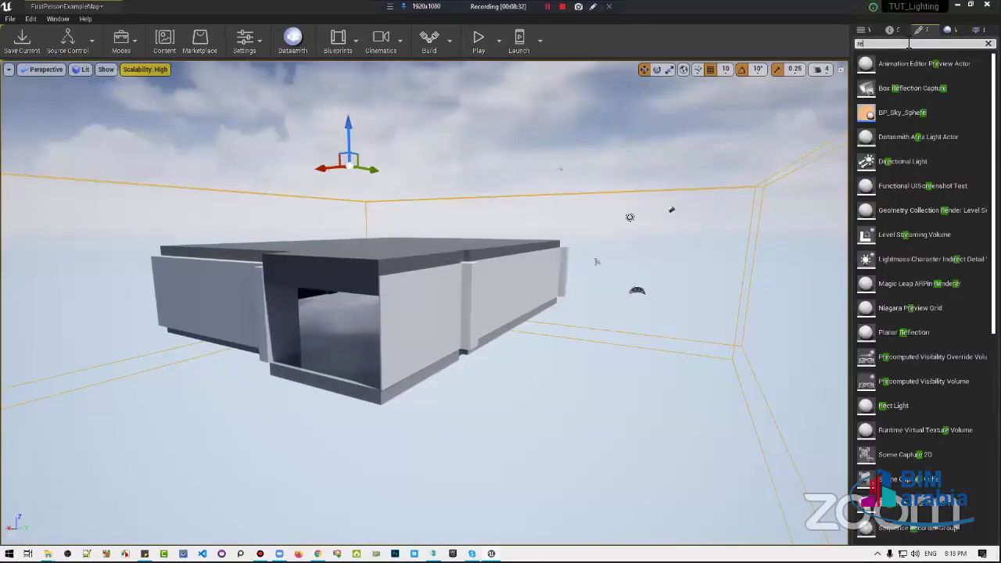
{"action": "type", "text": "f"}
{"action": "left_click_drag", "start_coordinate": [903, 64], "coordinate": [716, 95]}
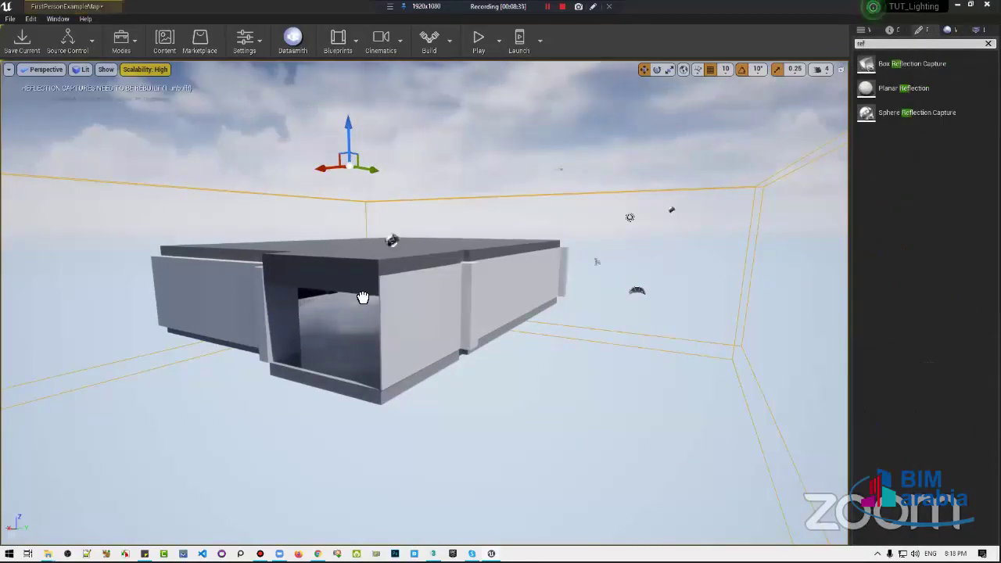
{"action": "right_click_drag", "start_coordinate": [362, 313], "coordinate": [472, 252]}
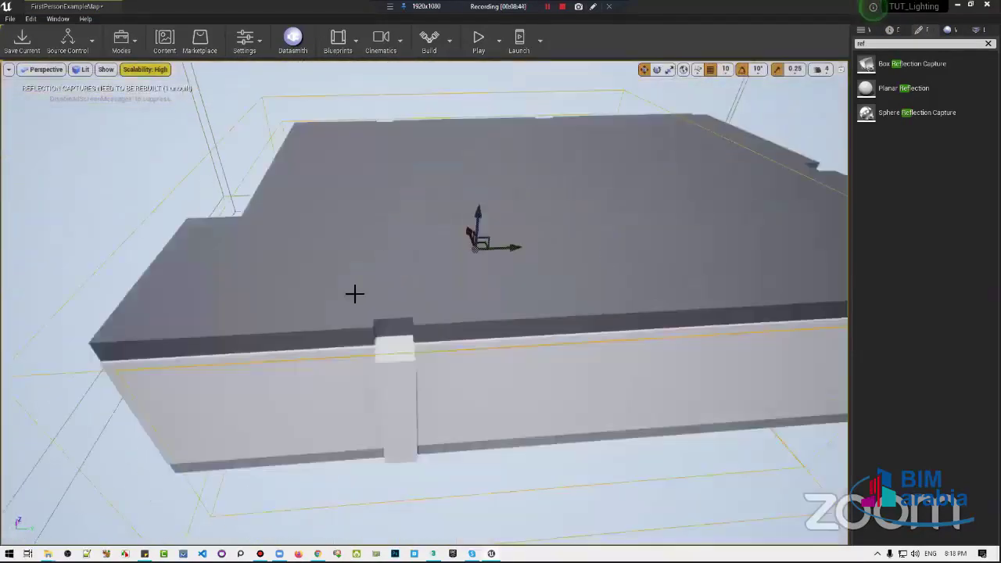
{"action": "left_click", "coordinate": [842, 72]}
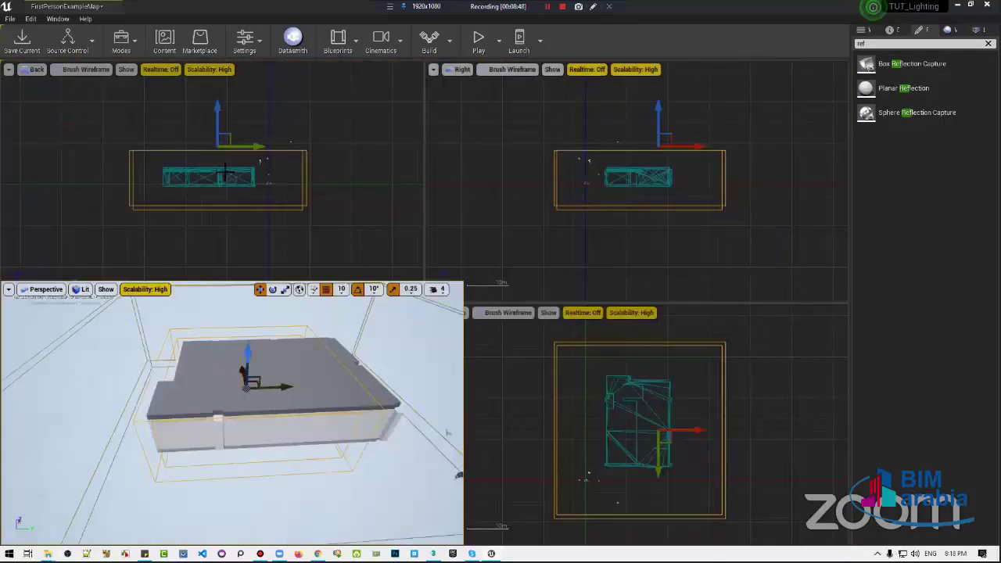
Nudge the Box Reflection Capture up along Z in the Back view, then maximize Perspective
{"action": "scroll", "coordinate": [206, 178], "scroll_direction": "up", "scroll_amount": 1}
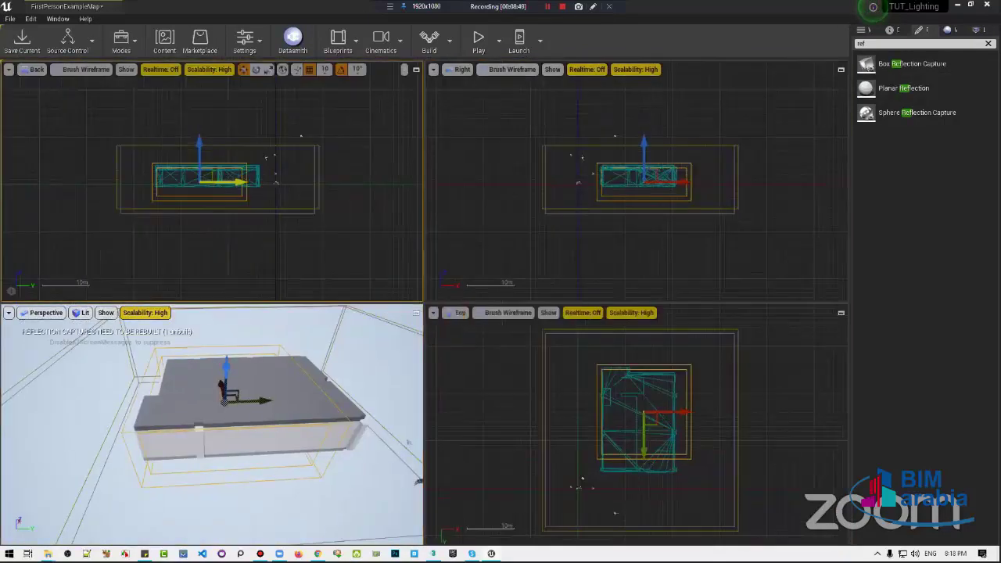
{"action": "scroll", "coordinate": [244, 179], "scroll_direction": "up", "scroll_amount": 1}
{"action": "scroll", "coordinate": [245, 179], "scroll_direction": "up", "scroll_amount": 1}
{"action": "scroll", "coordinate": [244, 179], "scroll_direction": "up", "scroll_amount": 1}
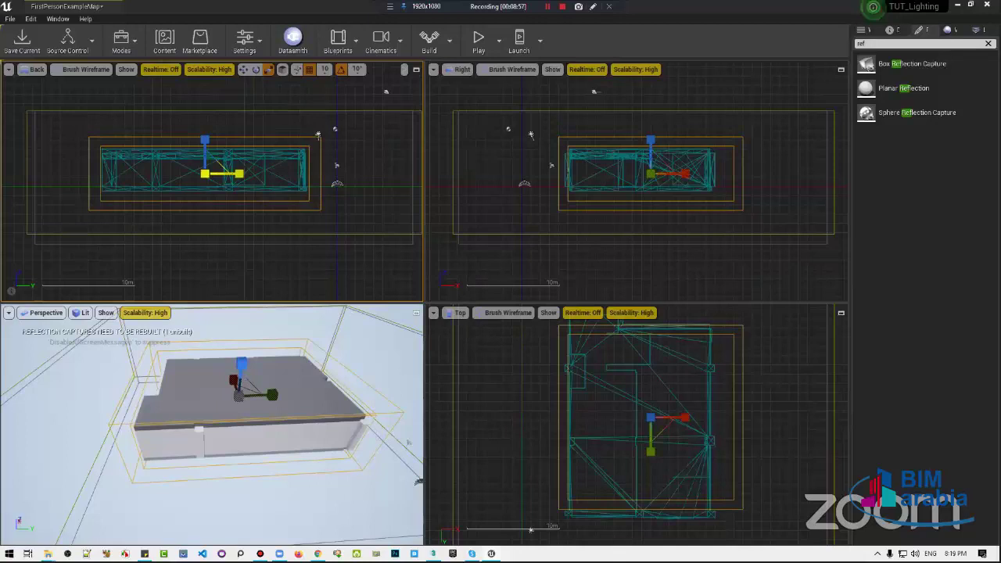
{"action": "left_click_drag", "start_coordinate": [202, 157], "coordinate": [202, 153]}
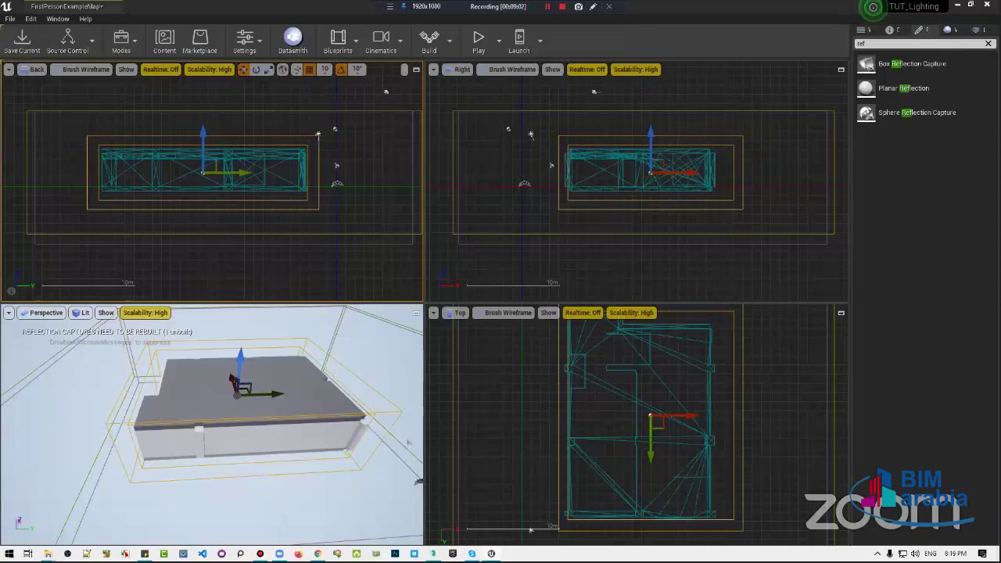
{"action": "right_click_drag", "start_coordinate": [750, 439], "coordinate": [641, 406]}
{"action": "scroll", "coordinate": [605, 482], "scroll_direction": "down", "scroll_amount": 2}
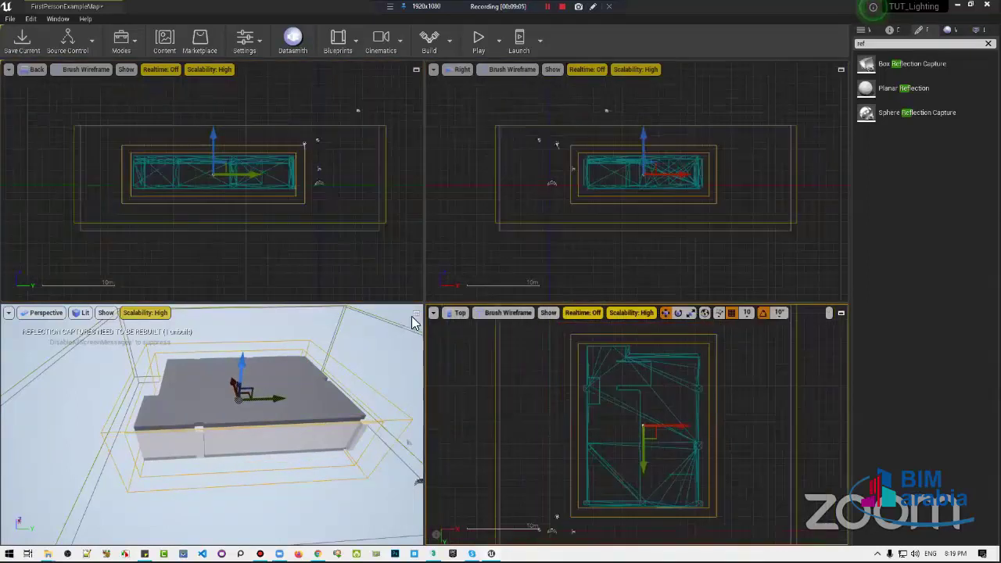
{"action": "left_click", "coordinate": [416, 313]}
{"action": "left_click_drag", "start_coordinate": [489, 470], "coordinate": [426, 321]}
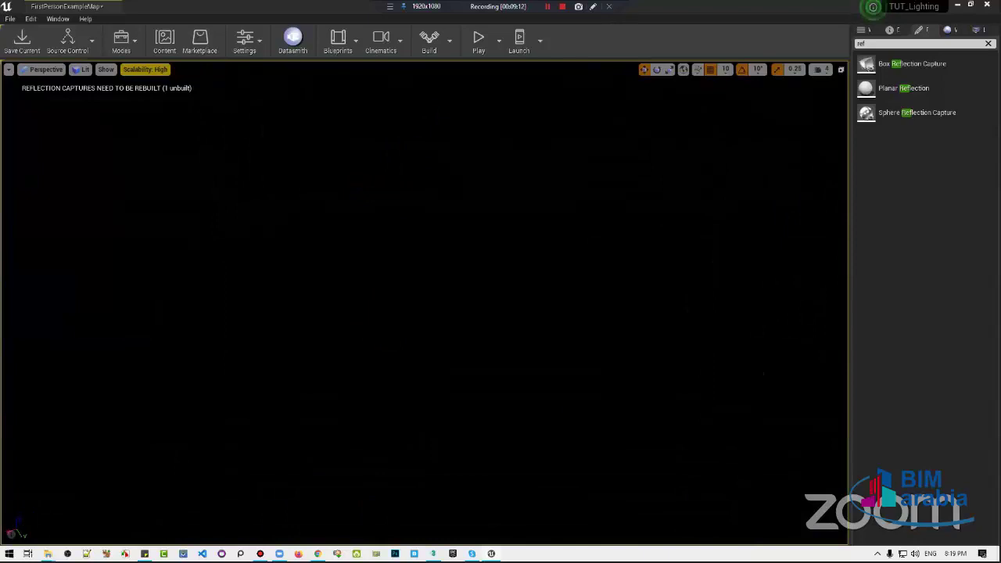
Rebuild the reflection captures from the Build menu
{"action": "mouse_move", "coordinate": [426, 320]}
{"action": "left_mouse_down"}
{"action": "mouse_move", "coordinate": [426, 438]}
{"action": "mouse_move", "coordinate": [426, 336]}
{"action": "mouse_move", "coordinate": [348, 328]}
{"action": "mouse_move", "coordinate": [426, 324]}
{"action": "left_mouse_up"}
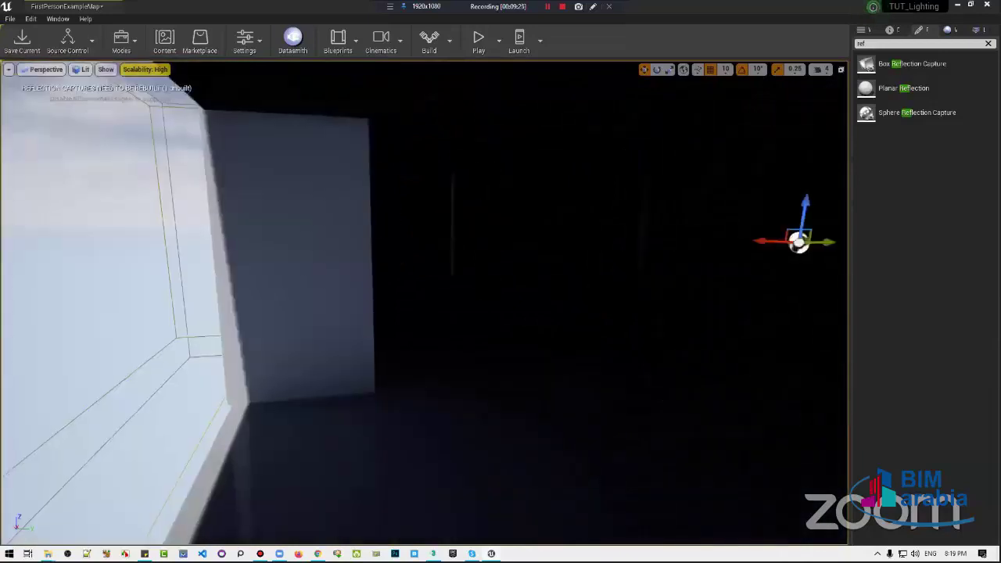
{"action": "mouse_move", "coordinate": [426, 324]}
{"action": "left_mouse_down"}
{"action": "mouse_move", "coordinate": [270, 324]}
{"action": "mouse_move", "coordinate": [512, 336]}
{"action": "left_mouse_up"}
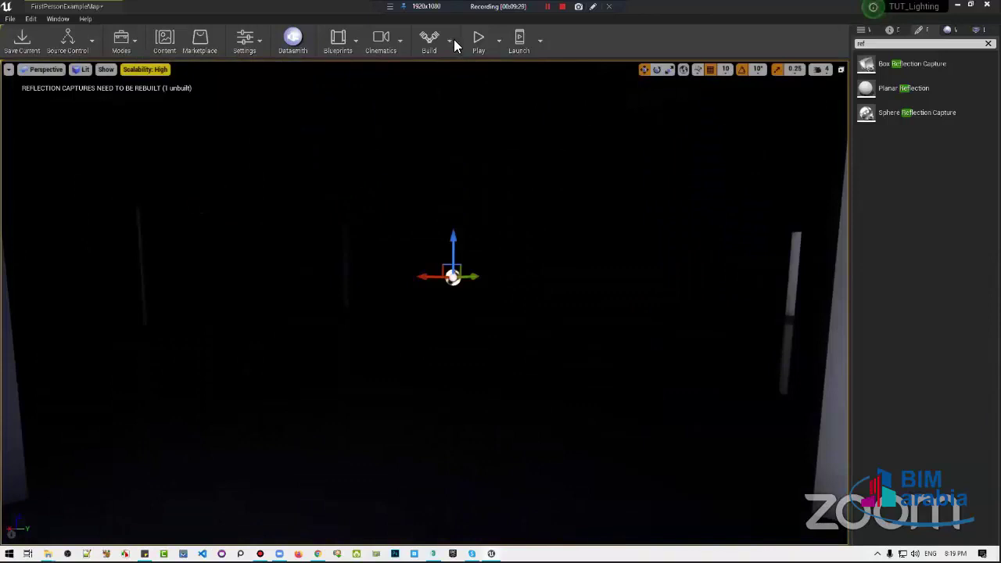
{"action": "left_click", "coordinate": [451, 44]}
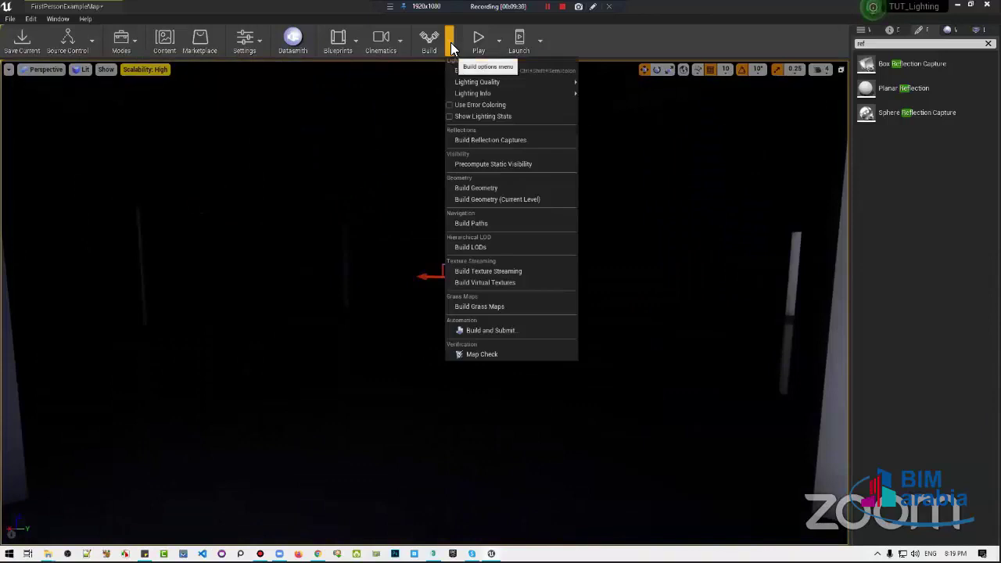
{"action": "left_click", "coordinate": [467, 140]}
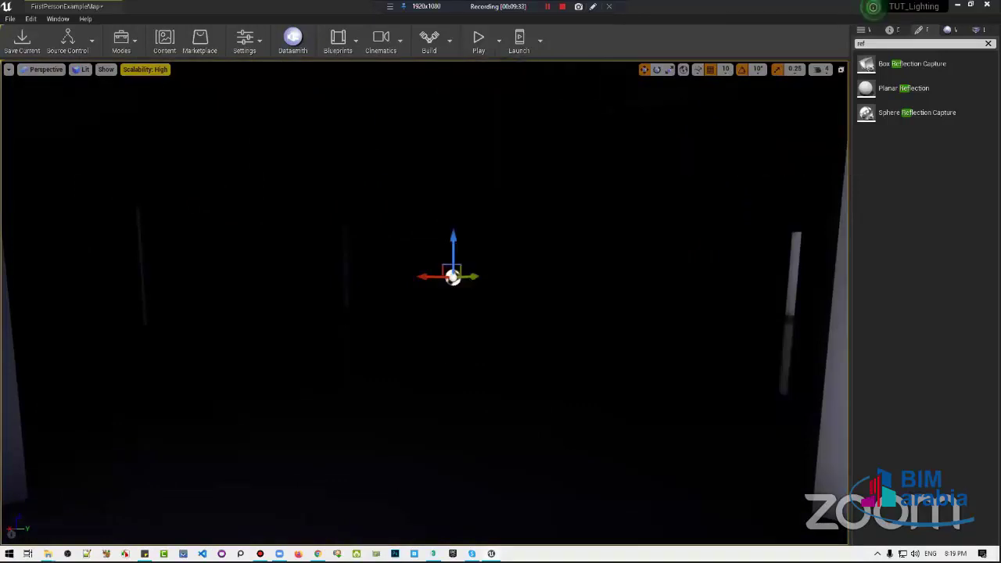
{"action": "mouse_move", "coordinate": [509, 286]}
{"action": "left_mouse_down"}
{"action": "mouse_move", "coordinate": [438, 258]}
{"action": "mouse_move", "coordinate": [438, 297]}
{"action": "mouse_move", "coordinate": [438, 266]}
{"action": "left_mouse_up"}
{"action": "right_click_drag", "start_coordinate": [407, 234], "coordinate": [732, 136]}
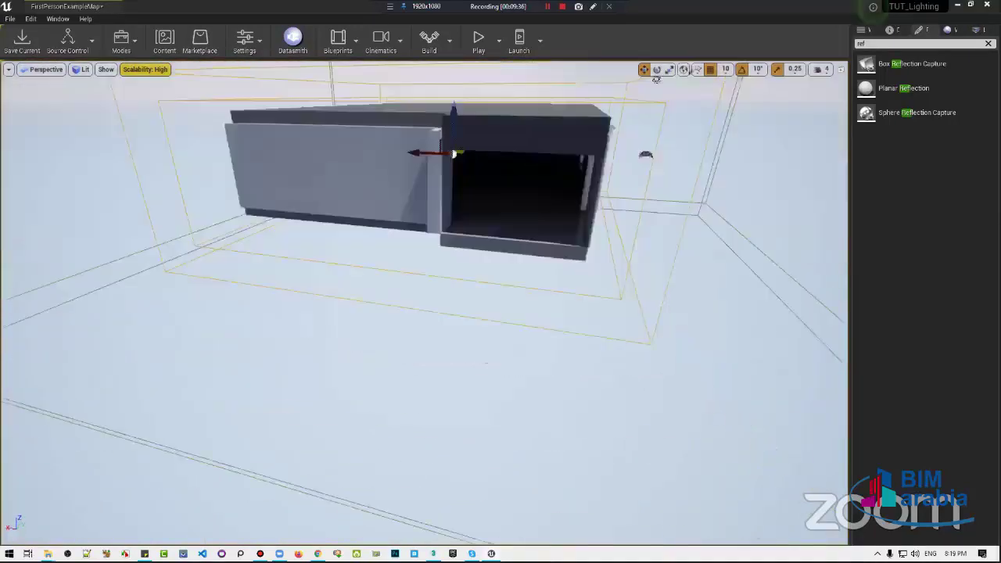
Focus on the floor slab Object22024 and switch to Unlit view mode
{"action": "key", "text": "f"}
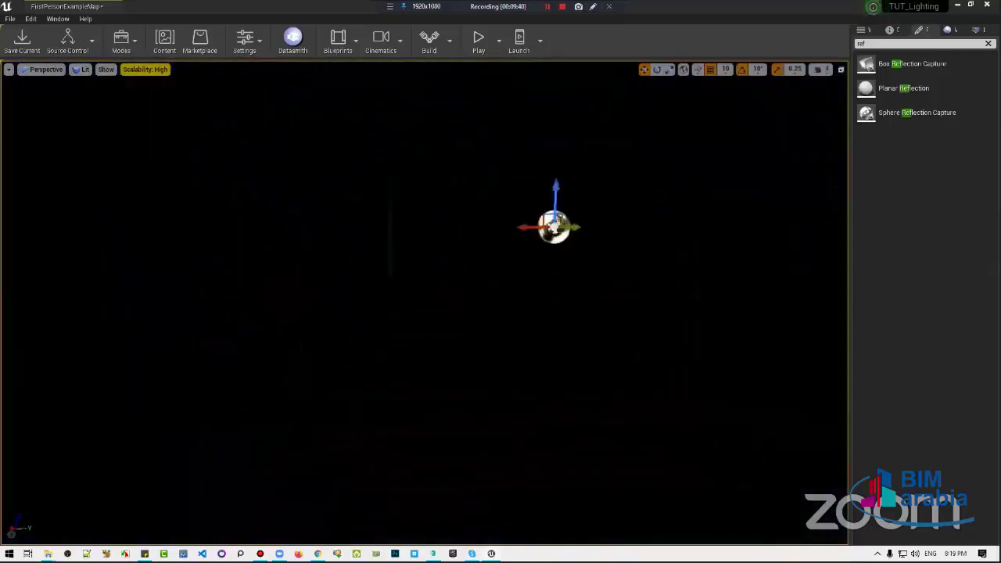
{"action": "scroll", "coordinate": [829, 212], "scroll_direction": "down", "scroll_amount": 10}
{"action": "key", "text": "f"}
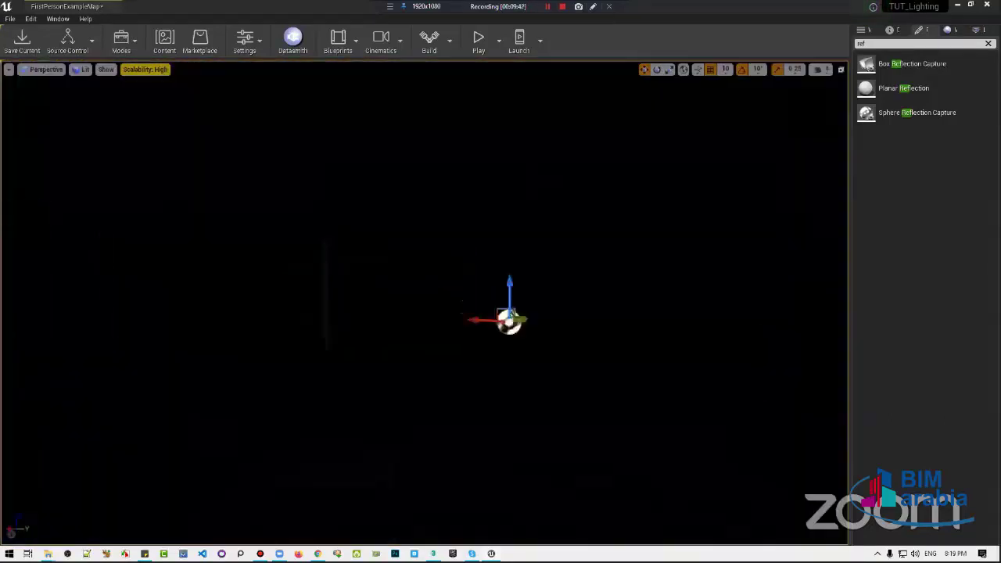
{"action": "key", "text": "alt+3"}
{"action": "right_click_drag", "start_coordinate": [549, 188], "coordinate": [549, 188]}
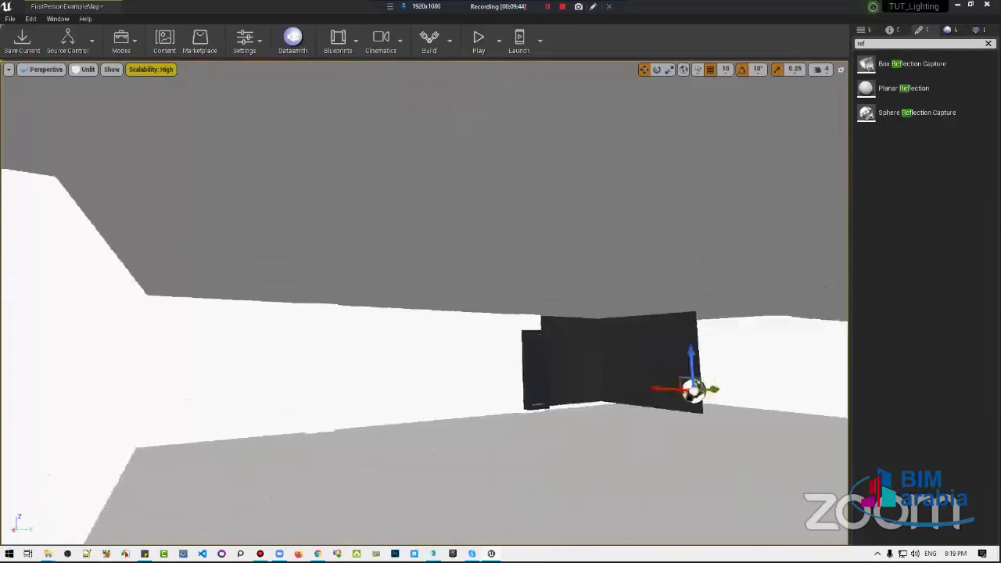
Run a quick play test, clear the Modes search, and show the floor slab's details
{"action": "left_click", "coordinate": [479, 41]}
{"action": "key", "text": "Escape"}
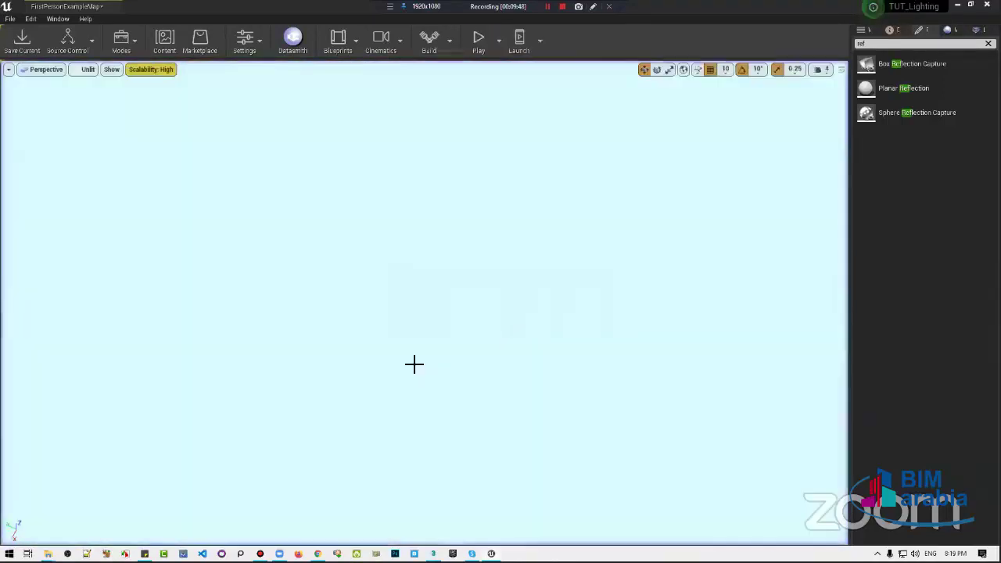
{"action": "right_click_drag", "start_coordinate": [422, 305], "coordinate": [422, 305]}
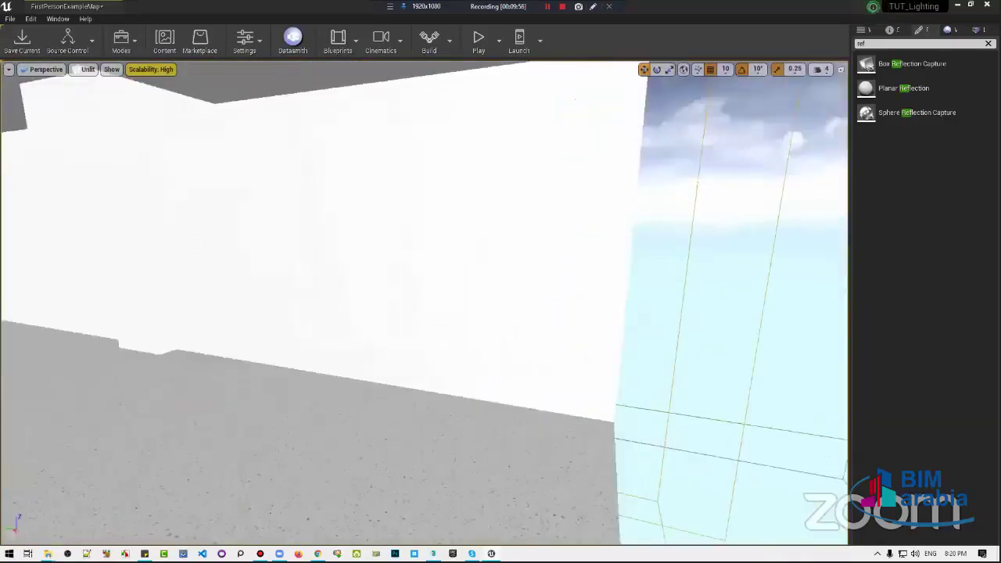
{"action": "right_click_drag", "start_coordinate": [422, 305], "coordinate": [435, 328]}
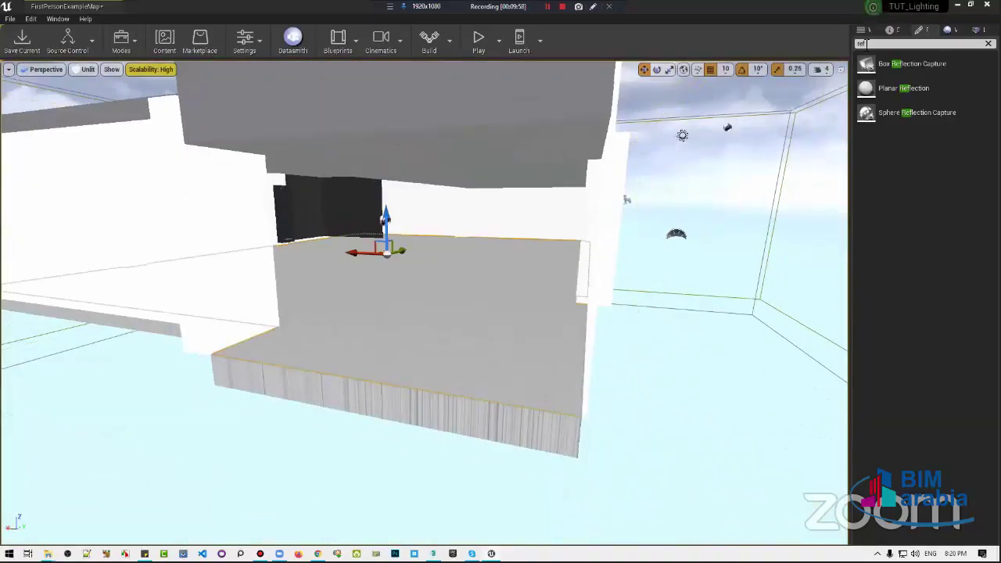
{"action": "left_click", "coordinate": [988, 44]}
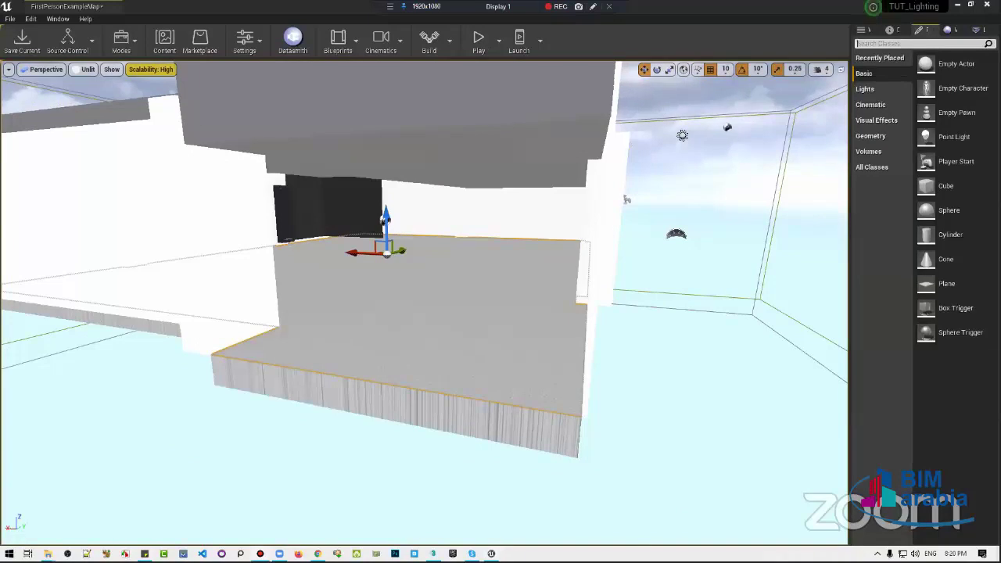
{"action": "left_click", "coordinate": [892, 28]}
Add a box simplified collision to the Object22024 static mesh and save it
{"action": "double_click", "coordinate": [924, 261]}
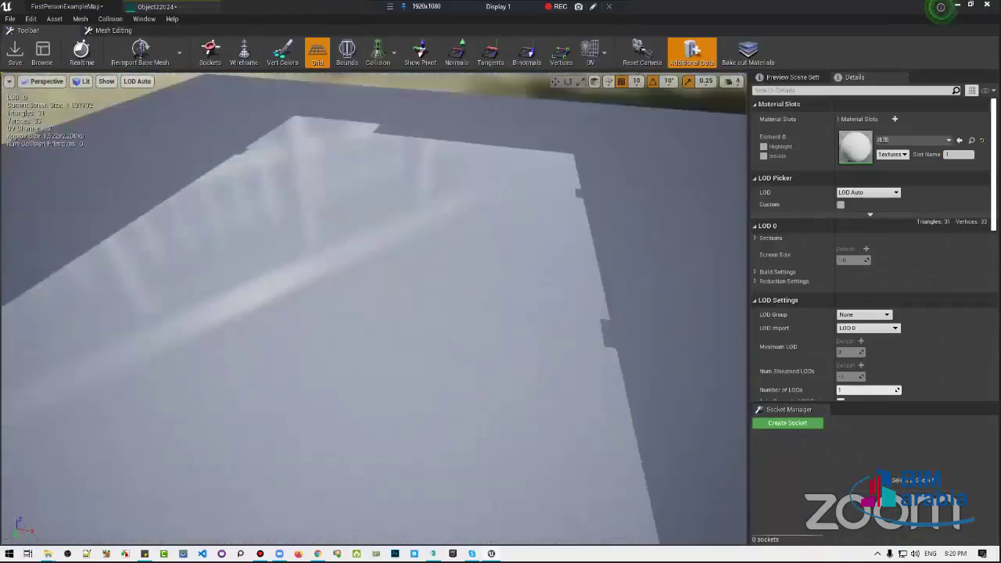
{"action": "left_click", "coordinate": [109, 19]}
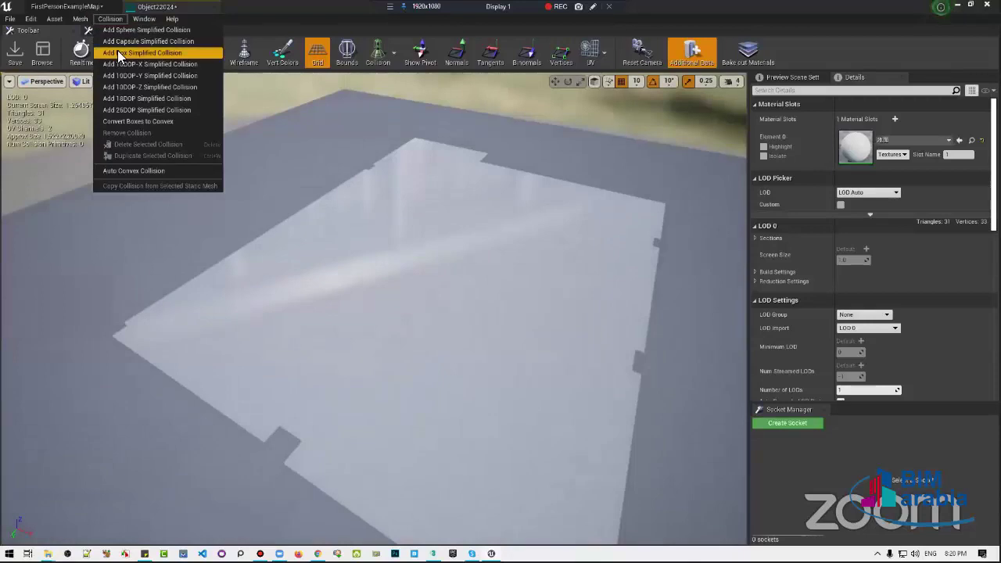
{"action": "left_click", "coordinate": [118, 53]}
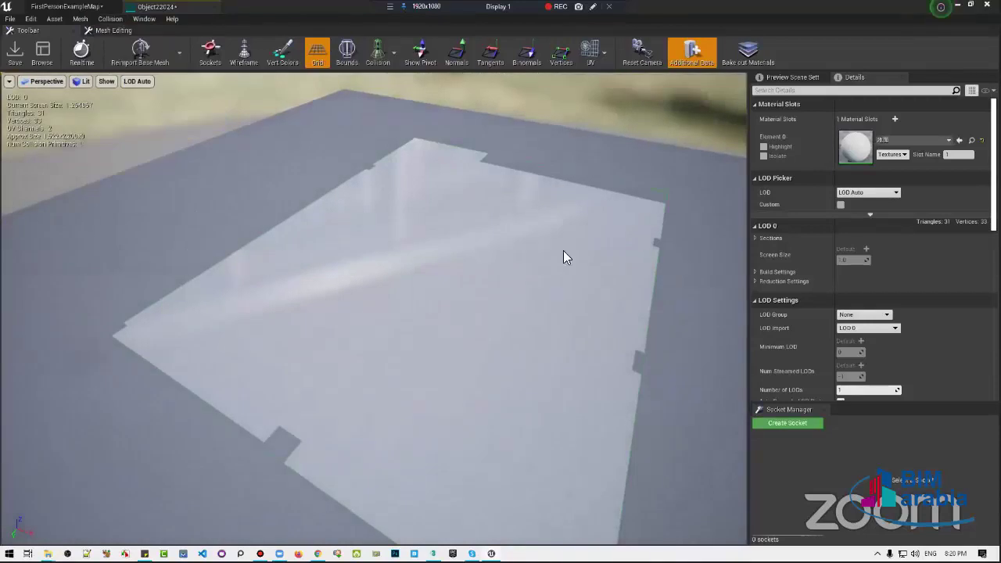
{"action": "left_click", "coordinate": [9, 55]}
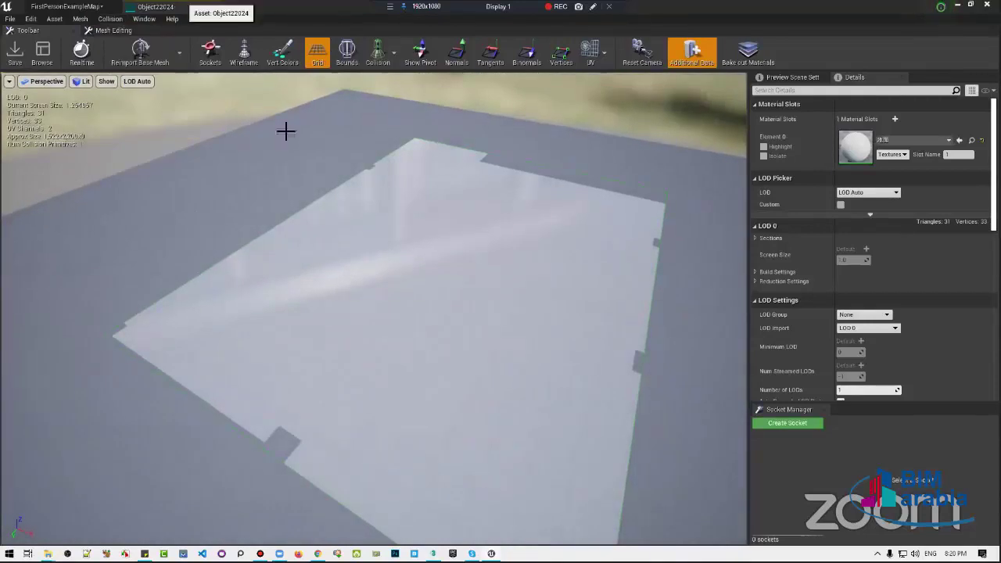
Play-test the level again and stop it with Esc
{"action": "key", "text": "w"}
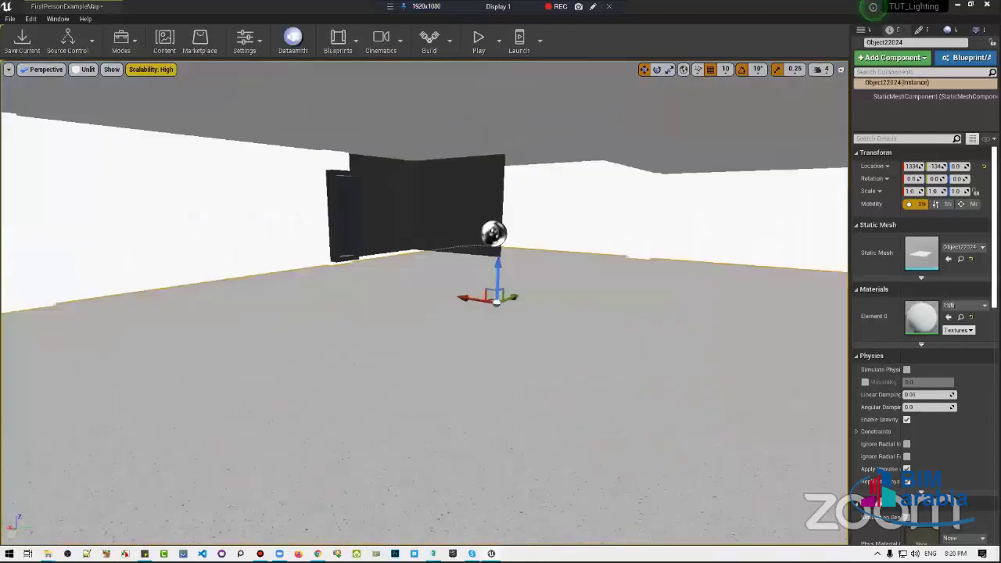
{"action": "right_click_drag", "start_coordinate": [459, 74], "coordinate": [458, 74]}
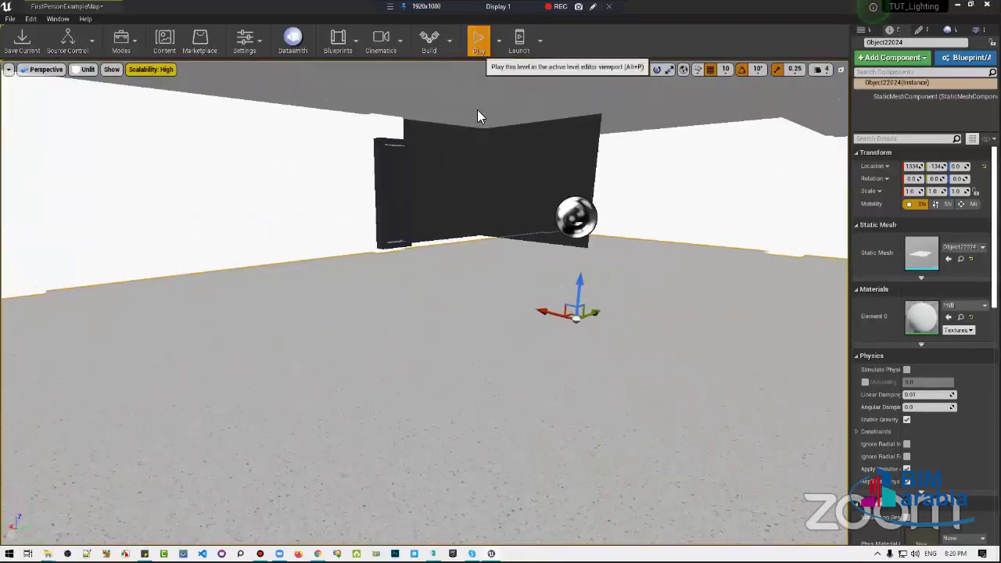
{"action": "left_click", "coordinate": [479, 41]}
{"action": "key", "text": "Escape"}
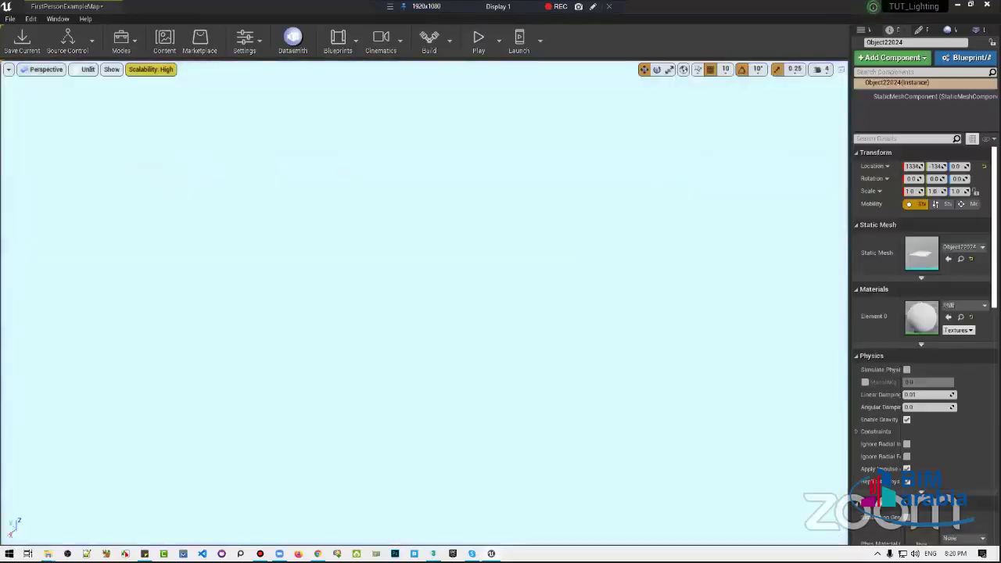
{"action": "right_click_drag", "start_coordinate": [424, 302], "coordinate": [423, 302]}
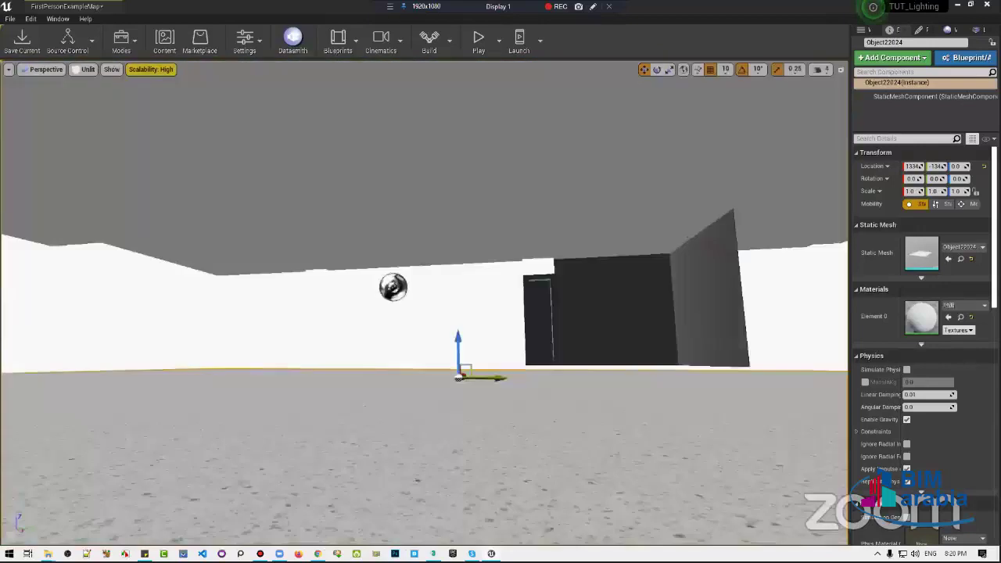
{"action": "right_click_drag", "start_coordinate": [616, 245], "coordinate": [616, 246]}
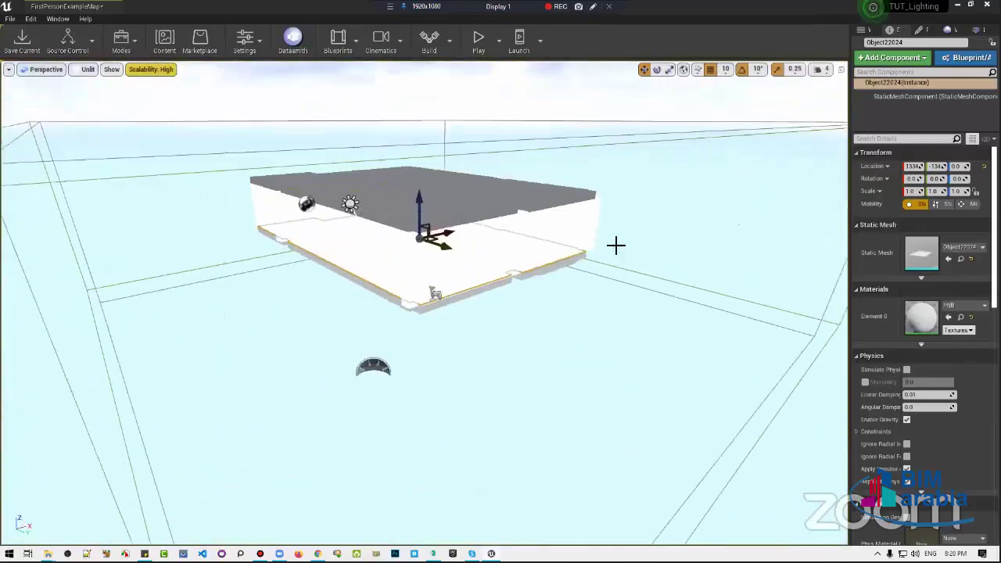
Fly down into a room, selecting the wall Object22006 and Object22023 along the way
{"action": "scroll", "coordinate": [606, 256], "scroll_direction": "up", "scroll_amount": 2}
{"action": "scroll", "coordinate": [604, 259], "scroll_direction": "up", "scroll_amount": 2}
{"action": "scroll", "coordinate": [604, 259], "scroll_direction": "up", "scroll_amount": 3}
{"action": "scroll", "coordinate": [605, 258], "scroll_direction": "up", "scroll_amount": 3}
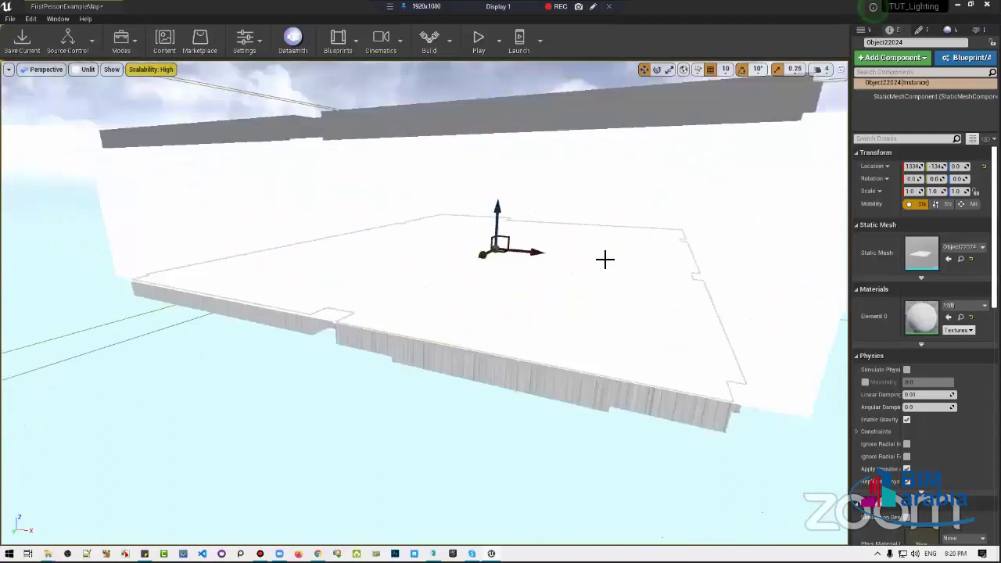
{"action": "right_click_drag", "start_coordinate": [604, 259], "coordinate": [604, 258]}
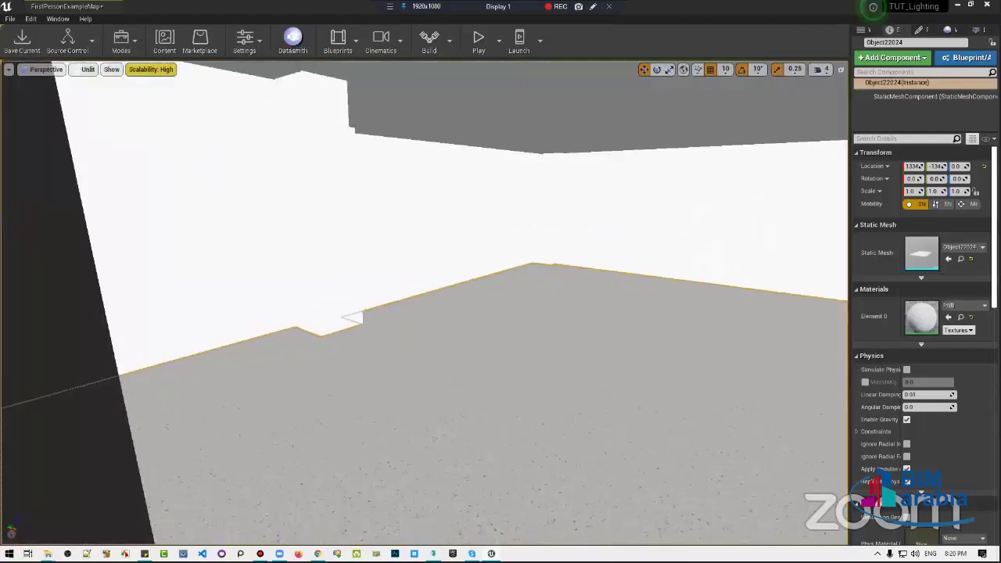
{"action": "right_click_drag", "start_coordinate": [539, 247], "coordinate": [539, 247]}
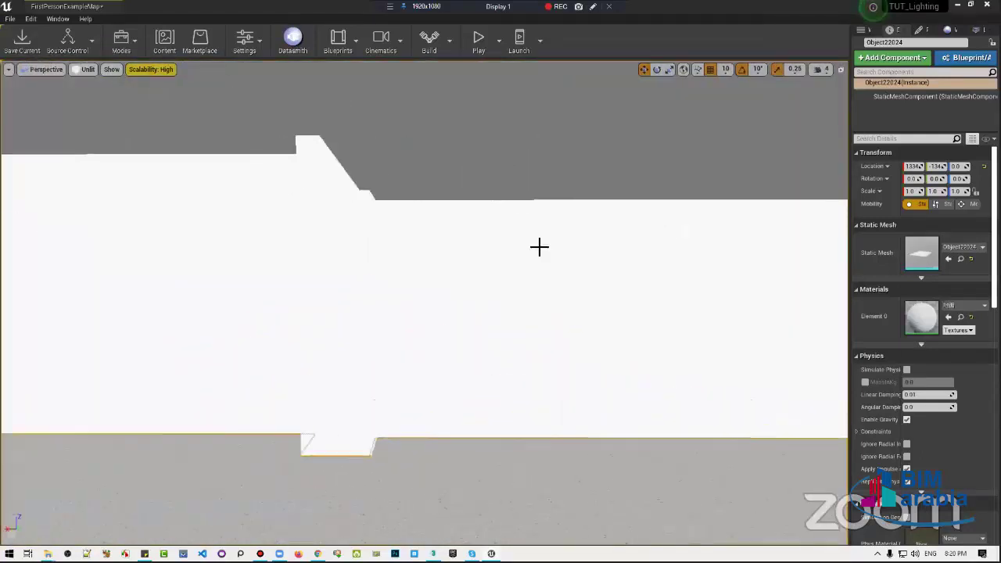
{"action": "left_click", "coordinate": [487, 253]}
{"action": "right_click_drag", "start_coordinate": [487, 252], "coordinate": [608, 305]}
{"action": "left_click", "coordinate": [668, 222]}
{"action": "right_click_drag", "start_coordinate": [667, 221], "coordinate": [668, 221]}
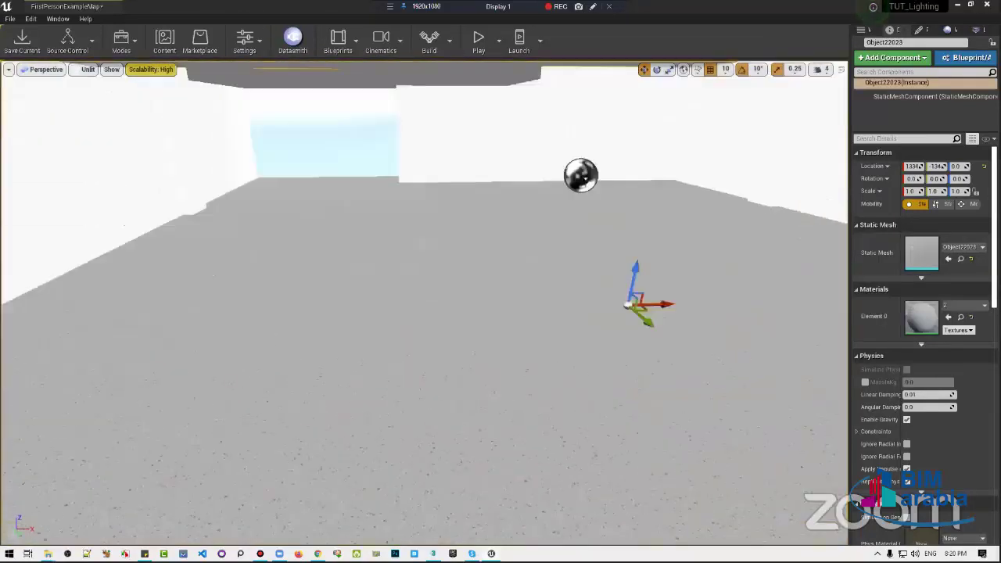
Play from the floor slab spot and walk through the rooms, toggling unlit with F2
{"action": "right_click", "coordinate": [509, 414]}
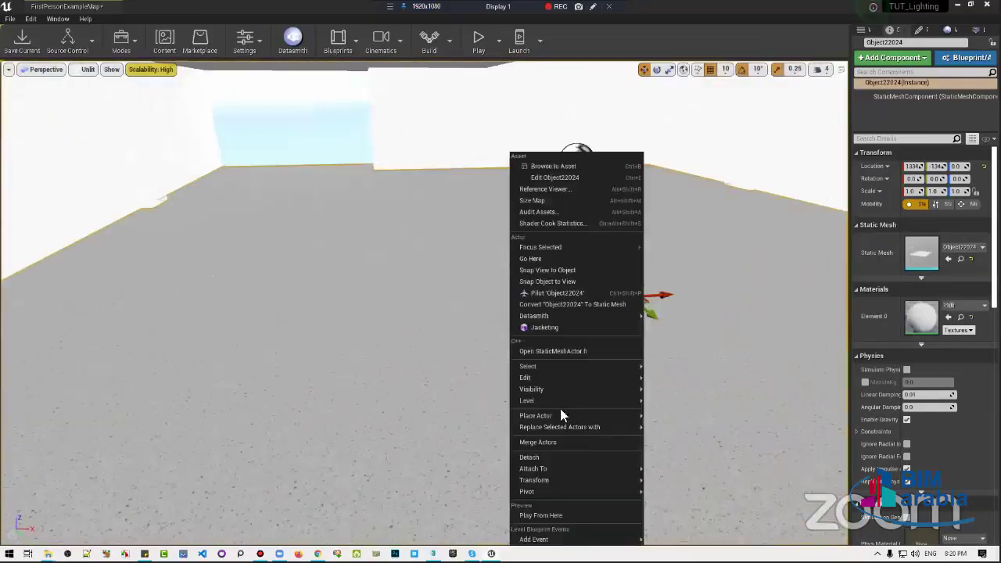
{"action": "left_click", "coordinate": [546, 513]}
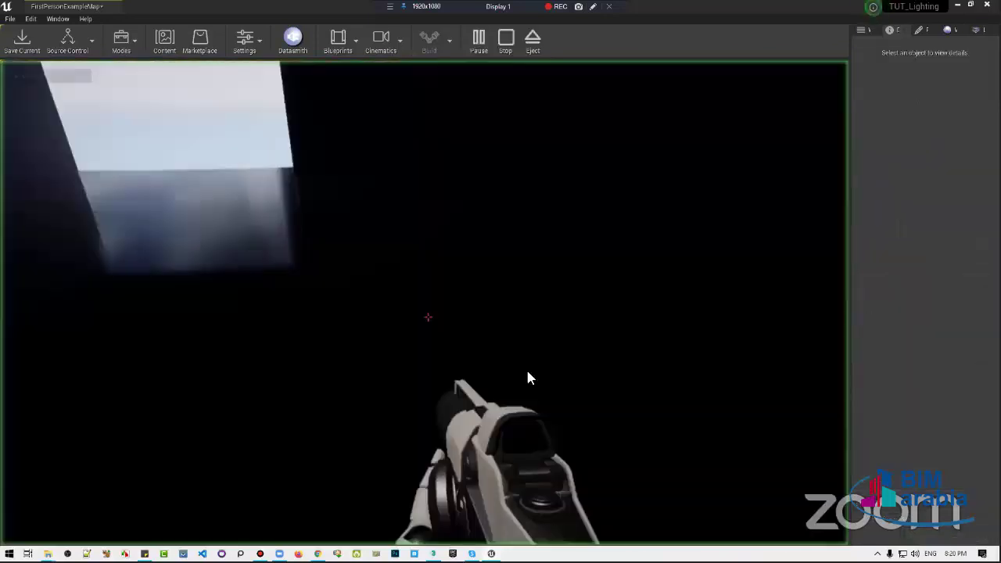
{"action": "key", "text": "w"}
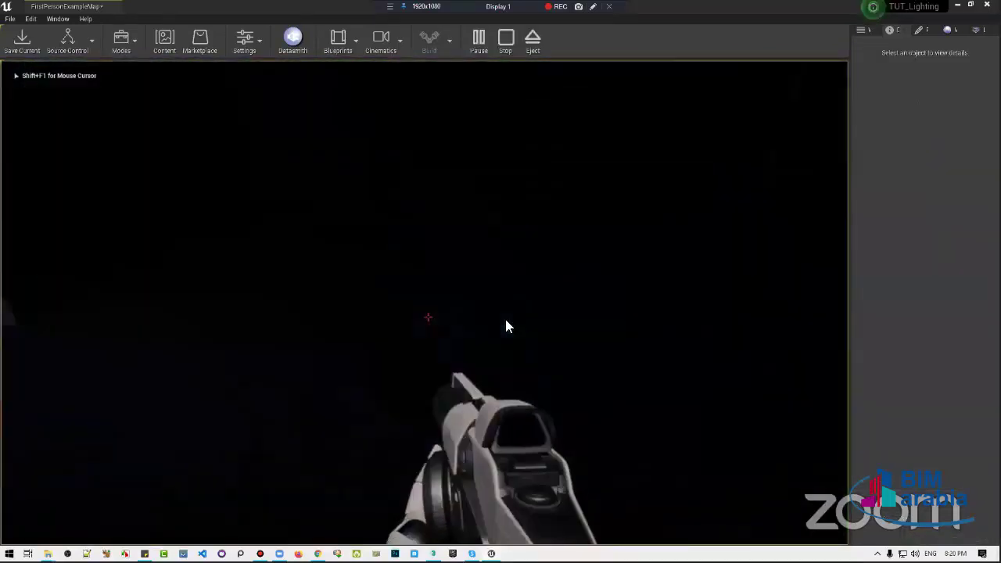
{"action": "key", "text": "w"}
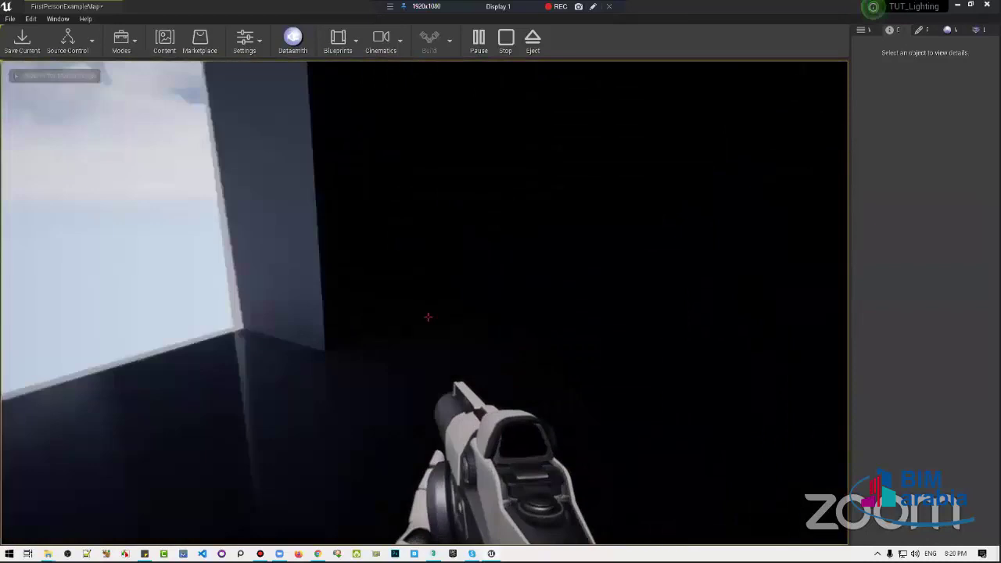
{"action": "key", "text": "w"}
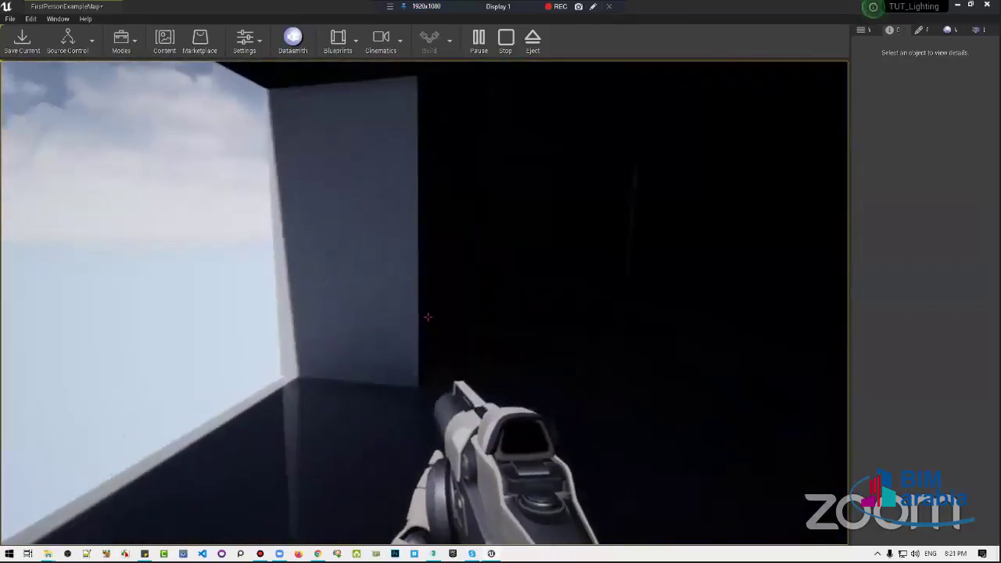
{"action": "key", "text": "w"}
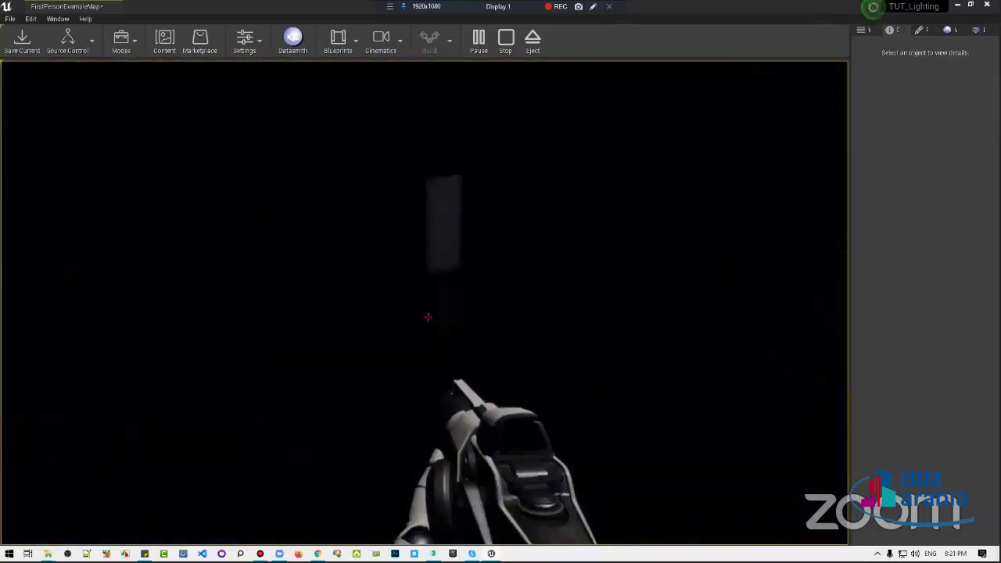
{"action": "key", "text": "F2"}
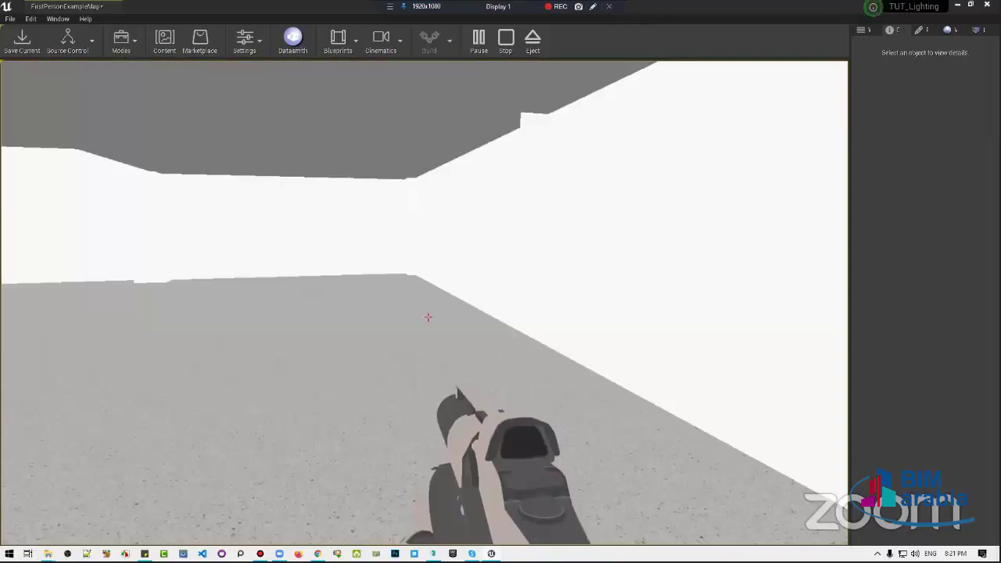
{"action": "key", "text": "w"}
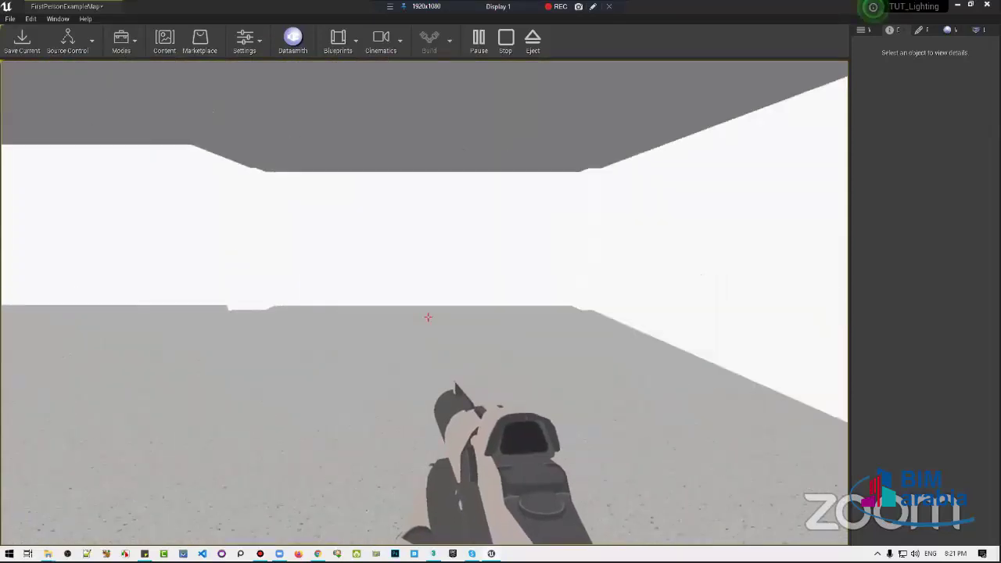
Stop the play test, inspect the dark walls around the door, and restore Lit view mode
{"action": "key", "text": "Escape"}
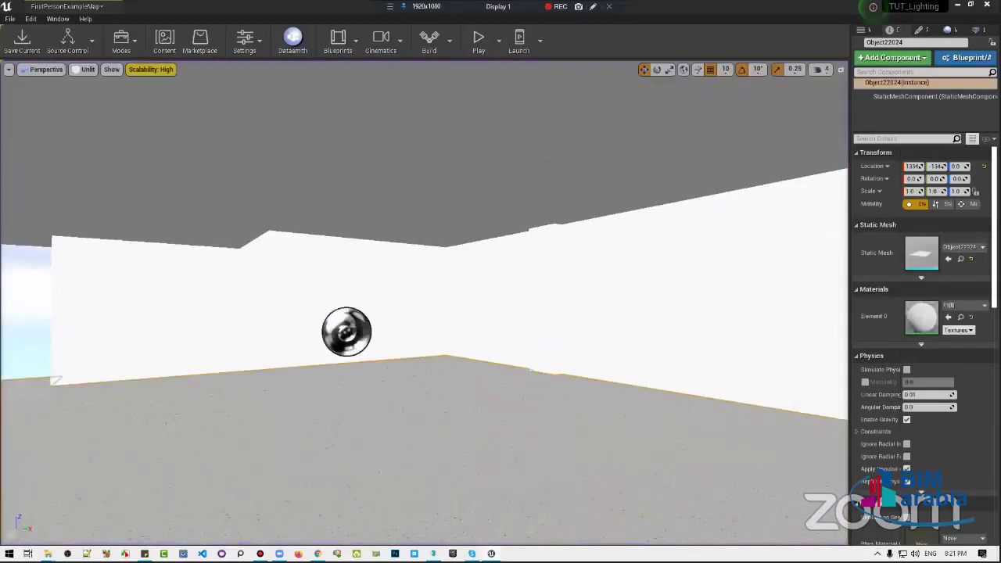
{"action": "key", "text": "w"}
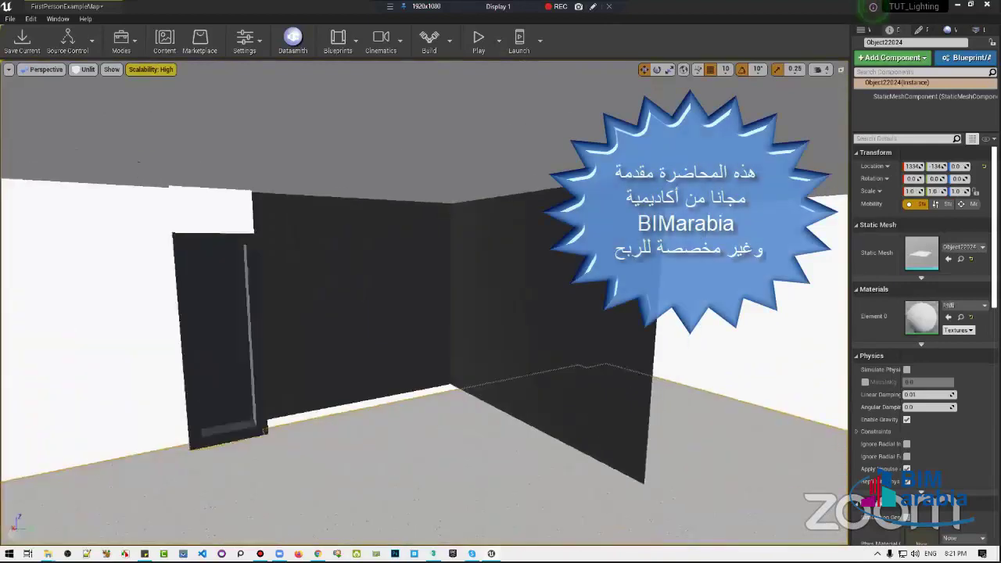
{"action": "key", "text": "w"}
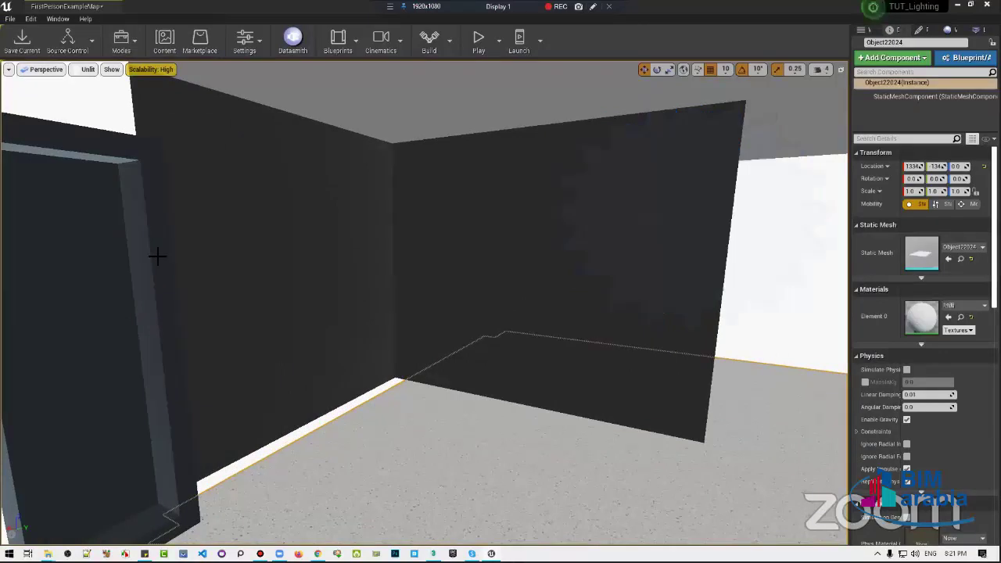
{"action": "key", "text": "s"}
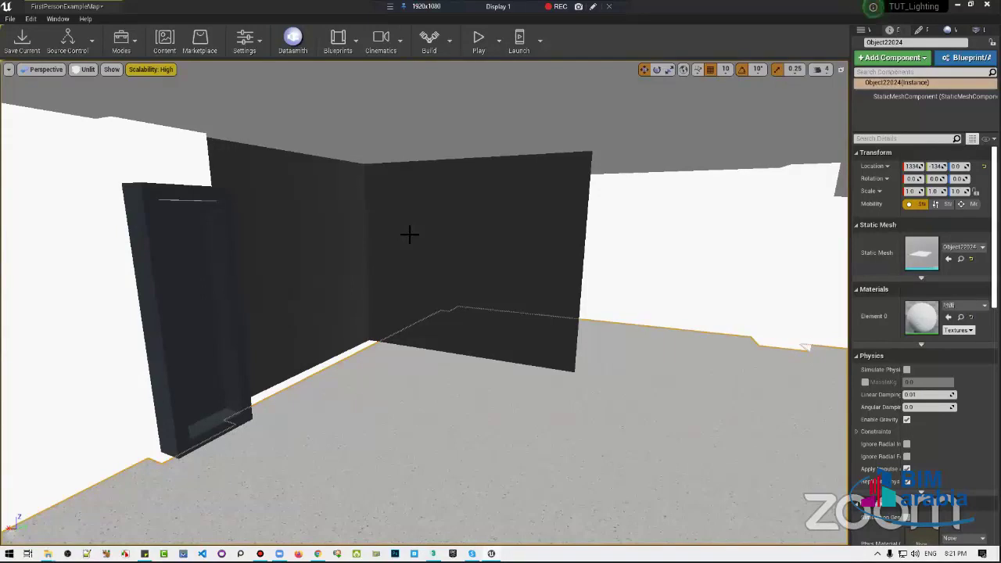
{"action": "left_click_drag", "start_coordinate": [436, 281], "coordinate": [436, 254]}
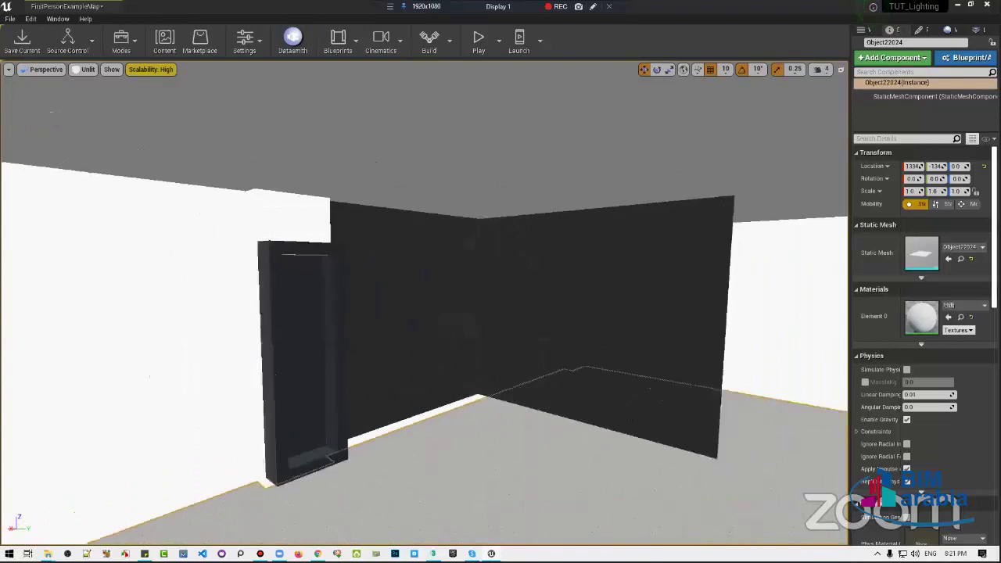
{"action": "key", "text": "alt+4"}
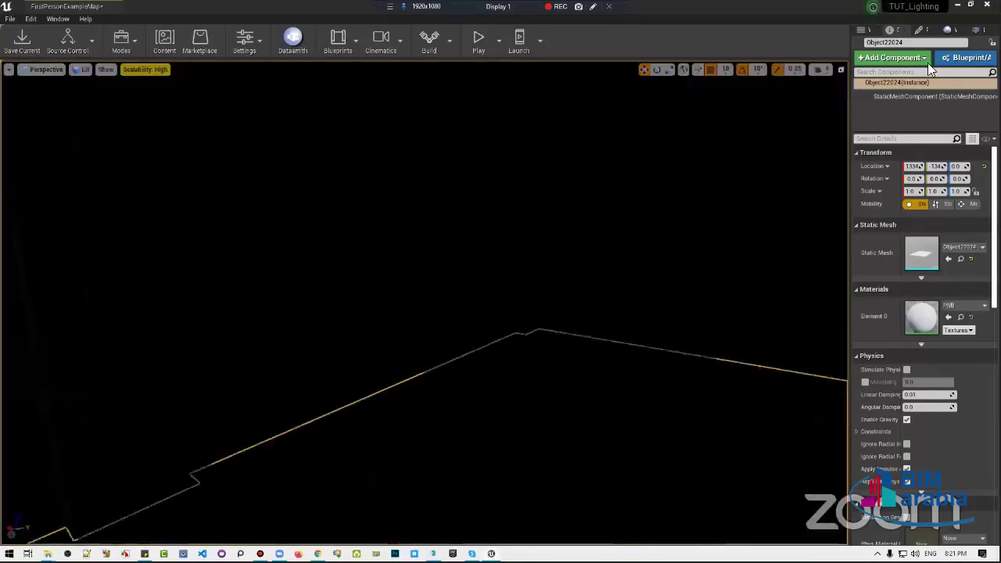
Switch the viewport to Lit and place a Point Light inside the dark room
{"action": "left_click", "coordinate": [918, 29]}
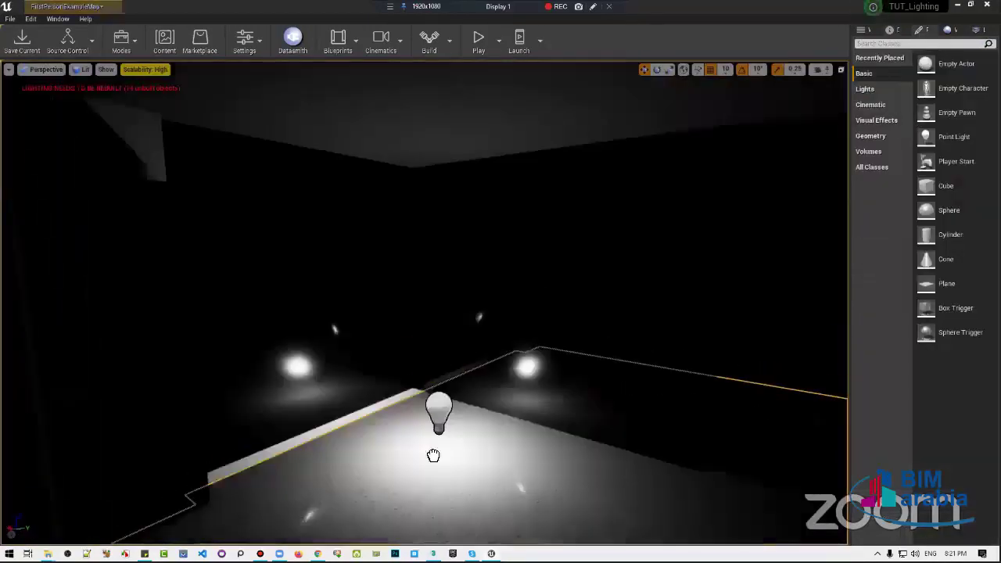
{"action": "left_click_drag", "start_coordinate": [925, 136], "coordinate": [412, 422]}
{"action": "key", "text": "f"}
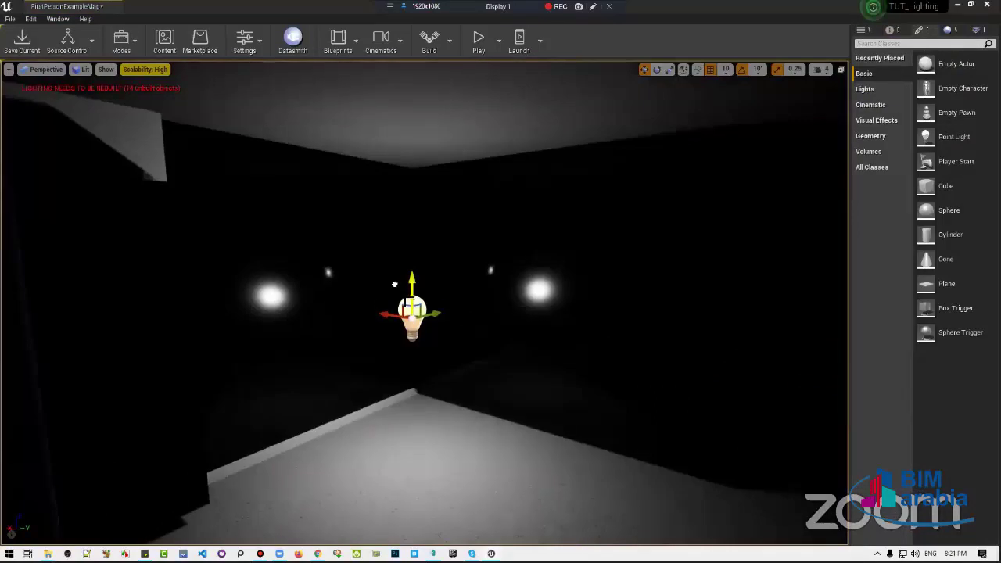
Select the room's wall and floor mesh and show its properties
{"action": "right_click_drag", "start_coordinate": [413, 395], "coordinate": [412, 395]}
{"action": "left_click", "coordinate": [412, 395]}
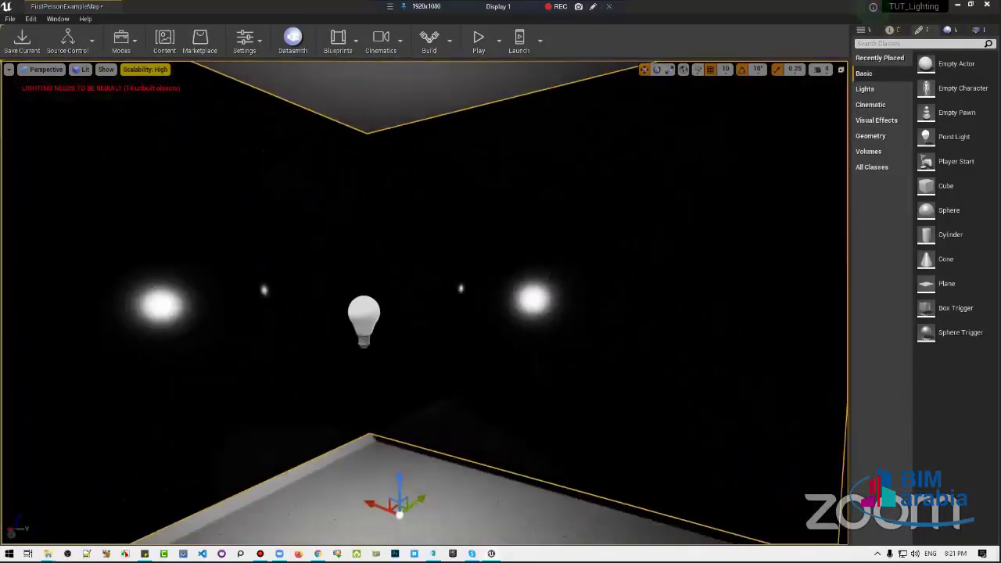
{"action": "left_click", "coordinate": [891, 31]}
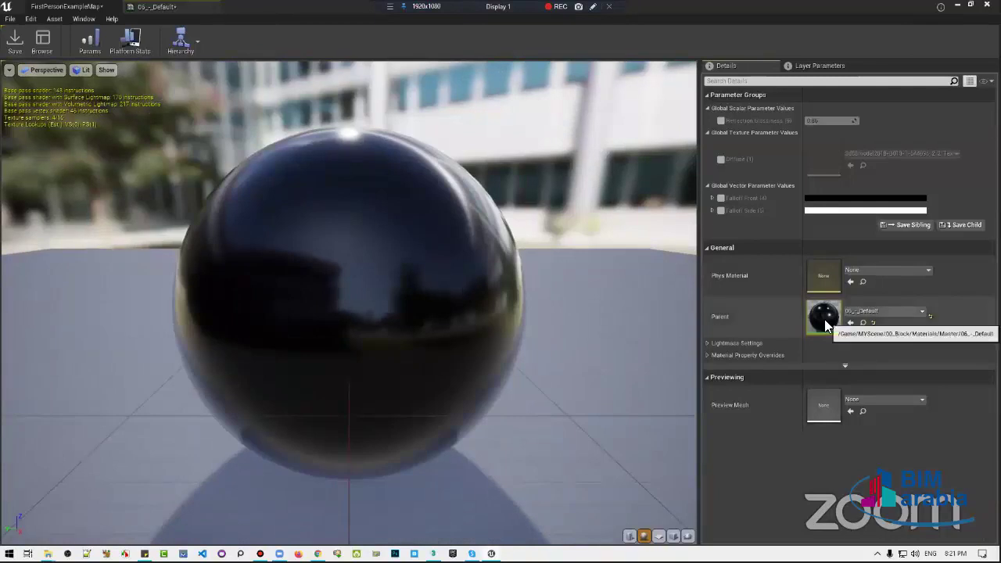
Open the parent material 06_-_Default and arrange the Diffuse (1) node in its graph
{"action": "double_click", "coordinate": [827, 325]}
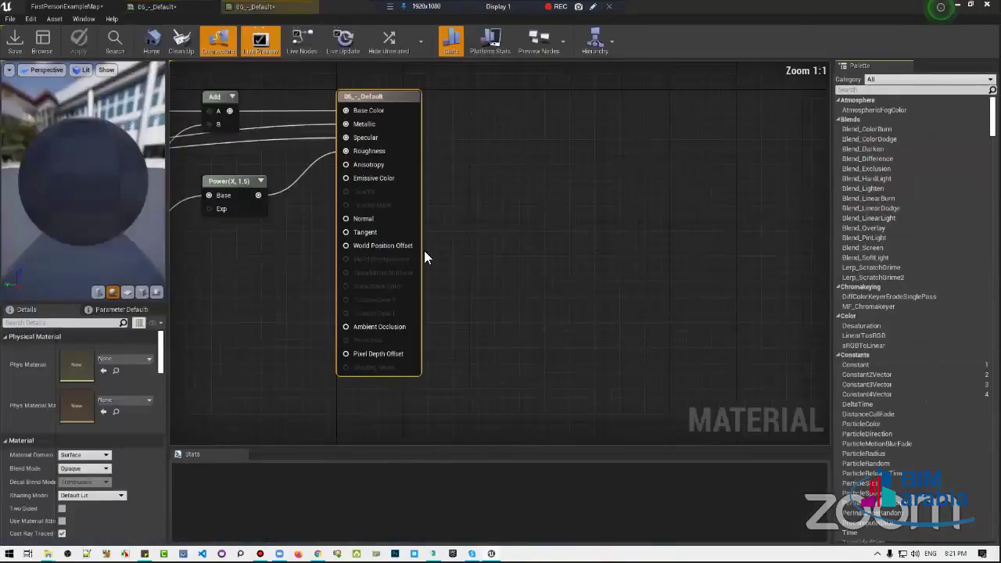
{"action": "scroll", "coordinate": [318, 259], "scroll_direction": "down", "scroll_amount": 1}
{"action": "scroll", "coordinate": [482, 247], "scroll_direction": "down", "scroll_amount": 2}
{"action": "right_click_drag", "start_coordinate": [176, 118], "coordinate": [438, 120]}
{"action": "left_click_drag", "start_coordinate": [457, 170], "coordinate": [435, 104]}
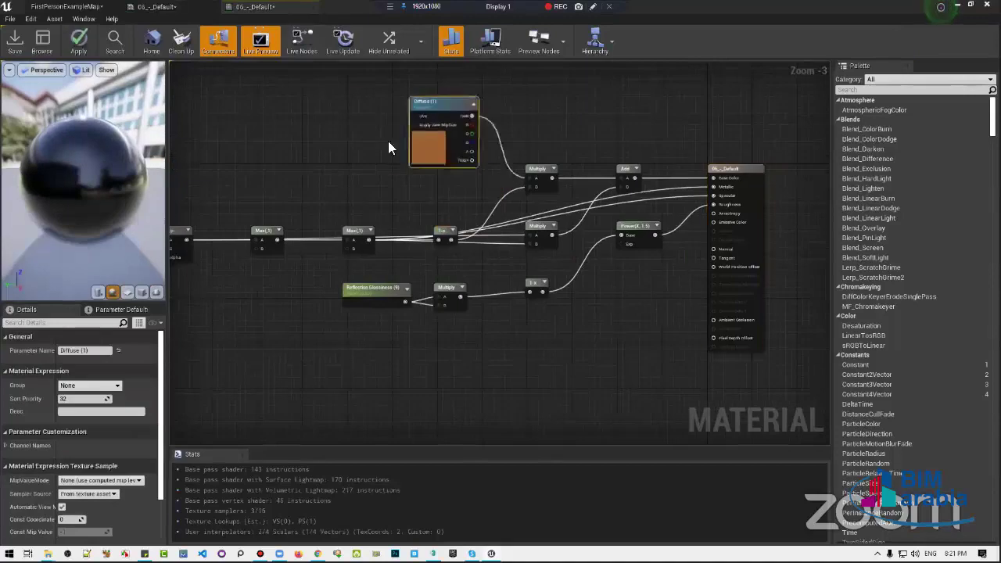
{"action": "left_click_drag", "start_coordinate": [389, 147], "coordinate": [333, 147]}
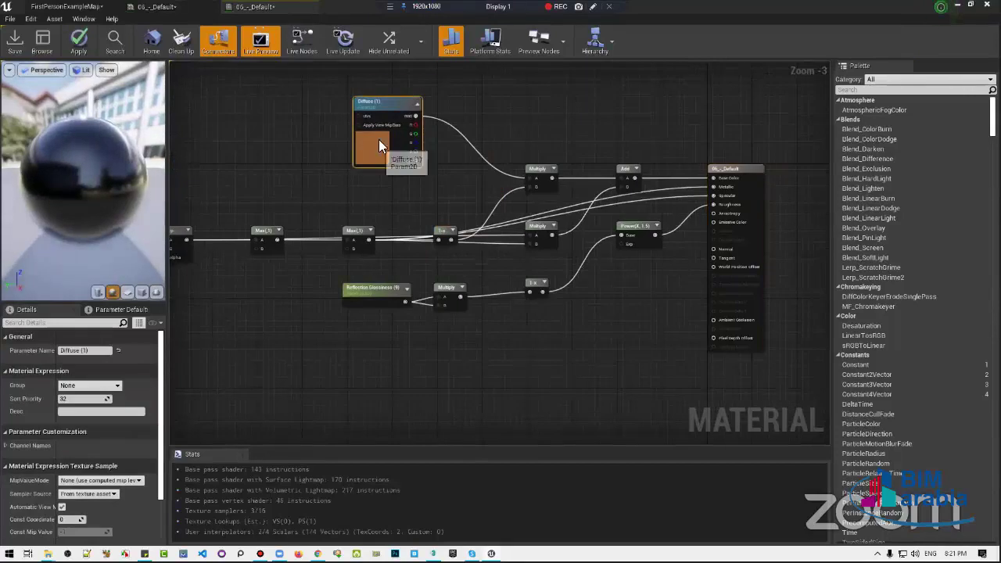
{"action": "left_click_drag", "start_coordinate": [73, 163], "coordinate": [118, 166]}
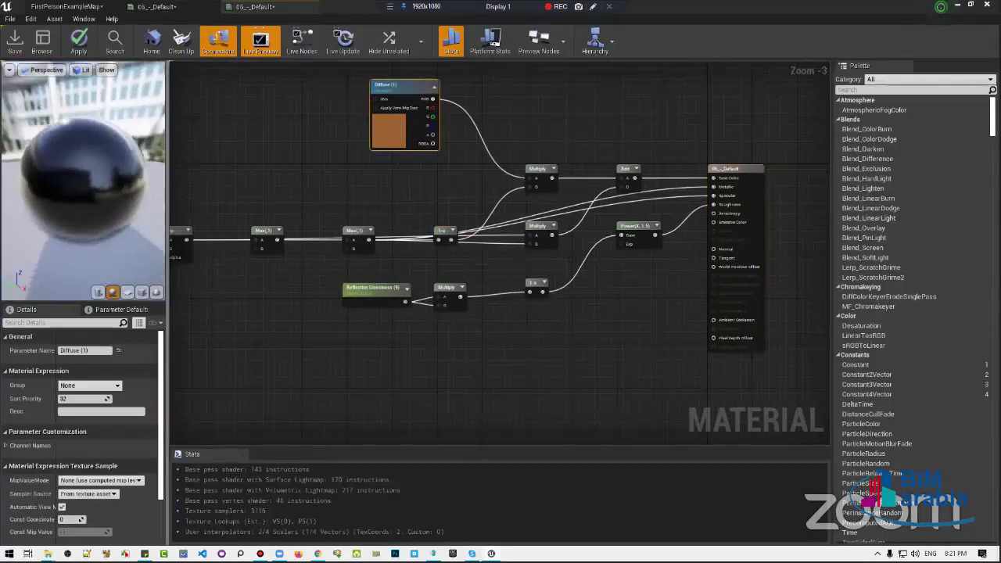
Box-select the Multiply, Add and Power chain after Diffuse and delete it
{"action": "left_click", "coordinate": [529, 179]}
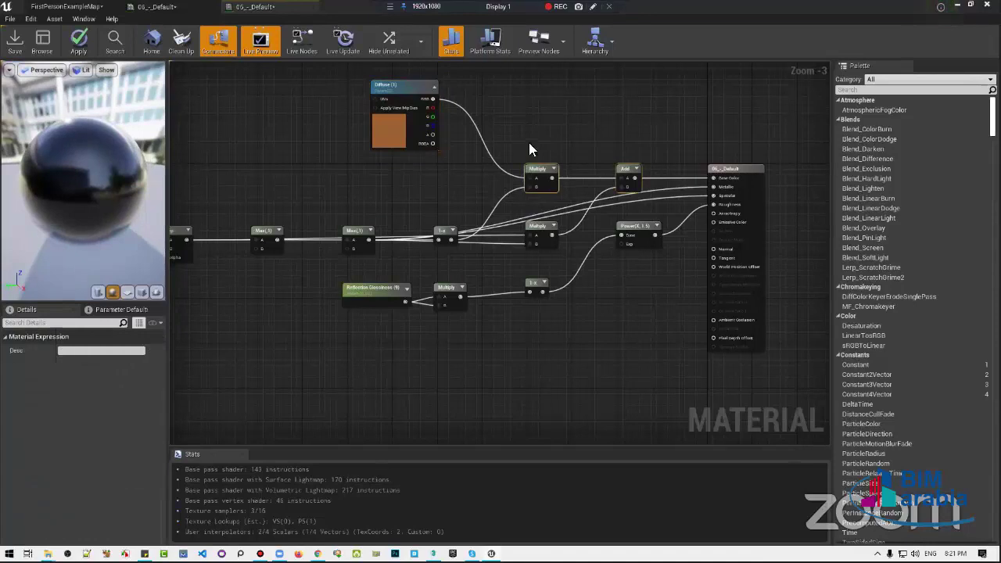
{"action": "mouse_move", "coordinate": [539, 168]}
{"action": "left_mouse_down"}
{"action": "mouse_move", "coordinate": [538, 100]}
{"action": "mouse_move", "coordinate": [517, 100]}
{"action": "left_mouse_up"}
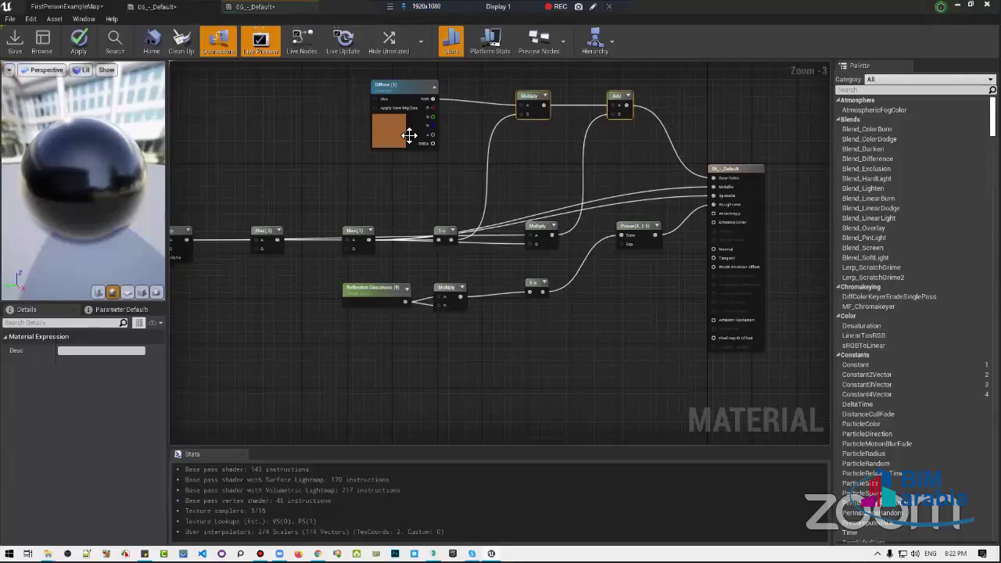
{"action": "left_click_drag", "start_coordinate": [386, 129], "coordinate": [352, 124]}
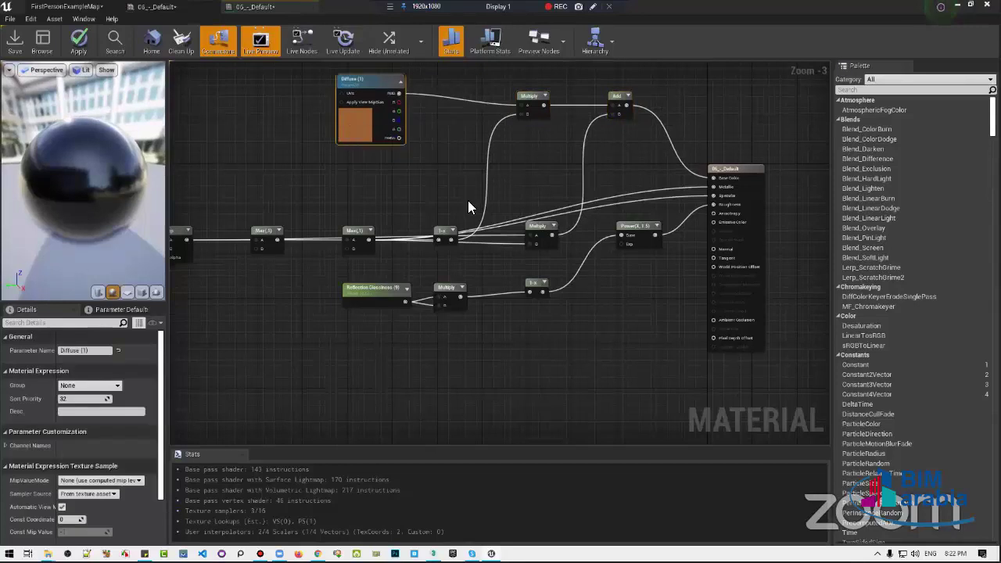
{"action": "mouse_move", "coordinate": [535, 217]}
{"action": "right_mouse_down"}
{"action": "mouse_move", "coordinate": [572, 222]}
{"action": "mouse_move", "coordinate": [530, 240]}
{"action": "right_mouse_up"}
{"action": "scroll", "coordinate": [572, 222], "scroll_direction": "down", "scroll_amount": 1}
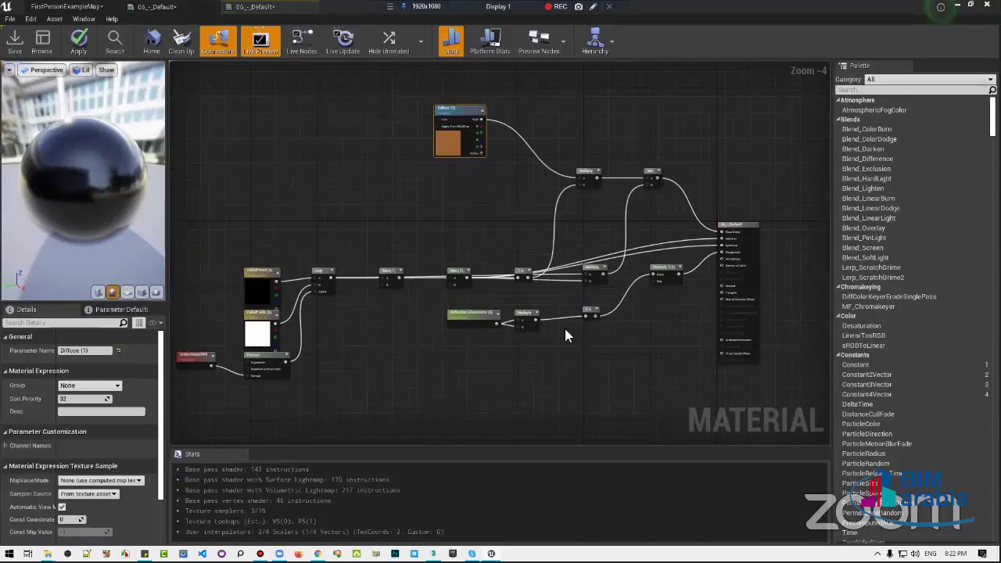
{"action": "mouse_move", "coordinate": [677, 114]}
{"action": "left_mouse_down"}
{"action": "mouse_move", "coordinate": [545, 352]}
{"action": "mouse_move", "coordinate": [313, 250]}
{"action": "left_mouse_up"}
{"action": "key", "text": "Delete"}
Delete the leftover Lerp, Max and Multiply nodes and move Diffuse and Reflection Glossiness beside the result node
{"action": "key", "text": "Delete"}
{"action": "right_click_drag", "start_coordinate": [361, 330], "coordinate": [453, 330]}
{"action": "key", "text": "Delete"}
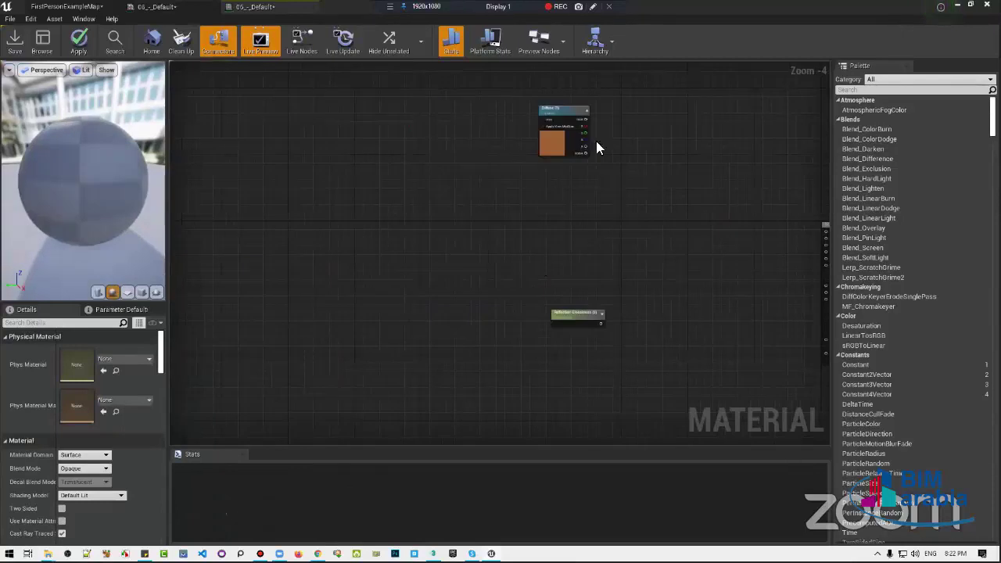
{"action": "left_click_drag", "start_coordinate": [559, 155], "coordinate": [626, 280]}
{"action": "left_click_drag", "start_coordinate": [570, 319], "coordinate": [699, 315]}
{"action": "right_click_drag", "start_coordinate": [699, 315], "coordinate": [598, 302]}
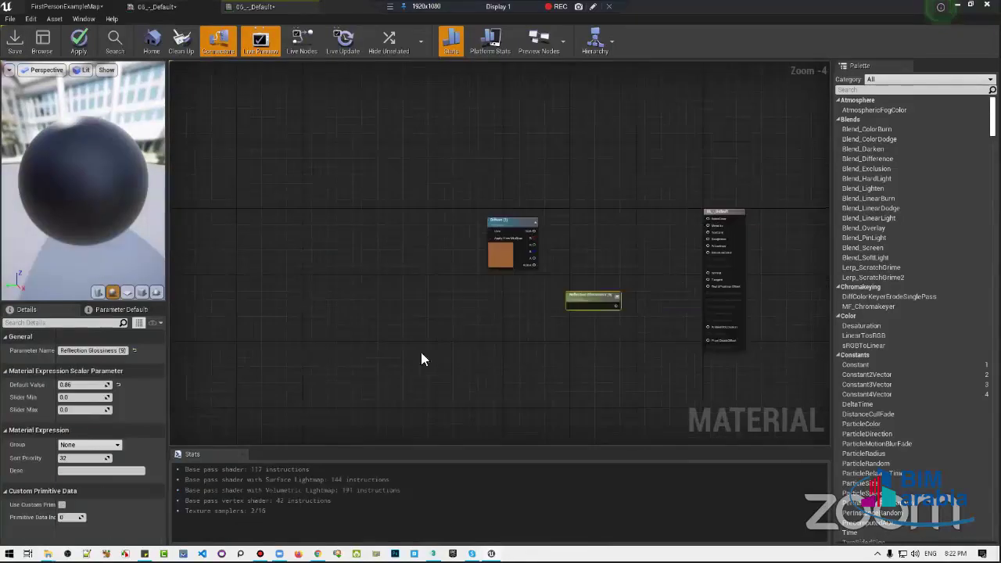
{"action": "left_click_drag", "start_coordinate": [423, 357], "coordinate": [647, 274]}
{"action": "mouse_move", "coordinate": [594, 297]}
{"action": "left_mouse_down"}
{"action": "mouse_move", "coordinate": [695, 269]}
{"action": "mouse_move", "coordinate": [714, 291]}
{"action": "mouse_move", "coordinate": [582, 287]}
{"action": "left_mouse_up"}
Wire Diffuse RGB into Base Color and Reflection Glossiness into Roughness
{"action": "scroll", "coordinate": [698, 201], "scroll_direction": "up", "scroll_amount": 2}
{"action": "scroll", "coordinate": [585, 180], "scroll_direction": "up", "scroll_amount": 3}
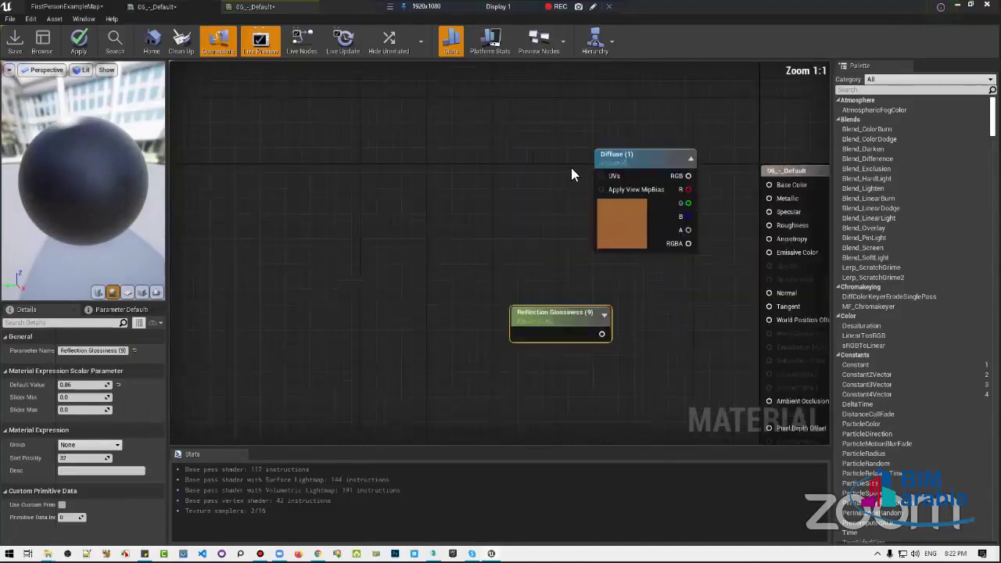
{"action": "left_click_drag", "start_coordinate": [438, 304], "coordinate": [504, 263]}
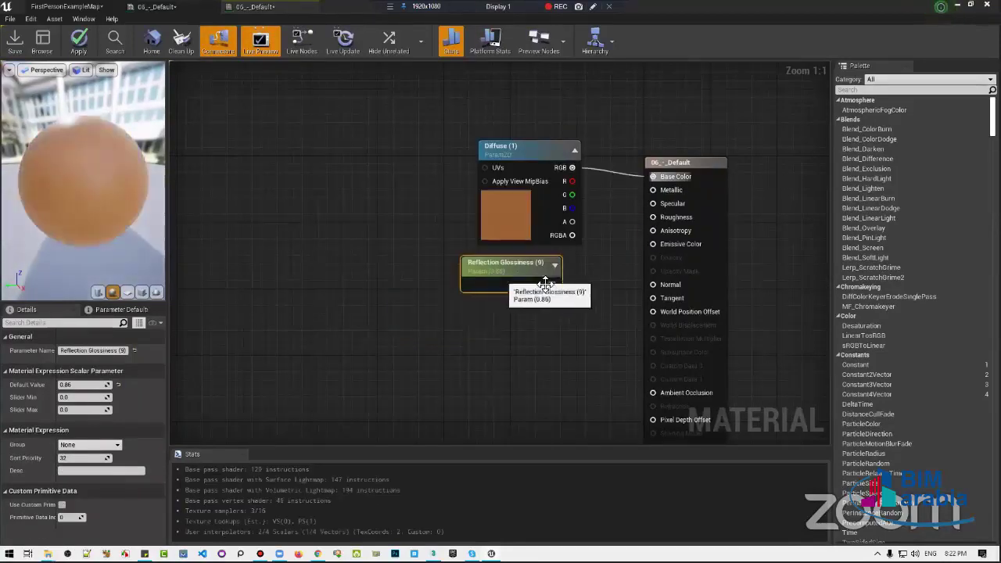
{"action": "left_click_drag", "start_coordinate": [552, 284], "coordinate": [664, 218]}
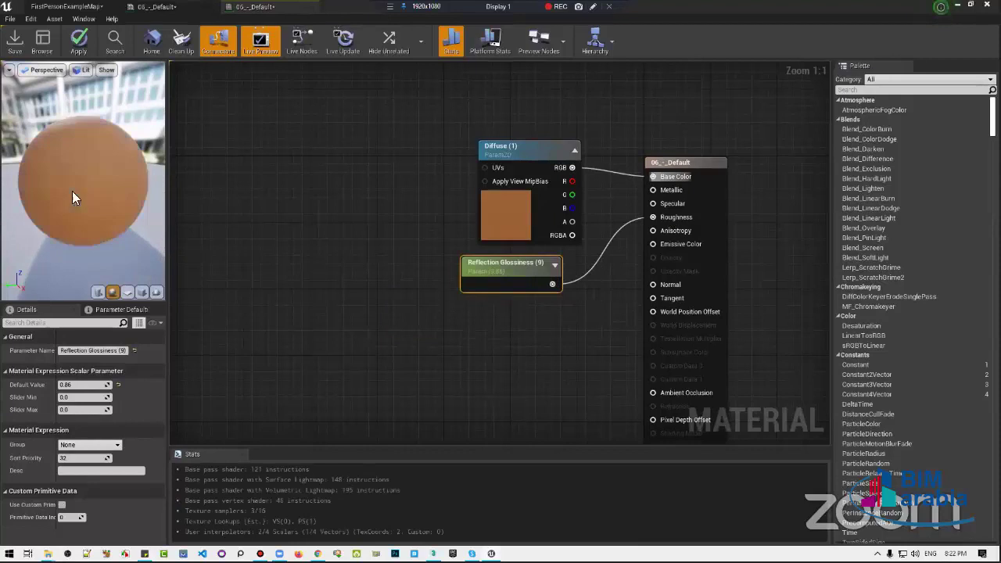
{"action": "left_click_drag", "start_coordinate": [518, 270], "coordinate": [516, 311]}
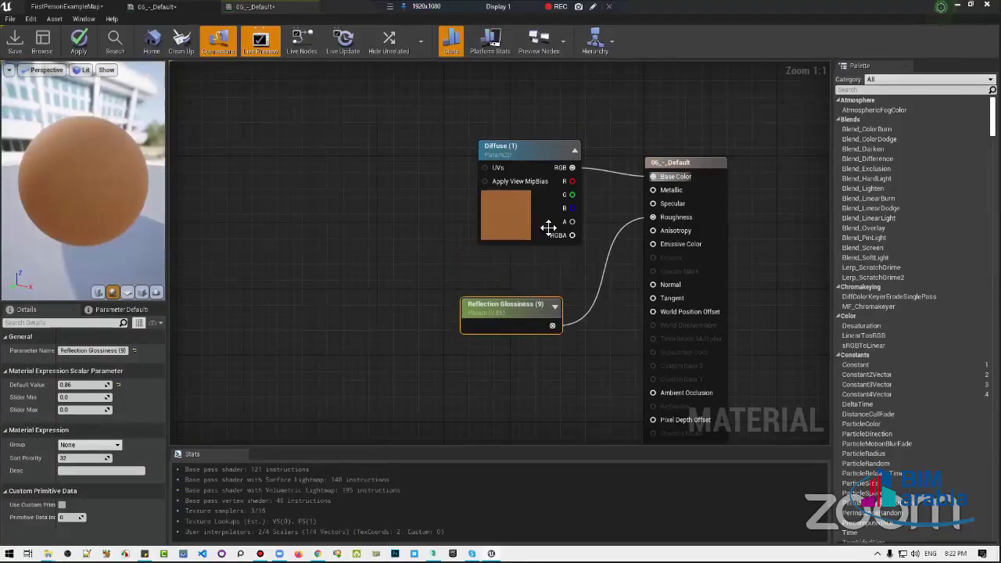
{"action": "left_click_drag", "start_coordinate": [505, 215], "coordinate": [422, 123]}
Enter a new Reflection Glossiness default value and save the material
{"action": "left_click", "coordinate": [516, 316]}
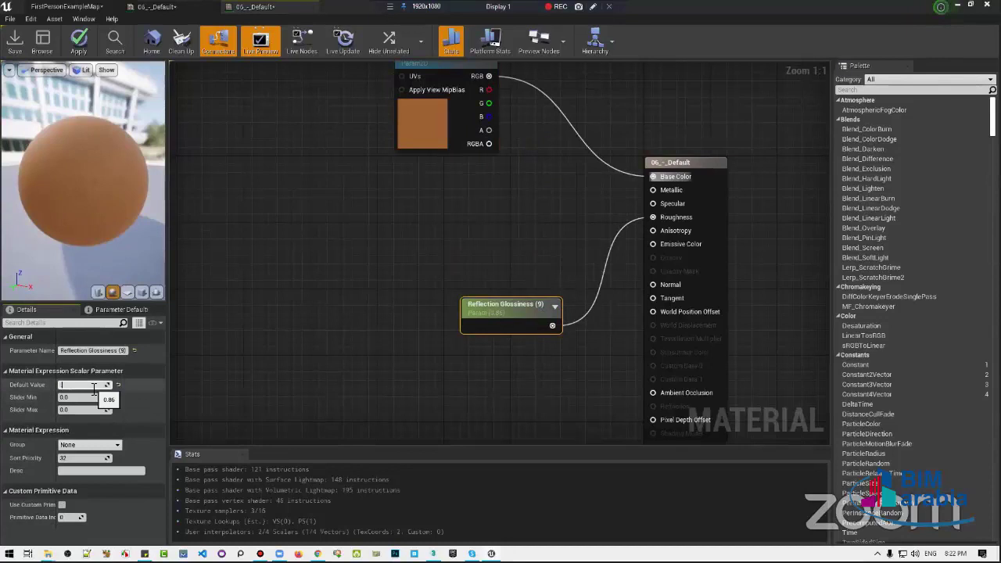
{"action": "type", "text": "0.5"}
{"action": "key", "text": "Return"}
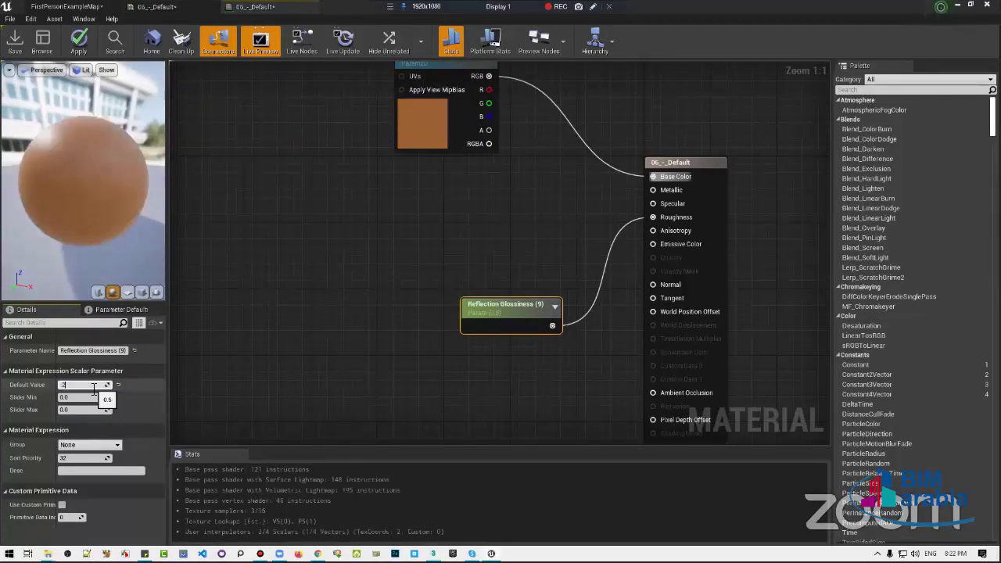
{"action": "key", "text": "Return"}
{"action": "type", "text": "0.1"}
{"action": "key", "text": "Return"}
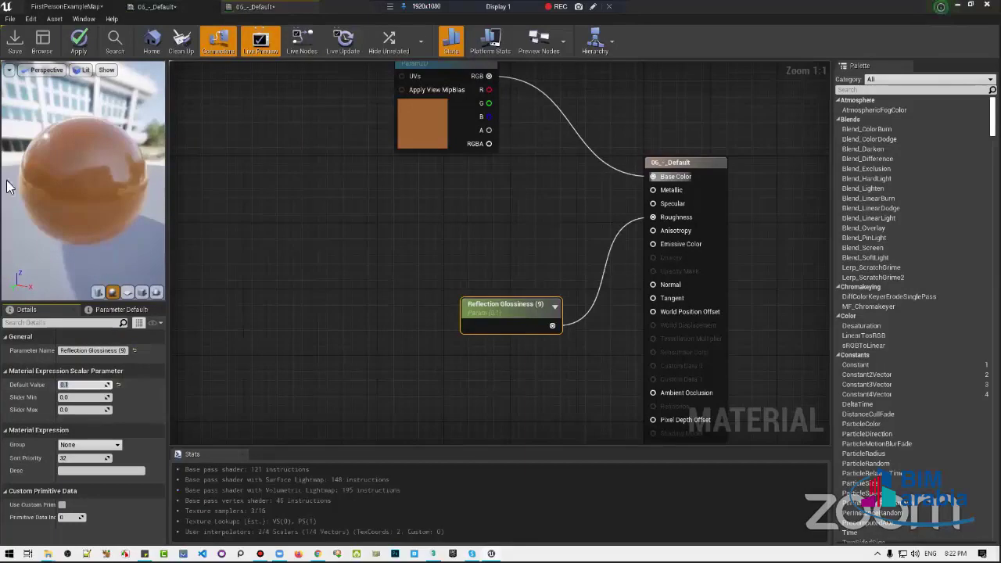
{"action": "left_click", "coordinate": [13, 47]}
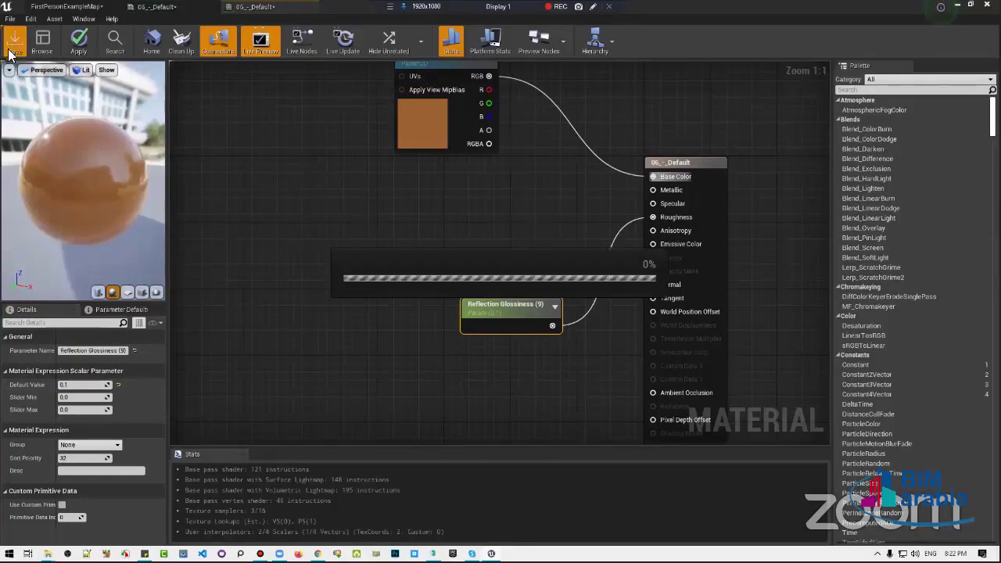
{"action": "left_click", "coordinate": [79, 8]}
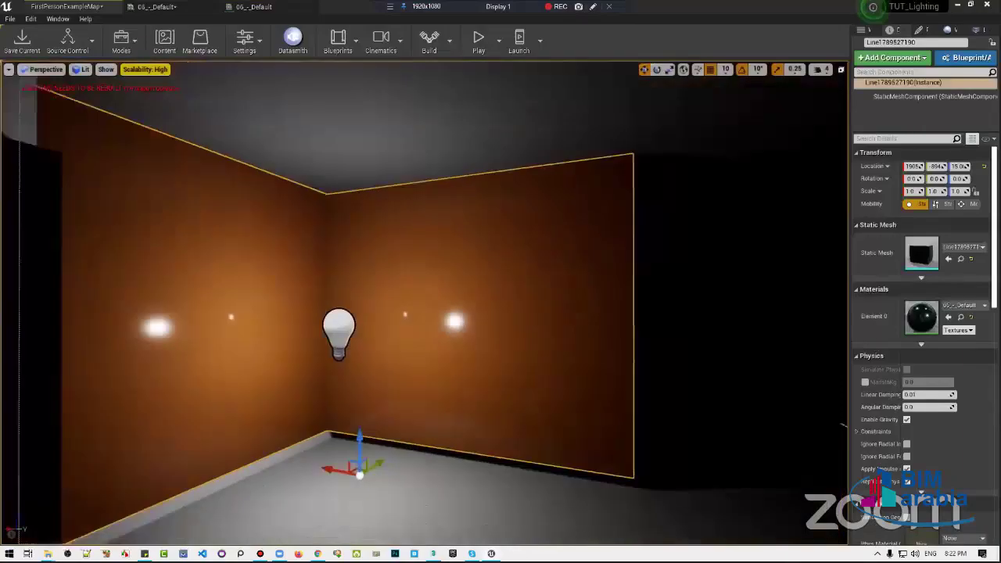
Move the point light in front of the white wall by the door, then select the door mesh
{"action": "left_click_drag", "start_coordinate": [422, 313], "coordinate": [406, 297]}
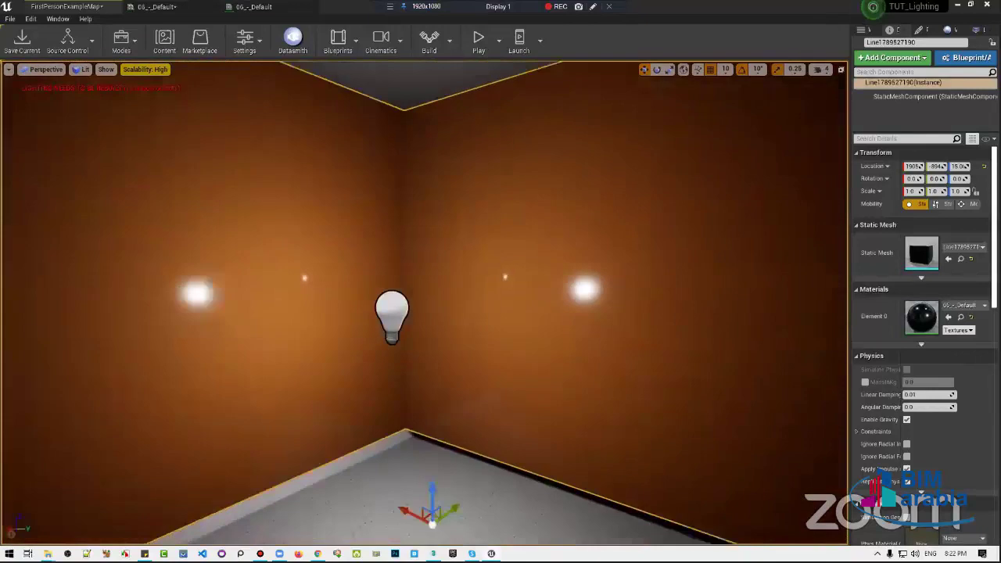
{"action": "mouse_move", "coordinate": [525, 339]}
{"action": "left_mouse_down"}
{"action": "mouse_move", "coordinate": [500, 367]}
{"action": "mouse_move", "coordinate": [624, 295]}
{"action": "mouse_move", "coordinate": [355, 368]}
{"action": "mouse_move", "coordinate": [426, 328]}
{"action": "mouse_move", "coordinate": [463, 329]}
{"action": "mouse_move", "coordinate": [463, 281]}
{"action": "mouse_move", "coordinate": [463, 344]}
{"action": "left_mouse_up"}
{"action": "left_click", "coordinate": [653, 305]}
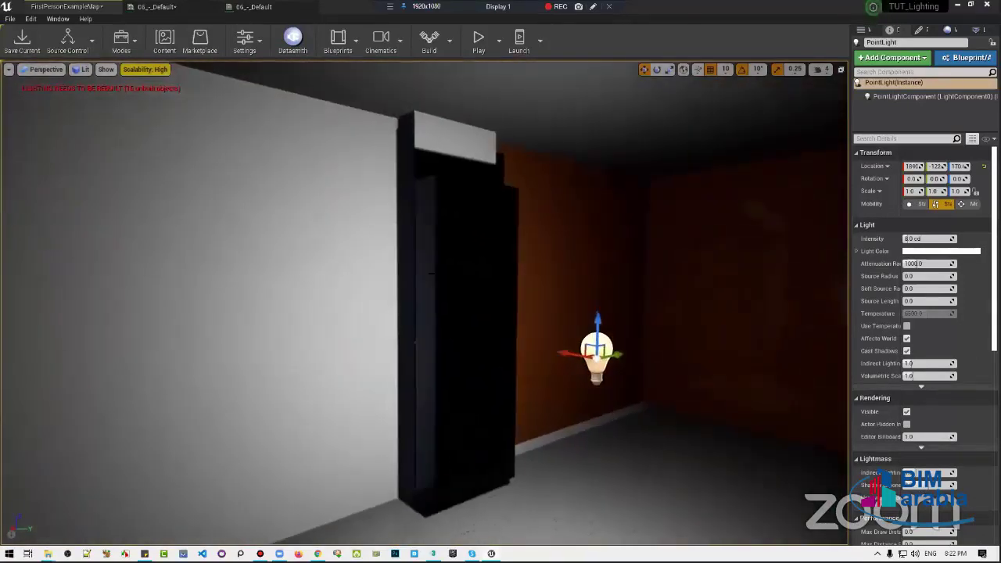
{"action": "left_click", "coordinate": [467, 336]}
Open the door material's parent graph and connect Diffuse (1) directly to Base Color
{"action": "double_click", "coordinate": [921, 316]}
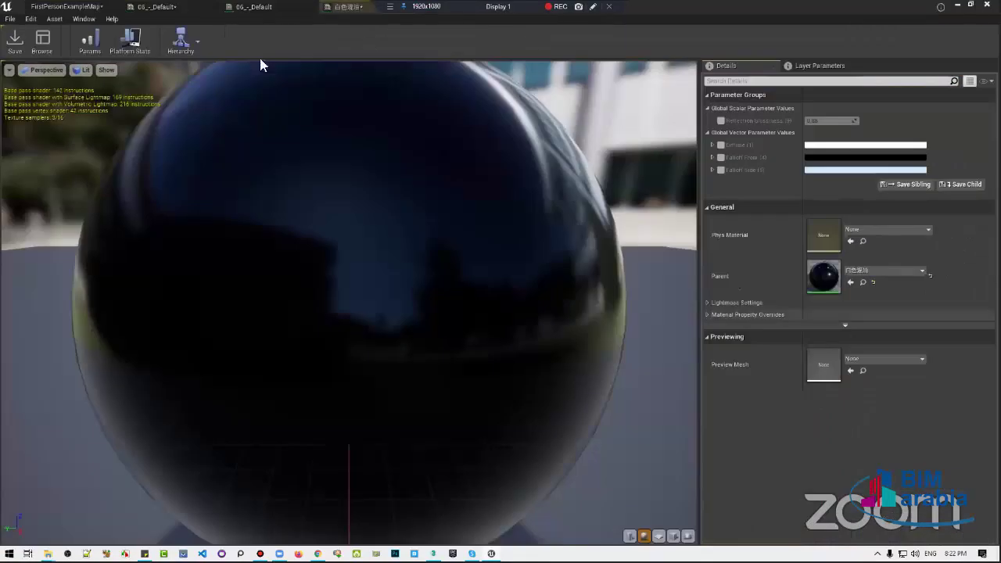
{"action": "double_click", "coordinate": [828, 279]}
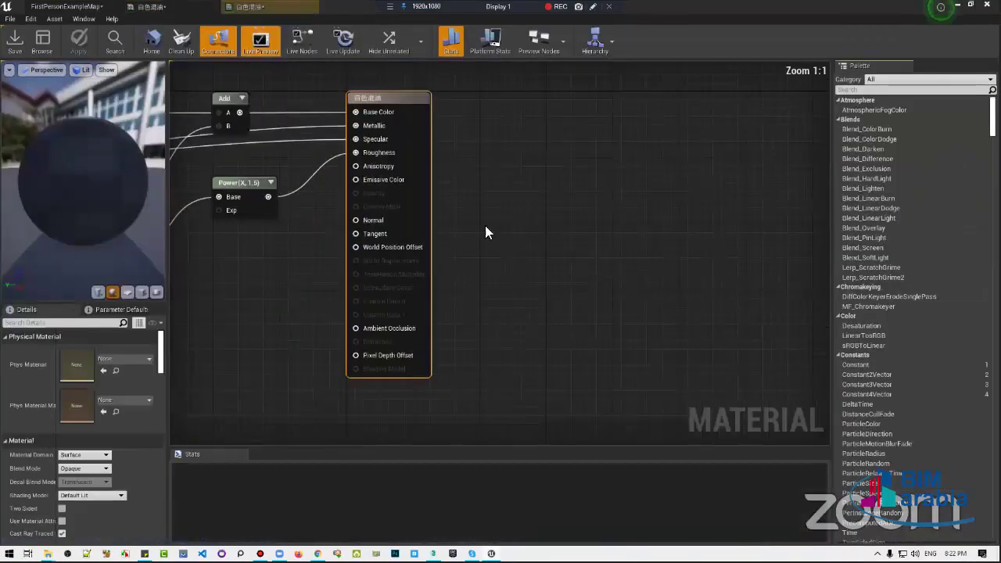
{"action": "scroll", "coordinate": [485, 227], "scroll_direction": "down", "scroll_amount": 1}
{"action": "scroll", "coordinate": [417, 190], "scroll_direction": "down", "scroll_amount": 2}
{"action": "left_click", "coordinate": [491, 106]}
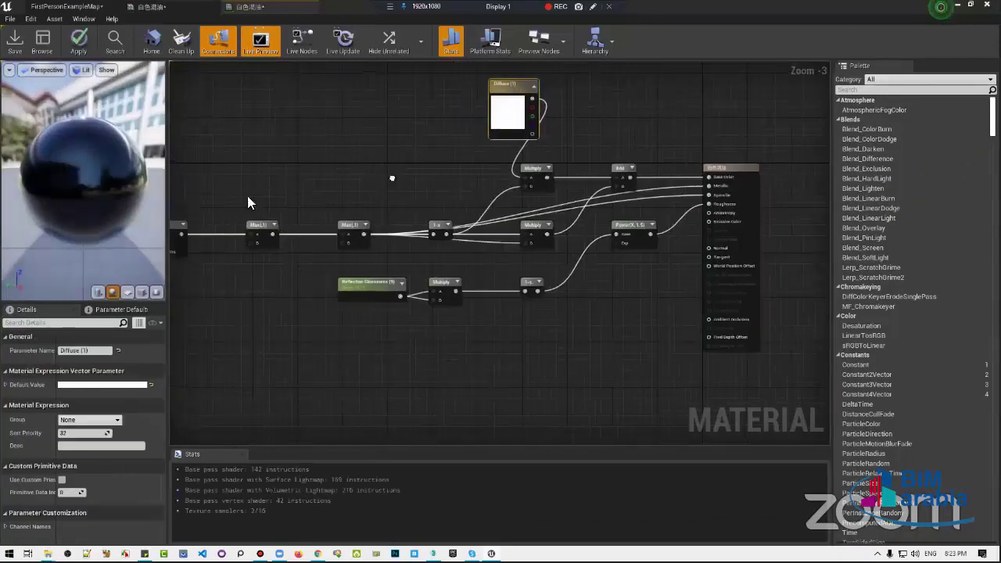
{"action": "right_click_drag", "start_coordinate": [302, 197], "coordinate": [462, 194]}
{"action": "left_click_drag", "start_coordinate": [649, 78], "coordinate": [543, 90]}
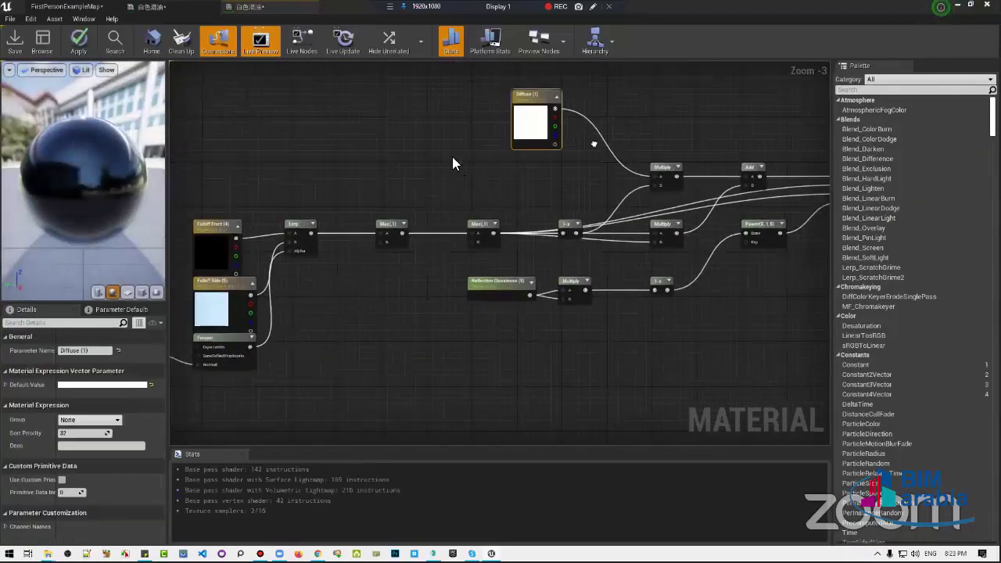
{"action": "right_click_drag", "start_coordinate": [458, 161], "coordinate": [335, 208]}
{"action": "left_click_drag", "start_coordinate": [442, 151], "coordinate": [692, 217]}
{"action": "left_click_drag", "start_coordinate": [728, 217], "coordinate": [729, 219]}
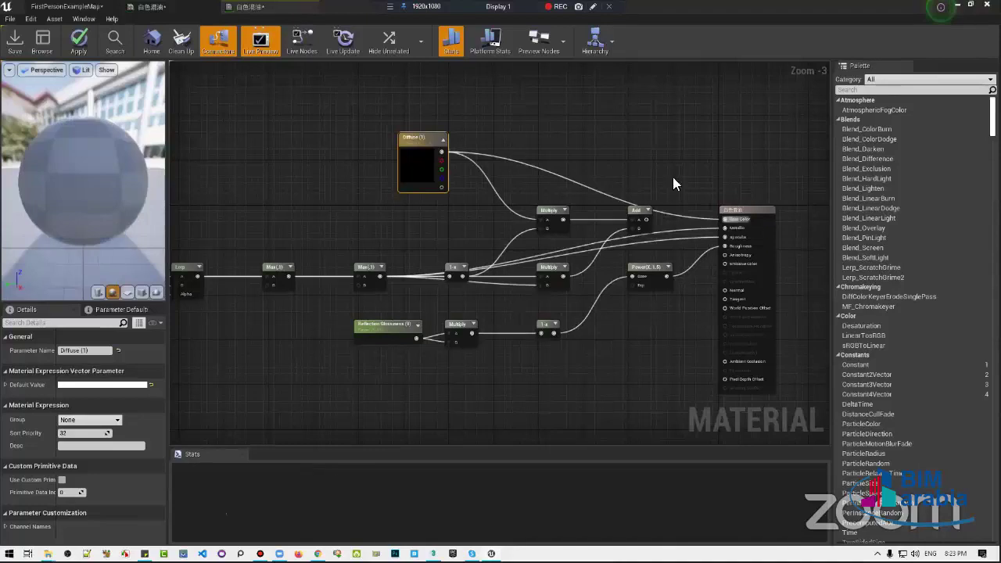
Delete the unused Multiply, Add, Max, Falloff, Lerp and Fresnel nodes
{"action": "left_click", "coordinate": [546, 217]}
{"action": "key", "text": "Delete"}
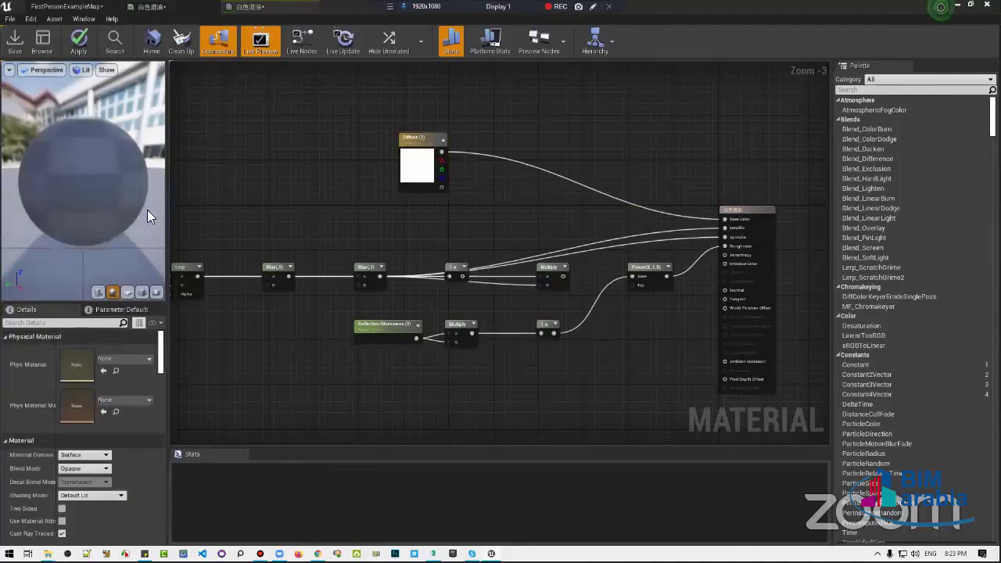
{"action": "left_click_drag", "start_coordinate": [70, 175], "coordinate": [260, 214]}
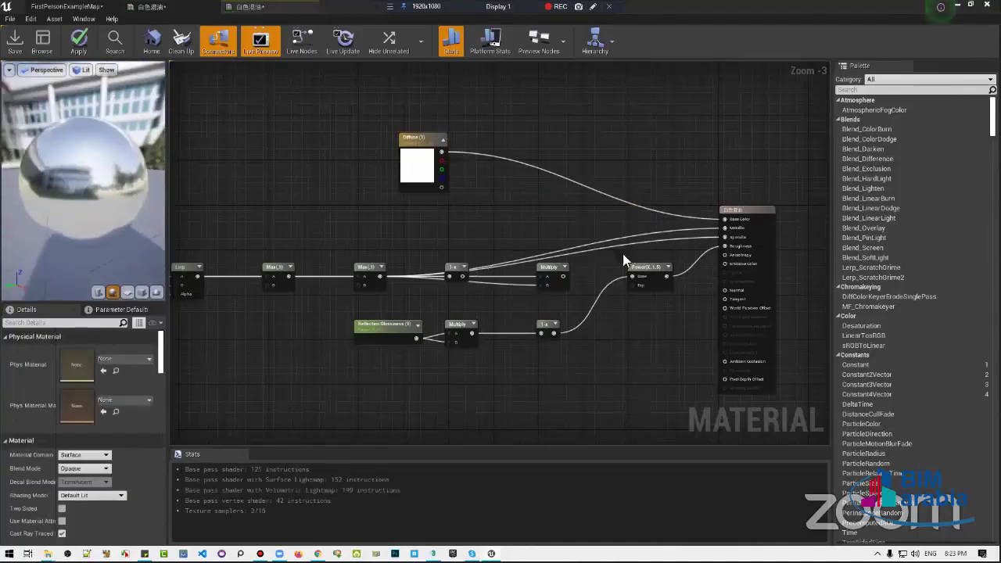
{"action": "key", "text": "Delete"}
{"action": "left_click_drag", "start_coordinate": [438, 234], "coordinate": [266, 285]}
{"action": "key", "text": "Delete"}
{"action": "right_click_drag", "start_coordinate": [302, 287], "coordinate": [587, 282]}
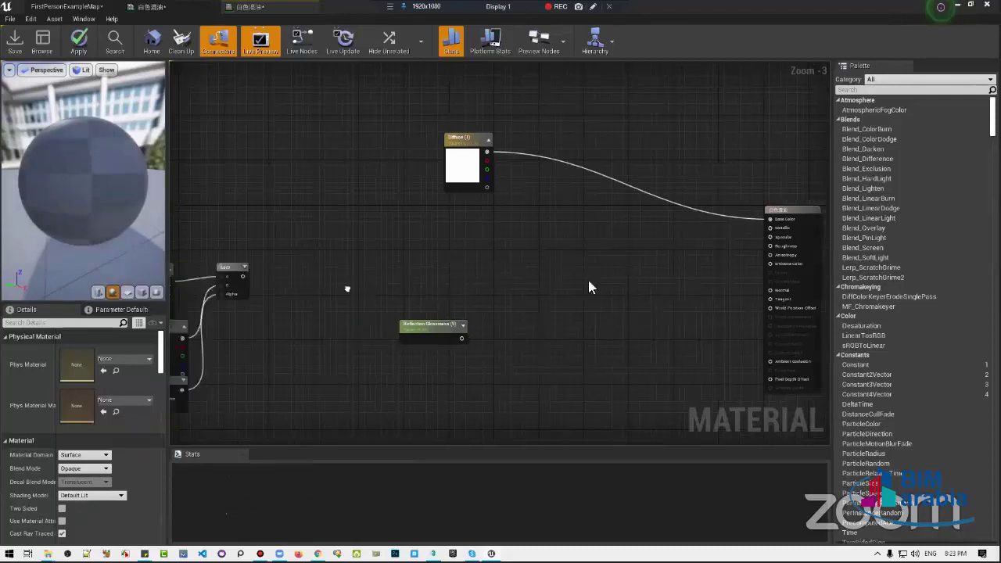
{"action": "left_click_drag", "start_coordinate": [264, 418], "coordinate": [493, 255]}
{"action": "key", "text": "Delete"}
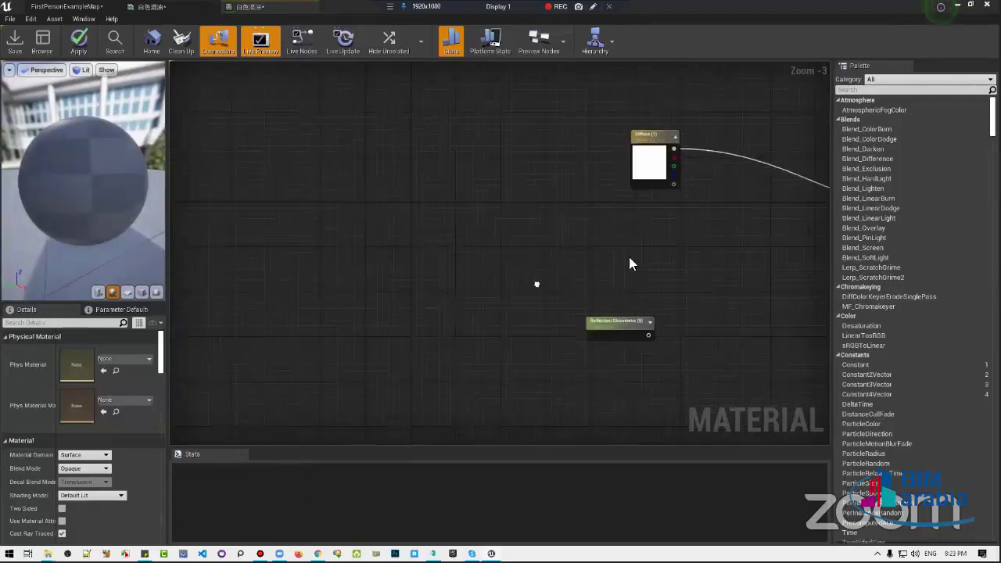
Wire Reflection Glossiness into Roughness and arrange both parameter nodes beside the material inputs
{"action": "right_click_drag", "start_coordinate": [629, 256], "coordinate": [529, 333]}
{"action": "scroll", "coordinate": [530, 332], "scroll_direction": "up", "scroll_amount": 1}
{"action": "left_click_drag", "start_coordinate": [470, 351], "coordinate": [630, 297]}
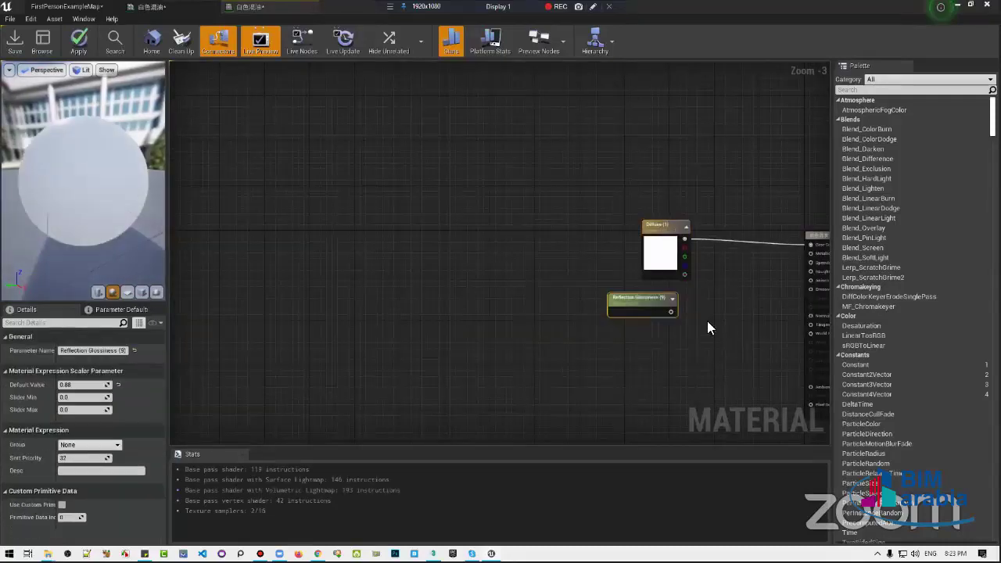
{"action": "scroll", "coordinate": [459, 301], "scroll_direction": "up", "scroll_amount": 1}
{"action": "right_click_drag", "start_coordinate": [438, 302], "coordinate": [214, 291]}
{"action": "left_click_drag", "start_coordinate": [439, 300], "coordinate": [619, 247]}
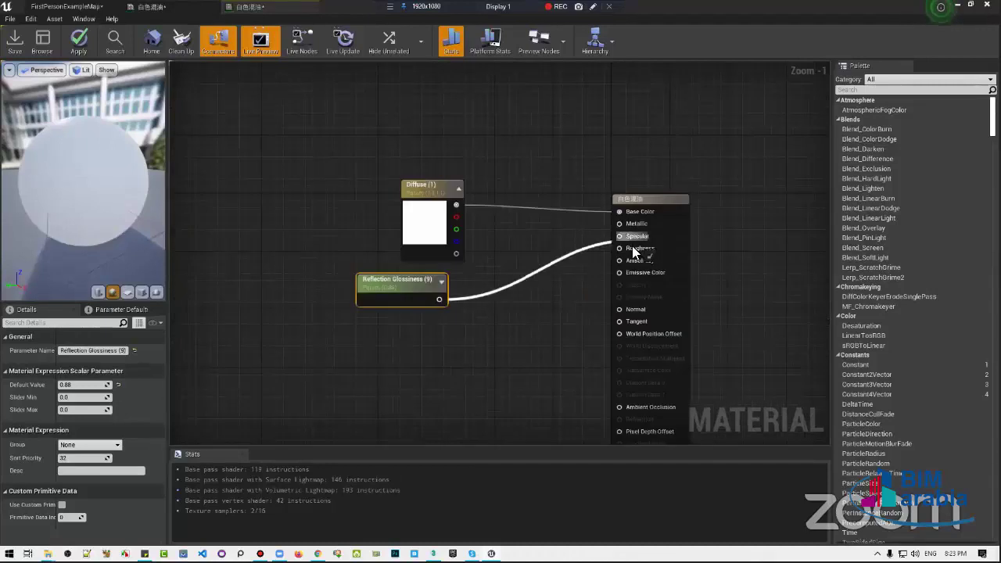
{"action": "left_click_drag", "start_coordinate": [420, 299], "coordinate": [552, 307]}
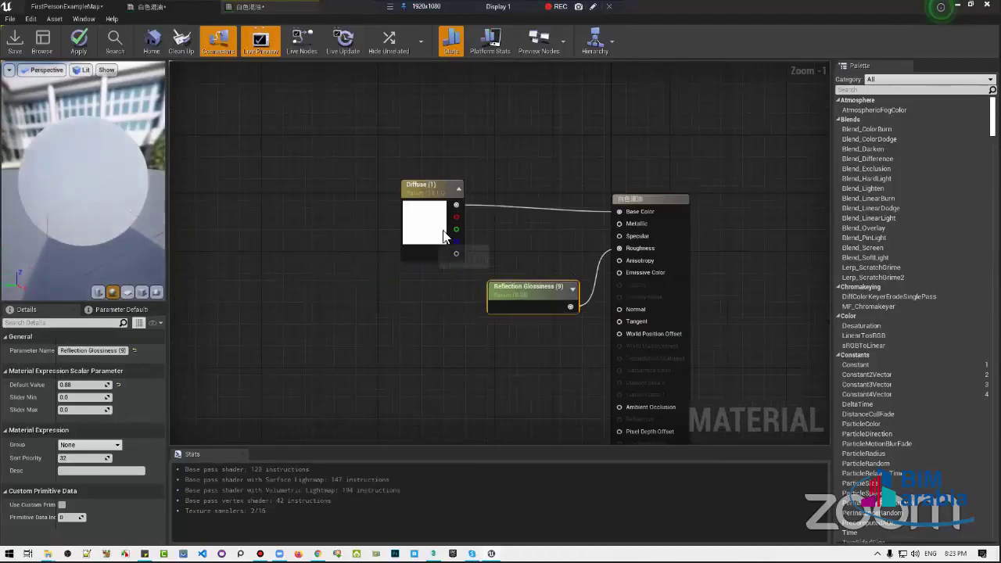
{"action": "left_click_drag", "start_coordinate": [443, 237], "coordinate": [551, 243]}
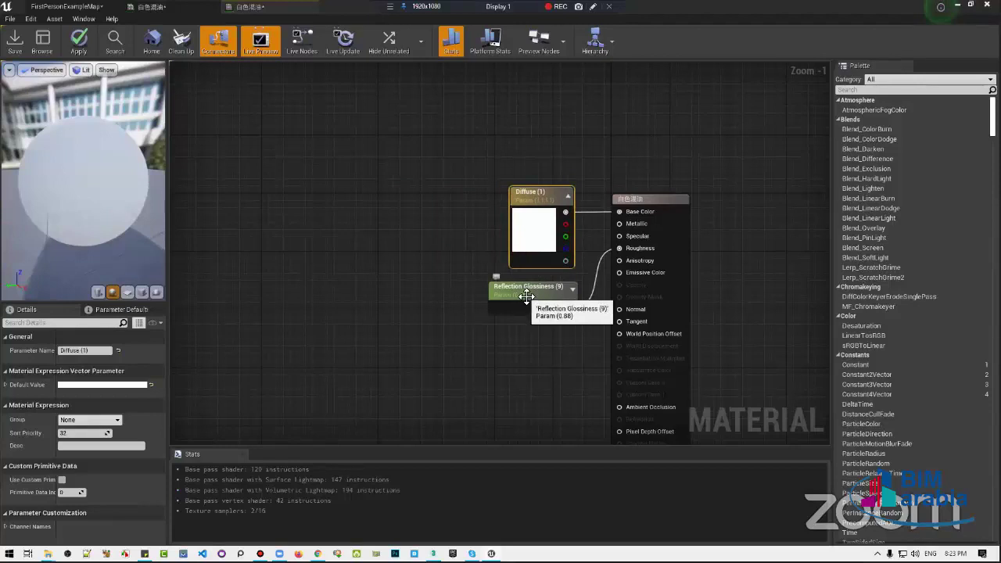
{"action": "left_click", "coordinate": [277, 222]}
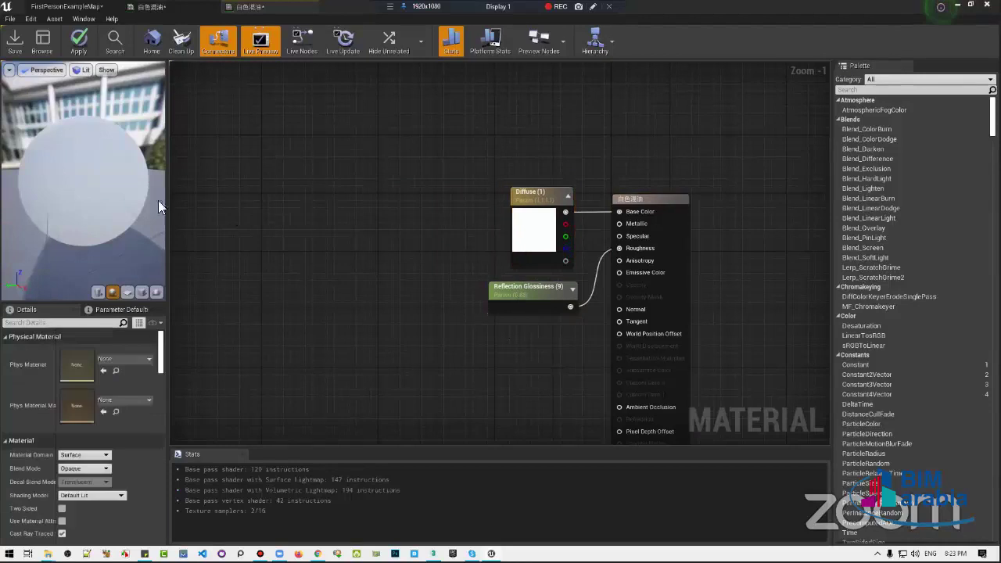
{"action": "left_click_drag", "start_coordinate": [148, 195], "coordinate": [53, 88]}
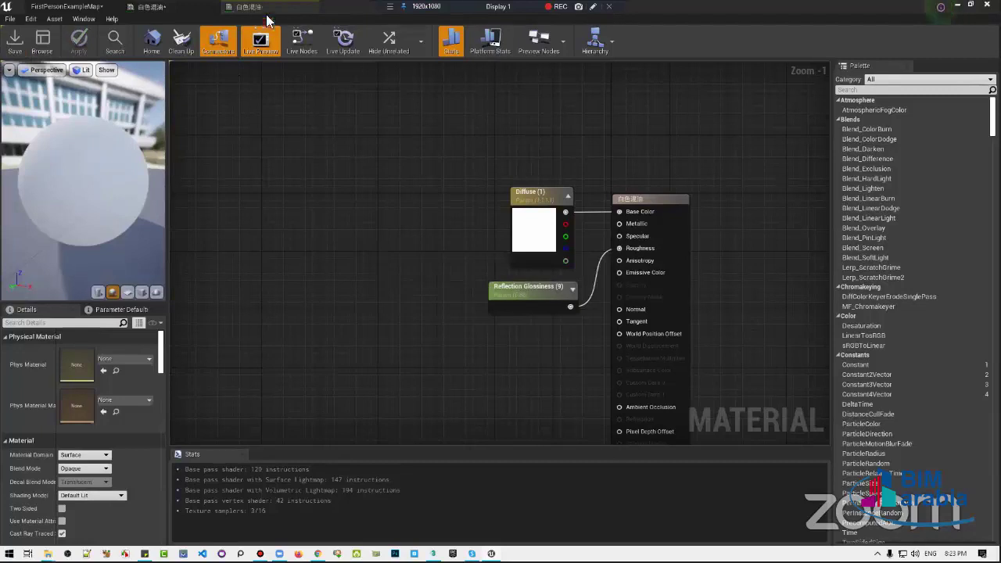
Return to the FirstPersonExampleMap level and frame the selected door
{"action": "left_click", "coordinate": [238, 6]}
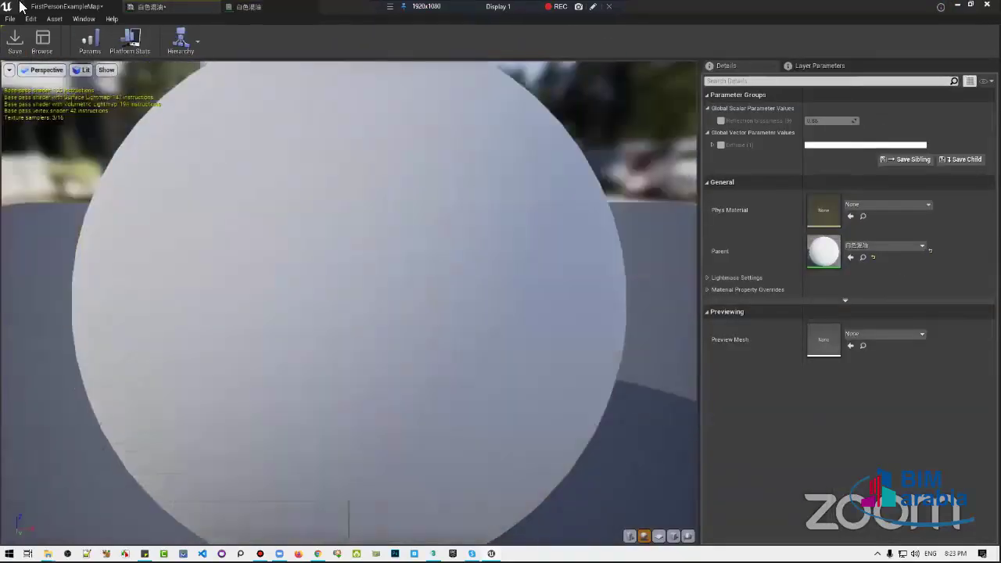
{"action": "left_click", "coordinate": [66, 6]}
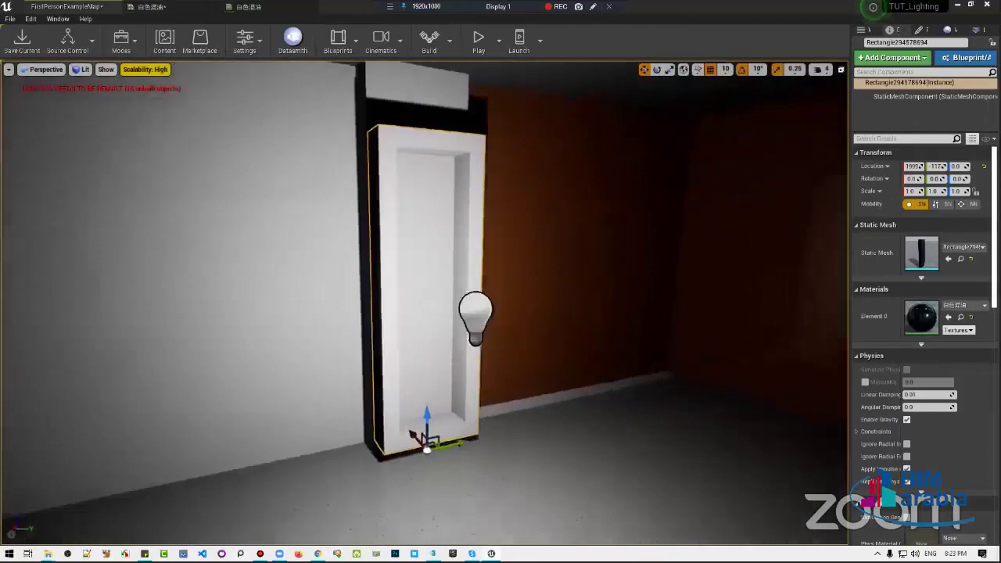
{"action": "right_click_drag", "start_coordinate": [235, 313], "coordinate": [307, 334]}
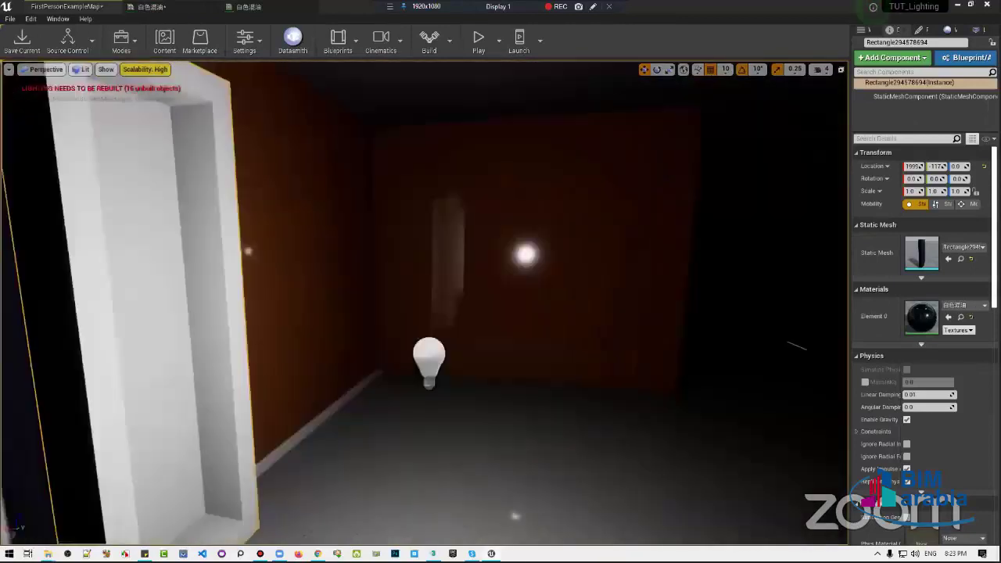
{"action": "key", "text": "f"}
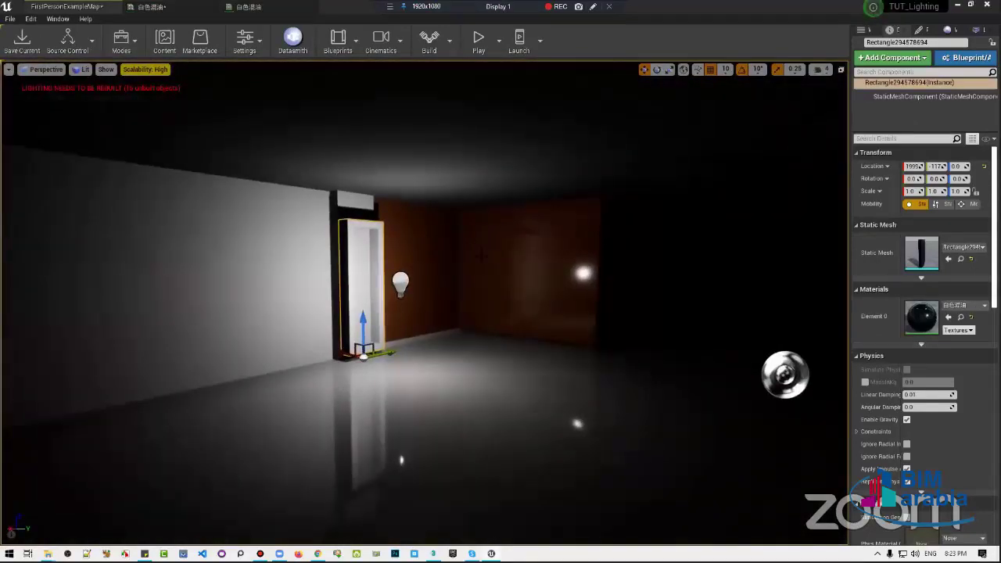
Switch the viewport to Unlit and move through the room to the light bulb
{"action": "key", "text": "alt+3"}
{"action": "mouse_move", "coordinate": [422, 313]}
{"action": "right_mouse_down"}
{"action": "mouse_move", "coordinate": [235, 312]}
{"action": "mouse_move", "coordinate": [313, 274]}
{"action": "right_mouse_up"}
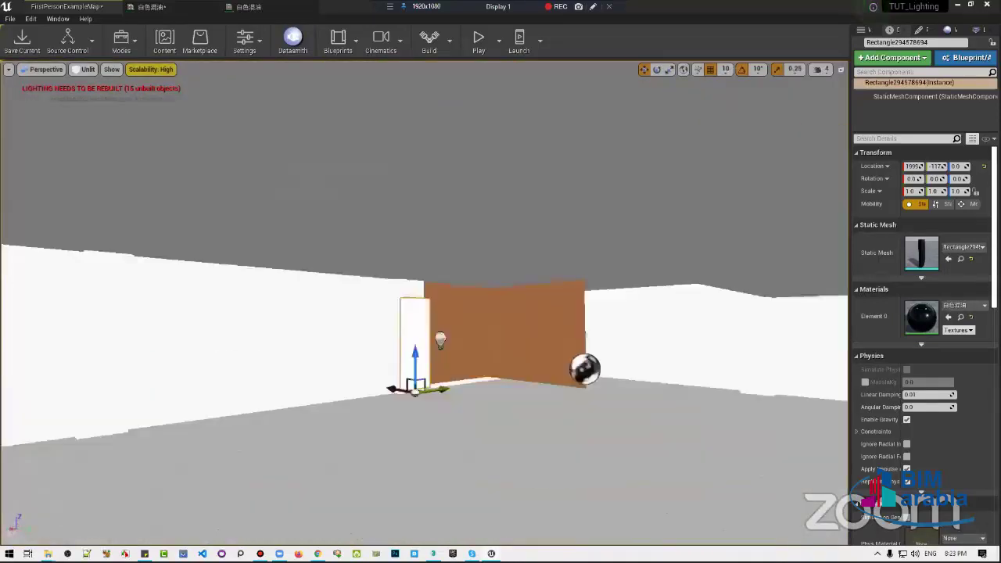
{"action": "right_click_drag", "start_coordinate": [312, 274], "coordinate": [464, 237]}
{"action": "scroll", "coordinate": [519, 269], "scroll_direction": "up", "scroll_amount": 2}
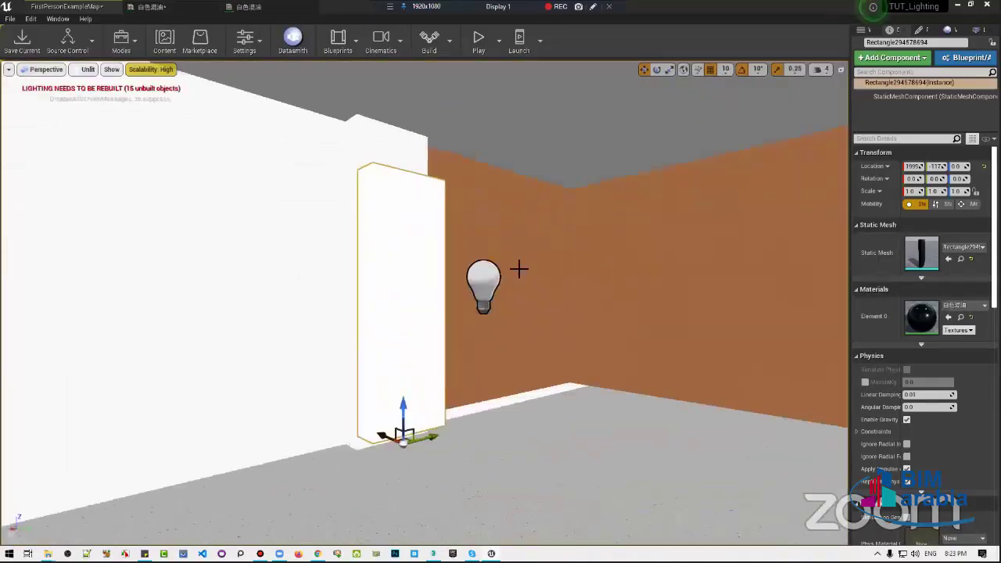
{"action": "left_click", "coordinate": [516, 278]}
{"action": "left_click_drag", "start_coordinate": [529, 299], "coordinate": [532, 328]}
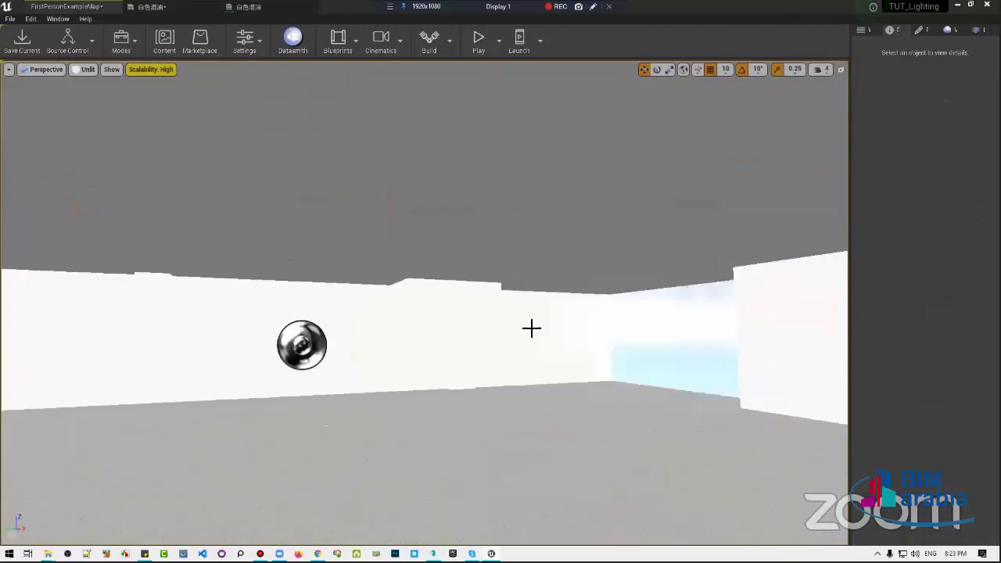
Delete the NetworkPlayerStart from the level
{"action": "mouse_move", "coordinate": [531, 329]}
{"action": "right_mouse_down"}
{"action": "mouse_move", "coordinate": [635, 230]}
{"action": "mouse_move", "coordinate": [547, 250]}
{"action": "mouse_move", "coordinate": [541, 327]}
{"action": "mouse_move", "coordinate": [706, 226]}
{"action": "right_mouse_up"}
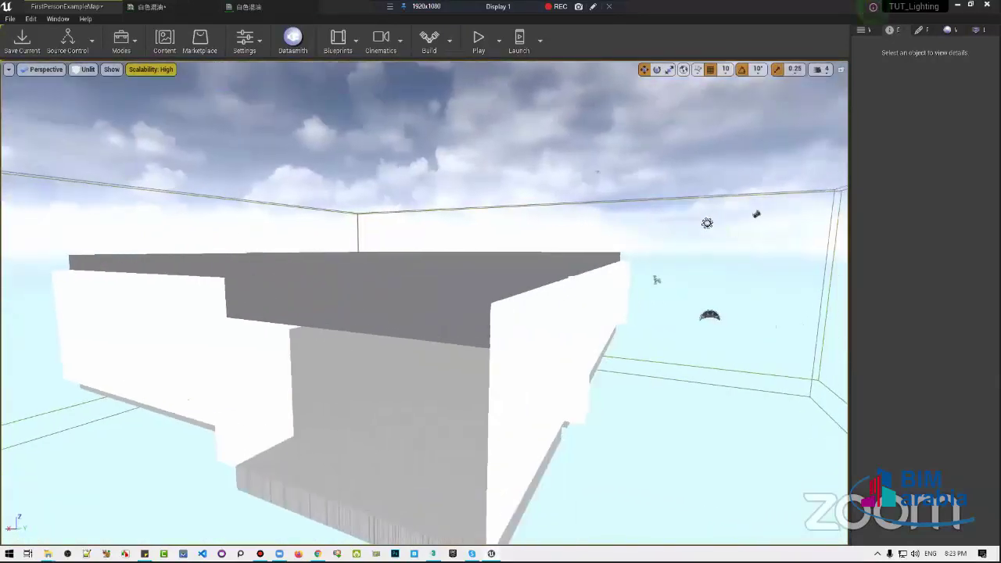
{"action": "left_click", "coordinate": [706, 223]}
{"action": "left_click", "coordinate": [659, 283]}
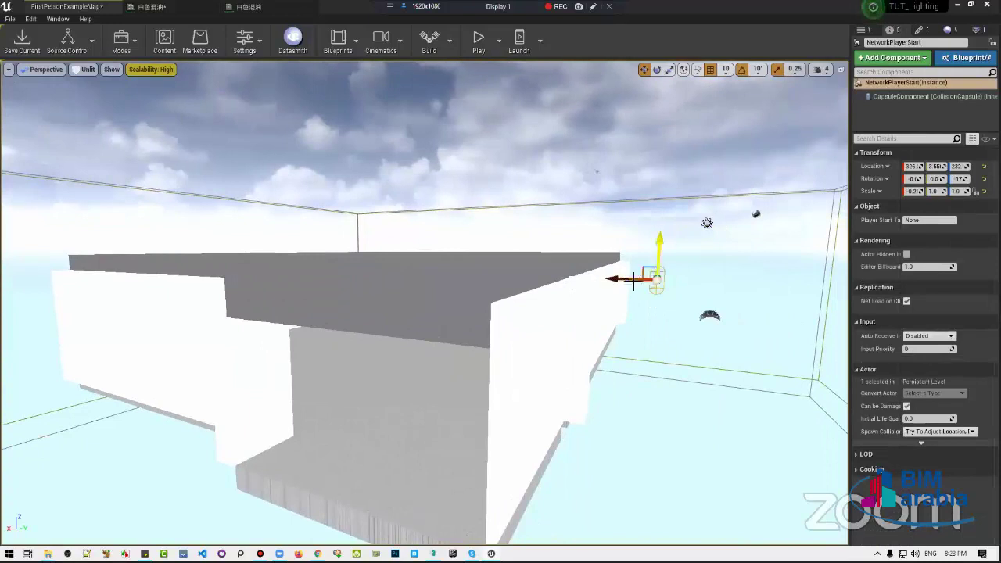
{"action": "key", "text": "Delete"}
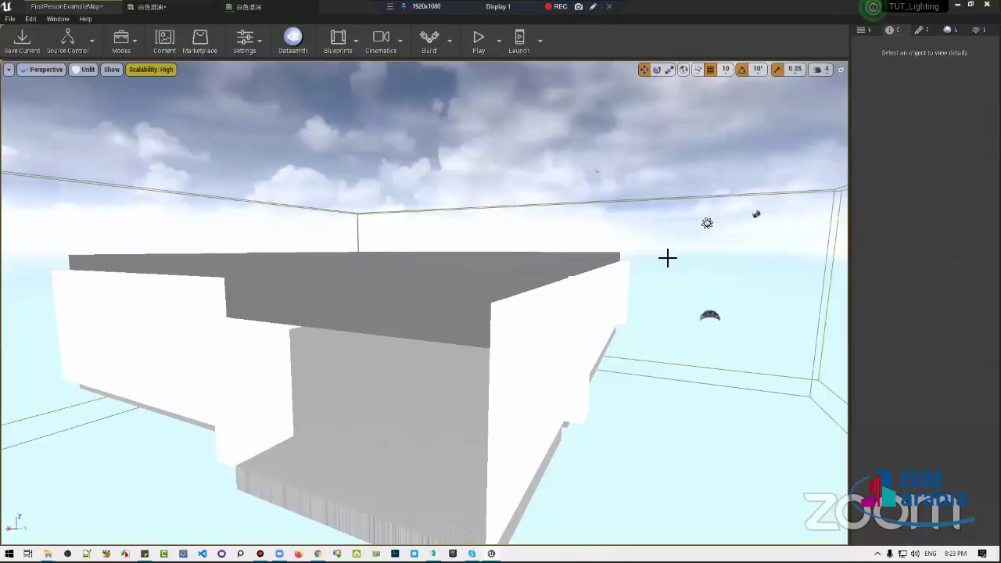
{"action": "left_click", "coordinate": [708, 226]}
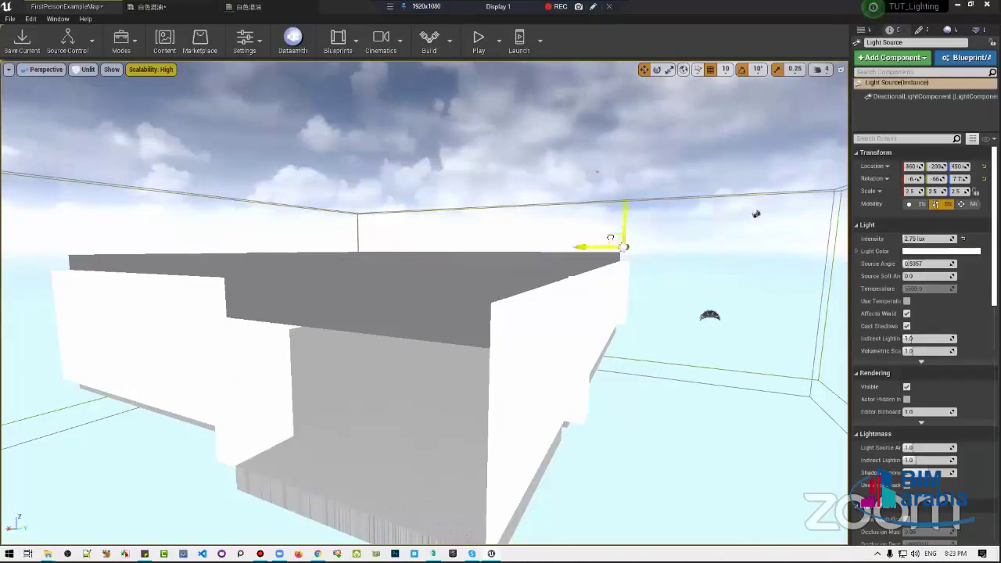
Move the SkyLight toward the building and select Light Source in the World Outliner
{"action": "right_click_drag", "start_coordinate": [712, 315], "coordinate": [811, 322]}
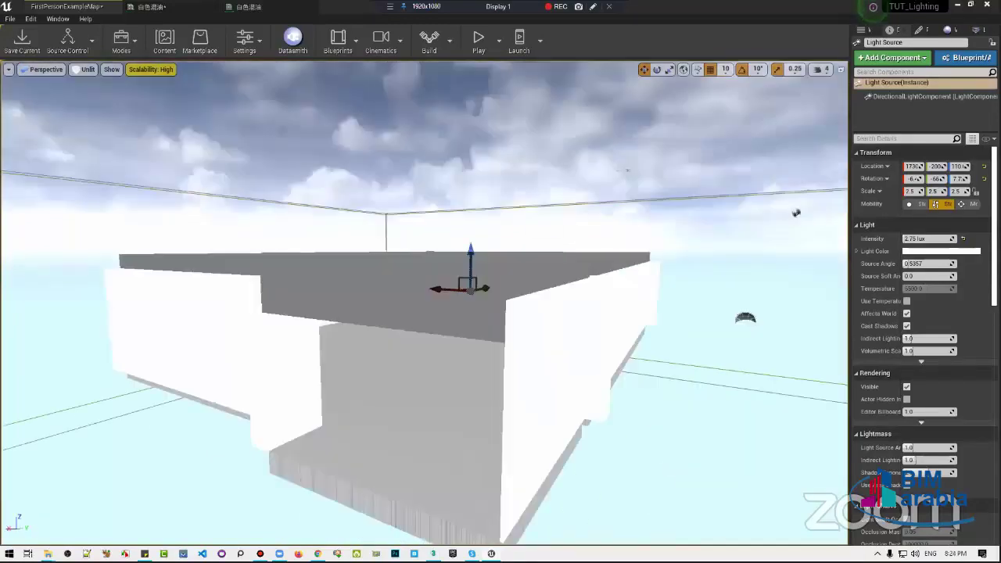
{"action": "left_click", "coordinate": [744, 317]}
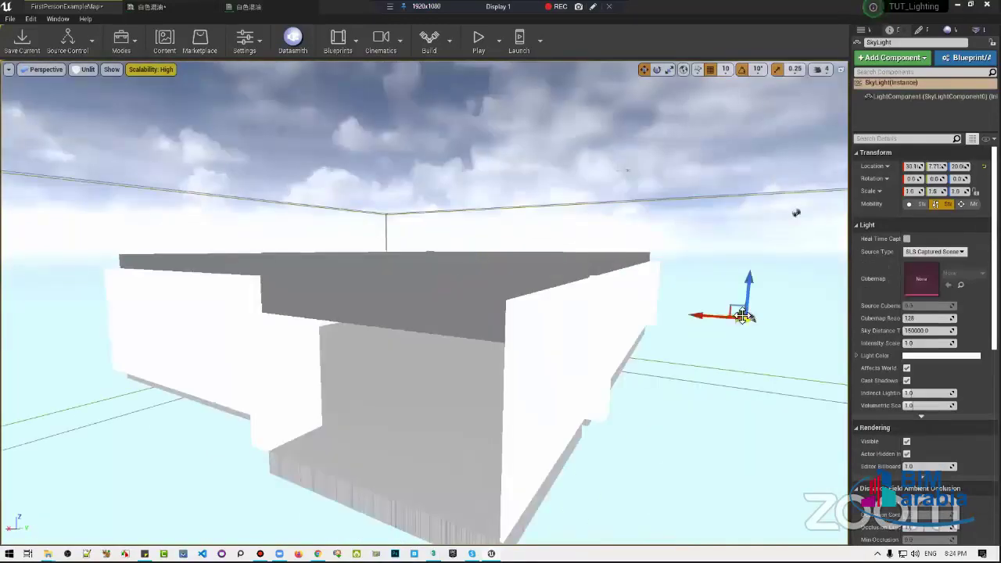
{"action": "mouse_move", "coordinate": [575, 305]}
{"action": "left_mouse_down", "text": "shift"}
{"action": "mouse_move", "coordinate": [520, 321]}
{"action": "mouse_move", "coordinate": [614, 300]}
{"action": "left_mouse_up", "text": "shift"}
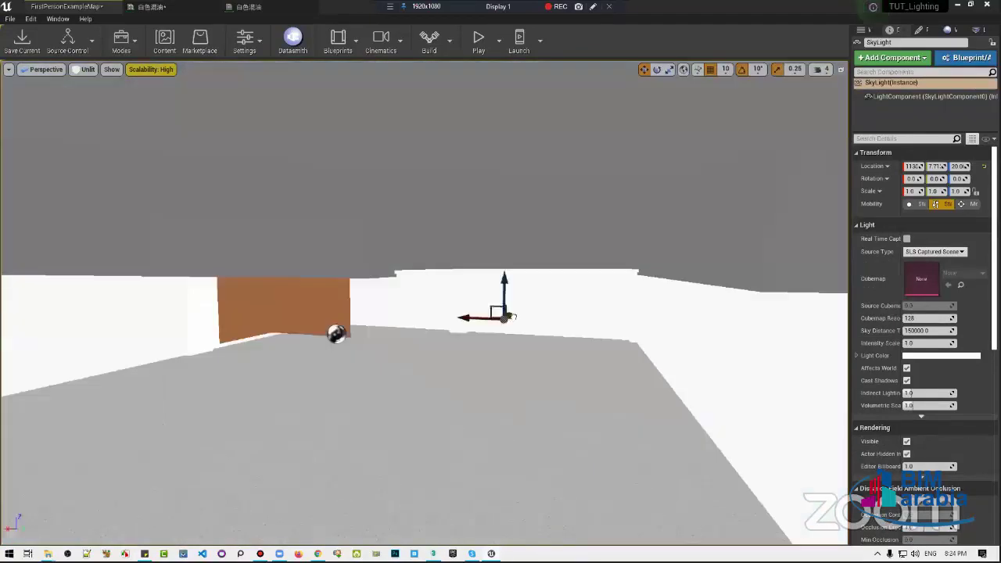
{"action": "left_click", "coordinate": [865, 33]}
{"action": "left_click", "coordinate": [913, 89]}
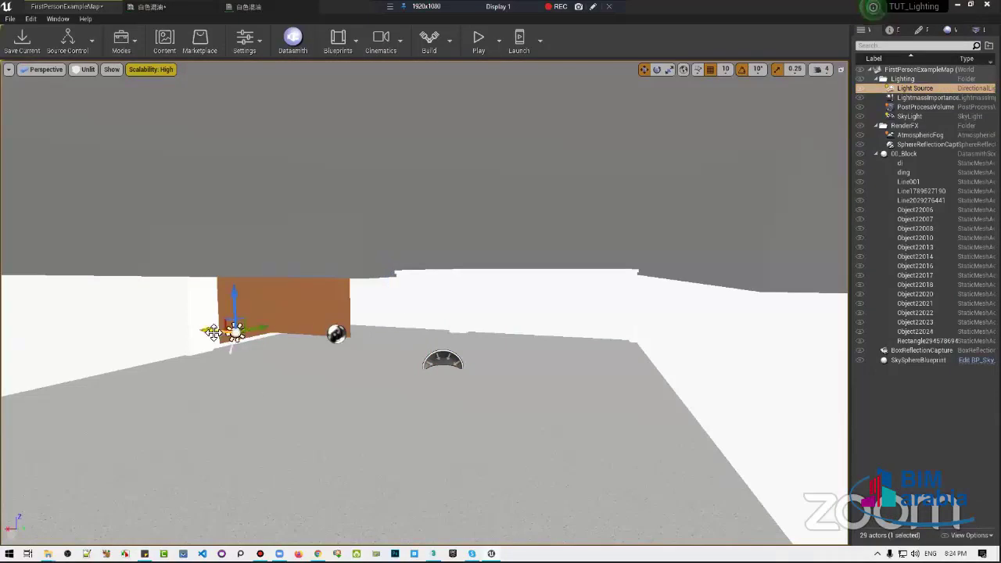
{"action": "mouse_move", "coordinate": [362, 375]}
{"action": "left_mouse_down"}
{"action": "mouse_move", "coordinate": [451, 357]}
{"action": "mouse_move", "coordinate": [451, 313]}
{"action": "left_mouse_up"}
{"action": "key", "text": "alt+4"}
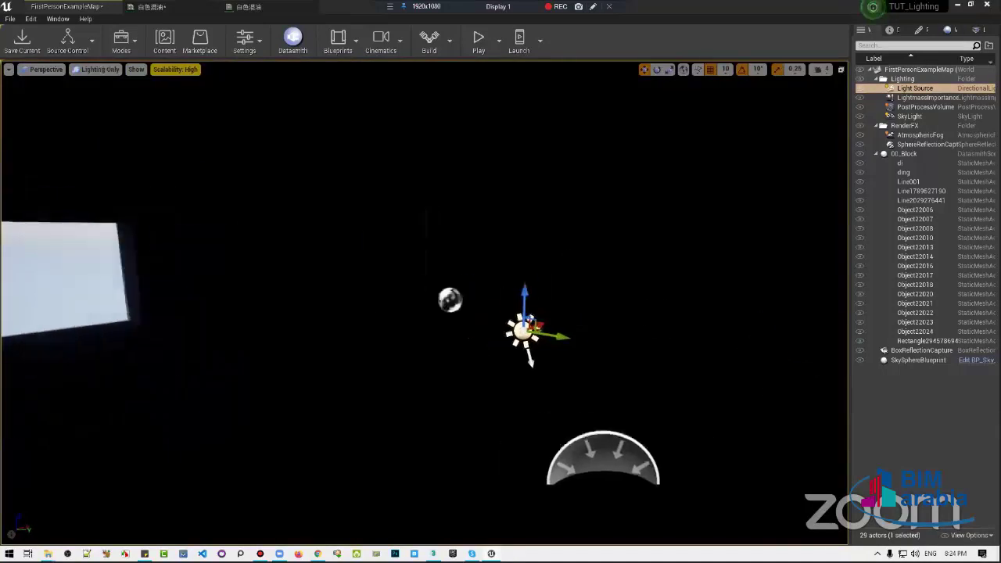
{"action": "key", "text": "alt+6"}
{"action": "key", "text": "e"}
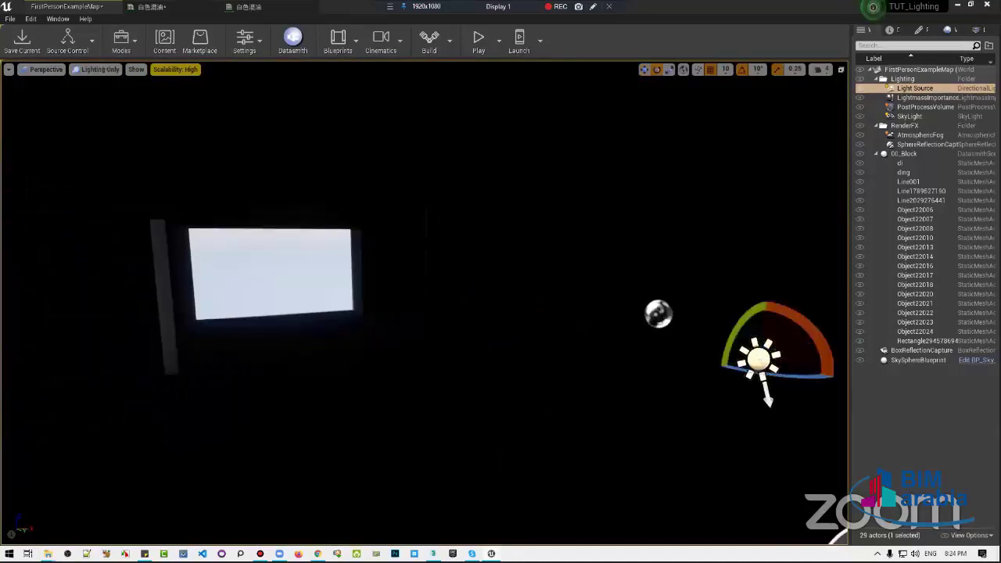
{"action": "right_click_drag", "start_coordinate": [424, 303], "coordinate": [485, 302]}
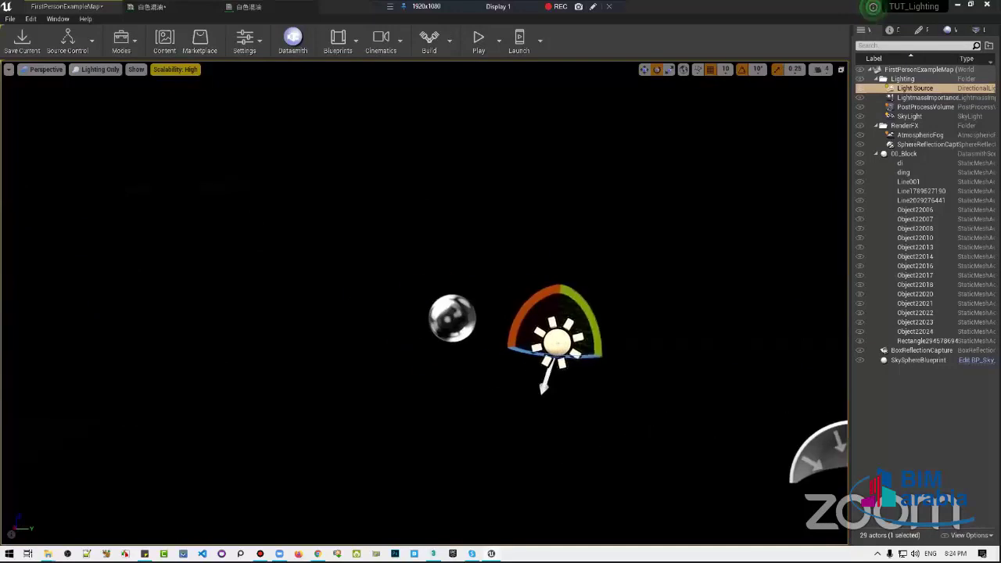
{"action": "left_click_drag", "start_coordinate": [564, 358], "coordinate": [560, 383]}
{"action": "mouse_move", "coordinate": [559, 383]}
{"action": "right_mouse_down"}
{"action": "mouse_move", "coordinate": [437, 383]}
{"action": "mouse_move", "coordinate": [547, 383]}
{"action": "right_mouse_up"}
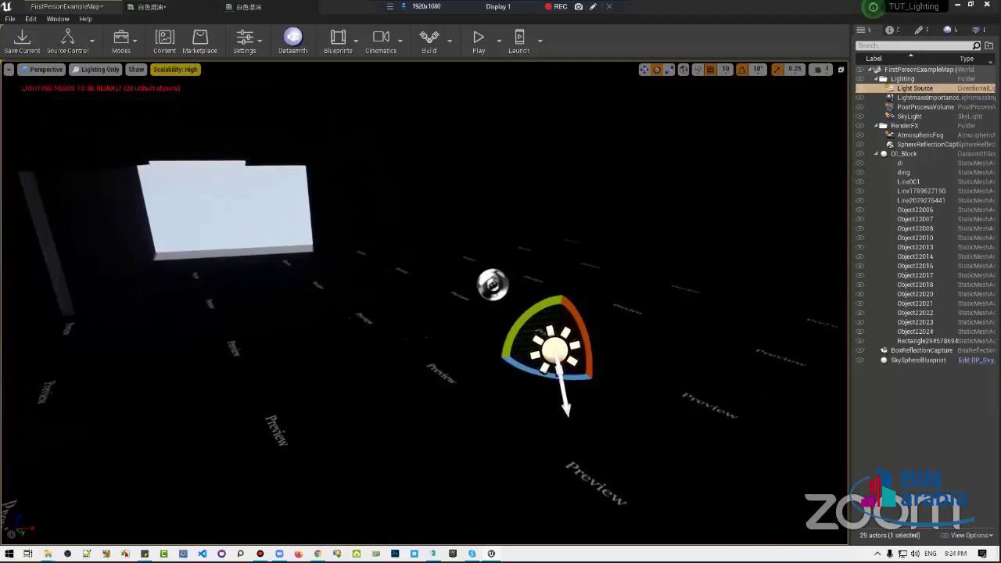
{"action": "left_click_drag", "start_coordinate": [561, 294], "coordinate": [548, 295]}
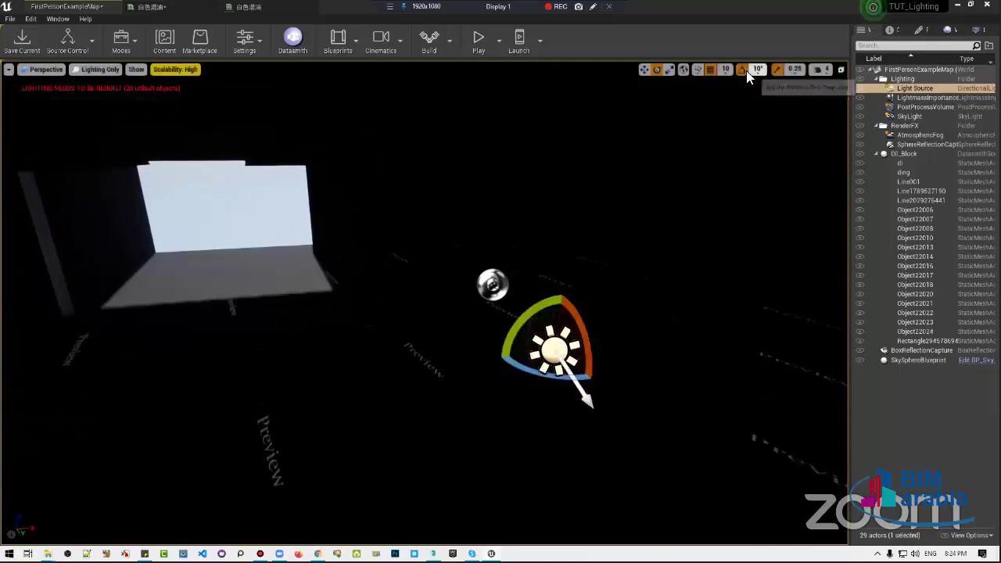
{"action": "mouse_move", "coordinate": [587, 323]}
{"action": "left_mouse_down"}
{"action": "mouse_move", "coordinate": [542, 370]}
{"action": "mouse_move", "coordinate": [578, 380]}
{"action": "left_mouse_up"}
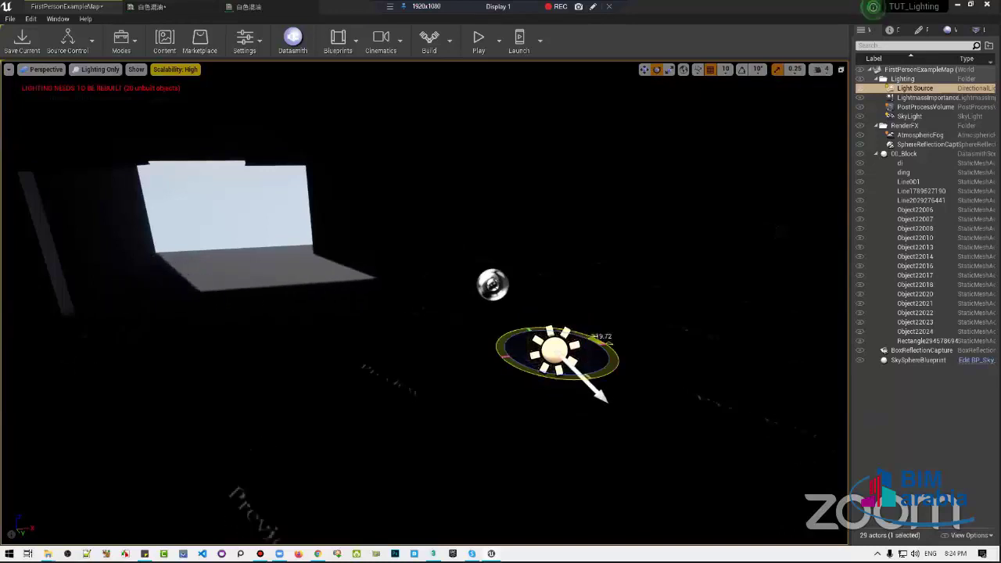
{"action": "right_click_drag", "start_coordinate": [579, 379], "coordinate": [469, 375]}
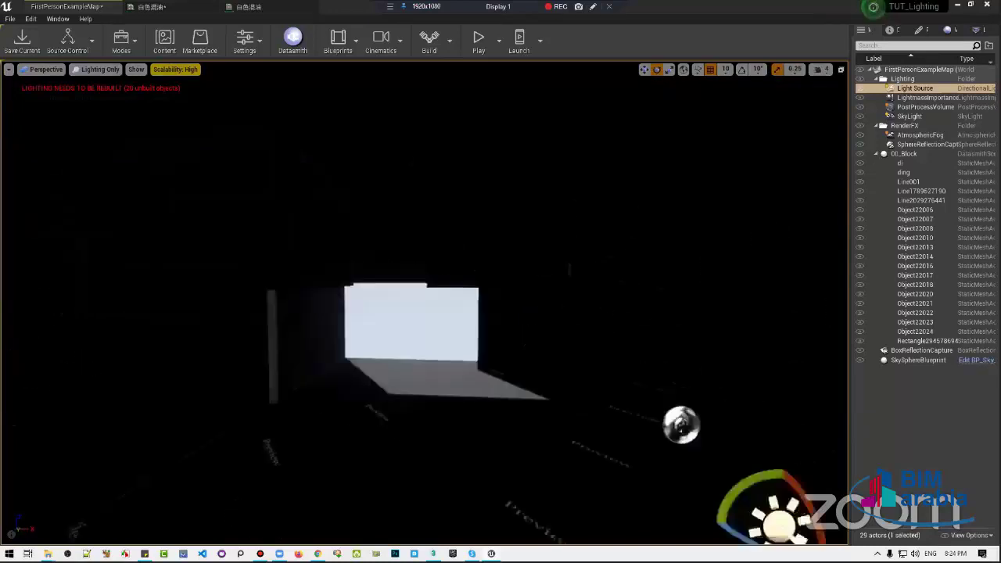
{"action": "key", "text": "f"}
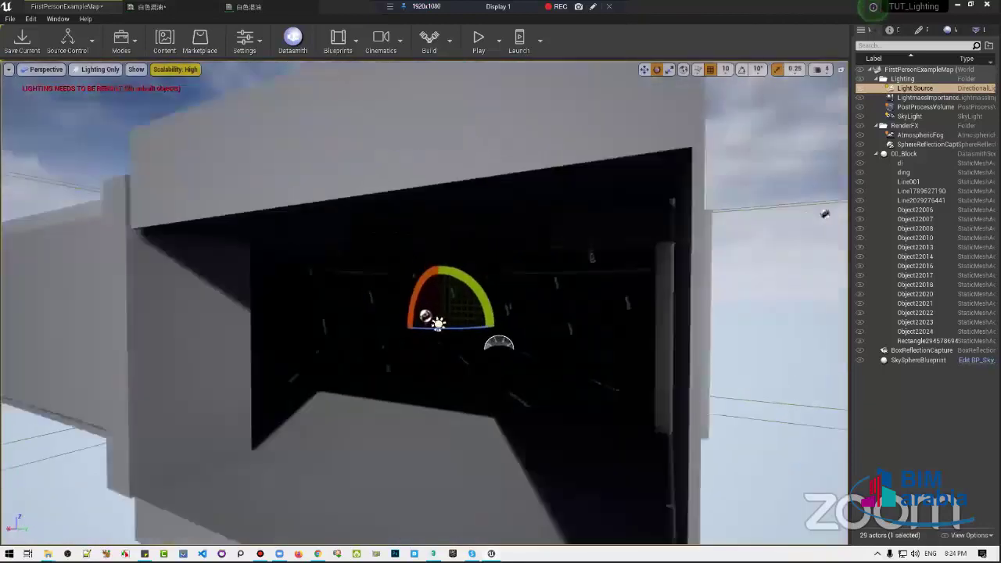
{"action": "mouse_move", "coordinate": [825, 214]}
{"action": "right_mouse_down"}
{"action": "mouse_move", "coordinate": [782, 218]}
{"action": "mouse_move", "coordinate": [805, 219]}
{"action": "right_mouse_up"}
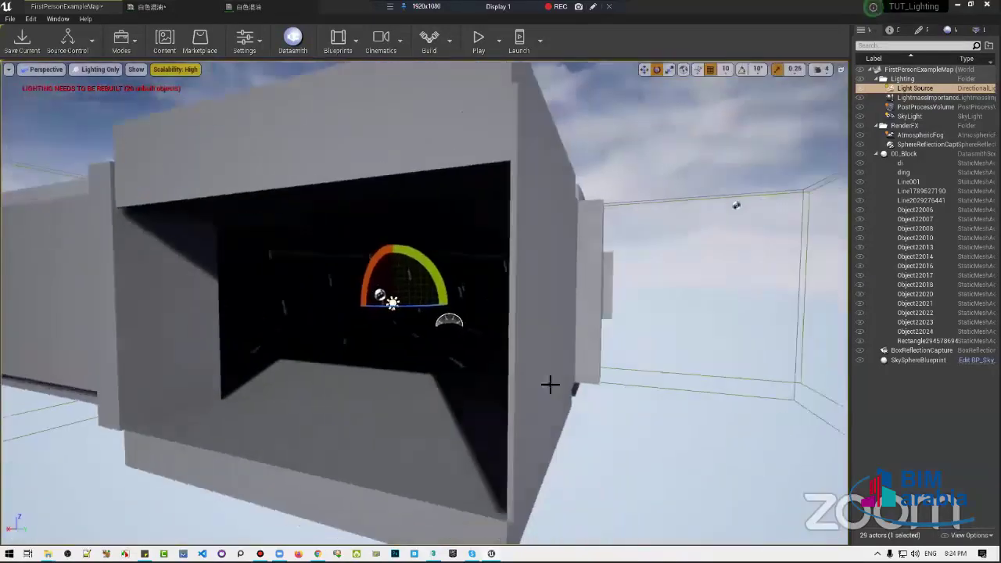
{"action": "mouse_move", "coordinate": [805, 219]}
{"action": "right_mouse_down"}
{"action": "mouse_move", "coordinate": [582, 367]}
{"action": "mouse_move", "coordinate": [547, 367]}
{"action": "right_mouse_up"}
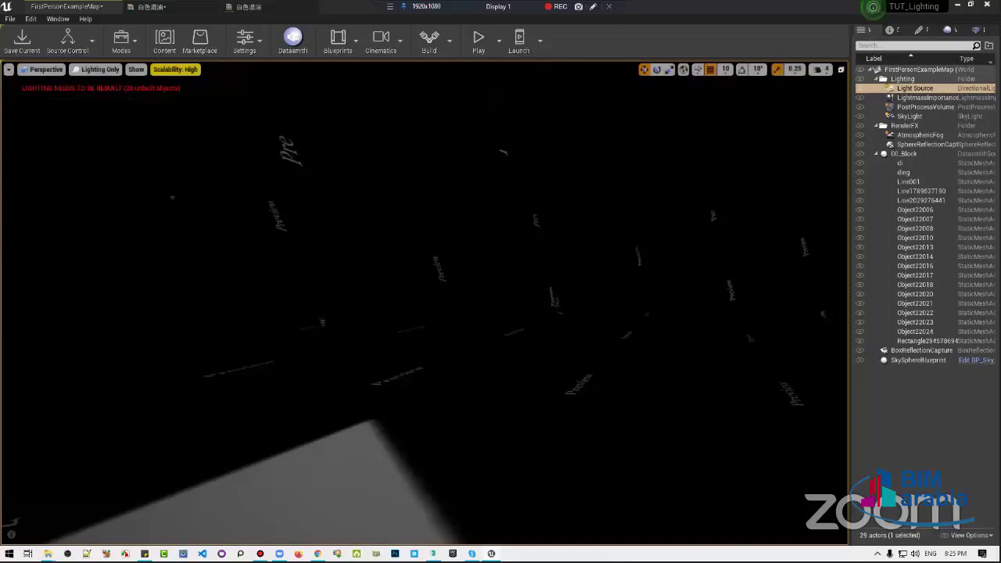
{"action": "left_click", "coordinate": [166, 6]}
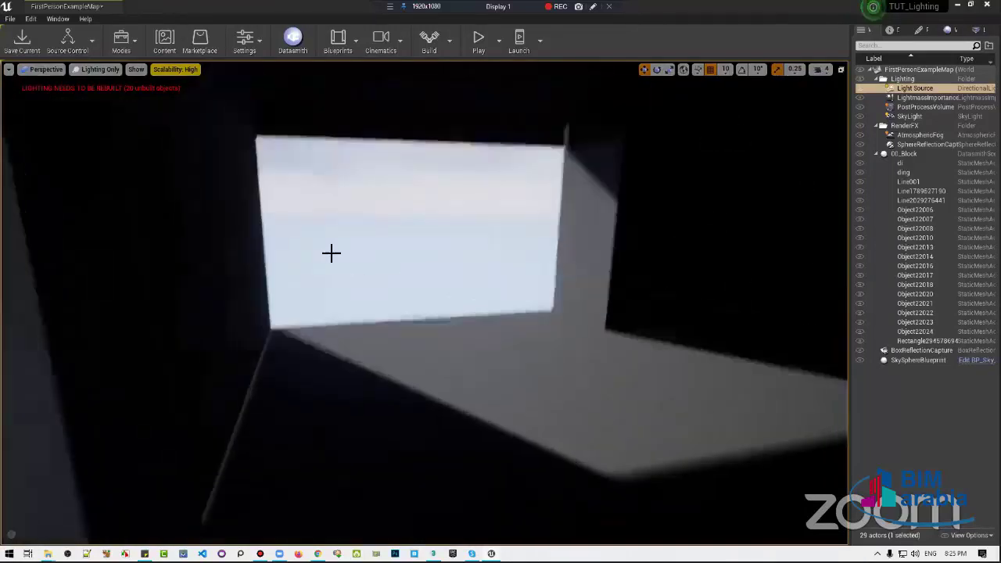
{"action": "right_click_drag", "start_coordinate": [331, 252], "coordinate": [329, 252]}
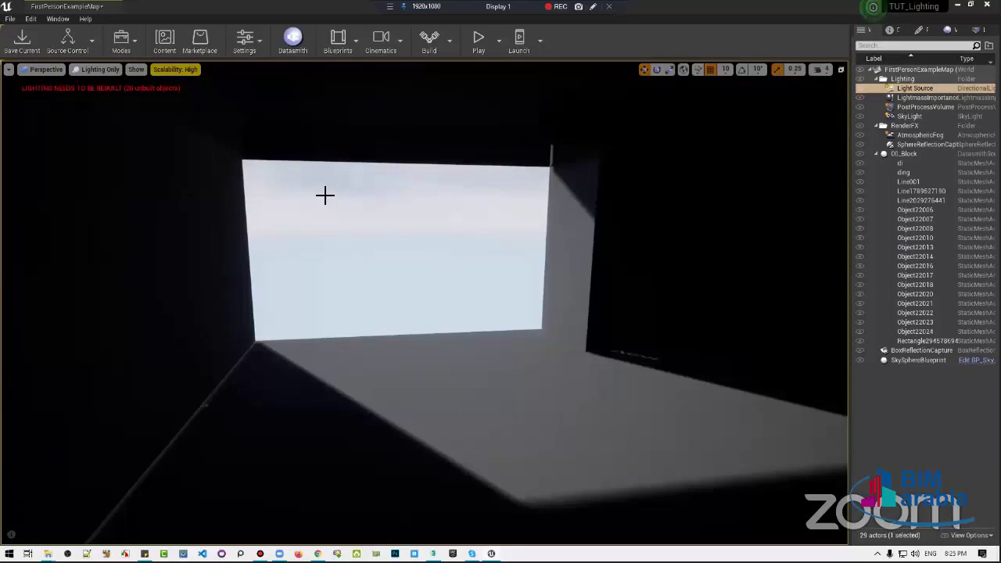
In the Plugins browser, search 'gpu' and enable the GPU Lightmass plugin
{"action": "left_click", "coordinate": [245, 45]}
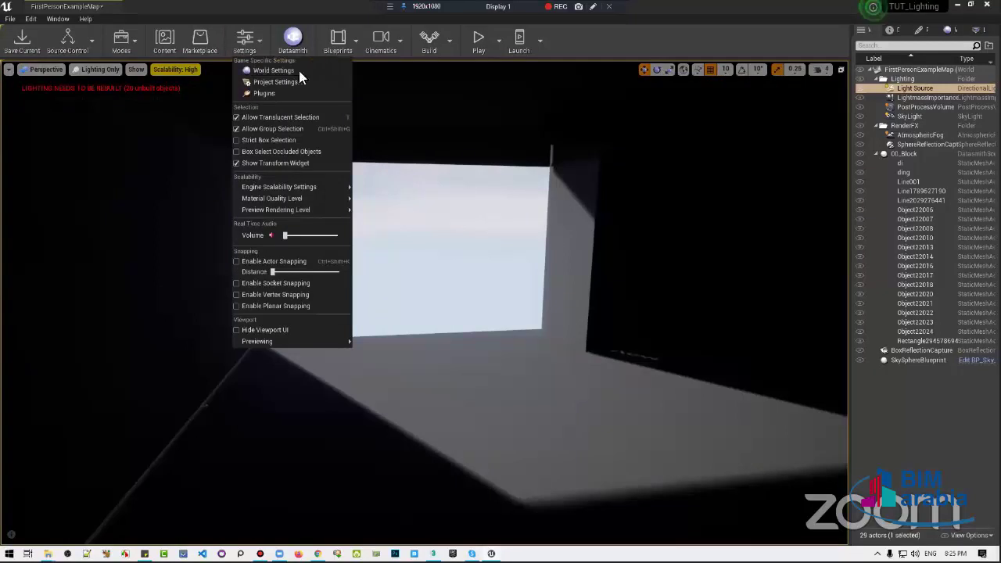
{"action": "left_click", "coordinate": [302, 93]}
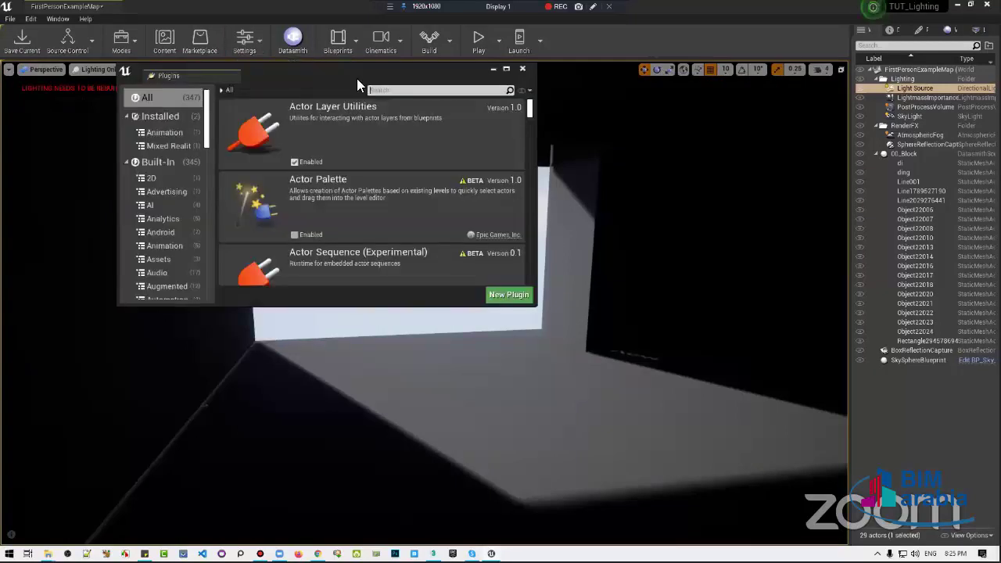
{"action": "double_click", "coordinate": [356, 78]}
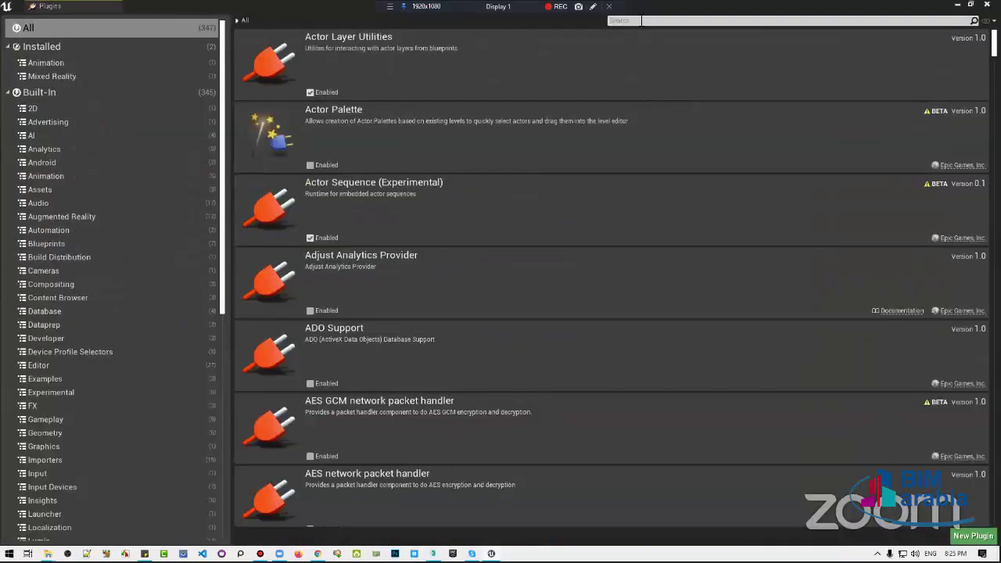
{"action": "double_click", "coordinate": [638, 15]}
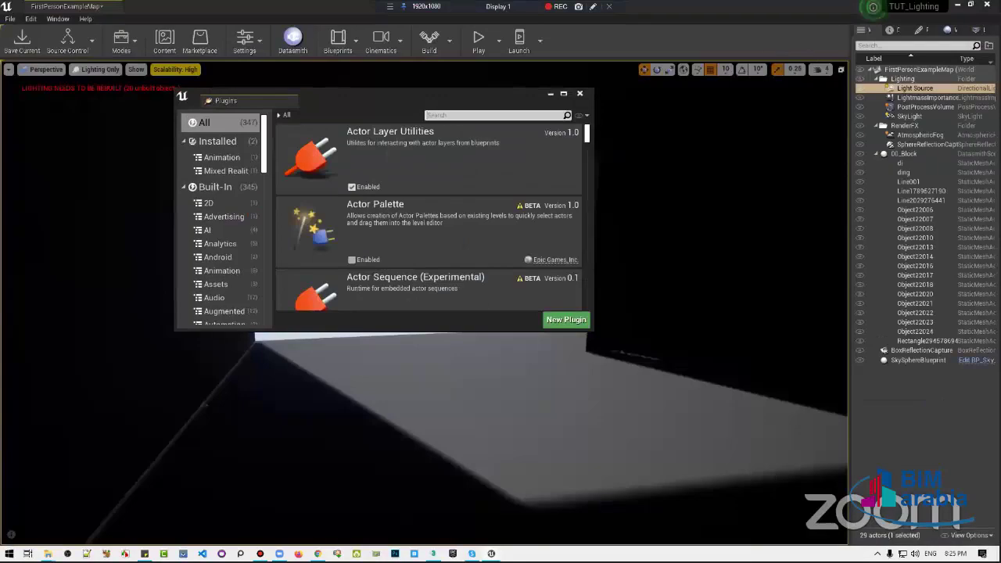
{"action": "left_click_drag", "start_coordinate": [592, 333], "coordinate": [681, 430]}
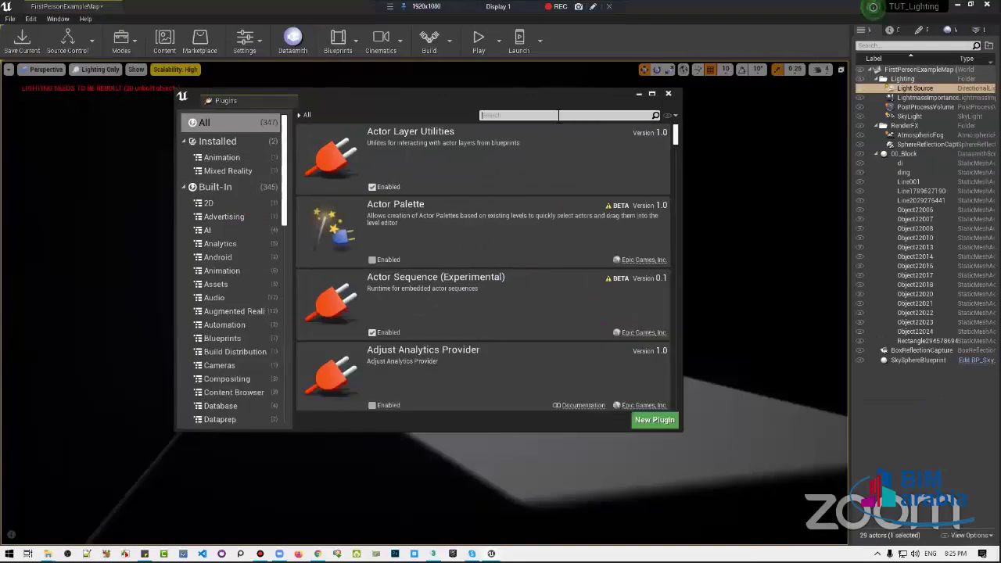
{"action": "type", "text": "gpu"}
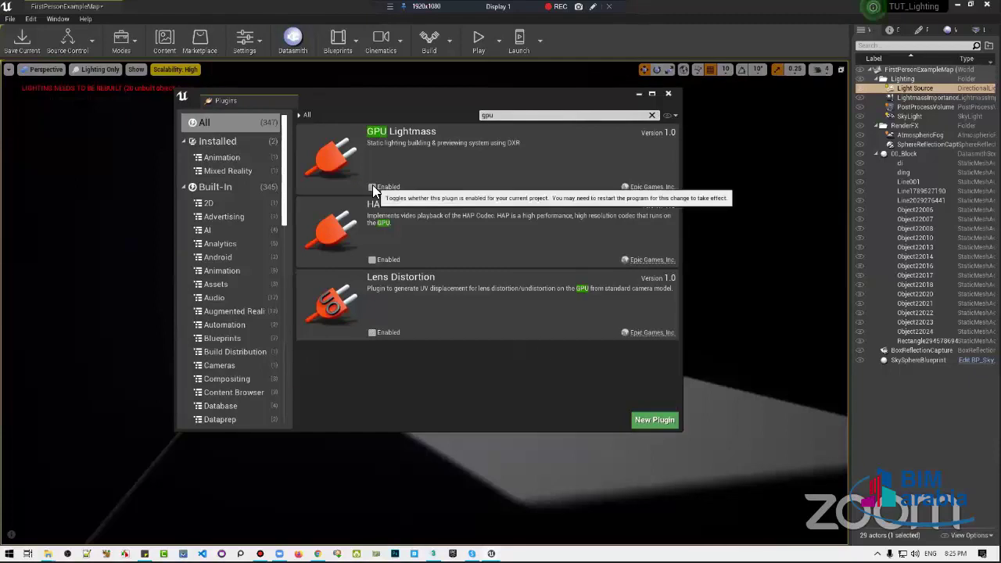
{"action": "left_click", "coordinate": [372, 186]}
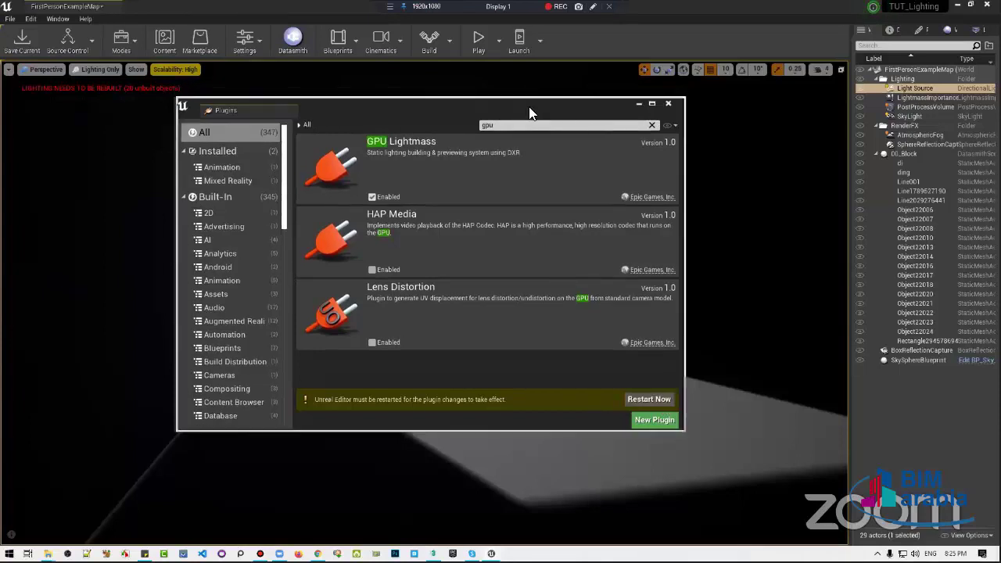
{"action": "left_click_drag", "start_coordinate": [530, 98], "coordinate": [777, 77]}
{"action": "left_click", "coordinate": [247, 40]}
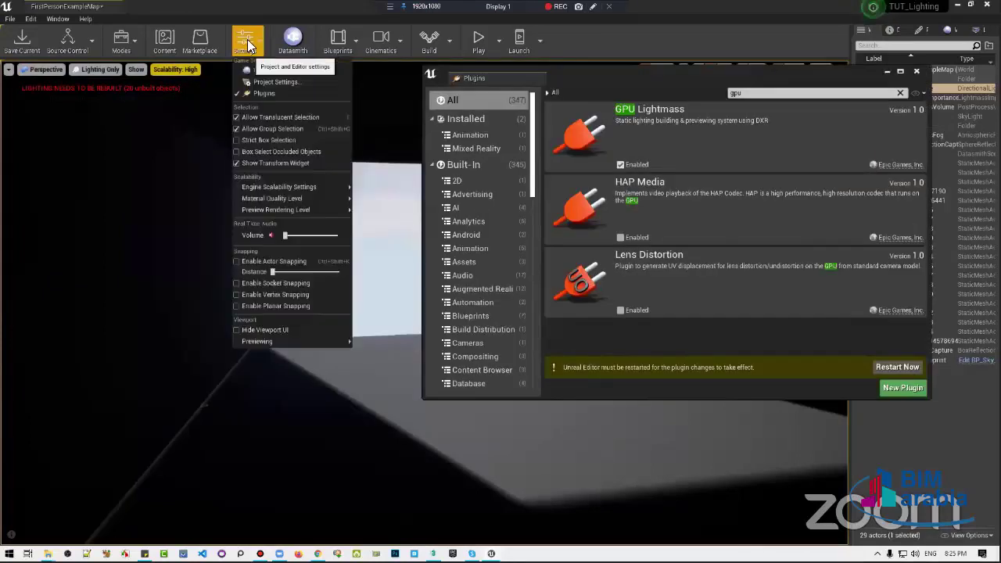
In Project Settings, set the Windows platform Default RHI to DirectX 12
{"action": "left_click", "coordinate": [280, 83]}
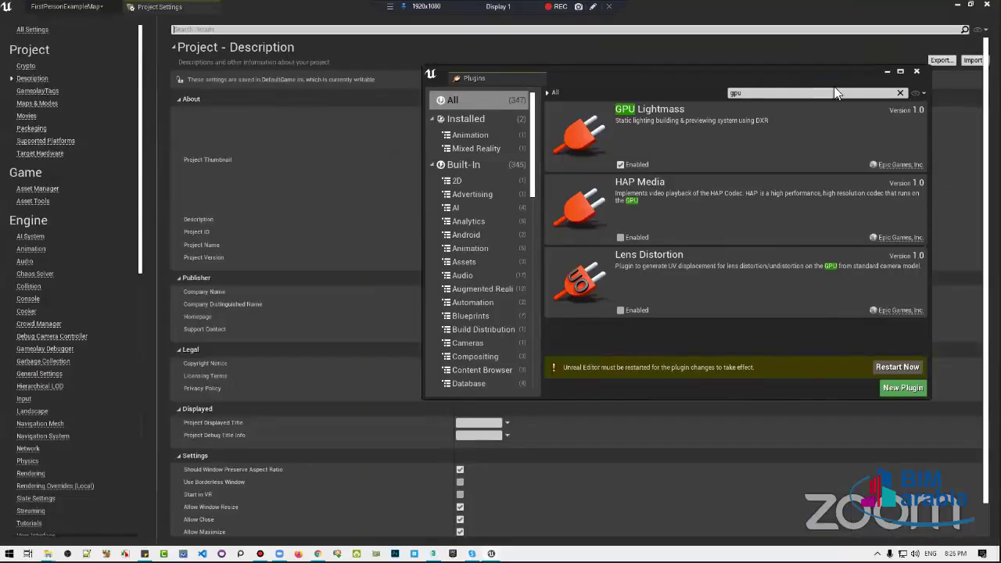
{"action": "left_click_drag", "start_coordinate": [266, 6], "coordinate": [234, 7]}
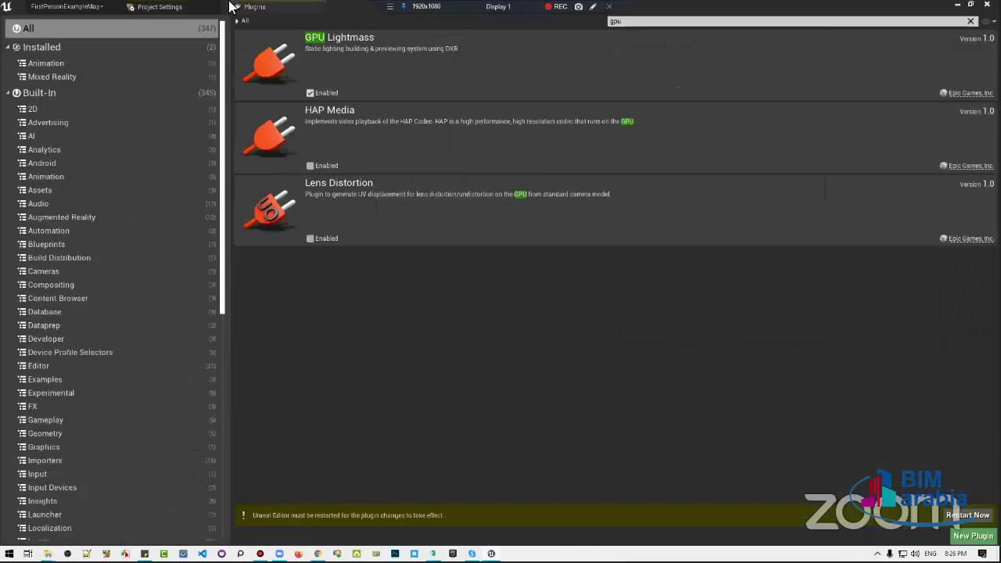
{"action": "left_click", "coordinate": [160, 7]}
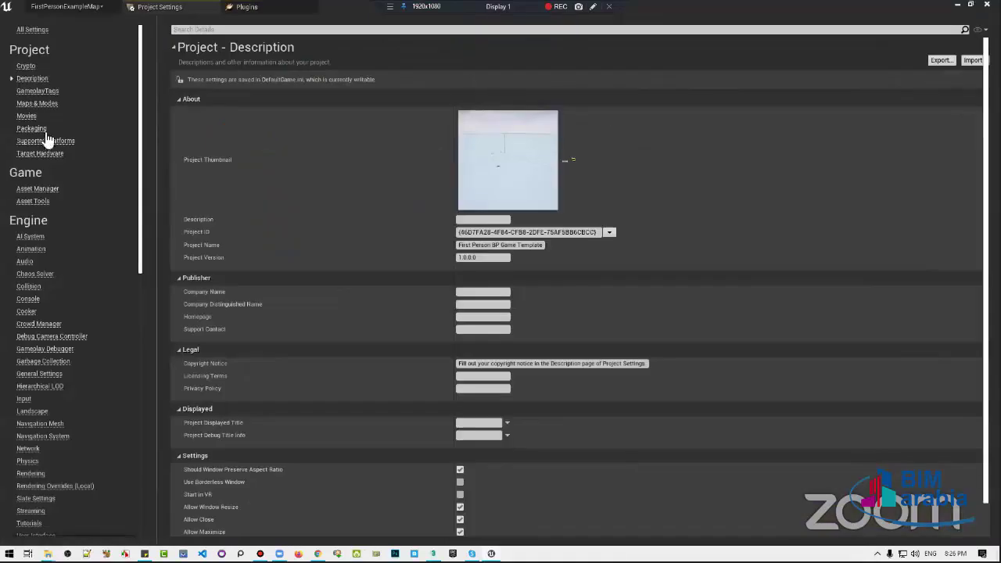
{"action": "scroll", "coordinate": [45, 202], "scroll_direction": "down", "scroll_amount": 3}
{"action": "scroll", "coordinate": [45, 197], "scroll_direction": "down", "scroll_amount": 4}
{"action": "scroll", "coordinate": [46, 195], "scroll_direction": "down", "scroll_amount": 3}
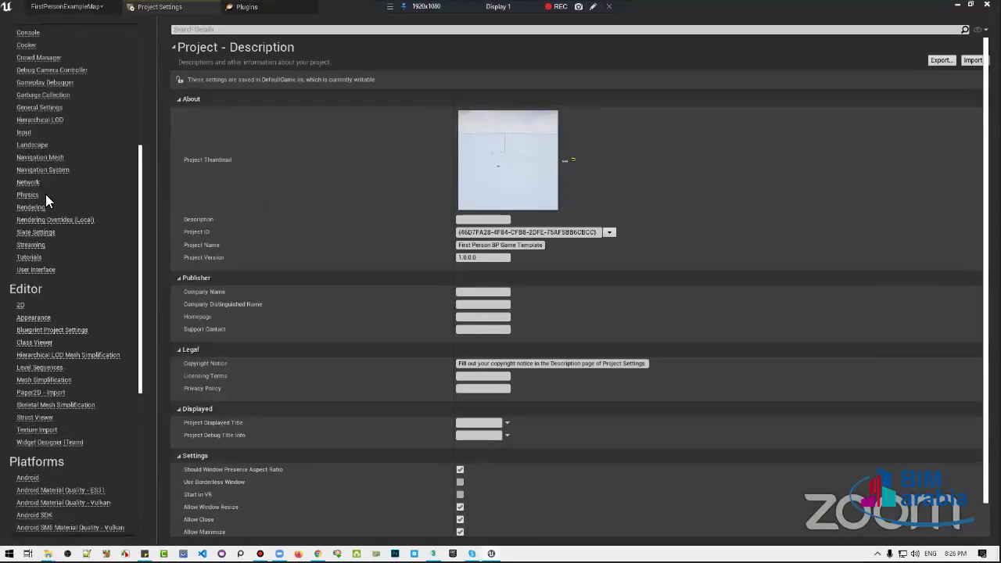
{"action": "scroll", "coordinate": [46, 196], "scroll_direction": "down", "scroll_amount": 7}
{"action": "scroll", "coordinate": [48, 235], "scroll_direction": "down", "scroll_amount": 2}
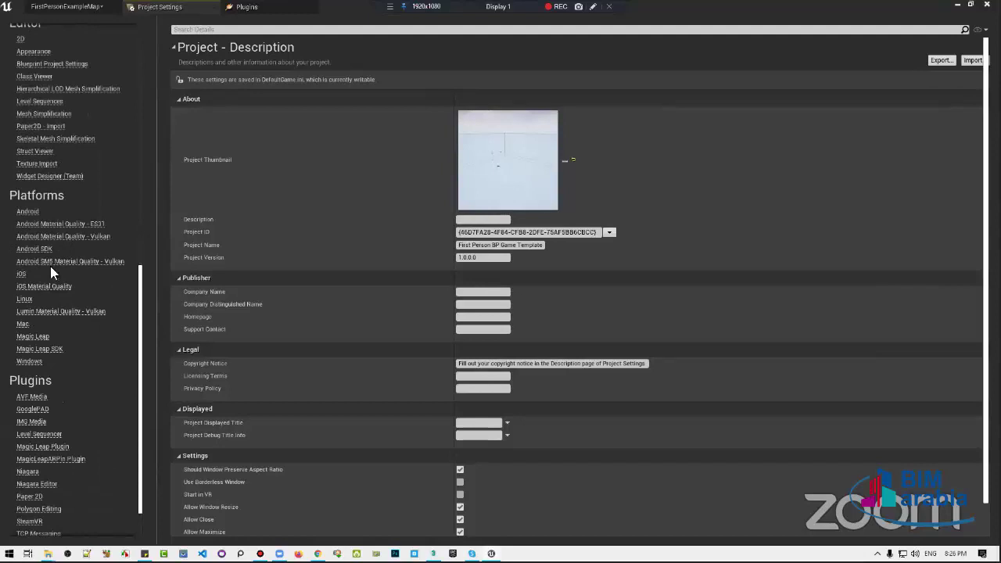
{"action": "left_click", "coordinate": [27, 361]}
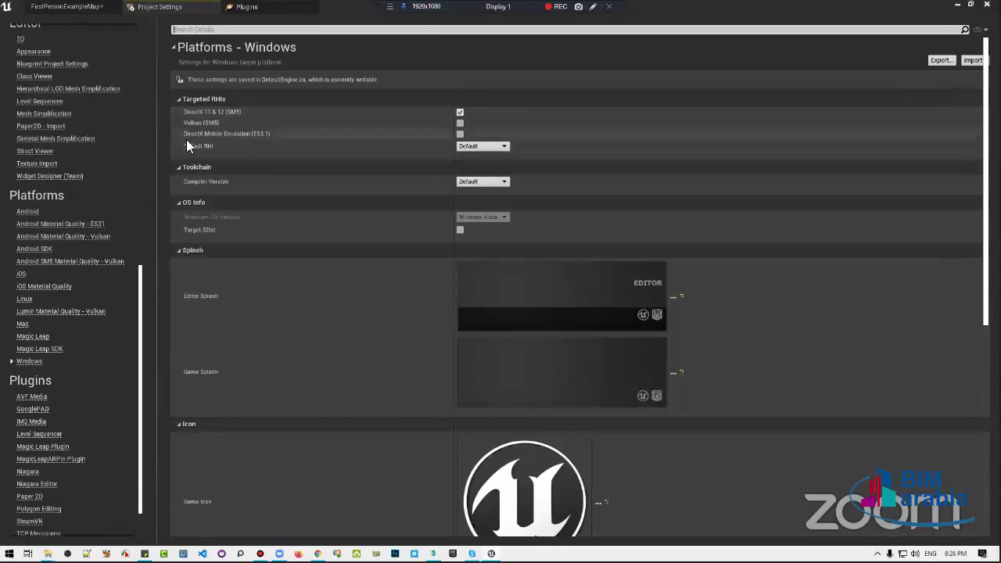
{"action": "left_click", "coordinate": [500, 149]}
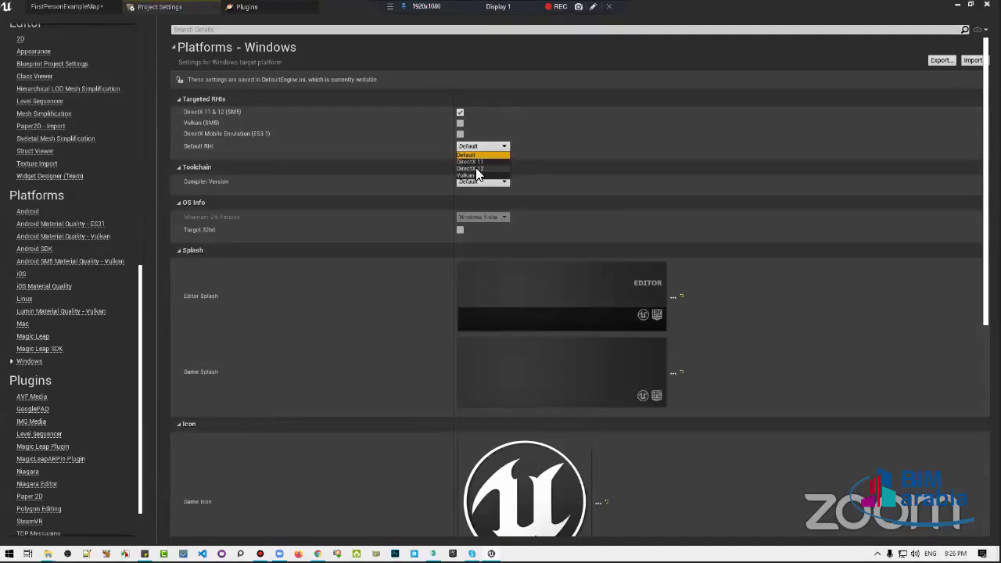
{"action": "left_click", "coordinate": [476, 170]}
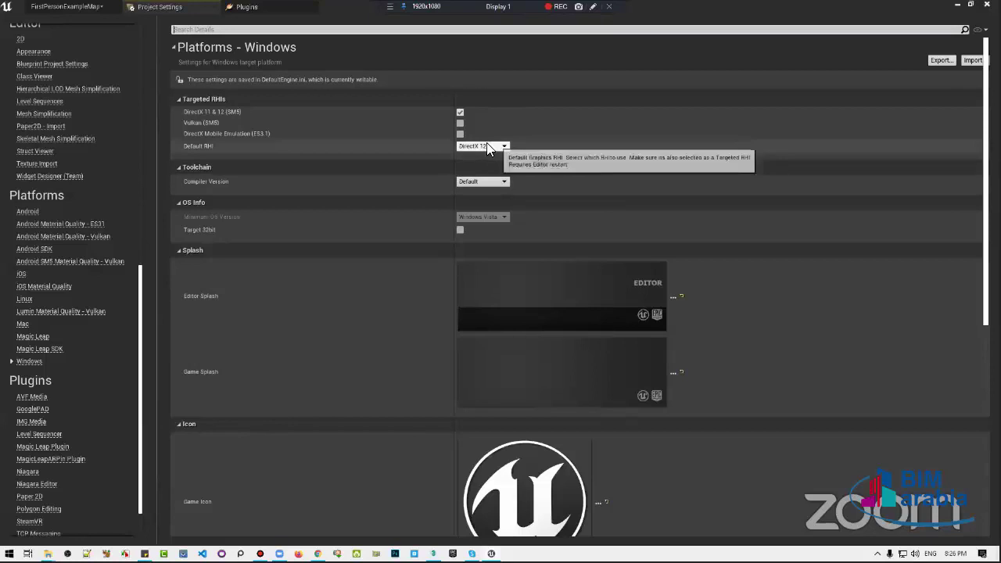
{"action": "left_click", "coordinate": [269, 29]}
Enable Ray Tracing and accept the skin cache notice
{"action": "type", "text": "raytra"}
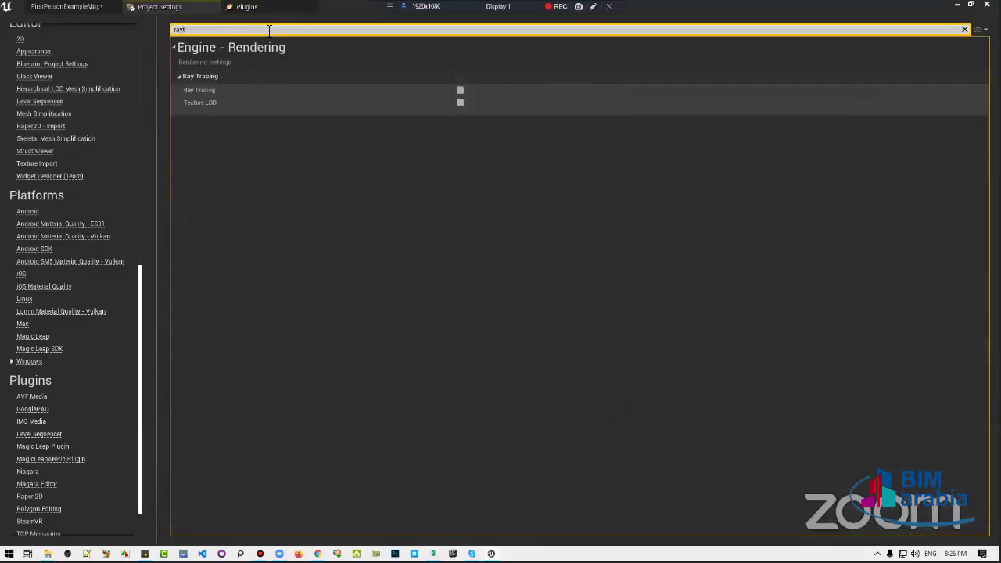
{"action": "left_click", "coordinate": [460, 90]}
{"action": "left_click", "coordinate": [572, 307]}
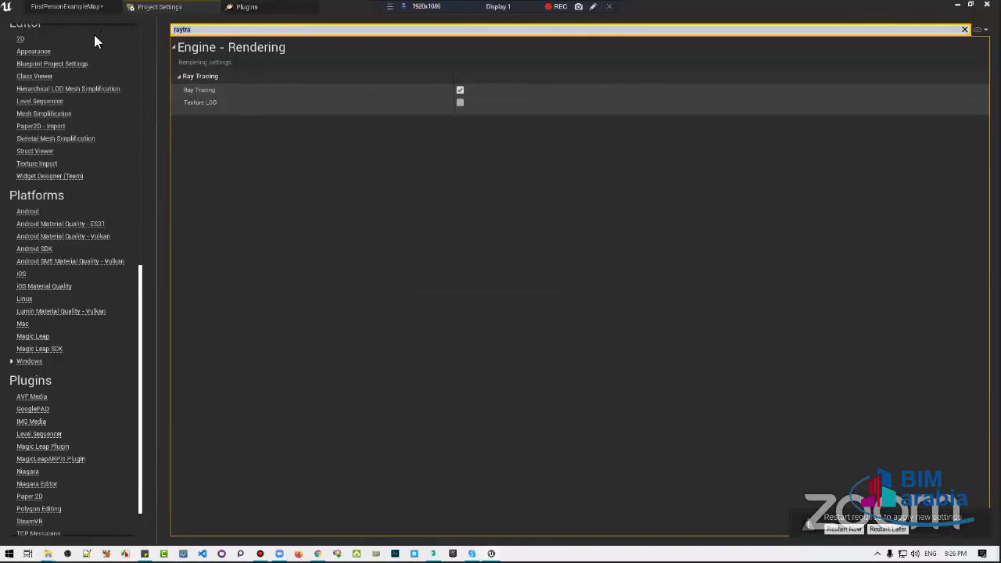
Enable virtual texture support and virtual texture lightmaps
{"action": "type", "text": "texture"}
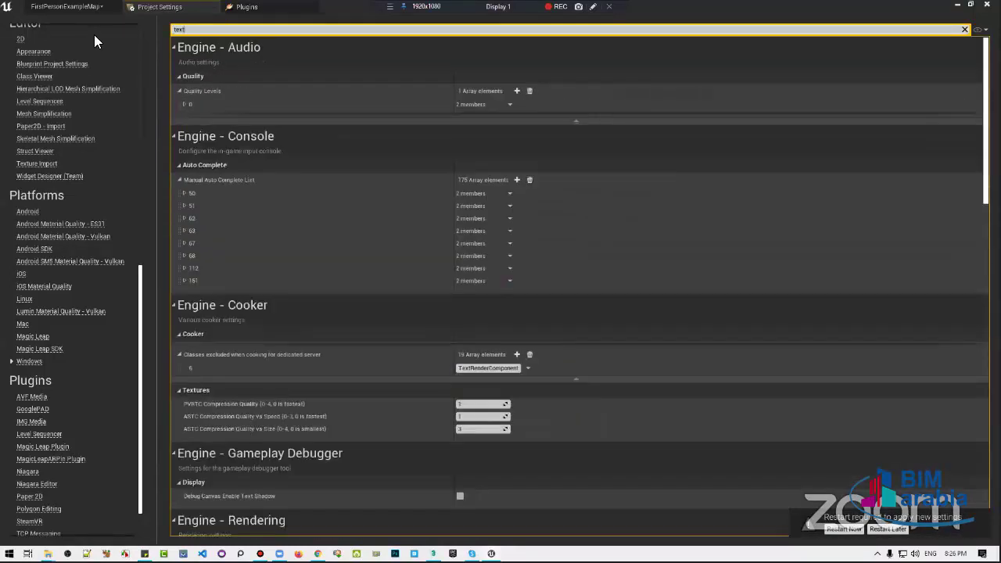
{"action": "key", "text": "Escape"}
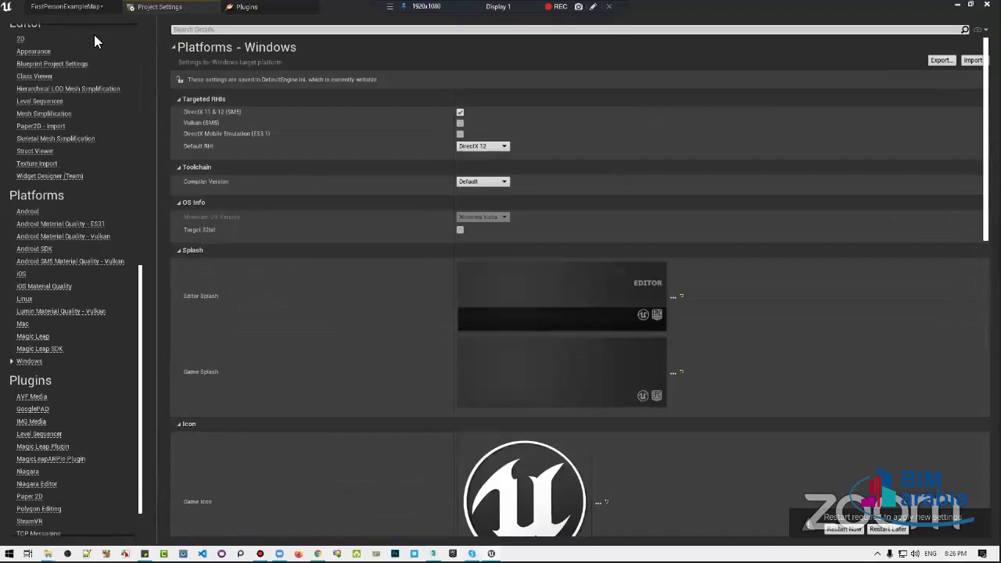
{"action": "type", "text": "virtua"}
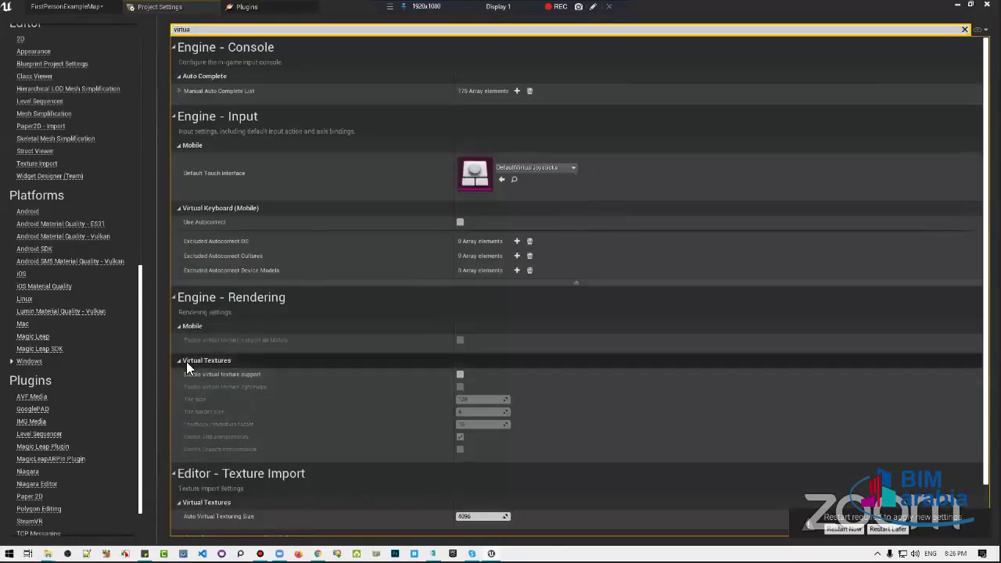
{"action": "left_click", "coordinate": [460, 373]}
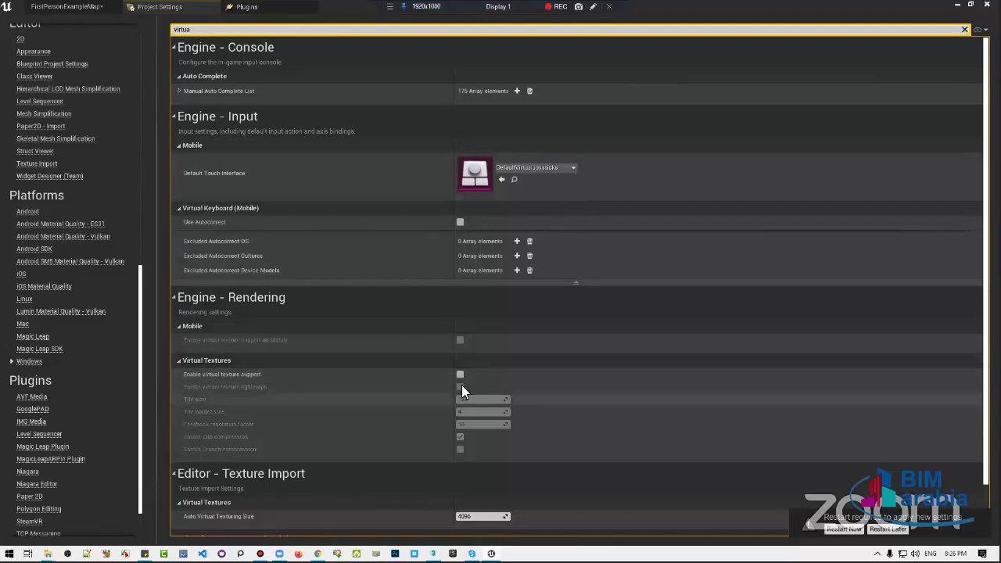
{"action": "left_click", "coordinate": [460, 387]}
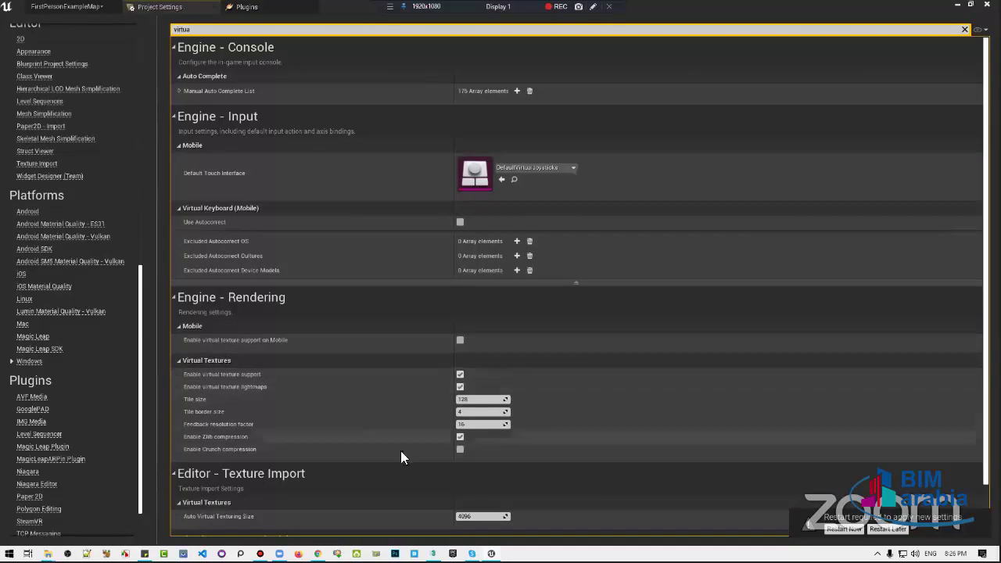
Restart the editor from the notification, saving the selected modified assets in the Save Content dialog
{"action": "left_click", "coordinate": [850, 530]}
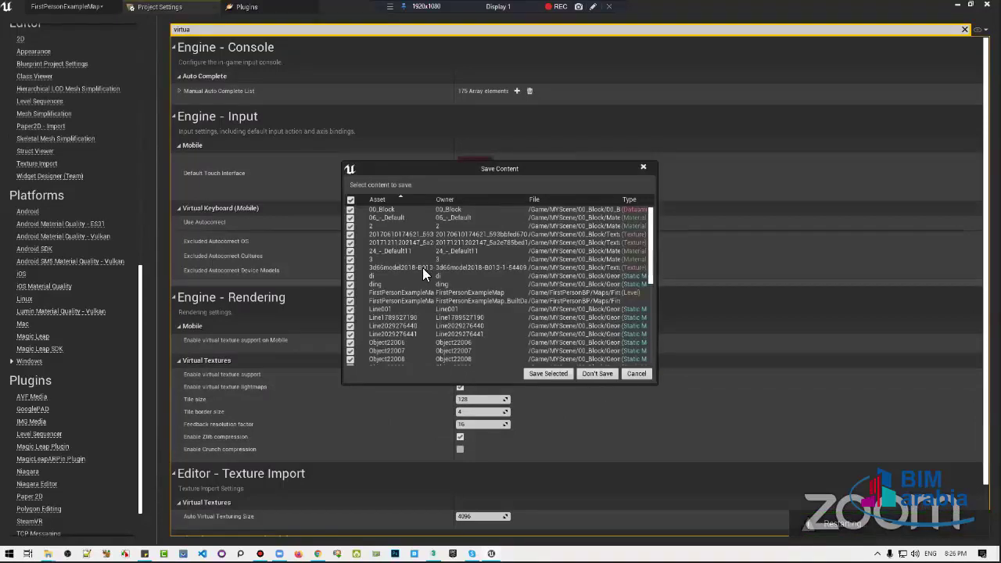
{"action": "scroll", "coordinate": [422, 270], "scroll_direction": "down", "scroll_amount": 5}
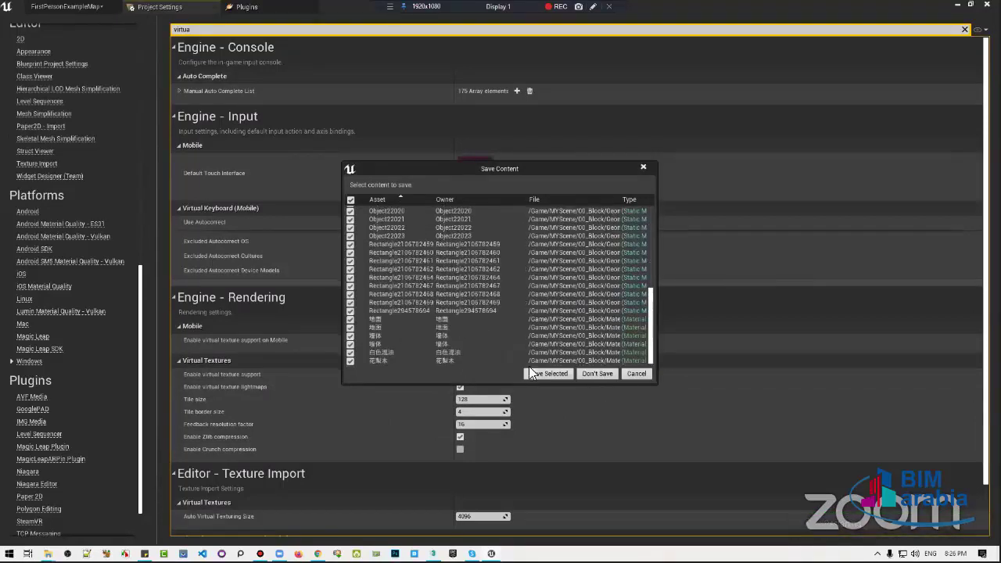
{"action": "left_click", "coordinate": [548, 374]}
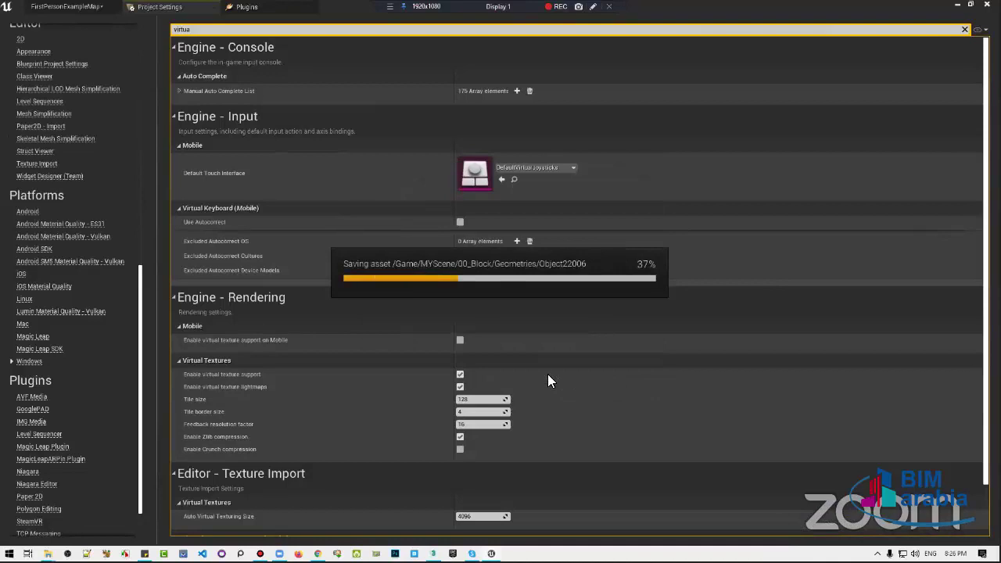
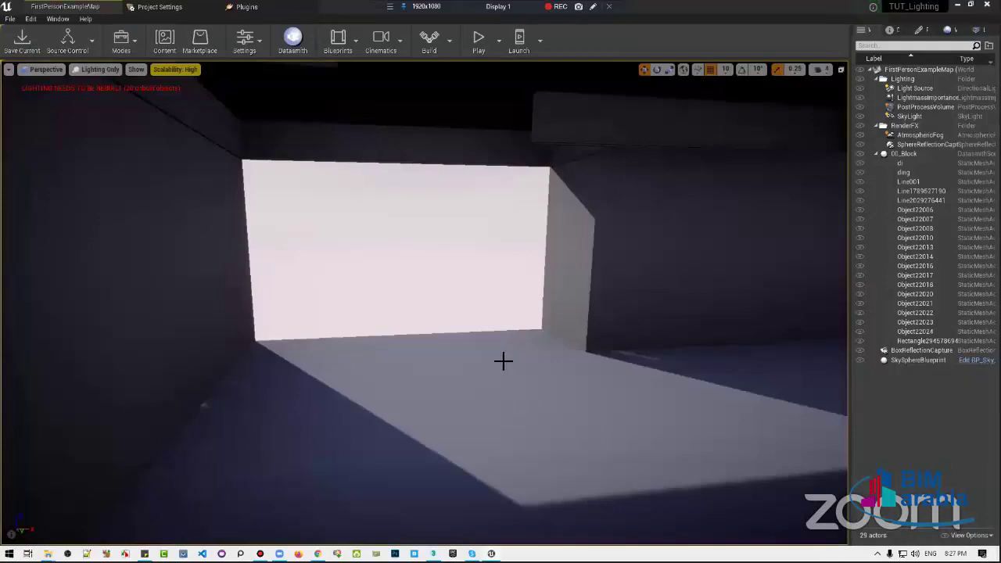
Search the plugin list for 'gpu' to confirm GPU Lightmass is enabled, then close it
{"action": "right_click_drag", "start_coordinate": [526, 377], "coordinate": [530, 375]}
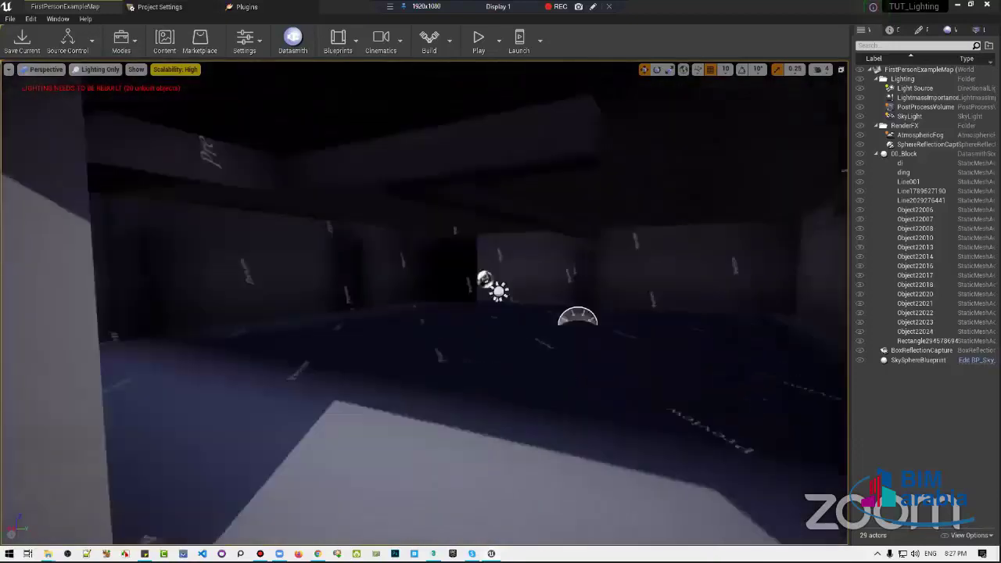
{"action": "left_click_drag", "start_coordinate": [529, 376], "coordinate": [529, 375]}
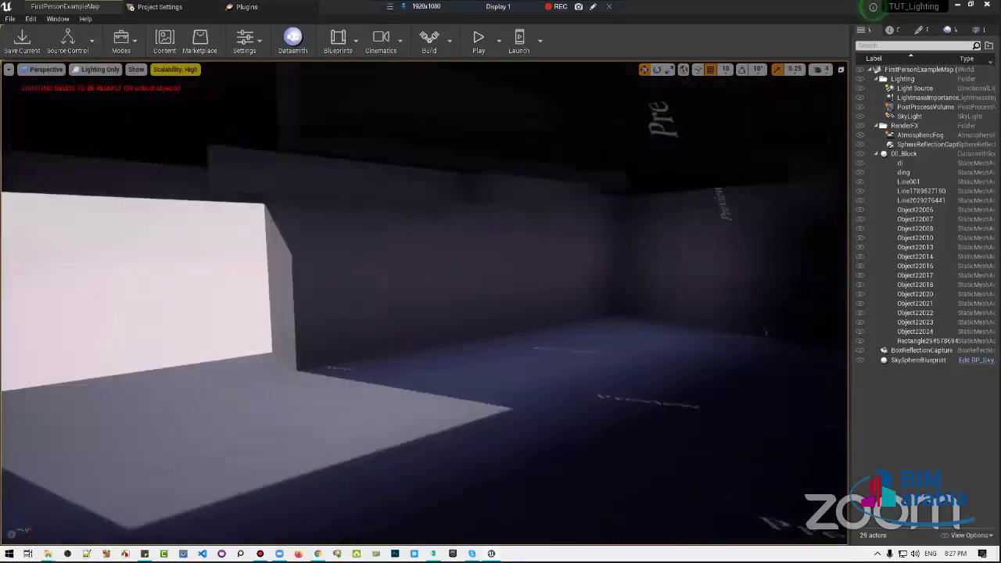
{"action": "right_click_drag", "start_coordinate": [530, 375], "coordinate": [526, 377]}
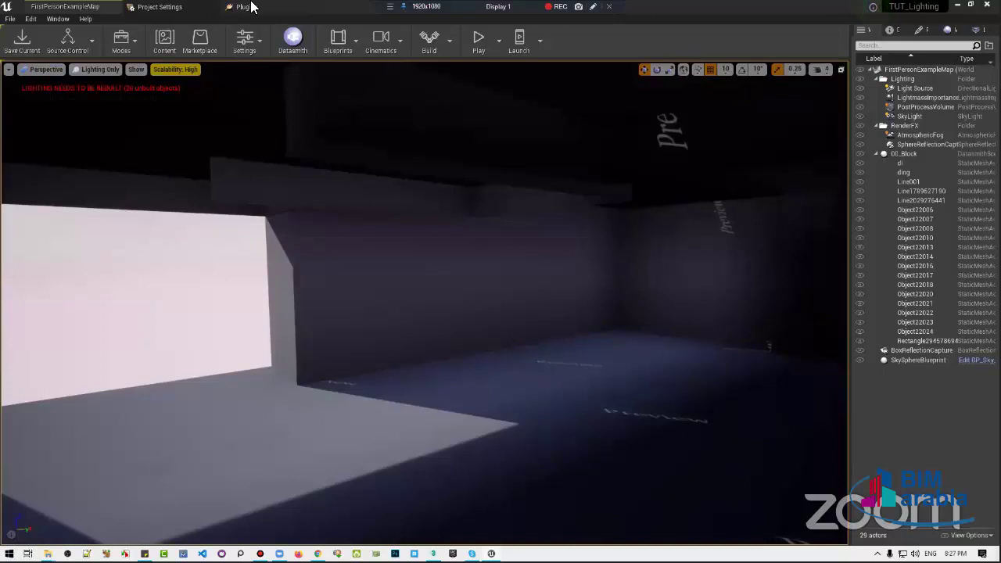
{"action": "left_click", "coordinate": [256, 7]}
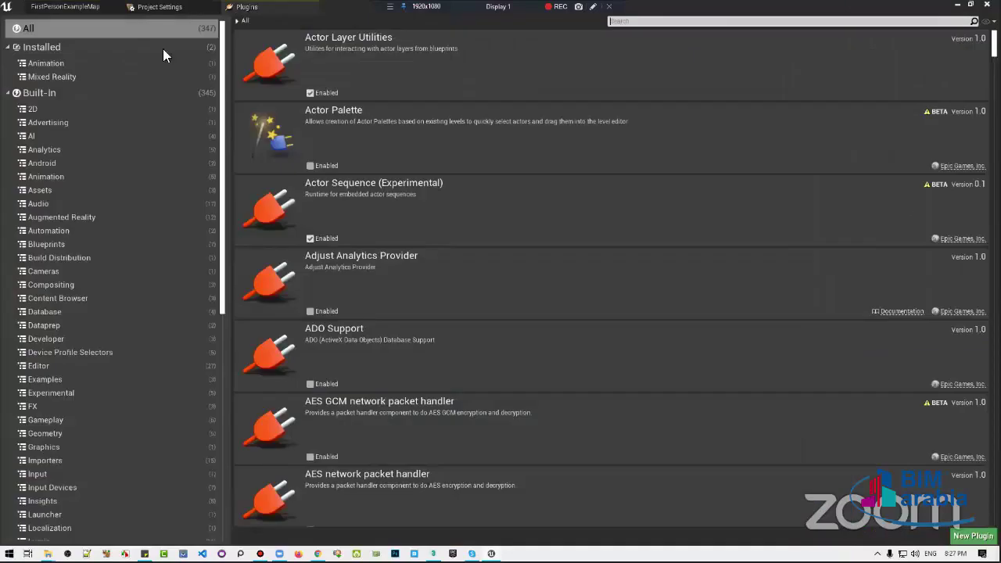
{"action": "type", "text": "gpu"}
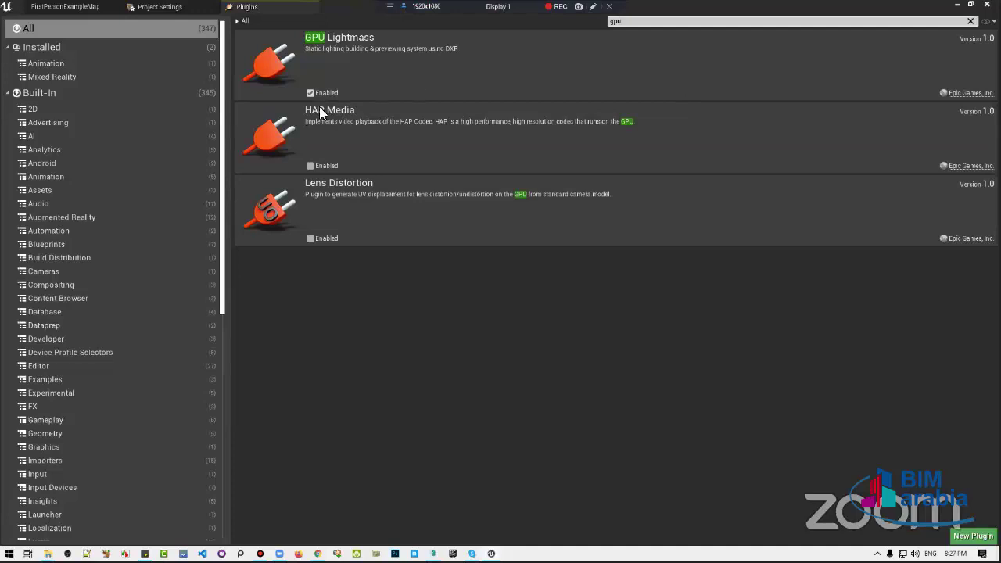
{"action": "left_click", "coordinate": [268, 6]}
Search Project Settings for 'raytra' to check ray tracing, then search 'virtu'
{"action": "left_click", "coordinate": [275, 30]}
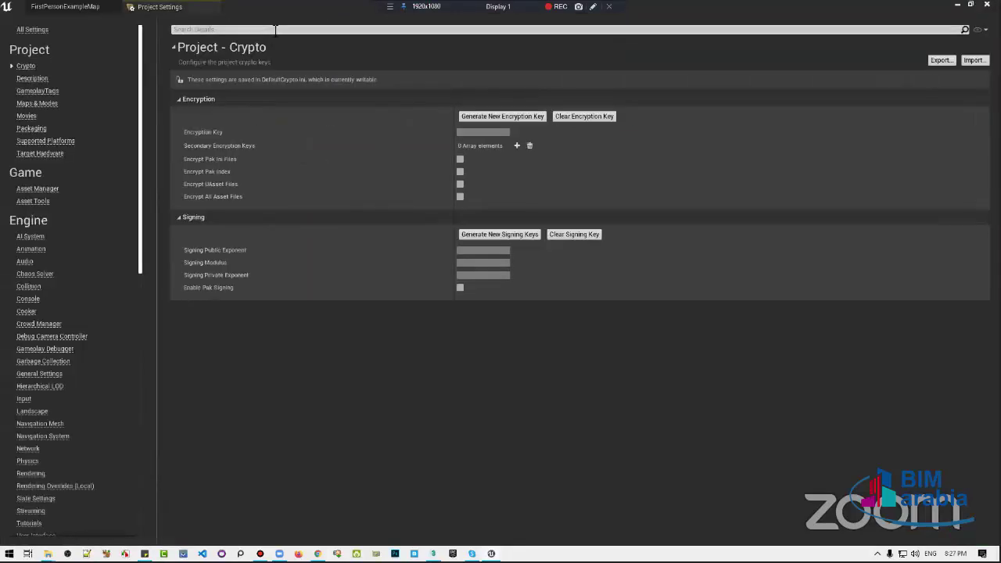
{"action": "type", "text": "raytra"}
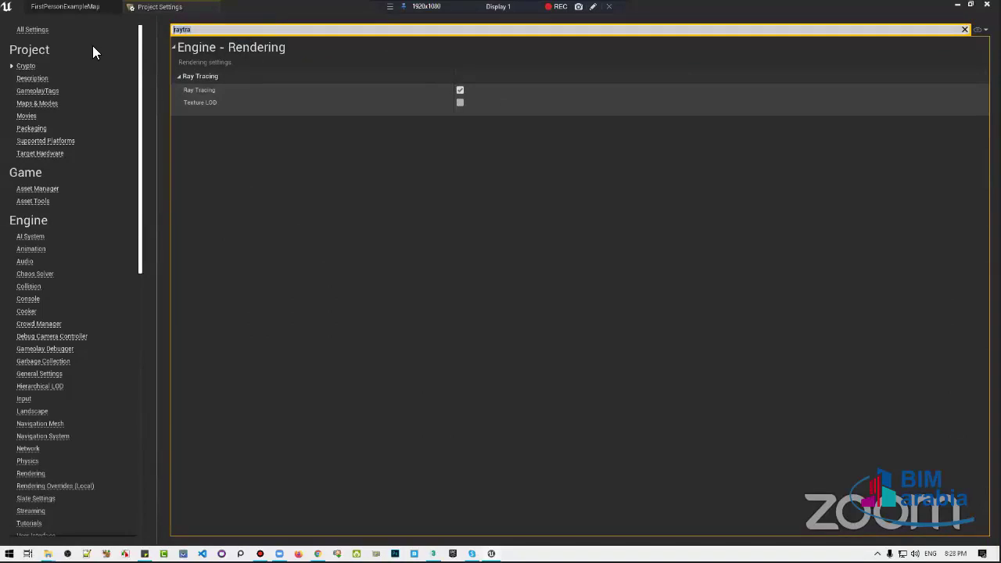
{"action": "key", "text": "BackSpace"}
{"action": "type", "text": "virtu"}
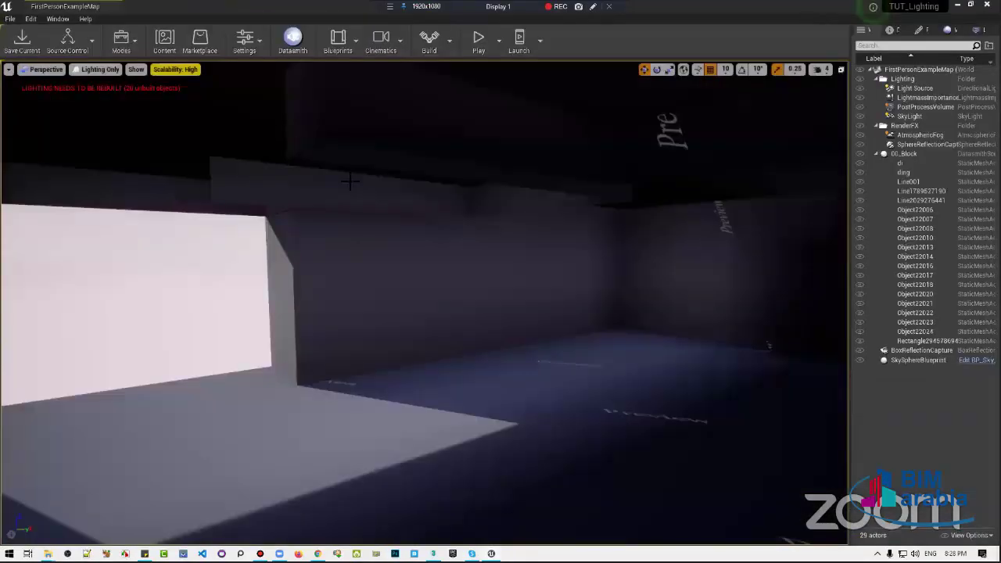
Open the GPU Lightmass settings from the Build options dropdown
{"action": "right_click_drag", "start_coordinate": [440, 334], "coordinate": [440, 334]}
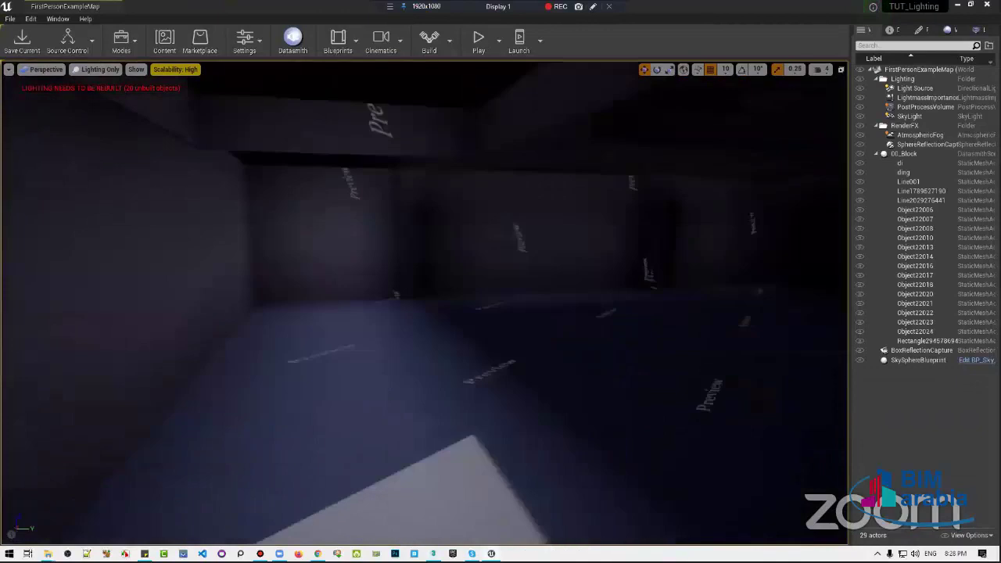
{"action": "scroll", "coordinate": [425, 302], "scroll_direction": "down", "scroll_amount": 5}
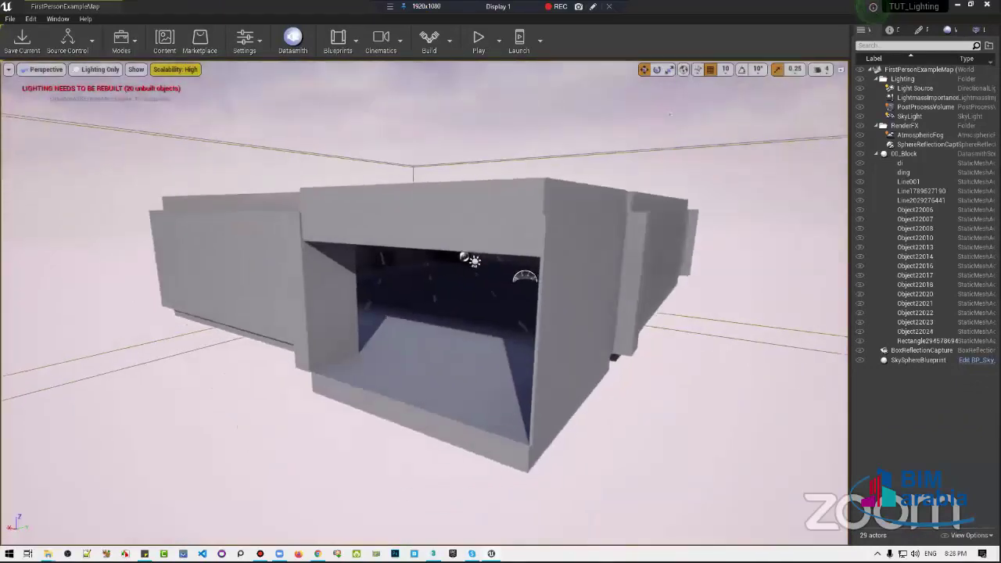
{"action": "scroll", "coordinate": [425, 302], "scroll_direction": "up", "scroll_amount": 5}
{"action": "right_click_drag", "start_coordinate": [441, 334], "coordinate": [469, 329]}
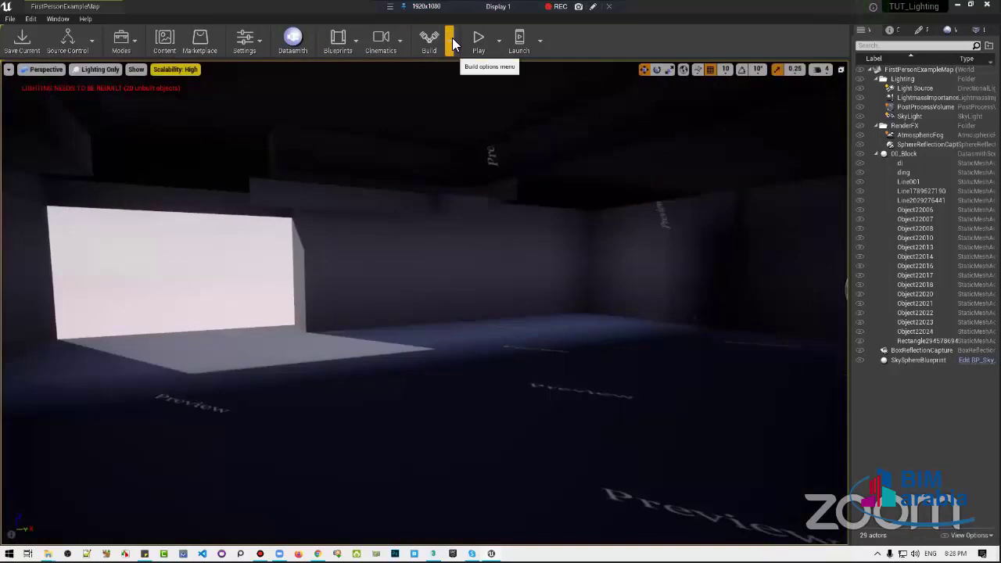
{"action": "left_click", "coordinate": [446, 45]}
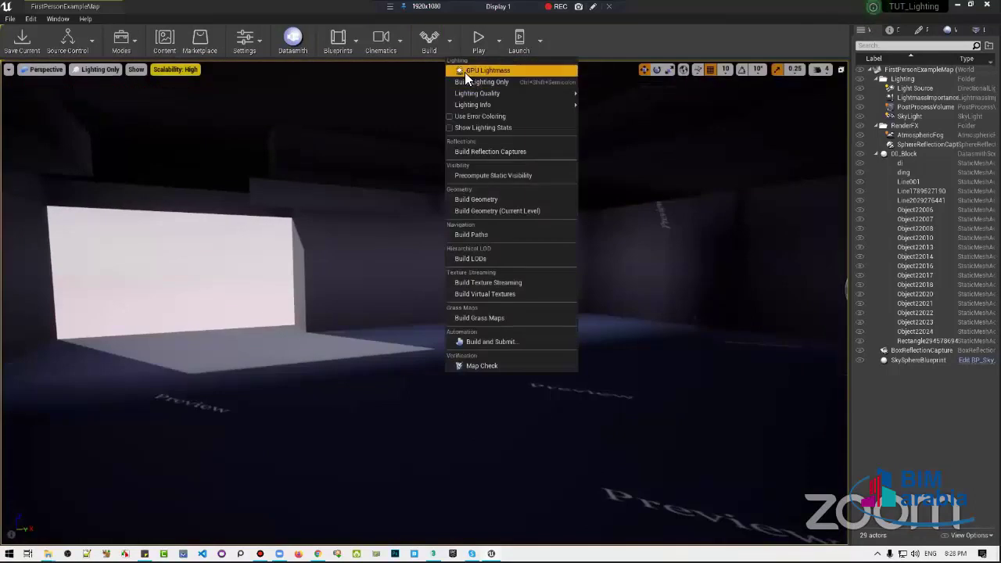
{"action": "left_click", "coordinate": [505, 72]}
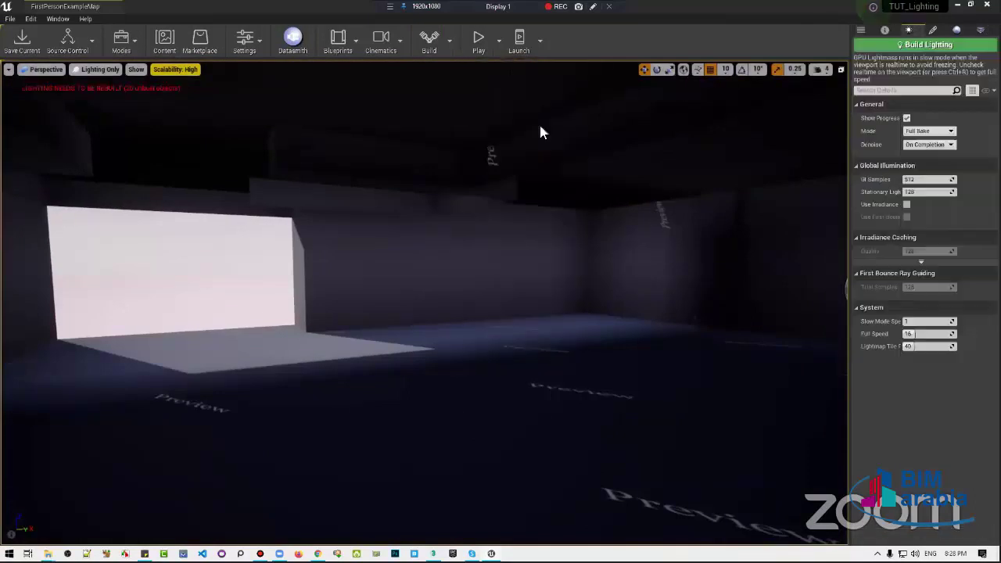
Float and resize the GPU Lightmass panel, then dock it beside the viewport
{"action": "mouse_move", "coordinate": [752, 99]}
{"action": "left_mouse_down"}
{"action": "mouse_move", "coordinate": [281, 142]}
{"action": "mouse_move", "coordinate": [119, 177]}
{"action": "left_mouse_up"}
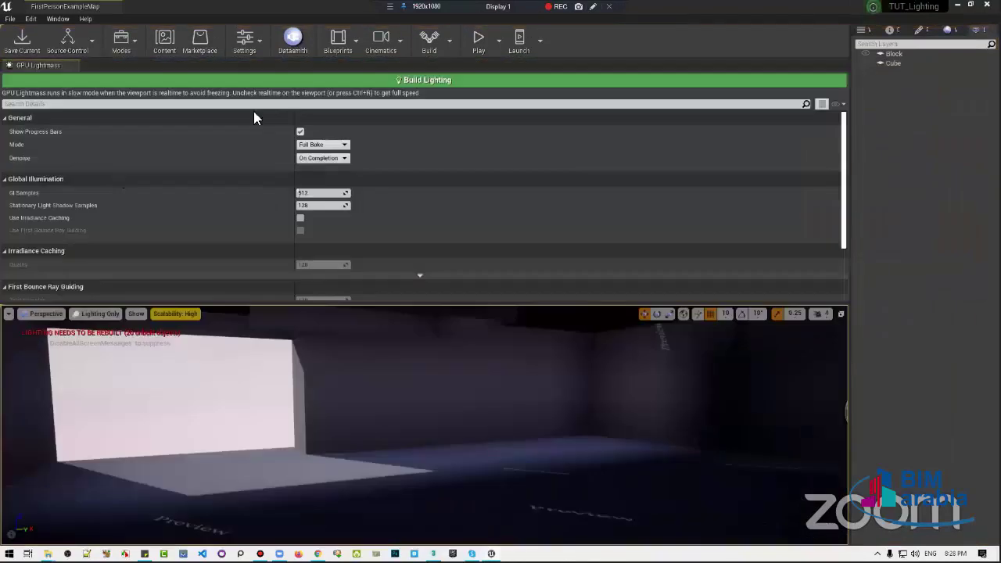
{"action": "left_click_drag", "start_coordinate": [36, 63], "coordinate": [352, 159]}
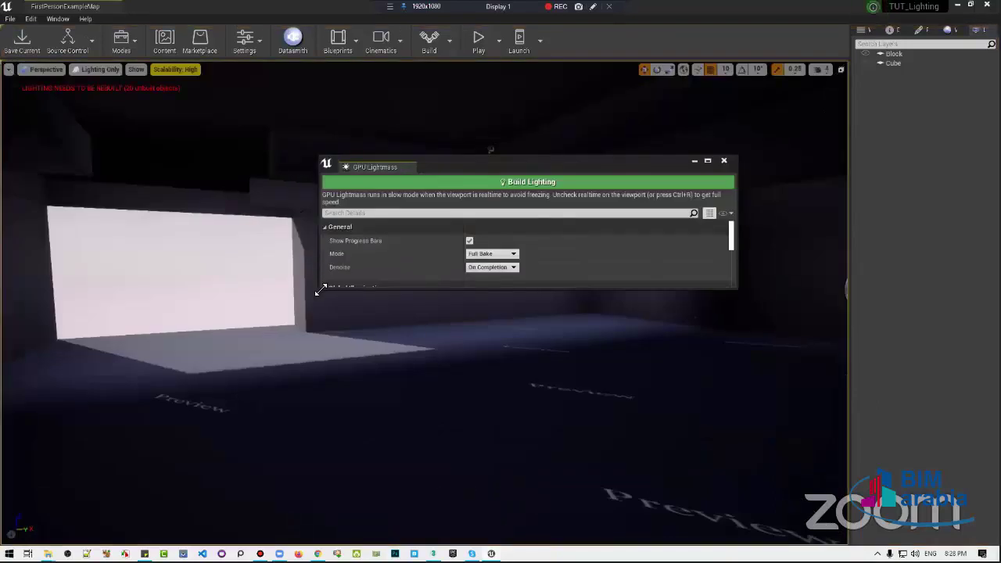
{"action": "left_click_drag", "start_coordinate": [321, 288], "coordinate": [577, 481]}
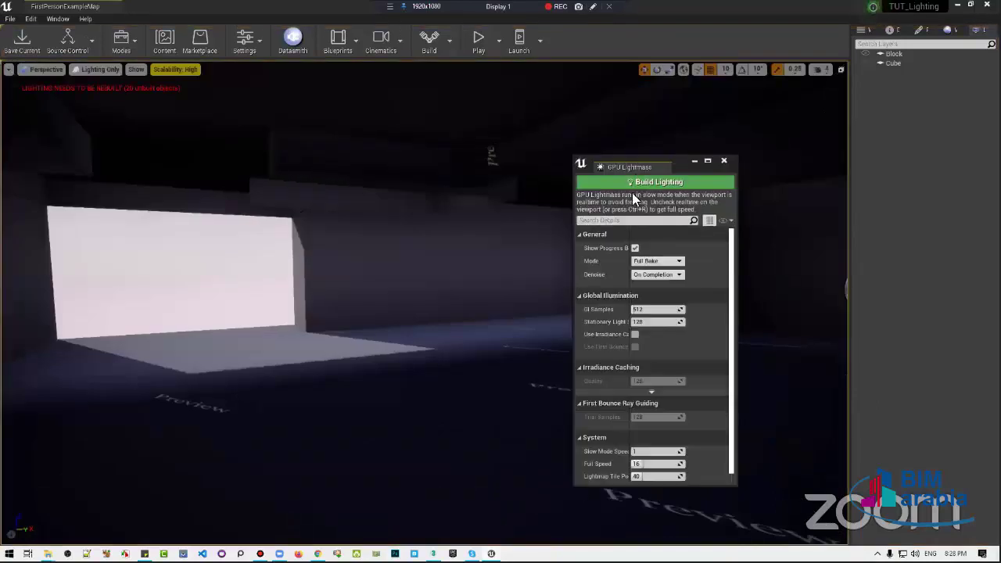
{"action": "mouse_move", "coordinate": [640, 166]}
{"action": "left_mouse_down"}
{"action": "mouse_move", "coordinate": [932, 85]}
{"action": "mouse_move", "coordinate": [932, 28]}
{"action": "left_mouse_up"}
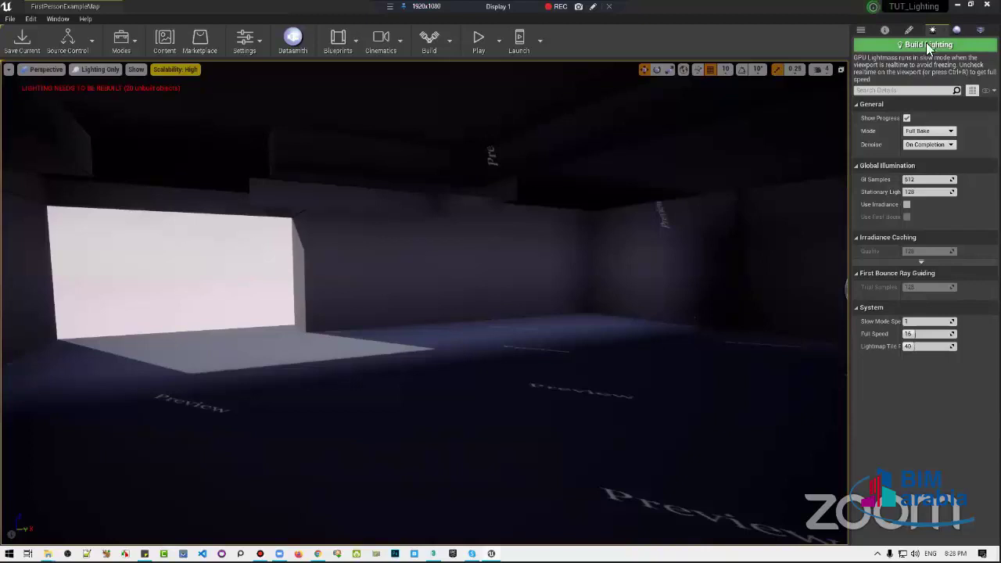
Change GPU Lightmass GI Samples from 512 to 32, then return to the World Outliner
{"action": "left_click", "coordinate": [856, 165]}
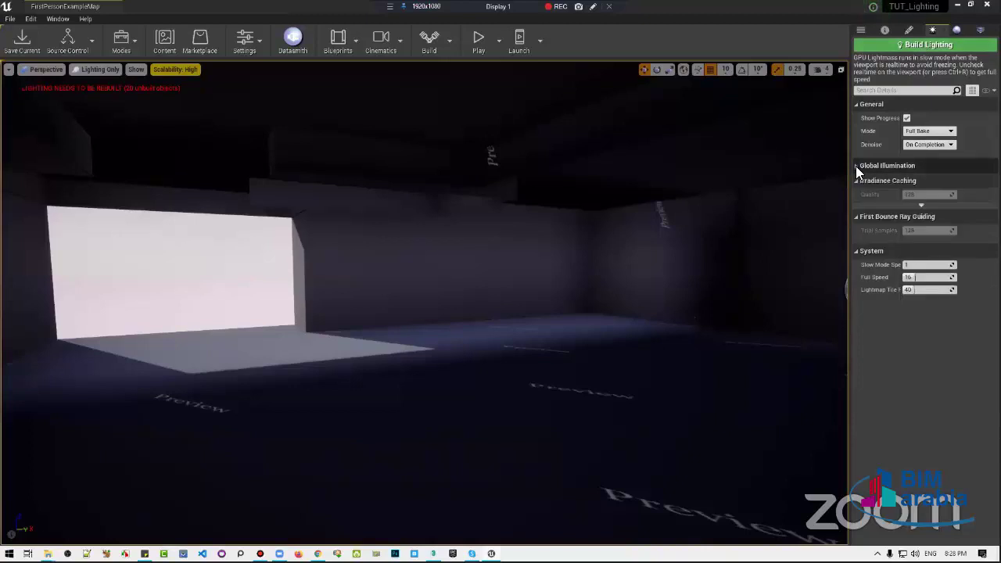
{"action": "left_click", "coordinate": [856, 165]}
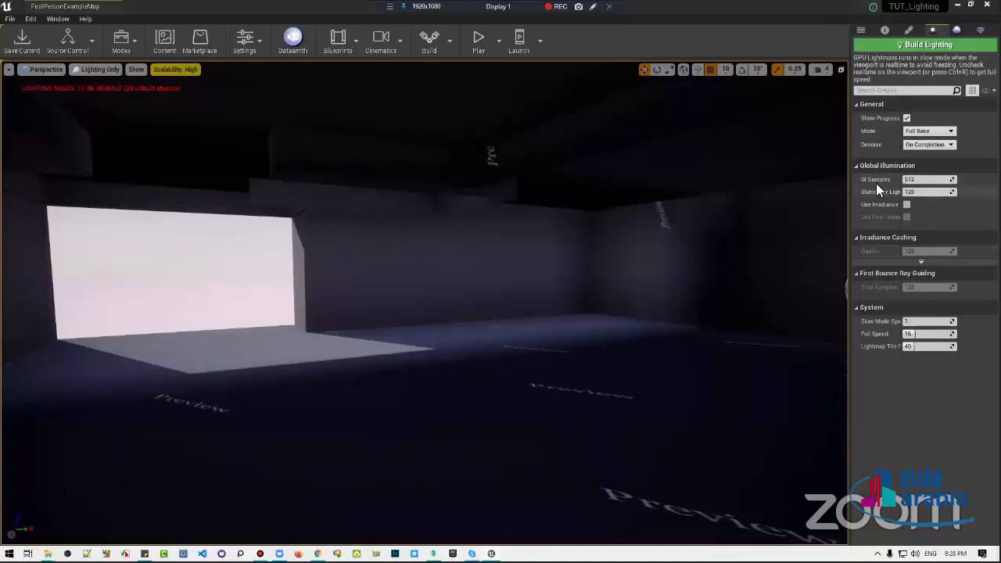
{"action": "mouse_move", "coordinate": [880, 186]}
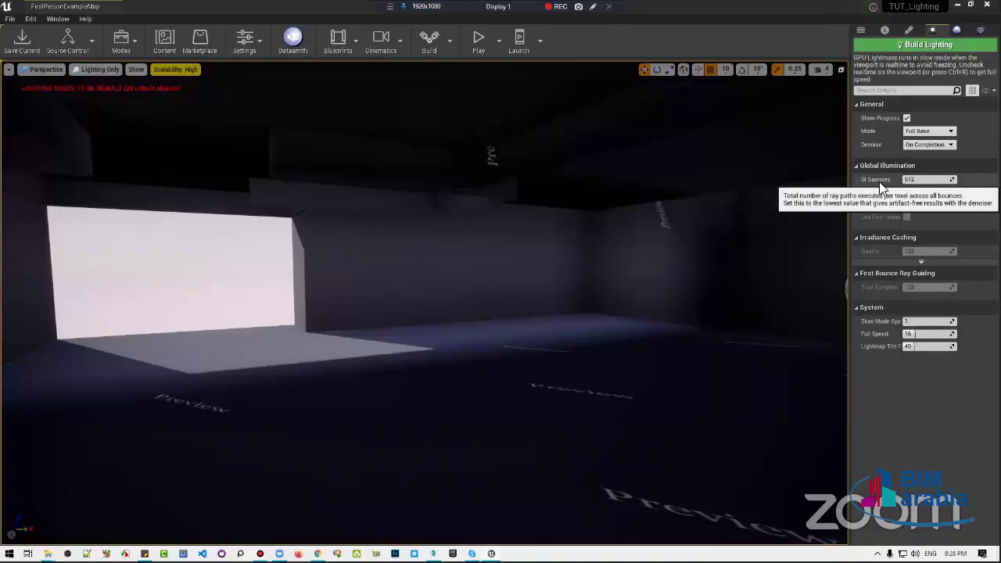
{"action": "left_click", "coordinate": [920, 180]}
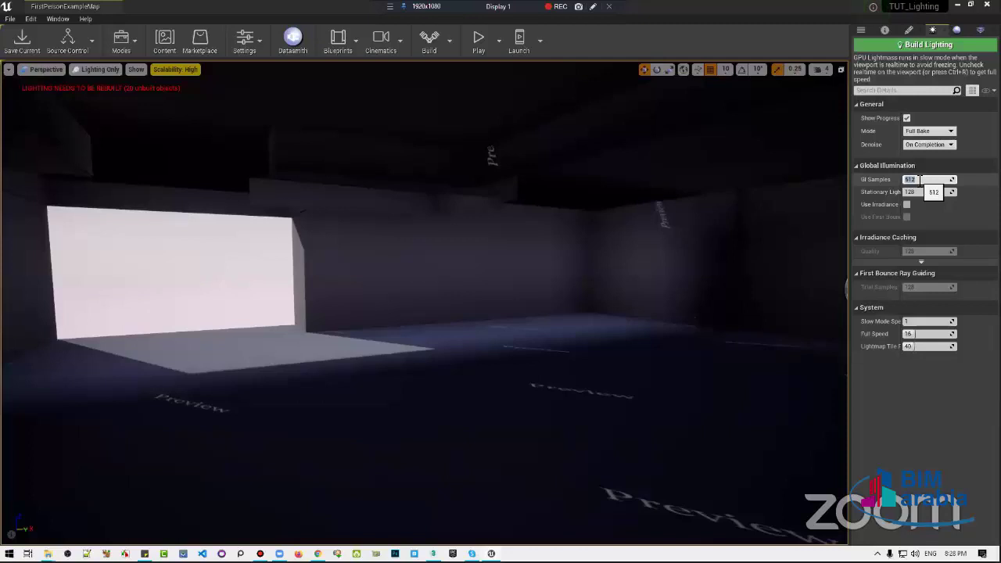
{"action": "type", "text": "32"}
{"action": "key", "text": "Return"}
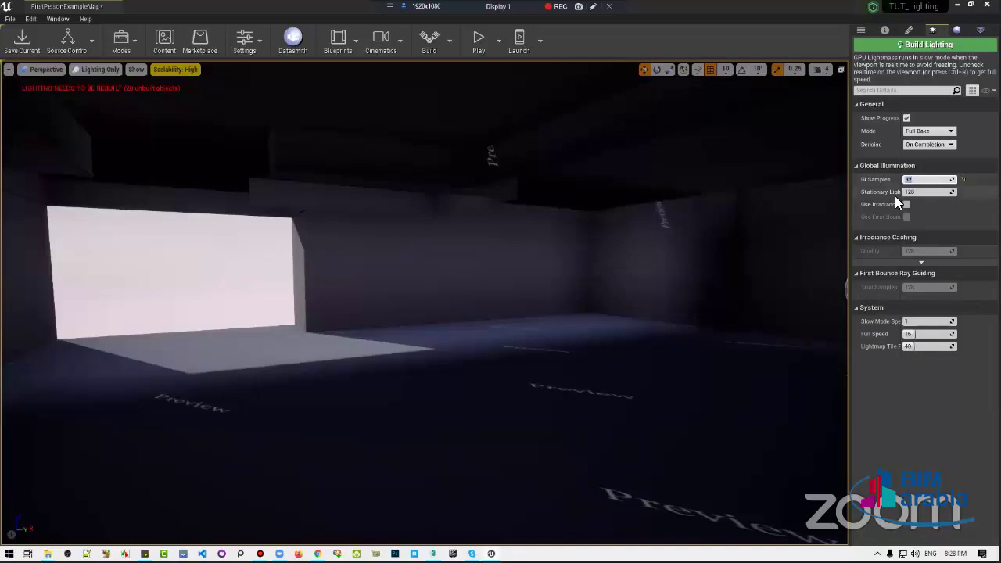
{"action": "mouse_move", "coordinate": [901, 194]}
{"action": "left_mouse_down"}
{"action": "mouse_move", "coordinate": [948, 192]}
{"action": "mouse_move", "coordinate": [909, 192]}
{"action": "left_mouse_up"}
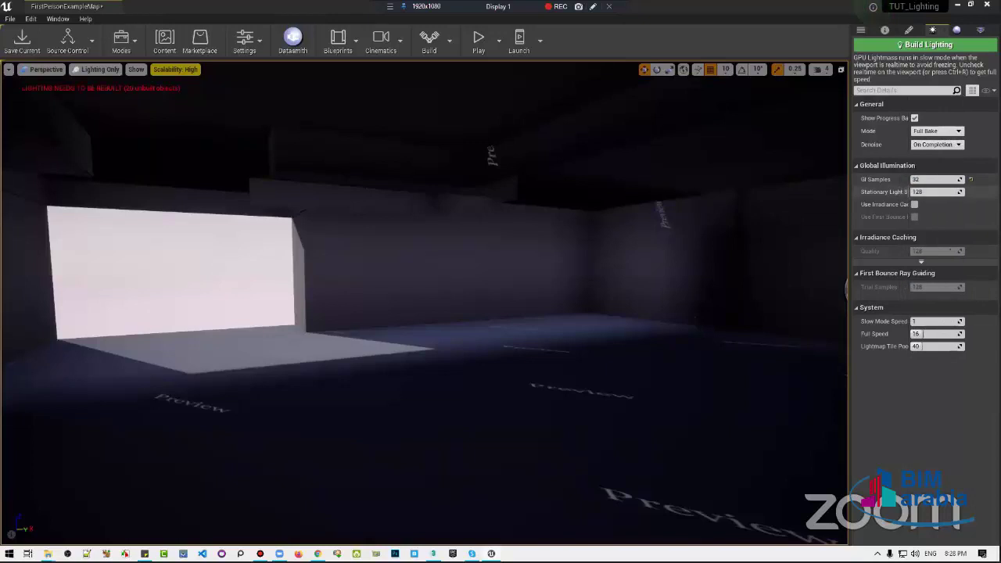
{"action": "left_click", "coordinate": [860, 31]}
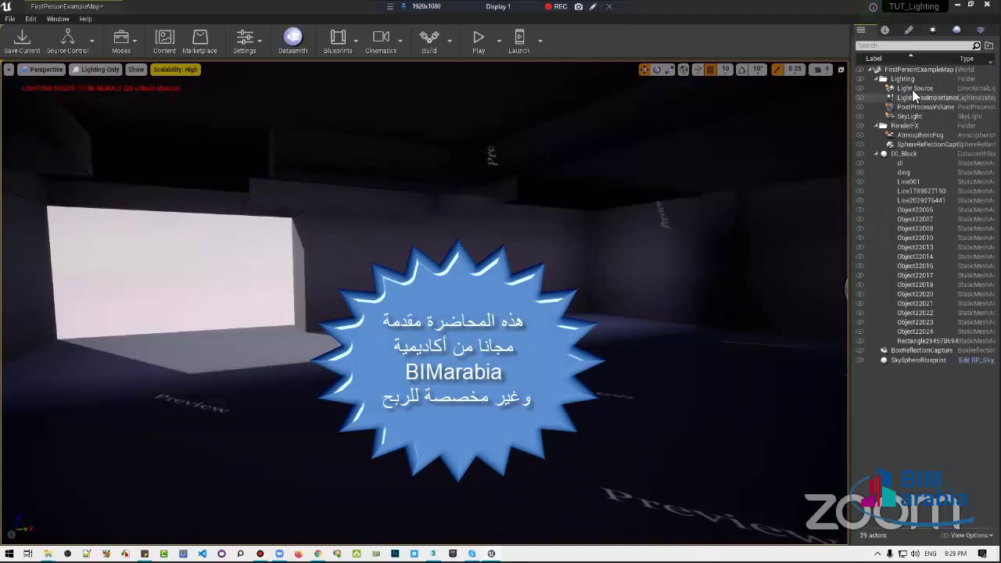
Select the Light Source and view its Details: Stationary mobility, 2.75 lux intensity
{"action": "left_click", "coordinate": [912, 90]}
{"action": "left_click", "coordinate": [886, 29]}
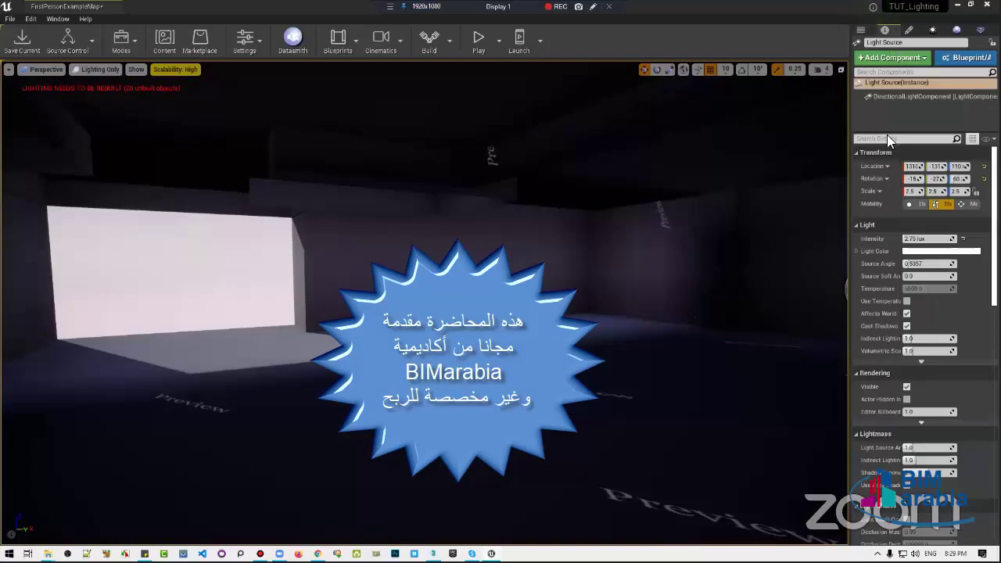
{"action": "left_click", "coordinate": [912, 203]}
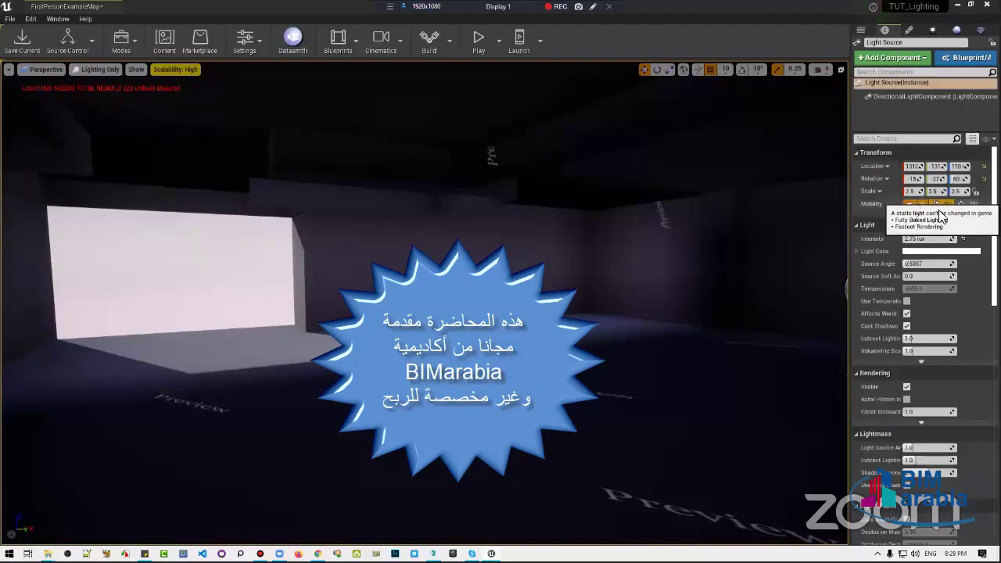
{"action": "left_click", "coordinate": [963, 204]}
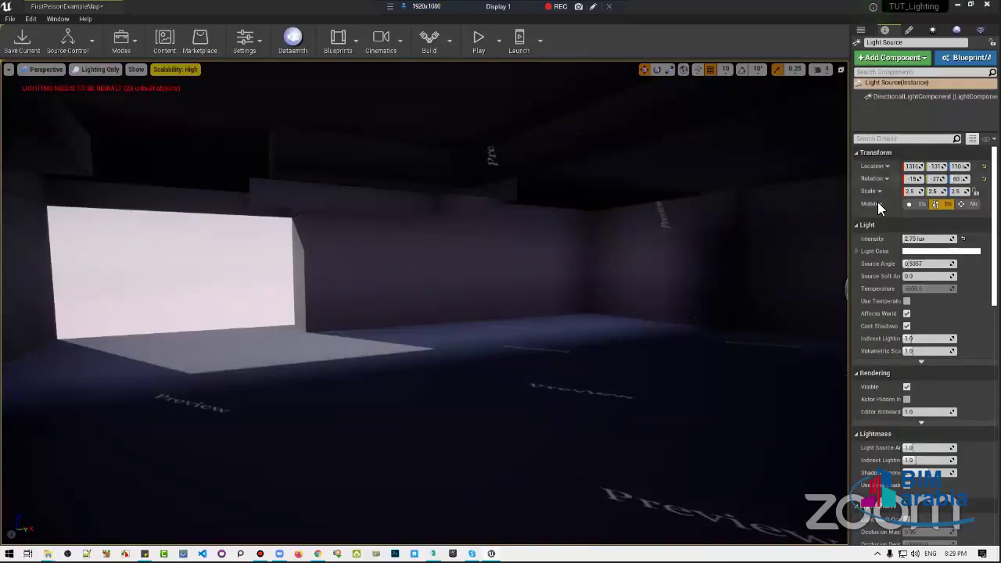
{"action": "left_click", "coordinate": [596, 17]}
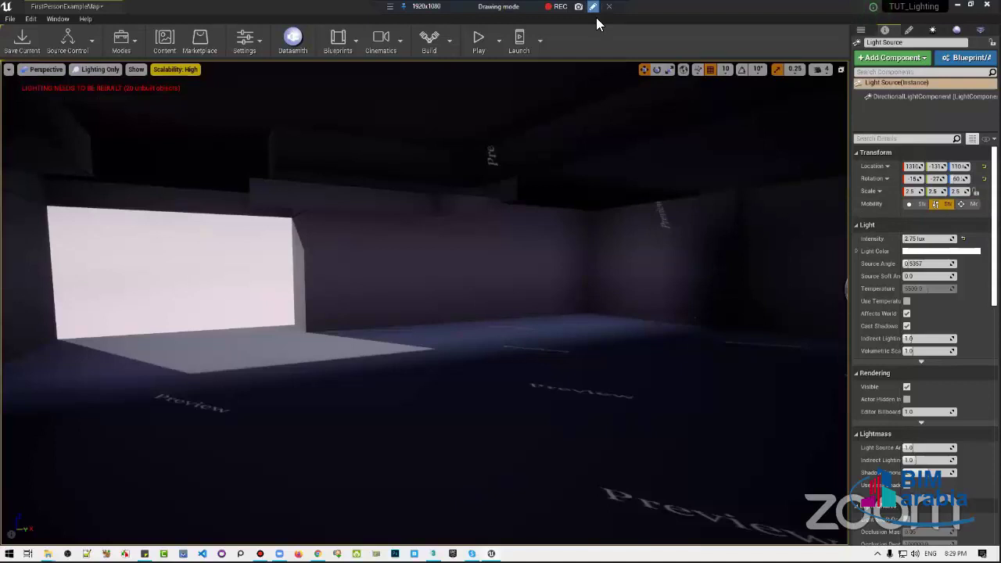
{"action": "left_click", "coordinate": [594, 11]}
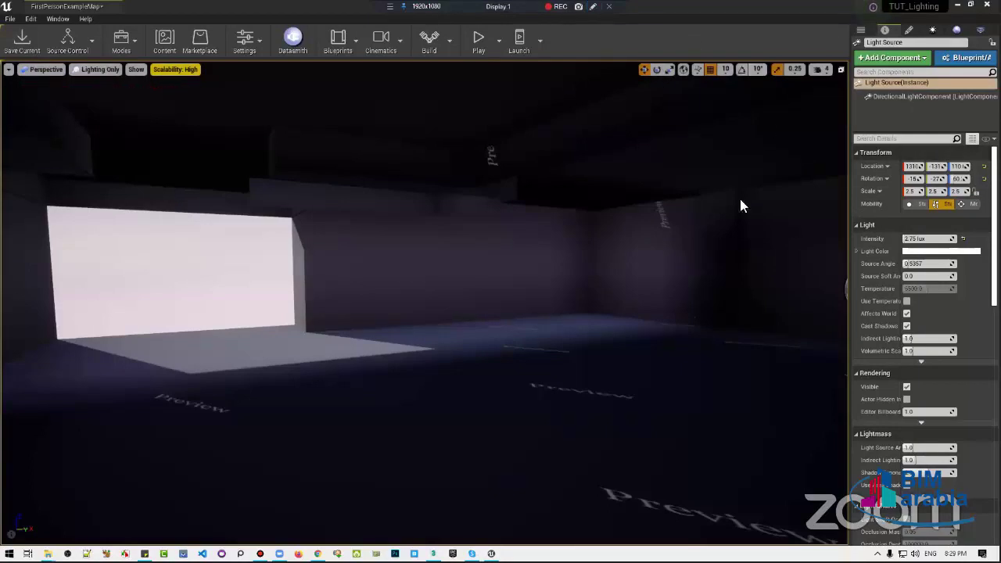
{"action": "left_click", "coordinate": [592, 7]}
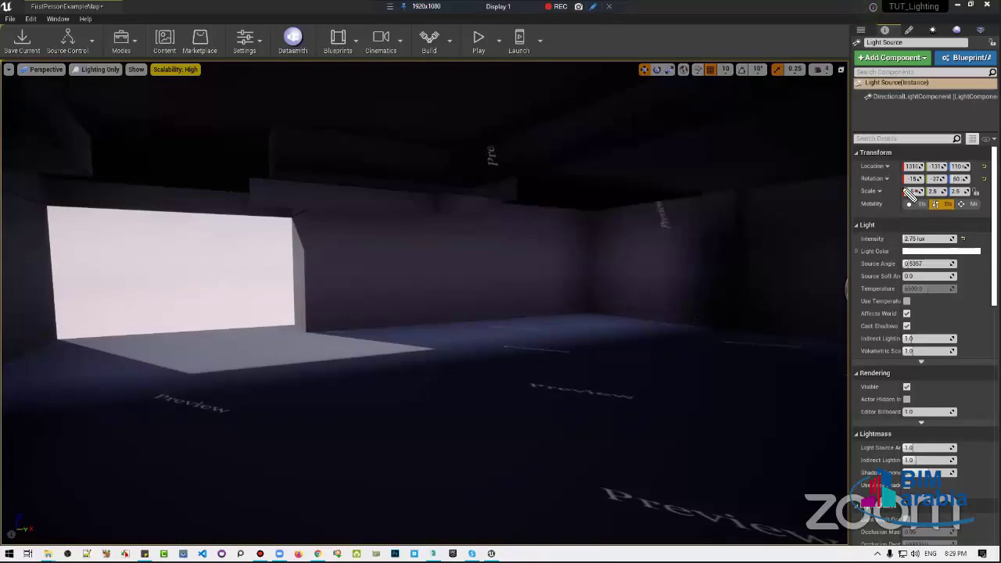
{"action": "left_click_drag", "start_coordinate": [917, 196], "coordinate": [716, 207]}
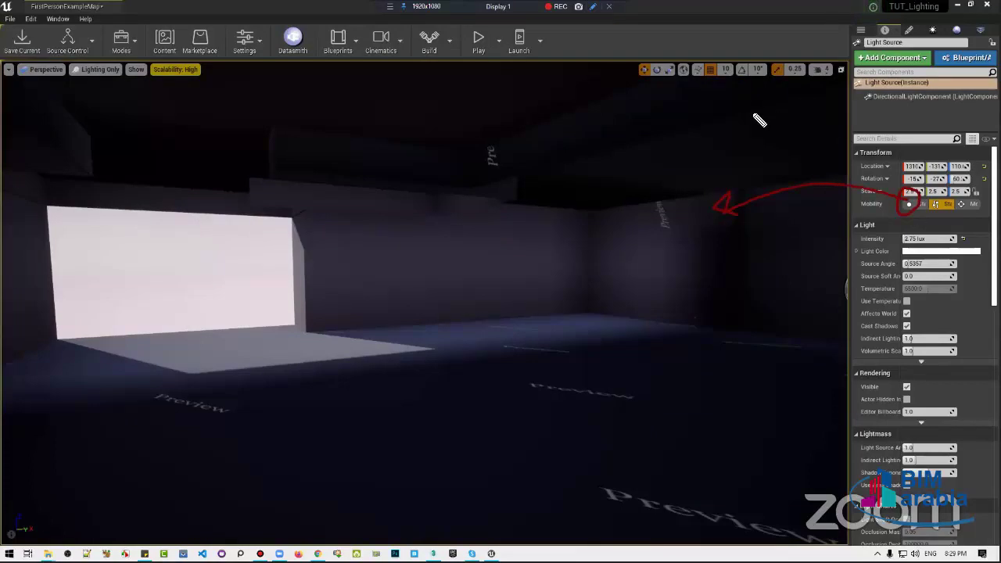
{"action": "left_click_drag", "start_coordinate": [441, 270], "coordinate": [451, 275]}
{"action": "left_click_drag", "start_coordinate": [377, 338], "coordinate": [474, 333]}
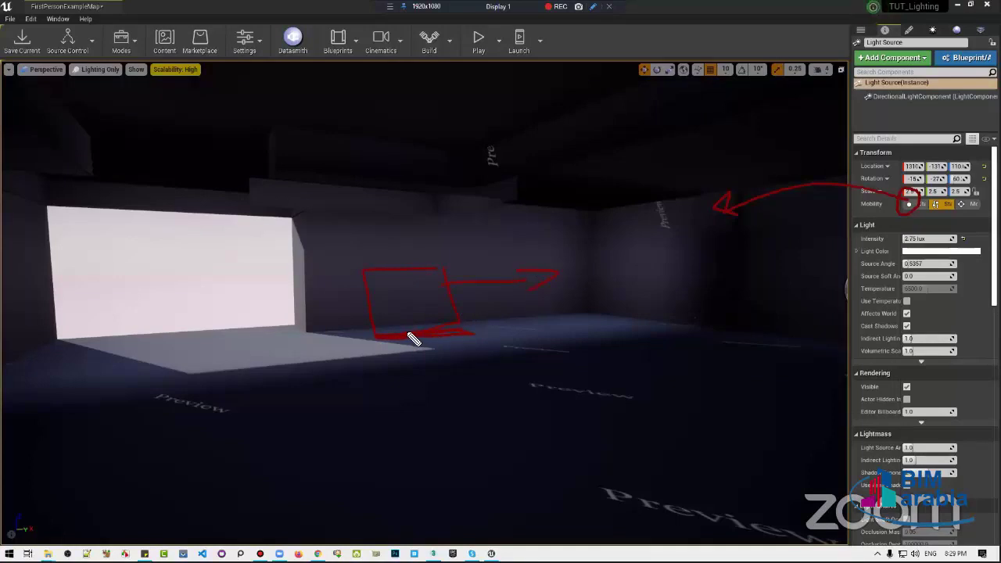
{"action": "left_click_drag", "start_coordinate": [479, 405], "coordinate": [545, 268]}
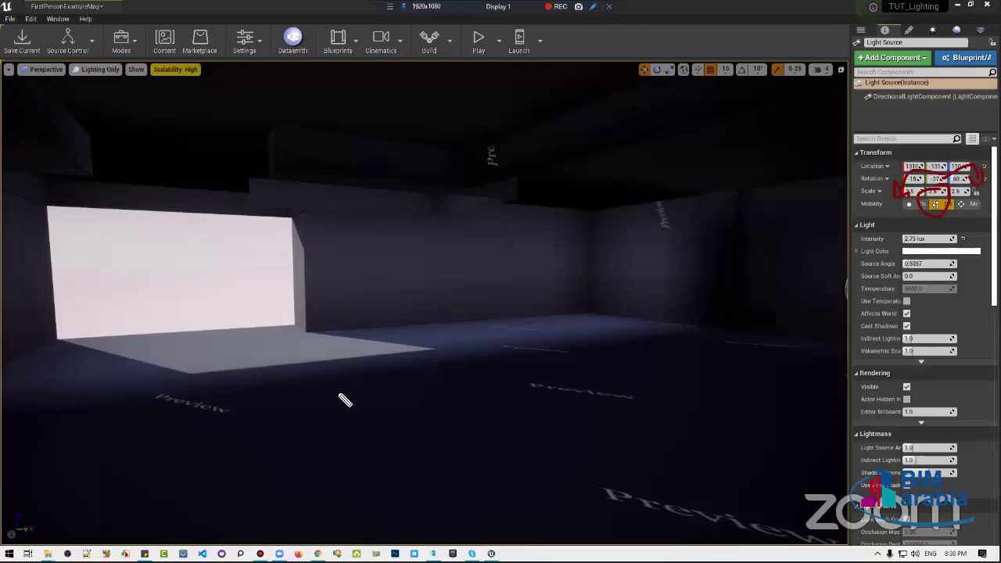
{"action": "left_click_drag", "start_coordinate": [350, 375], "coordinate": [382, 386]}
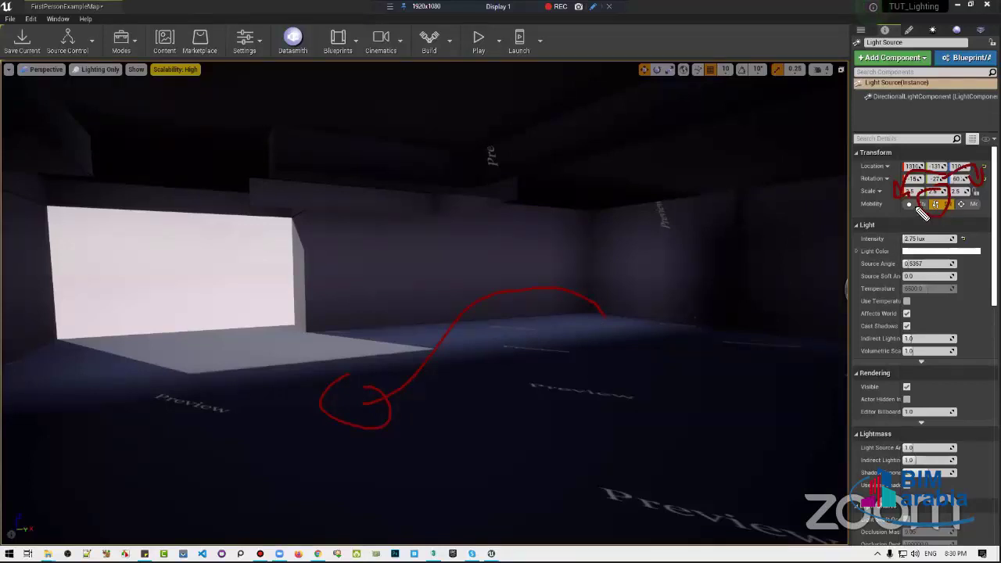
{"action": "left_click_drag", "start_coordinate": [860, 179], "coordinate": [466, 270]}
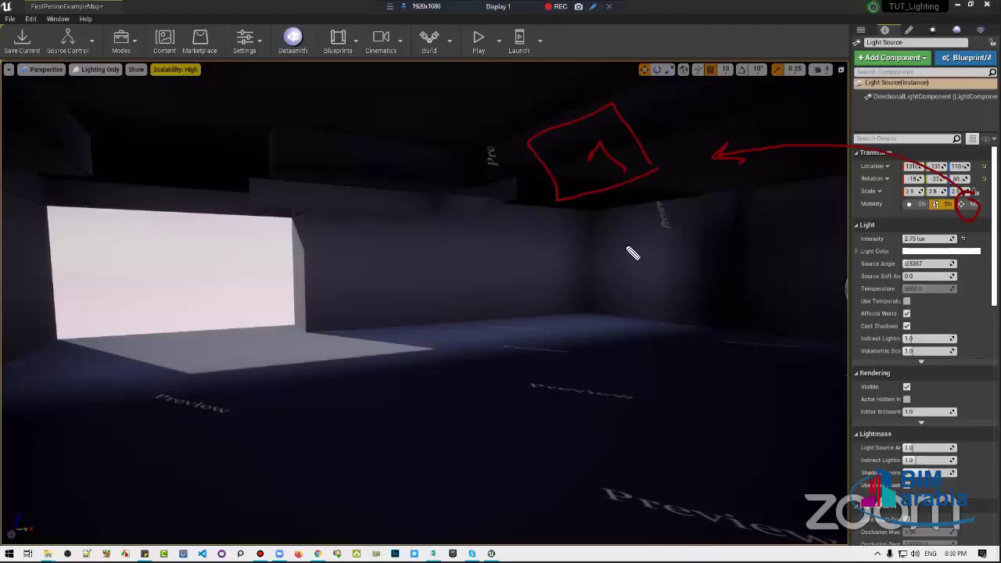
{"action": "left_click_drag", "start_coordinate": [443, 204], "coordinate": [354, 258]}
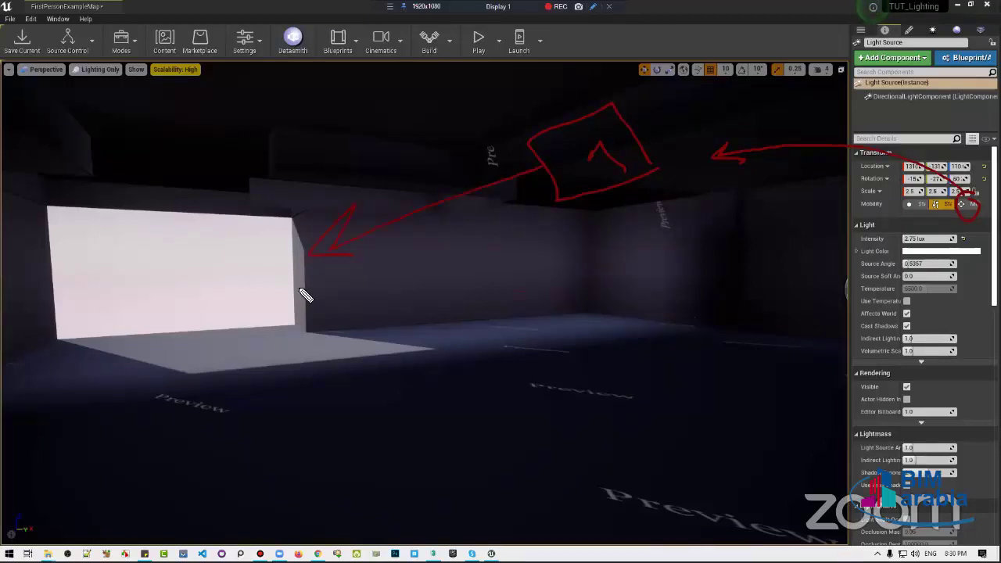
{"action": "left_click_drag", "start_coordinate": [246, 145], "coordinate": [243, 111]}
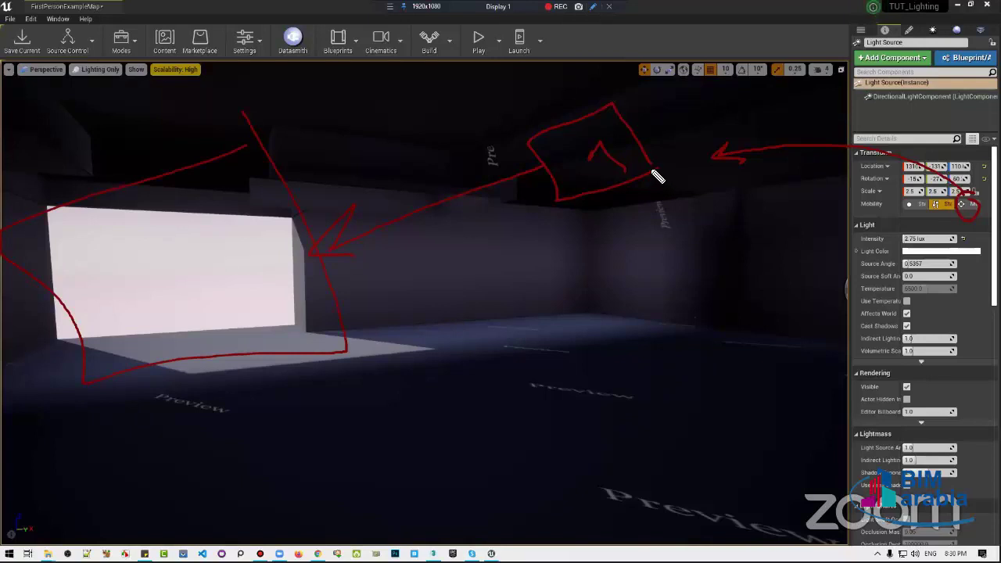
{"action": "mouse_move", "coordinate": [499, 344]}
{"action": "left_mouse_down"}
{"action": "mouse_move", "coordinate": [463, 357]}
{"action": "mouse_move", "coordinate": [451, 254]}
{"action": "mouse_move", "coordinate": [614, 330]}
{"action": "mouse_move", "coordinate": [686, 288]}
{"action": "left_mouse_up"}
{"action": "left_click_drag", "start_coordinate": [677, 252], "coordinate": [728, 264]}
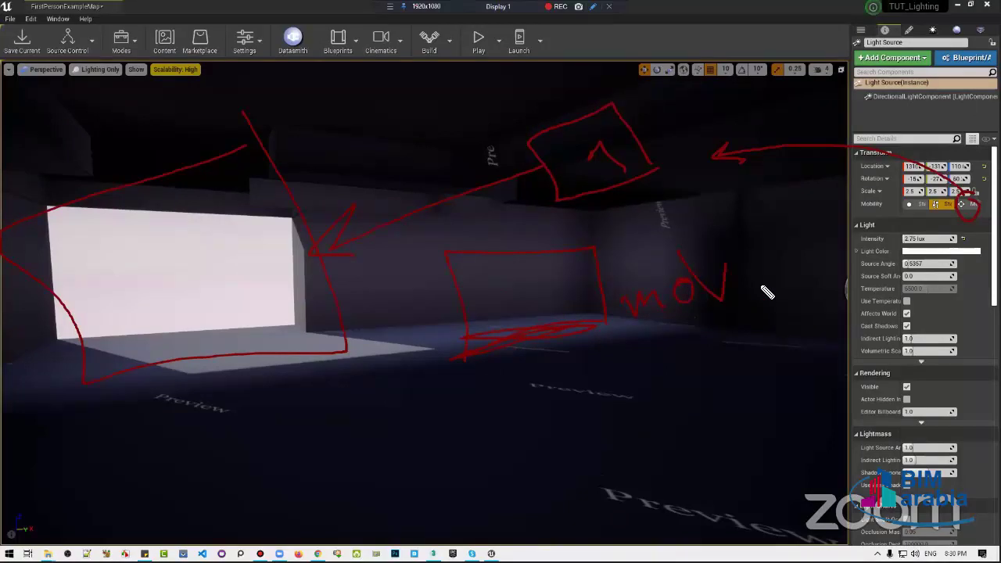
{"action": "left_click_drag", "start_coordinate": [746, 321], "coordinate": [704, 351]}
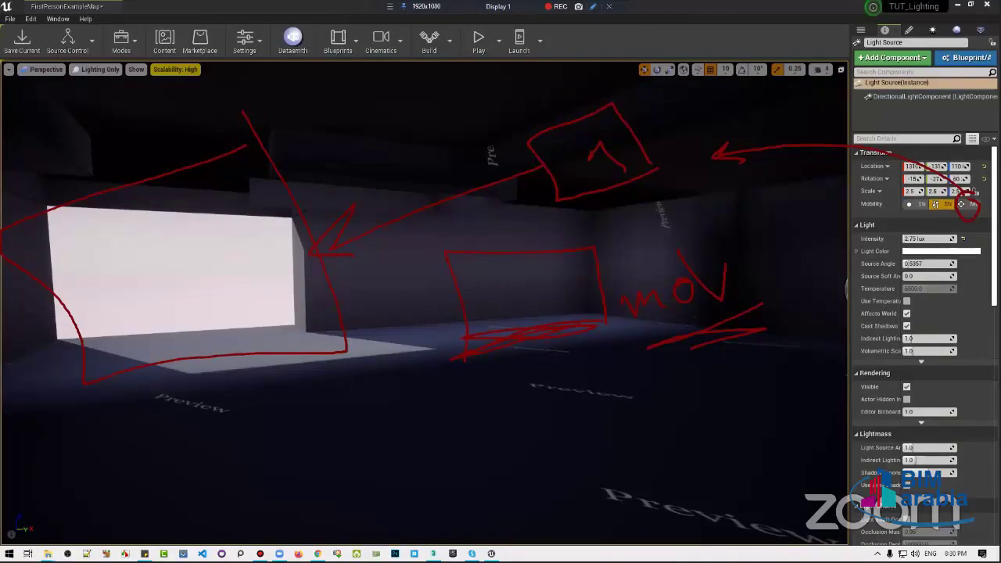
{"action": "key", "text": "e"}
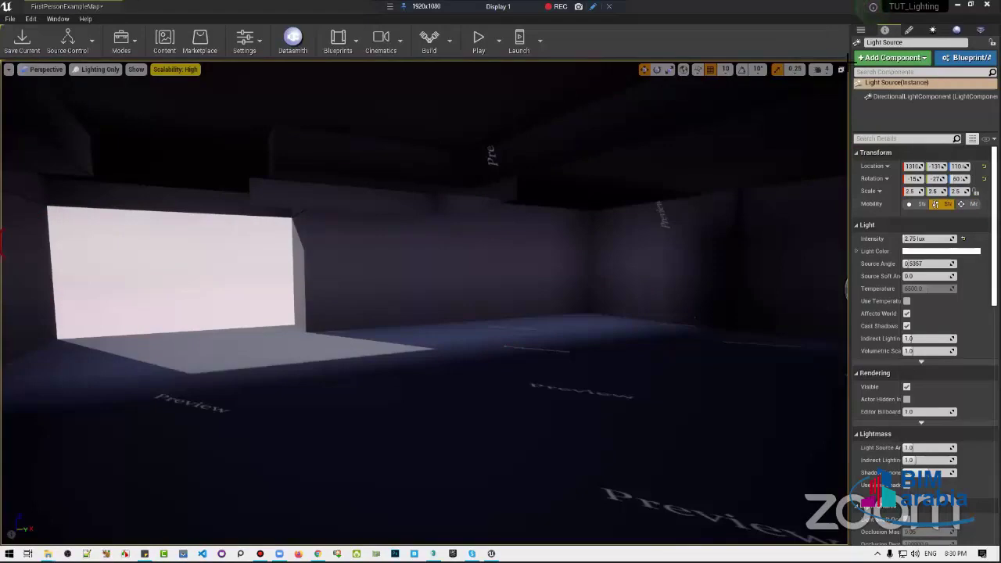
Bake the level's lighting with GPU Lightmass and fly toward the lit wall
{"action": "left_click", "coordinate": [932, 29]}
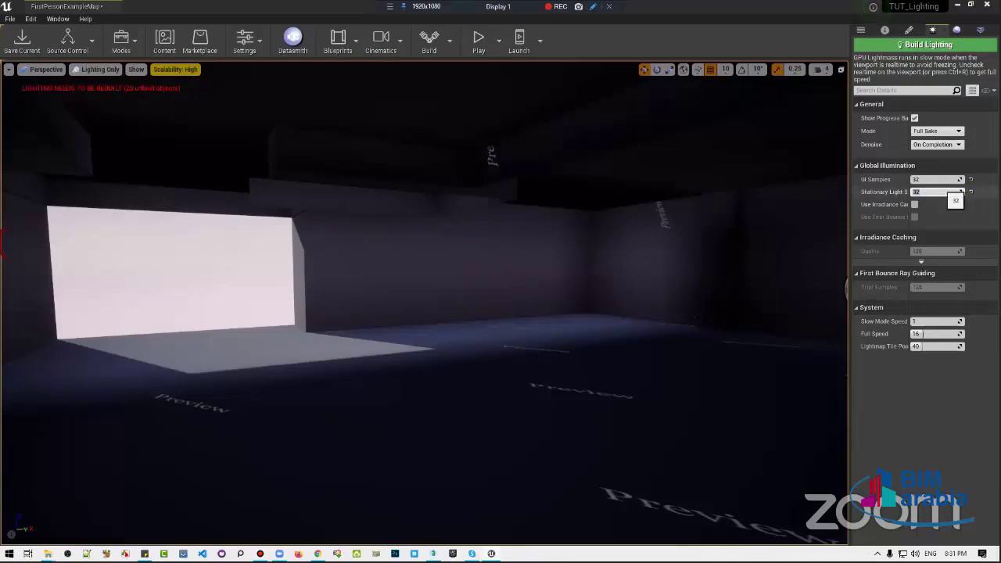
{"action": "left_click", "coordinate": [929, 45]}
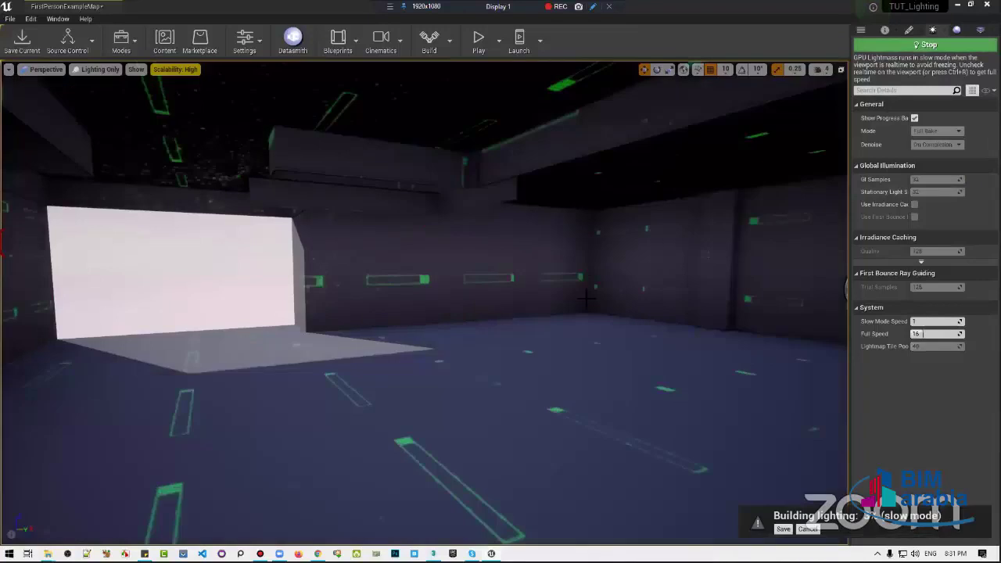
{"action": "mouse_move", "coordinate": [578, 271]}
{"action": "right_mouse_down"}
{"action": "mouse_move", "coordinate": [626, 258]}
{"action": "mouse_move", "coordinate": [704, 265]}
{"action": "mouse_move", "coordinate": [610, 265]}
{"action": "mouse_move", "coordinate": [500, 207]}
{"action": "right_mouse_up"}
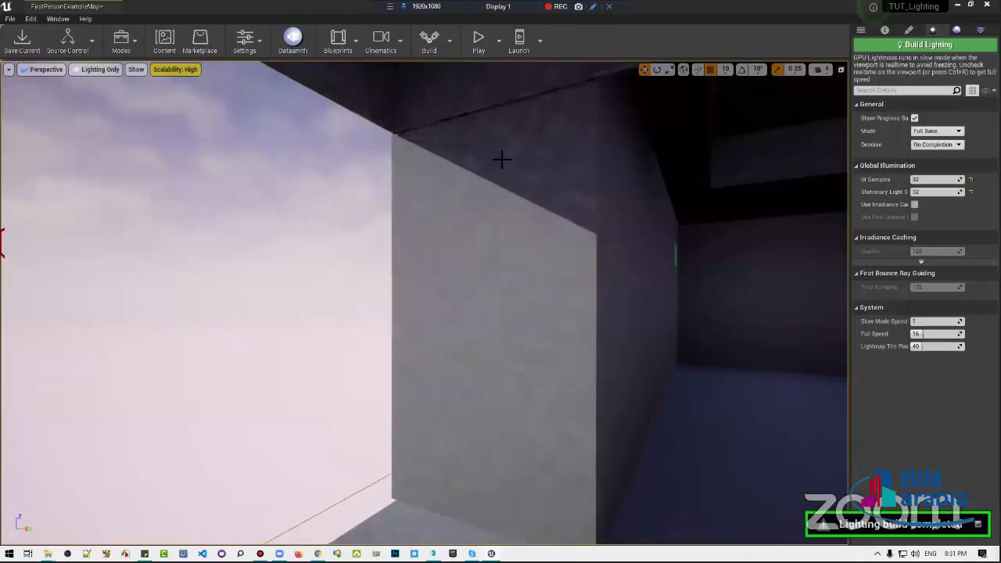
{"action": "right_click_drag", "start_coordinate": [540, 255], "coordinate": [469, 258]}
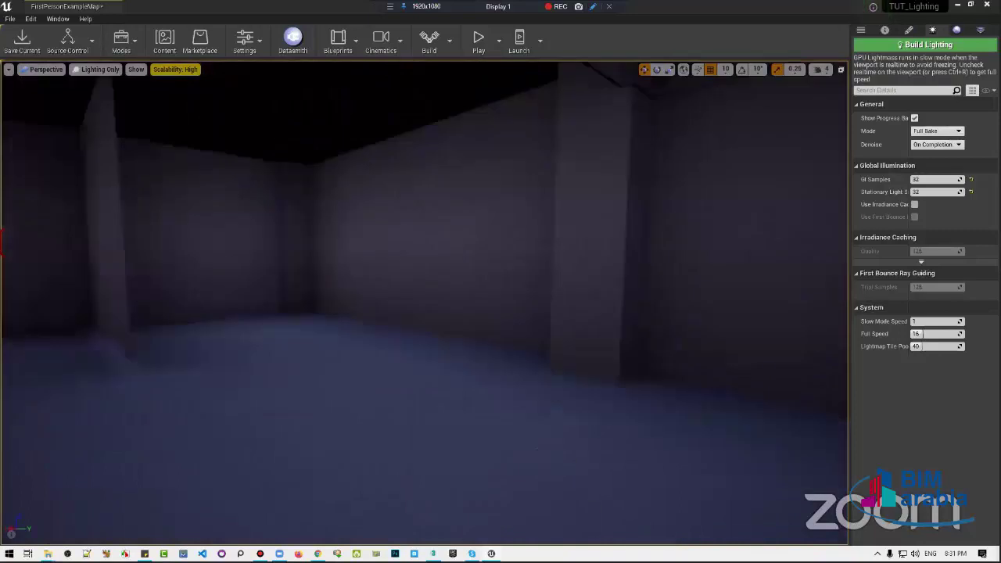
Compare Lit and Lighting Only views while flying through the rooms, then show Place Actors
{"action": "key", "text": "alt+4"}
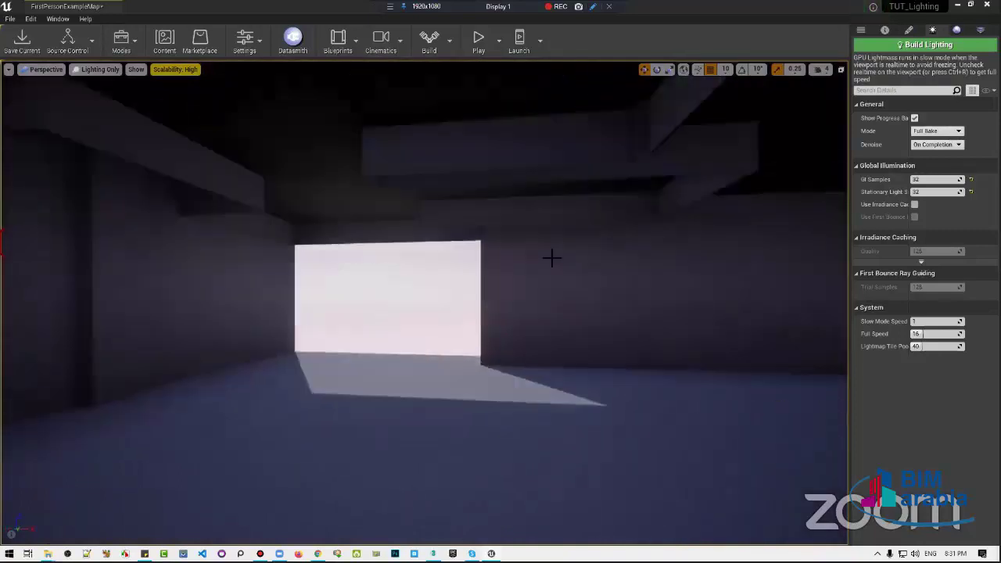
{"action": "right_click_drag", "start_coordinate": [552, 257], "coordinate": [552, 257]}
{"action": "right_click_drag", "start_coordinate": [469, 258], "coordinate": [469, 258]}
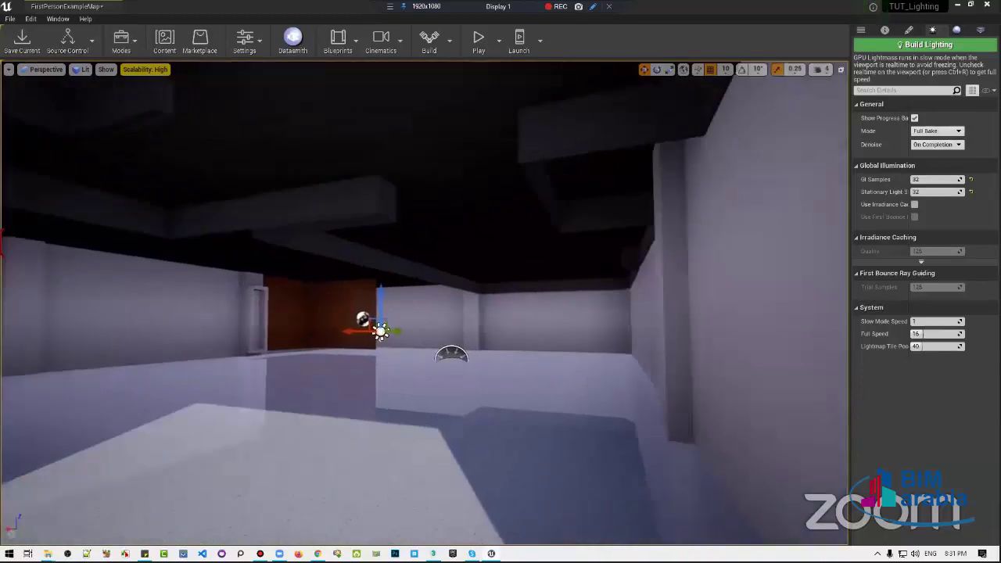
{"action": "right_click_drag", "start_coordinate": [544, 285], "coordinate": [552, 282]}
{"action": "key", "text": "alt+6"}
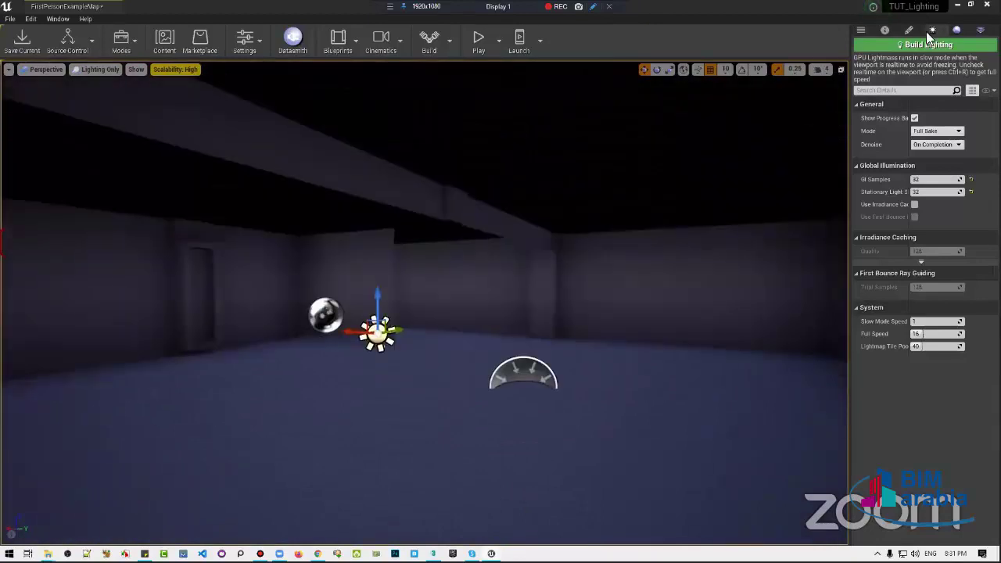
{"action": "left_click", "coordinate": [905, 30]}
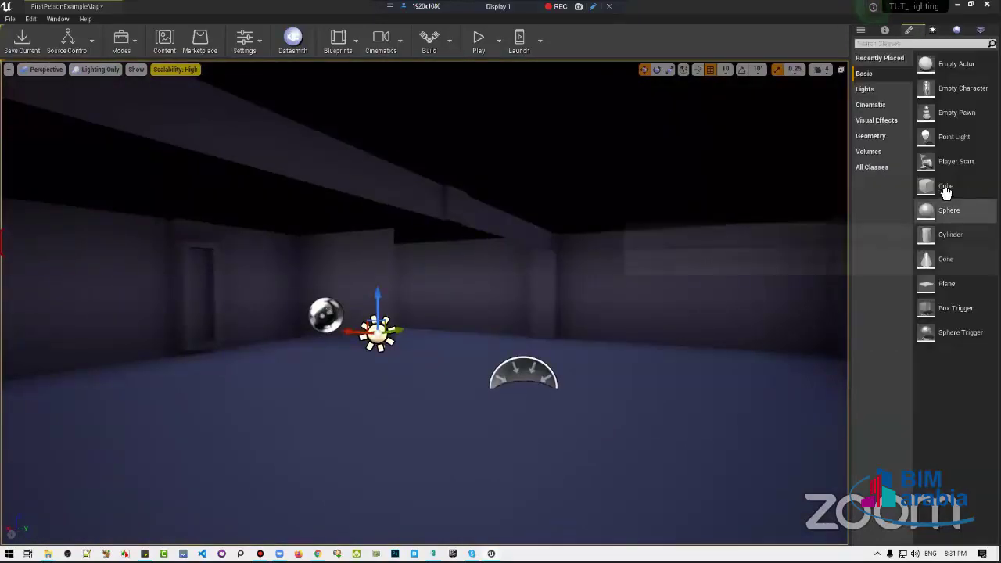
Place a Cube in the room and raise it just above the floor
{"action": "left_click_drag", "start_coordinate": [934, 188], "coordinate": [290, 460]}
{"action": "left_click", "coordinate": [161, 420]}
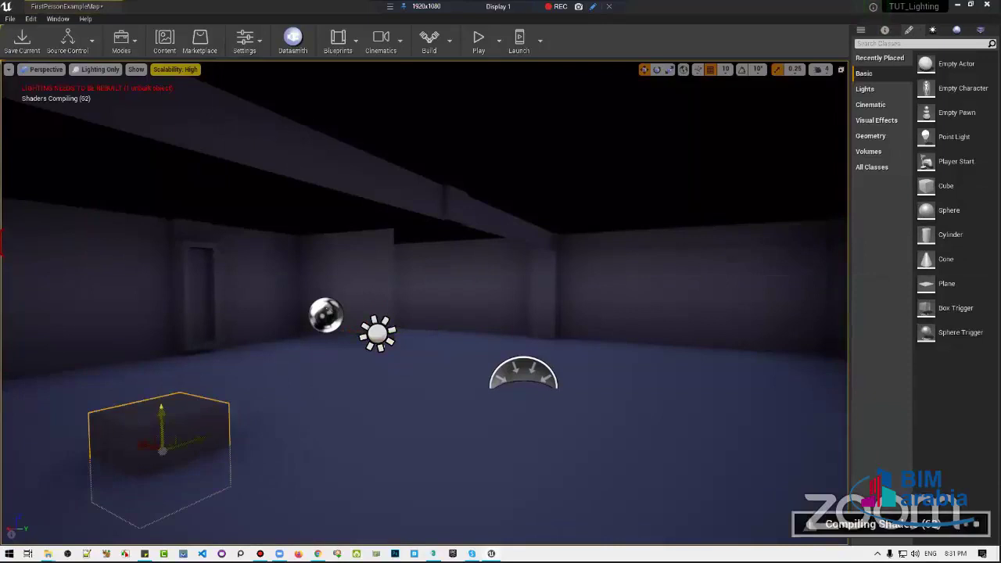
{"action": "mouse_move", "coordinate": [161, 407]}
{"action": "left_mouse_down"}
{"action": "mouse_move", "coordinate": [162, 355]}
{"action": "mouse_move", "coordinate": [160, 371]}
{"action": "left_mouse_up"}
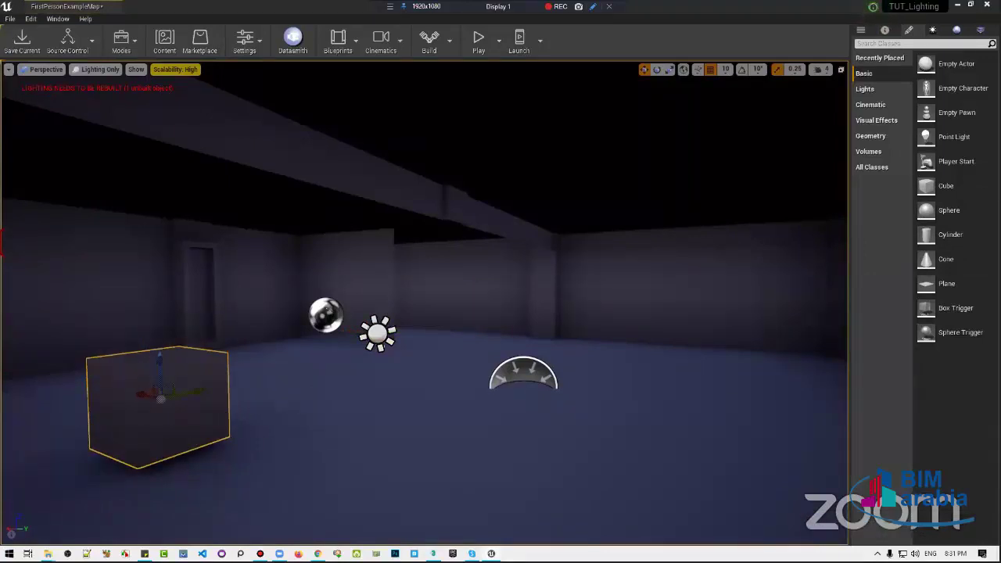
{"action": "key", "text": "f"}
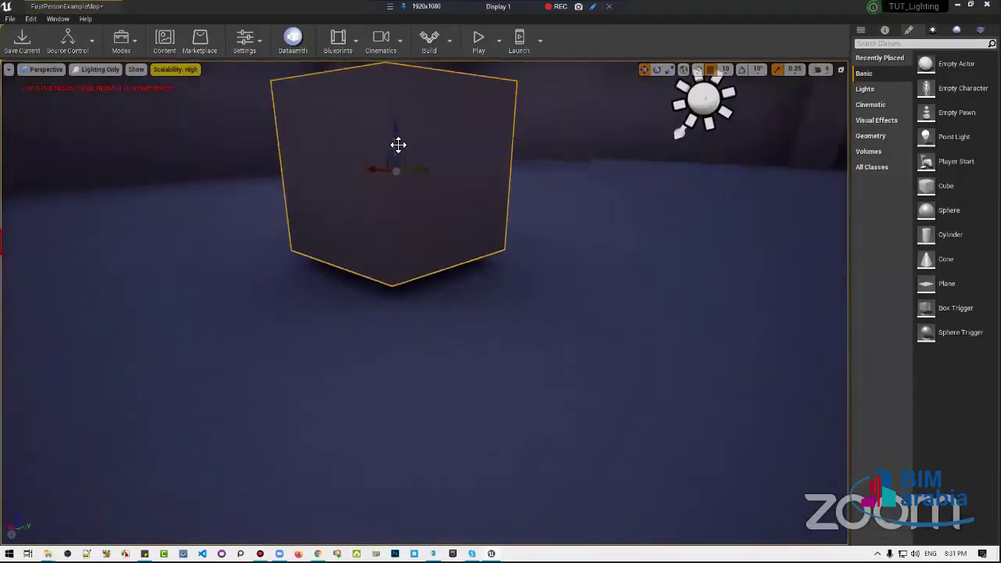
{"action": "mouse_move", "coordinate": [398, 145]}
{"action": "left_mouse_down"}
{"action": "mouse_move", "coordinate": [389, 117]}
{"action": "mouse_move", "coordinate": [392, 126]}
{"action": "left_mouse_up"}
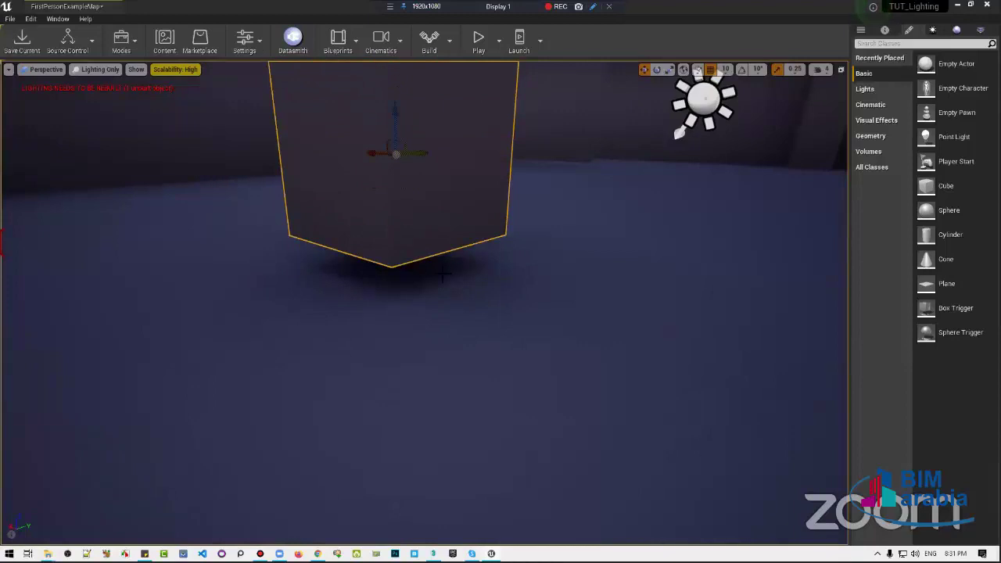
{"action": "mouse_move", "coordinate": [501, 323]}
{"action": "right_mouse_down"}
{"action": "mouse_move", "coordinate": [469, 312]}
{"action": "mouse_move", "coordinate": [500, 297]}
{"action": "mouse_move", "coordinate": [481, 251]}
{"action": "right_mouse_up"}
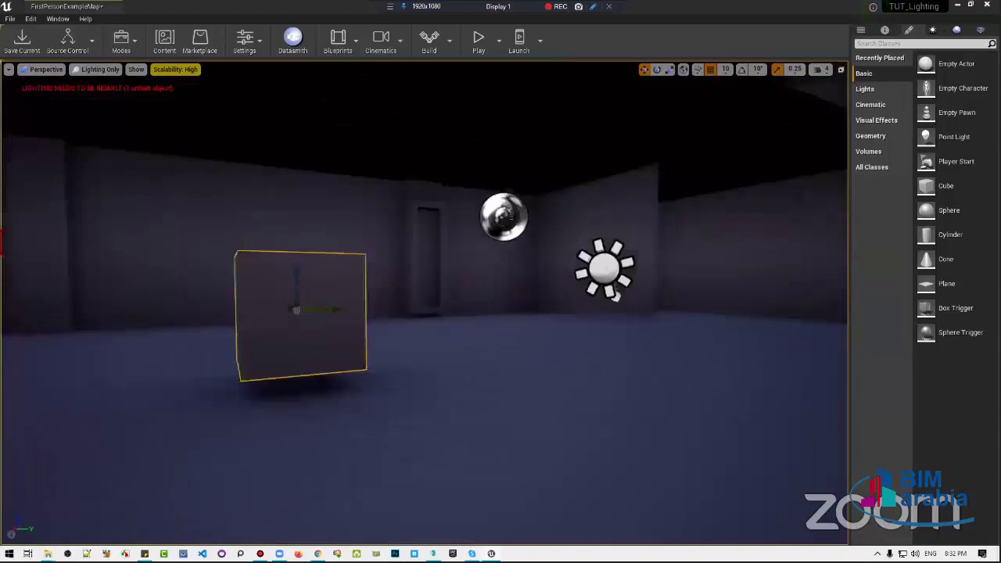
{"action": "right_click_drag", "start_coordinate": [527, 226], "coordinate": [527, 226]}
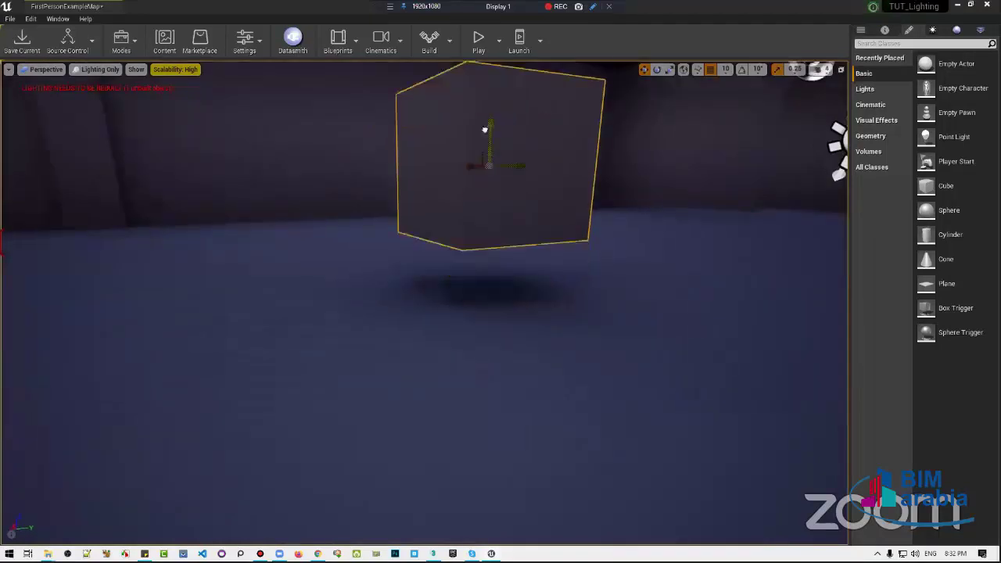
{"action": "left_click_drag", "start_coordinate": [486, 164], "coordinate": [476, 163]}
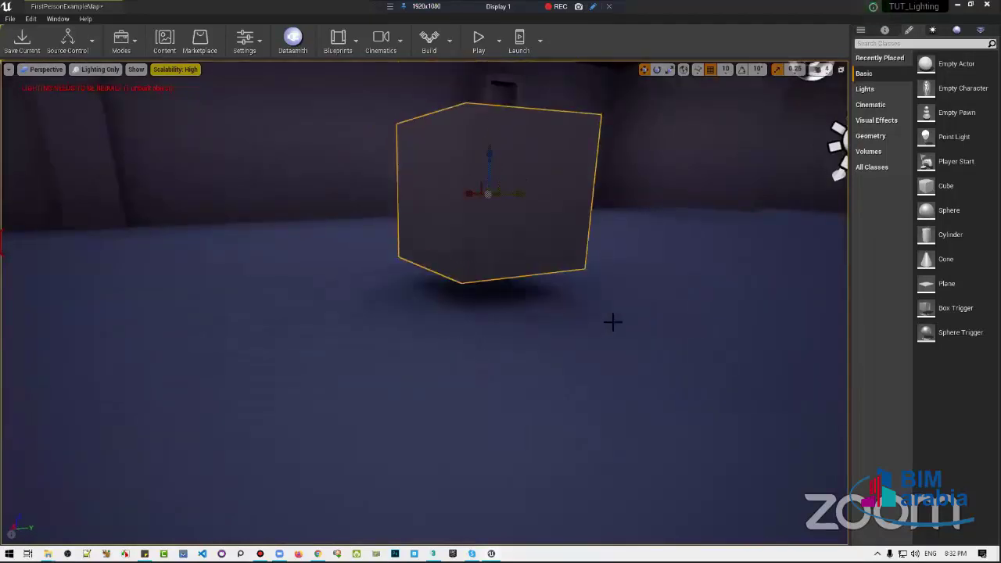
{"action": "right_click_drag", "start_coordinate": [612, 321], "coordinate": [612, 321]}
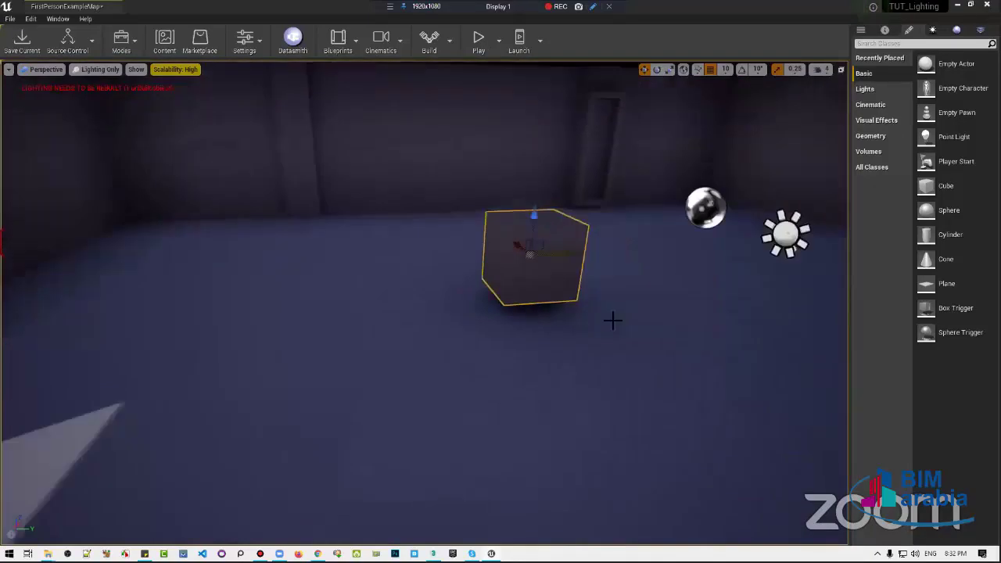
{"action": "scroll", "coordinate": [521, 261], "scroll_direction": "up", "scroll_amount": 4}
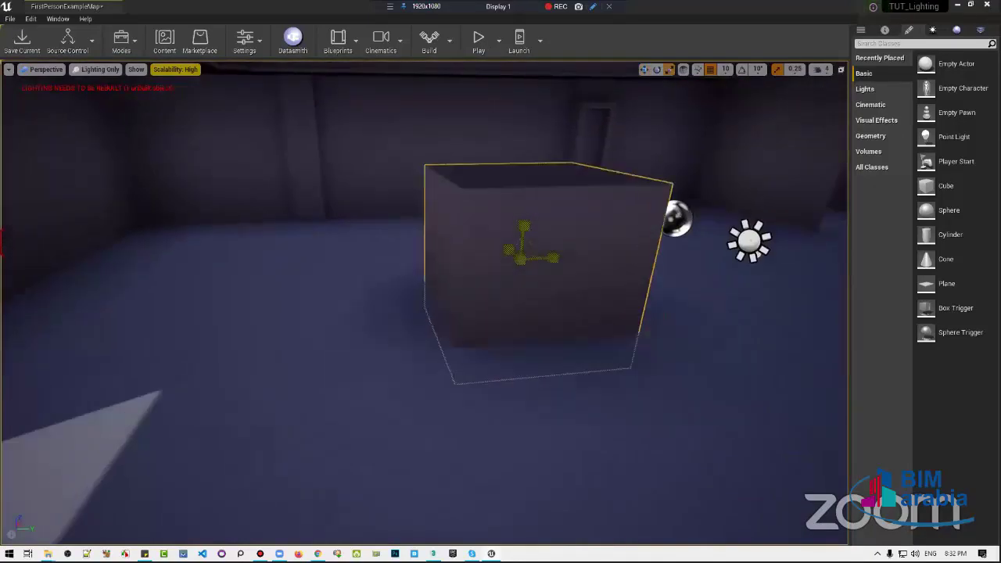
{"action": "left_click_drag", "start_coordinate": [525, 239], "coordinate": [531, 180]}
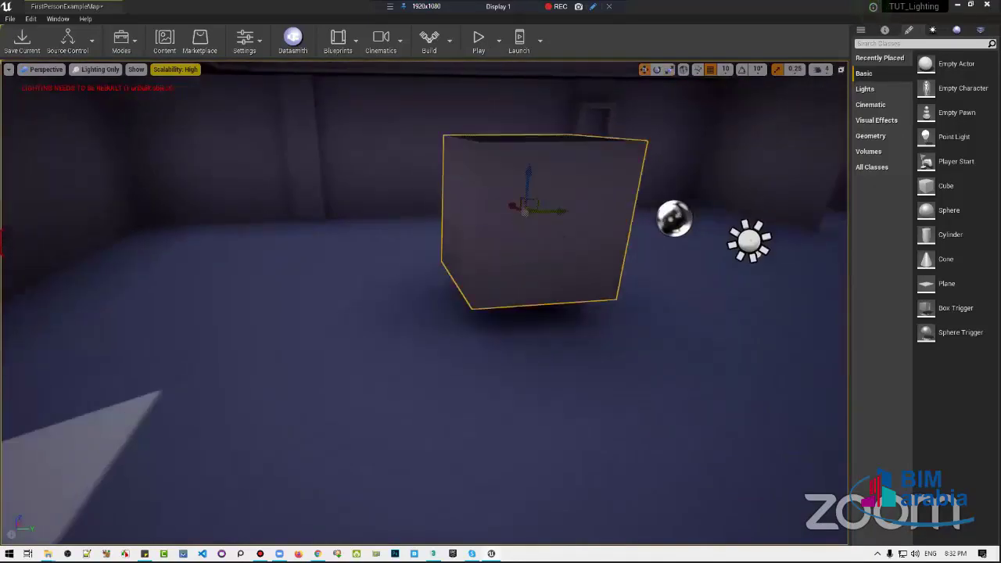
Drag a Sphere from Place Actors into the room
{"action": "right_click_drag", "start_coordinate": [527, 205], "coordinate": [704, 205]}
{"action": "mouse_move", "coordinate": [948, 209]}
{"action": "left_mouse_down"}
{"action": "mouse_move", "coordinate": [653, 308]}
{"action": "mouse_move", "coordinate": [661, 228]}
{"action": "left_mouse_up"}
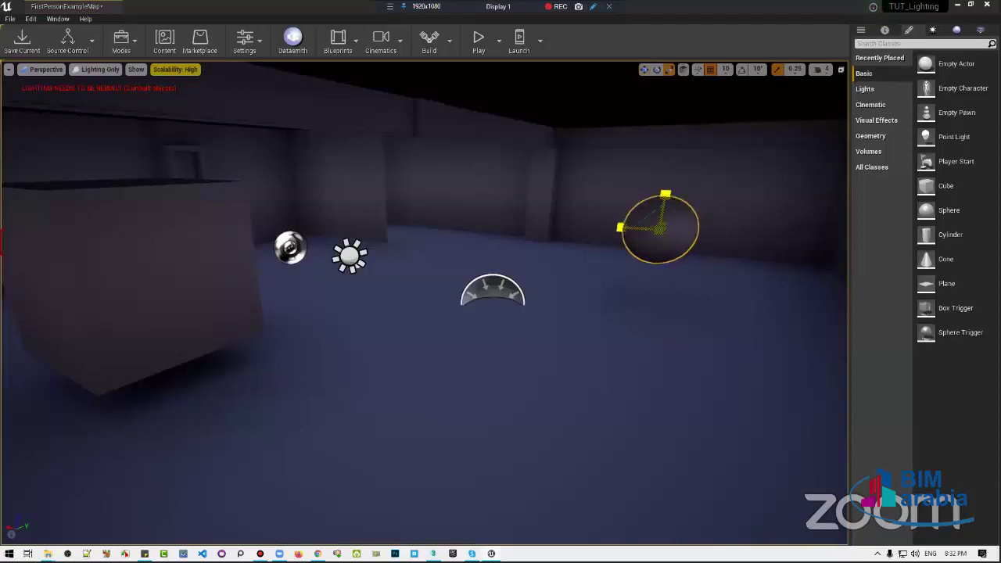
{"action": "mouse_move", "coordinate": [661, 228]}
{"action": "right_mouse_down"}
{"action": "mouse_move", "coordinate": [469, 234]}
{"action": "mouse_move", "coordinate": [671, 402]}
{"action": "mouse_move", "coordinate": [651, 339]}
{"action": "mouse_move", "coordinate": [519, 422]}
{"action": "mouse_move", "coordinate": [576, 380]}
{"action": "right_mouse_up"}
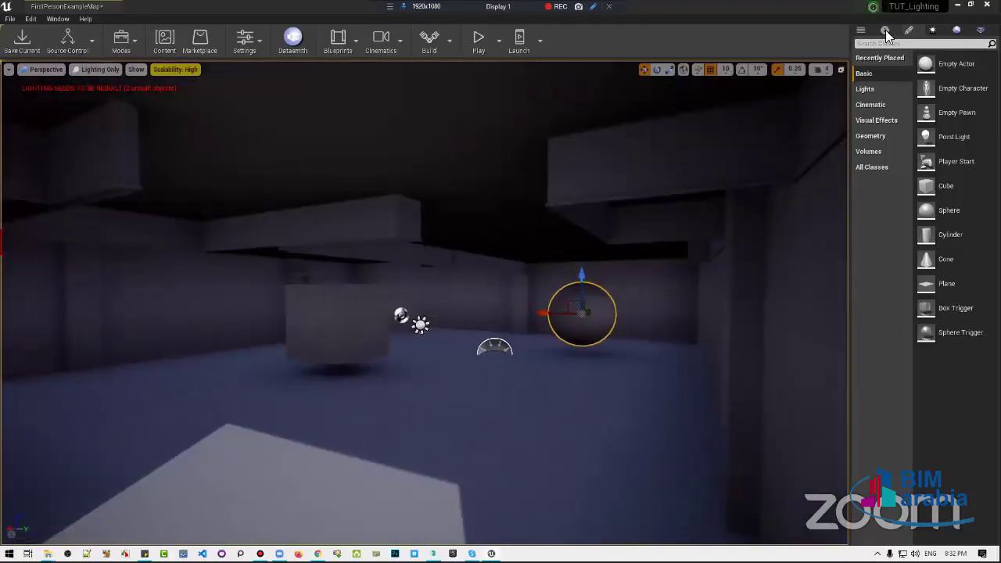
Start a GPU Lightmass lighting build from the GPU Lightmass panel
{"action": "left_click", "coordinate": [885, 30]}
{"action": "left_click", "coordinate": [905, 33]}
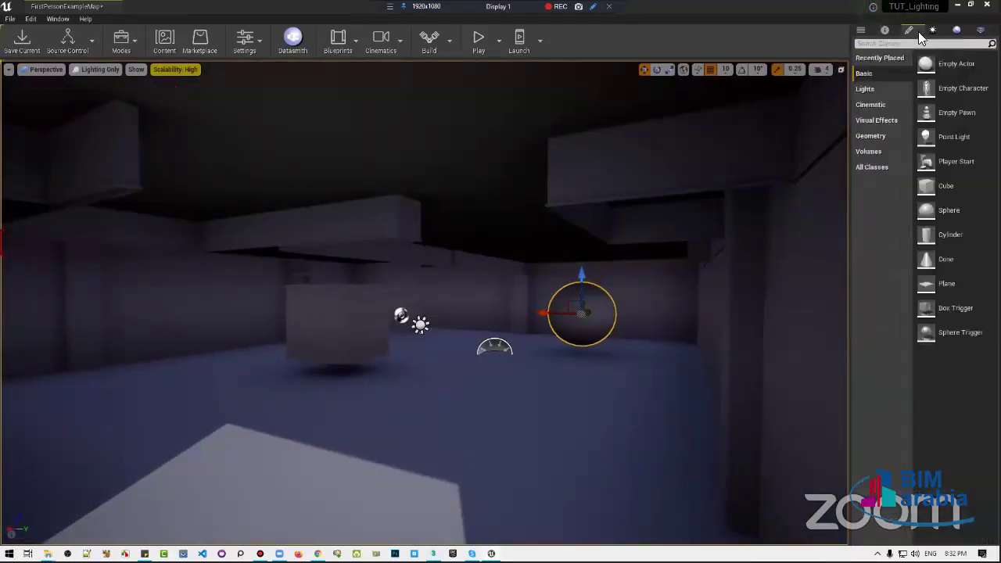
{"action": "left_click", "coordinate": [932, 29]}
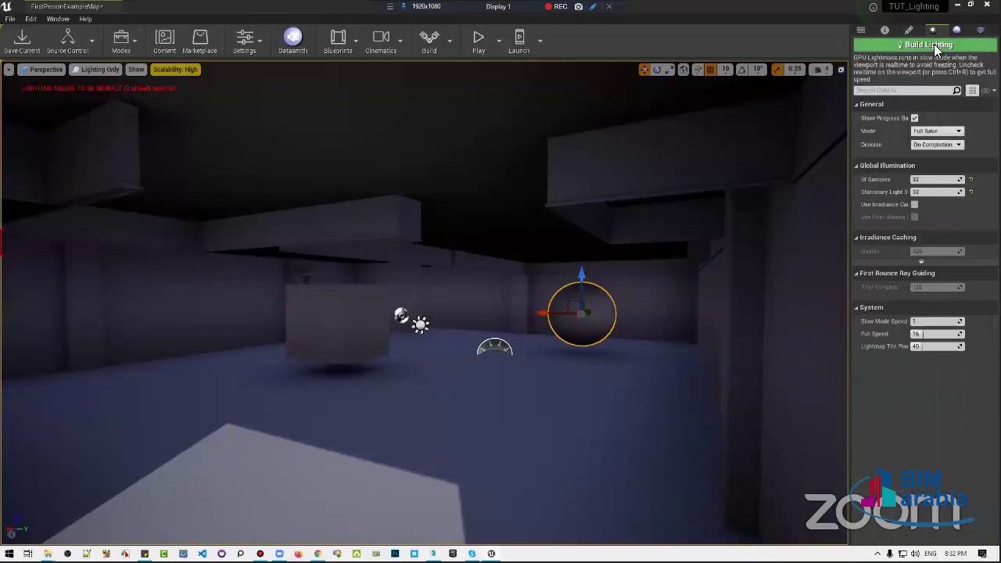
{"action": "left_click", "coordinate": [933, 43]}
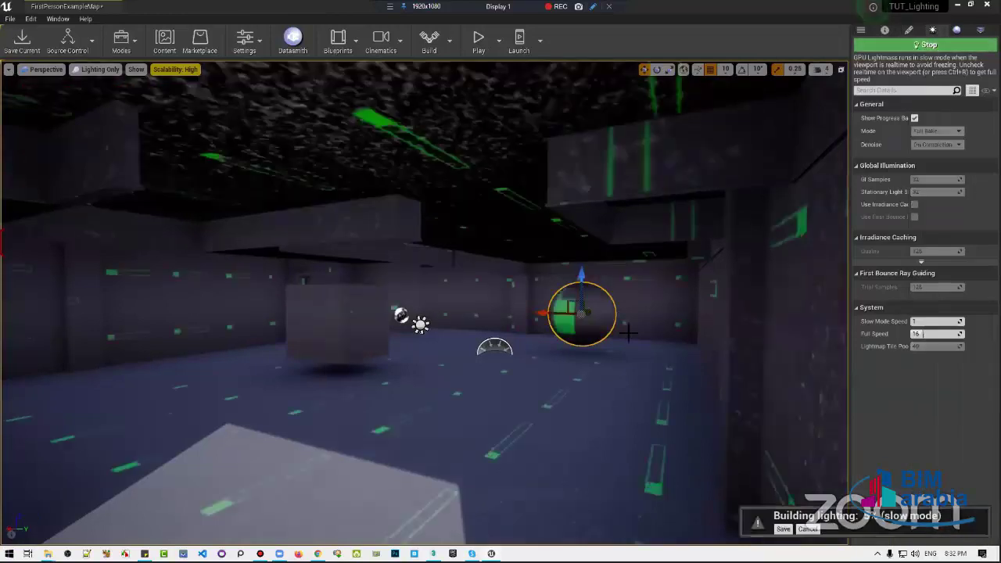
{"action": "left_click_drag", "start_coordinate": [627, 333], "coordinate": [658, 305]}
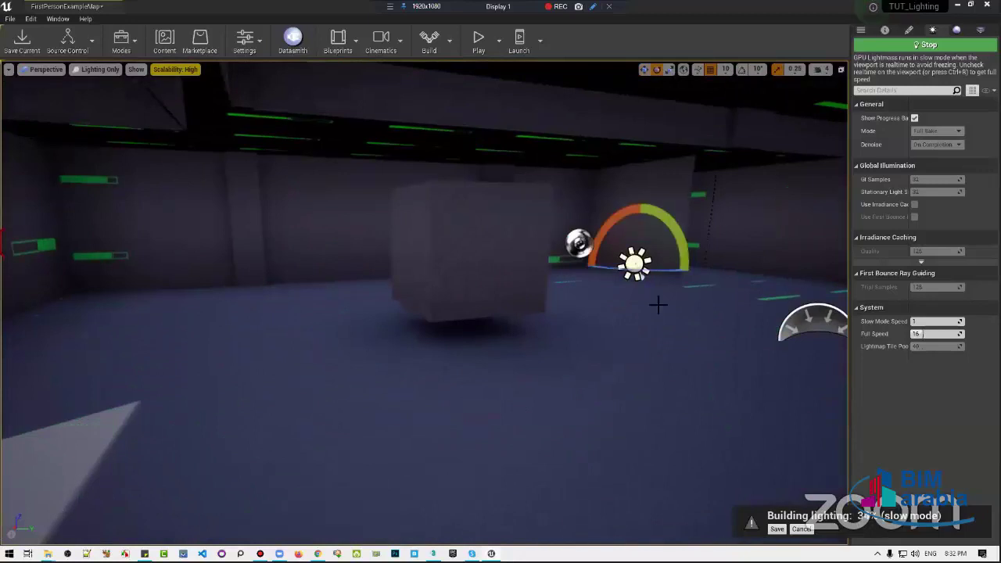
Rotate the directional light to several new angles during the bake, then show the sky light's Details
{"action": "key", "text": "ctrl+l"}
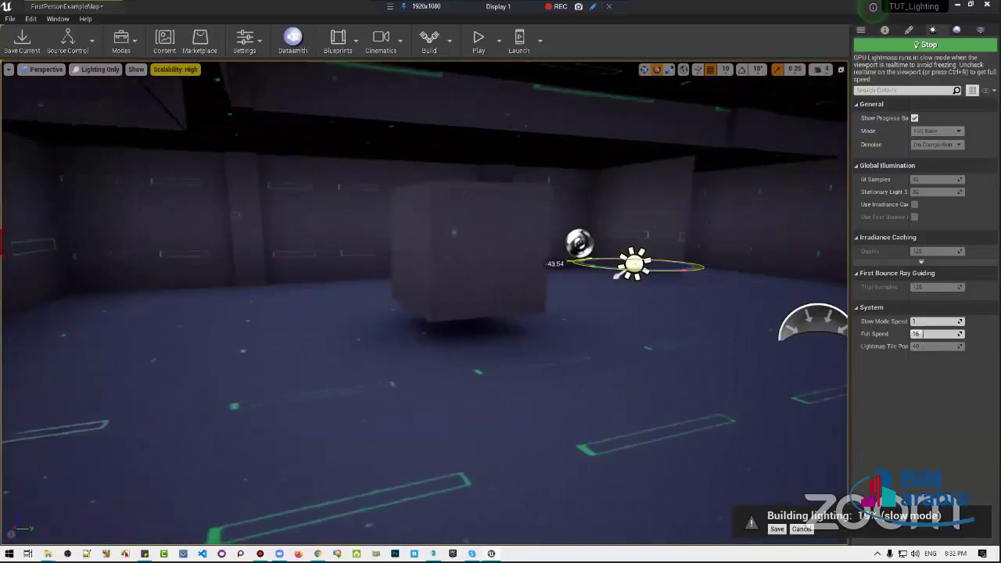
{"action": "left_click_drag", "start_coordinate": [633, 270], "coordinate": [547, 321]}
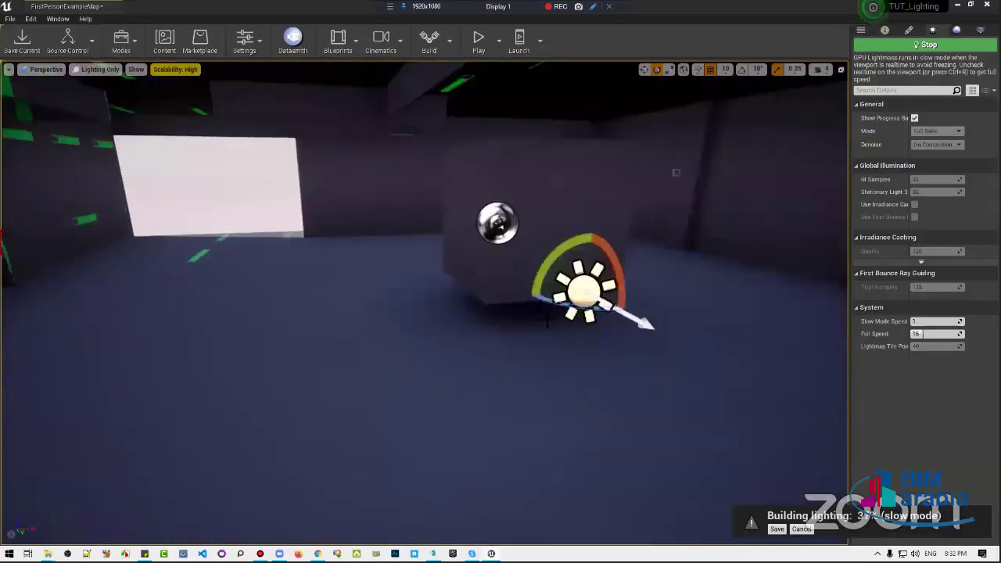
{"action": "key", "text": "ctrl+l"}
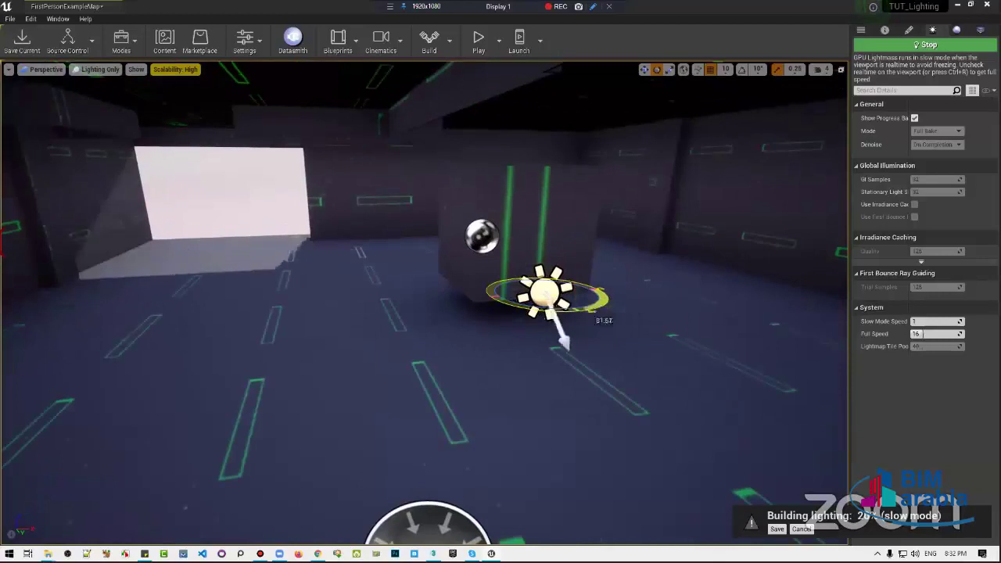
{"action": "key", "text": "ctrl+l"}
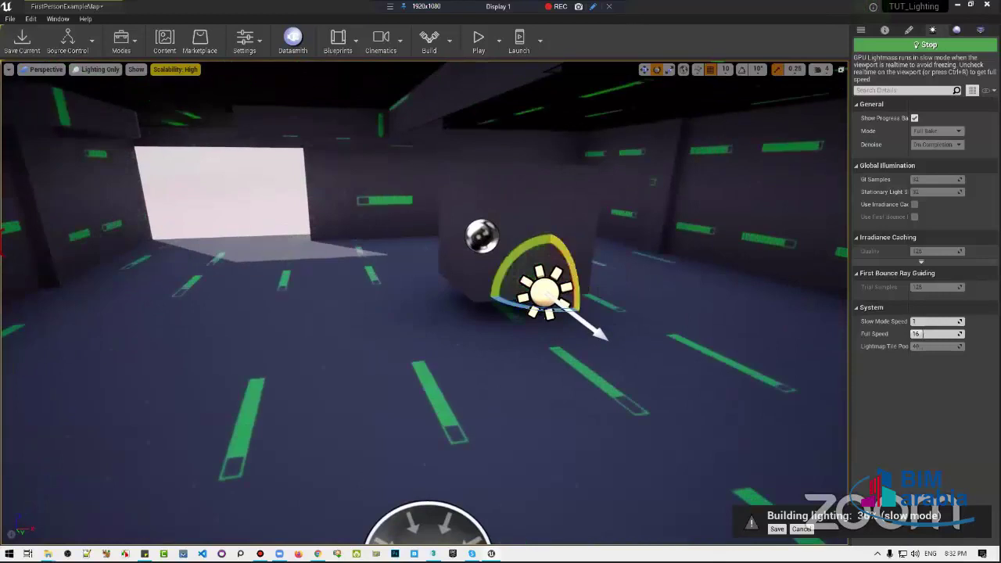
{"action": "key", "text": "ctrl+l"}
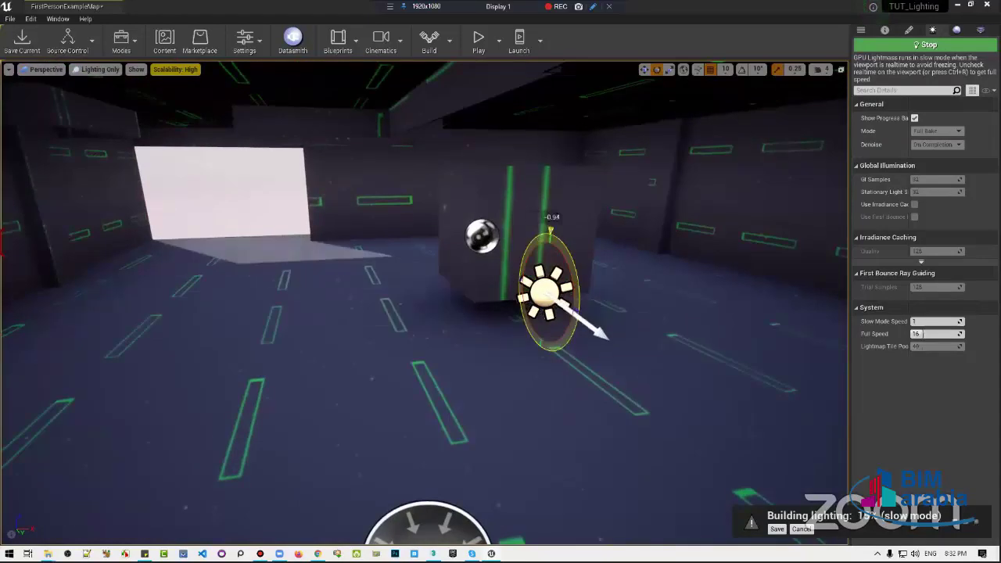
{"action": "right_click_drag", "start_coordinate": [428, 469], "coordinate": [740, 469]}
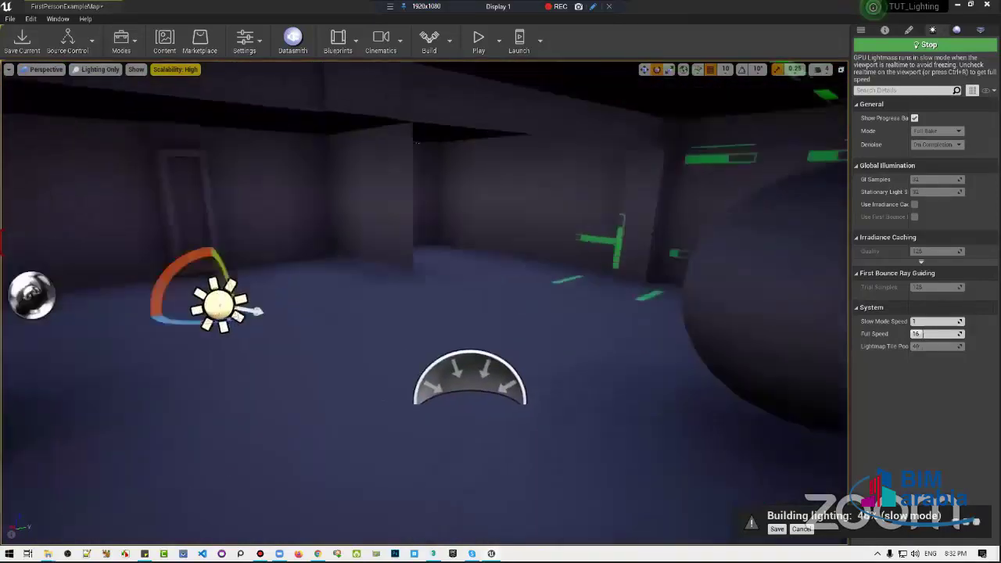
{"action": "right_click_drag", "start_coordinate": [581, 315], "coordinate": [425, 315]}
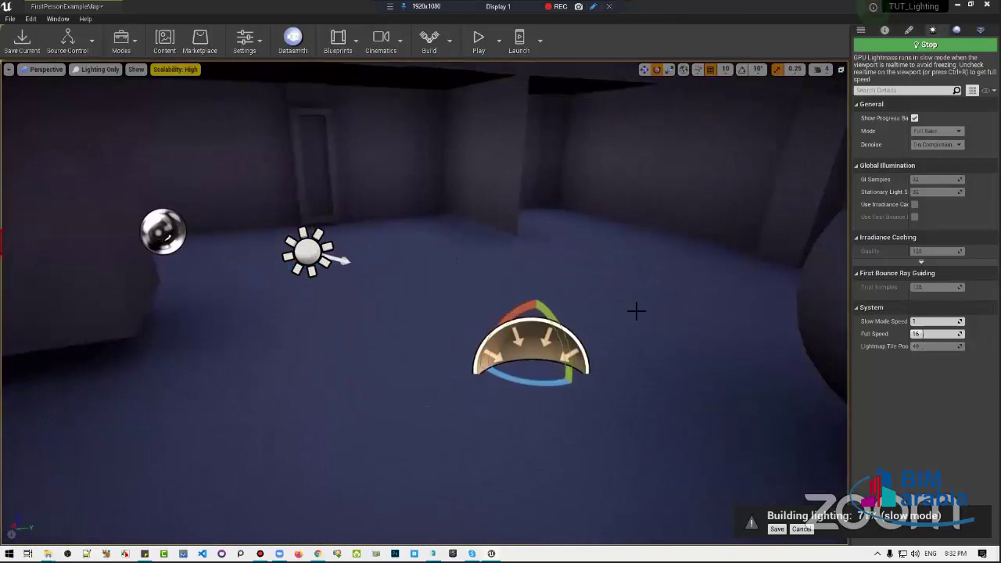
{"action": "left_click", "coordinate": [883, 29]}
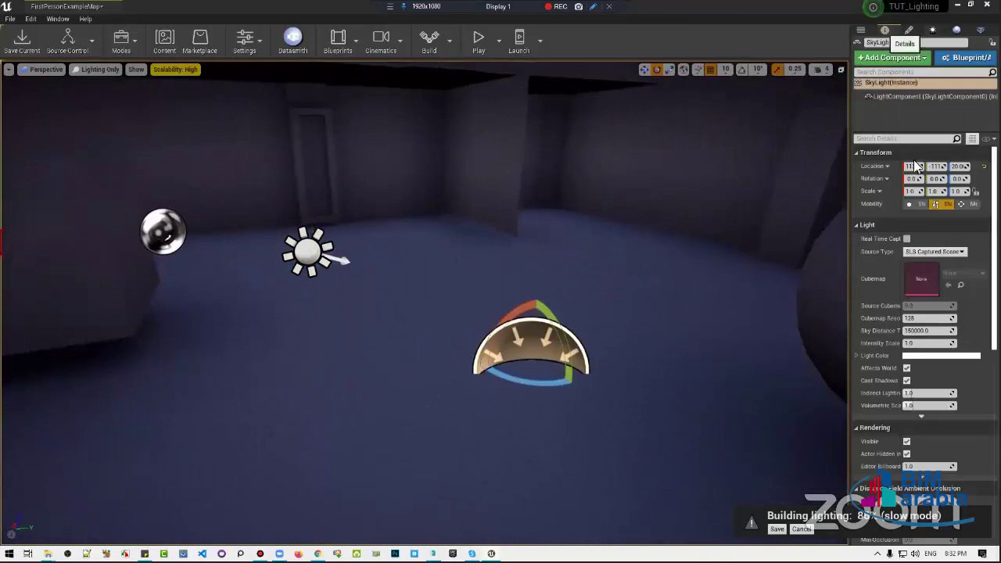
Set the SkyLight to Static, watch the bake finish, then select the directional Light Source
{"action": "left_click", "coordinate": [911, 204]}
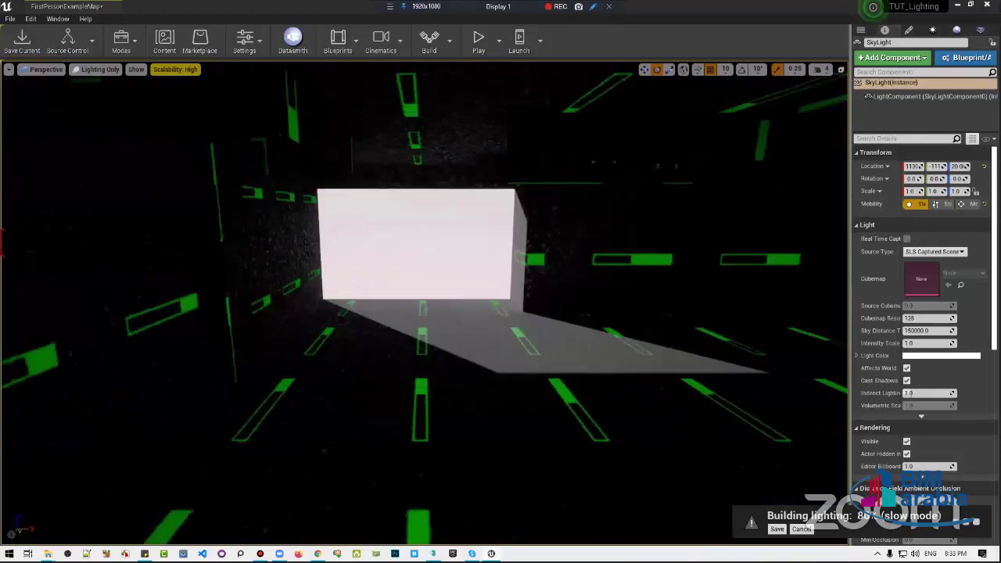
{"action": "scroll", "coordinate": [424, 302], "scroll_direction": "up", "scroll_amount": 3}
{"action": "scroll", "coordinate": [423, 303], "scroll_direction": "up", "scroll_amount": 3}
{"action": "key", "text": "Down"}
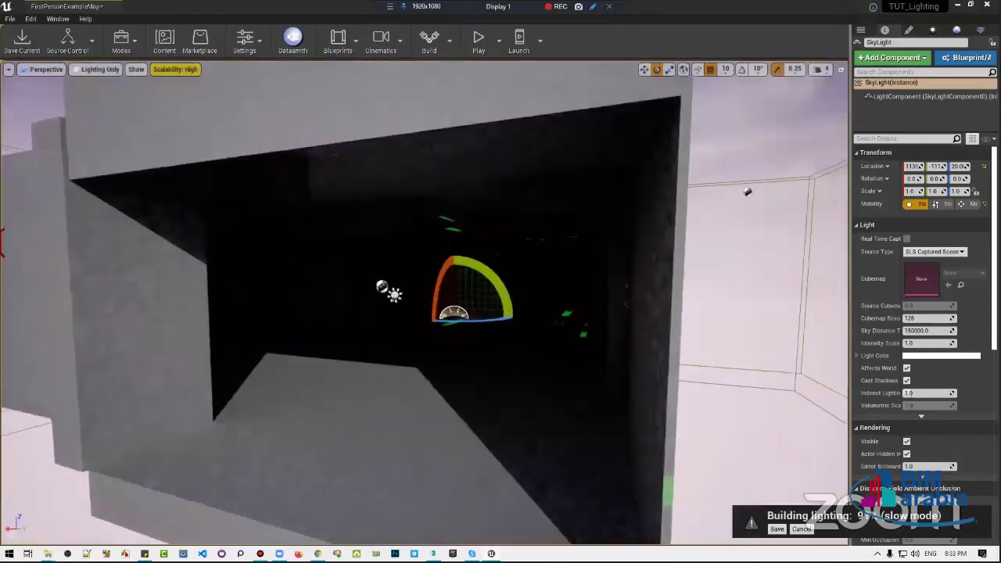
{"action": "right_click_drag", "start_coordinate": [487, 208], "coordinate": [487, 209]}
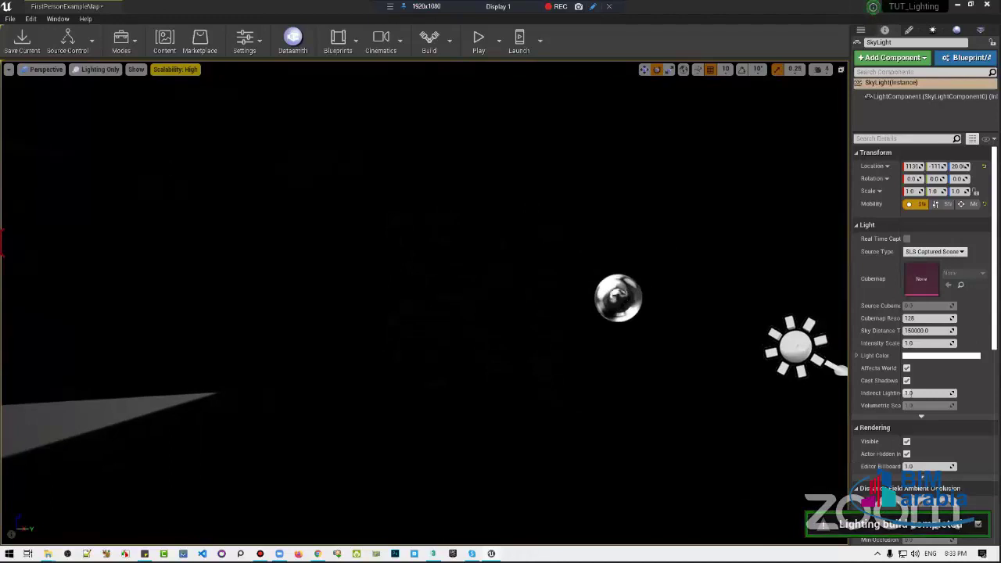
{"action": "key", "text": "Up"}
{"action": "mouse_move", "coordinate": [633, 251]}
{"action": "right_mouse_down"}
{"action": "mouse_move", "coordinate": [572, 284]}
{"action": "mouse_move", "coordinate": [481, 295]}
{"action": "right_mouse_up"}
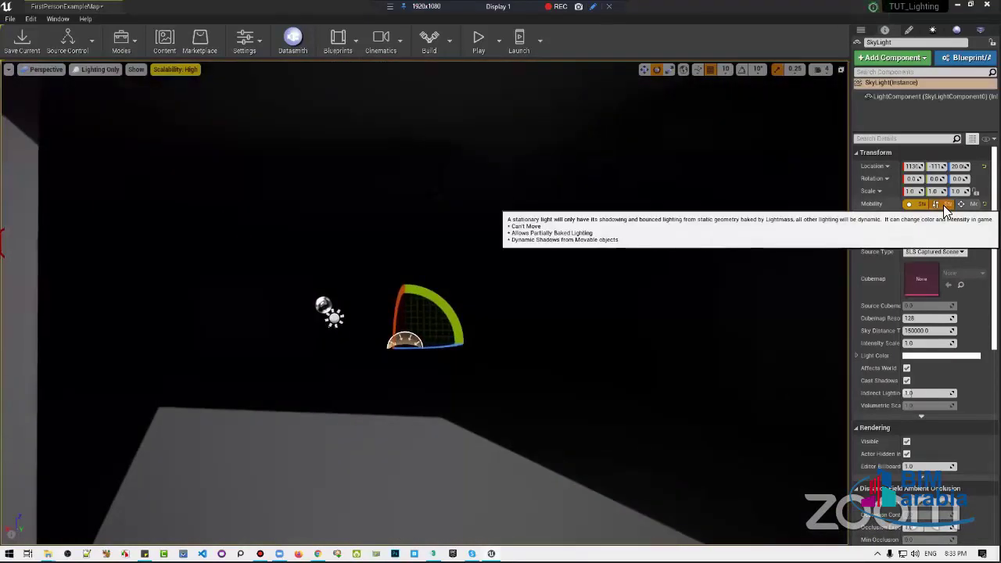
{"action": "mouse_move", "coordinate": [501, 297]}
{"action": "right_mouse_down"}
{"action": "mouse_move", "coordinate": [461, 299]}
{"action": "mouse_move", "coordinate": [485, 266]}
{"action": "right_mouse_up"}
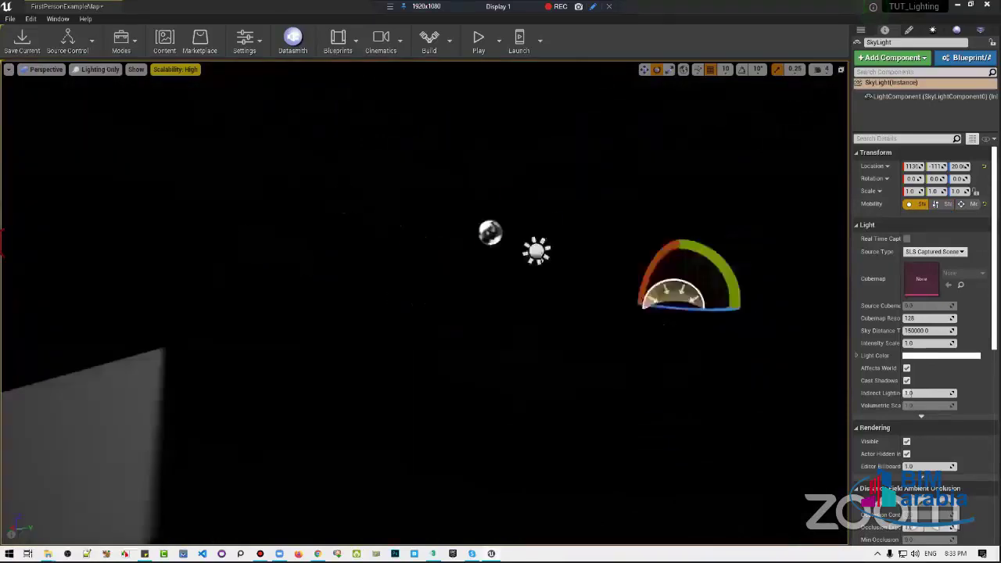
{"action": "left_click", "coordinate": [574, 245]}
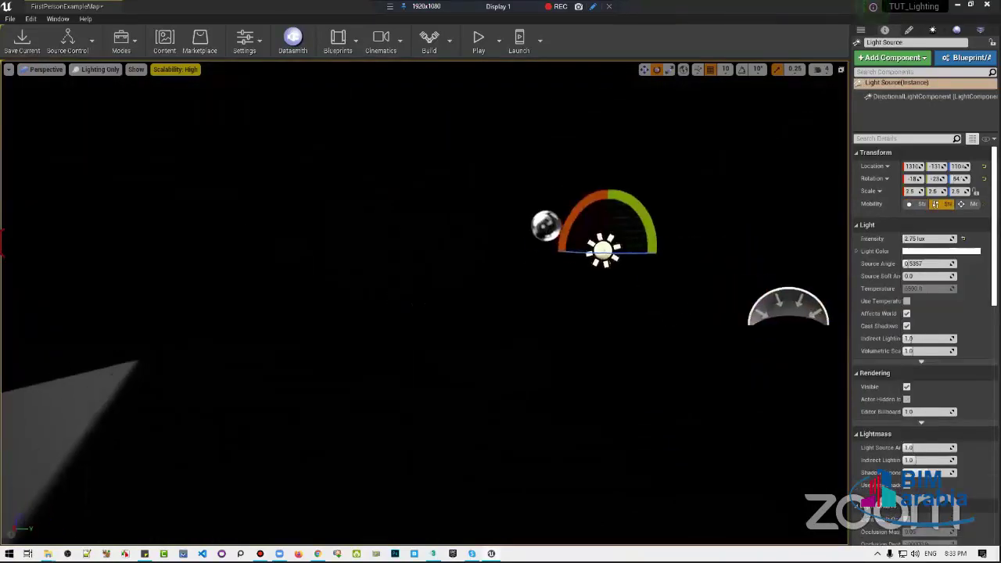
Run Build Lighting from the GPU Lightmass panel until the bake reaches 100%
{"action": "mouse_move", "coordinate": [575, 245]}
{"action": "right_mouse_down"}
{"action": "mouse_move", "coordinate": [547, 250]}
{"action": "mouse_move", "coordinate": [577, 257]}
{"action": "right_mouse_up"}
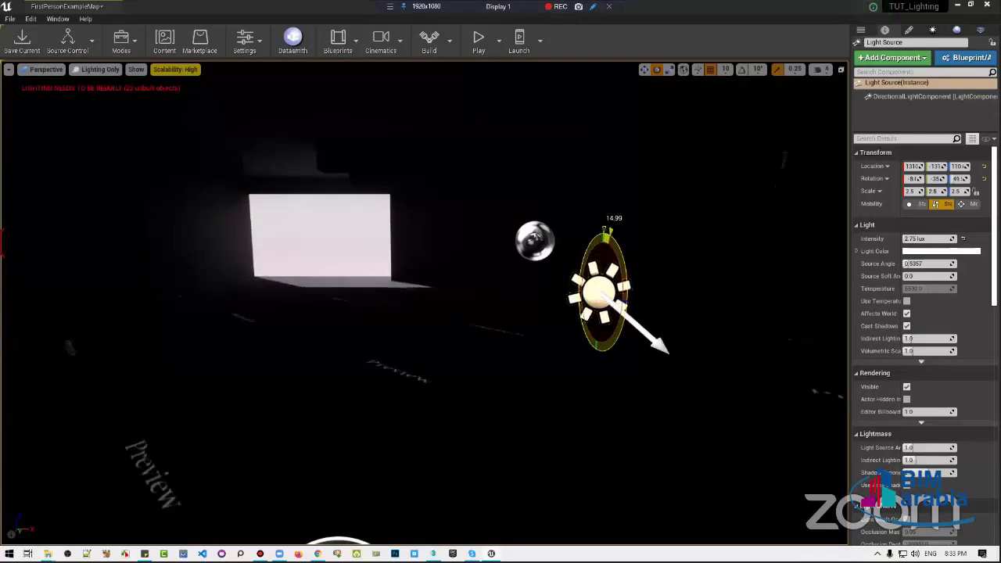
{"action": "left_click", "coordinate": [937, 40]}
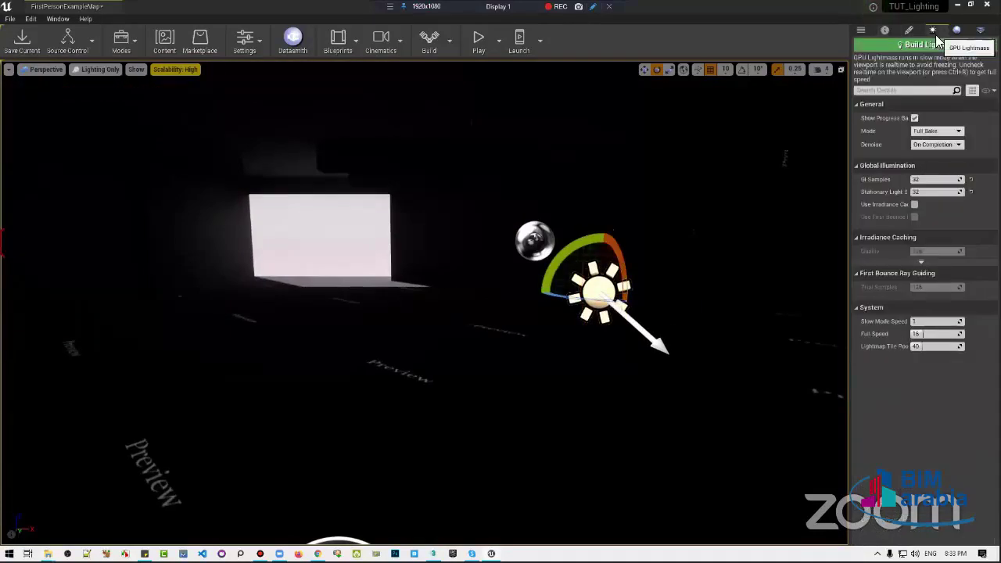
{"action": "left_click", "coordinate": [938, 45]}
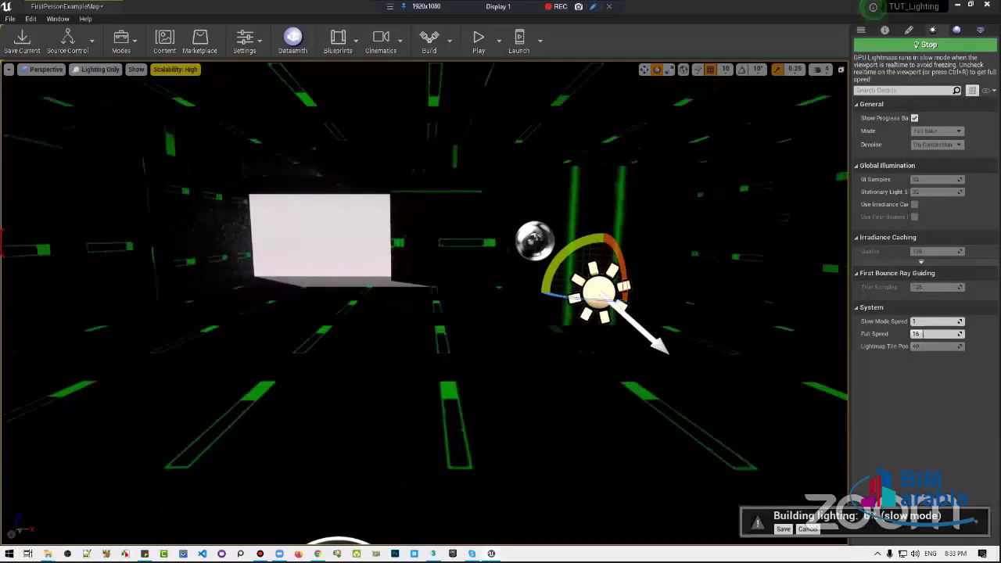
{"action": "right_click_drag", "start_coordinate": [577, 257], "coordinate": [546, 263]}
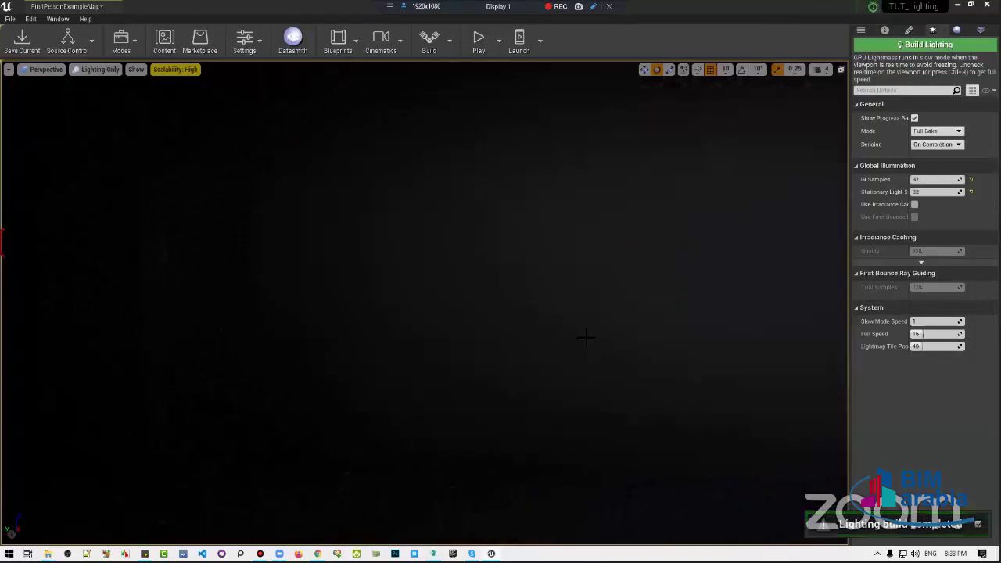
Orbit around the building exterior and dark overhang, then show the placeable actors list
{"action": "right_click_drag", "start_coordinate": [611, 325], "coordinate": [612, 326]}
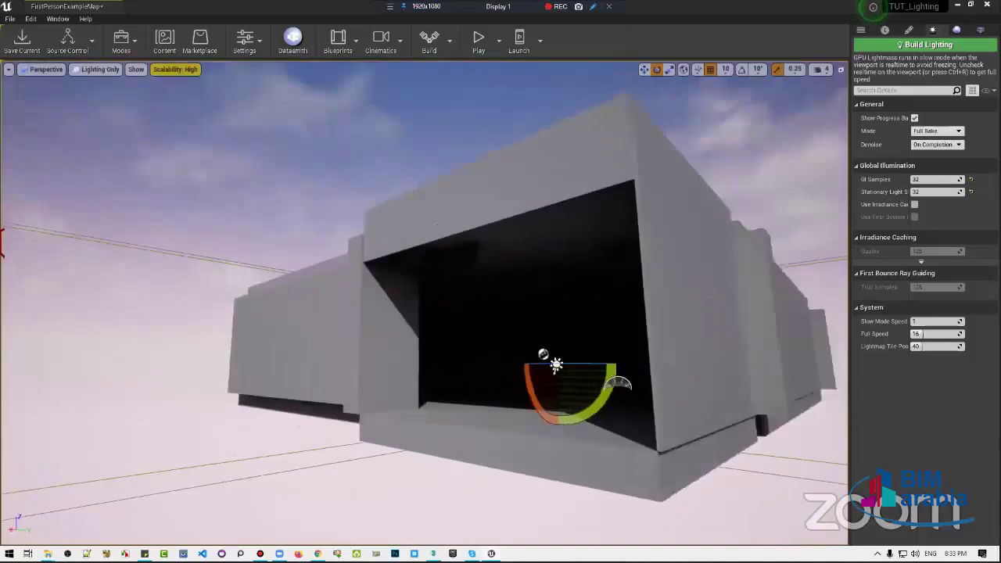
{"action": "right_click_drag", "start_coordinate": [545, 218], "coordinate": [545, 218]}
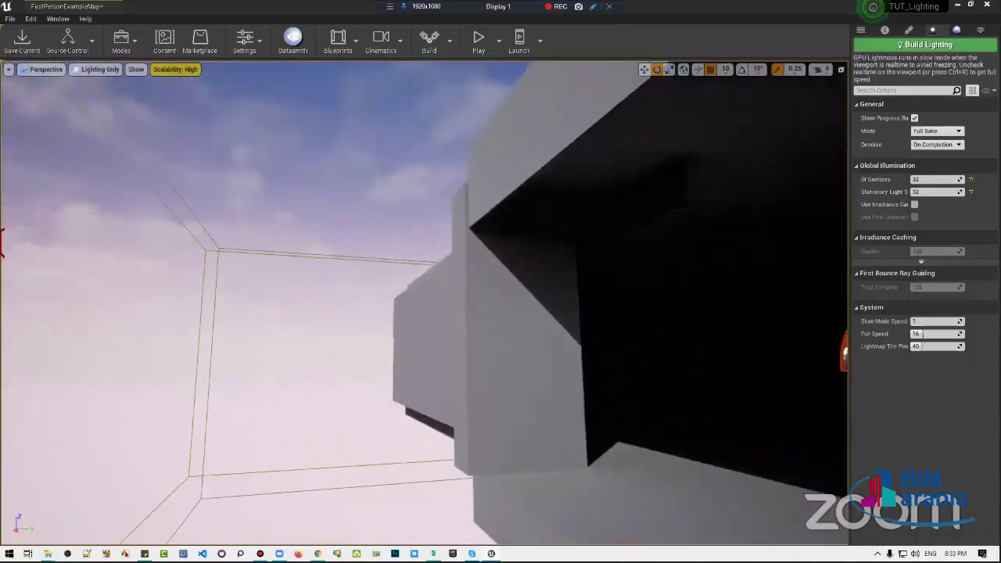
{"action": "right_click_drag", "start_coordinate": [473, 218], "coordinate": [474, 218]}
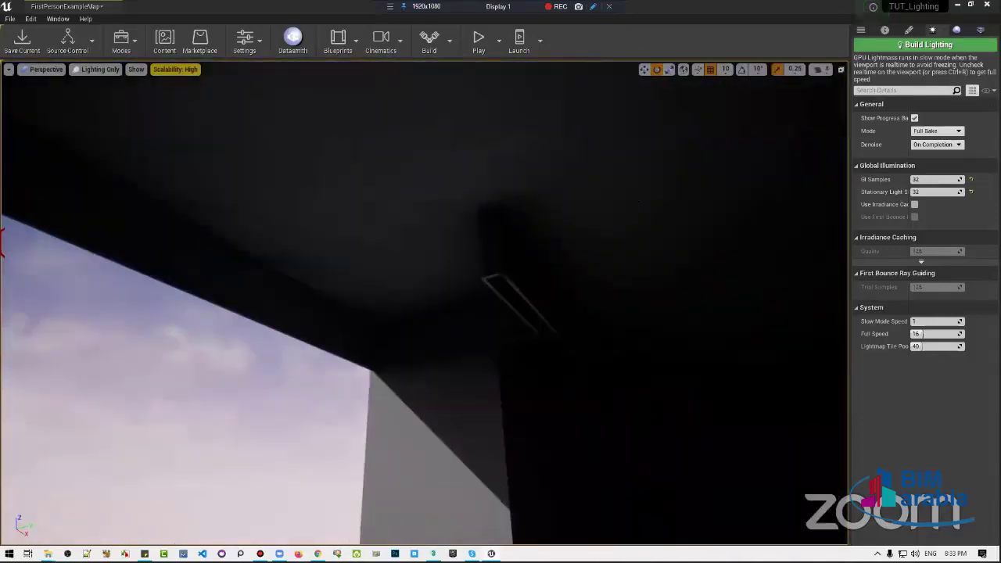
{"action": "right_click_drag", "start_coordinate": [728, 240], "coordinate": [728, 239]}
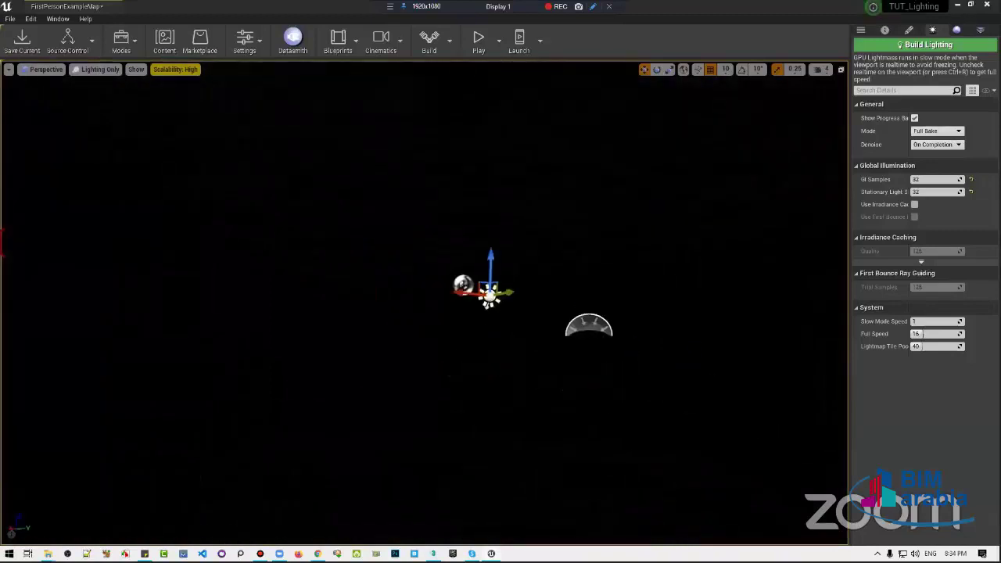
{"action": "left_click", "coordinate": [909, 30]}
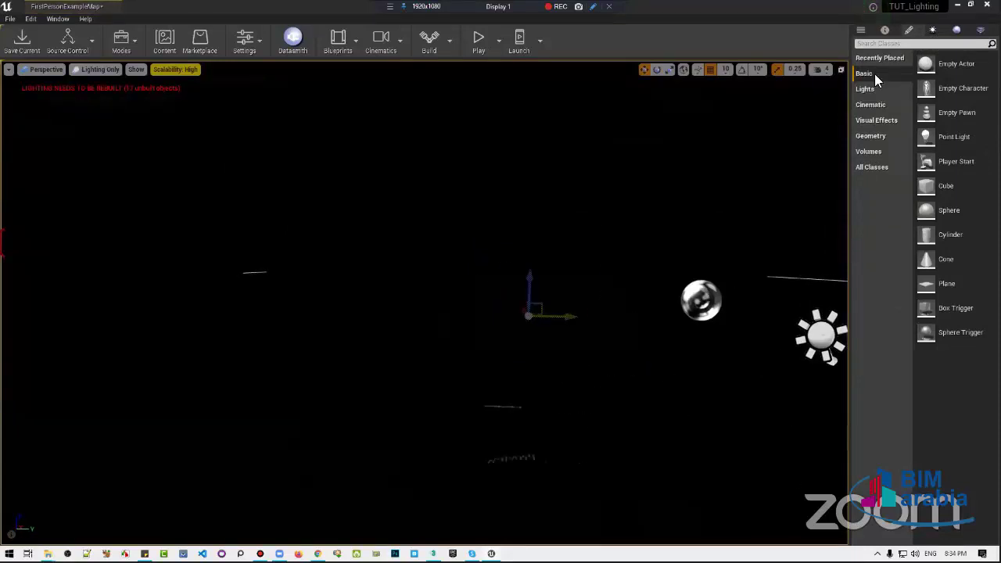
Start another GPU Lightmass bake and shift the point light toward the room centre
{"action": "left_click", "coordinate": [933, 31]}
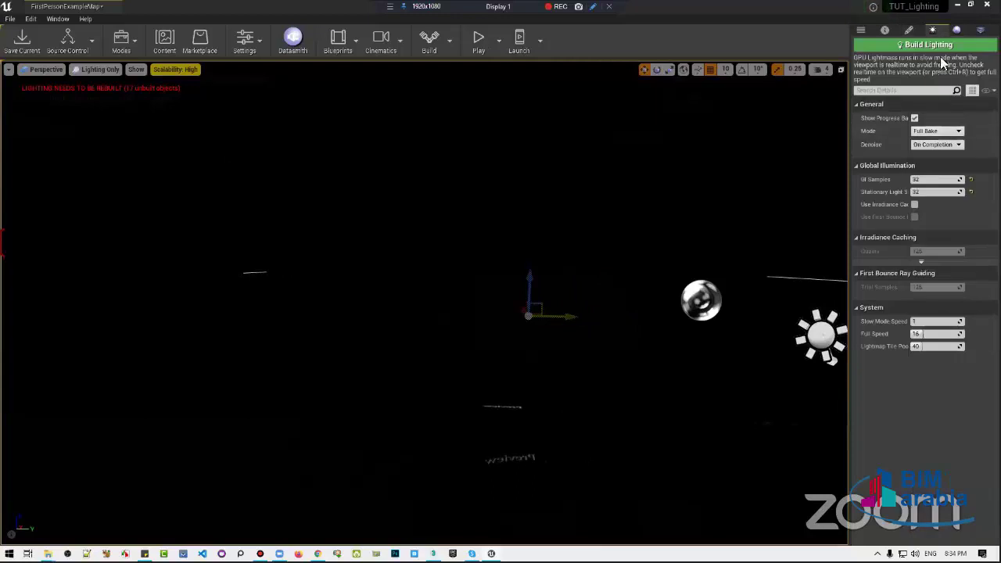
{"action": "left_click", "coordinate": [942, 45]}
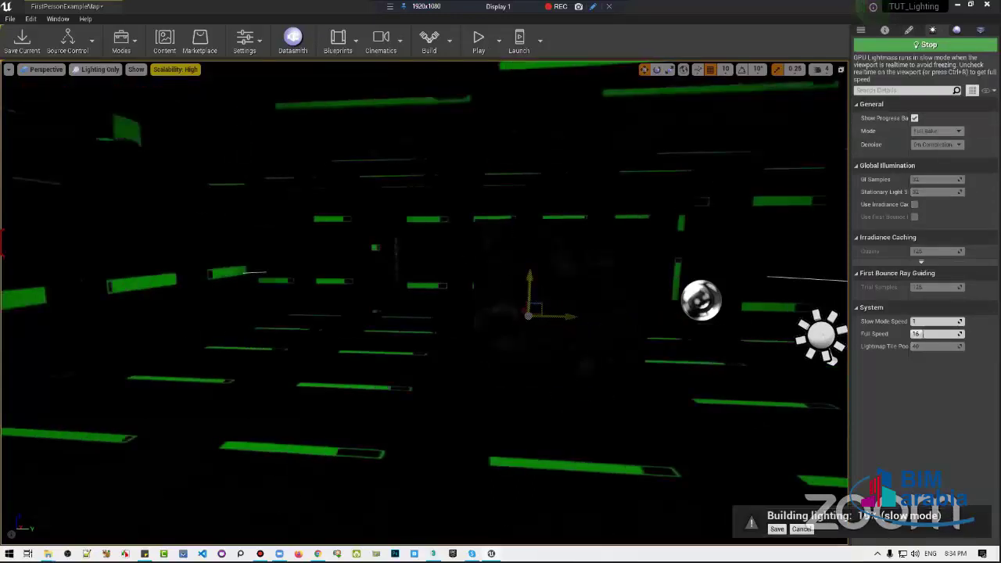
{"action": "left_click_drag", "start_coordinate": [562, 305], "coordinate": [422, 269]}
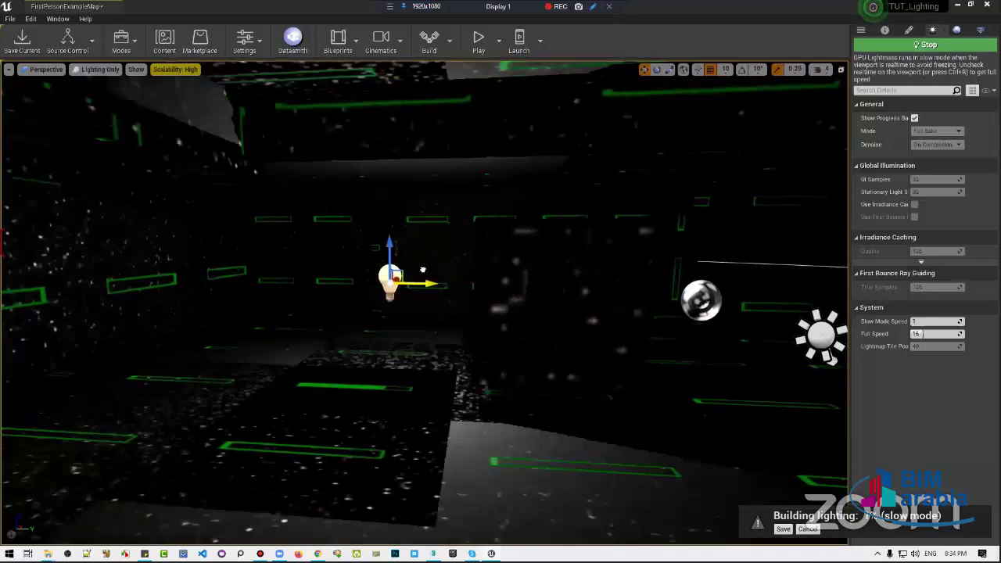
{"action": "key", "text": "f"}
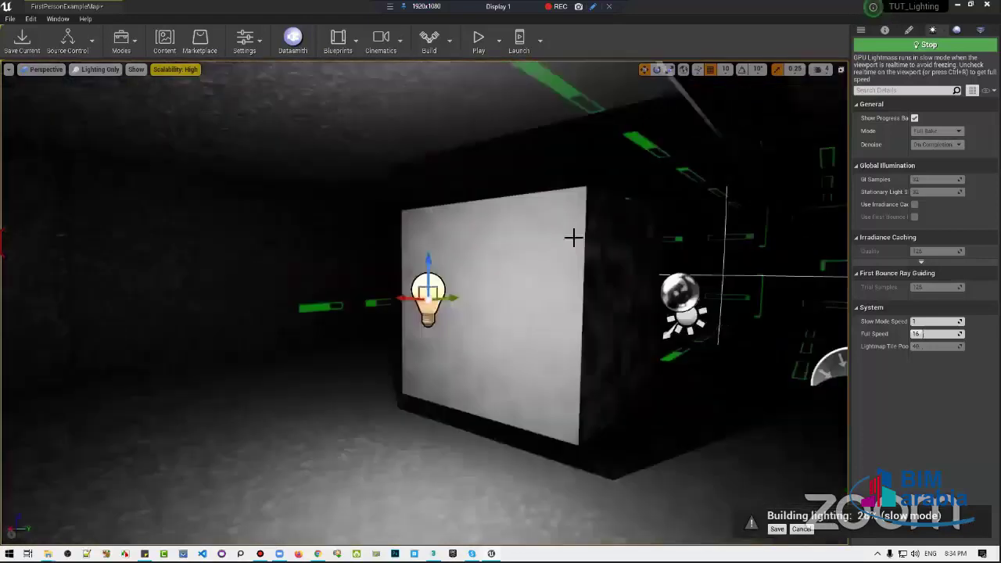
Reposition the point light to the left of the box and closer to the wall
{"action": "right_click_drag", "start_coordinate": [573, 236], "coordinate": [469, 227]}
{"action": "left_click_drag", "start_coordinate": [672, 248], "coordinate": [235, 243]}
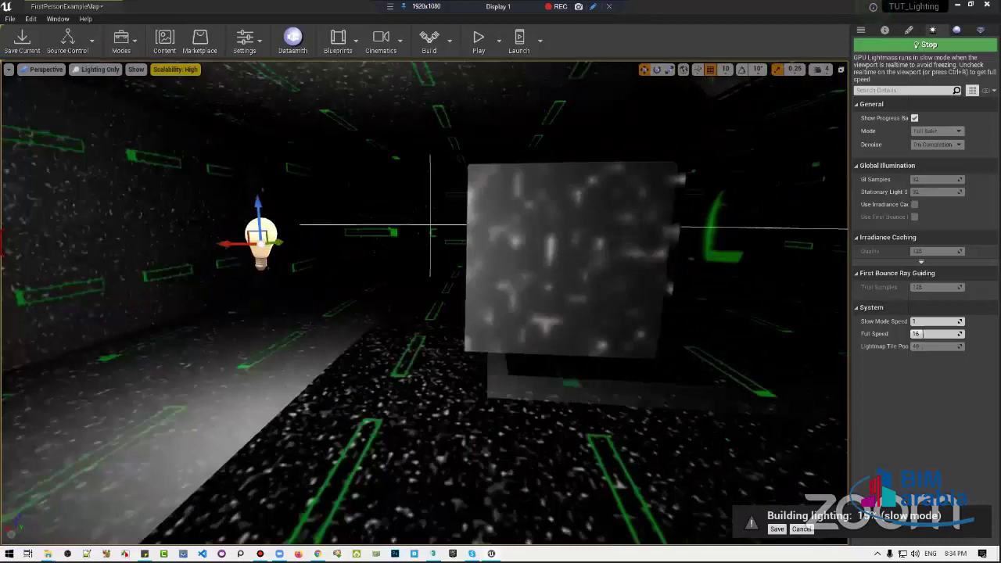
{"action": "right_click_drag", "start_coordinate": [430, 227], "coordinate": [342, 271]}
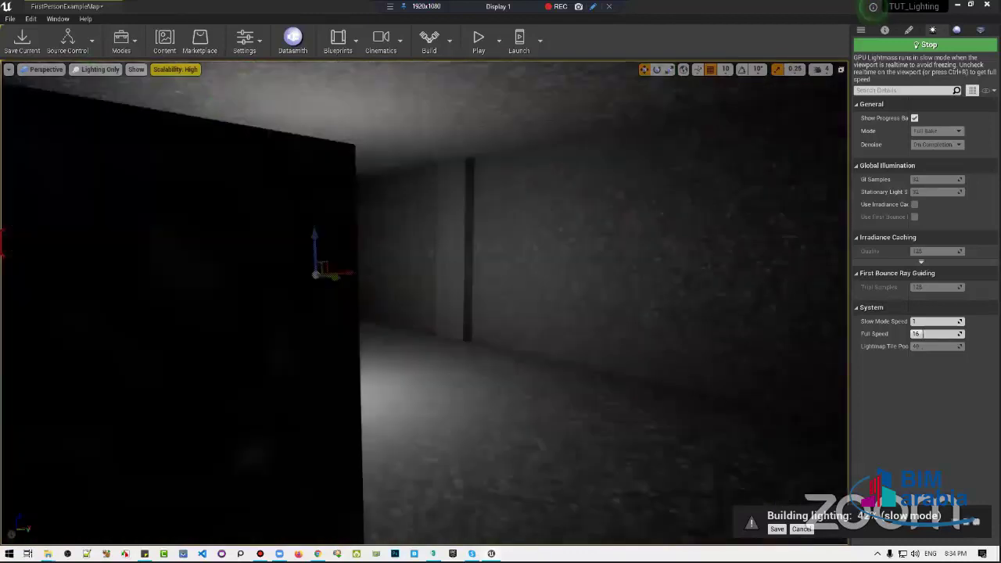
{"action": "left_click_drag", "start_coordinate": [328, 274], "coordinate": [632, 281]}
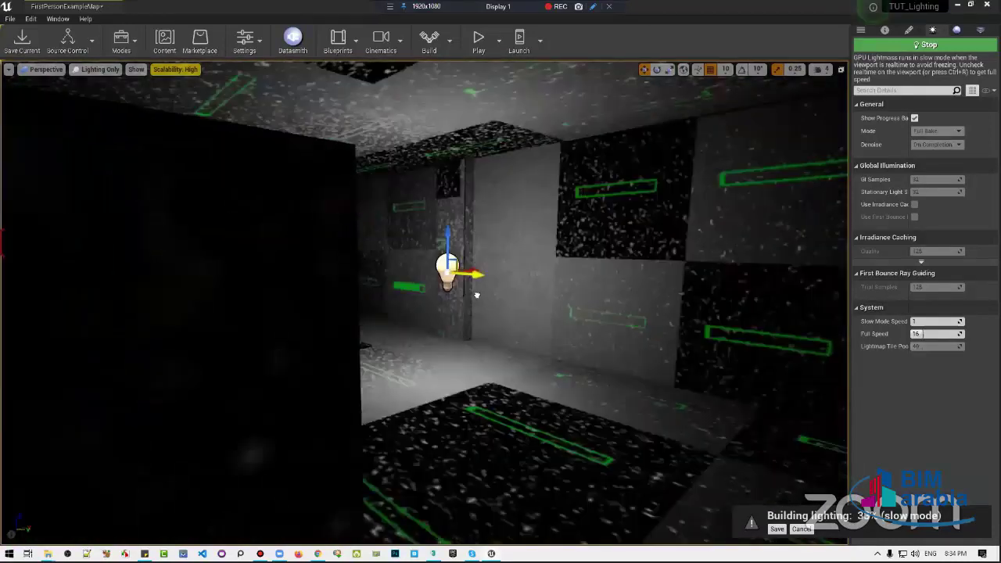
{"action": "right_click_drag", "start_coordinate": [632, 282], "coordinate": [368, 306]}
Refocus on the light and orbit the room while the bake completes
{"action": "scroll", "coordinate": [413, 316], "scroll_direction": "down", "scroll_amount": 5}
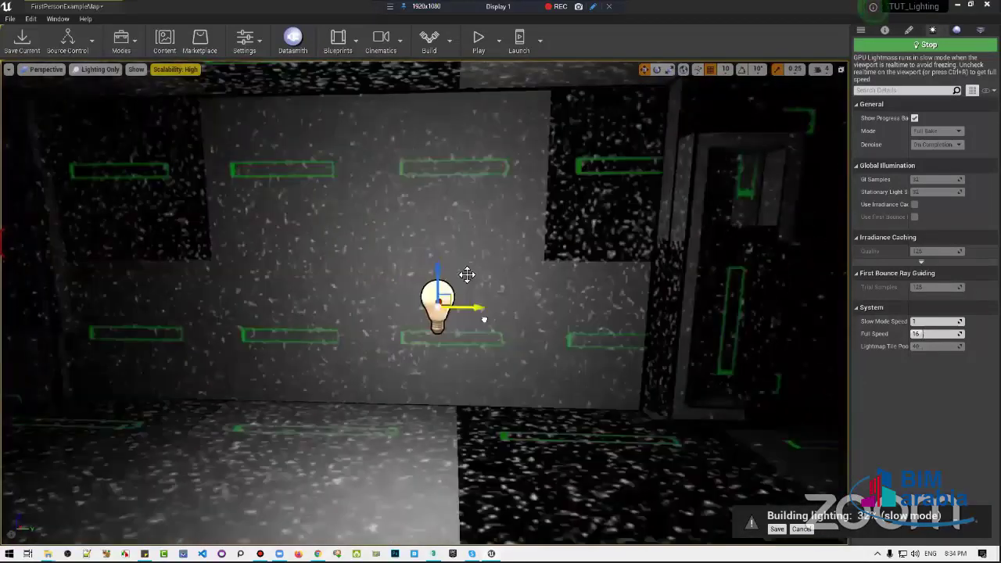
{"action": "scroll", "coordinate": [469, 279], "scroll_direction": "down", "scroll_amount": 5}
{"action": "right_click_drag", "start_coordinate": [469, 279], "coordinate": [438, 297]}
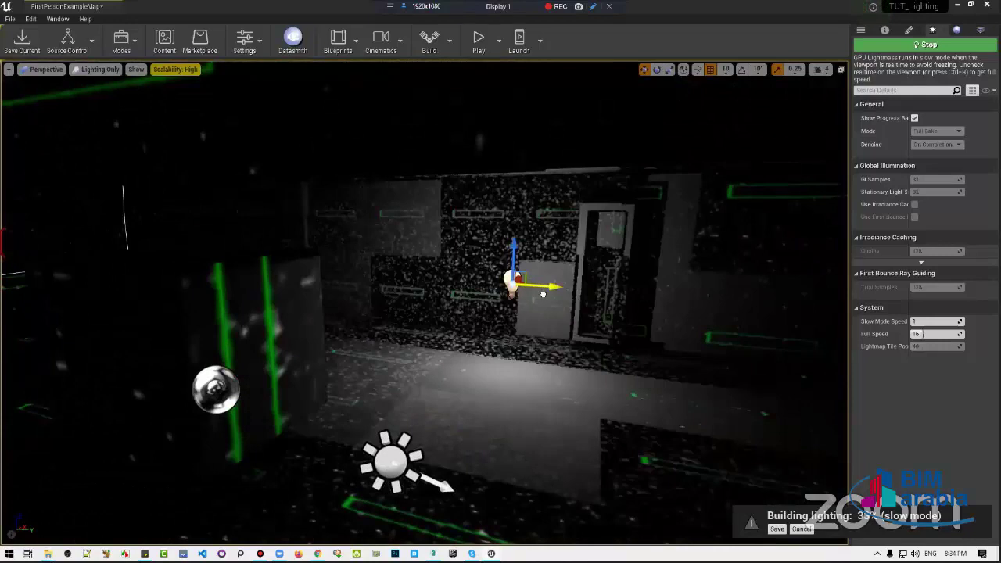
{"action": "key", "text": "f"}
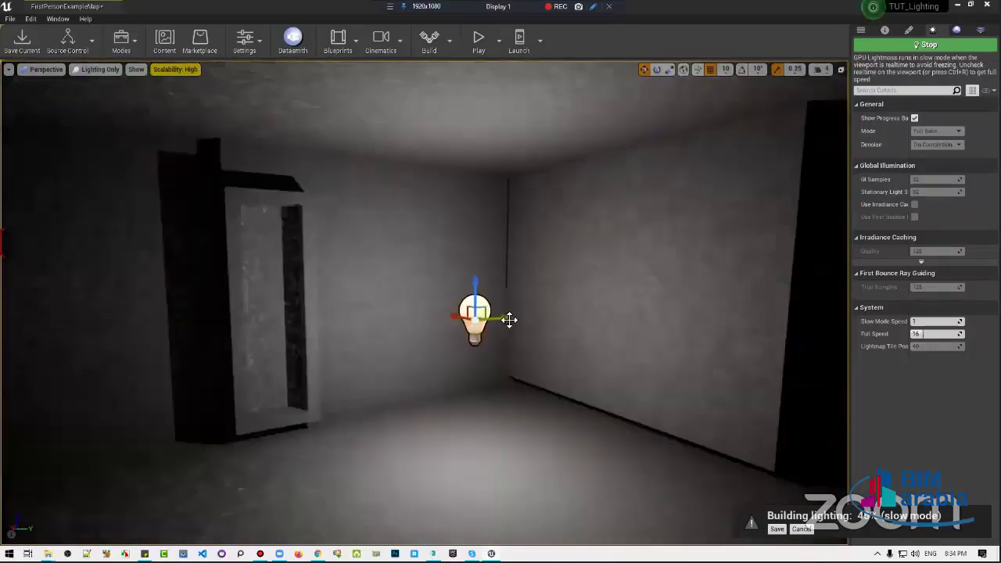
{"action": "mouse_move", "coordinate": [509, 319]}
{"action": "left_mouse_down", "text": "alt"}
{"action": "mouse_move", "coordinate": [493, 313]}
{"action": "mouse_move", "coordinate": [578, 338]}
{"action": "mouse_move", "coordinate": [735, 356]}
{"action": "left_mouse_up", "text": "alt"}
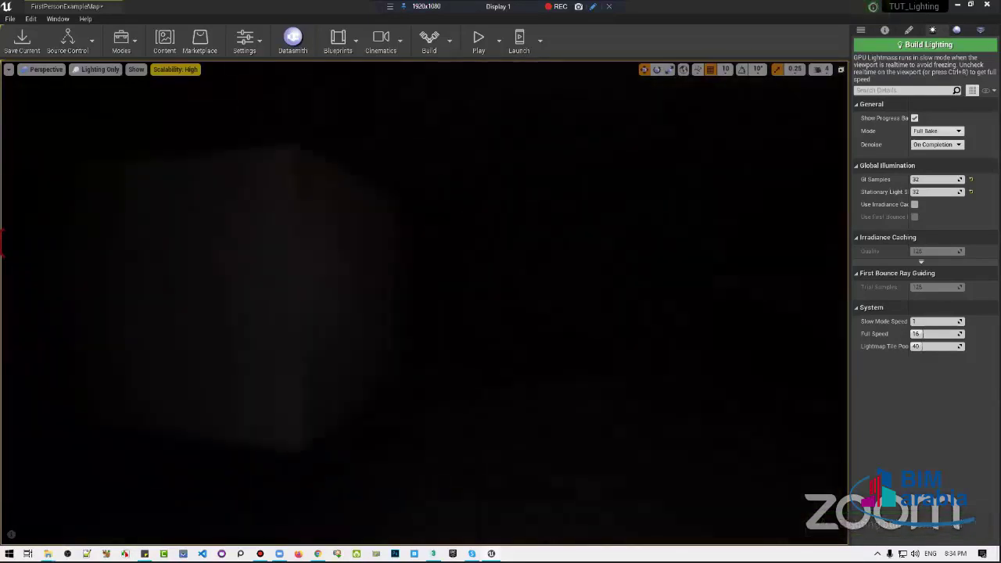
{"action": "mouse_move", "coordinate": [524, 330]}
{"action": "right_mouse_down"}
{"action": "mouse_move", "coordinate": [469, 329]}
{"action": "mouse_move", "coordinate": [517, 315]}
{"action": "right_mouse_up"}
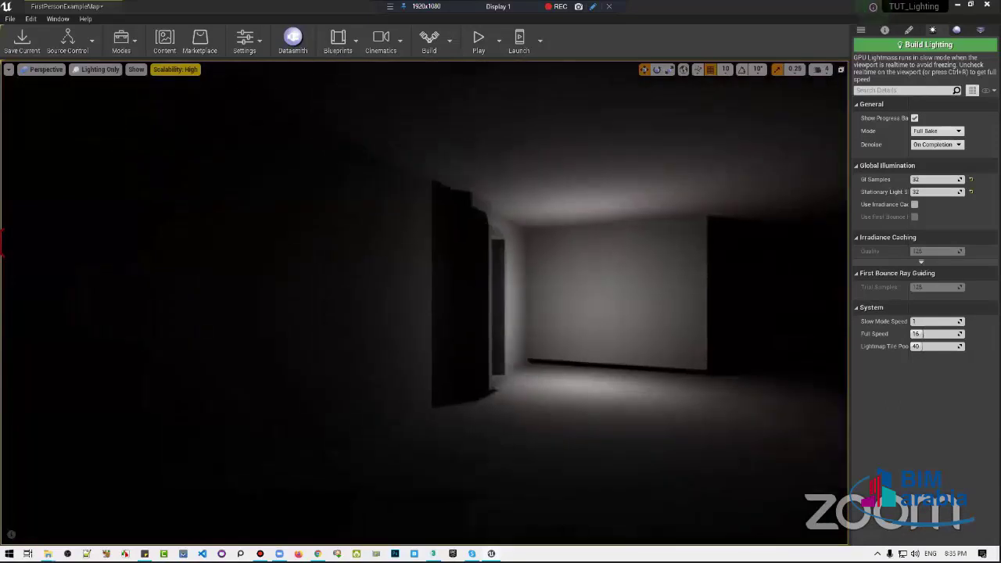
{"action": "right_click_drag", "start_coordinate": [412, 276], "coordinate": [412, 276]}
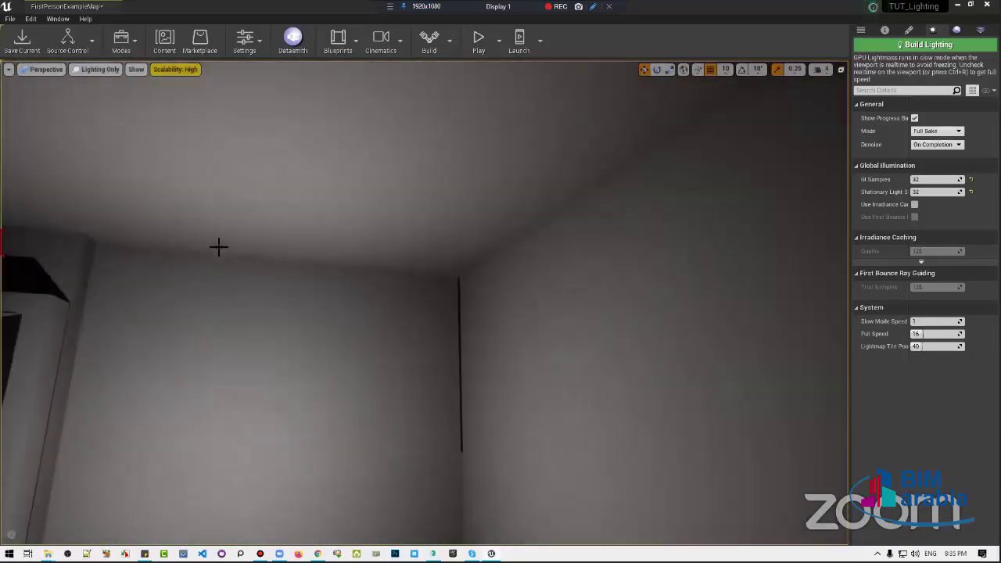
{"action": "right_click_drag", "start_coordinate": [470, 268], "coordinate": [470, 267]}
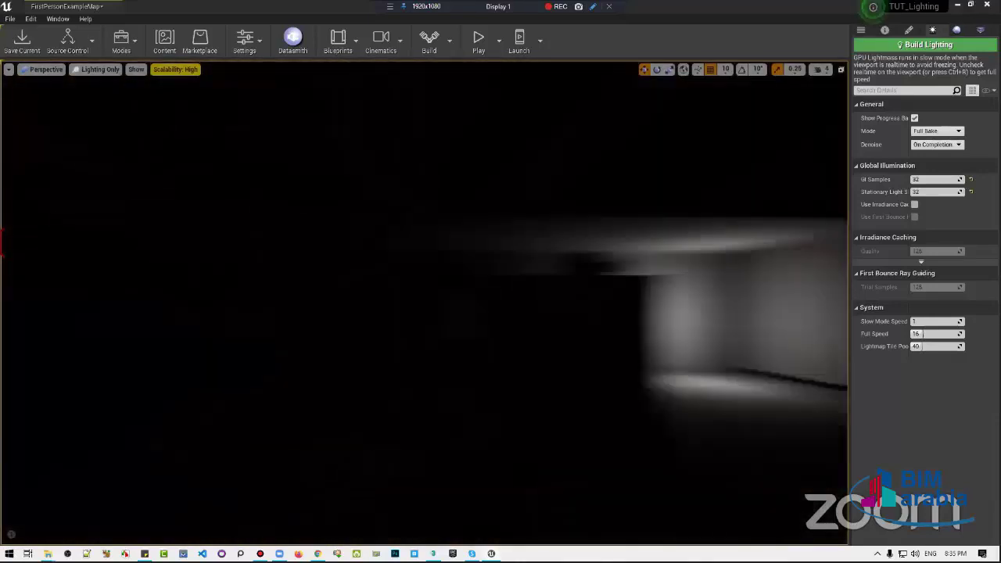
{"action": "right_click_drag", "start_coordinate": [530, 422], "coordinate": [529, 422]}
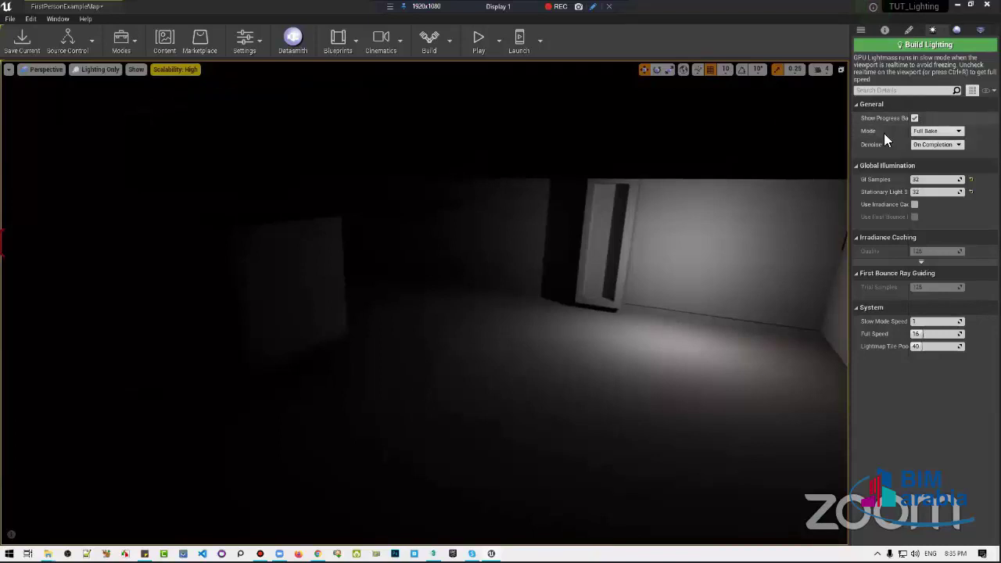
Rebake with GPU Lightmass, turning Show Progress Bar off and on, and look around until done
{"action": "left_click", "coordinate": [916, 47]}
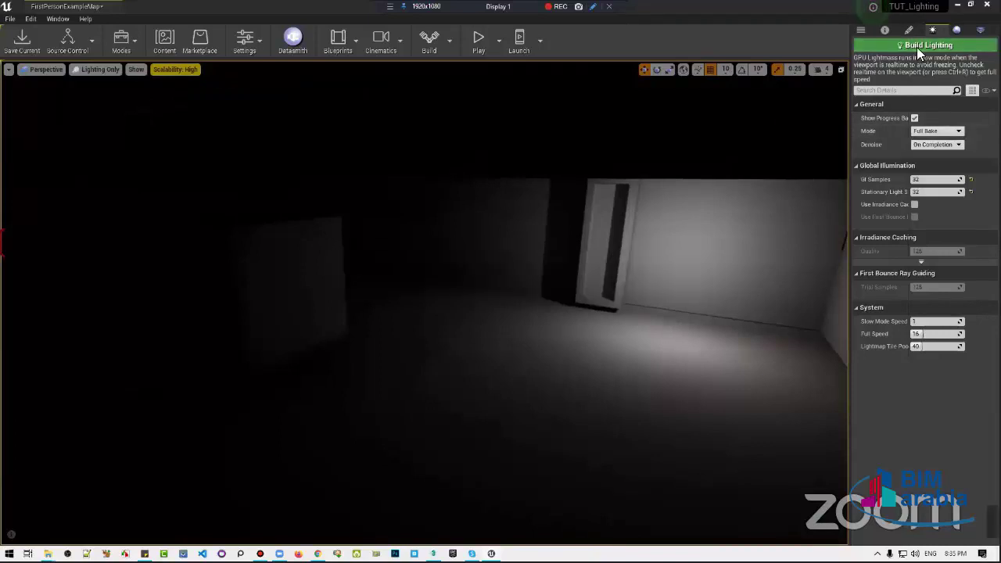
{"action": "left_click", "coordinate": [915, 118]}
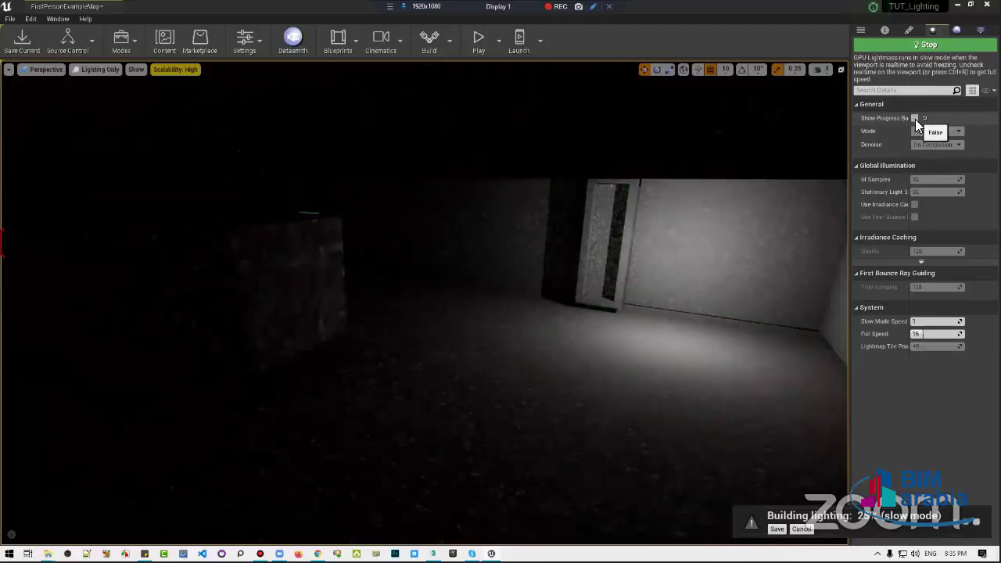
{"action": "right_click_drag", "start_coordinate": [422, 297], "coordinate": [344, 297]}
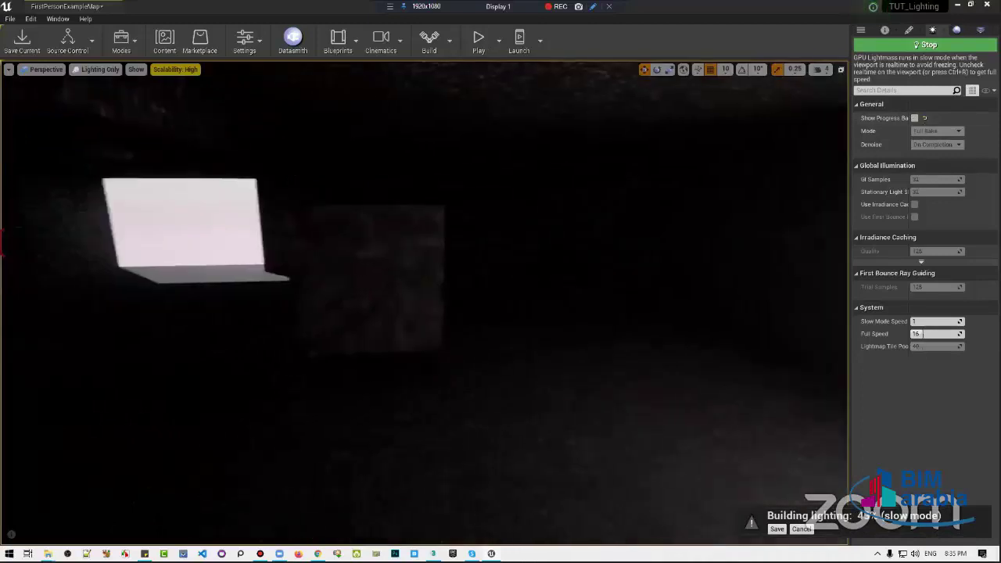
{"action": "left_click", "coordinate": [915, 118]}
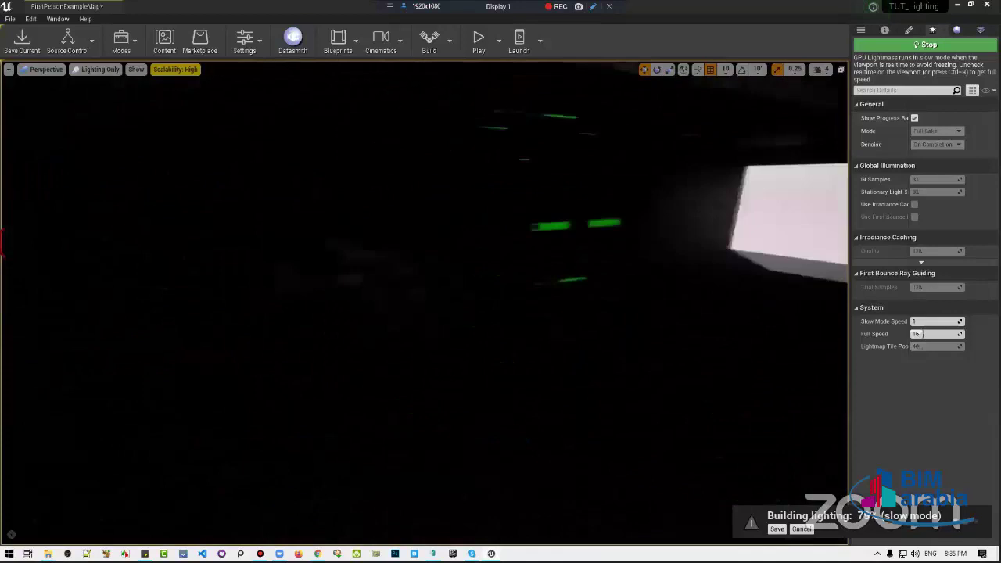
{"action": "right_click_drag", "start_coordinate": [422, 297], "coordinate": [547, 289]}
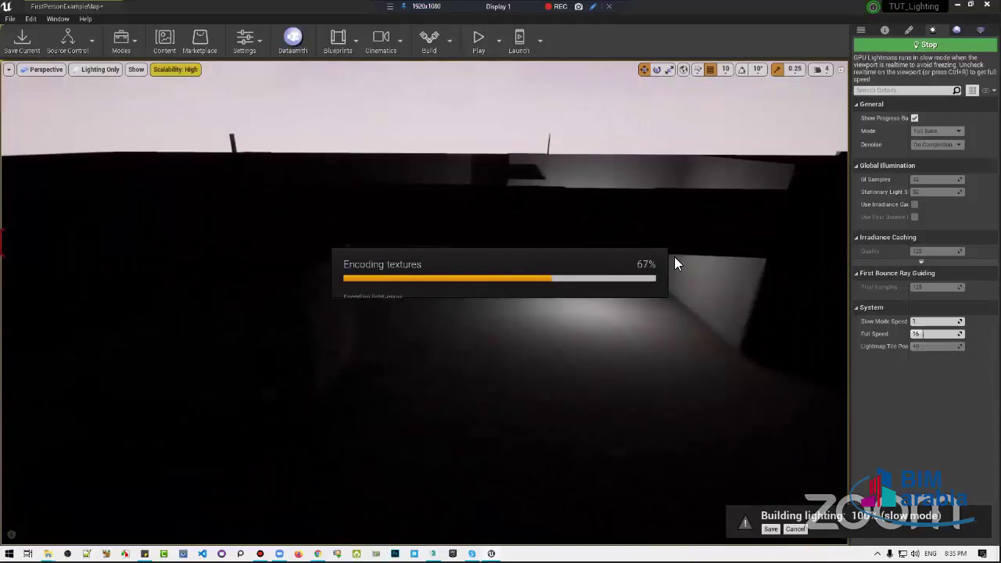
{"action": "right_click_drag", "start_coordinate": [675, 260], "coordinate": [675, 260]}
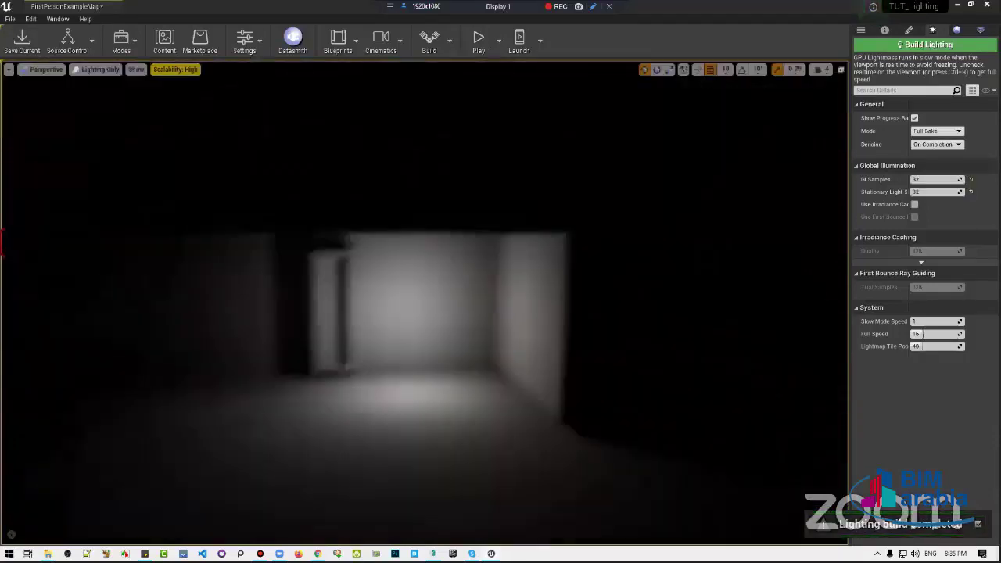
{"action": "right_click_drag", "start_coordinate": [555, 278], "coordinate": [554, 278]}
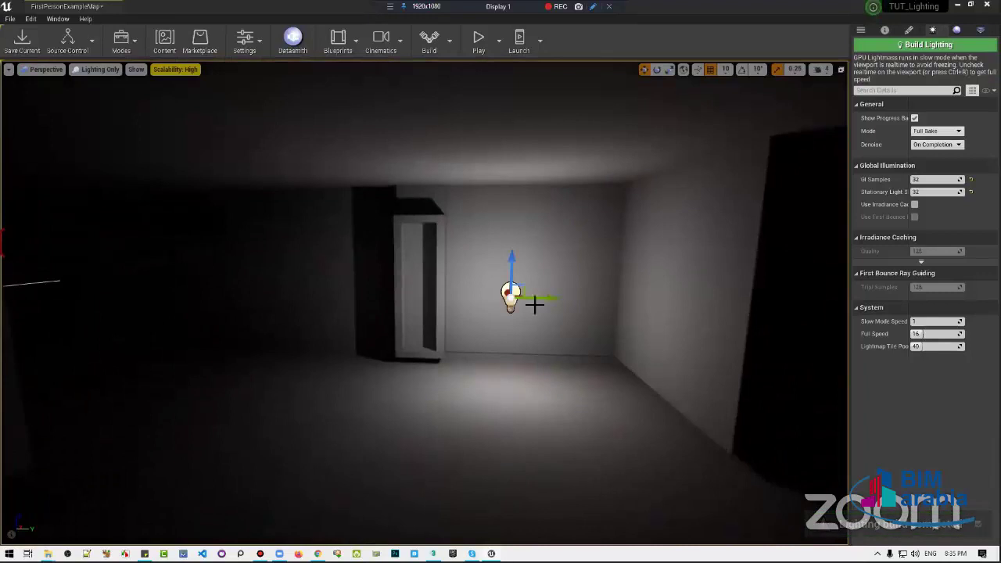
Run Build Lighting again, re-enable the progress overlays, and fly around until the bake finishes
{"action": "right_click_drag", "start_coordinate": [500, 297], "coordinate": [438, 297]}
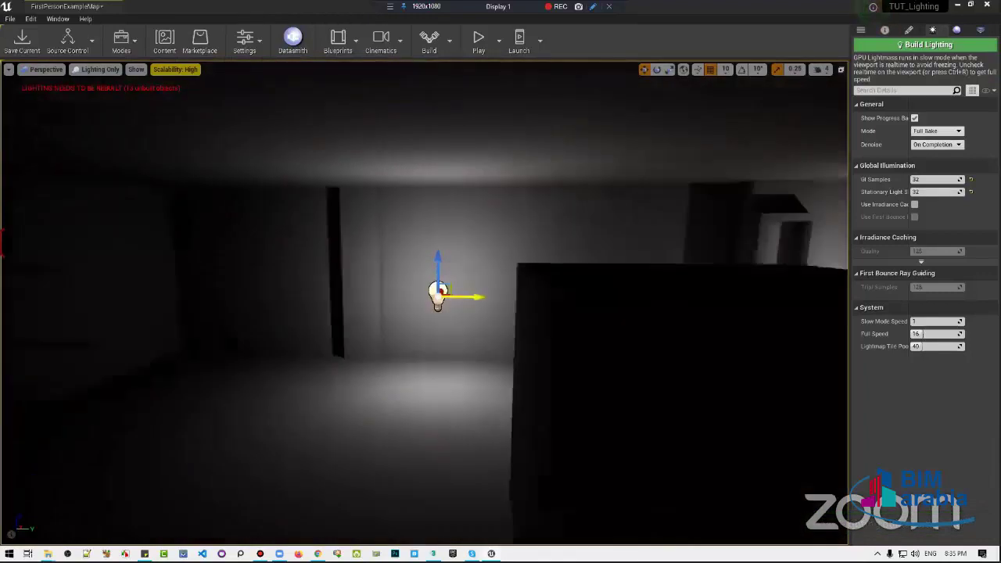
{"action": "right_click_drag", "start_coordinate": [772, 360], "coordinate": [772, 361]}
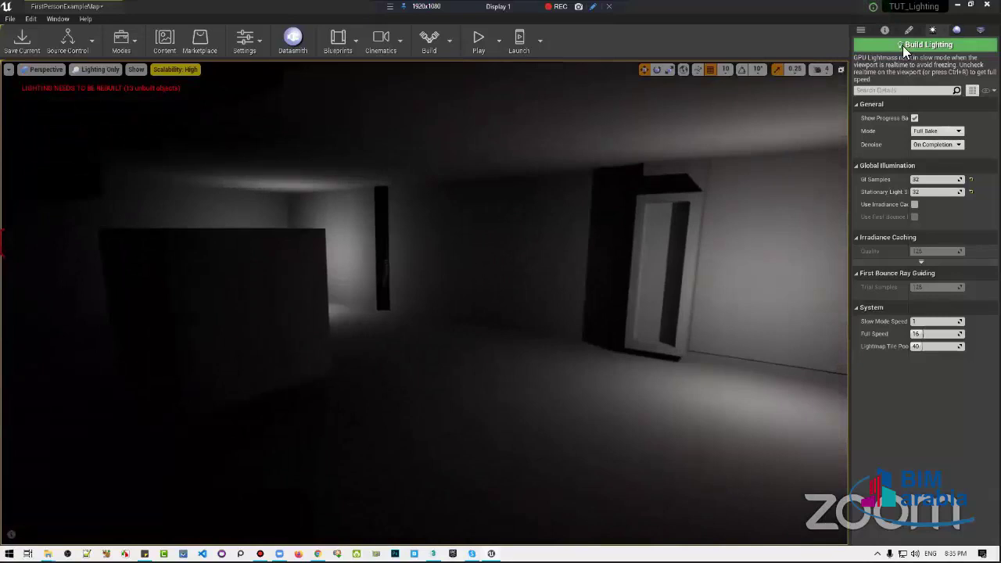
{"action": "left_click", "coordinate": [904, 46]}
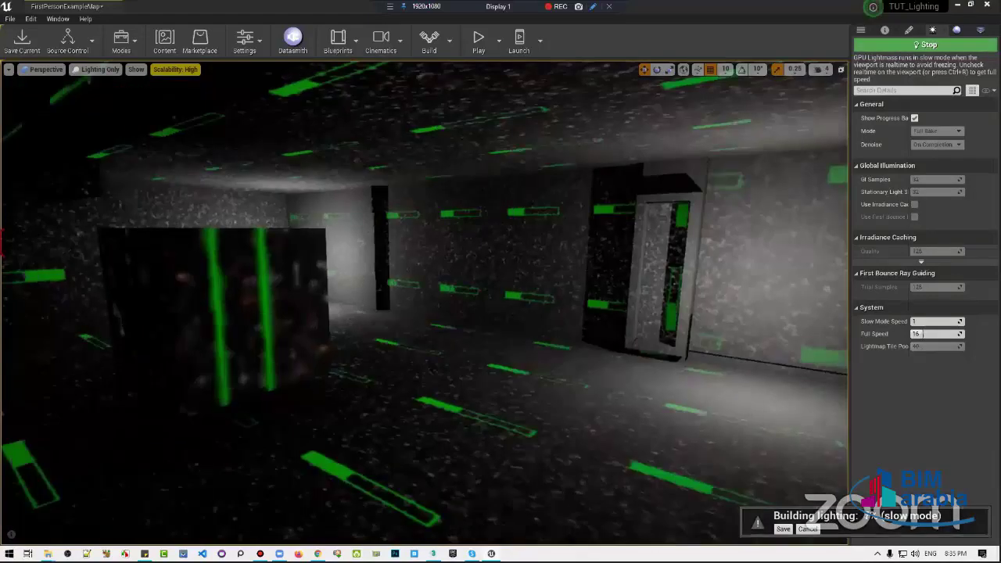
{"action": "right_click_drag", "start_coordinate": [422, 297], "coordinate": [422, 297]}
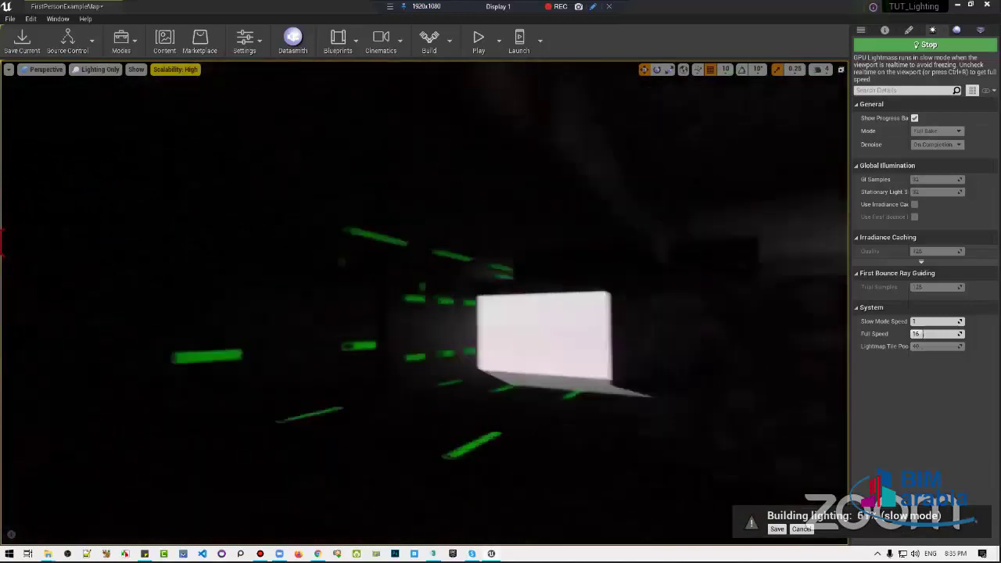
{"action": "right_click_drag", "start_coordinate": [422, 297], "coordinate": [422, 297]}
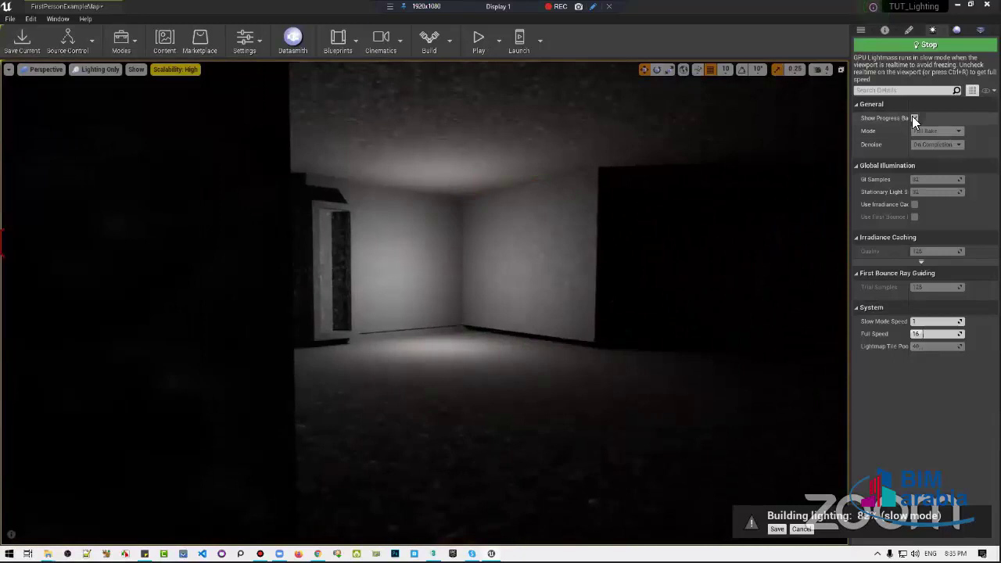
{"action": "left_click", "coordinate": [914, 118]}
{"action": "right_click_drag", "start_coordinate": [423, 297], "coordinate": [428, 268]}
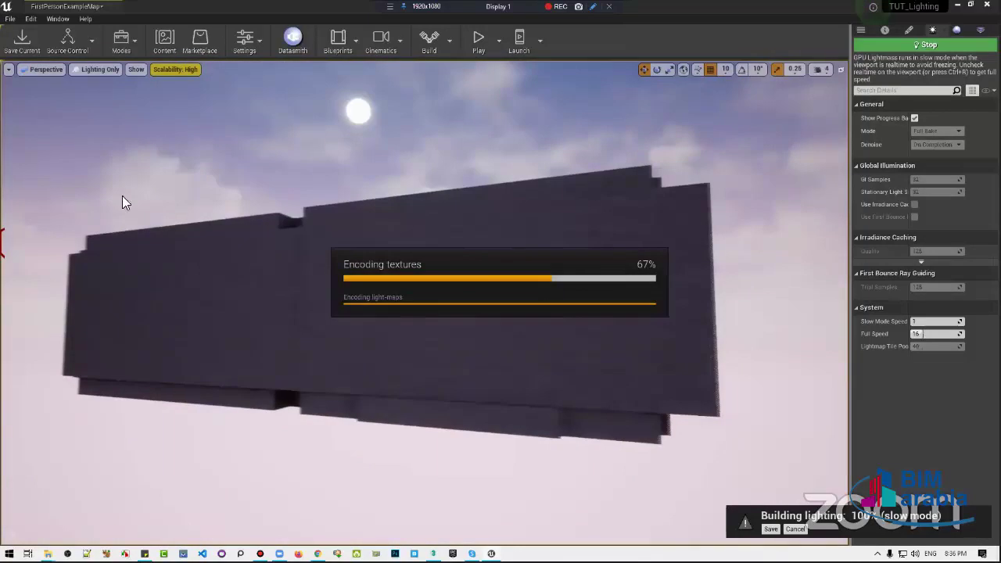
{"action": "right_click_drag", "start_coordinate": [123, 202], "coordinate": [304, 275]}
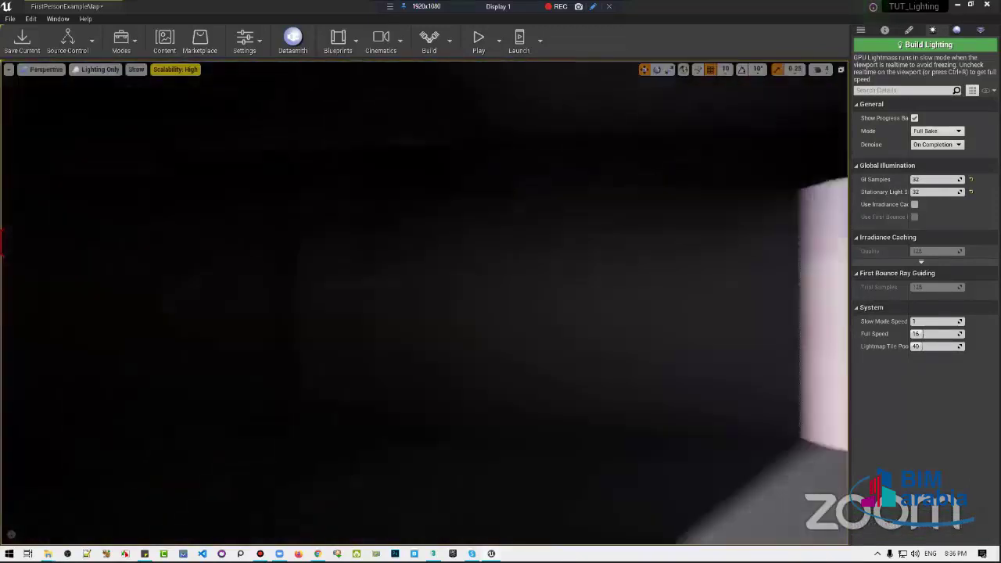
Leave the GPU Lightmass bake mode set to Full Bake
{"action": "right_click_drag", "start_coordinate": [677, 299], "coordinate": [677, 299]}
{"action": "right_click_drag", "start_coordinate": [537, 301], "coordinate": [537, 301]}
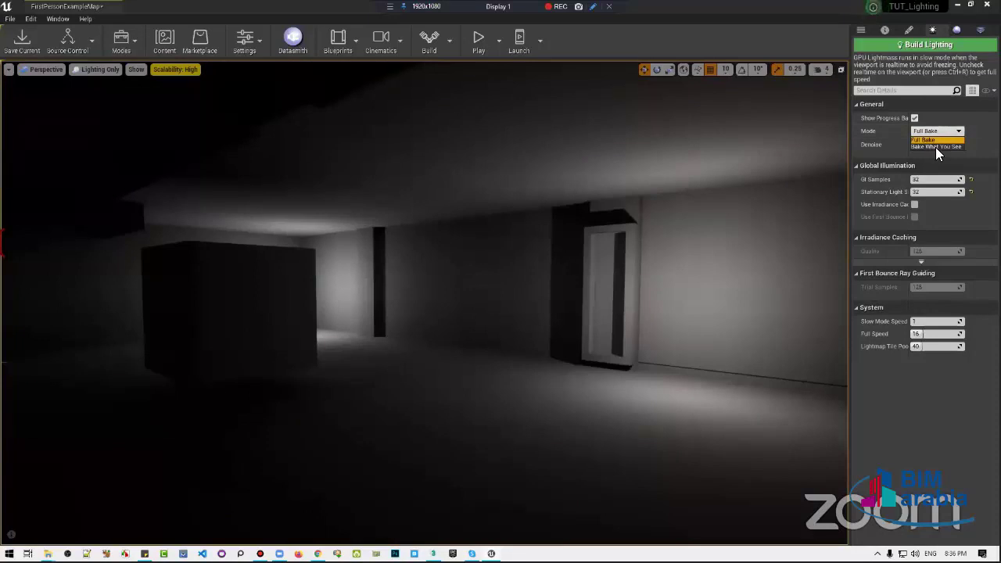
{"action": "left_click", "coordinate": [938, 131]}
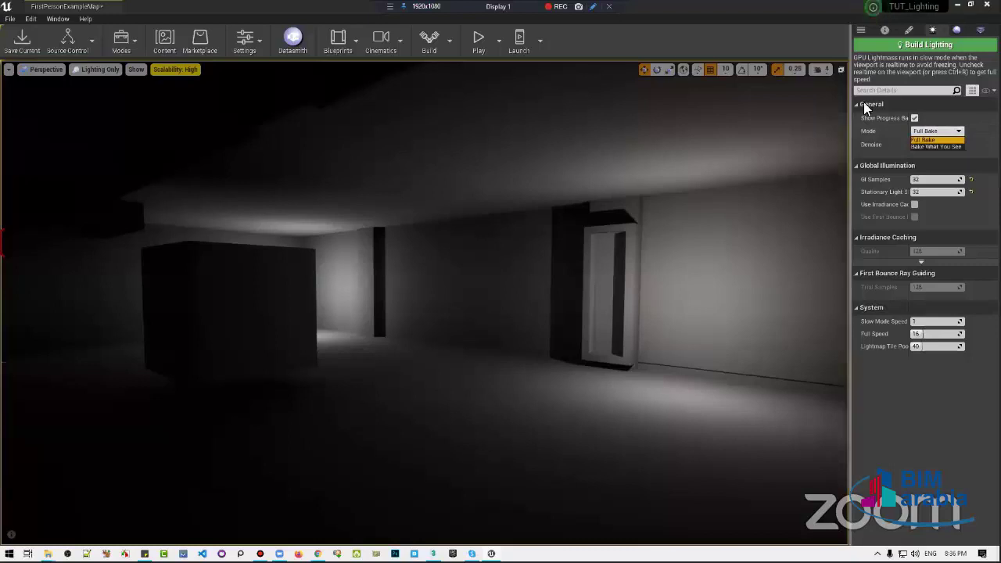
{"action": "left_click", "coordinate": [685, 43]}
Select the box in the room and switch the viewport to Unlit (Alt+3)
{"action": "right_click_drag", "start_coordinate": [469, 313], "coordinate": [500, 312]}
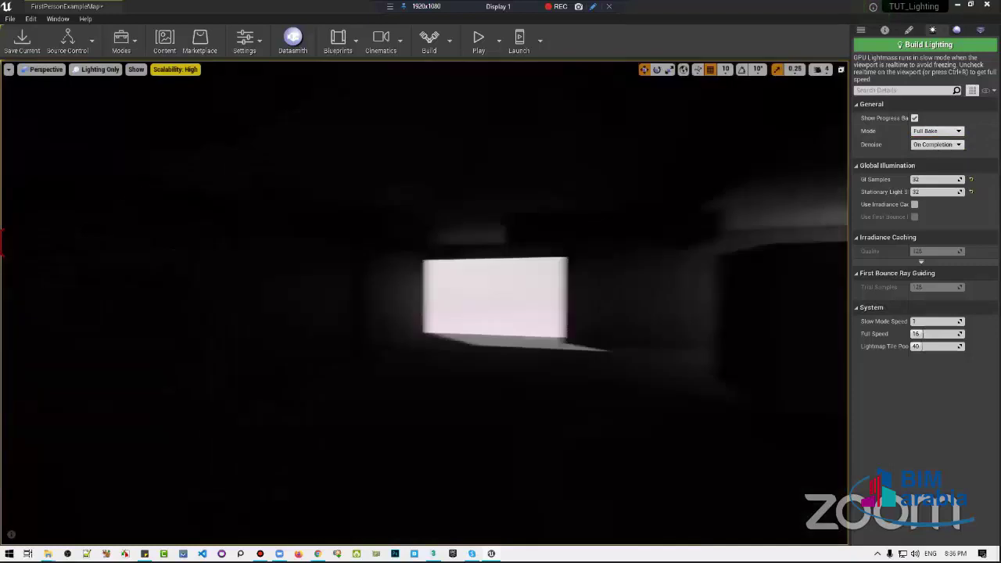
{"action": "right_click_drag", "start_coordinate": [508, 261], "coordinate": [2, 55]}
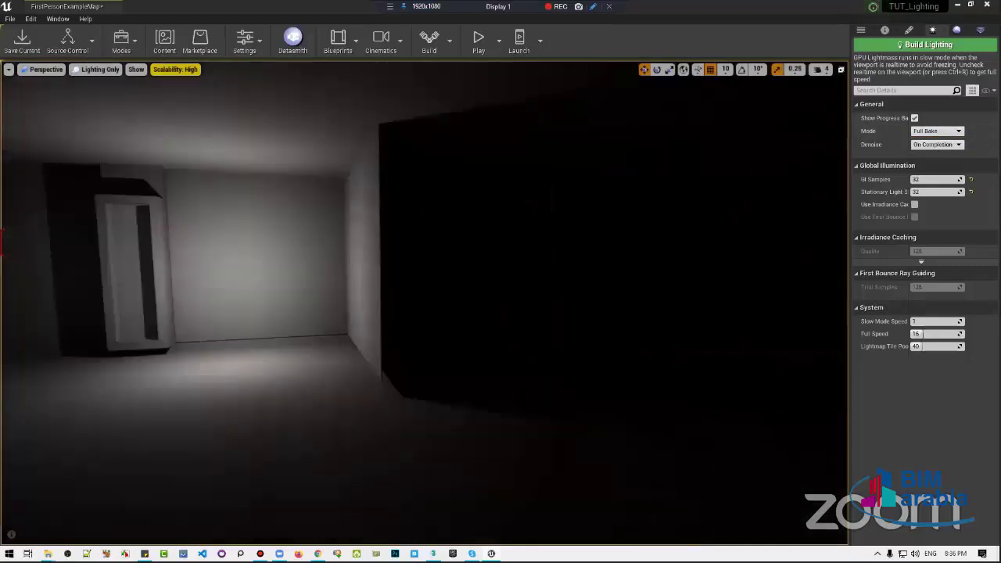
{"action": "mouse_move", "coordinate": [422, 297]}
{"action": "right_mouse_down"}
{"action": "mouse_move", "coordinate": [469, 297]}
{"action": "mouse_move", "coordinate": [644, 239]}
{"action": "mouse_move", "coordinate": [644, 336]}
{"action": "mouse_move", "coordinate": [459, 192]}
{"action": "mouse_move", "coordinate": [528, 205]}
{"action": "right_mouse_up"}
{"action": "left_click", "coordinate": [392, 269]}
{"action": "key", "text": "alt+3"}
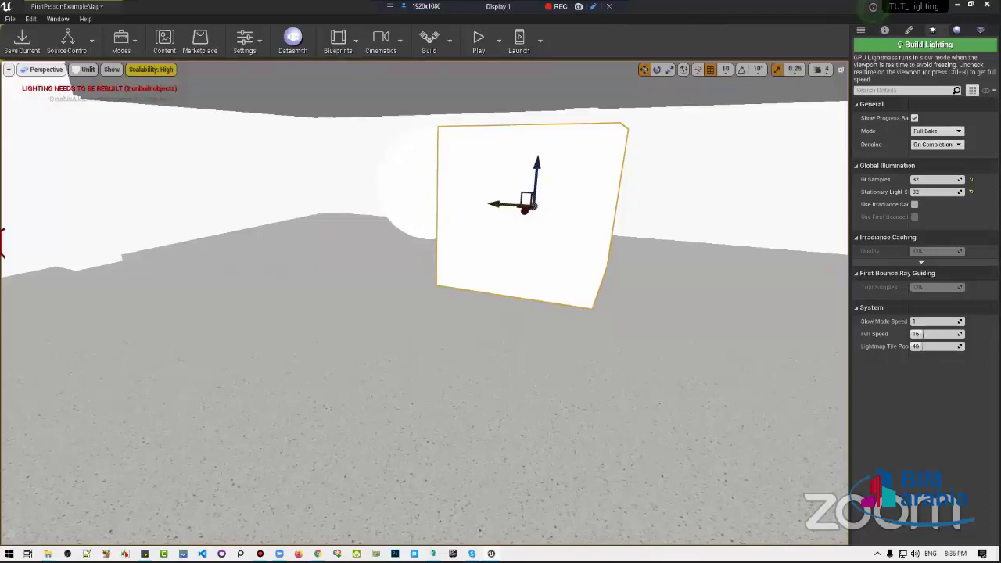
Move the box and return the viewport to Lighting Only (Alt+6)
{"action": "left_click_drag", "start_coordinate": [501, 204], "coordinate": [290, 182]}
{"action": "mouse_move", "coordinate": [277, 202]}
{"action": "right_mouse_down"}
{"action": "mouse_move", "coordinate": [314, 273]}
{"action": "mouse_move", "coordinate": [649, 365]}
{"action": "right_mouse_up"}
{"action": "key", "text": "alt+6"}
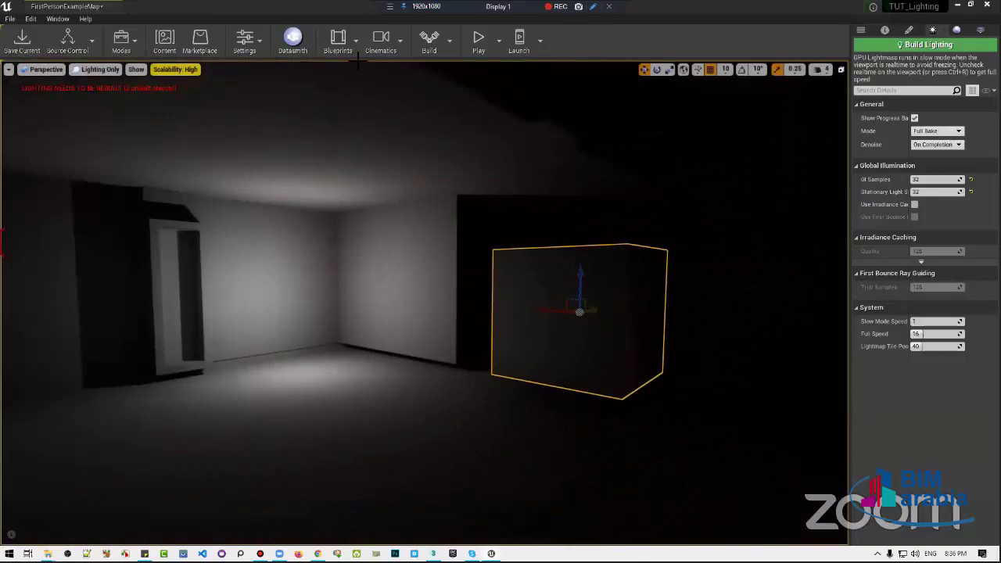
Create a new material named M in the Content Browser and open it for editing
{"action": "left_click", "coordinate": [164, 39]}
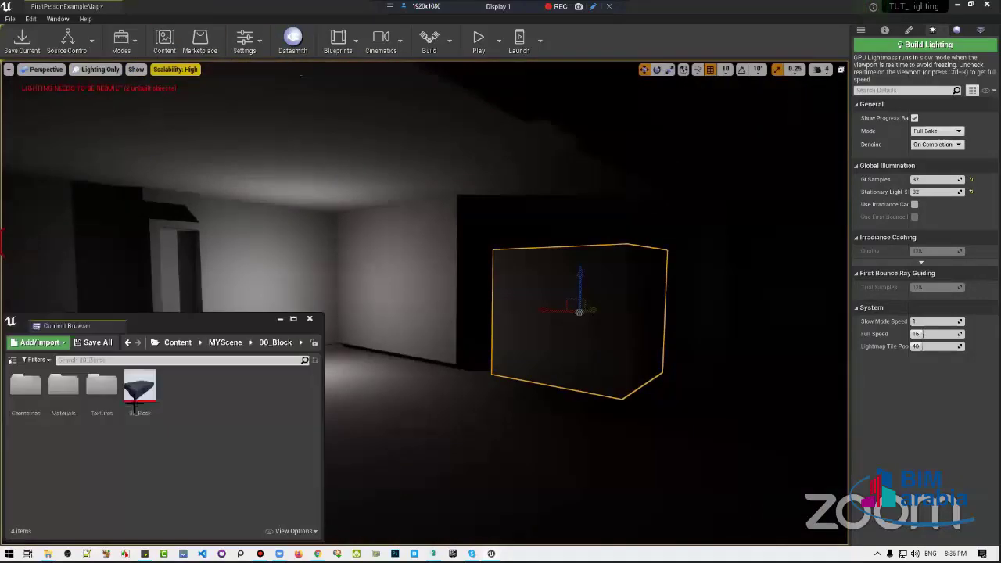
{"action": "right_click", "coordinate": [228, 436]}
{"action": "left_click", "coordinate": [285, 220]}
{"action": "type", "text": "M"}
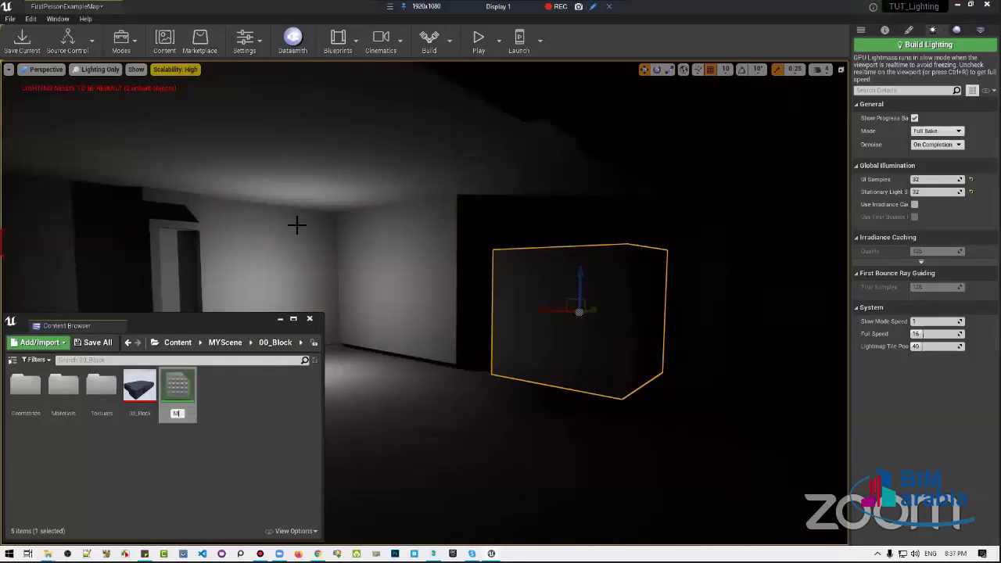
{"action": "key", "text": "Return"}
{"action": "left_click_drag", "start_coordinate": [177, 368], "coordinate": [241, 207]}
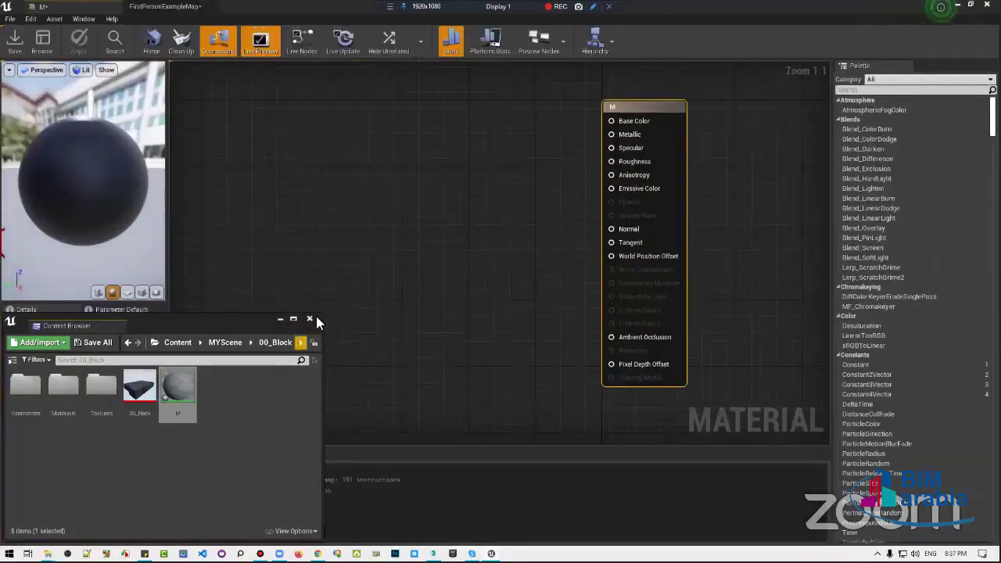
Add Constant3Vector, Constant and Multiply nodes, wiring the Constant into Multiply's B input
{"action": "left_click", "coordinate": [310, 319]}
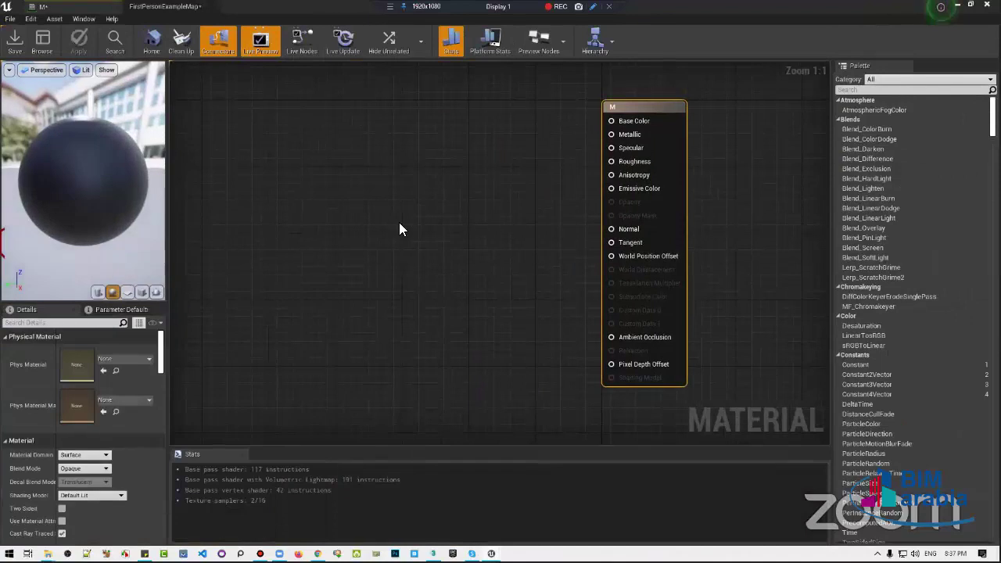
{"action": "left_click", "coordinate": [312, 164]}
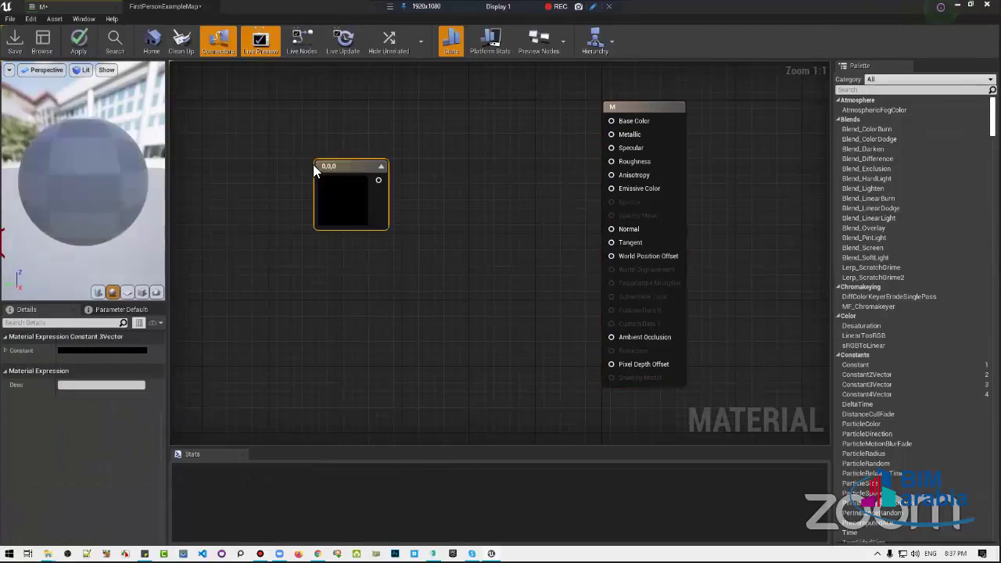
{"action": "left_click", "coordinate": [348, 280]}
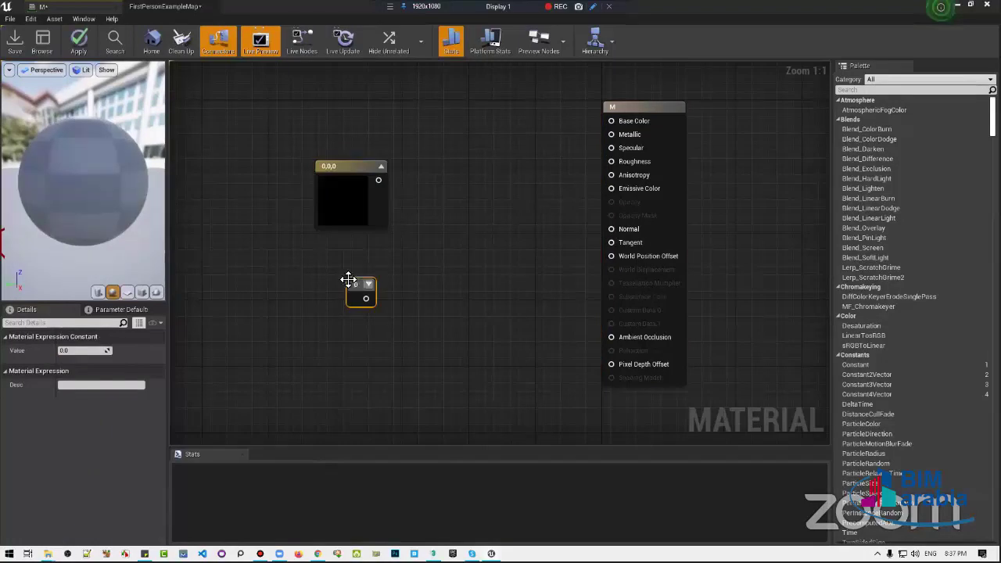
{"action": "left_click", "coordinate": [406, 234]}
{"action": "mouse_move", "coordinate": [380, 184]}
{"action": "left_mouse_down"}
{"action": "mouse_move", "coordinate": [383, 216]}
{"action": "mouse_move", "coordinate": [356, 188]}
{"action": "left_mouse_up"}
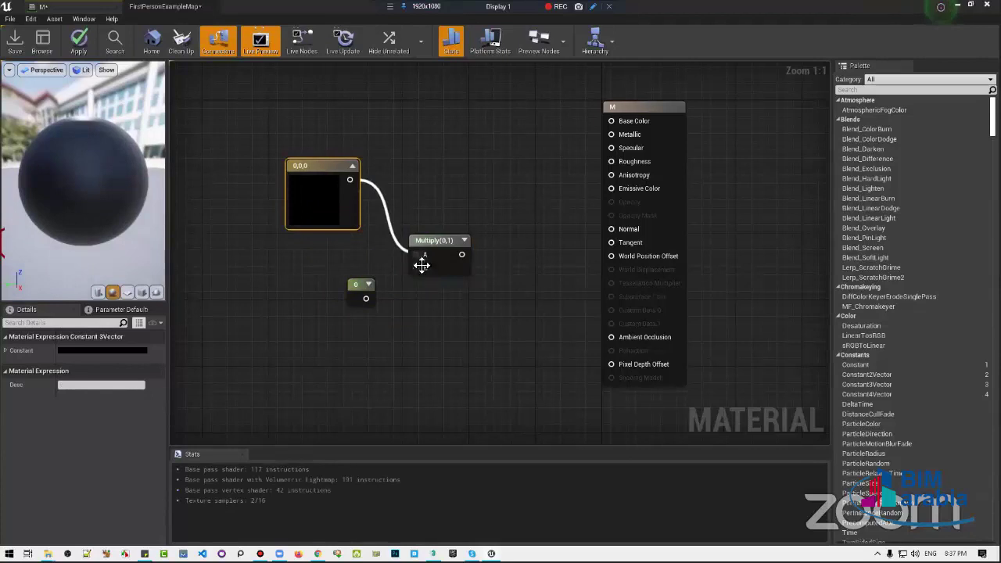
{"action": "mouse_move", "coordinate": [366, 298]}
{"action": "left_mouse_down"}
{"action": "mouse_move", "coordinate": [621, 201]}
{"action": "mouse_move", "coordinate": [615, 244]}
{"action": "left_mouse_up"}
Connect Multiply to Emissive Color and the colour constant to Base Color
{"action": "left_click_drag", "start_coordinate": [582, 207], "coordinate": [558, 234]}
{"action": "left_click", "coordinate": [502, 138]}
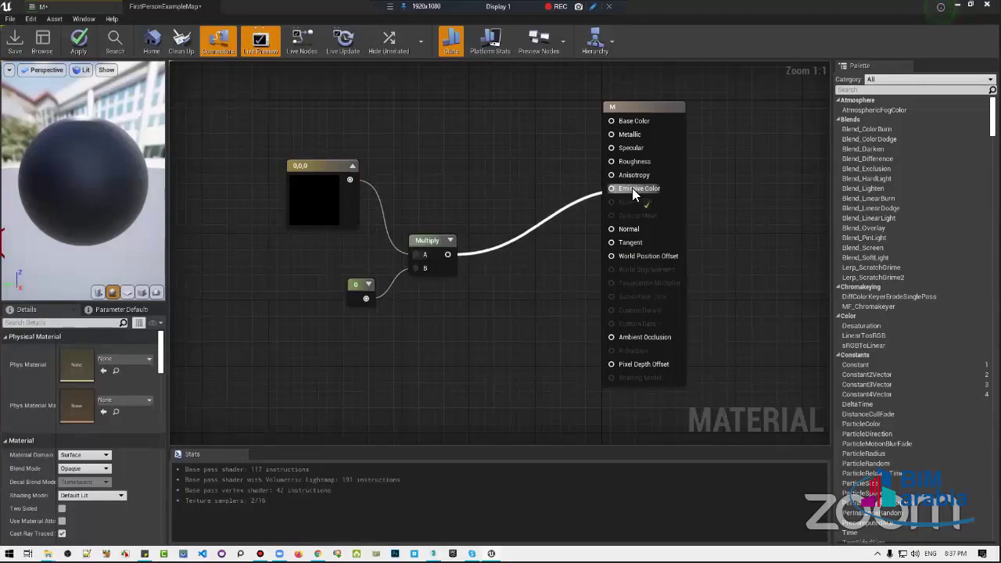
{"action": "left_click_drag", "start_coordinate": [451, 260], "coordinate": [631, 188]}
{"action": "left_click", "coordinate": [421, 255]}
{"action": "left_click_drag", "start_coordinate": [448, 254], "coordinate": [436, 221], "text": "ctrl"}
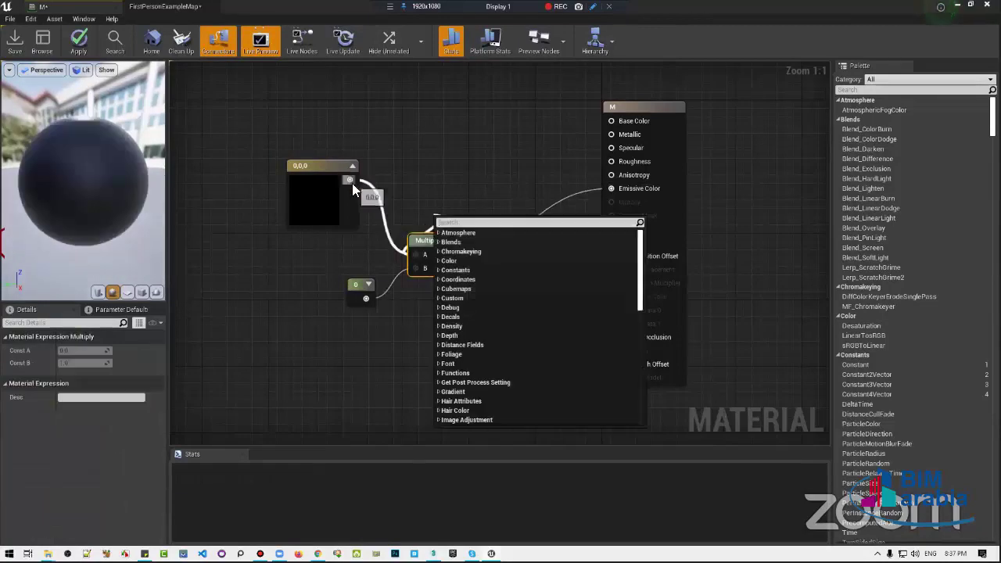
{"action": "left_click_drag", "start_coordinate": [350, 180], "coordinate": [610, 130]}
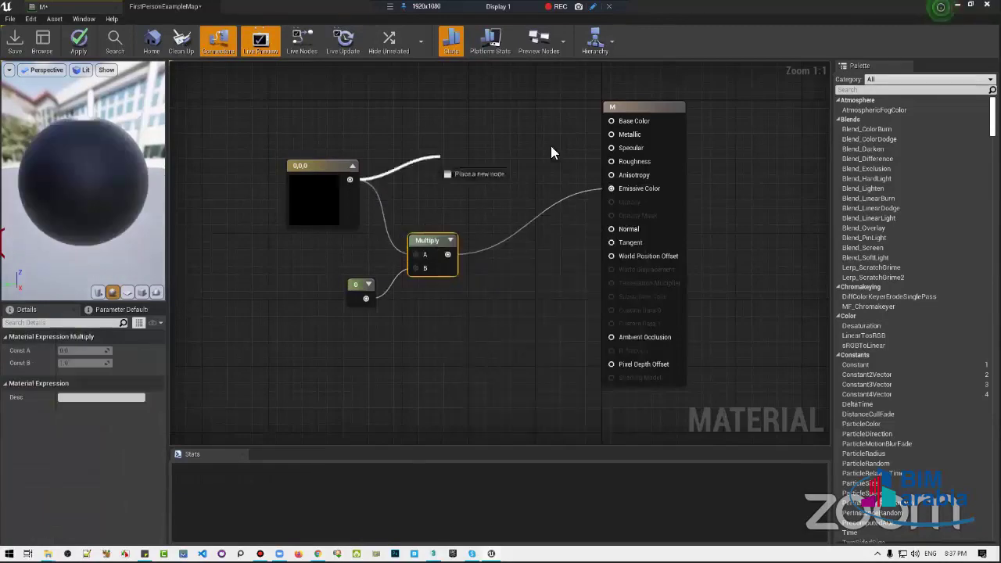
Set the colour constant to magenta and convert it to a parameter named Color
{"action": "left_click", "coordinate": [293, 195]}
{"action": "left_click", "coordinate": [140, 350]}
{"action": "left_click_drag", "start_coordinate": [283, 395], "coordinate": [283, 305]}
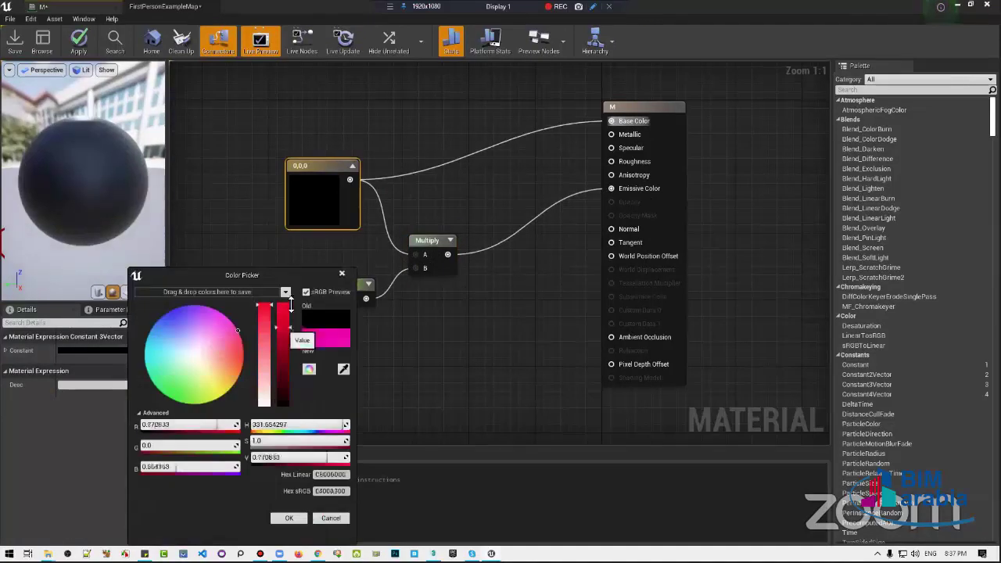
{"action": "left_click", "coordinate": [286, 517]}
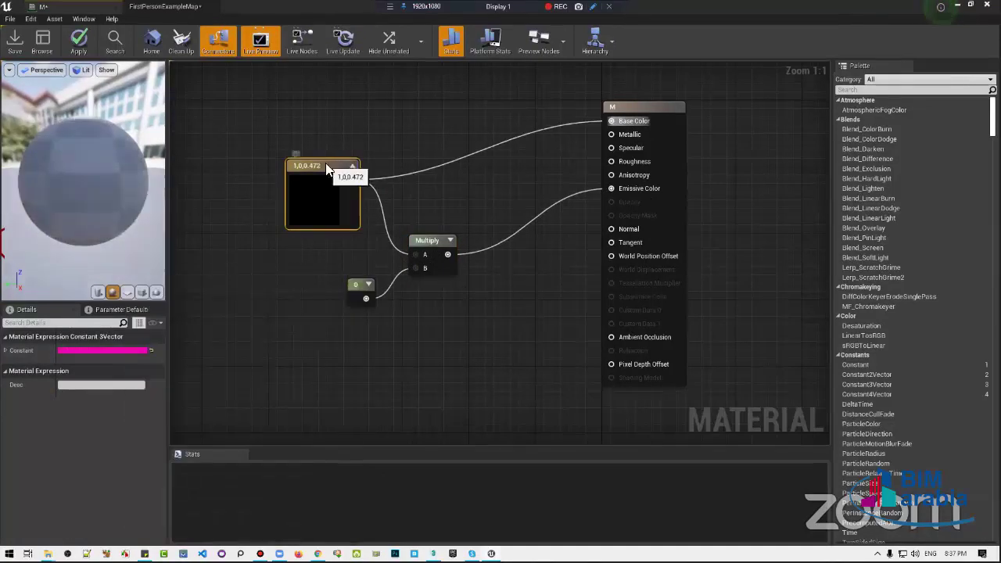
{"action": "right_click", "coordinate": [325, 163]}
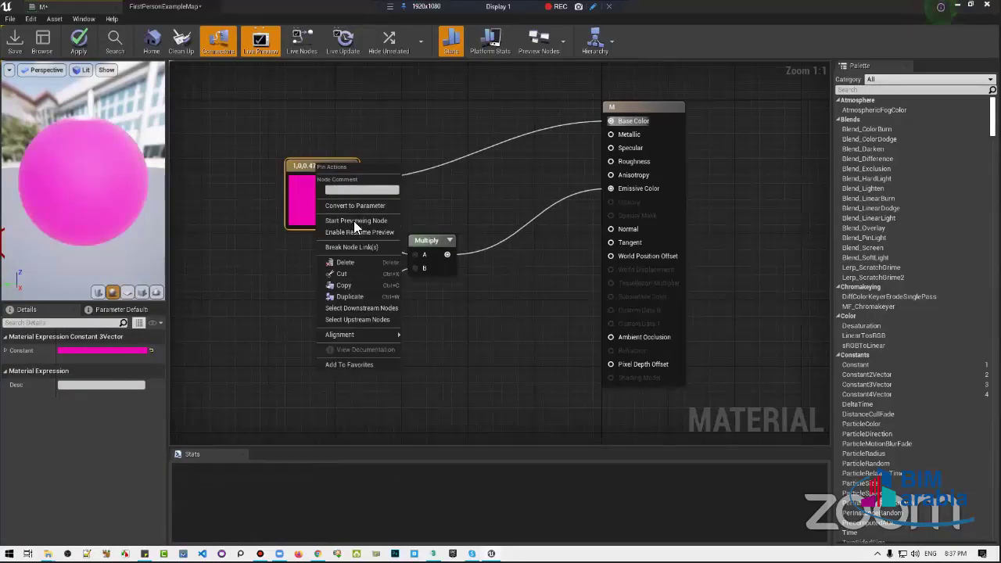
{"action": "left_click", "coordinate": [369, 203]}
{"action": "type", "text": "Co"}
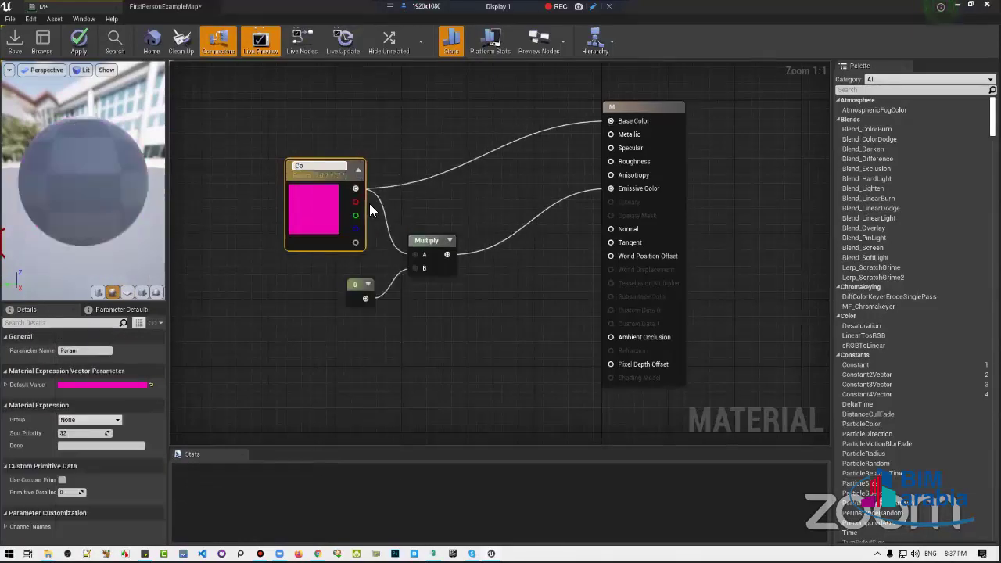
{"action": "type", "text": "lor"}
{"action": "key", "text": "Return"}
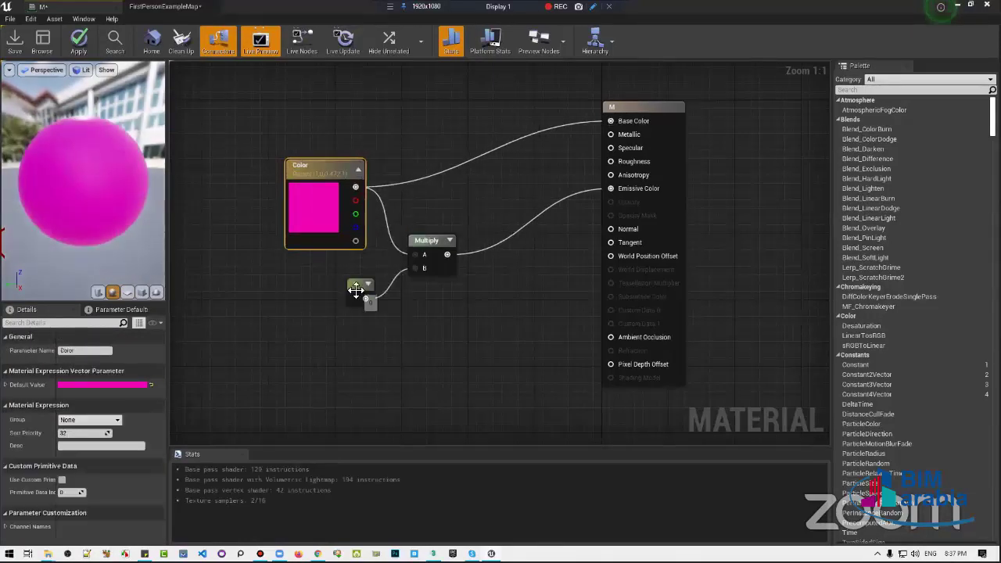
Convert the Constant to a scalar parameter Int with default 10, then save M
{"action": "right_click", "coordinate": [356, 289]}
{"action": "left_click", "coordinate": [412, 336]}
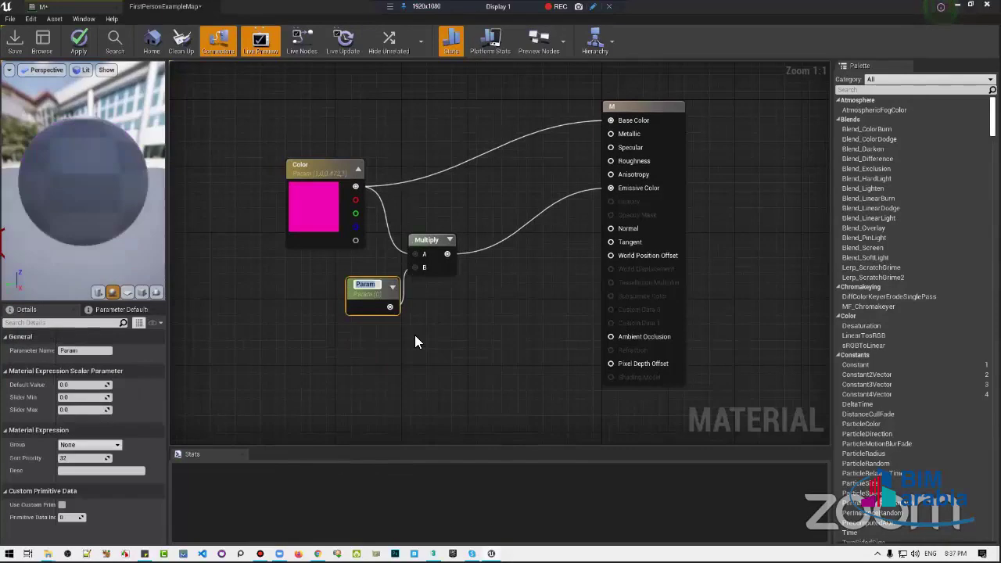
{"action": "type", "text": "Int"}
{"action": "key", "text": "Return"}
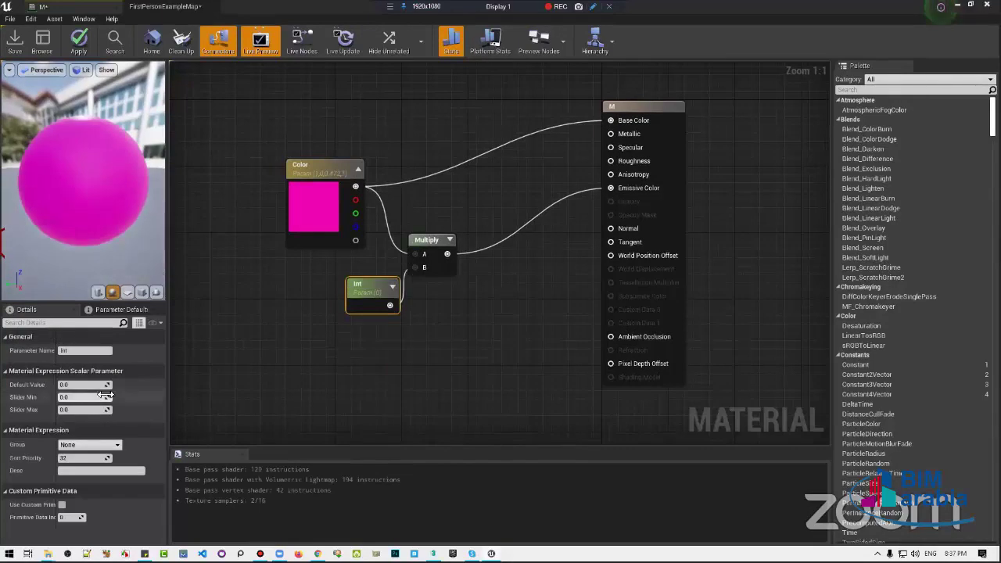
{"action": "left_click", "coordinate": [69, 385]}
{"action": "type", "text": "10"}
{"action": "key", "text": "Return"}
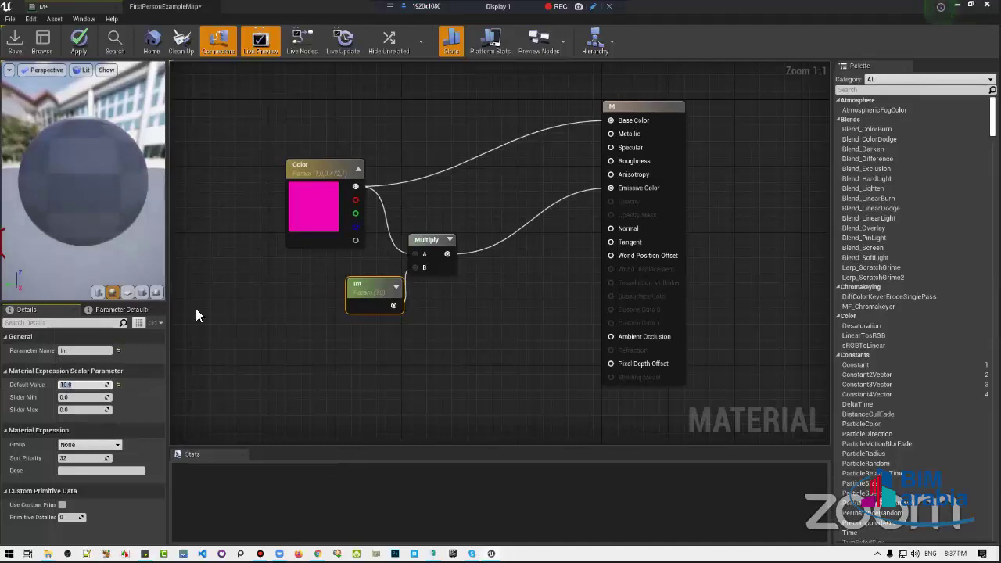
{"action": "left_click", "coordinate": [13, 44]}
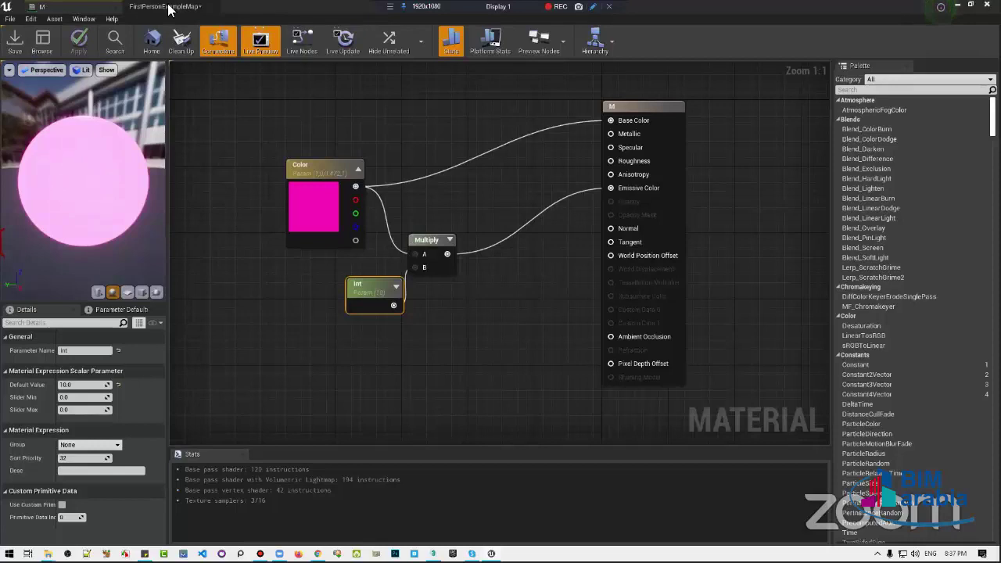
Create material instance M_Inst from M and apply it to the box
{"action": "left_click_drag", "start_coordinate": [83, 6], "coordinate": [151, 6]}
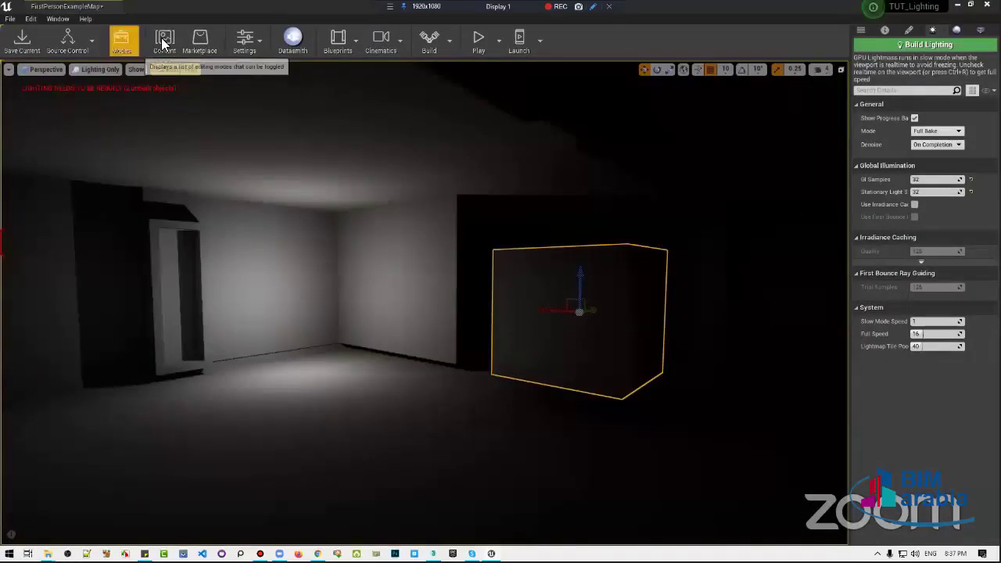
{"action": "left_click", "coordinate": [163, 39]}
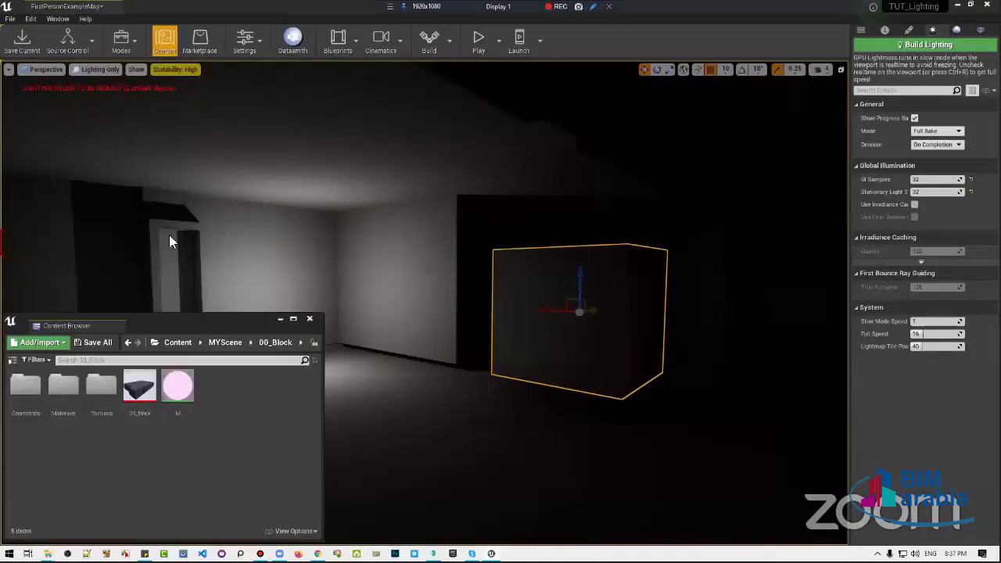
{"action": "right_click", "coordinate": [176, 389]}
{"action": "left_click", "coordinate": [210, 145]}
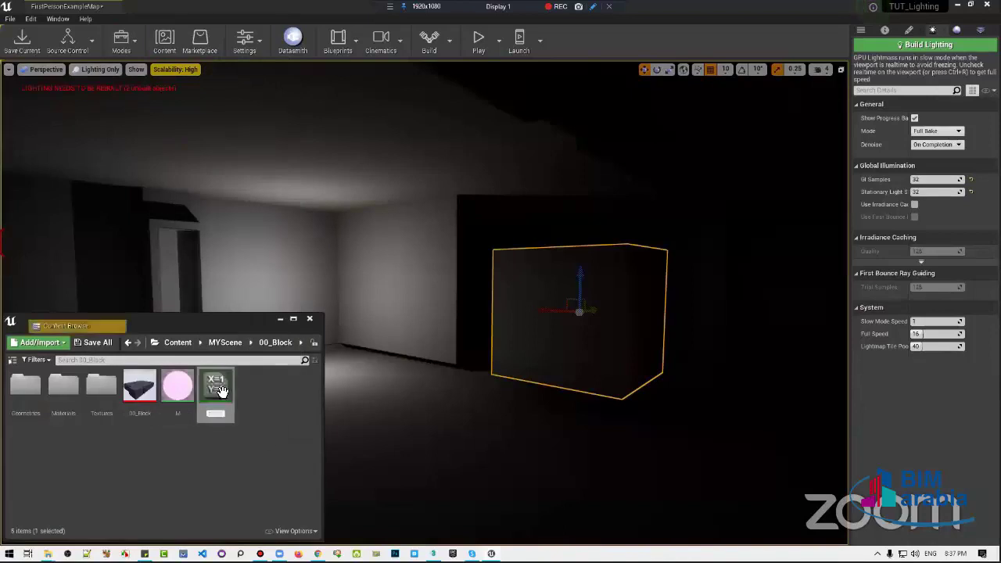
{"action": "left_click_drag", "start_coordinate": [224, 384], "coordinate": [563, 289]}
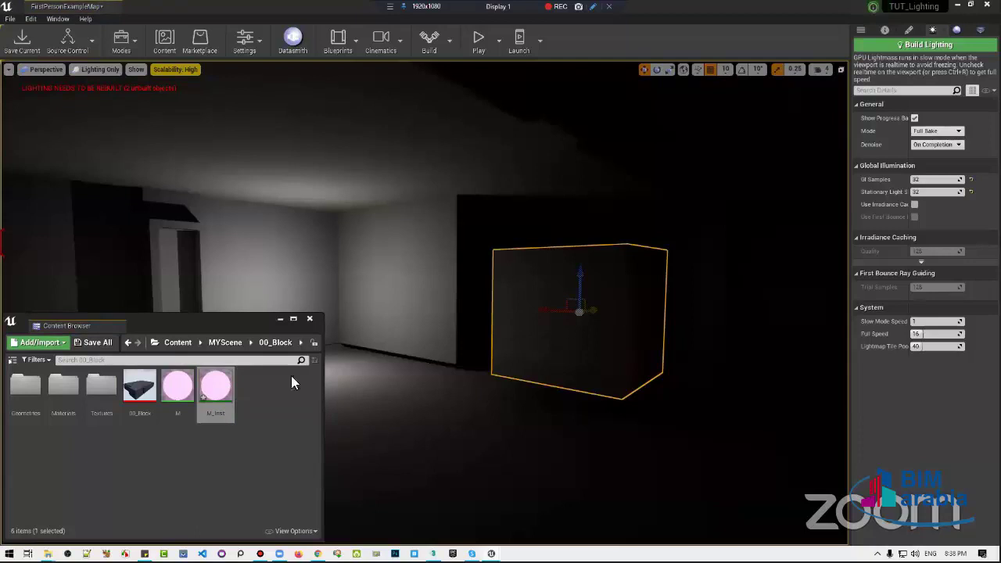
Rebake the lighting with GPU Lightmass and watch the room turn magenta
{"action": "left_click", "coordinate": [908, 45]}
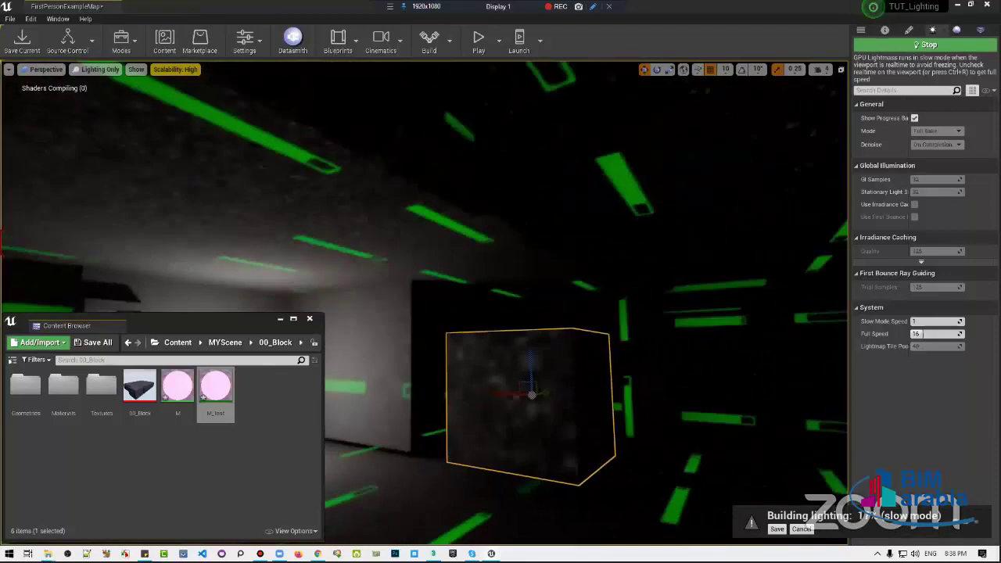
{"action": "mouse_move", "coordinate": [579, 313]}
{"action": "right_mouse_down"}
{"action": "mouse_move", "coordinate": [469, 313]}
{"action": "mouse_move", "coordinate": [513, 325]}
{"action": "right_mouse_up"}
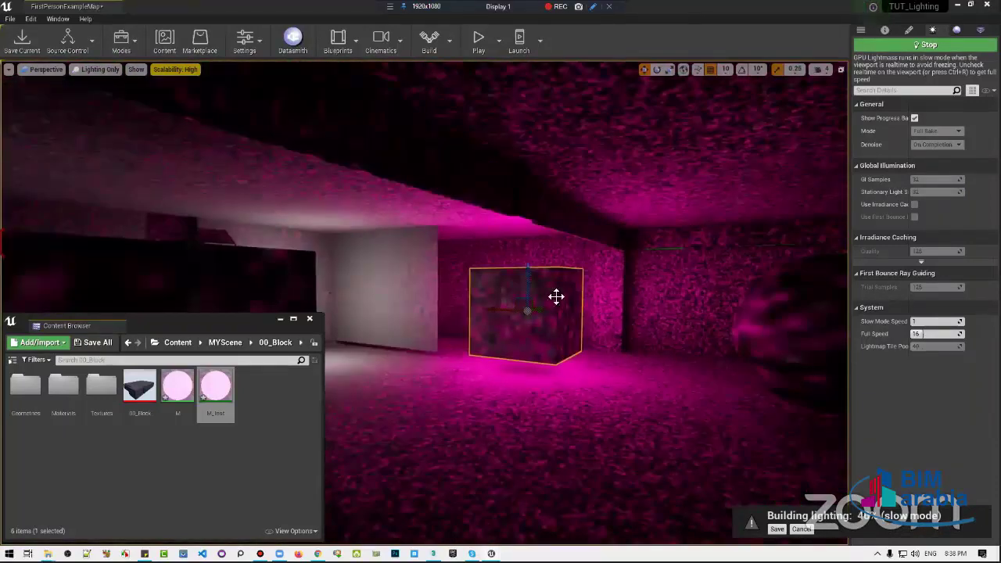
{"action": "mouse_move", "coordinate": [513, 325]}
{"action": "right_mouse_down"}
{"action": "mouse_move", "coordinate": [423, 313]}
{"action": "mouse_move", "coordinate": [626, 320]}
{"action": "mouse_move", "coordinate": [646, 292]}
{"action": "right_mouse_up"}
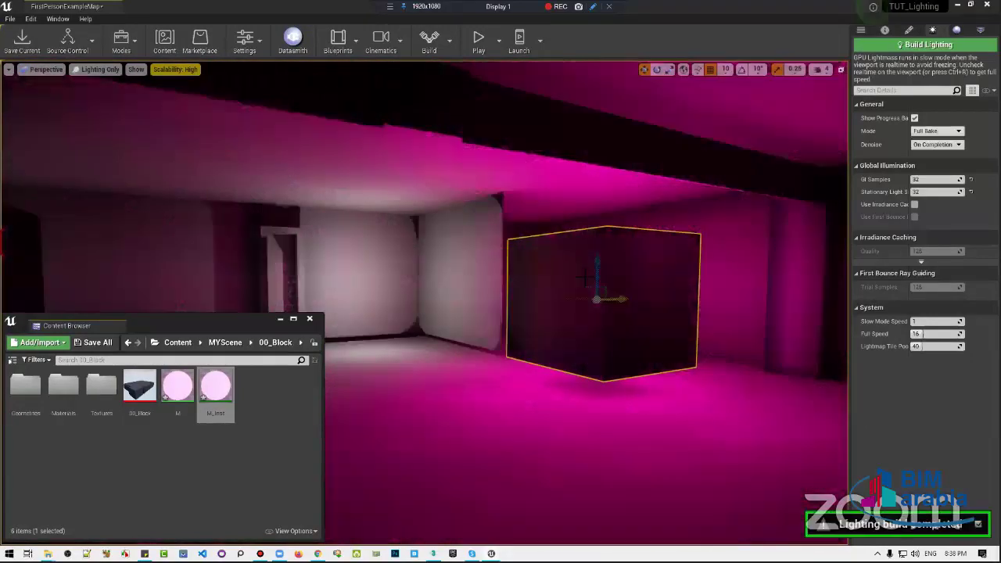
{"action": "mouse_move", "coordinate": [596, 299]}
{"action": "right_mouse_down"}
{"action": "mouse_move", "coordinate": [508, 329]}
{"action": "mouse_move", "coordinate": [512, 297]}
{"action": "right_mouse_up"}
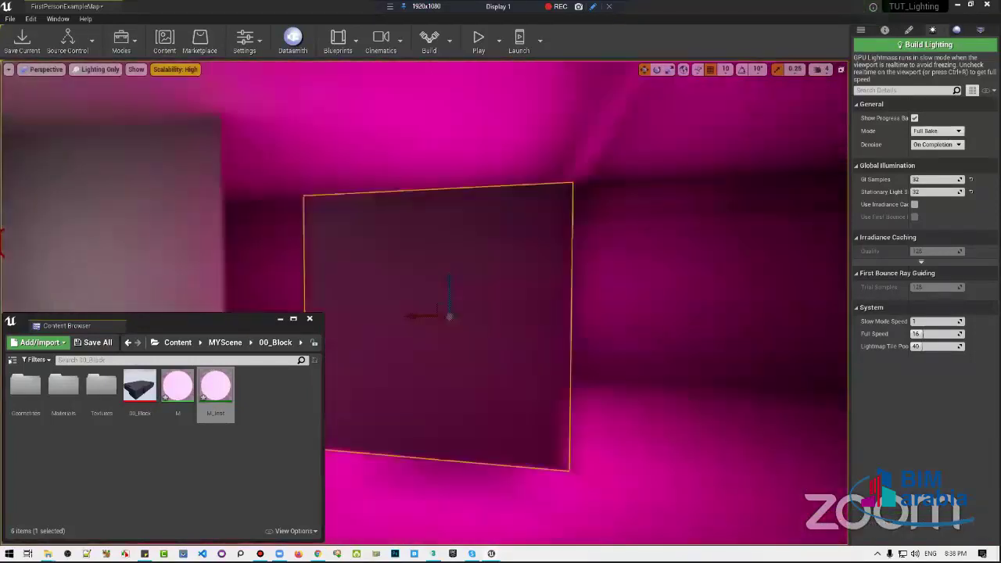
{"action": "key", "text": "alt+4"}
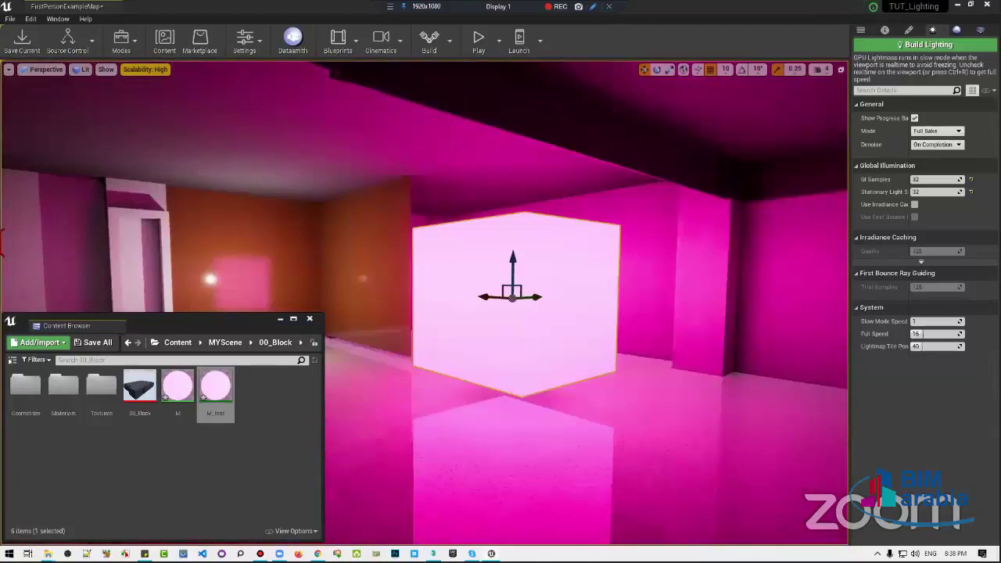
{"action": "right_click_drag", "start_coordinate": [512, 297], "coordinate": [698, 292]}
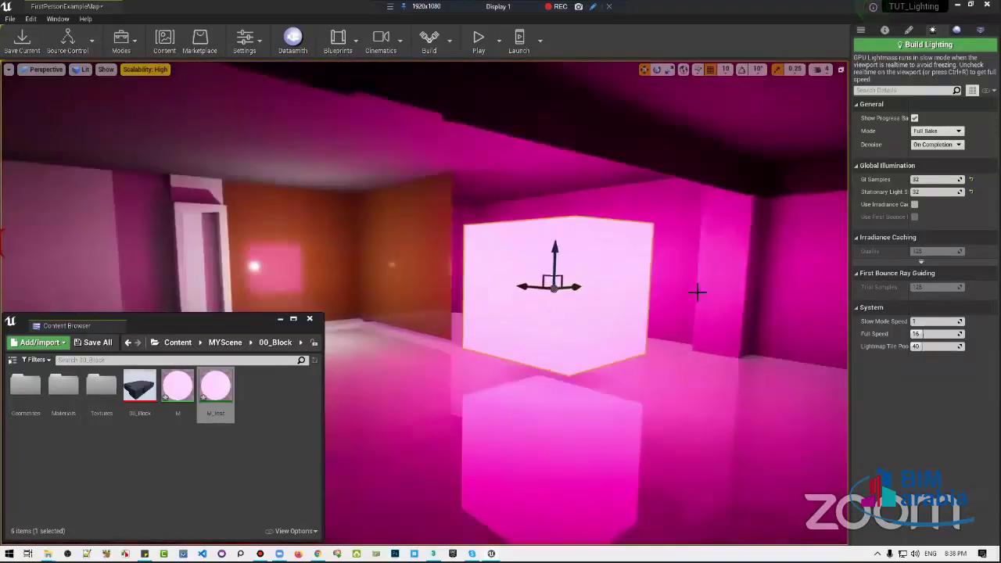
{"action": "key", "text": "alt+6"}
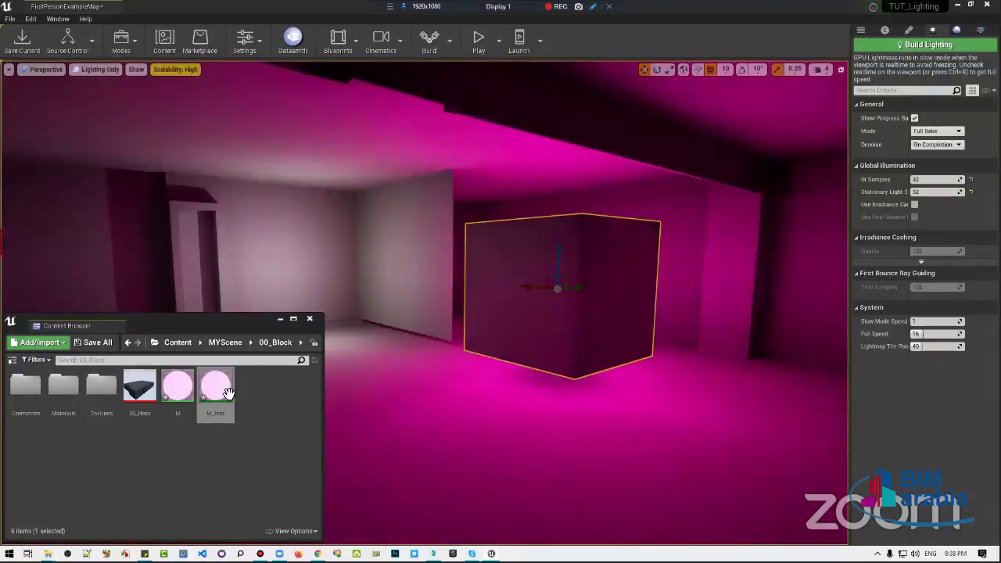
{"action": "left_click", "coordinate": [227, 393]}
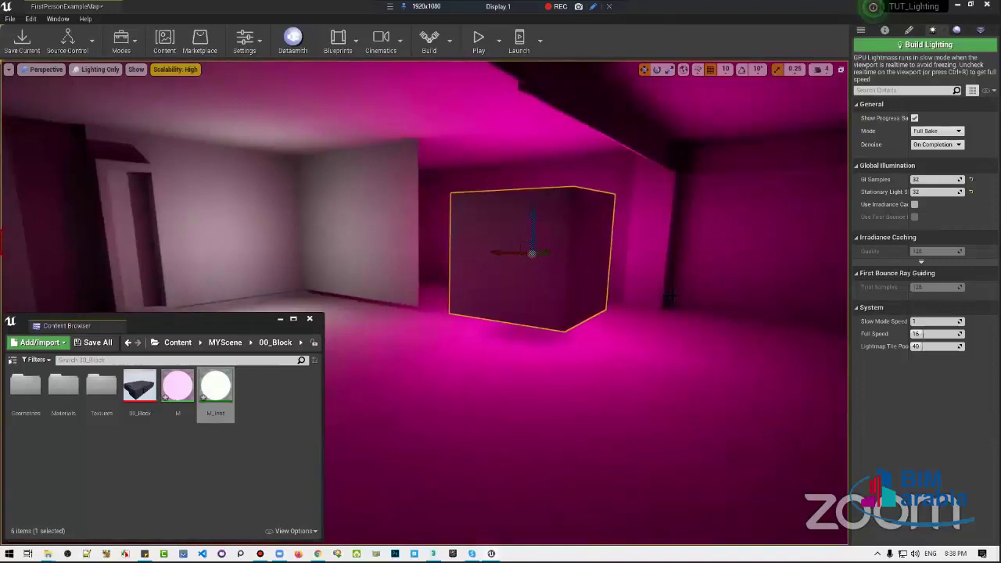
Change the GPU Lightmass Mode from Full Bake to Bake What You See
{"action": "right_click_drag", "start_coordinate": [422, 298], "coordinate": [438, 328]}
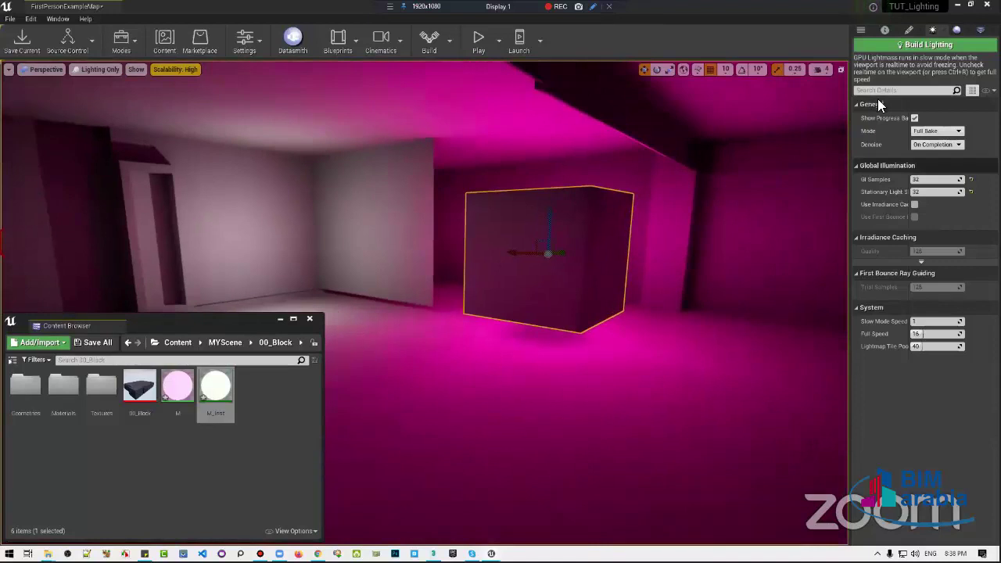
{"action": "left_click", "coordinate": [935, 131]}
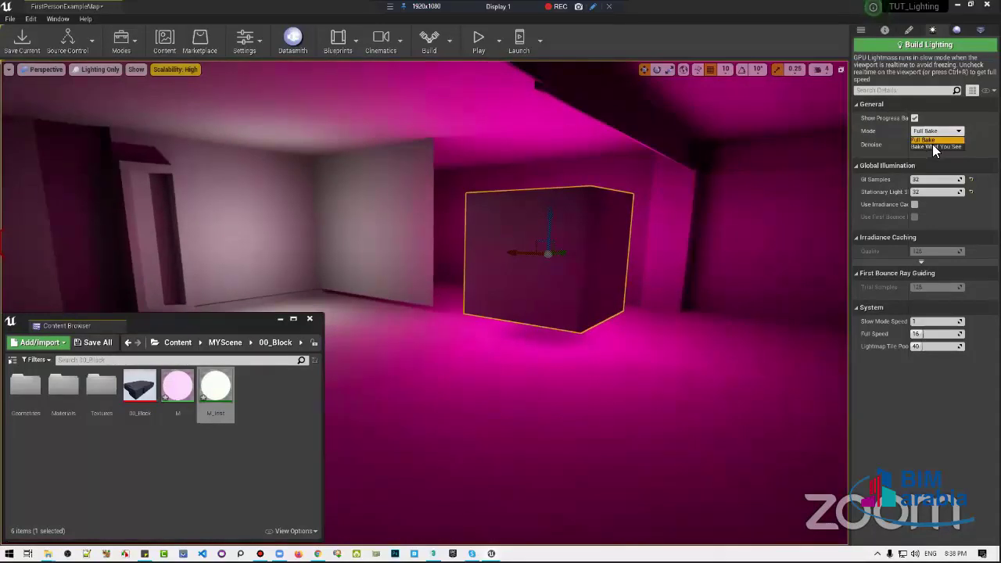
{"action": "left_click", "coordinate": [215, 386]}
{"action": "left_click", "coordinate": [953, 131]}
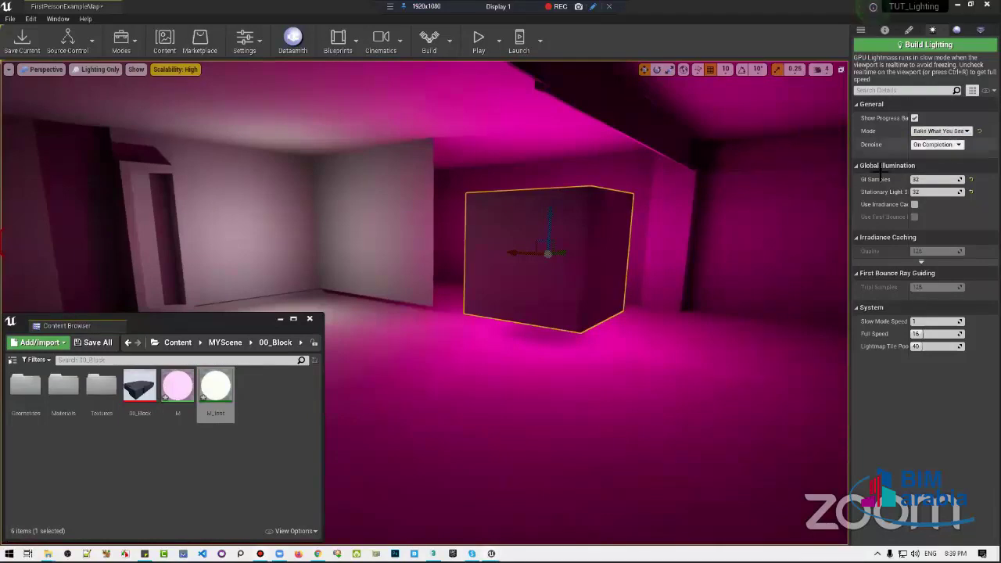
{"action": "left_click", "coordinate": [939, 144]}
Fly through the rooms, previewing Lit, Detail Lighting and Lighting Only view modes
{"action": "left_click_drag", "start_coordinate": [604, 225], "coordinate": [604, 225]}
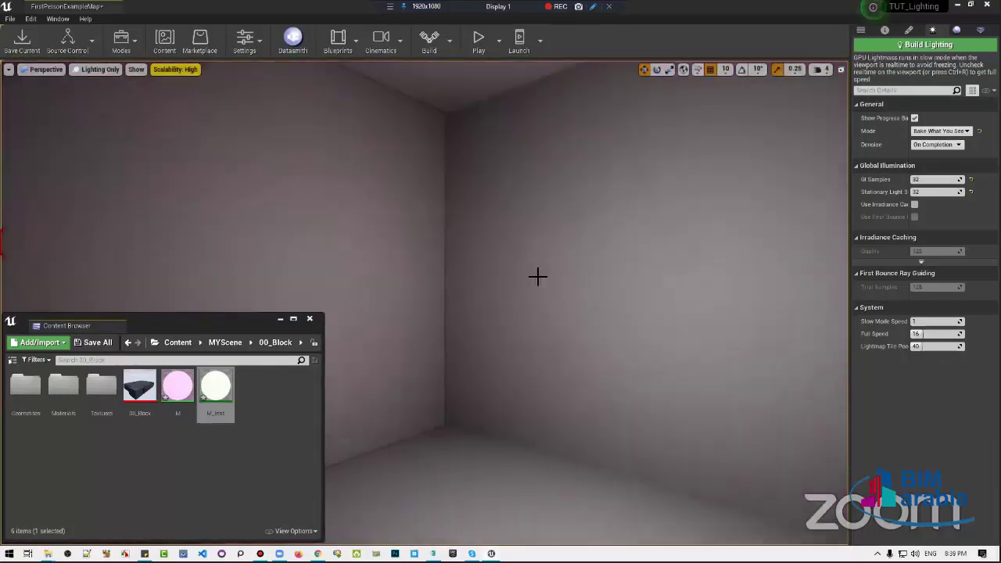
{"action": "left_click_drag", "start_coordinate": [537, 275], "coordinate": [554, 284]}
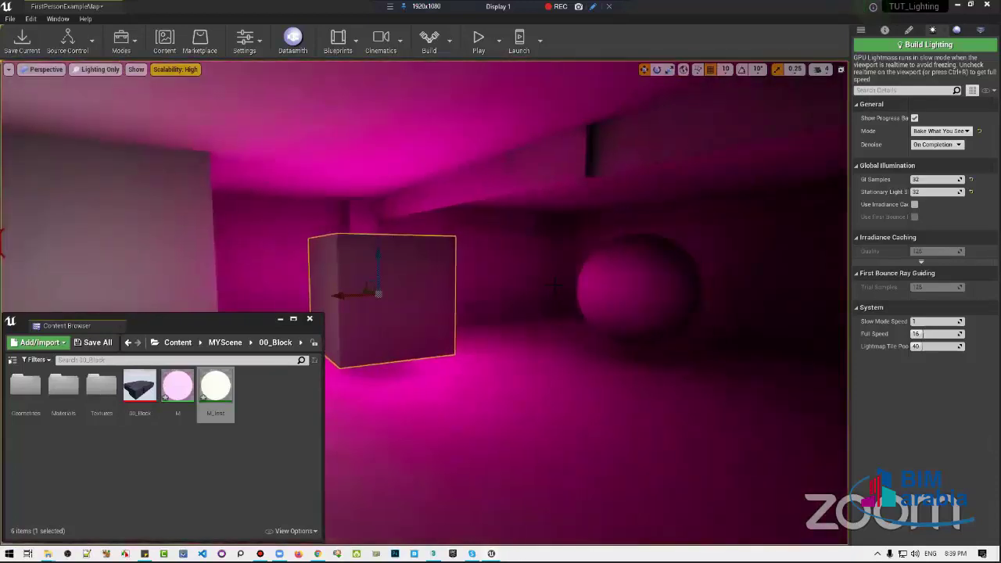
{"action": "key", "text": "alt+4"}
{"action": "left_click_drag", "start_coordinate": [553, 284], "coordinate": [614, 300]}
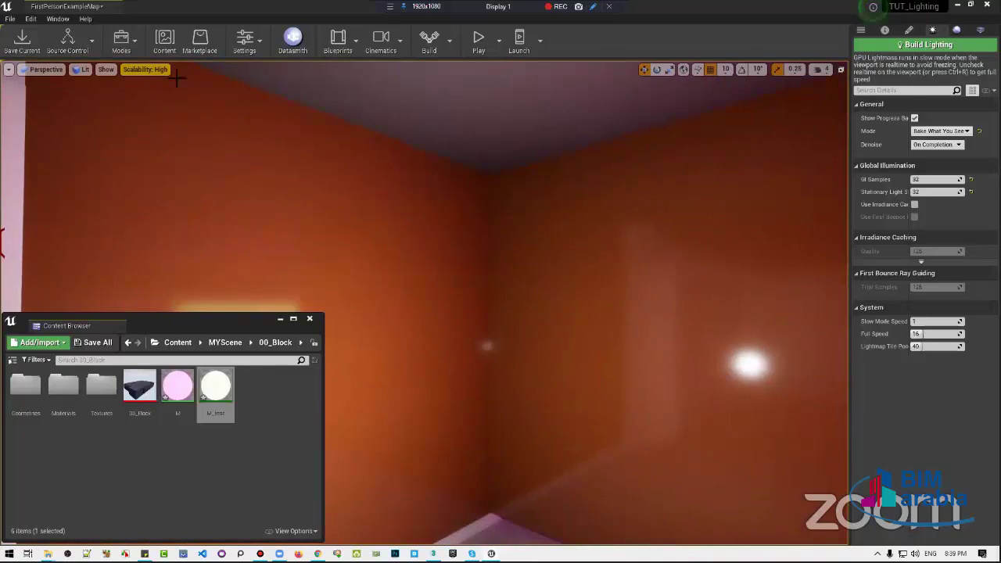
{"action": "left_click_drag", "start_coordinate": [613, 301], "coordinate": [614, 300]}
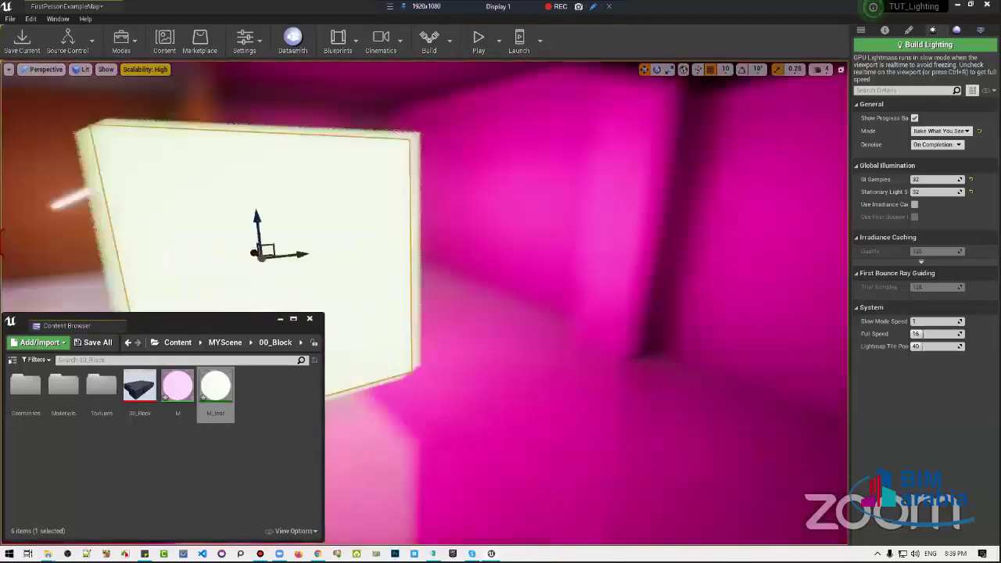
{"action": "left_click_drag", "start_coordinate": [473, 304], "coordinate": [473, 304]}
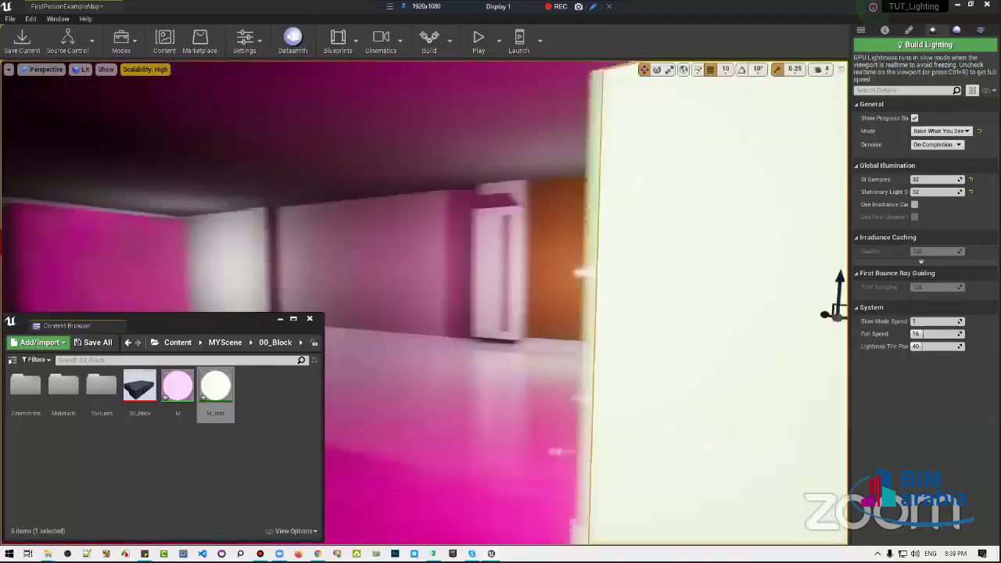
{"action": "key", "text": "alt+5"}
{"action": "key", "text": "alt+6"}
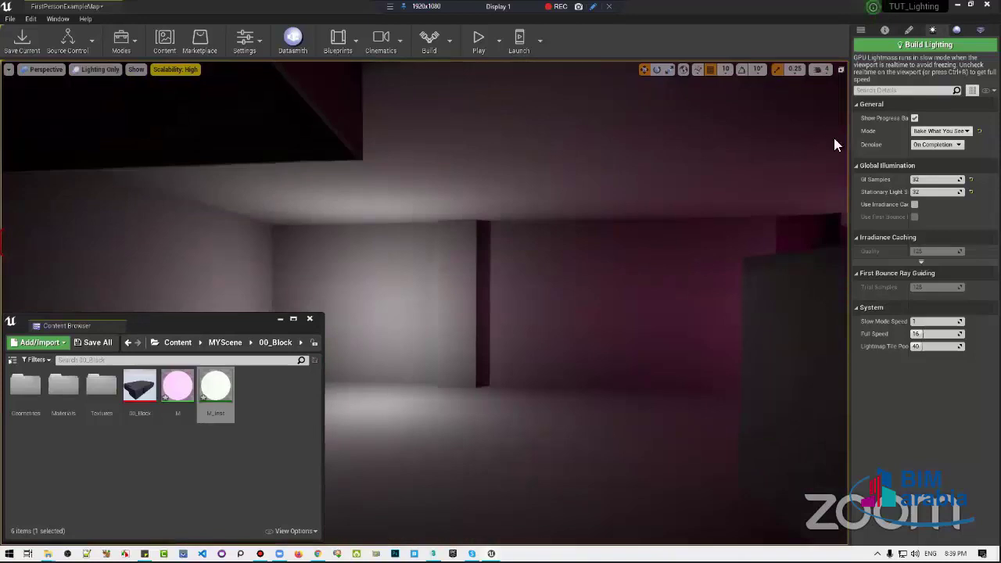
Build lighting for the current view and move close to the grey wall corner
{"action": "left_click", "coordinate": [944, 43]}
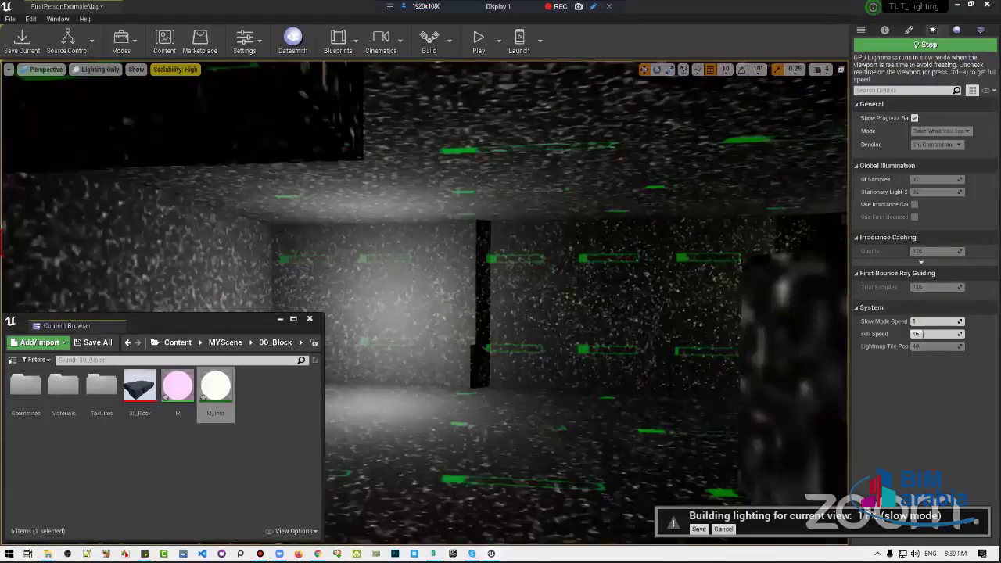
{"action": "mouse_move", "coordinate": [424, 301]}
{"action": "left_mouse_down"}
{"action": "mouse_move", "coordinate": [198, 251]}
{"action": "mouse_move", "coordinate": [215, 274]}
{"action": "left_mouse_up"}
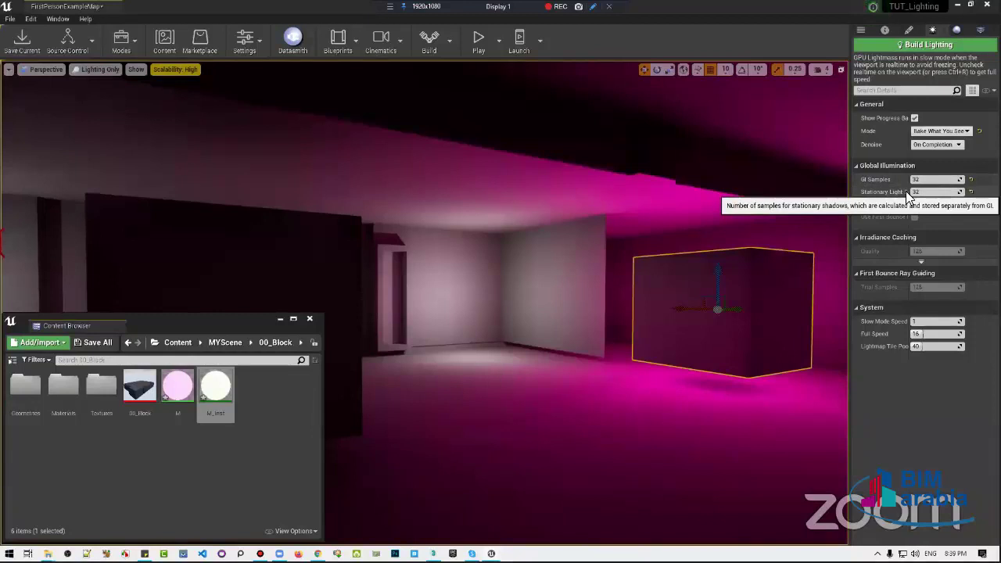
Close the Content Browser and fly around the room viewing the box's magenta glow
{"action": "left_click_drag", "start_coordinate": [333, 321], "coordinate": [333, 322]}
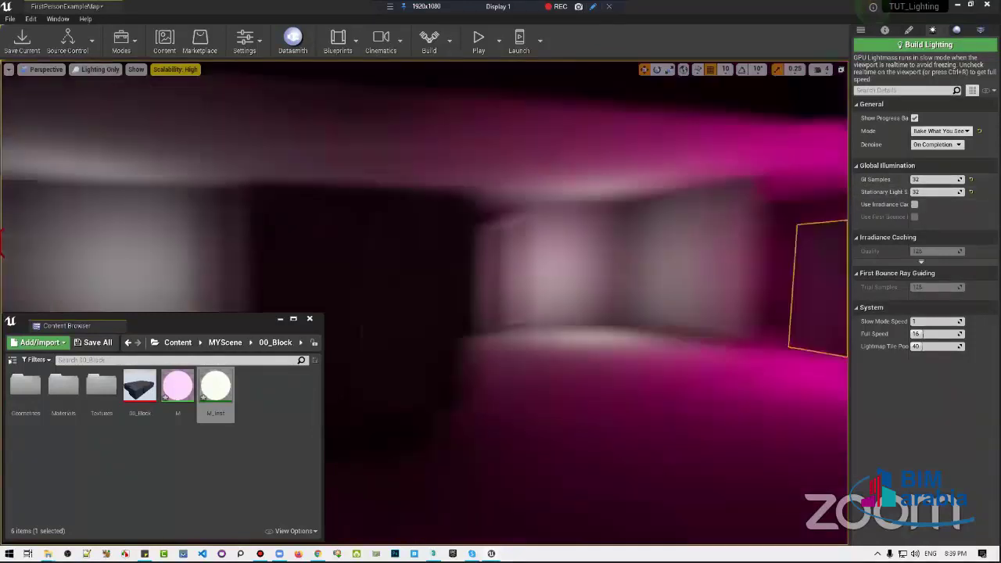
{"action": "left_click", "coordinate": [310, 321]}
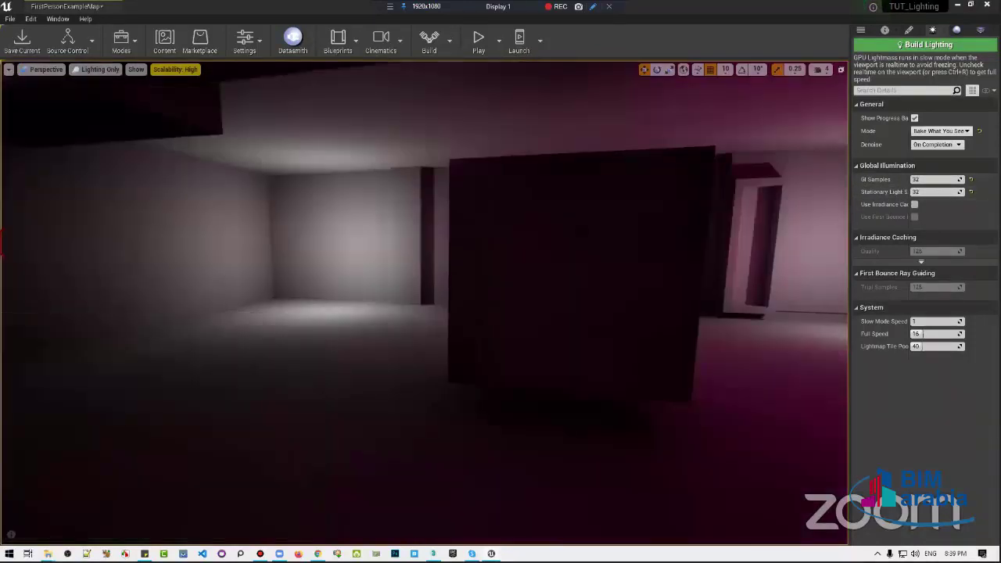
{"action": "left_click_drag", "start_coordinate": [420, 332], "coordinate": [421, 332]}
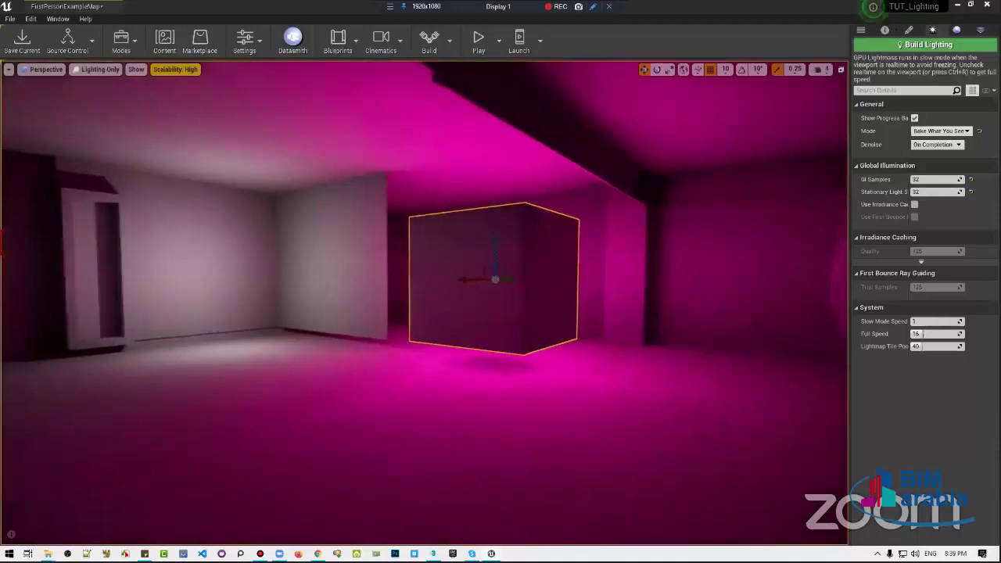
{"action": "right_click_drag", "start_coordinate": [421, 332], "coordinate": [420, 331]}
{"action": "right_click_drag", "start_coordinate": [617, 201], "coordinate": [617, 201]}
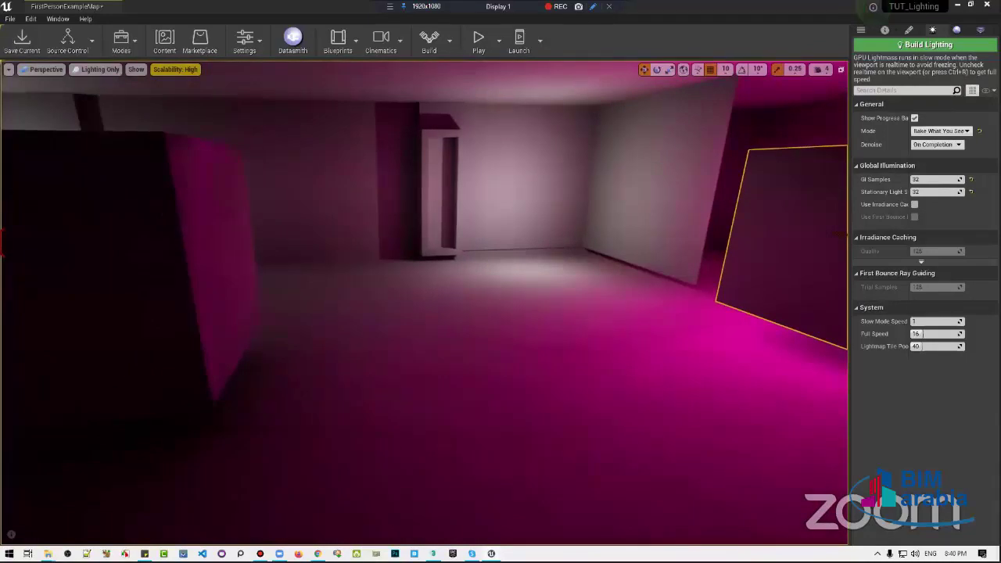
{"action": "right_click_drag", "start_coordinate": [616, 349], "coordinate": [494, 269]}
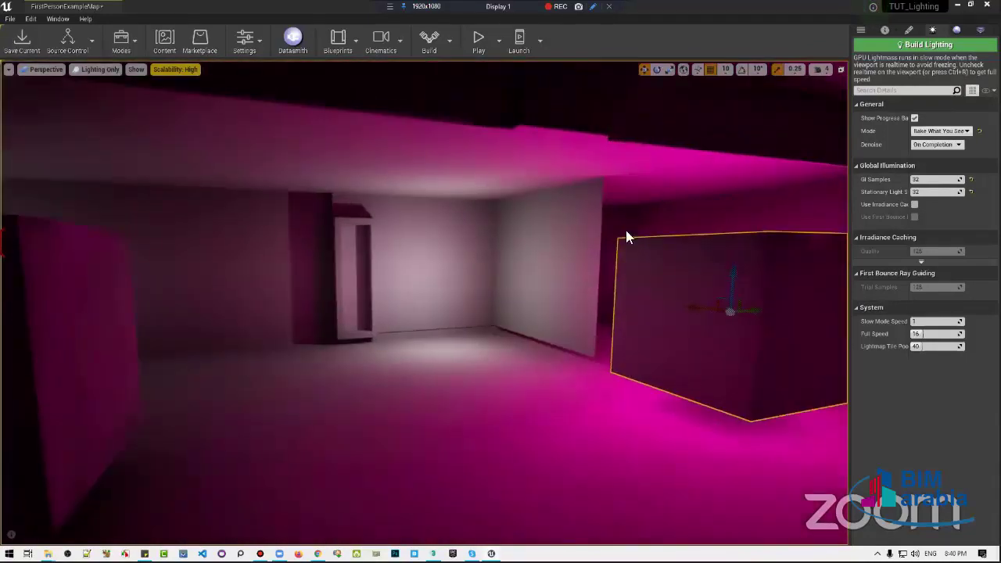
{"action": "right_click_drag", "start_coordinate": [422, 313], "coordinate": [422, 312]}
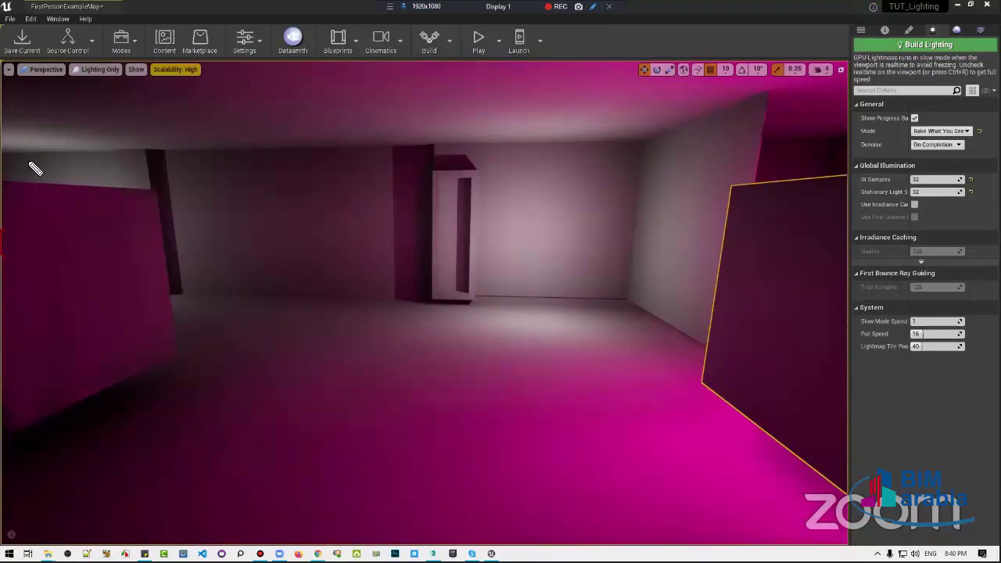
{"action": "left_click_drag", "start_coordinate": [34, 140], "coordinate": [115, 134]}
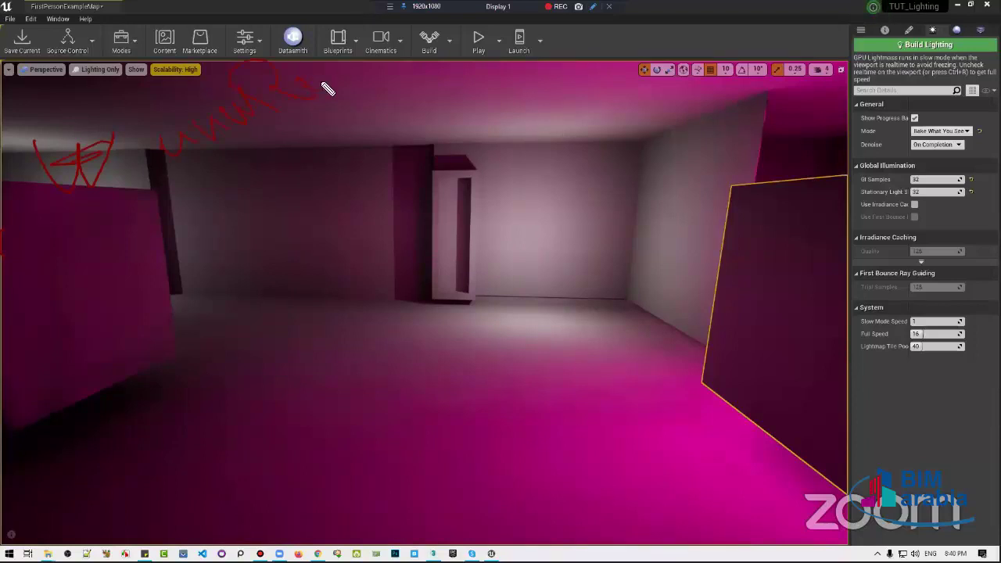
{"action": "left_click_drag", "start_coordinate": [329, 88], "coordinate": [375, 77]}
{"action": "left_click_drag", "start_coordinate": [414, 108], "coordinate": [250, 157]}
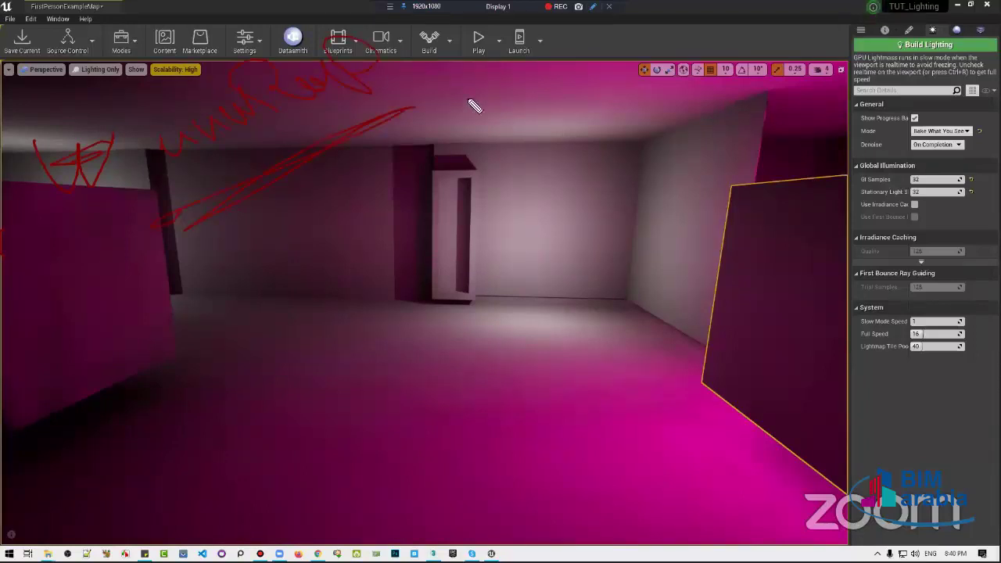
{"action": "left_click_drag", "start_coordinate": [440, 90], "coordinate": [546, 100]}
{"action": "mouse_move", "coordinate": [523, 133]}
{"action": "left_mouse_down"}
{"action": "mouse_move", "coordinate": [570, 163]}
{"action": "mouse_move", "coordinate": [673, 74]}
{"action": "left_mouse_up"}
{"action": "left_click_drag", "start_coordinate": [646, 89], "coordinate": [661, 119]}
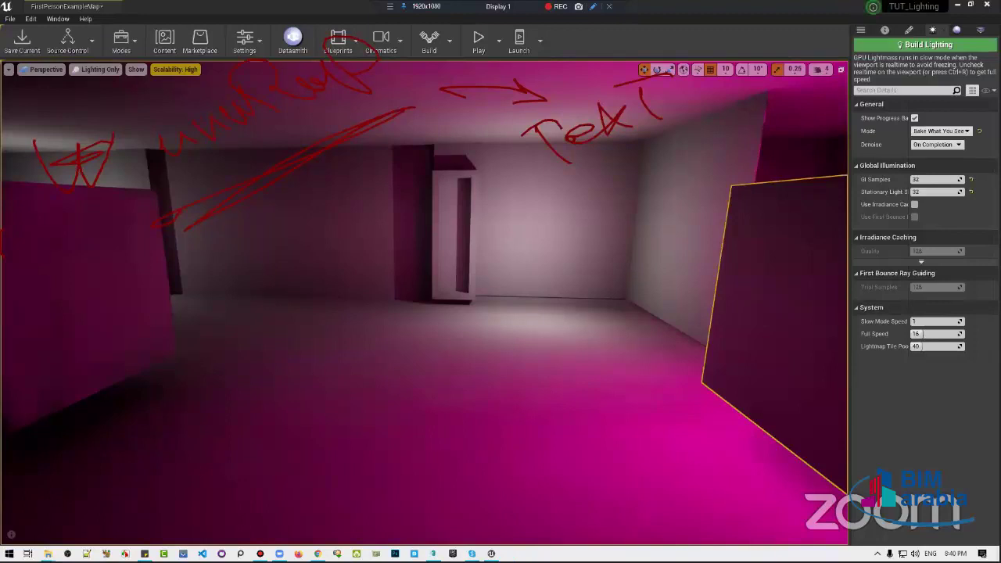
{"action": "left_click_drag", "start_coordinate": [416, 115], "coordinate": [383, 200]}
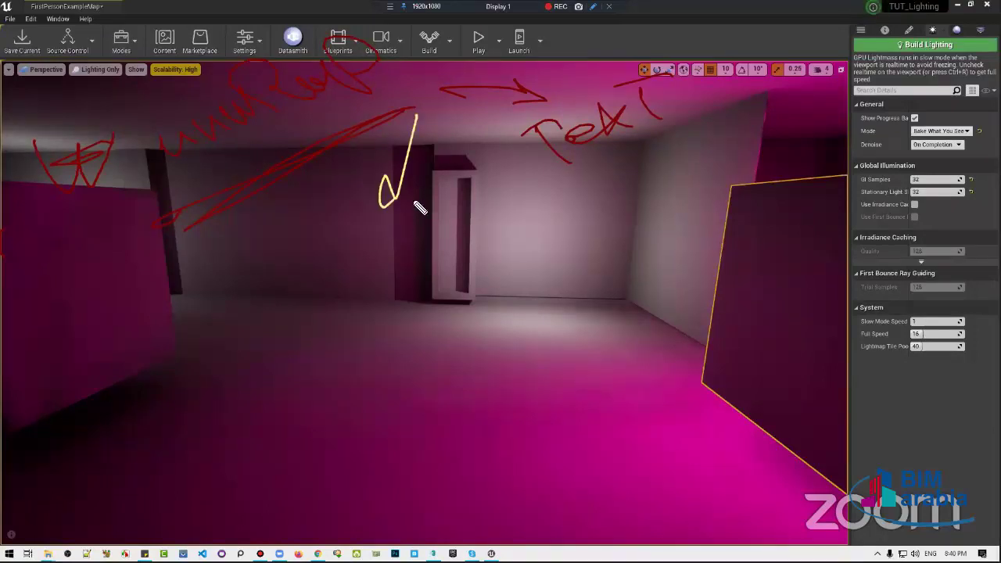
{"action": "mouse_move", "coordinate": [380, 239]}
{"action": "left_mouse_down"}
{"action": "mouse_move", "coordinate": [413, 249]}
{"action": "mouse_move", "coordinate": [446, 233]}
{"action": "left_mouse_up"}
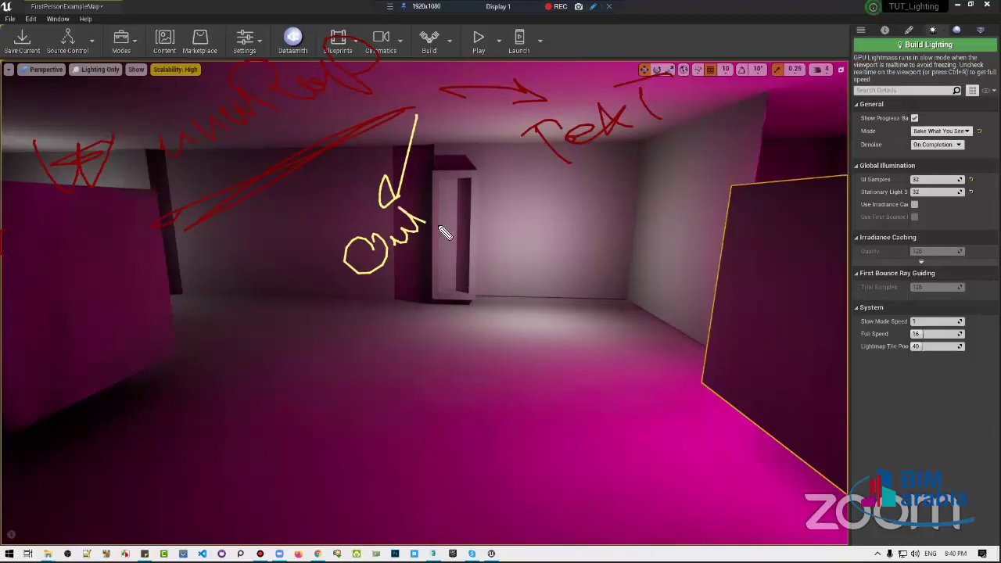
{"action": "left_click_drag", "start_coordinate": [395, 207], "coordinate": [430, 192]}
{"action": "left_click_drag", "start_coordinate": [407, 273], "coordinate": [524, 235]}
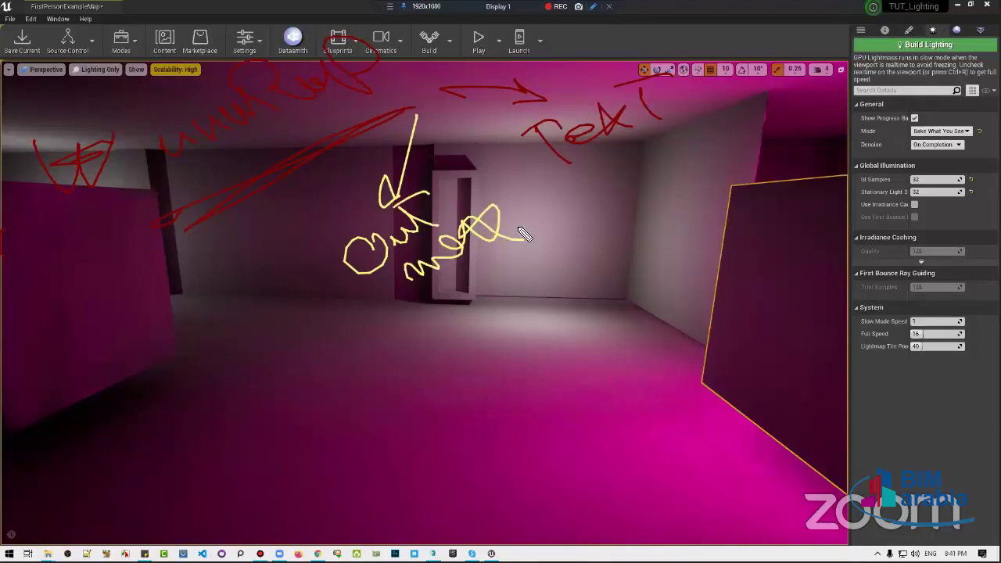
{"action": "left_click_drag", "start_coordinate": [235, 232], "coordinate": [282, 313]}
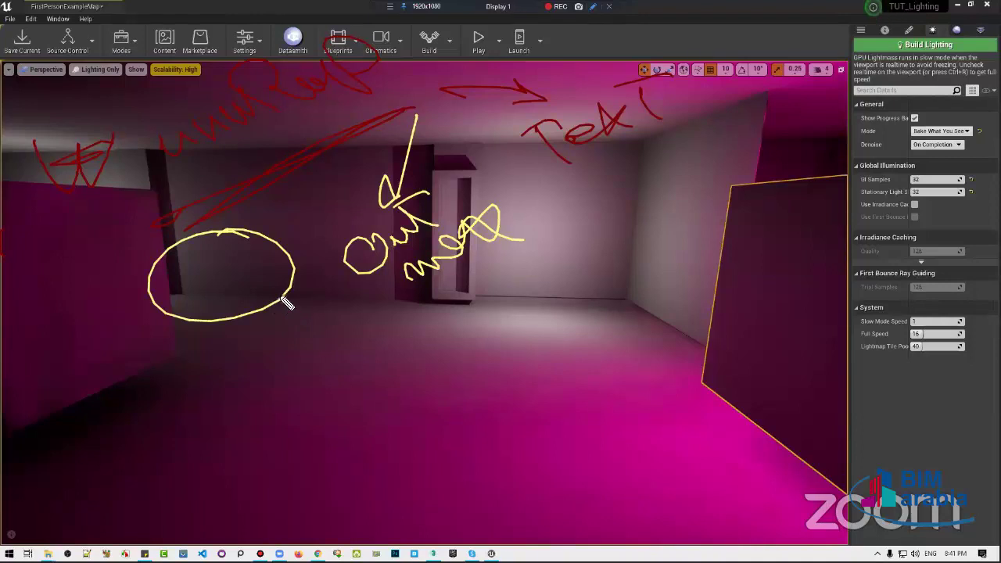
{"action": "mouse_move", "coordinate": [281, 301]}
{"action": "left_mouse_down"}
{"action": "mouse_move", "coordinate": [496, 213]}
{"action": "mouse_move", "coordinate": [494, 226]}
{"action": "left_mouse_up"}
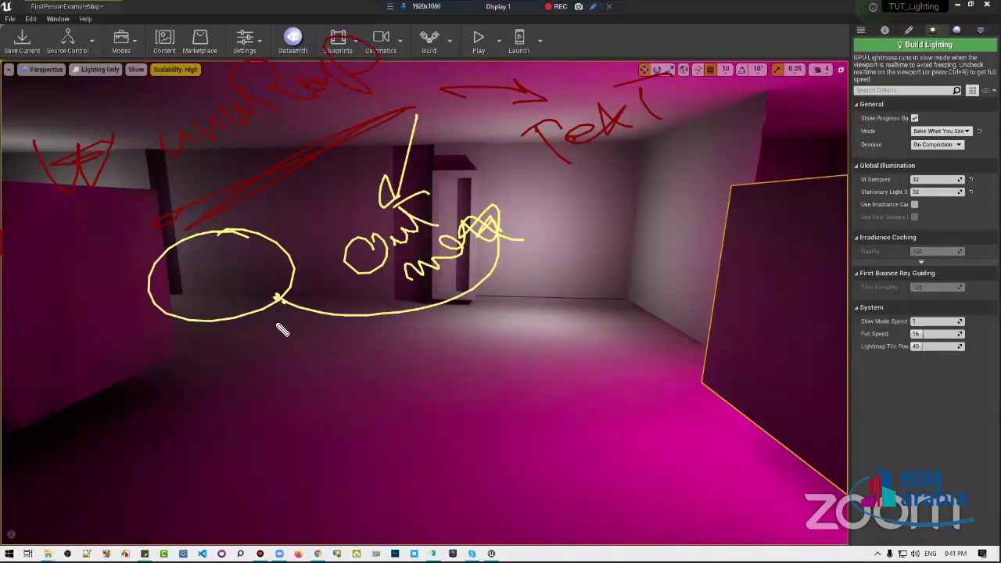
{"action": "left_click_drag", "start_coordinate": [279, 302], "coordinate": [440, 335]}
{"action": "left_click_drag", "start_coordinate": [282, 305], "coordinate": [438, 397]}
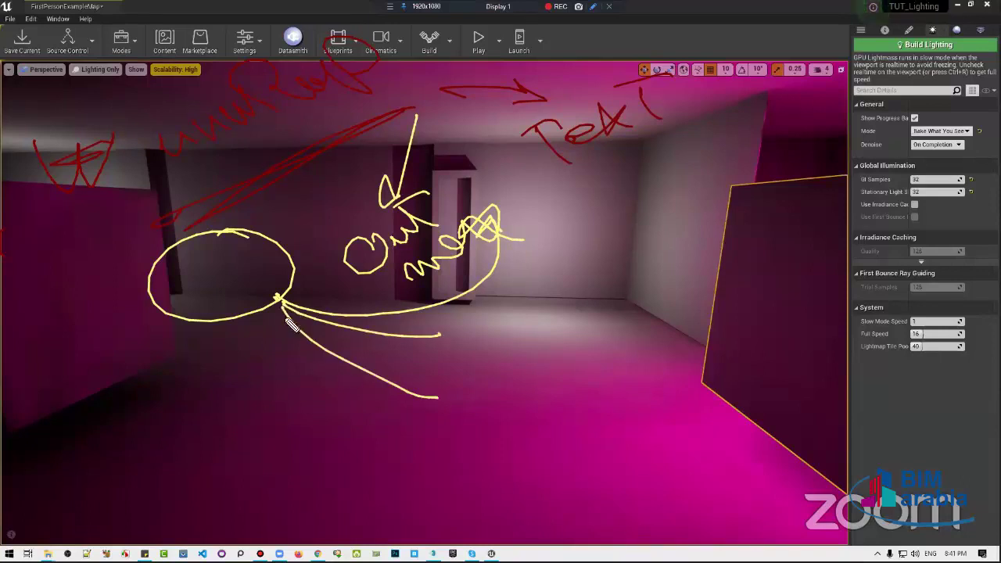
{"action": "left_click_drag", "start_coordinate": [281, 307], "coordinate": [392, 442]}
{"action": "left_click_drag", "start_coordinate": [280, 300], "coordinate": [376, 164]}
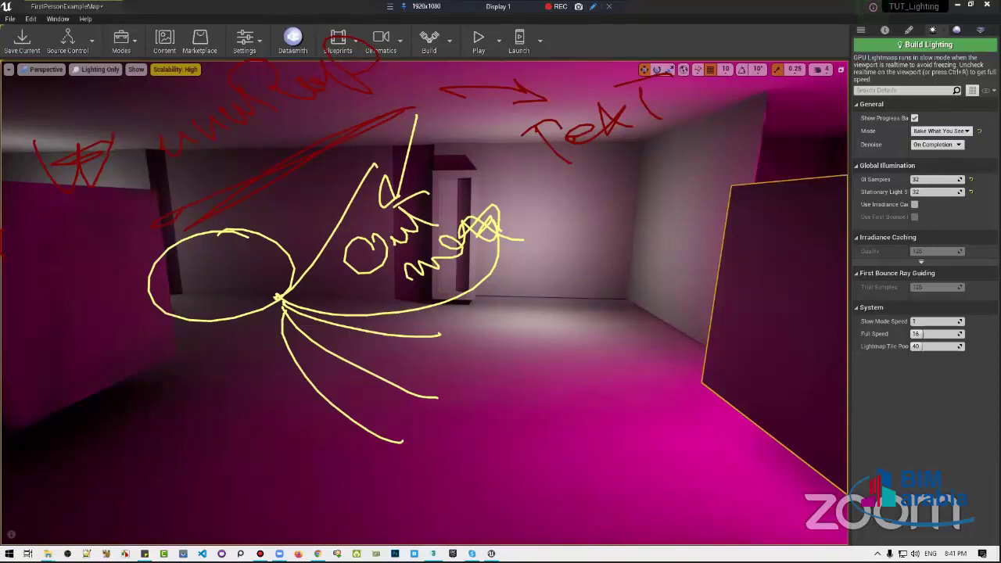
{"action": "key", "text": "alt+Tab"}
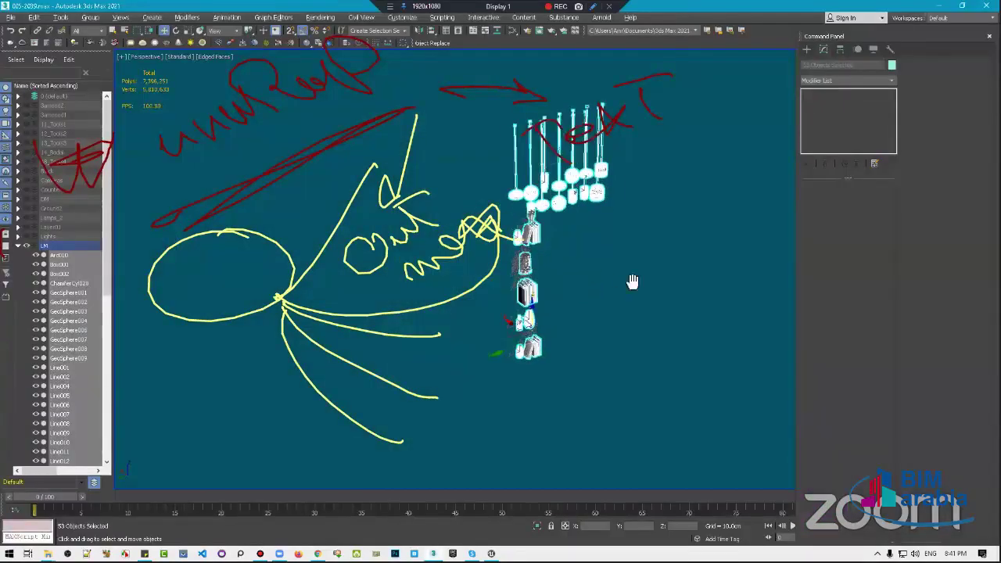
Create a teapot to the right of the scene objects, with the LM layer made visible
{"action": "middle_click_drag", "start_coordinate": [633, 281], "coordinate": [577, 290]}
{"action": "left_click", "coordinate": [809, 49]}
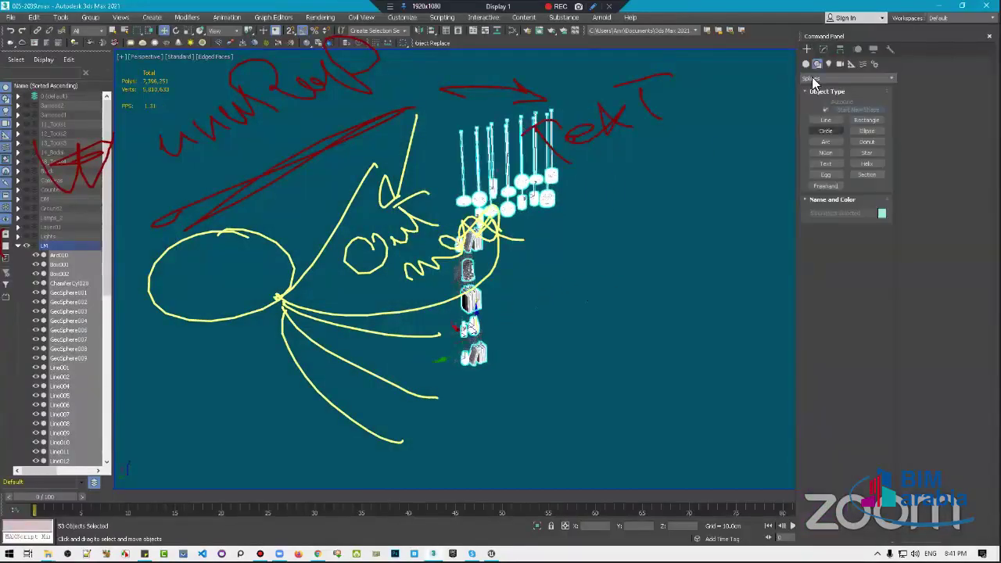
{"action": "left_click", "coordinate": [824, 112]}
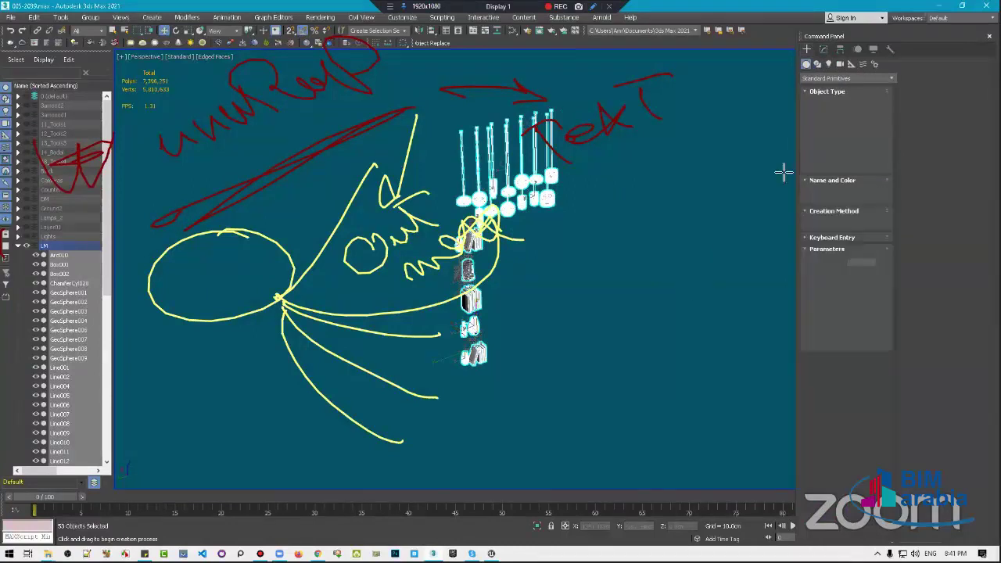
{"action": "left_click", "coordinate": [629, 303]}
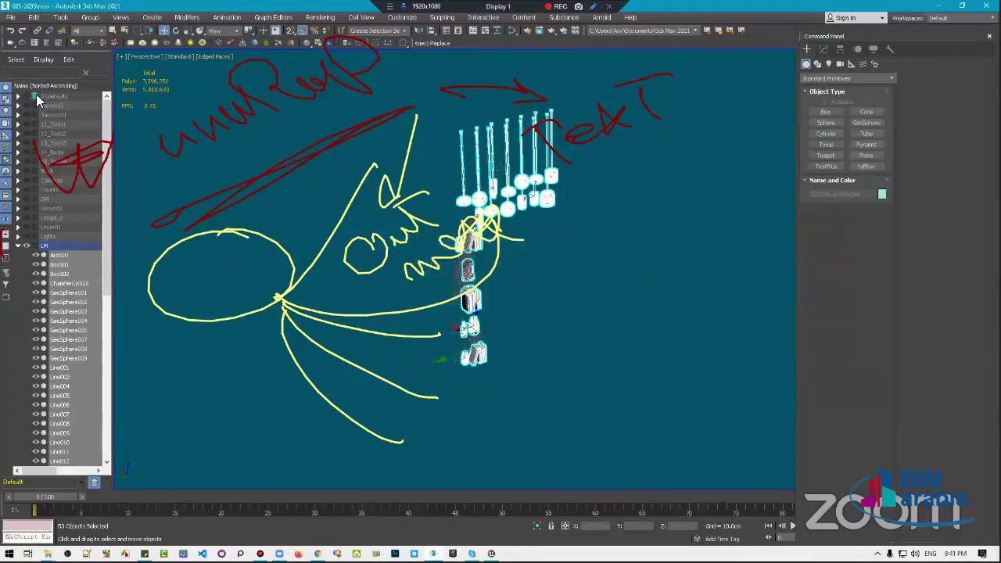
{"action": "left_click", "coordinate": [29, 246]}
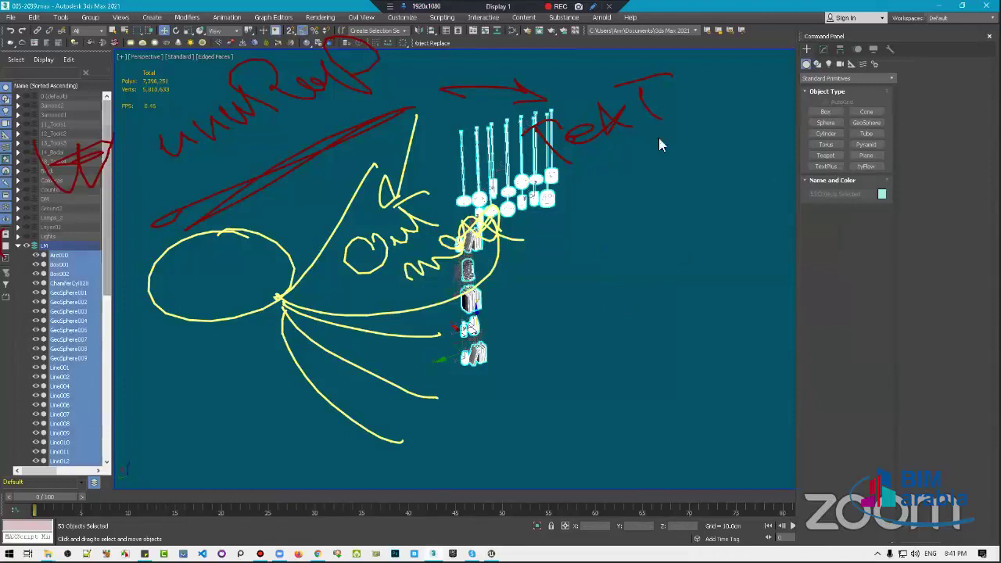
{"action": "left_click", "coordinate": [826, 156]}
{"action": "left_click_drag", "start_coordinate": [670, 339], "coordinate": [641, 294]}
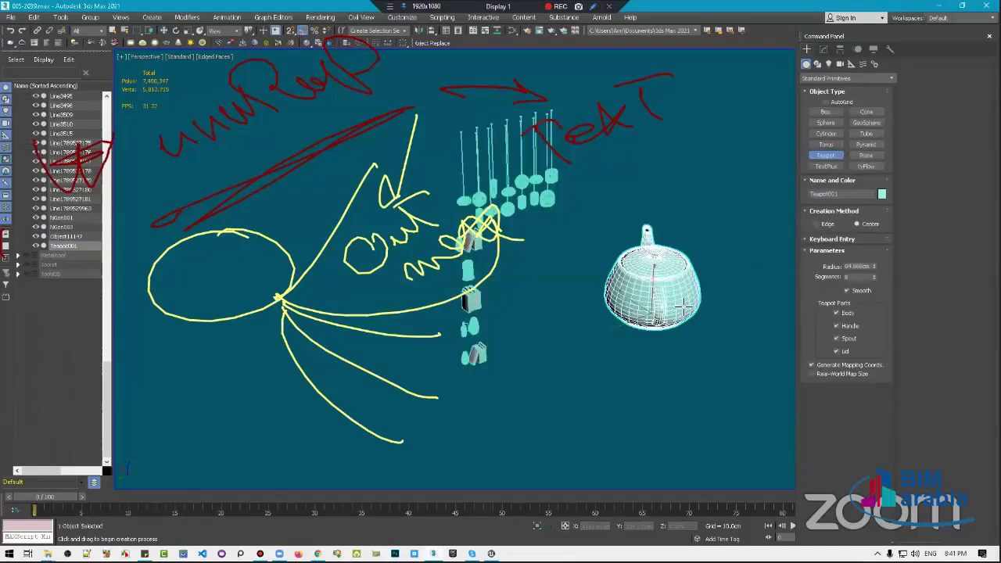
{"action": "middle_click_drag", "start_coordinate": [641, 293], "coordinate": [659, 274], "text": "alt"}
{"action": "right_click", "coordinate": [659, 274]}
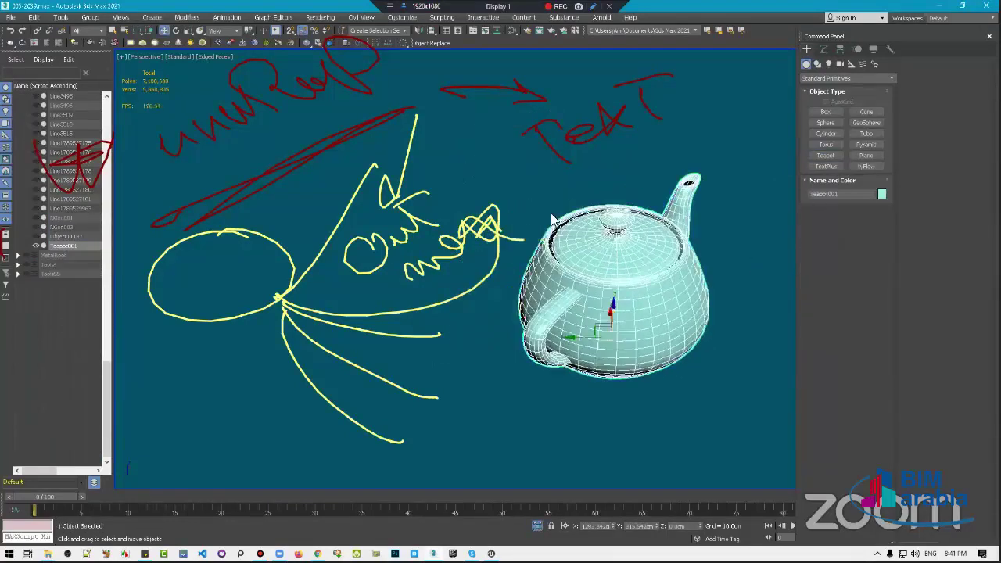
Add a Box-mapped UVW Map modifier (169.732 × 272.978 × 133.664) and orbit to inspect its gizmo
{"action": "left_click", "coordinate": [823, 48]}
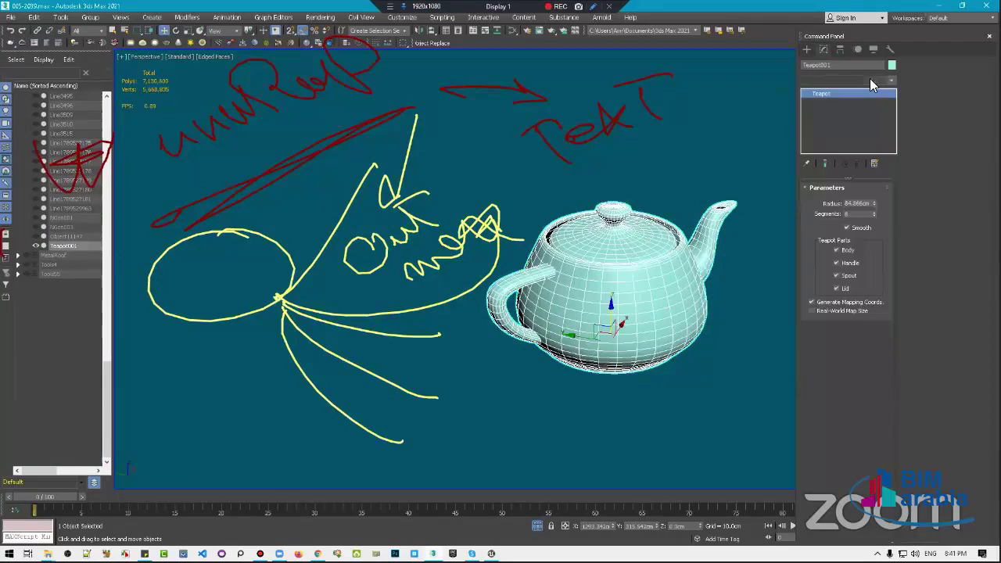
{"action": "left_click", "coordinate": [870, 79]}
{"action": "left_click_drag", "start_coordinate": [894, 120], "coordinate": [835, 452]}
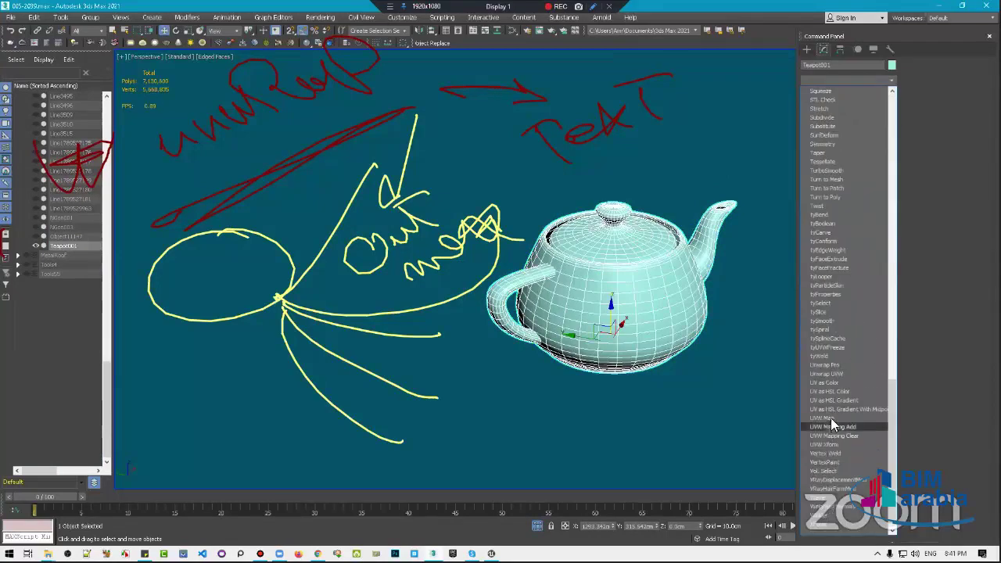
{"action": "left_click", "coordinate": [833, 417]}
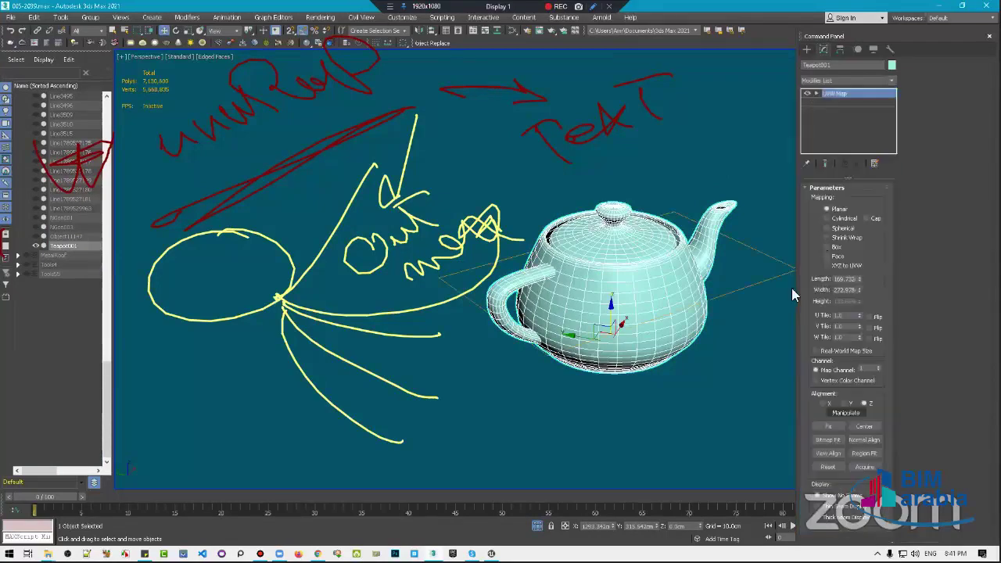
{"action": "middle_click_drag", "start_coordinate": [682, 305], "coordinate": [590, 263], "text": "alt"}
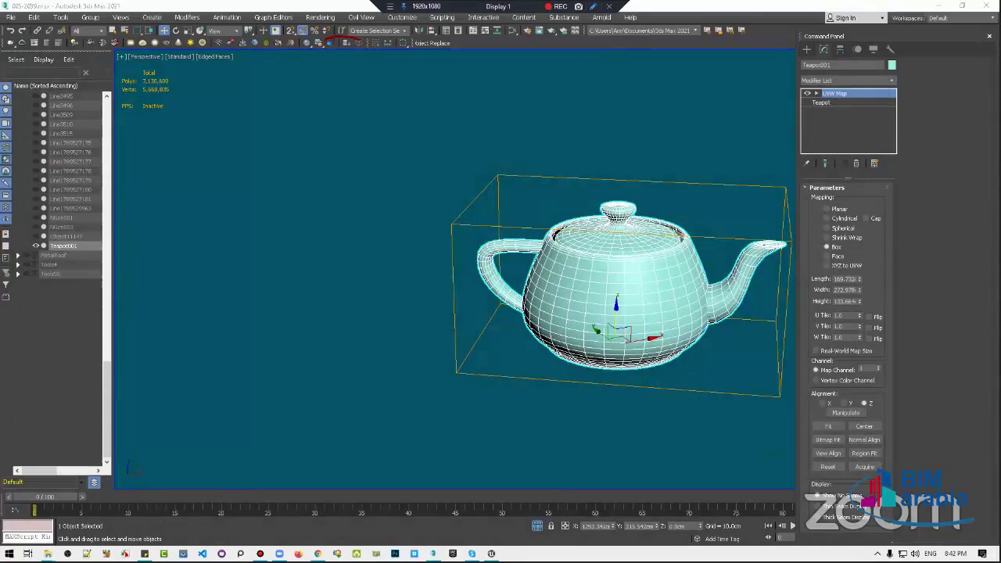
{"action": "mouse_move", "coordinate": [424, 234]}
{"action": "middle_mouse_down", "text": "alt"}
{"action": "mouse_move", "coordinate": [472, 278]}
{"action": "mouse_move", "coordinate": [325, 367]}
{"action": "middle_mouse_up", "text": "alt"}
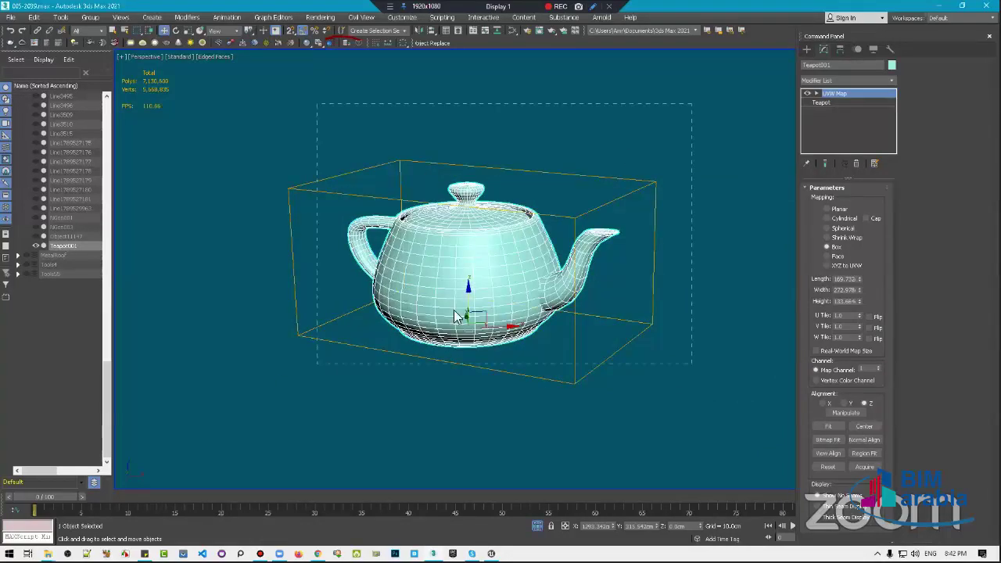
{"action": "middle_click_drag", "start_coordinate": [456, 316], "coordinate": [384, 312], "text": "alt"}
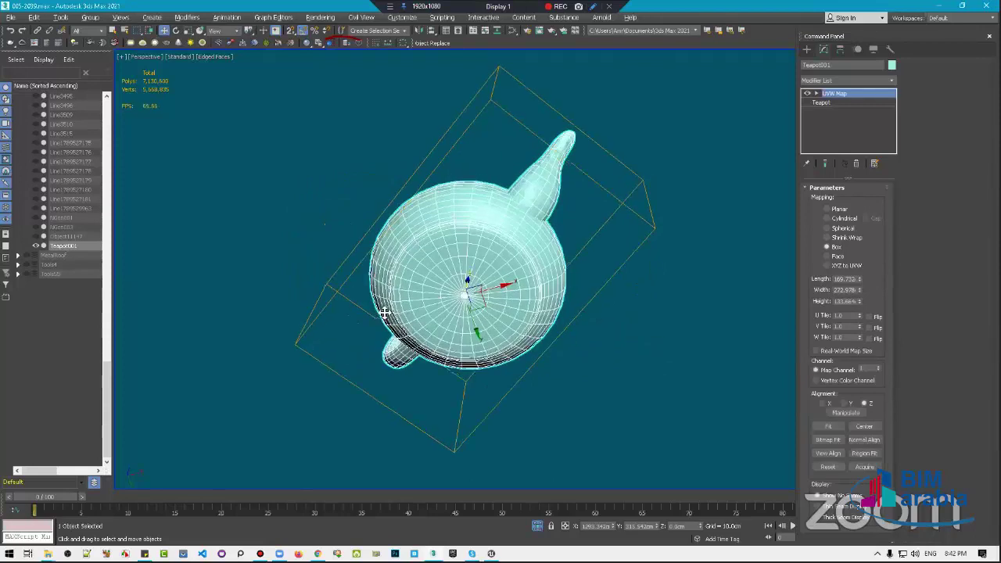
{"action": "middle_click_drag", "start_coordinate": [384, 312], "coordinate": [739, 101], "text": "alt"}
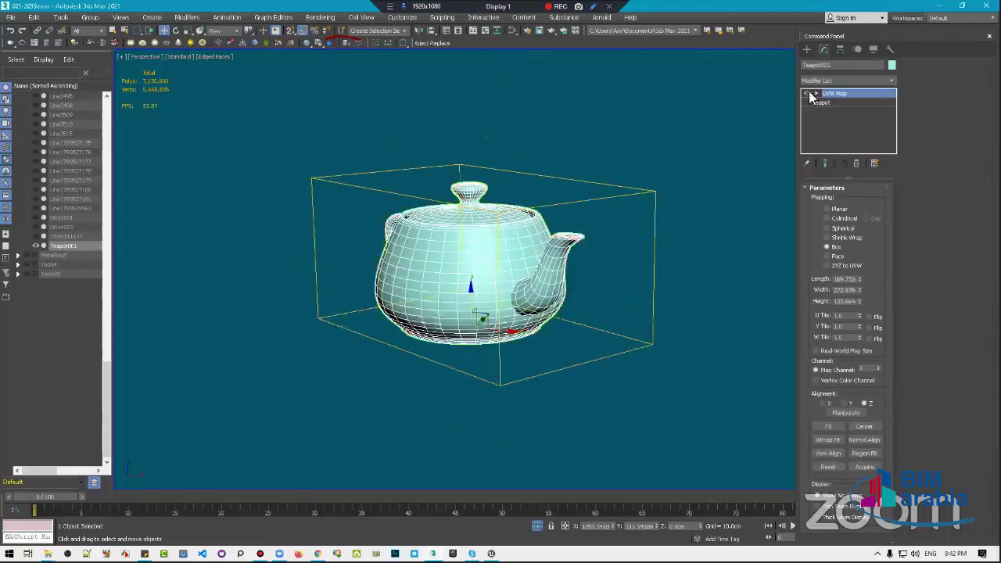
Add an Unwrap UVW modifier, pack its UV islands in the UV editor, then close the editor
{"action": "left_click", "coordinate": [852, 79]}
{"action": "scroll", "coordinate": [864, 290], "scroll_direction": "down", "scroll_amount": 15}
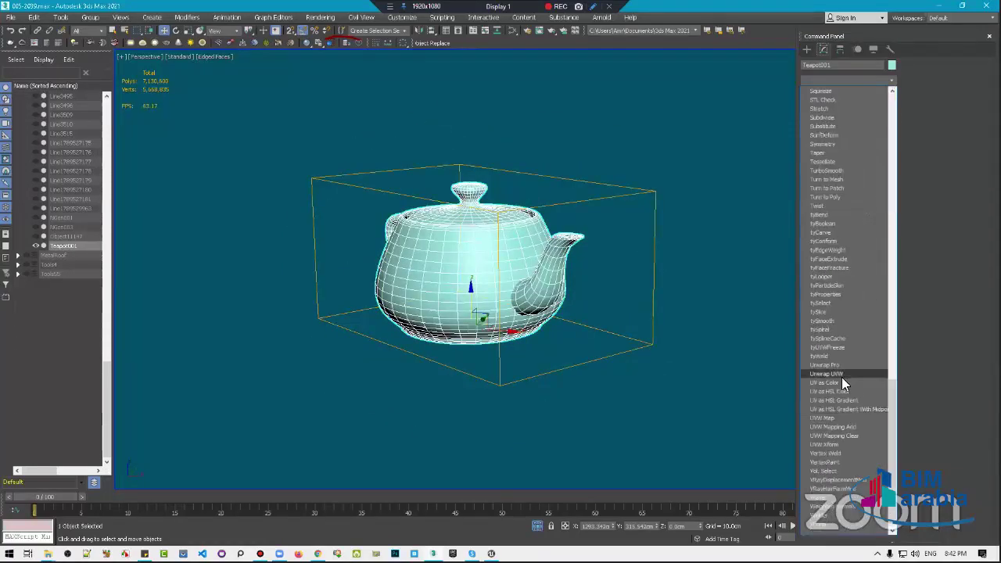
{"action": "left_click", "coordinate": [848, 373]}
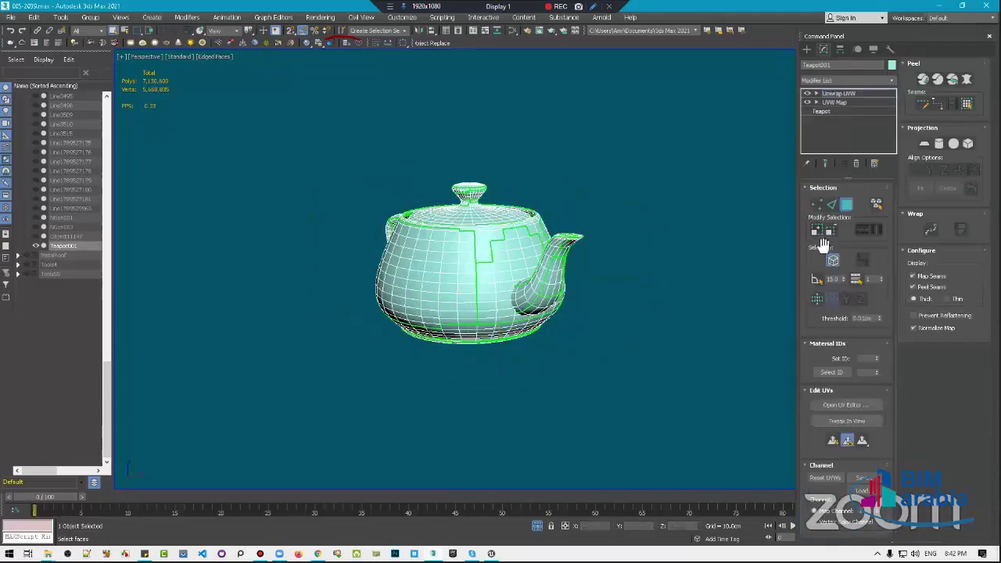
{"action": "left_click", "coordinate": [871, 406]}
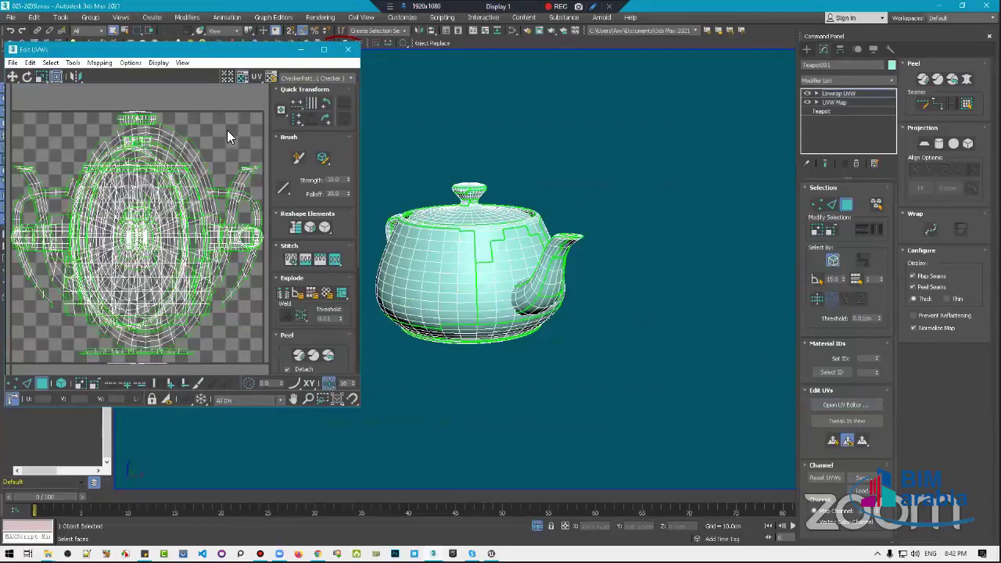
{"action": "scroll", "coordinate": [288, 312], "scroll_direction": "down", "scroll_amount": 5}
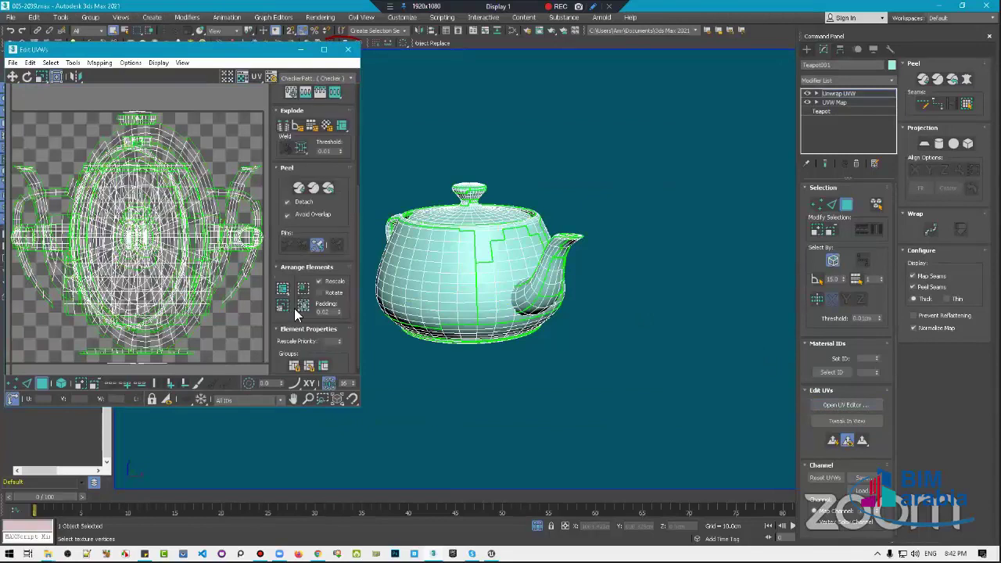
{"action": "left_click", "coordinate": [302, 306]}
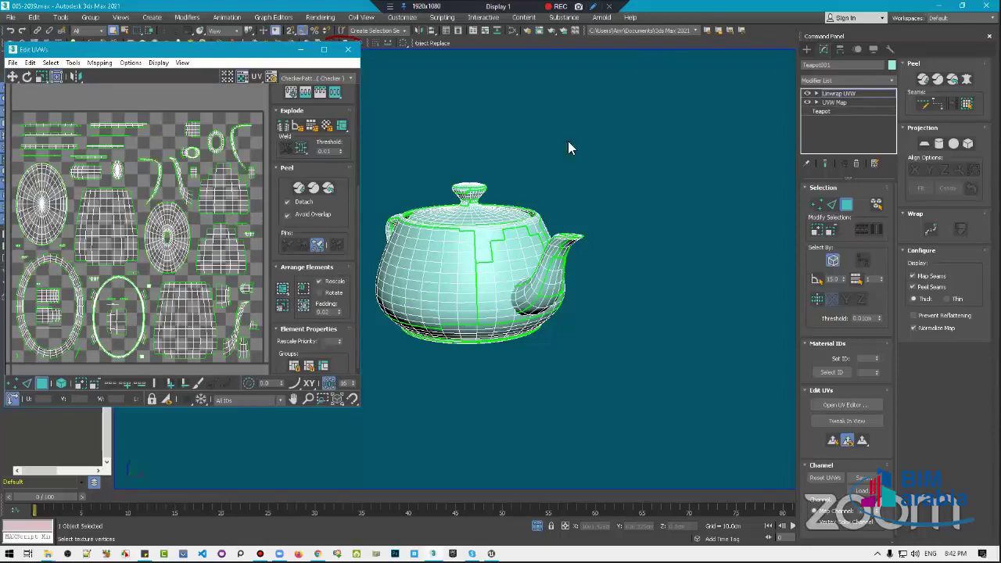
{"action": "mouse_move", "coordinate": [560, 247]}
{"action": "middle_mouse_down", "text": "alt"}
{"action": "mouse_move", "coordinate": [645, 185]}
{"action": "mouse_move", "coordinate": [349, 56]}
{"action": "middle_mouse_up", "text": "alt"}
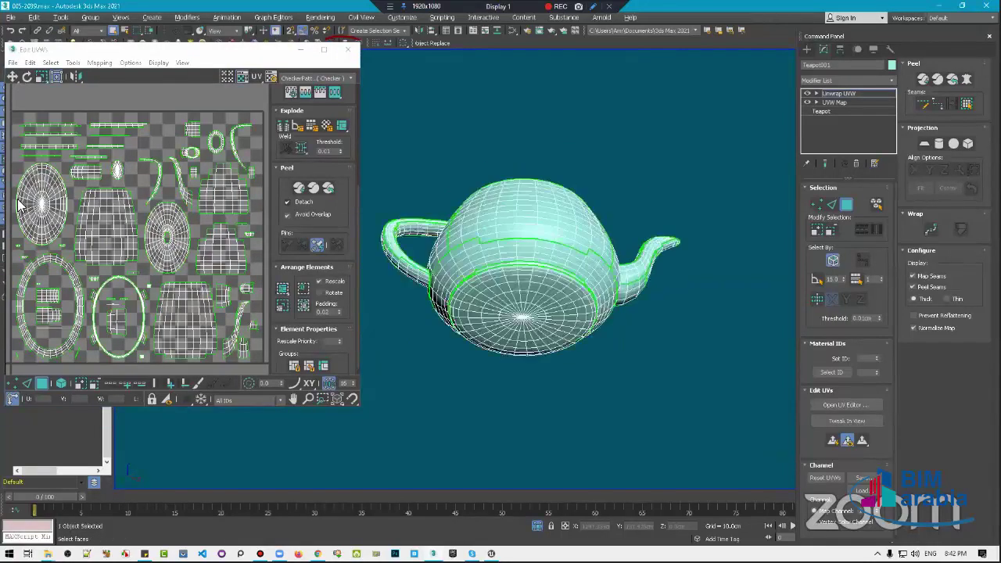
{"action": "left_click", "coordinate": [349, 56]}
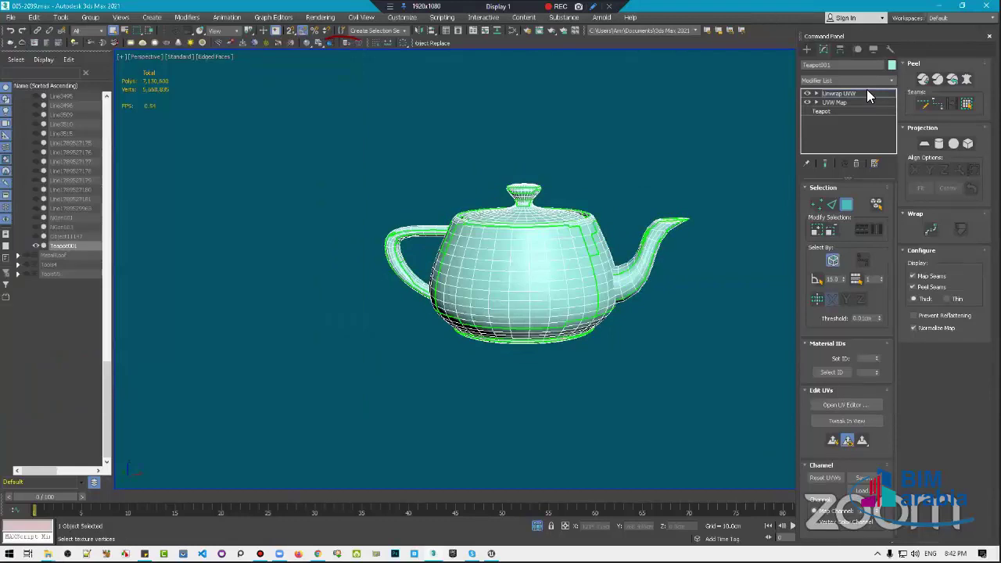
Delete both the Unwrap UVW and UVW Map modifiers from the teapot's stack
{"action": "left_click", "coordinate": [866, 89]}
{"action": "left_click", "coordinate": [863, 80]}
{"action": "scroll", "coordinate": [872, 387], "scroll_direction": "down", "scroll_amount": 15}
{"action": "scroll", "coordinate": [838, 408], "scroll_direction": "down", "scroll_amount": 8}
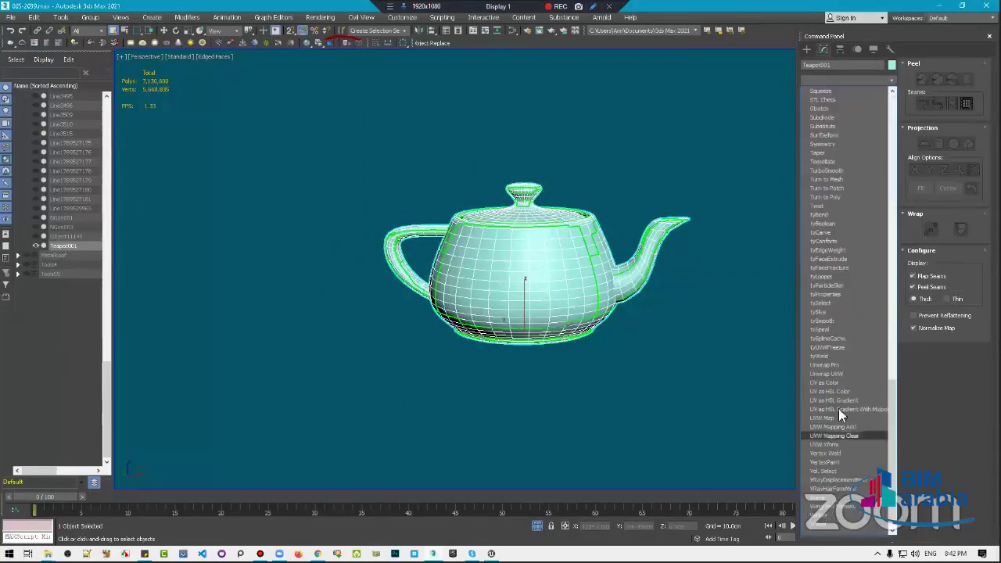
{"action": "left_click", "coordinate": [713, 211]}
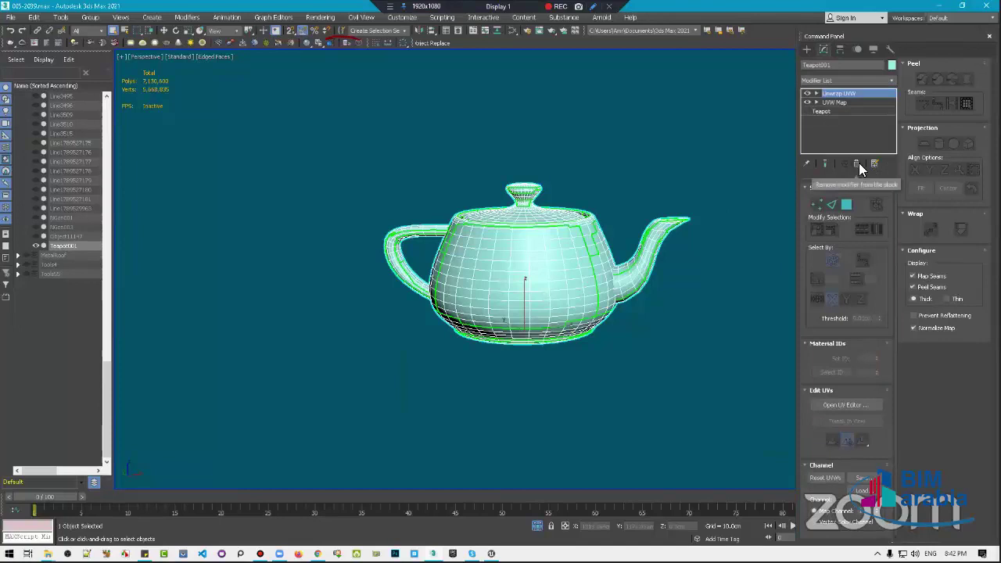
{"action": "left_click", "coordinate": [859, 163]}
Add a fresh Unwrap UVW and select all UVs. Apply Flatten Mapping, then close the UV editor
{"action": "left_click", "coordinate": [879, 80]}
{"action": "scroll", "coordinate": [879, 424], "scroll_direction": "down", "scroll_amount": 20}
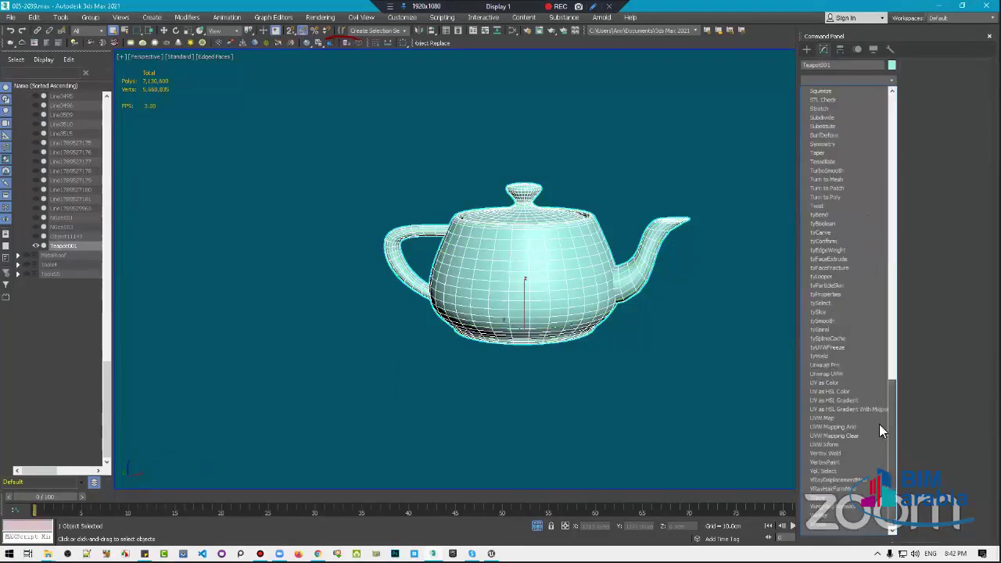
{"action": "left_click", "coordinate": [842, 373]}
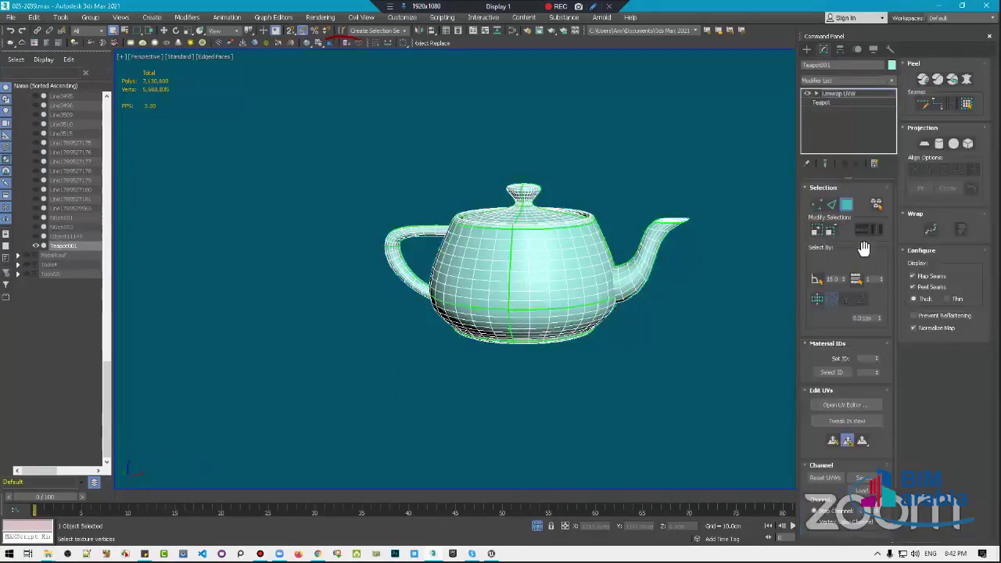
{"action": "left_click", "coordinate": [856, 408]}
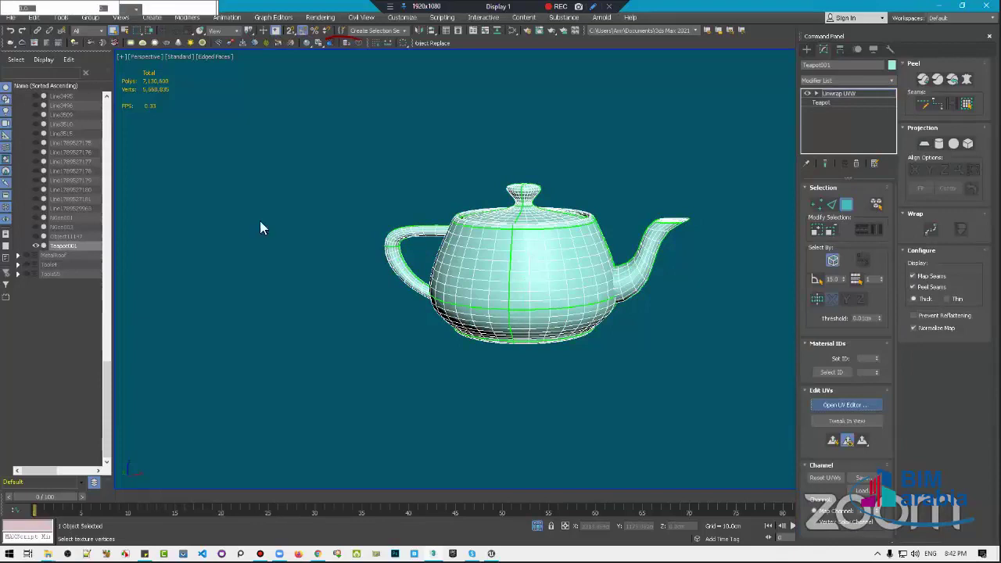
{"action": "scroll", "coordinate": [129, 269], "scroll_direction": "down", "scroll_amount": 3}
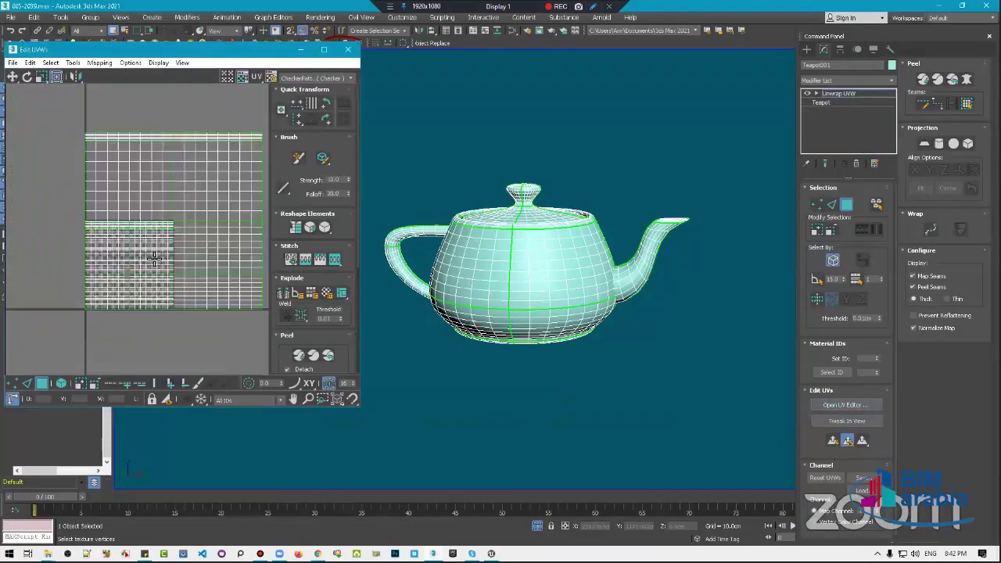
{"action": "scroll", "coordinate": [144, 262], "scroll_direction": "down", "scroll_amount": 3}
{"action": "left_click", "coordinate": [152, 258]}
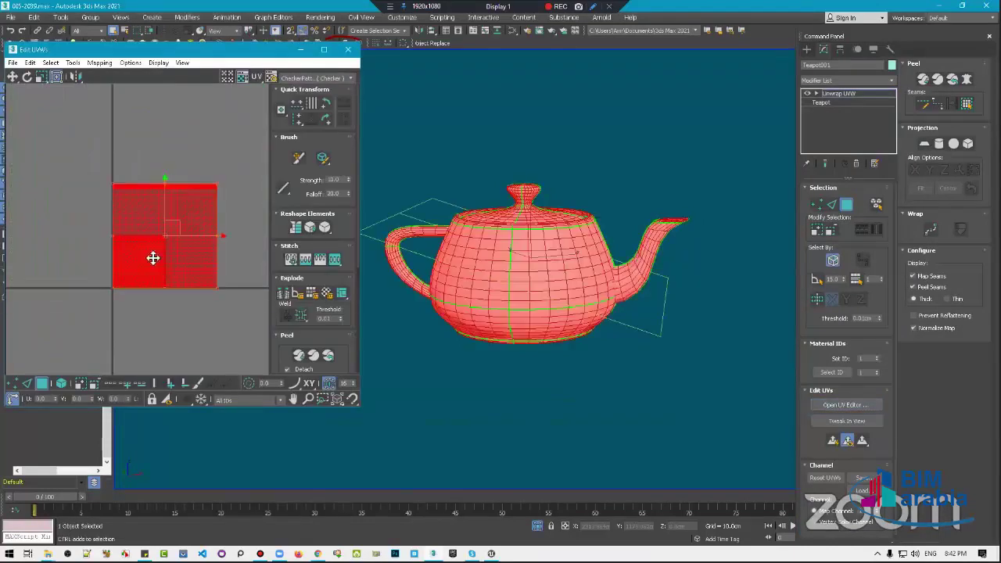
{"action": "left_click", "coordinate": [100, 63]}
{"action": "left_click", "coordinate": [117, 74]}
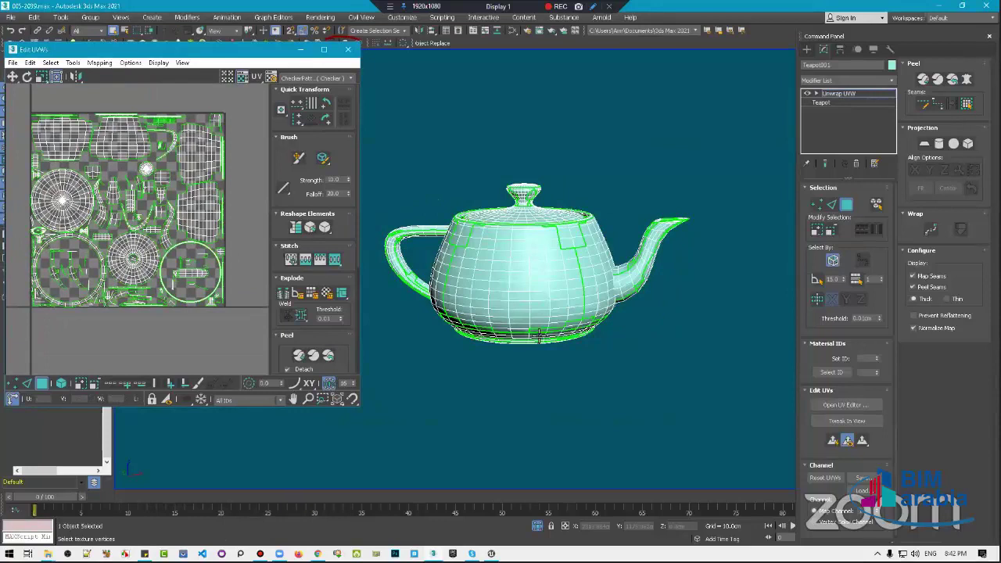
{"action": "middle_click_drag", "start_coordinate": [539, 335], "coordinate": [202, 150], "text": "alt"}
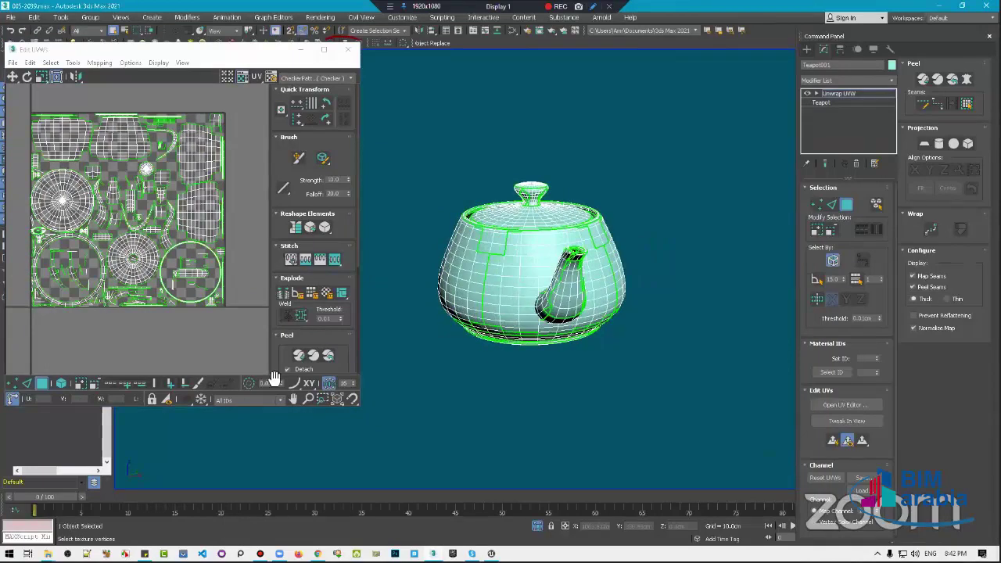
{"action": "left_click", "coordinate": [348, 49]}
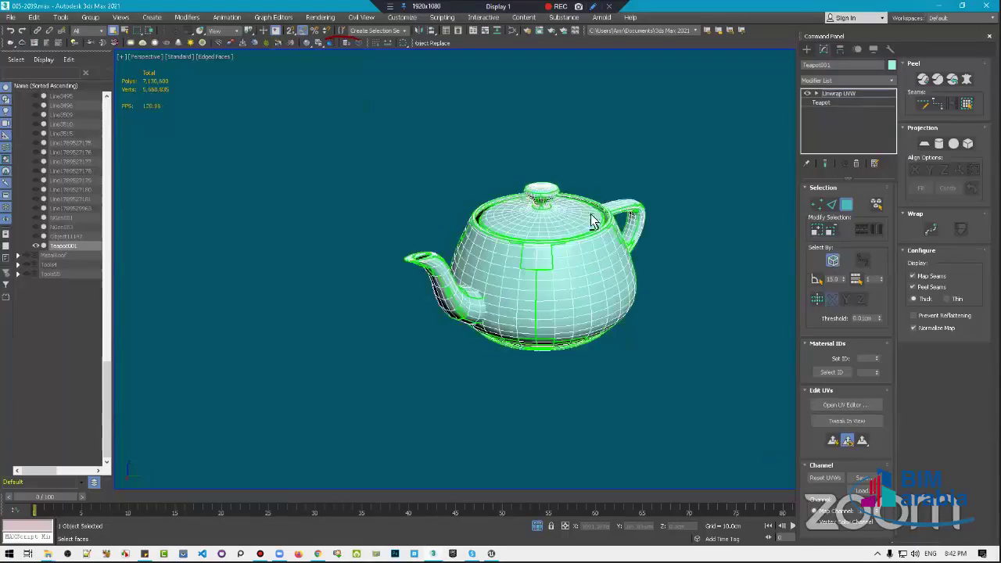
Exit Unwrap UVW face sub-object mode and orbit to the teapot's underside and side
{"action": "key", "text": "ctrl+b"}
{"action": "mouse_move", "coordinate": [641, 196]}
{"action": "middle_mouse_down", "text": "alt"}
{"action": "mouse_move", "coordinate": [627, 244]}
{"action": "mouse_move", "coordinate": [802, 156]}
{"action": "mouse_move", "coordinate": [857, 165]}
{"action": "middle_mouse_up", "text": "alt"}
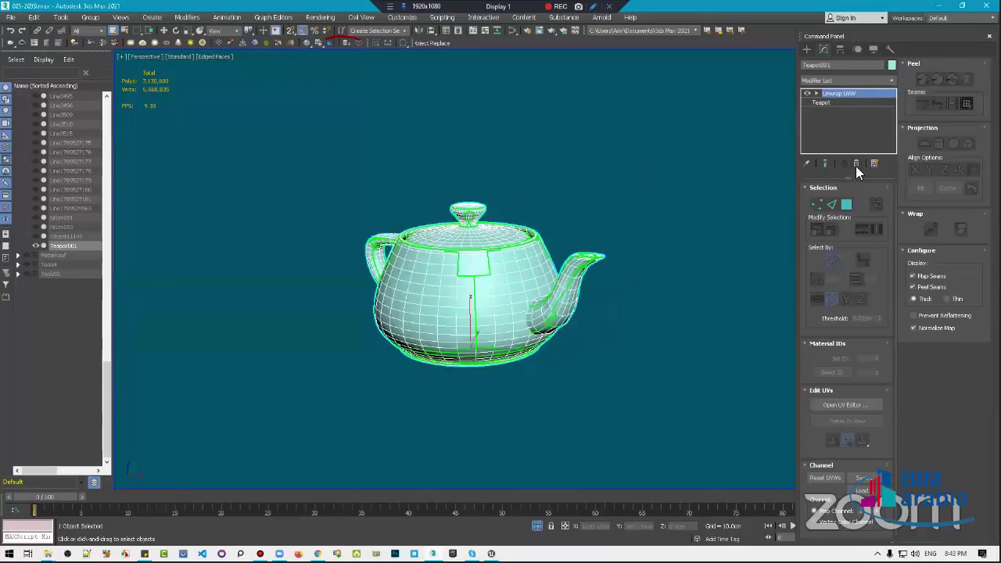
{"action": "middle_click_drag", "start_coordinate": [594, 257], "coordinate": [607, 258], "text": "alt"}
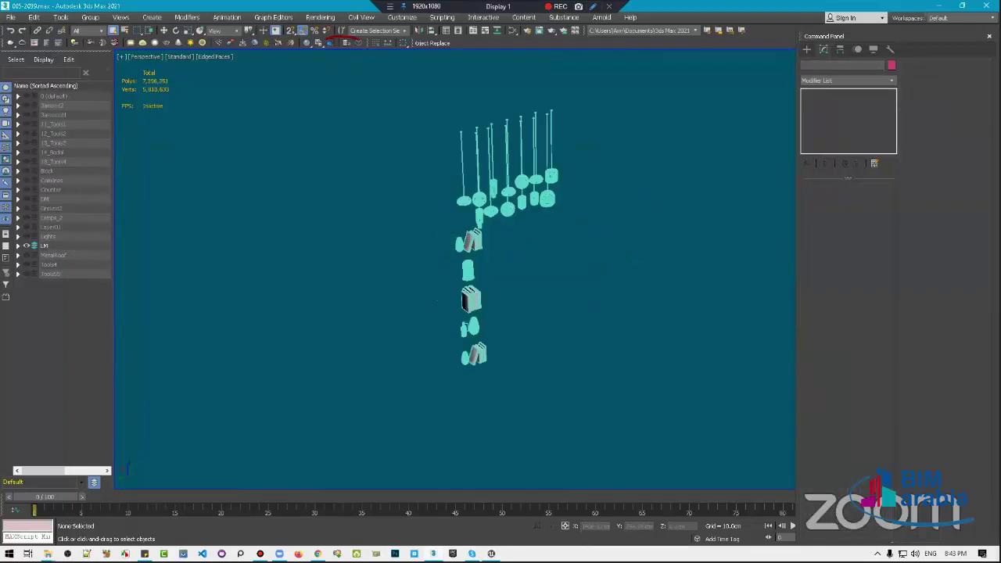
Glance at Unreal, then in 3ds Max isolate the teapot and reopen its UV editor
{"action": "left_click", "coordinate": [492, 516]}
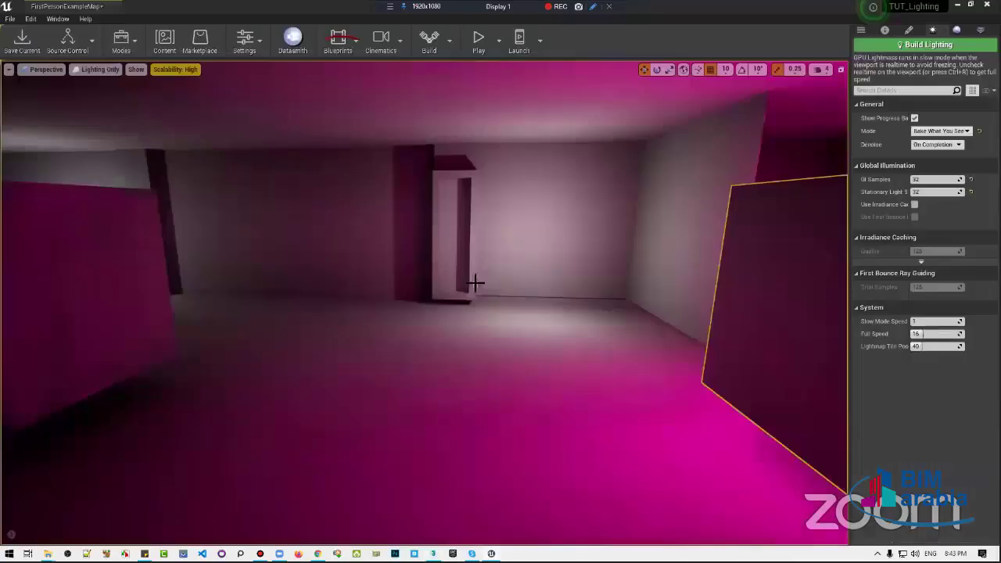
{"action": "right_click_drag", "start_coordinate": [595, 264], "coordinate": [595, 264]}
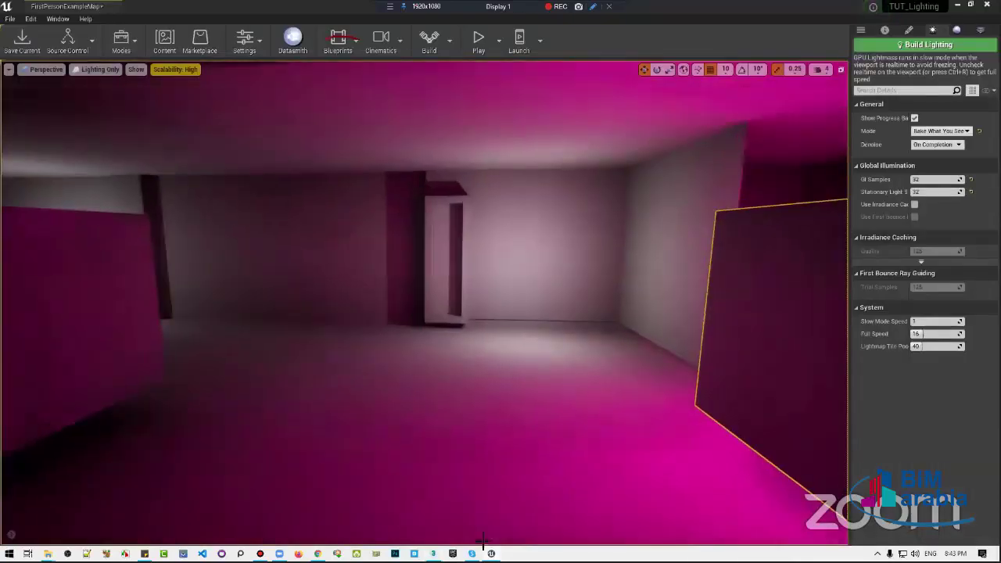
{"action": "key", "text": "alt+Tab"}
{"action": "left_click", "coordinate": [563, 266]}
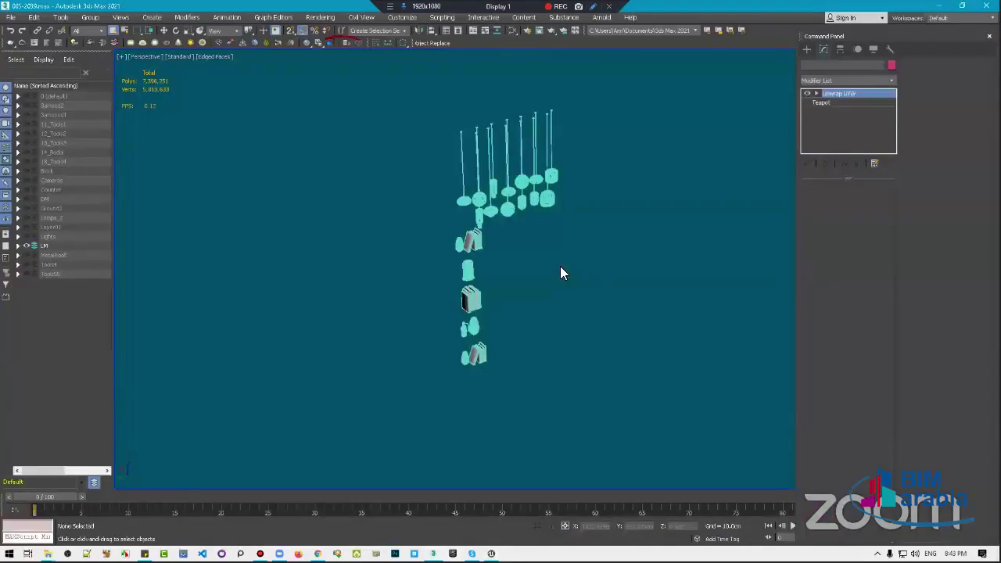
{"action": "key", "text": "alt+q"}
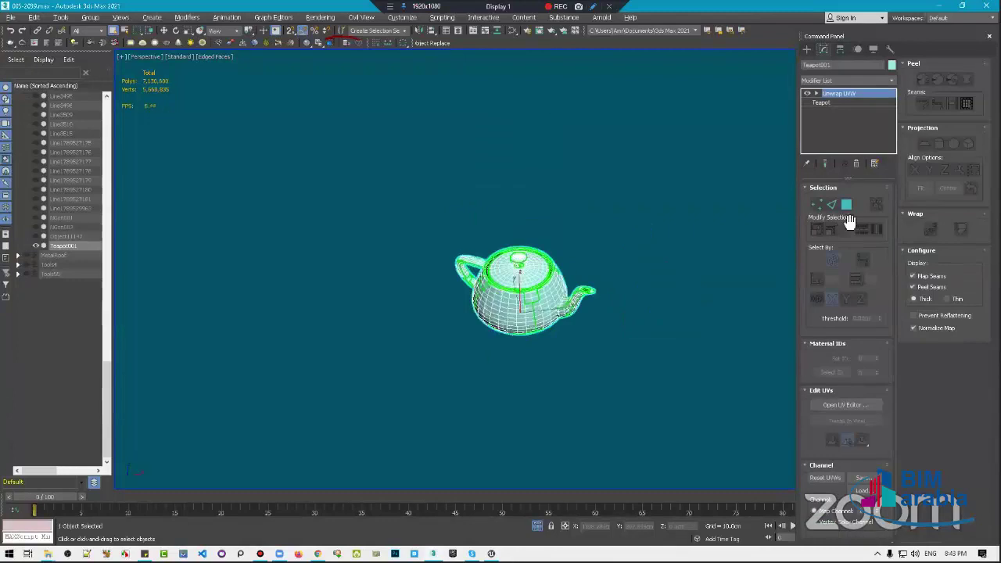
{"action": "left_click", "coordinate": [849, 407]}
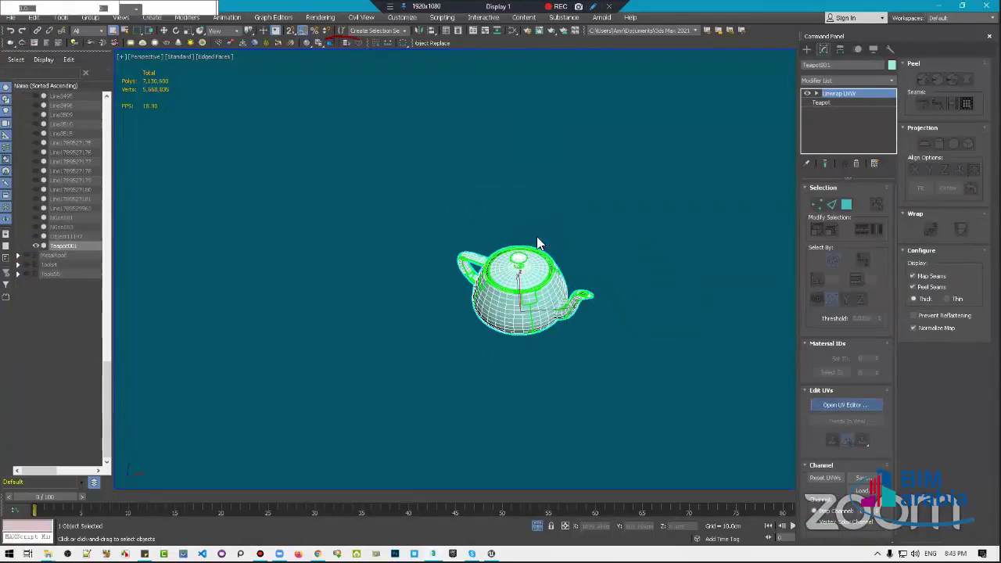
Back in Unreal, switch the viewport from Lighting Only to Lit and fly toward the orange wall
{"action": "key", "text": "alt+Tab"}
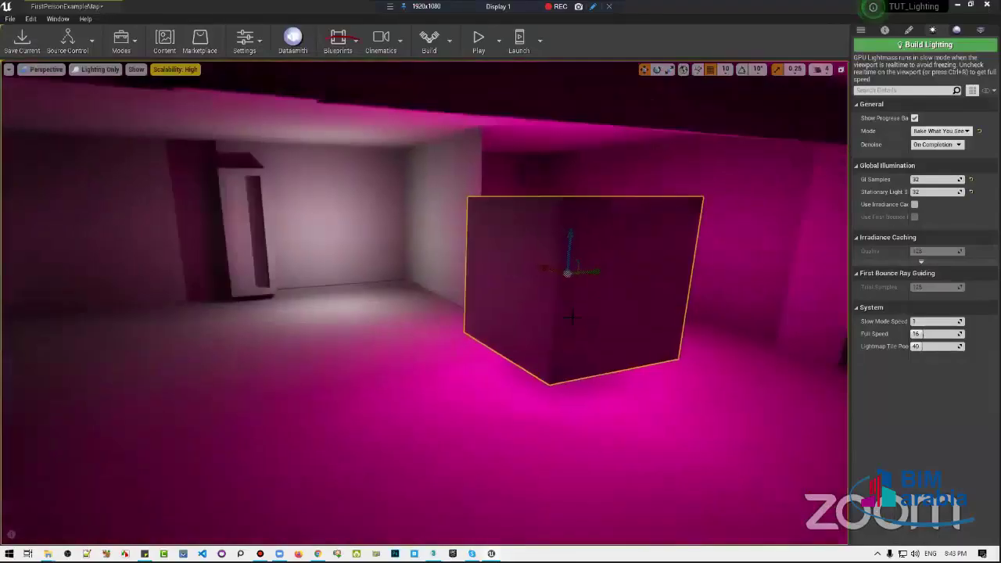
{"action": "key", "text": "alt+4"}
{"action": "mouse_move", "coordinate": [570, 316]}
{"action": "right_mouse_down"}
{"action": "mouse_move", "coordinate": [547, 297]}
{"action": "mouse_move", "coordinate": [438, 313]}
{"action": "mouse_move", "coordinate": [688, 204]}
{"action": "mouse_move", "coordinate": [665, 209]}
{"action": "right_mouse_up"}
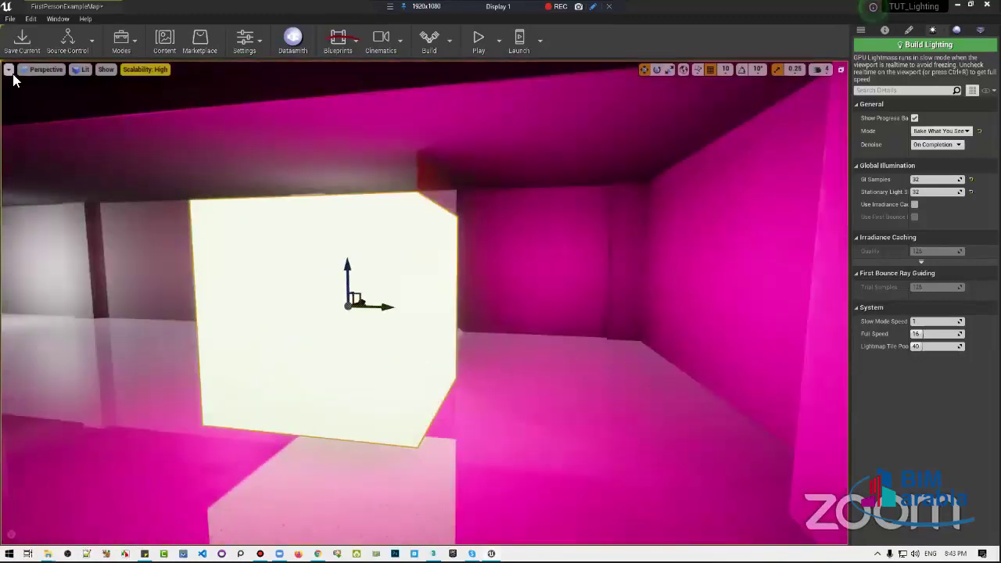
Enable Show FPS in Viewport Options and fly the camera past the glowing box toward the orange wall
{"action": "left_click", "coordinate": [8, 69]}
{"action": "left_click", "coordinate": [8, 90]}
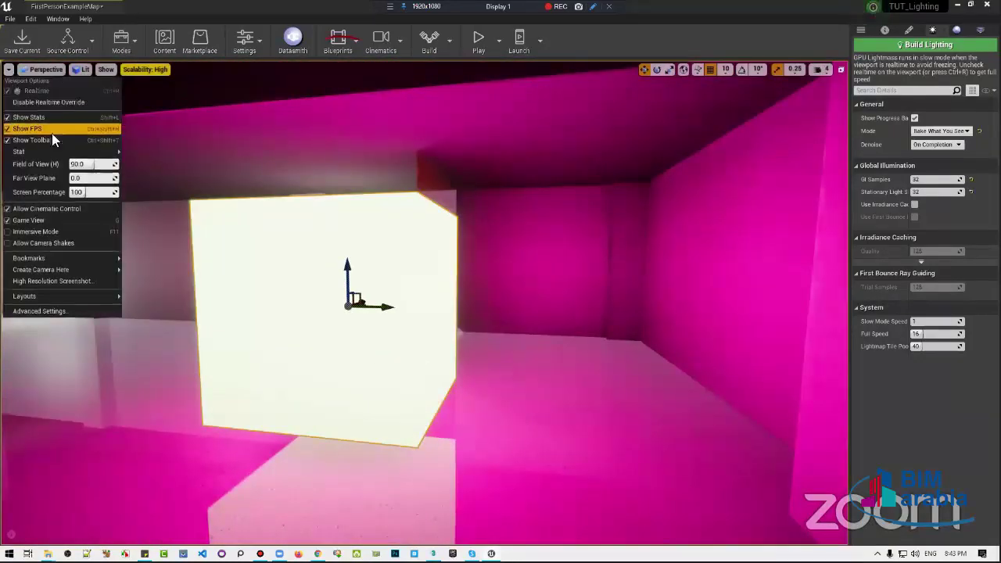
{"action": "mouse_move", "coordinate": [704, 188]}
{"action": "right_mouse_down"}
{"action": "mouse_move", "coordinate": [834, 181]}
{"action": "mouse_move", "coordinate": [641, 297]}
{"action": "mouse_move", "coordinate": [704, 297]}
{"action": "mouse_move", "coordinate": [688, 305]}
{"action": "right_mouse_up"}
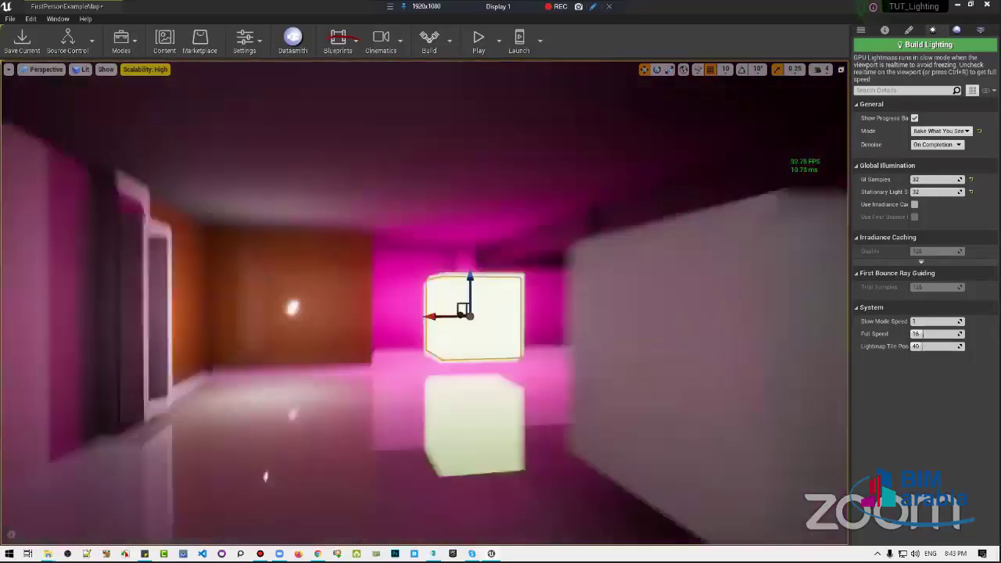
{"action": "mouse_move", "coordinate": [688, 305]}
{"action": "right_mouse_down"}
{"action": "mouse_move", "coordinate": [735, 305]}
{"action": "mouse_move", "coordinate": [673, 305]}
{"action": "right_mouse_up"}
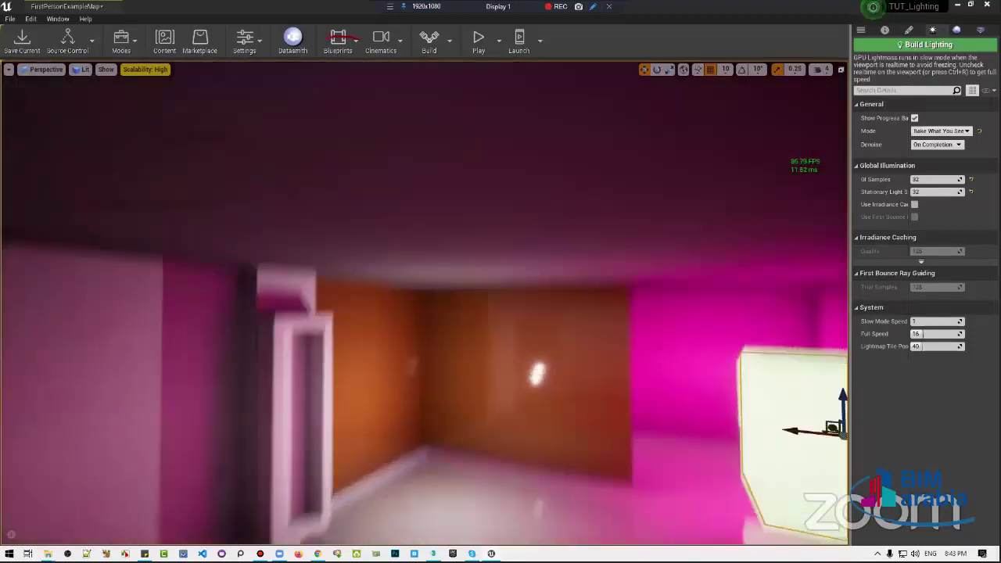
{"action": "right_click_drag", "start_coordinate": [492, 221], "coordinate": [430, 219]}
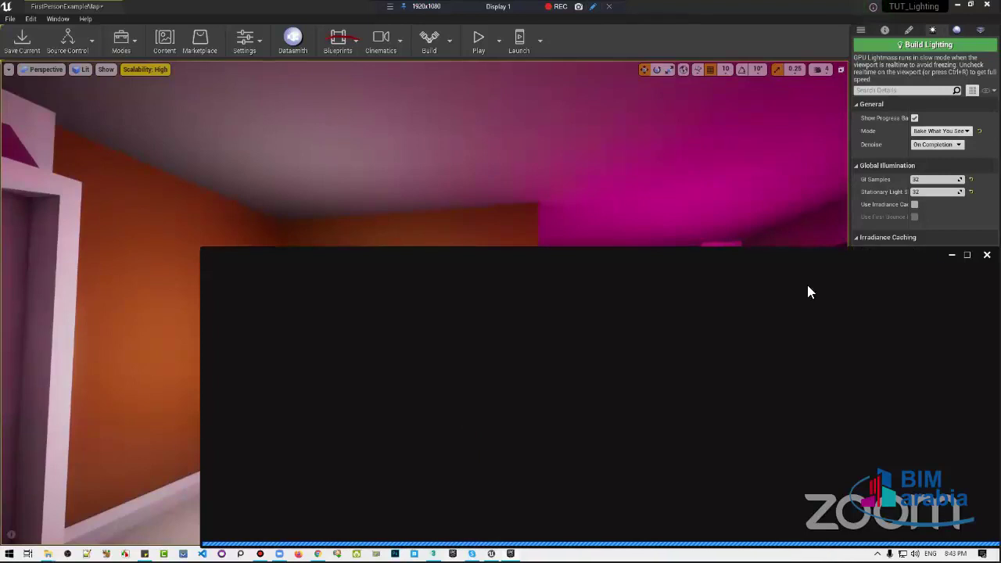
Maximize the launcher, view Engine Versions and My Projects in the Library, then minimize it
{"action": "left_click", "coordinate": [967, 255]}
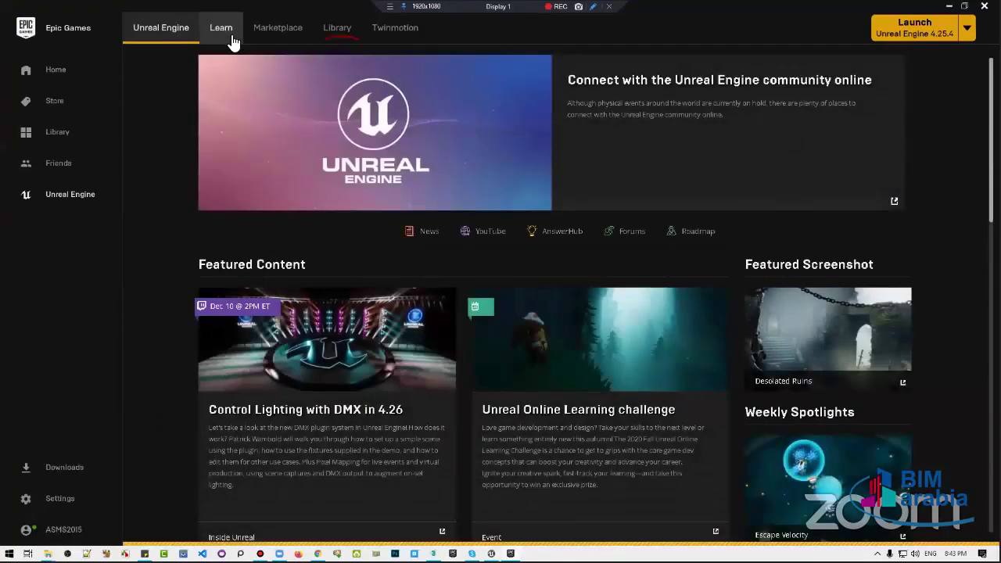
{"action": "left_click", "coordinate": [327, 33]}
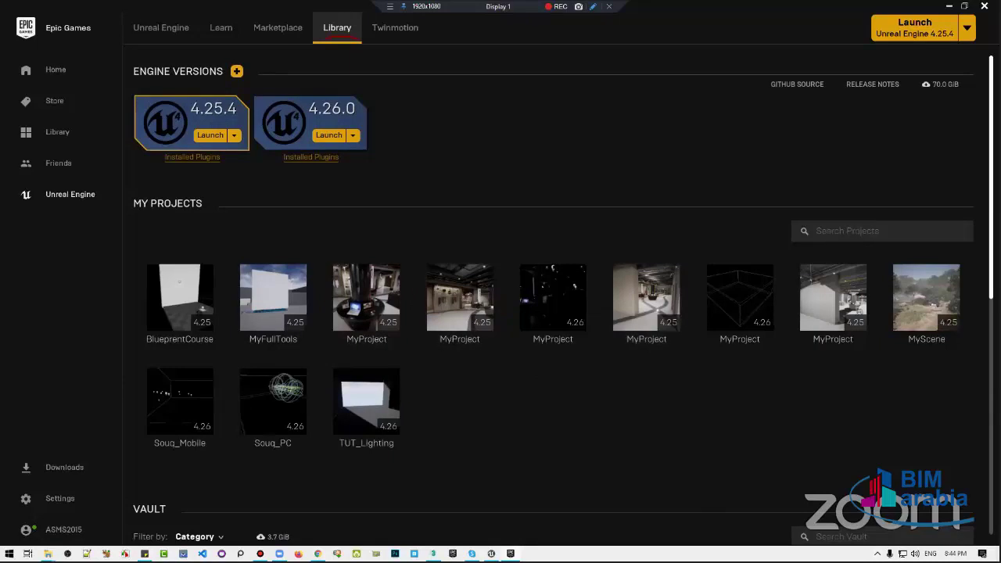
{"action": "left_click", "coordinate": [949, 7]}
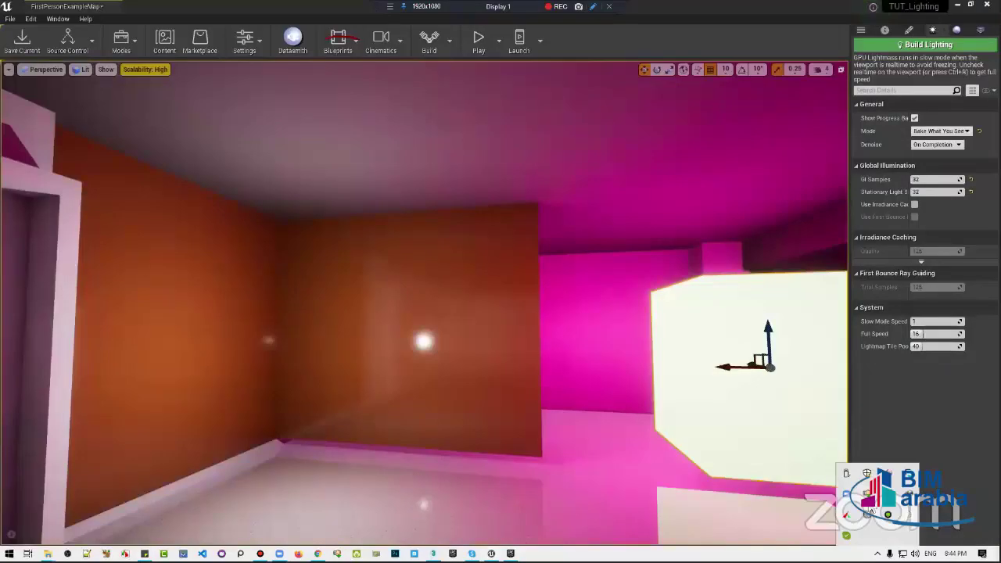
{"action": "key", "text": "super"}
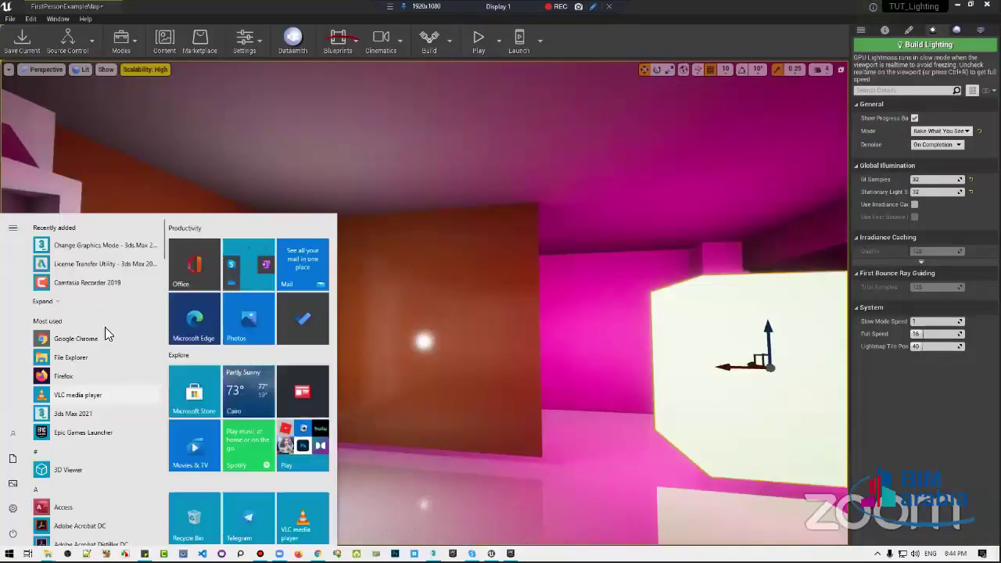
{"action": "left_click", "coordinate": [498, 346]}
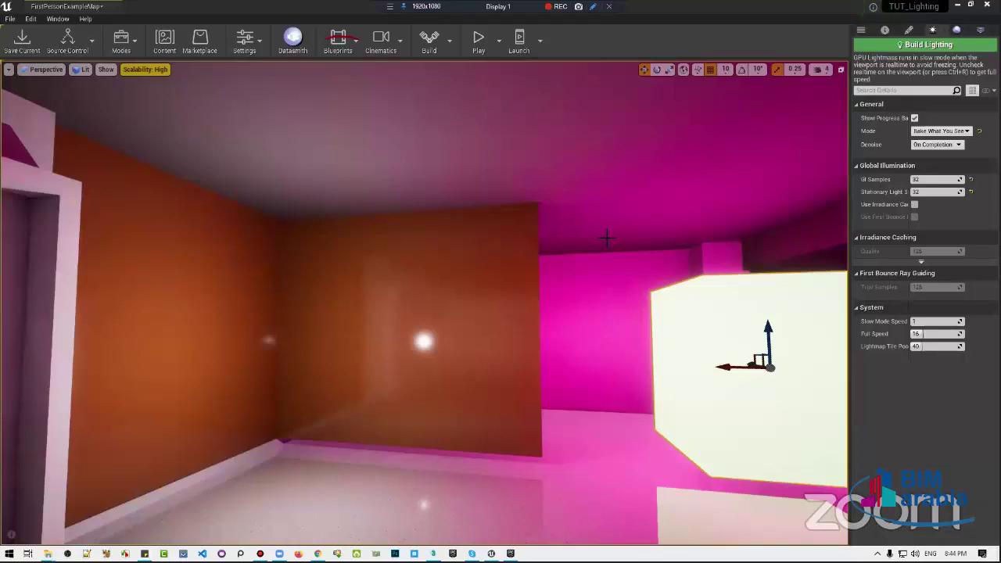
{"action": "mouse_move", "coordinate": [422, 312]}
{"action": "right_mouse_down"}
{"action": "mouse_move", "coordinate": [469, 328]}
{"action": "mouse_move", "coordinate": [510, 321]}
{"action": "mouse_move", "coordinate": [444, 301]}
{"action": "right_mouse_up"}
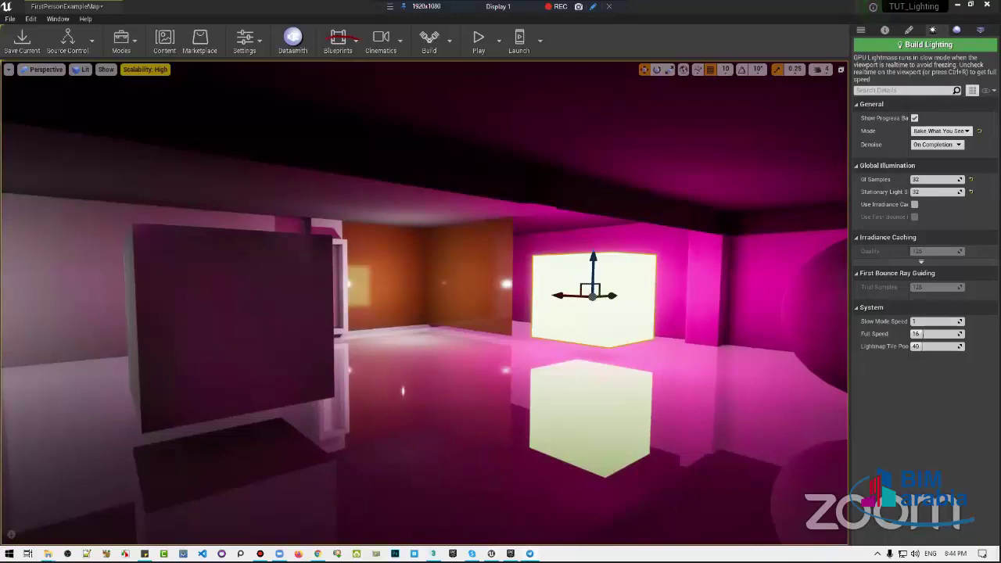
In Telegram, page through the shared shop-interior screenshots, then close the viewer and Telegram
{"action": "key", "text": "alt+Tab"}
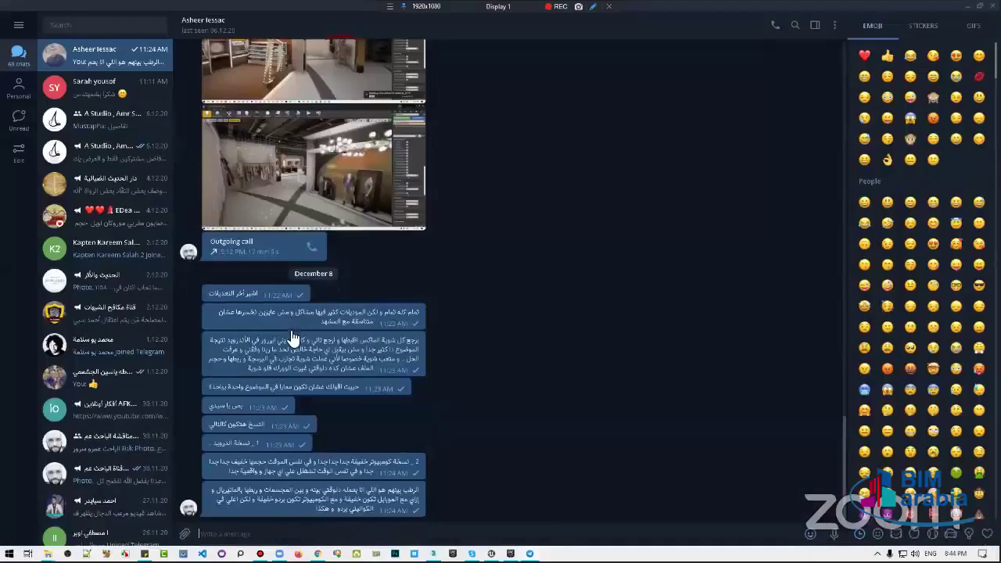
{"action": "scroll", "coordinate": [278, 177], "scroll_direction": "up", "scroll_amount": 1}
{"action": "left_click", "coordinate": [278, 176]}
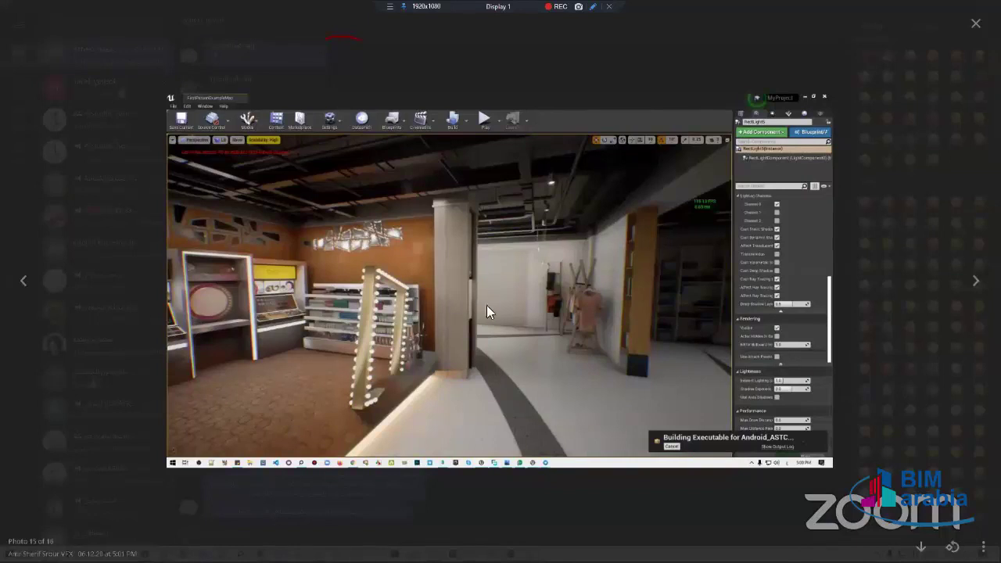
{"action": "key", "text": "Right"}
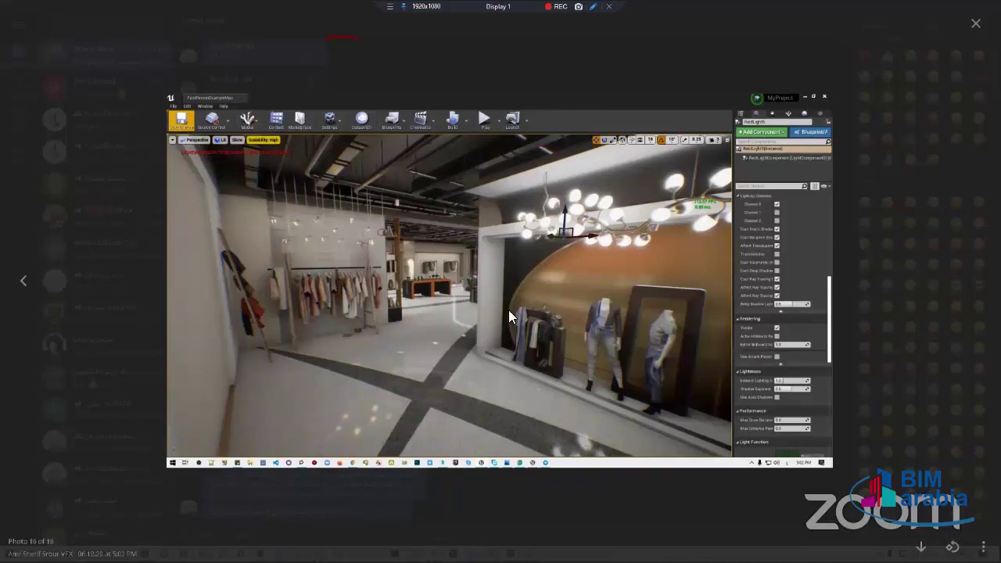
{"action": "key", "text": "Left"}
{"action": "key", "text": "Left"}
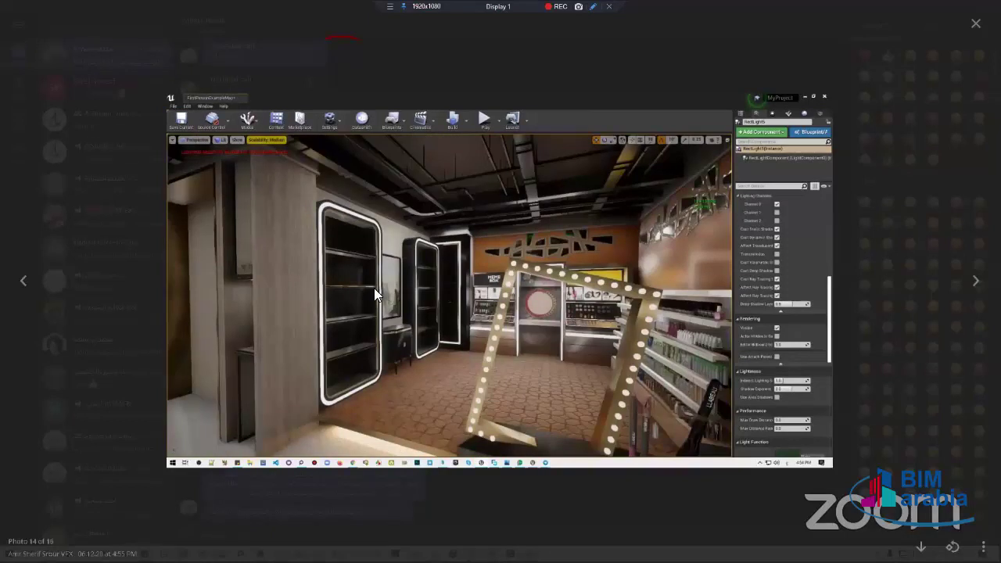
{"action": "key", "text": "Left"}
{"action": "key", "text": "Right"}
{"action": "key", "text": "Right"}
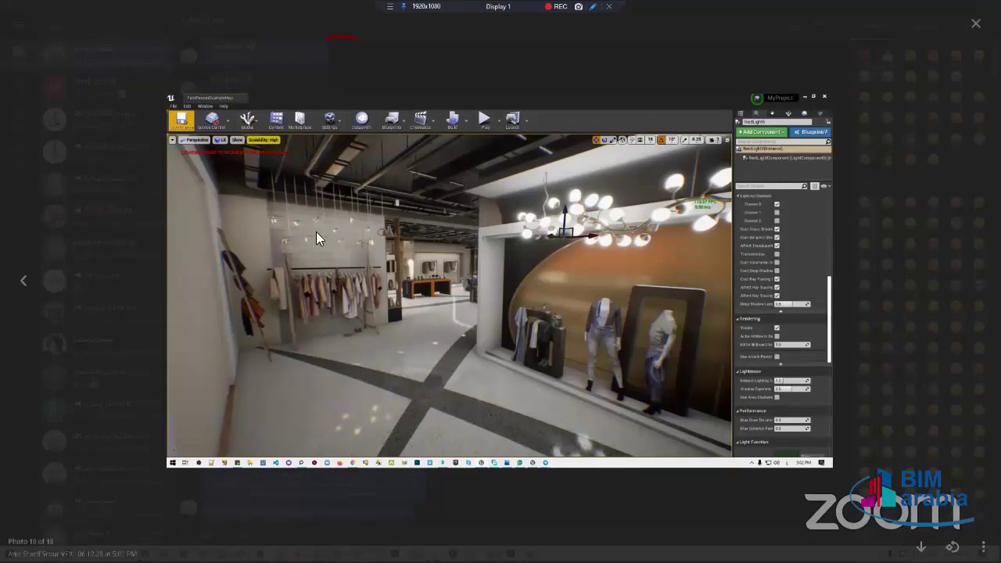
{"action": "key", "text": "Left"}
{"action": "key", "text": "Left"}
{"action": "key", "text": "Left"}
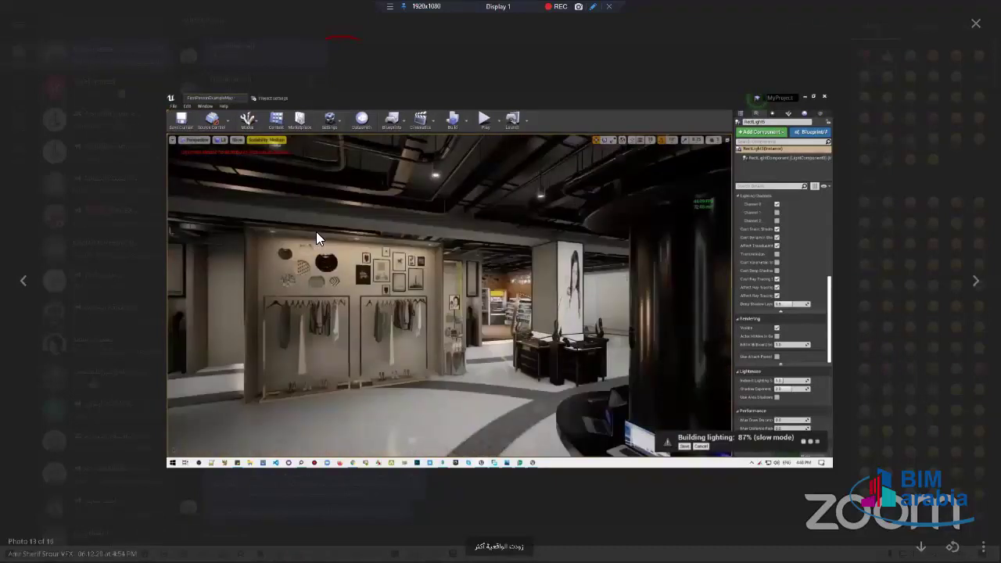
{"action": "key", "text": "Left"}
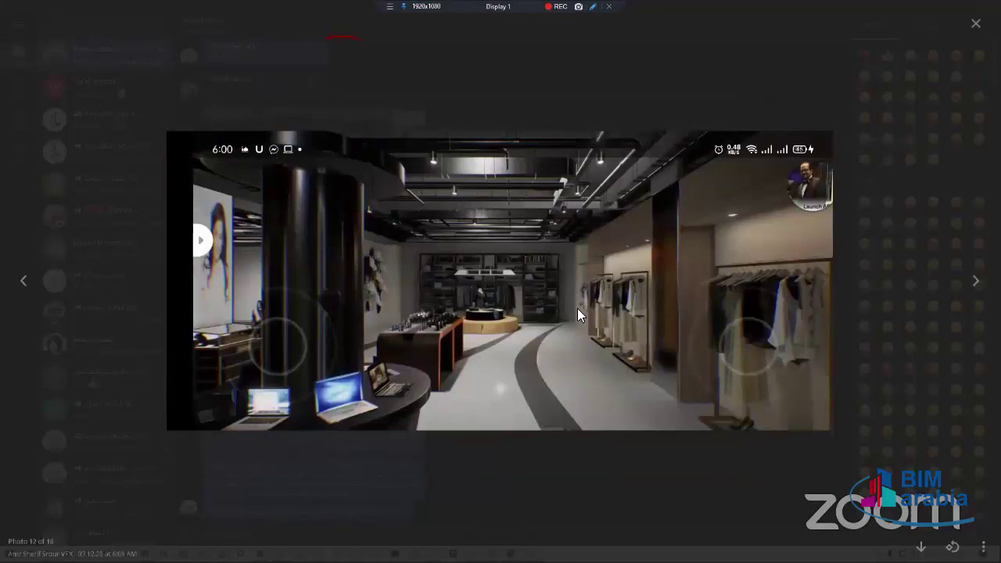
{"action": "key", "text": "Right"}
{"action": "key", "text": "Right"}
{"action": "key", "text": "Right"}
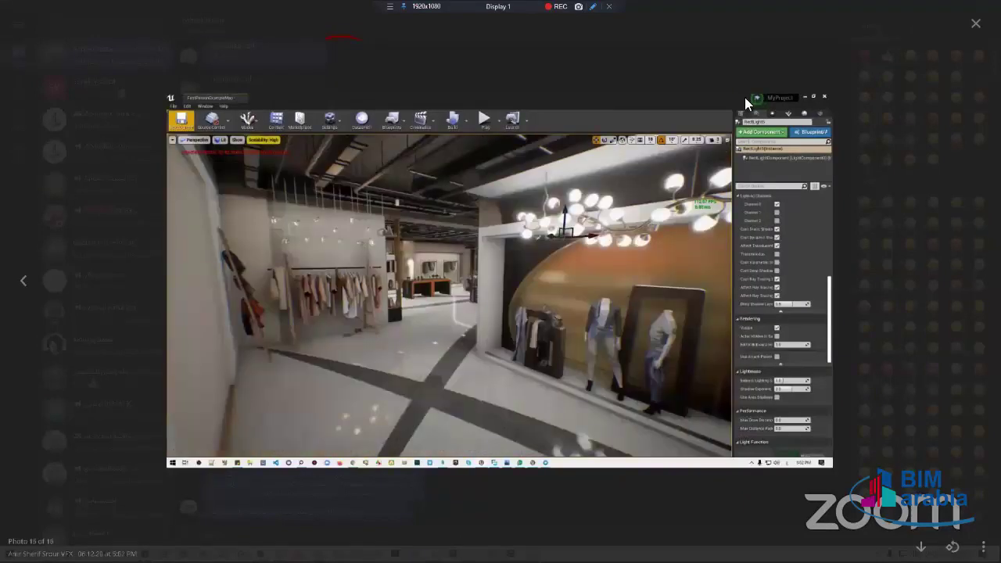
{"action": "left_click", "coordinate": [975, 23]}
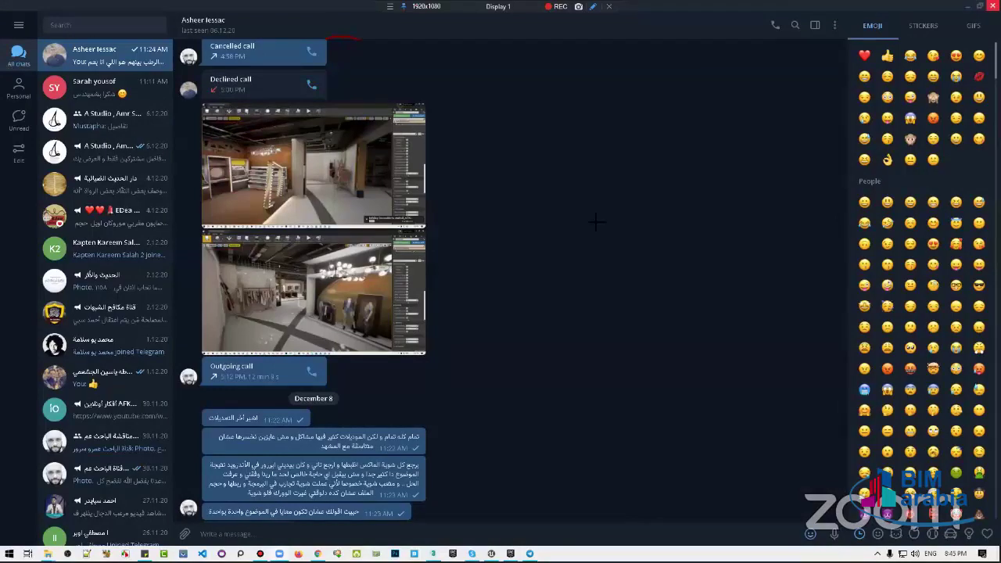
{"action": "key", "text": "alt+F4"}
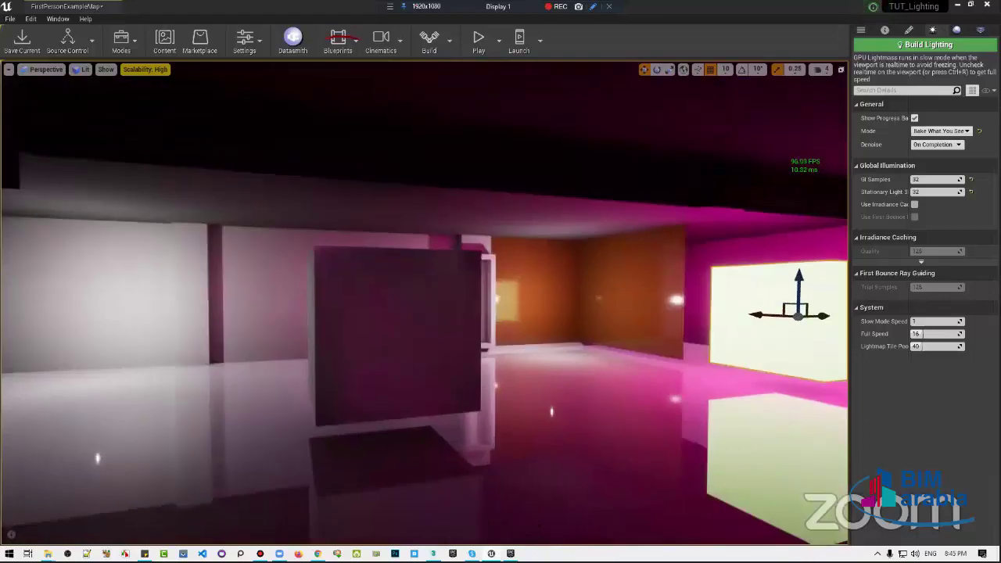
In 3ds Max, enlarge the UV editor and annotate the UV layout, teapot lid and body
{"action": "left_click", "coordinate": [433, 554]}
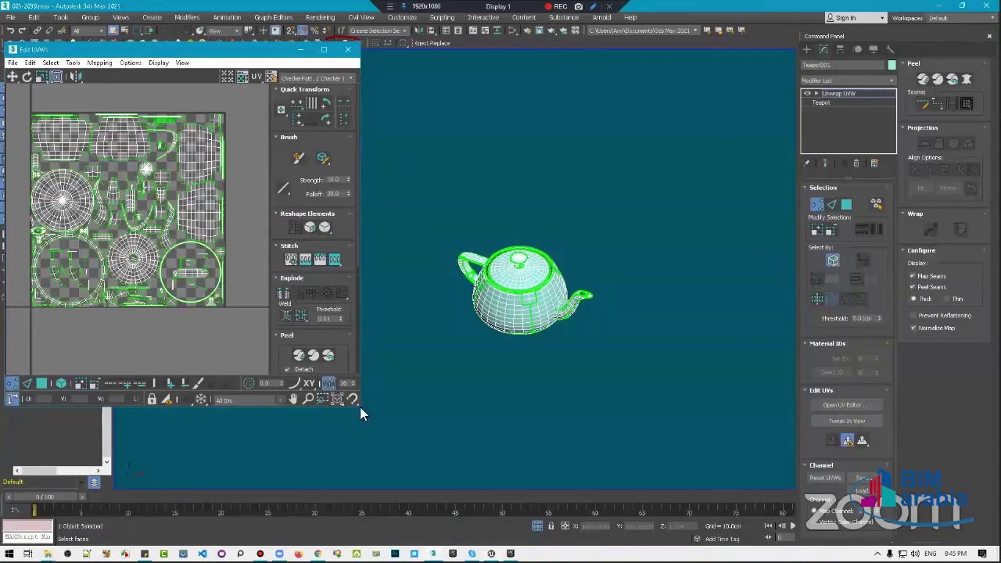
{"action": "left_click_drag", "start_coordinate": [359, 405], "coordinate": [511, 466]}
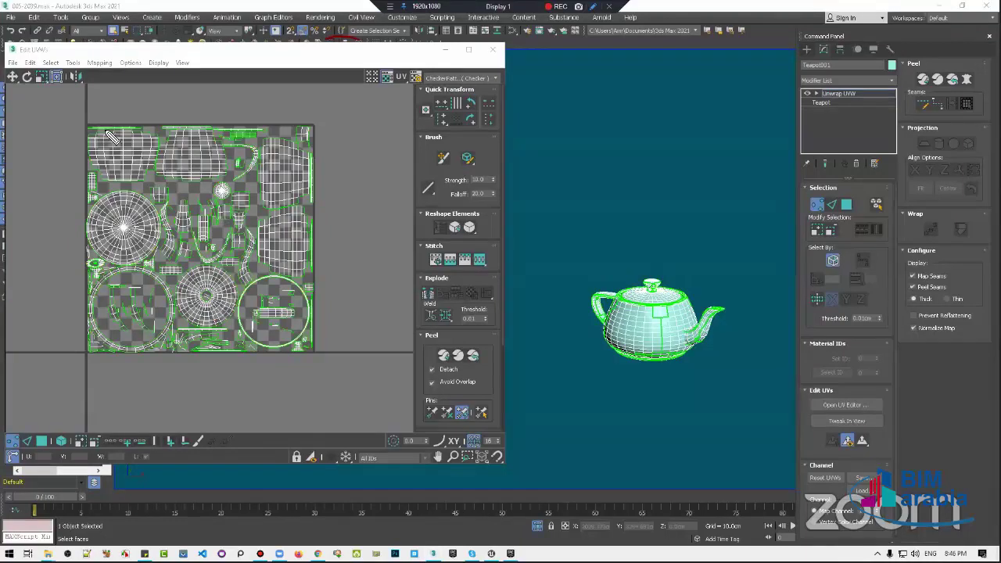
{"action": "mouse_move", "coordinate": [322, 122]}
{"action": "left_mouse_down"}
{"action": "mouse_move", "coordinate": [67, 114]}
{"action": "mouse_move", "coordinate": [94, 371]}
{"action": "left_mouse_up"}
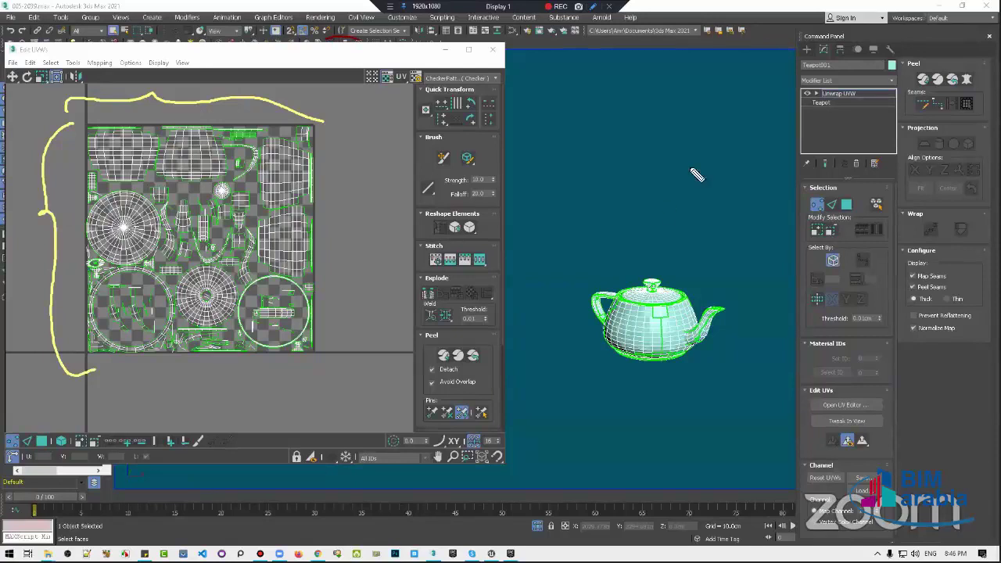
{"action": "left_click_drag", "start_coordinate": [609, 106], "coordinate": [641, 288]}
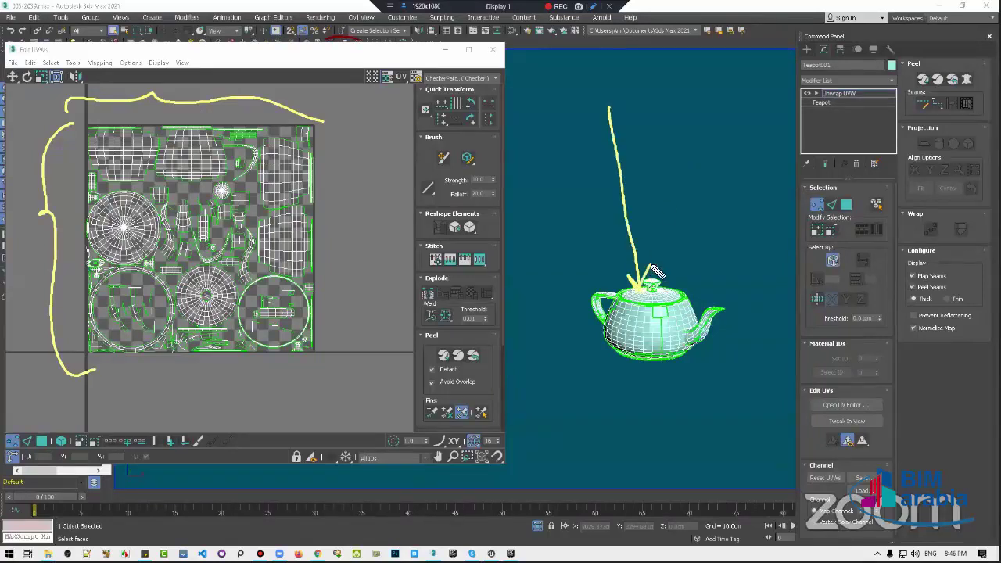
{"action": "left_click_drag", "start_coordinate": [692, 307], "coordinate": [622, 303]}
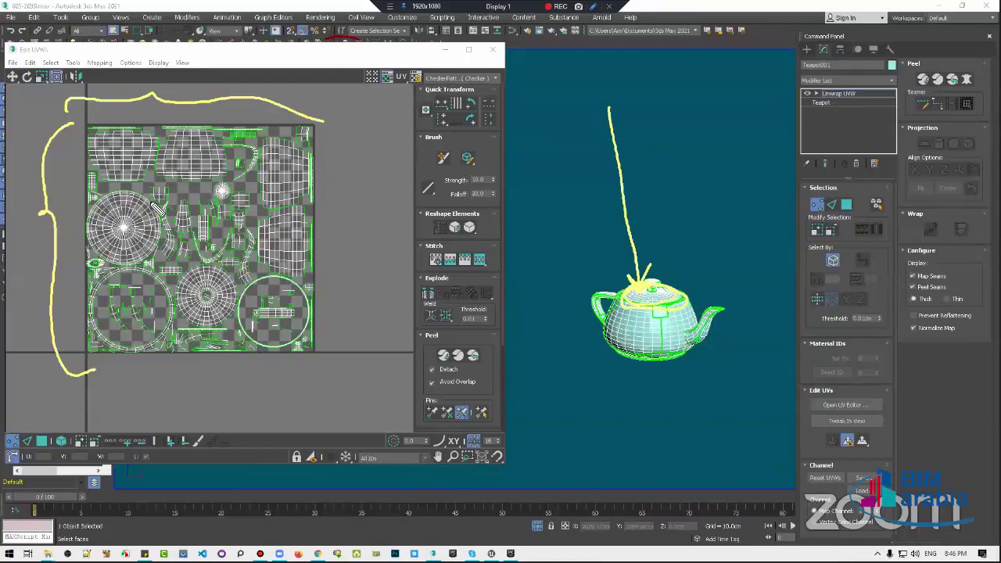
{"action": "mouse_move", "coordinate": [151, 200]}
{"action": "left_mouse_down"}
{"action": "mouse_move", "coordinate": [129, 202]}
{"action": "mouse_move", "coordinate": [121, 178]}
{"action": "left_mouse_up"}
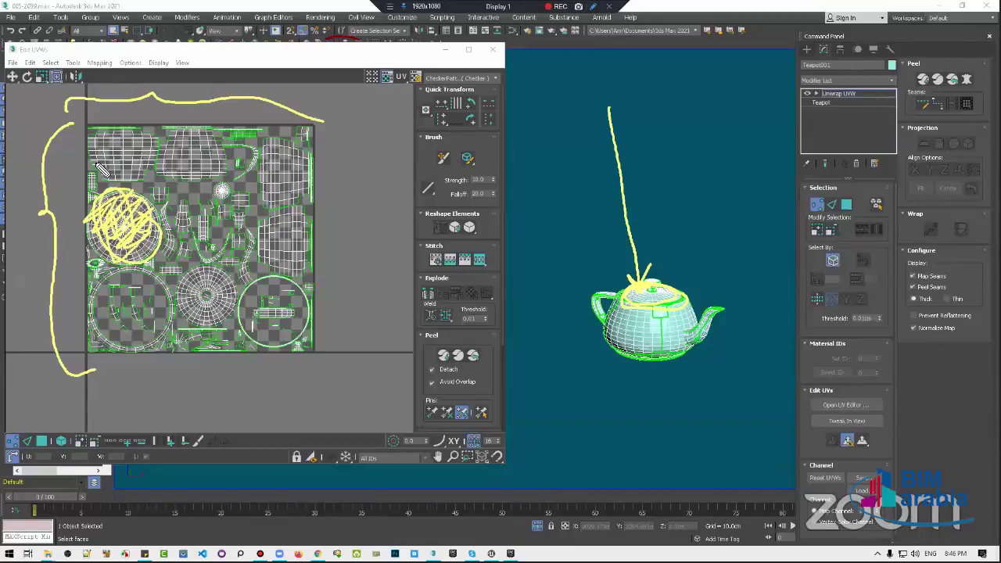
{"action": "left_click_drag", "start_coordinate": [670, 322], "coordinate": [670, 322]}
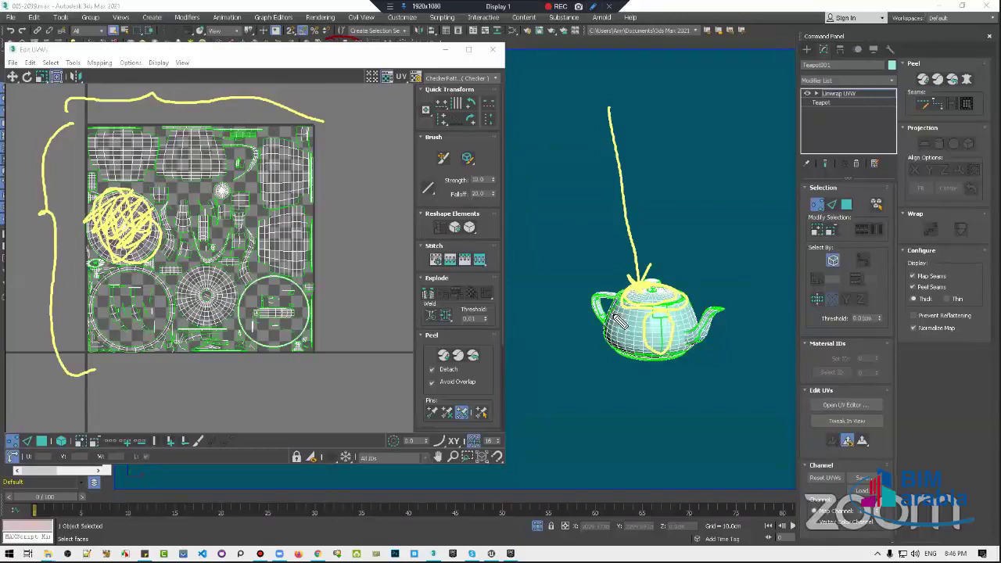
{"action": "mouse_move", "coordinate": [707, 311]}
{"action": "left_mouse_down"}
{"action": "mouse_move", "coordinate": [641, 327]}
{"action": "mouse_move", "coordinate": [700, 324]}
{"action": "mouse_move", "coordinate": [607, 336]}
{"action": "left_mouse_up"}
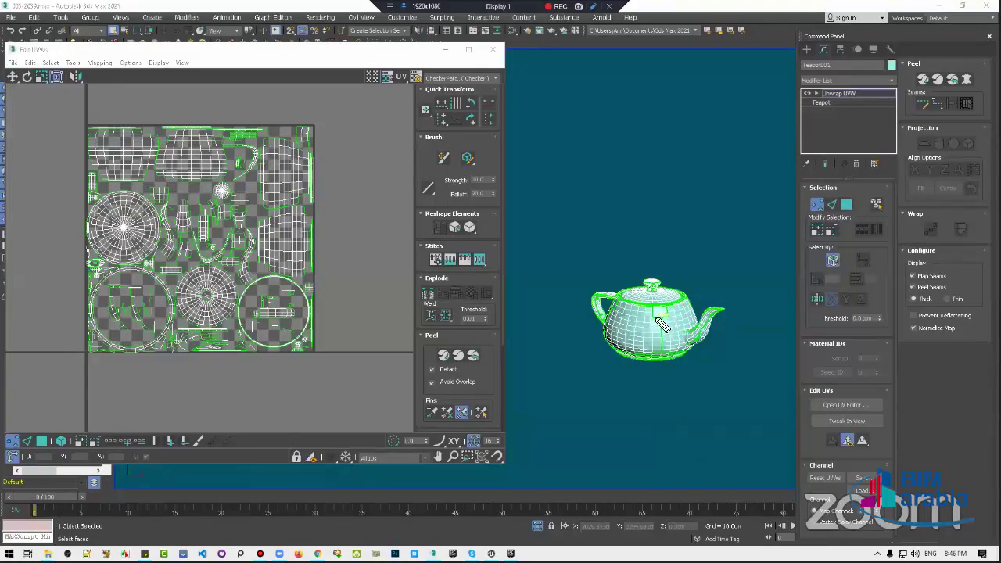
{"action": "mouse_move", "coordinate": [661, 311]}
{"action": "left_mouse_down"}
{"action": "mouse_move", "coordinate": [658, 360]}
{"action": "mouse_move", "coordinate": [663, 317]}
{"action": "left_mouse_up"}
{"action": "left_click_drag", "start_coordinate": [663, 317], "coordinate": [666, 373]}
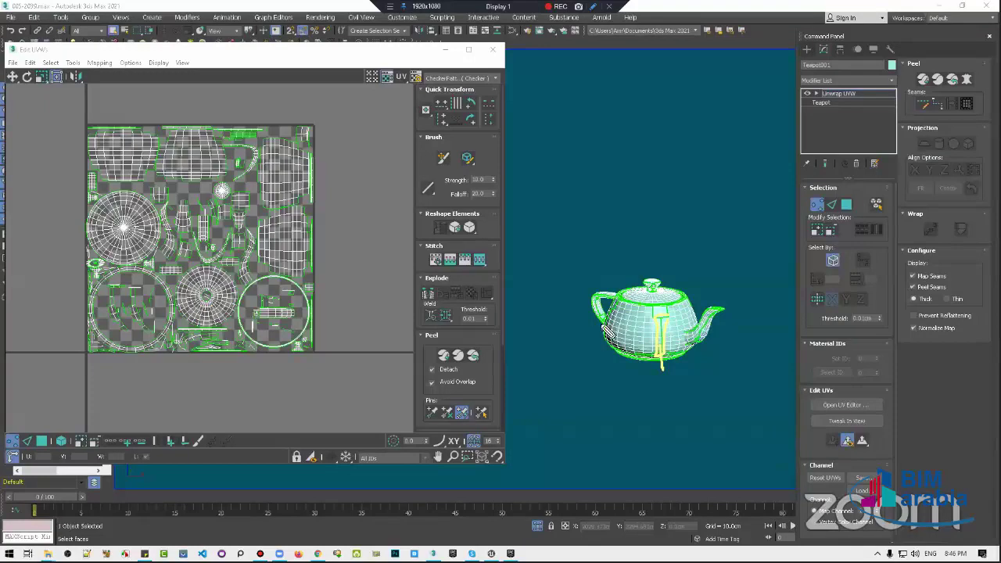
{"action": "left_click_drag", "start_coordinate": [531, 195], "coordinate": [529, 230]}
Clear the annotation marks and exit Face sub-object mode of the Unwrap UVW
{"action": "left_click", "coordinate": [759, 64]}
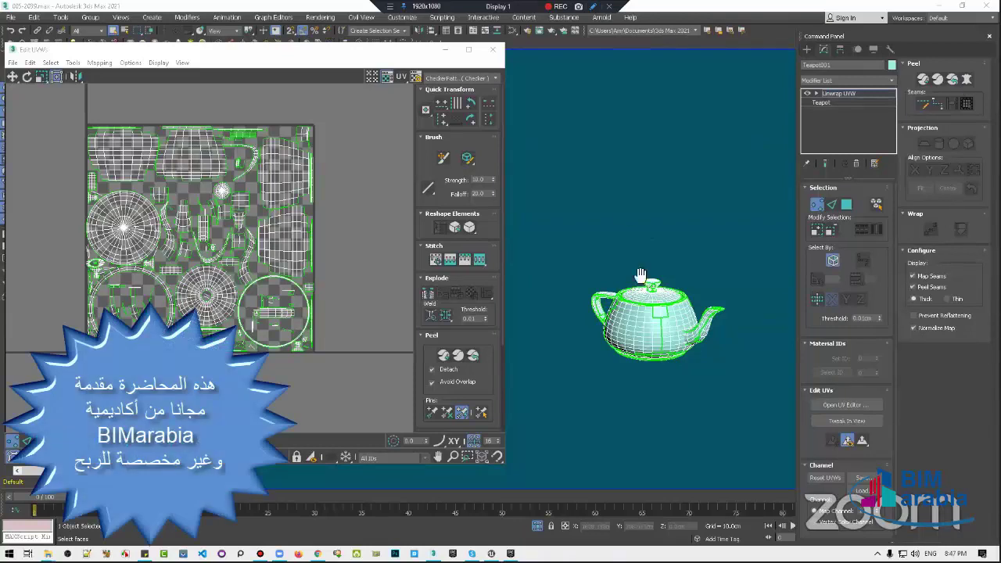
{"action": "middle_click_drag", "start_coordinate": [640, 275], "coordinate": [618, 246]}
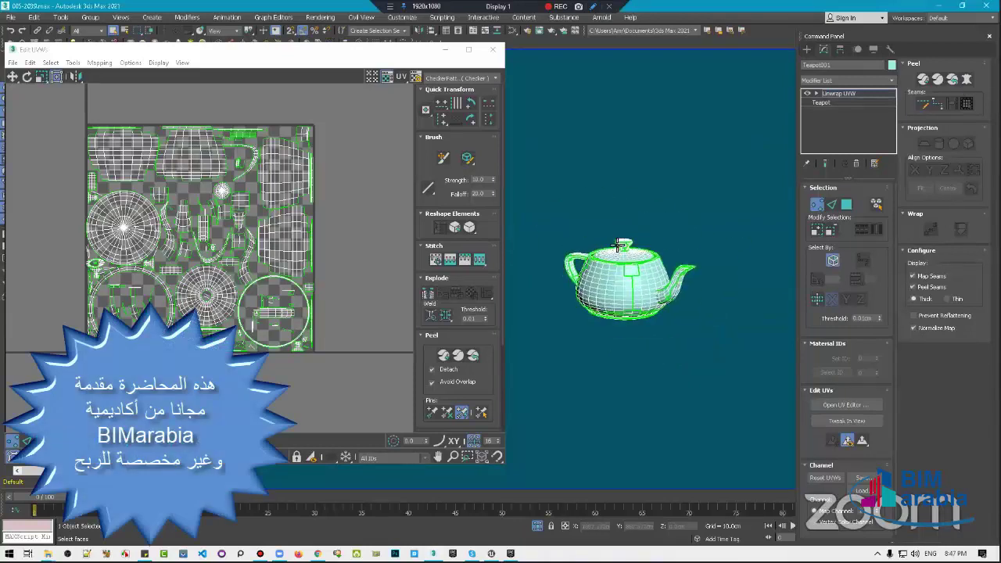
{"action": "left_click", "coordinate": [863, 94]}
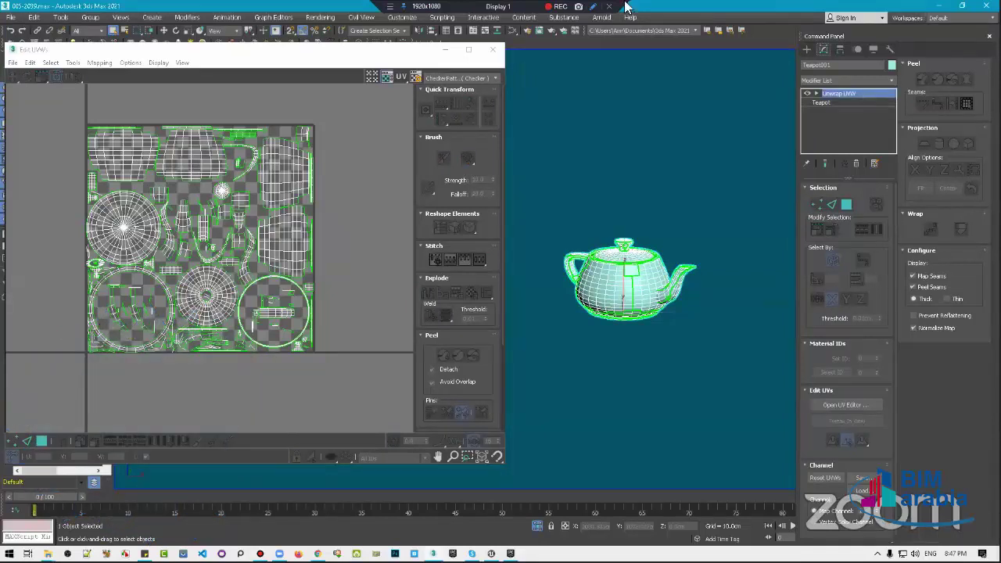
Close the Edit UVWs window and orbit around the teapot, toggling scale and move tools
{"action": "left_click", "coordinate": [493, 50]}
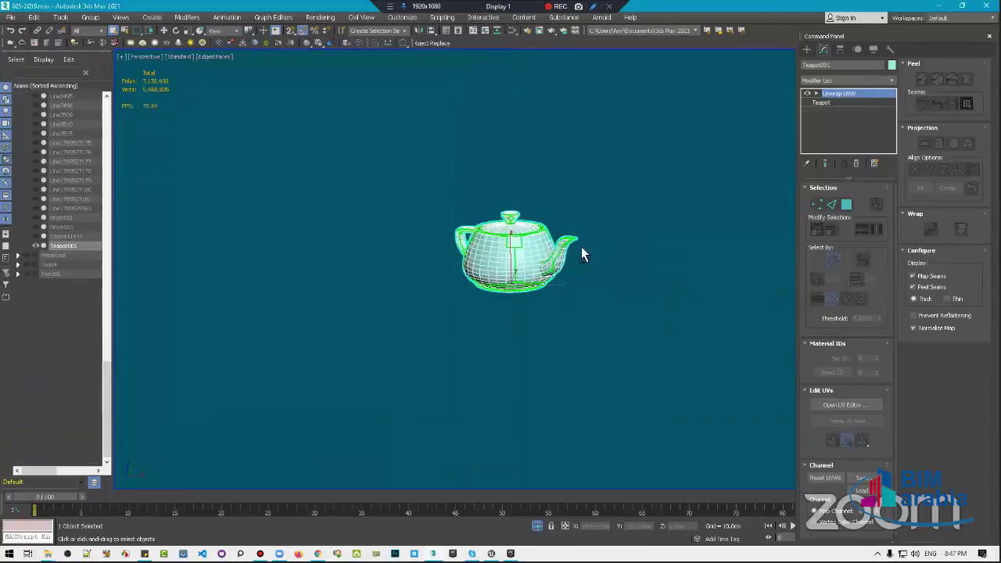
{"action": "middle_click_drag", "start_coordinate": [691, 272], "coordinate": [567, 240]}
{"action": "key", "text": "r"}
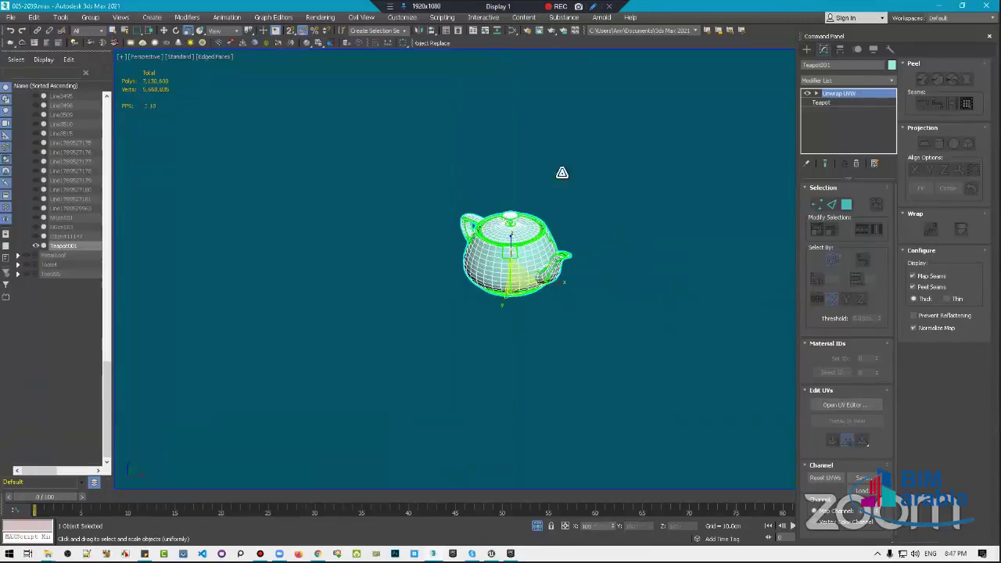
{"action": "scroll", "coordinate": [561, 172], "scroll_direction": "up", "scroll_amount": 5}
{"action": "scroll", "coordinate": [552, 202], "scroll_direction": "down", "scroll_amount": 2}
{"action": "mouse_move", "coordinate": [552, 202]}
{"action": "middle_mouse_down", "text": "alt"}
{"action": "mouse_move", "coordinate": [563, 267]}
{"action": "mouse_move", "coordinate": [532, 268]}
{"action": "mouse_move", "coordinate": [542, 273]}
{"action": "middle_mouse_up", "text": "alt"}
{"action": "key", "text": "w"}
{"action": "scroll", "coordinate": [570, 261], "scroll_direction": "up", "scroll_amount": 4}
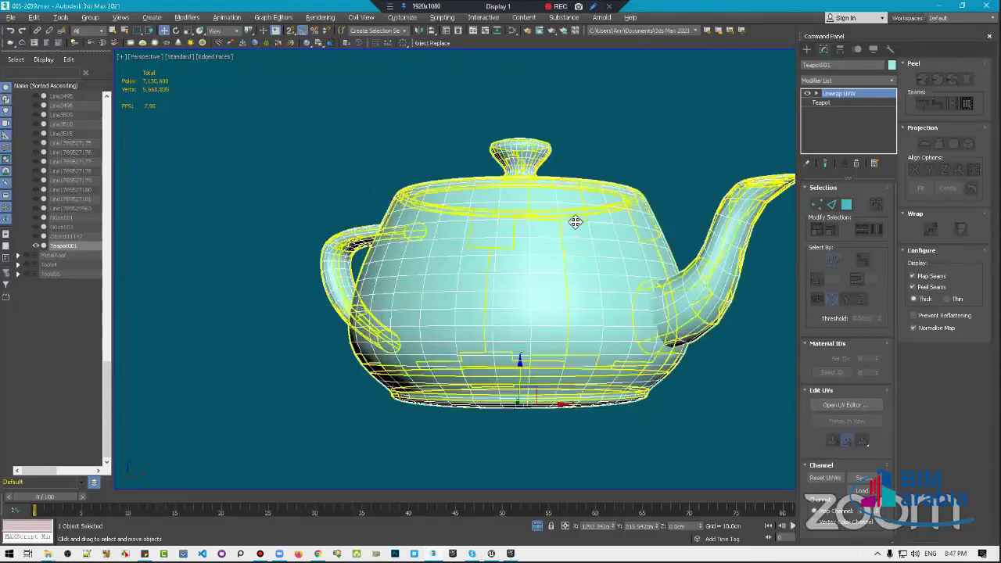
{"action": "middle_click_drag", "start_coordinate": [574, 222], "coordinate": [597, 346], "text": "alt"}
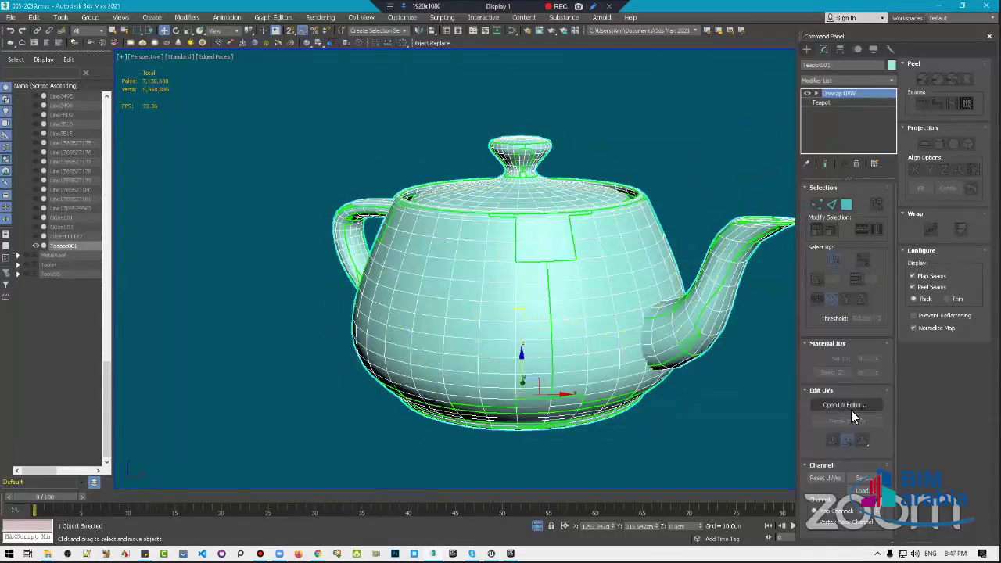
Delete the old Unwrap UVW, leaving only the Teapot base object, and open the Modifier List
{"action": "left_click", "coordinate": [857, 405]}
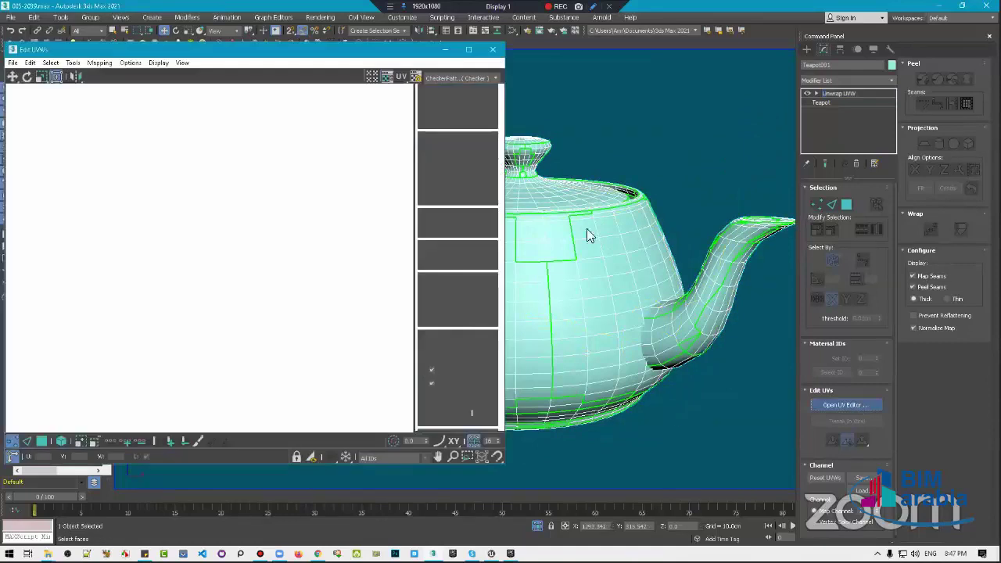
{"action": "mouse_move", "coordinate": [586, 228]}
{"action": "middle_mouse_down"}
{"action": "mouse_move", "coordinate": [675, 228]}
{"action": "mouse_move", "coordinate": [699, 272]}
{"action": "middle_mouse_up"}
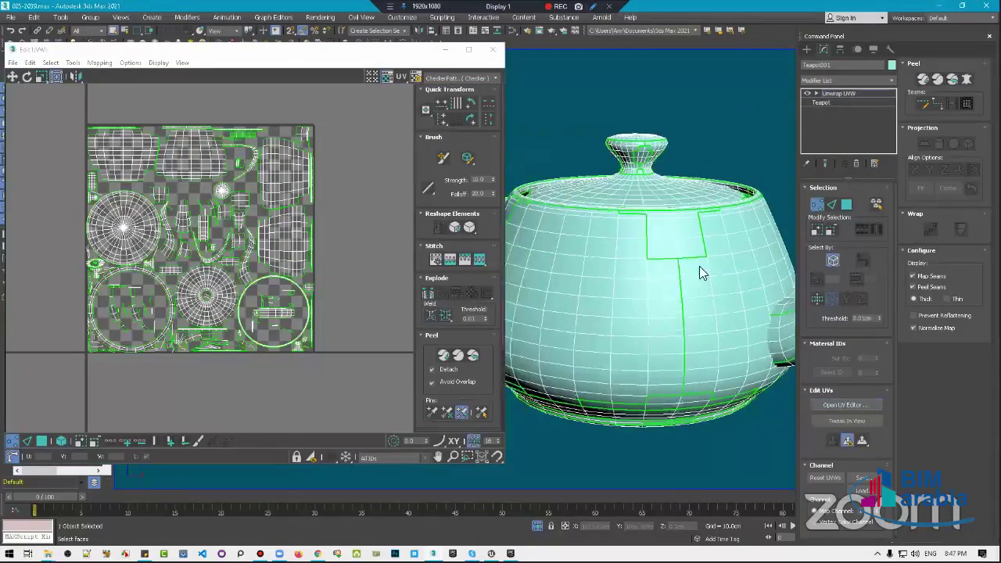
{"action": "scroll", "coordinate": [643, 264], "scroll_direction": "down", "scroll_amount": 3}
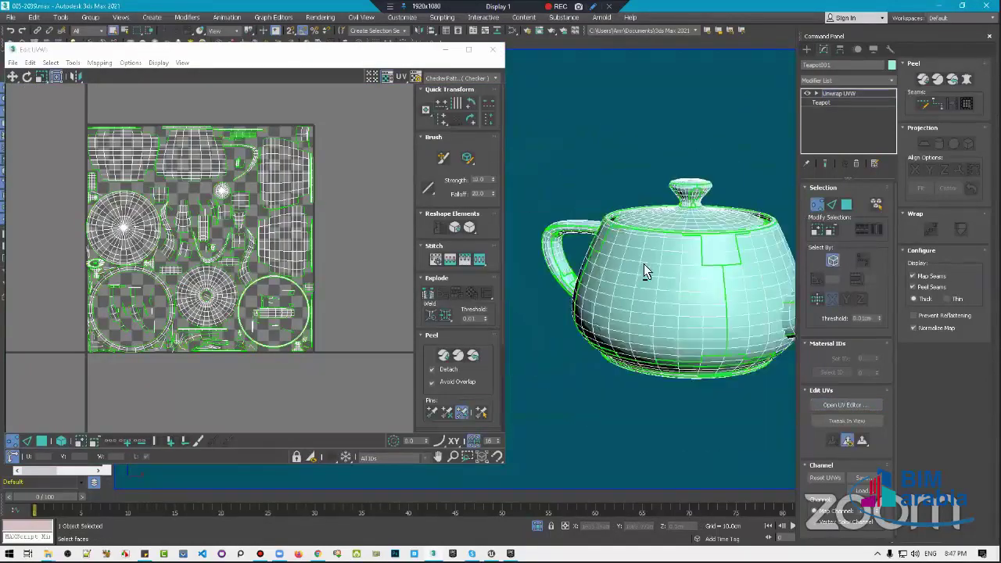
{"action": "left_click", "coordinate": [491, 49]}
{"action": "left_click", "coordinate": [821, 93]}
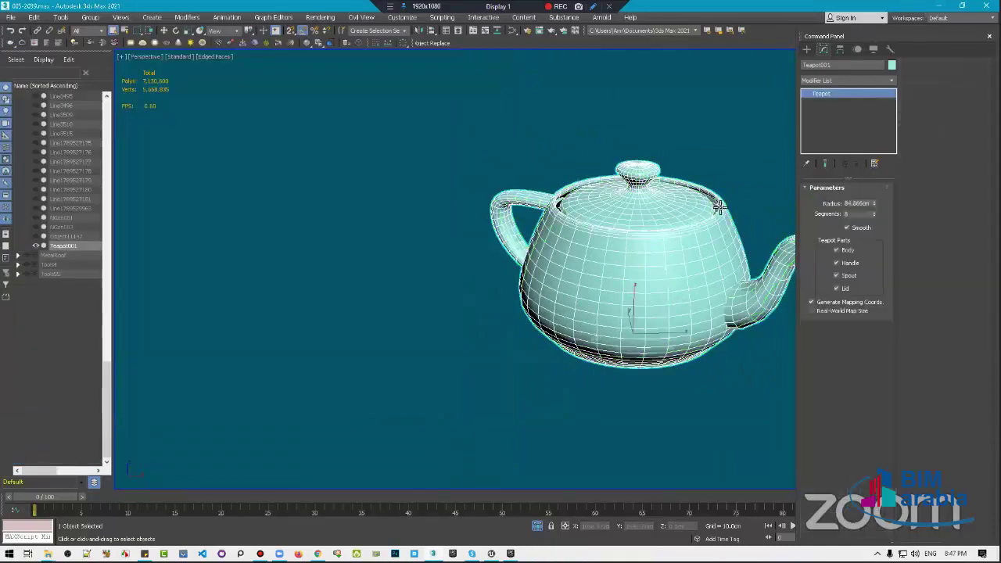
{"action": "mouse_move", "coordinate": [607, 223]}
{"action": "middle_mouse_down", "text": "alt"}
{"action": "mouse_move", "coordinate": [555, 266]}
{"action": "mouse_move", "coordinate": [564, 236]}
{"action": "mouse_move", "coordinate": [595, 250]}
{"action": "middle_mouse_up", "text": "alt"}
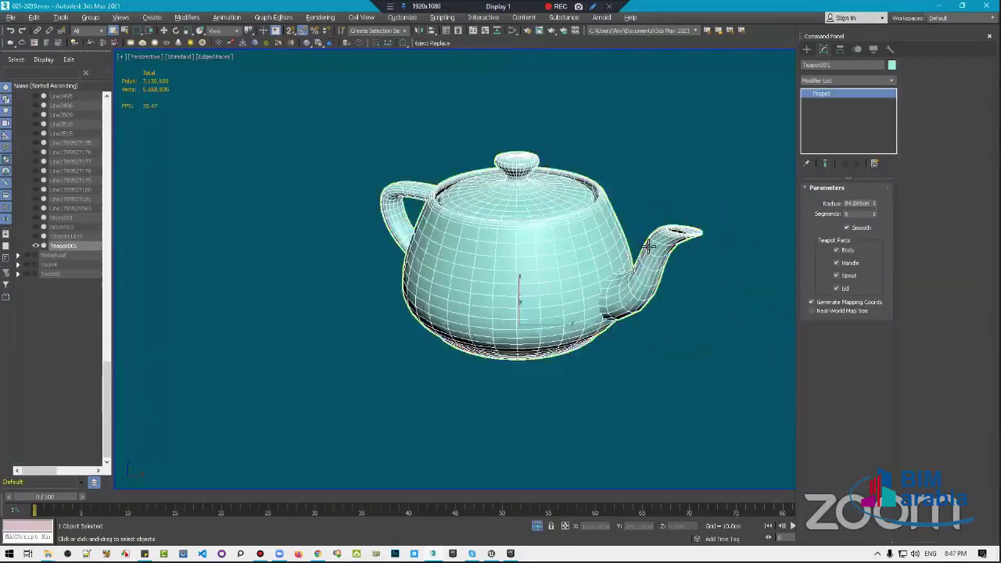
{"action": "key", "text": "w"}
{"action": "left_click", "coordinate": [874, 80]}
{"action": "left_click_drag", "start_coordinate": [895, 116], "coordinate": [893, 399]}
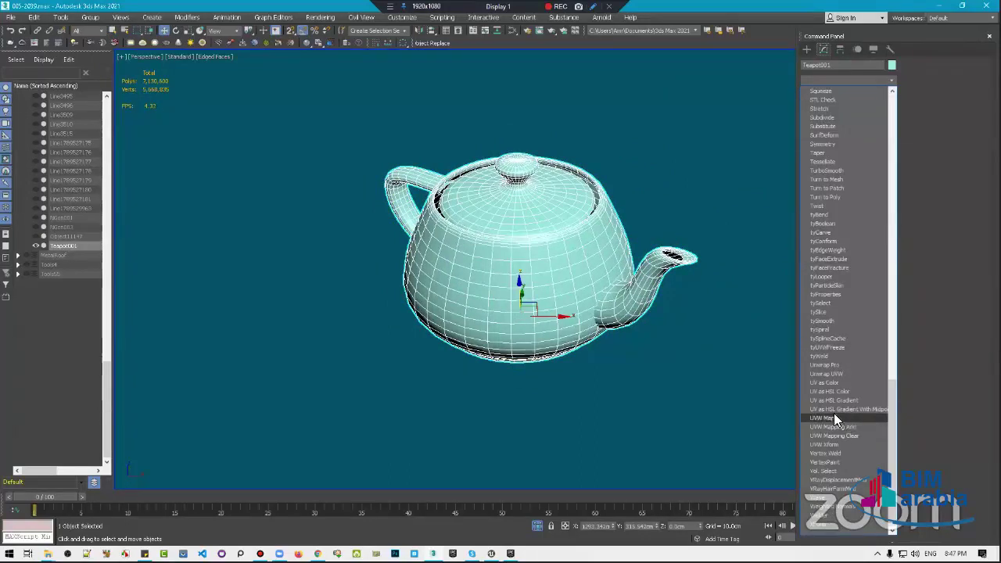
Add a new Unwrap UVW and Pack Normalize its UV islands in the UV editor
{"action": "left_click", "coordinate": [848, 374]}
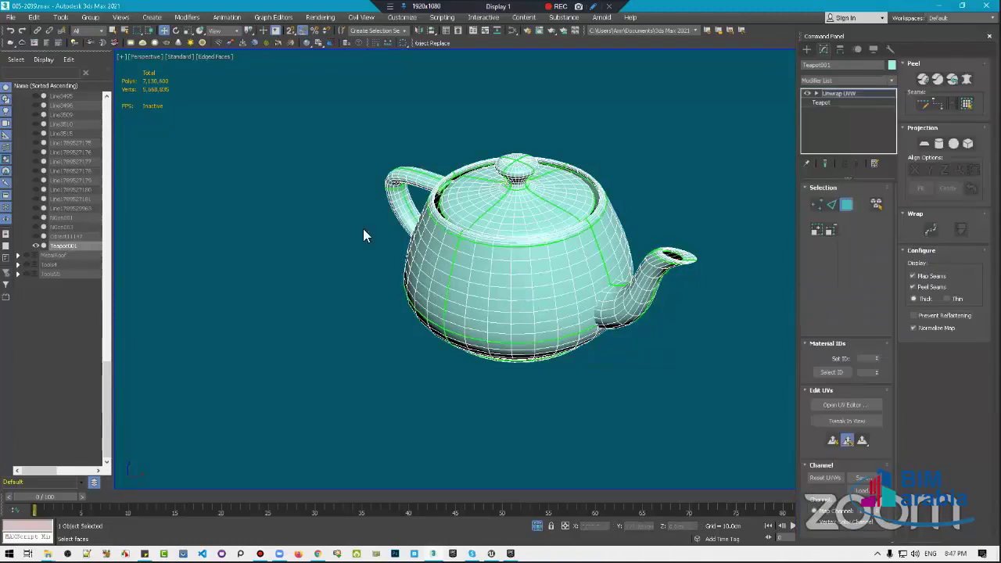
{"action": "left_click", "coordinate": [860, 399]}
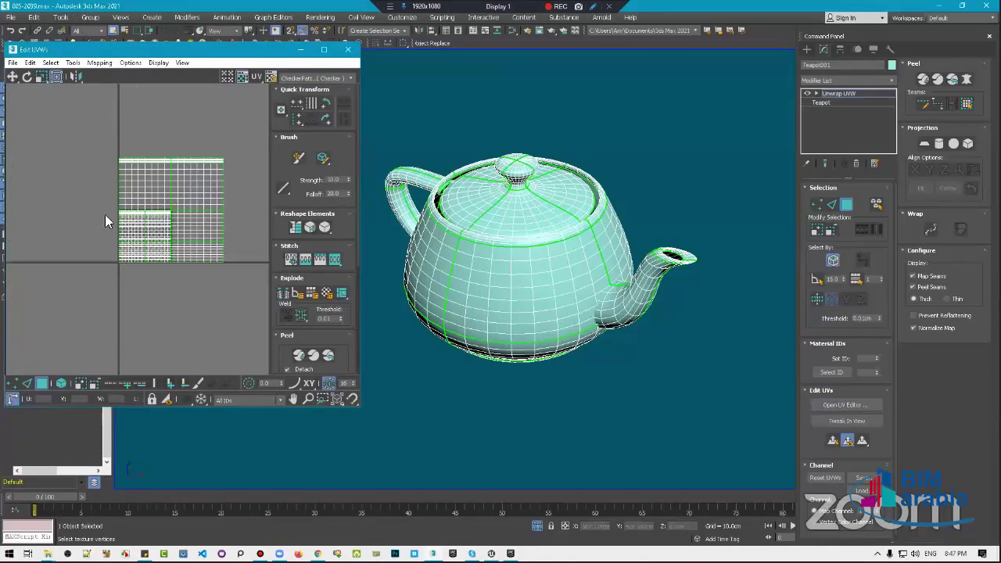
{"action": "scroll", "coordinate": [308, 326], "scroll_direction": "down", "scroll_amount": 3}
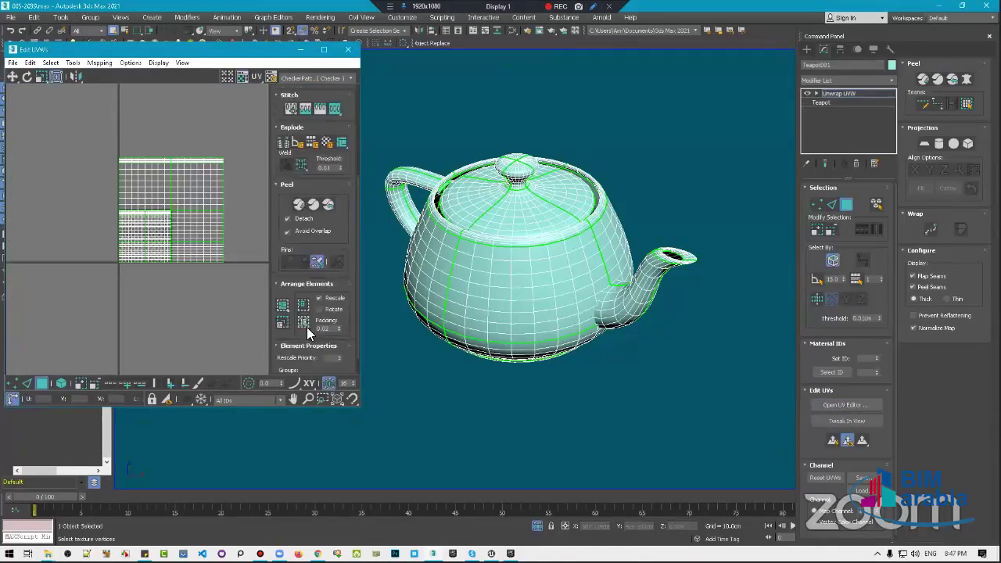
{"action": "left_click", "coordinate": [305, 325]}
{"action": "scroll", "coordinate": [192, 223], "scroll_direction": "up", "scroll_amount": 5}
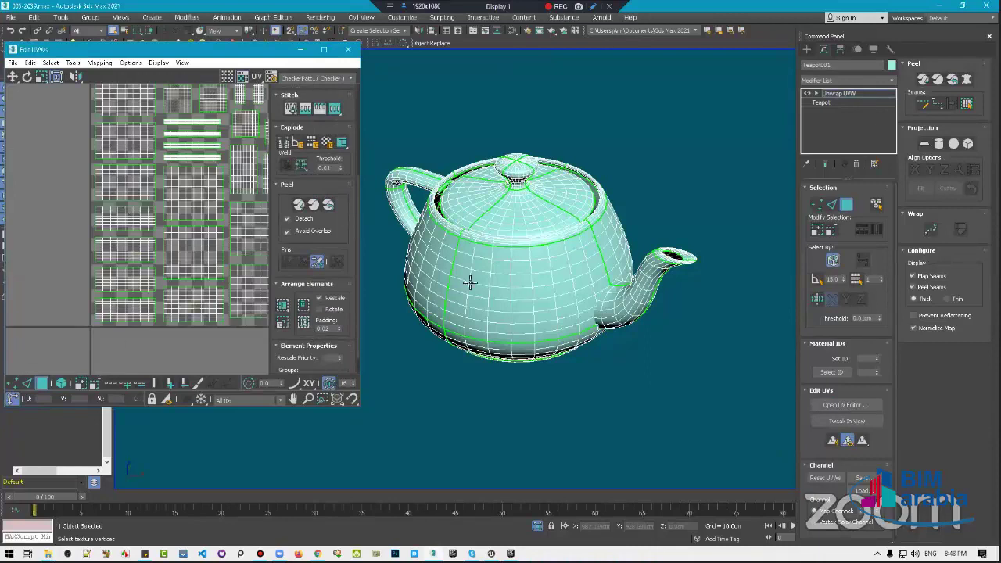
{"action": "mouse_move", "coordinate": [574, 287]}
{"action": "middle_mouse_down", "text": "alt"}
{"action": "mouse_move", "coordinate": [612, 270]}
{"action": "mouse_move", "coordinate": [603, 279]}
{"action": "middle_mouse_up", "text": "alt"}
In Edge mode, select three vertical seam edges on the body and Stitch Custom them
{"action": "left_click", "coordinate": [831, 204]}
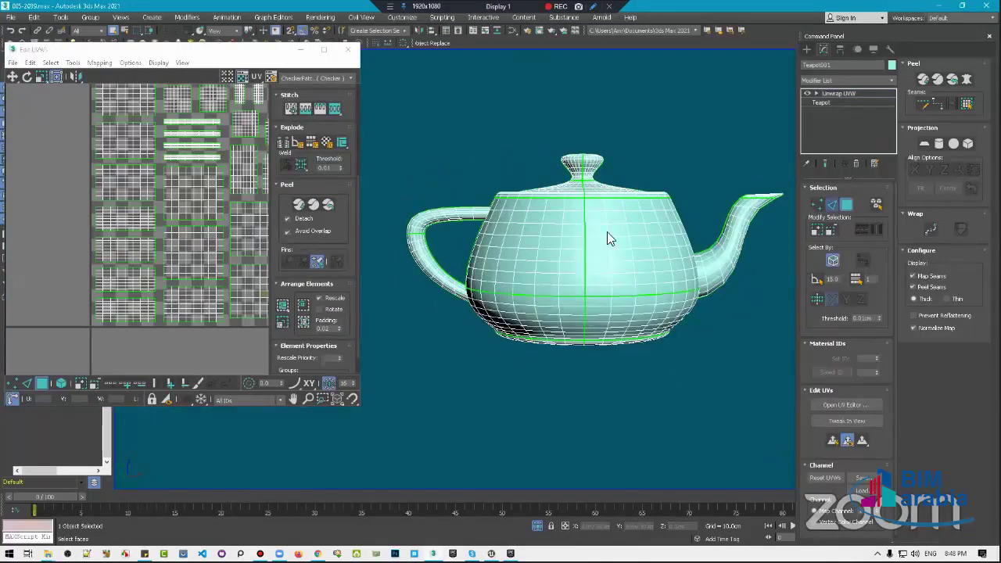
{"action": "key", "text": "2"}
{"action": "left_click", "coordinate": [584, 213]}
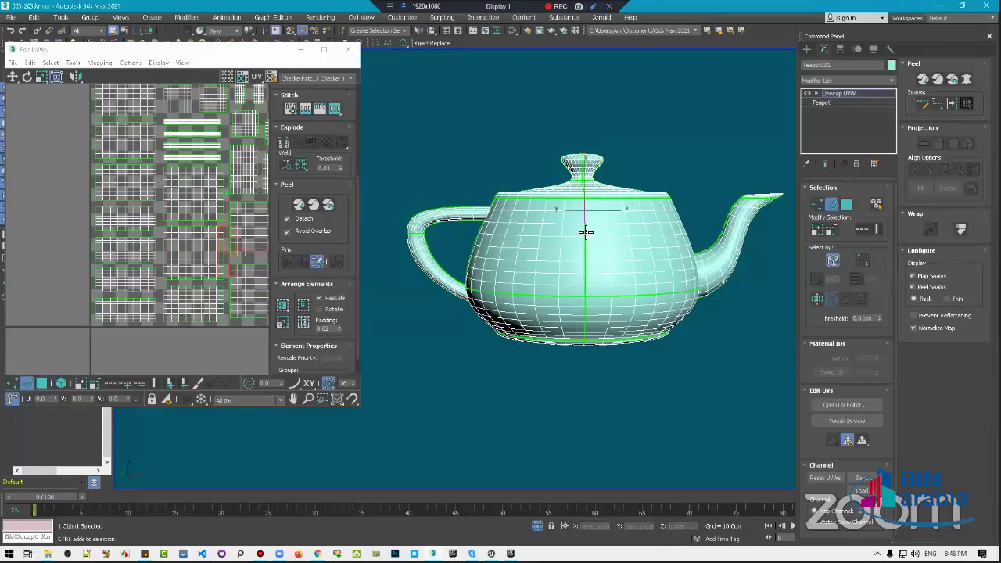
{"action": "left_click", "coordinate": [585, 258], "text": "ctrl"}
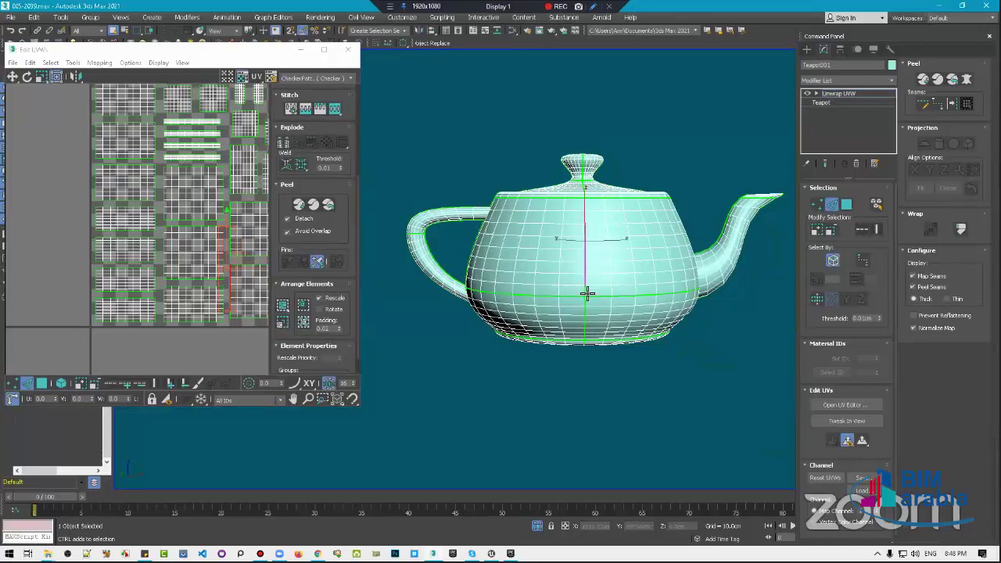
{"action": "left_click", "coordinate": [584, 301], "text": "ctrl"}
{"action": "left_click", "coordinate": [316, 261]}
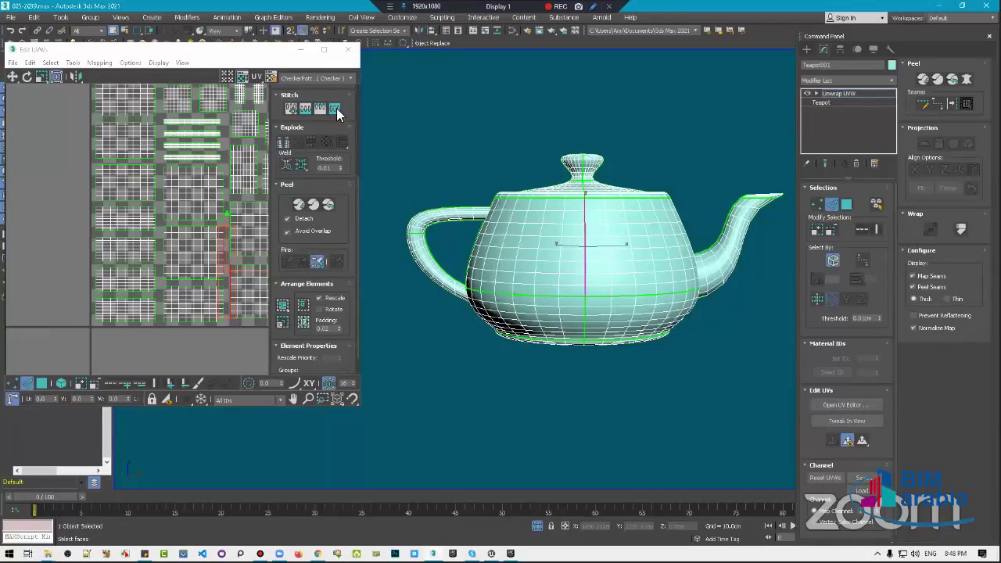
{"action": "left_click", "coordinate": [336, 109]}
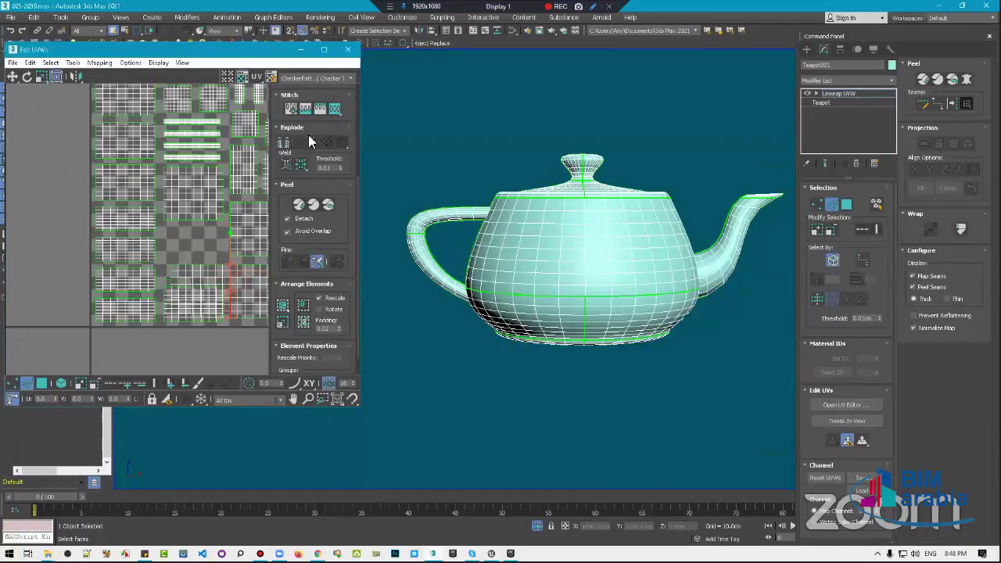
{"action": "middle_click_drag", "start_coordinate": [179, 244], "coordinate": [139, 213]}
Stitch the centre vertical seam, then select a vertical seam on the teapot front
{"action": "left_click", "coordinate": [585, 261]}
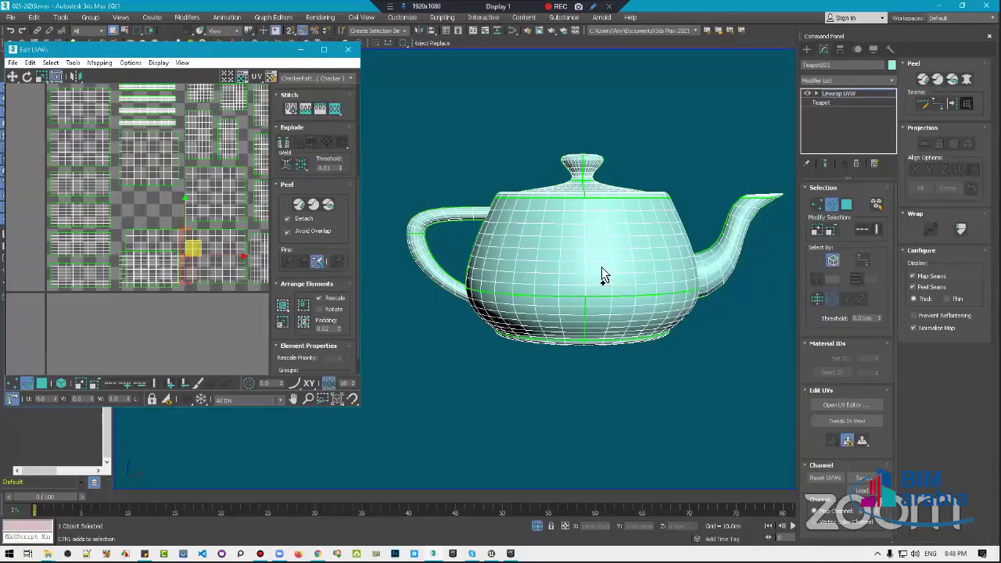
{"action": "scroll", "coordinate": [585, 235], "scroll_direction": "up", "scroll_amount": 4}
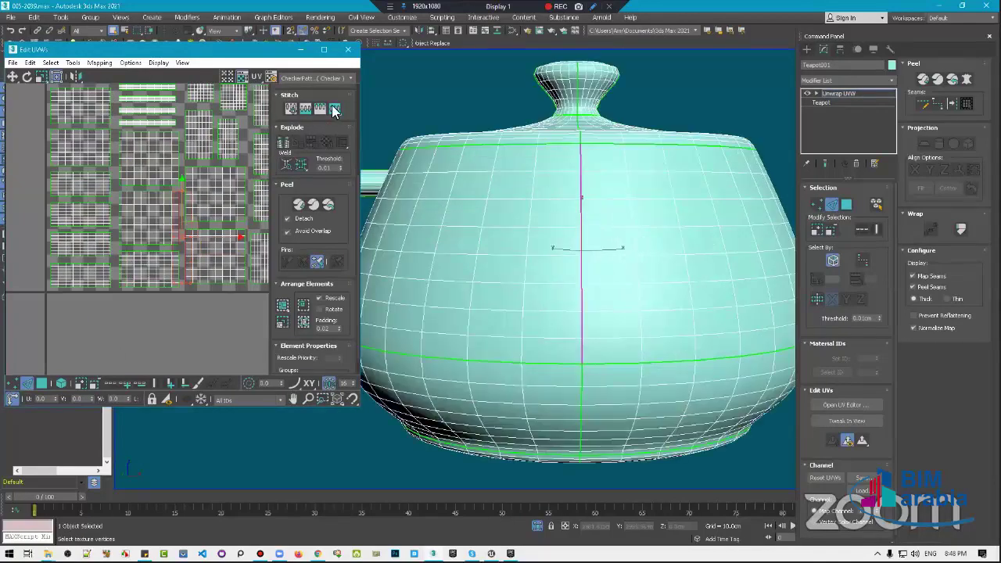
{"action": "left_click", "coordinate": [335, 108]}
{"action": "middle_click_drag", "start_coordinate": [616, 260], "coordinate": [708, 268], "text": "alt"}
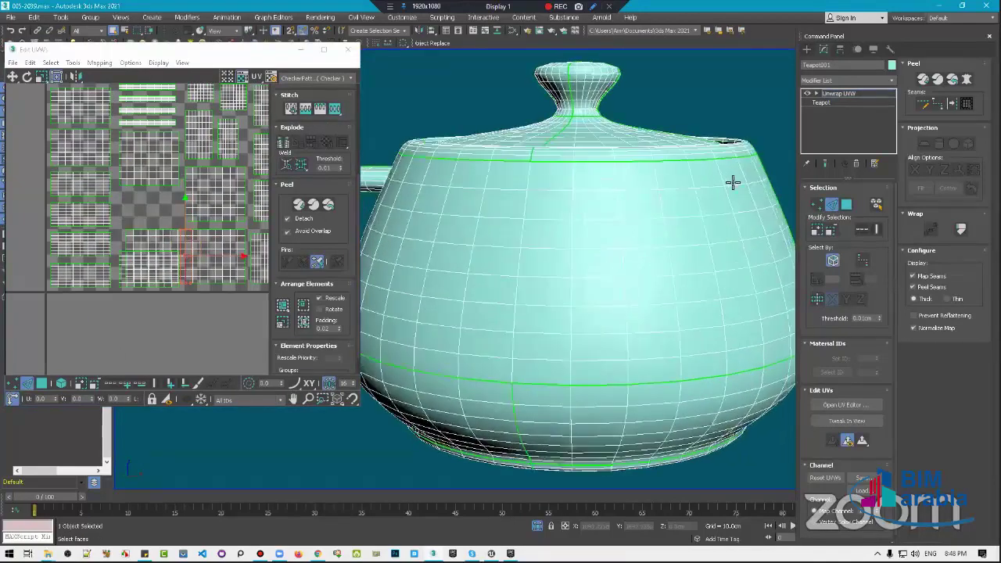
{"action": "scroll", "coordinate": [709, 267], "scroll_direction": "down", "scroll_amount": 3}
{"action": "middle_click_drag", "start_coordinate": [654, 250], "coordinate": [676, 251], "text": "alt"}
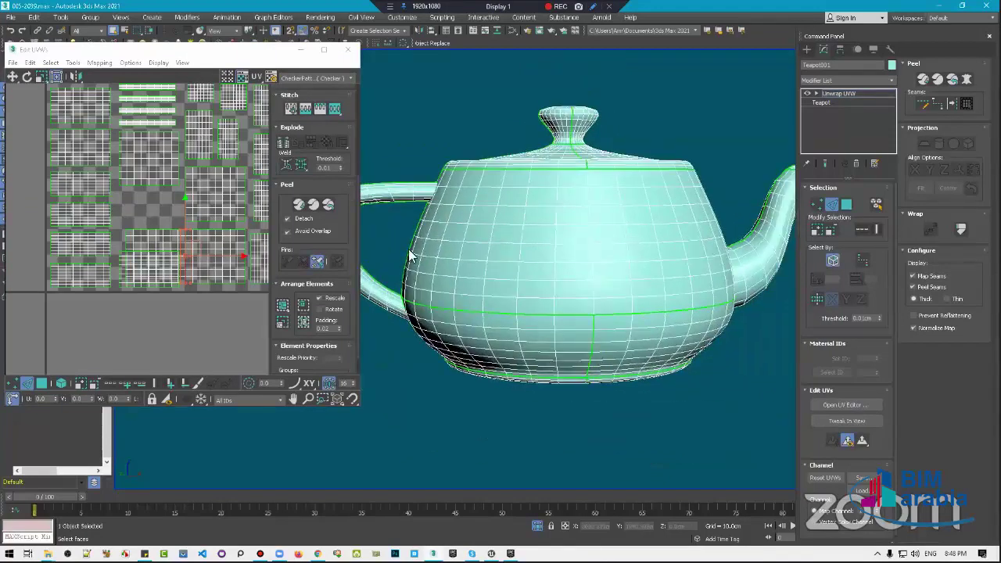
{"action": "left_click", "coordinate": [590, 188]}
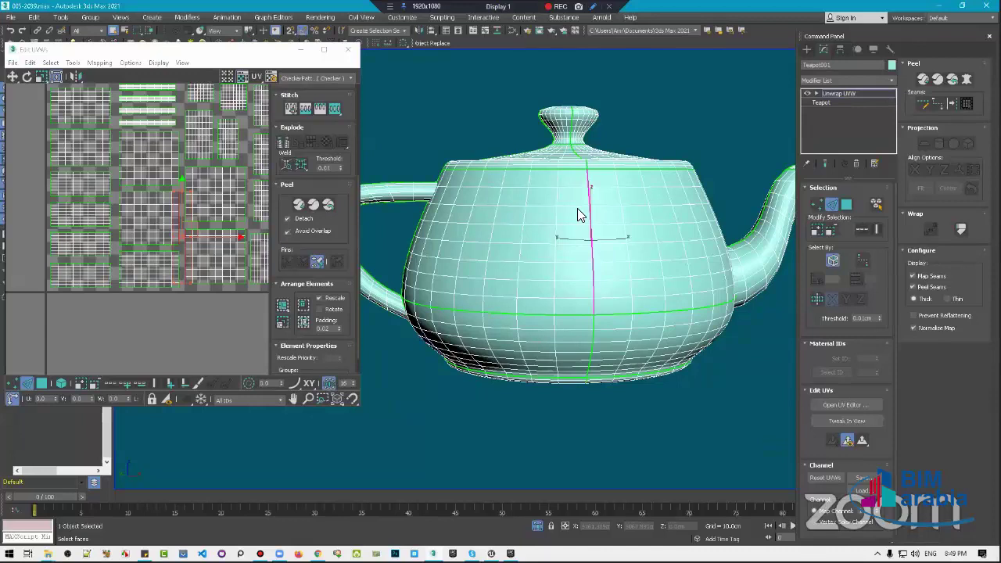
Pan the viewport and zoom out in Edit UVWs to show the teapot's entire UV layout
{"action": "middle_click_drag", "start_coordinate": [550, 216], "coordinate": [544, 219]}
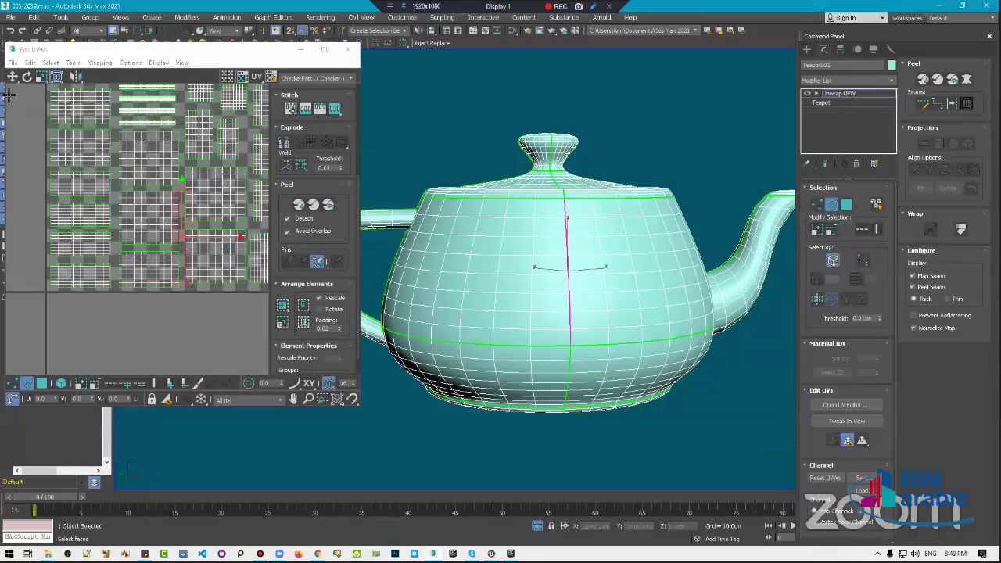
{"action": "scroll", "coordinate": [149, 224], "scroll_direction": "down", "scroll_amount": 3}
{"action": "scroll", "coordinate": [149, 224], "scroll_direction": "down", "scroll_amount": 2}
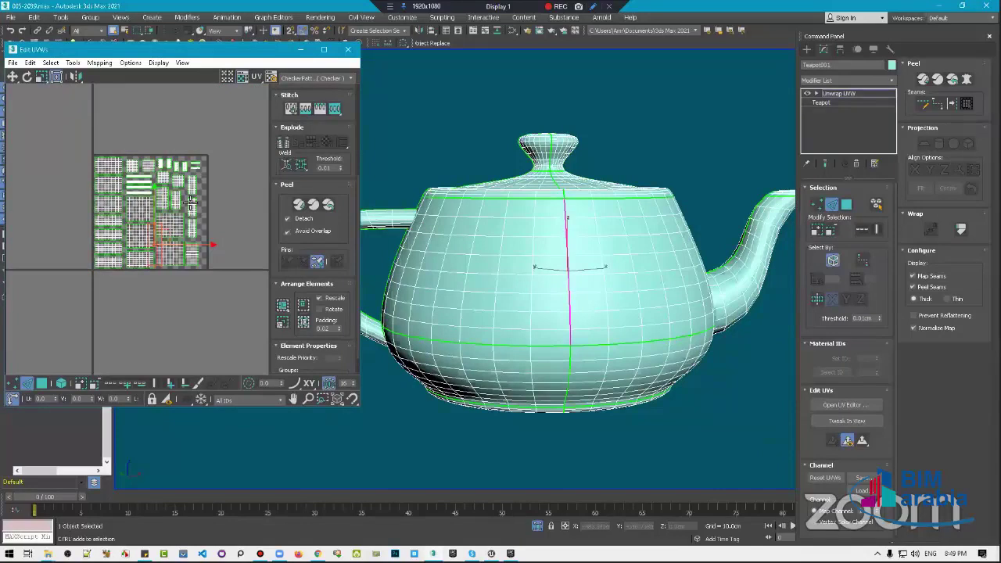
Apply Flatten Mapping to all teapot UVs, undo it, and flatten again
{"action": "key", "text": "ctrl+a"}
{"action": "left_click", "coordinate": [105, 63]}
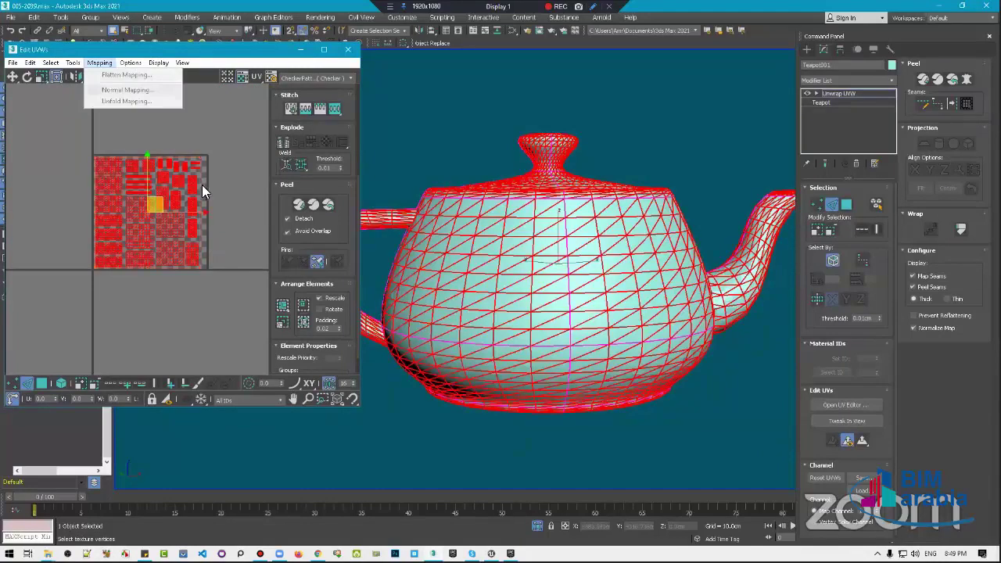
{"action": "left_click", "coordinate": [45, 389]}
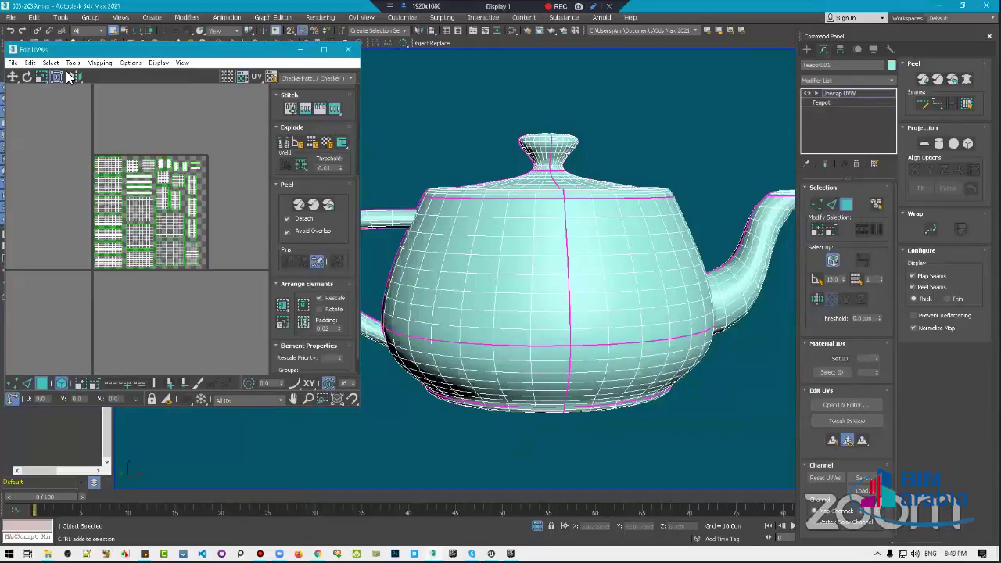
{"action": "key", "text": "ctrl+a"}
{"action": "left_click", "coordinate": [100, 62]}
{"action": "left_click", "coordinate": [125, 73]}
{"action": "left_click", "coordinate": [147, 83]}
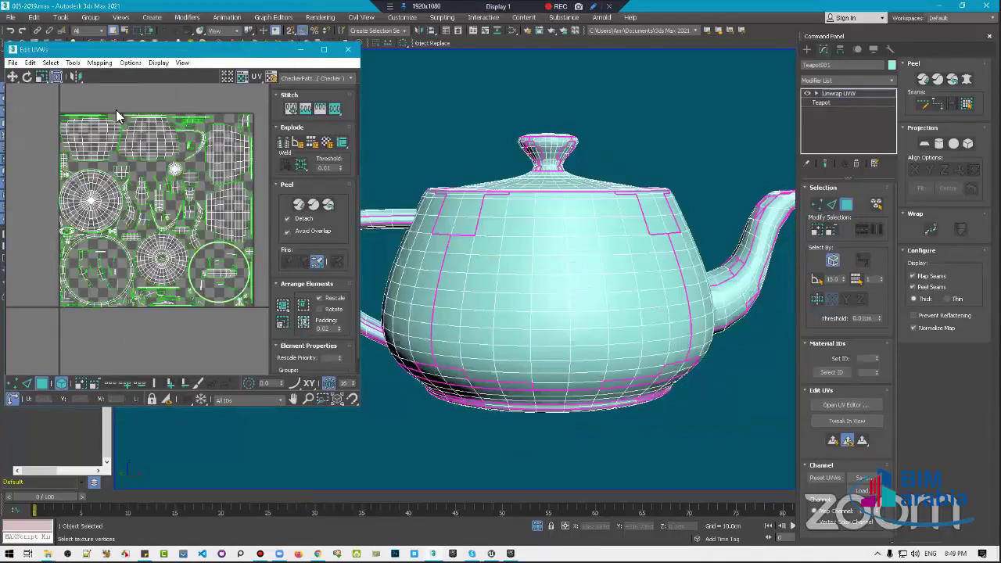
{"action": "key", "text": "ctrl+a"}
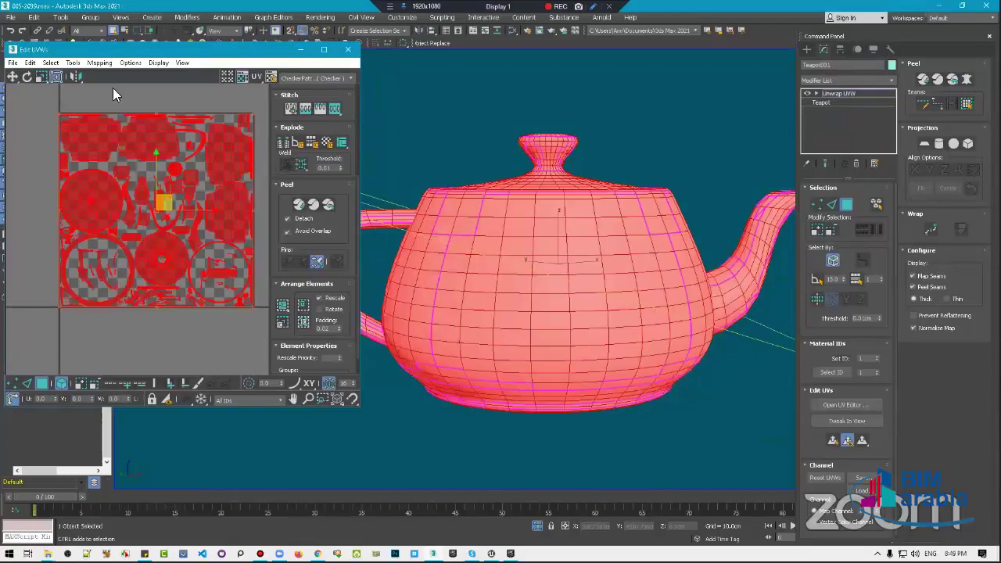
{"action": "key", "text": "ctrl+z"}
{"action": "left_click", "coordinate": [99, 62]}
{"action": "left_click", "coordinate": [107, 76]}
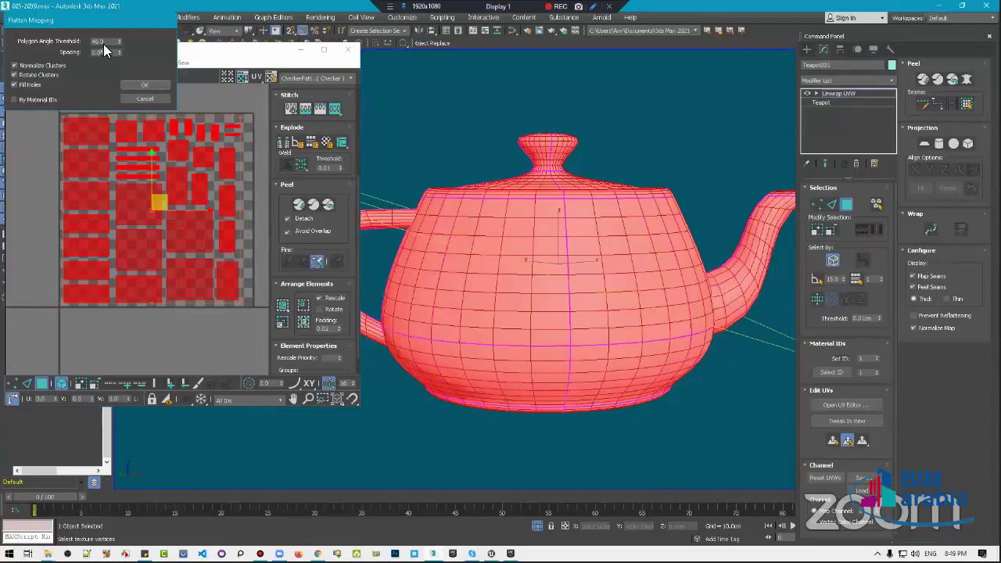
{"action": "left_click", "coordinate": [145, 86]}
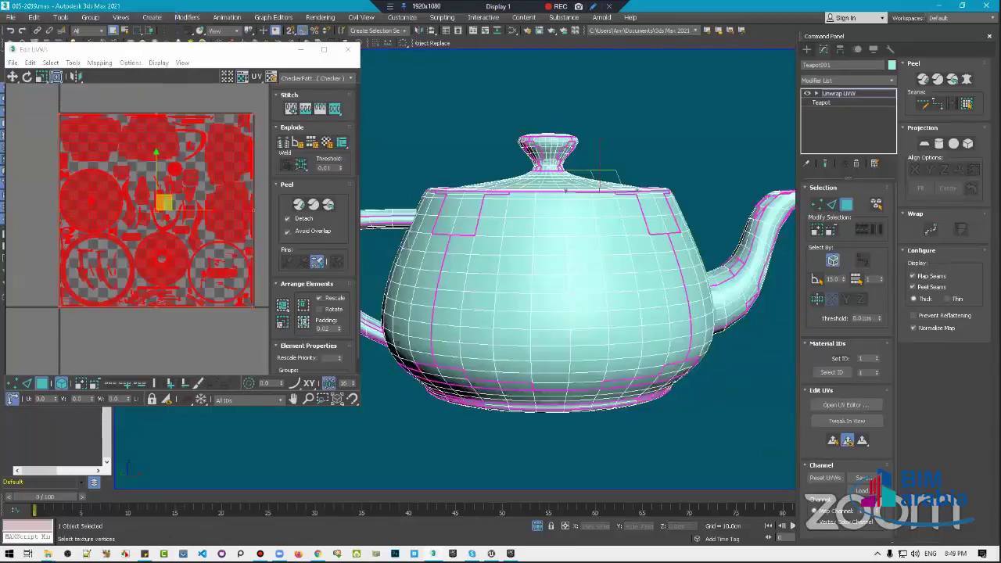
Repack the teapot's UVs into rectangular islands, checking the model from several angles
{"action": "left_click", "coordinate": [599, 297]}
{"action": "mouse_move", "coordinate": [659, 290]}
{"action": "middle_mouse_down", "text": "alt"}
{"action": "mouse_move", "coordinate": [632, 133]}
{"action": "mouse_move", "coordinate": [556, 208]}
{"action": "middle_mouse_up", "text": "alt"}
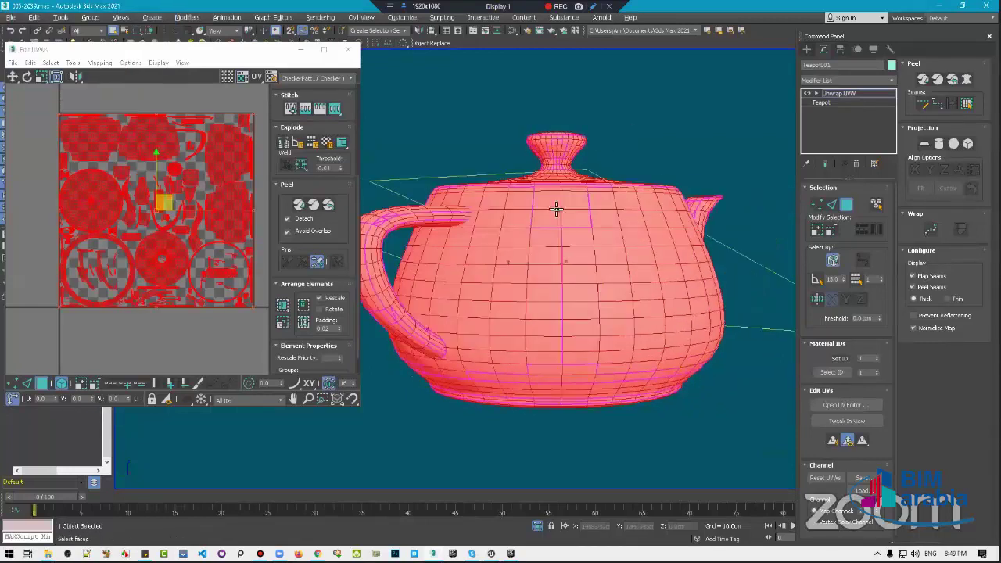
{"action": "left_click", "coordinate": [578, 321], "text": "alt"}
{"action": "mouse_move", "coordinate": [571, 274]}
{"action": "middle_mouse_down", "text": "alt"}
{"action": "mouse_move", "coordinate": [519, 208]}
{"action": "mouse_move", "coordinate": [547, 290]}
{"action": "mouse_move", "coordinate": [599, 326]}
{"action": "mouse_move", "coordinate": [594, 334]}
{"action": "mouse_move", "coordinate": [655, 276]}
{"action": "middle_mouse_up", "text": "alt"}
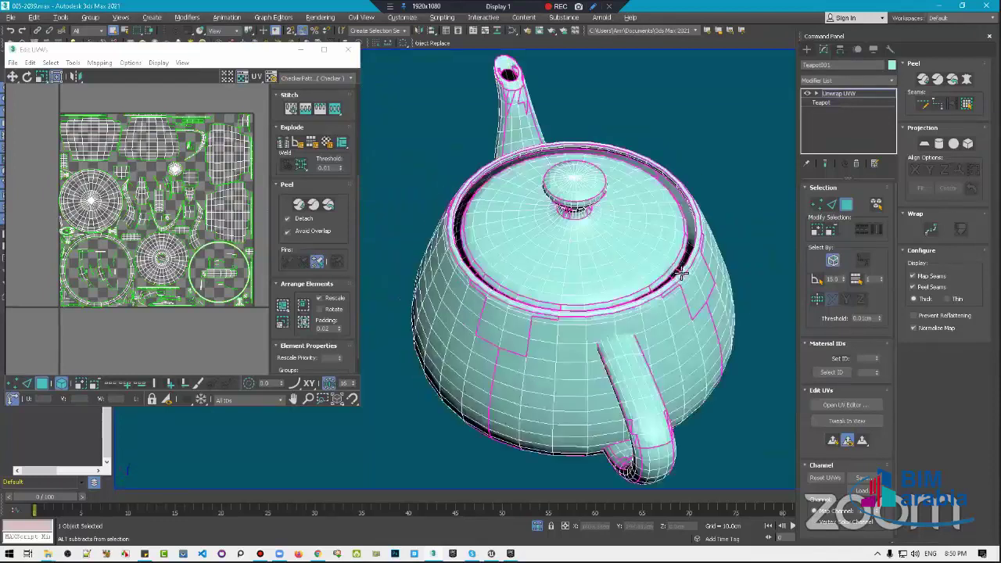
{"action": "mouse_move", "coordinate": [556, 271]}
{"action": "middle_mouse_down", "text": "alt"}
{"action": "mouse_move", "coordinate": [500, 282]}
{"action": "mouse_move", "coordinate": [683, 272]}
{"action": "mouse_move", "coordinate": [546, 290]}
{"action": "mouse_move", "coordinate": [557, 253]}
{"action": "middle_mouse_up", "text": "alt"}
{"action": "left_click", "coordinate": [557, 253]}
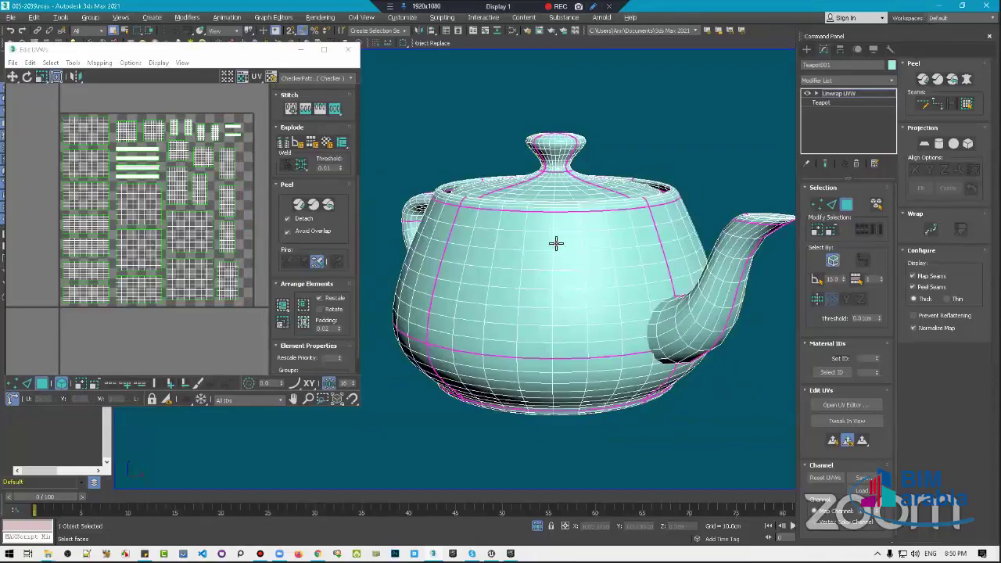
Switch Edit UVWs from face to edge selection mode
{"action": "mouse_move", "coordinate": [558, 232]}
{"action": "middle_mouse_down", "text": "alt"}
{"action": "mouse_move", "coordinate": [578, 164]}
{"action": "mouse_move", "coordinate": [609, 155]}
{"action": "middle_mouse_up", "text": "alt"}
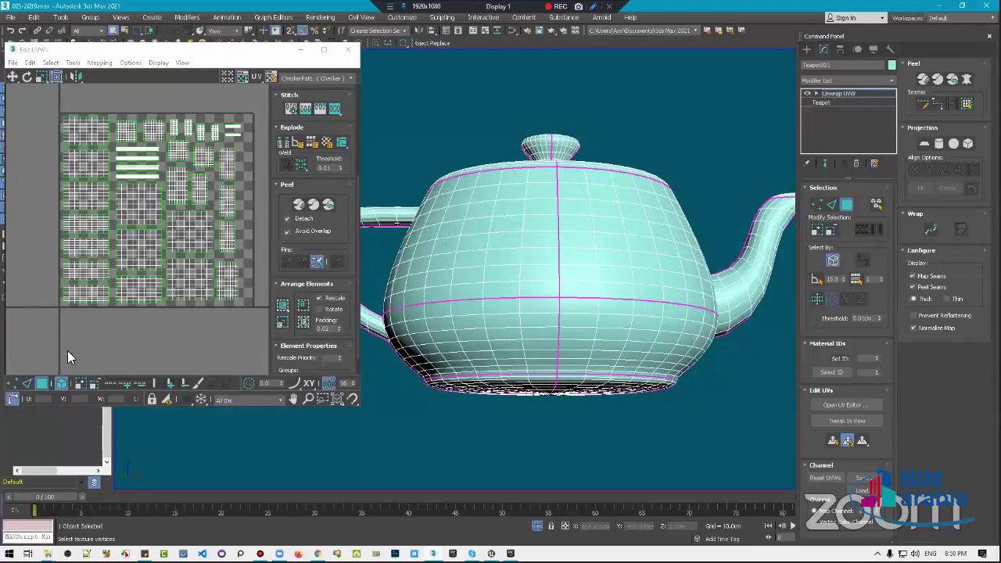
{"action": "middle_click_drag", "start_coordinate": [571, 242], "coordinate": [589, 239], "text": "alt"}
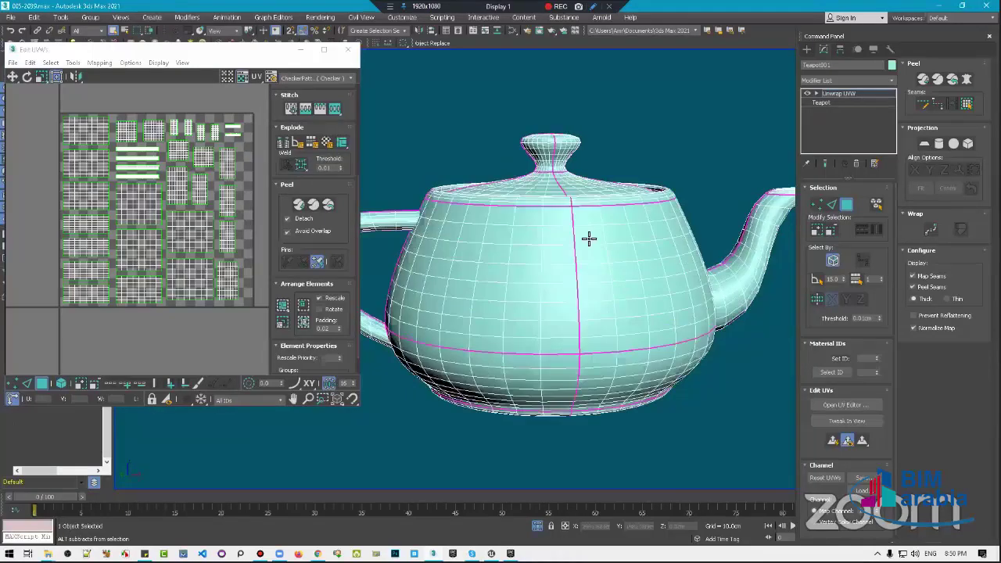
{"action": "left_click", "coordinate": [588, 237]}
{"action": "left_click", "coordinate": [149, 272]}
{"action": "left_click", "coordinate": [27, 383]}
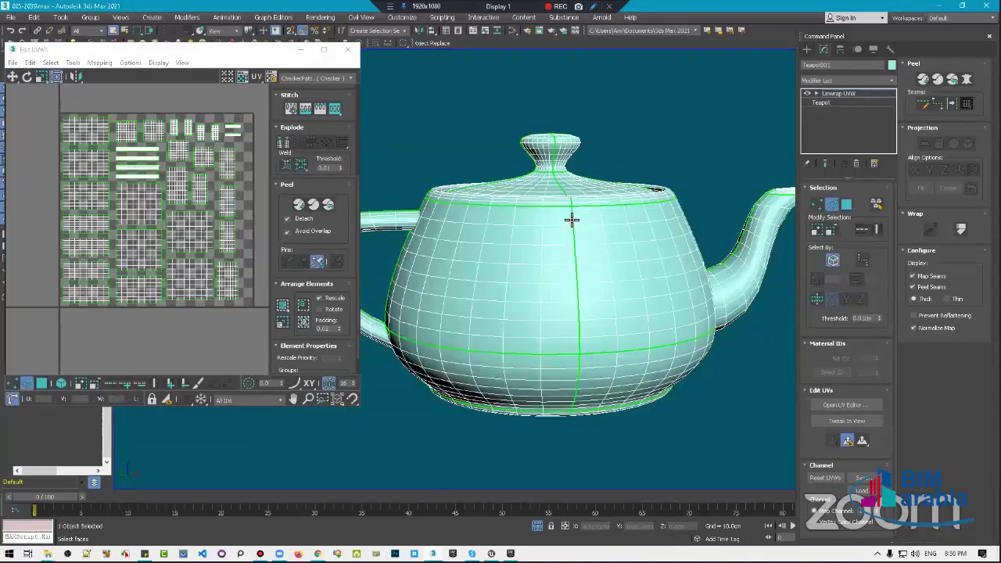
Select the vertical seam edges down the teapot body and Stitch to Source
{"action": "scroll", "coordinate": [572, 219], "scroll_direction": "up", "scroll_amount": 2}
{"action": "left_click", "coordinate": [574, 232]}
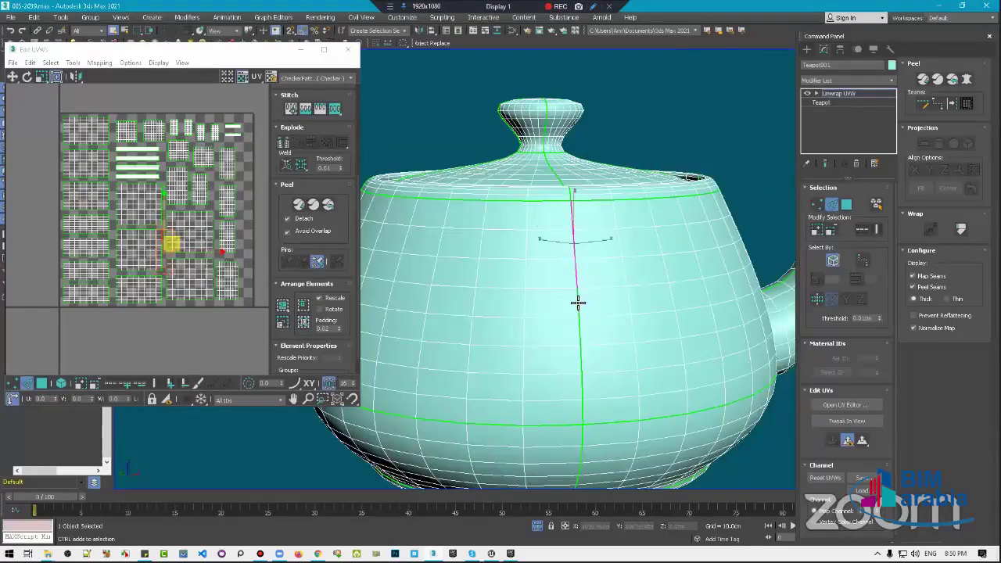
{"action": "left_click", "coordinate": [583, 336], "text": "ctrl"}
{"action": "left_click", "coordinate": [582, 398], "text": "ctrl"}
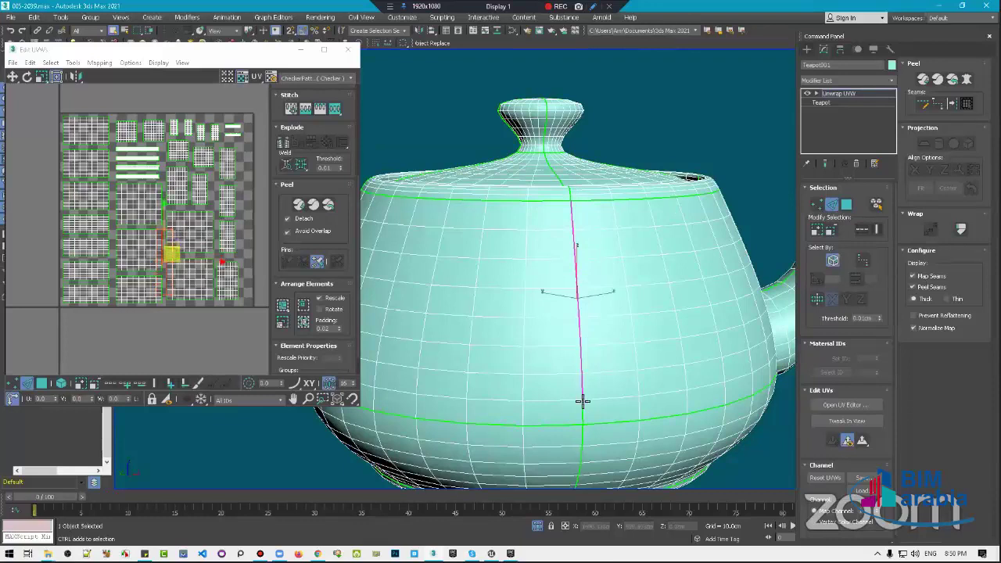
{"action": "left_click", "coordinate": [582, 414], "text": "ctrl"}
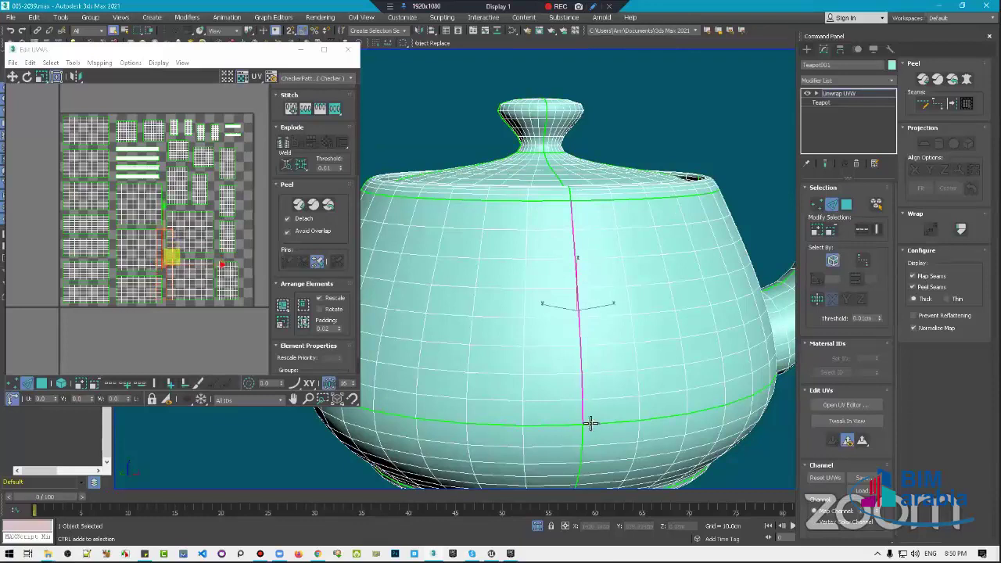
{"action": "left_click", "coordinate": [335, 109]}
Select seam edges near the spout and switch the teapot to wireframe view
{"action": "middle_click_drag", "start_coordinate": [598, 312], "coordinate": [566, 277], "text": "alt"}
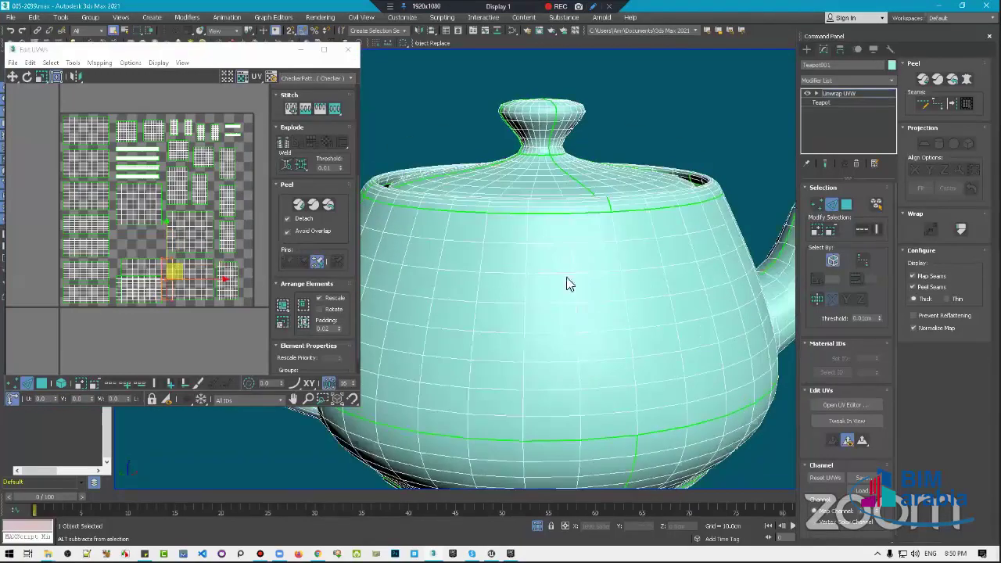
{"action": "scroll", "coordinate": [566, 277], "scroll_direction": "down", "scroll_amount": 3}
{"action": "middle_click_drag", "start_coordinate": [521, 232], "coordinate": [515, 233], "text": "alt"}
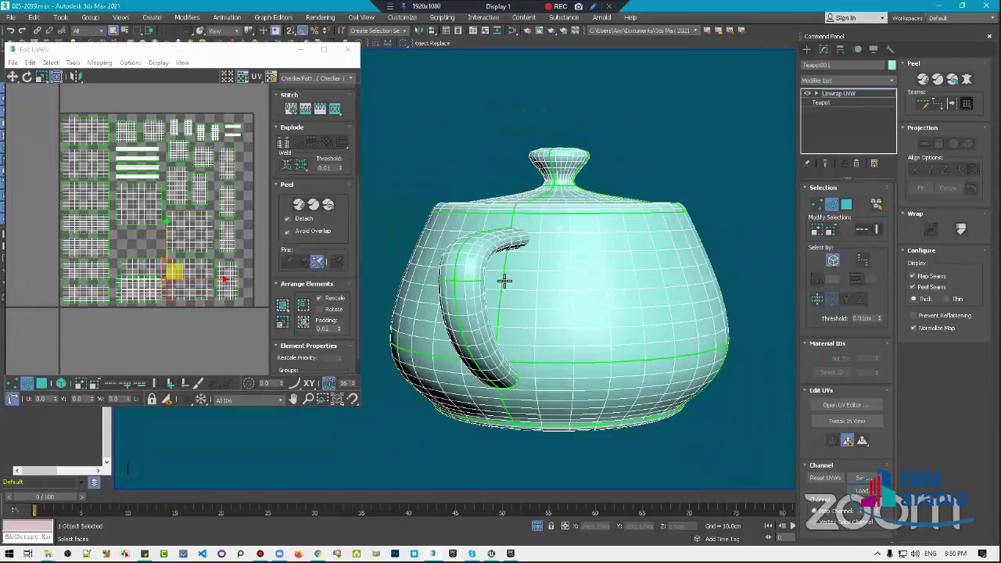
{"action": "mouse_move", "coordinate": [511, 289]}
{"action": "middle_mouse_down", "text": "alt"}
{"action": "mouse_move", "coordinate": [640, 266]}
{"action": "mouse_move", "coordinate": [617, 263]}
{"action": "middle_mouse_up", "text": "alt"}
{"action": "left_click", "coordinate": [635, 273]}
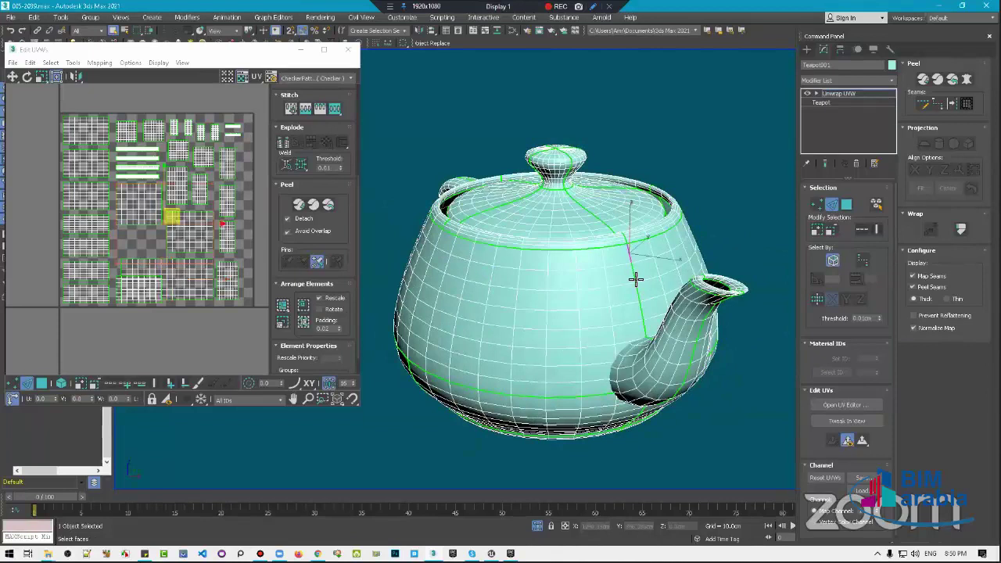
{"action": "left_click", "coordinate": [638, 294]}
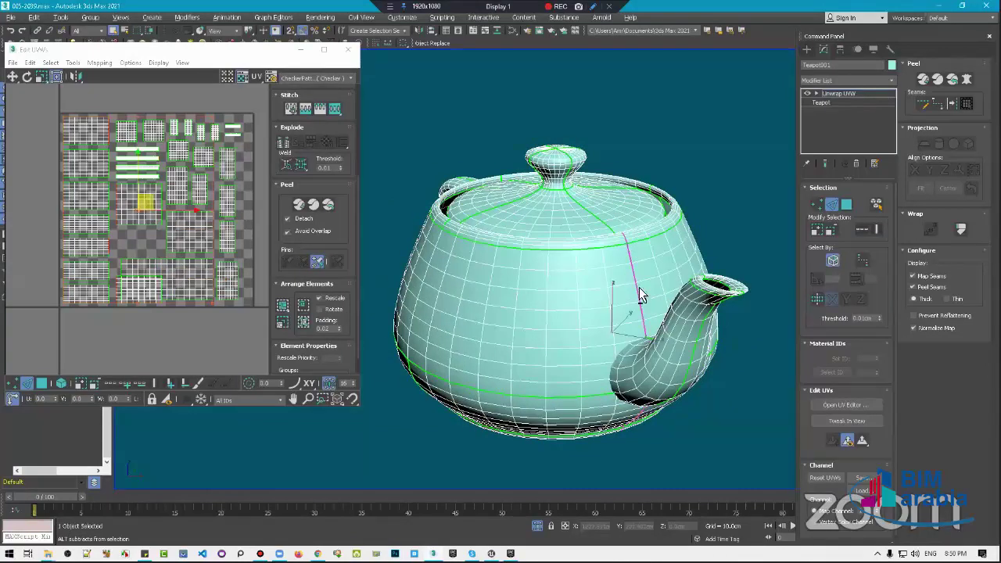
{"action": "mouse_move", "coordinate": [639, 291]}
{"action": "middle_mouse_down", "text": "alt"}
{"action": "mouse_move", "coordinate": [661, 245]}
{"action": "mouse_move", "coordinate": [652, 261]}
{"action": "mouse_move", "coordinate": [636, 230]}
{"action": "mouse_move", "coordinate": [631, 265]}
{"action": "middle_mouse_up", "text": "alt"}
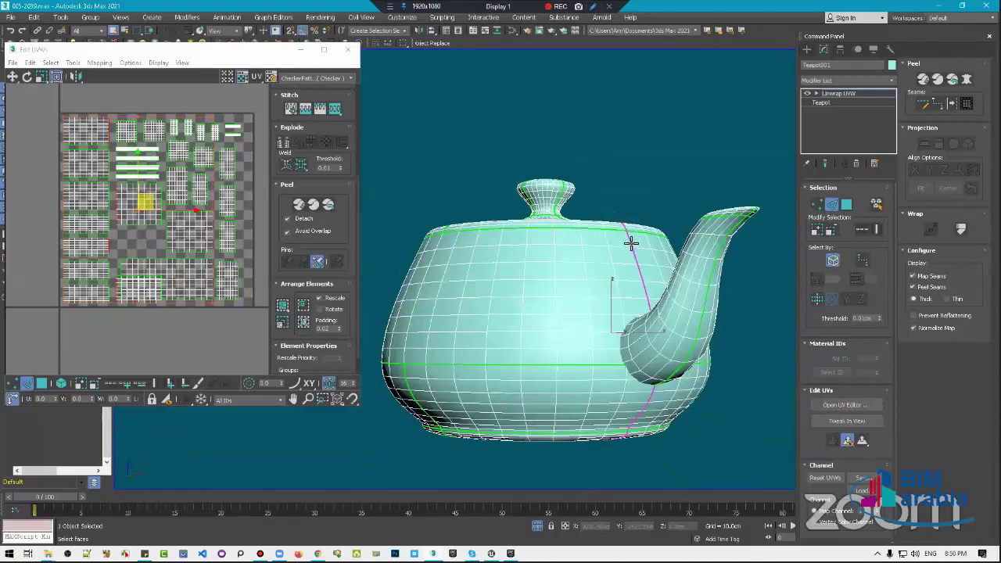
{"action": "key", "text": "F3"}
{"action": "mouse_move", "coordinate": [662, 305]}
{"action": "middle_mouse_down", "text": "alt"}
{"action": "mouse_move", "coordinate": [638, 354]}
{"action": "mouse_move", "coordinate": [655, 316]}
{"action": "mouse_move", "coordinate": [321, 254]}
{"action": "mouse_move", "coordinate": [435, 289]}
{"action": "mouse_move", "coordinate": [157, 158]}
{"action": "middle_mouse_up", "text": "alt"}
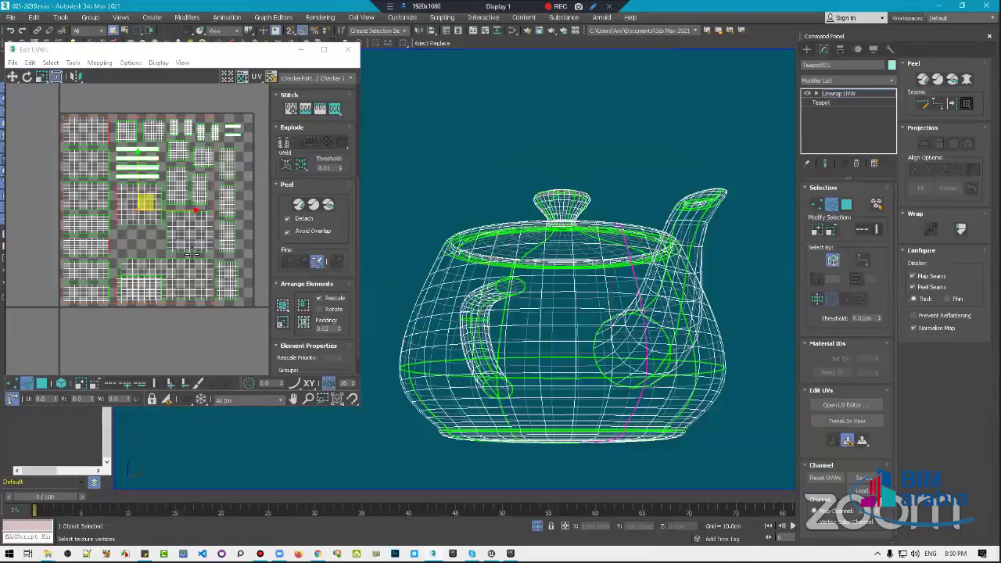
Stitch the right UV island onto the left along their shared vertical seam
{"action": "left_click", "coordinate": [335, 113]}
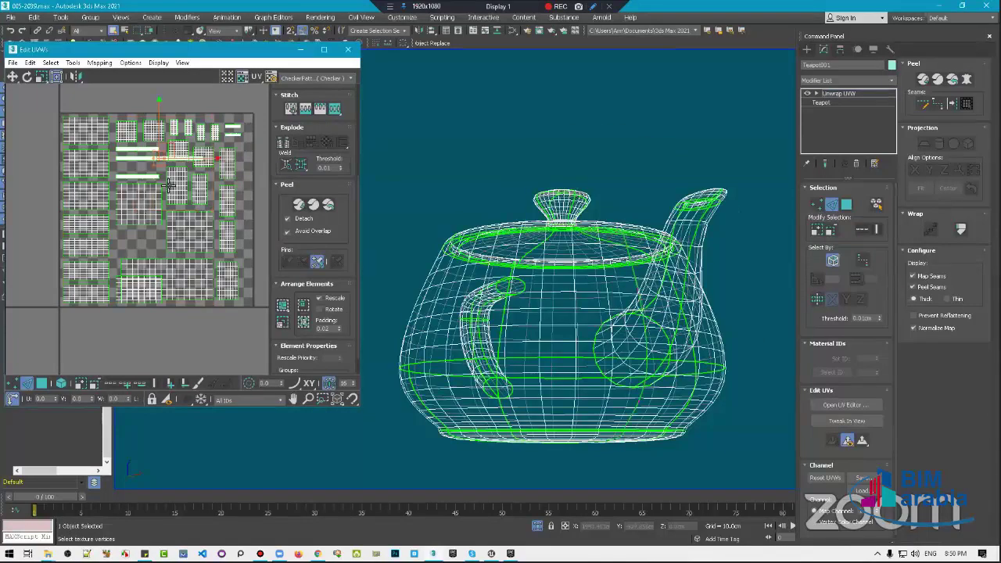
{"action": "scroll", "coordinate": [170, 160], "scroll_direction": "up", "scroll_amount": 5}
{"action": "scroll", "coordinate": [164, 183], "scroll_direction": "up", "scroll_amount": 2}
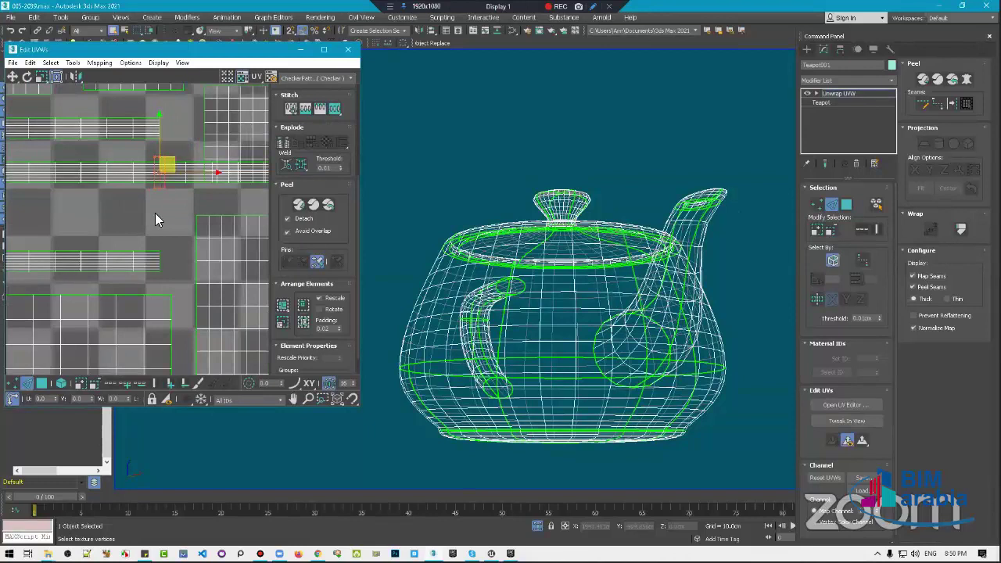
{"action": "left_click", "coordinate": [157, 214]}
{"action": "scroll", "coordinate": [186, 176], "scroll_direction": "down", "scroll_amount": 2}
{"action": "scroll", "coordinate": [194, 192], "scroll_direction": "down", "scroll_amount": 2}
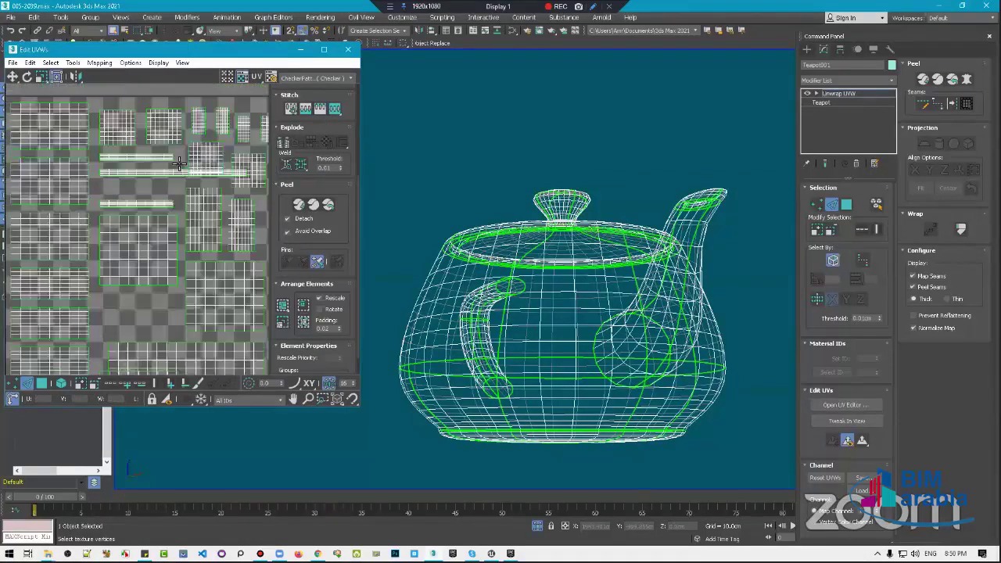
{"action": "scroll", "coordinate": [202, 203], "scroll_direction": "down", "scroll_amount": 2}
{"action": "scroll", "coordinate": [195, 200], "scroll_direction": "down", "scroll_amount": 1}
{"action": "scroll", "coordinate": [148, 195], "scroll_direction": "up", "scroll_amount": 3}
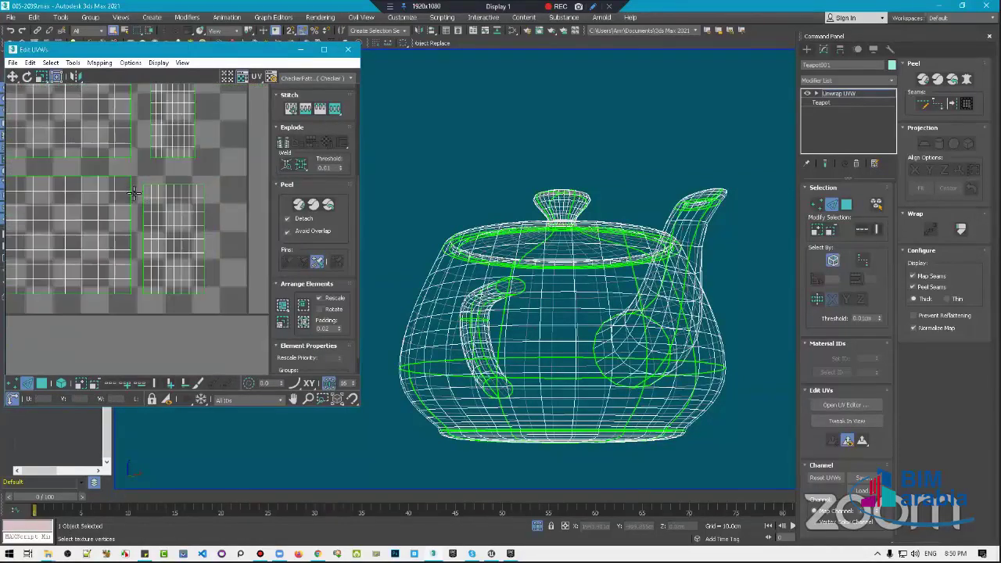
{"action": "left_click", "coordinate": [132, 186]}
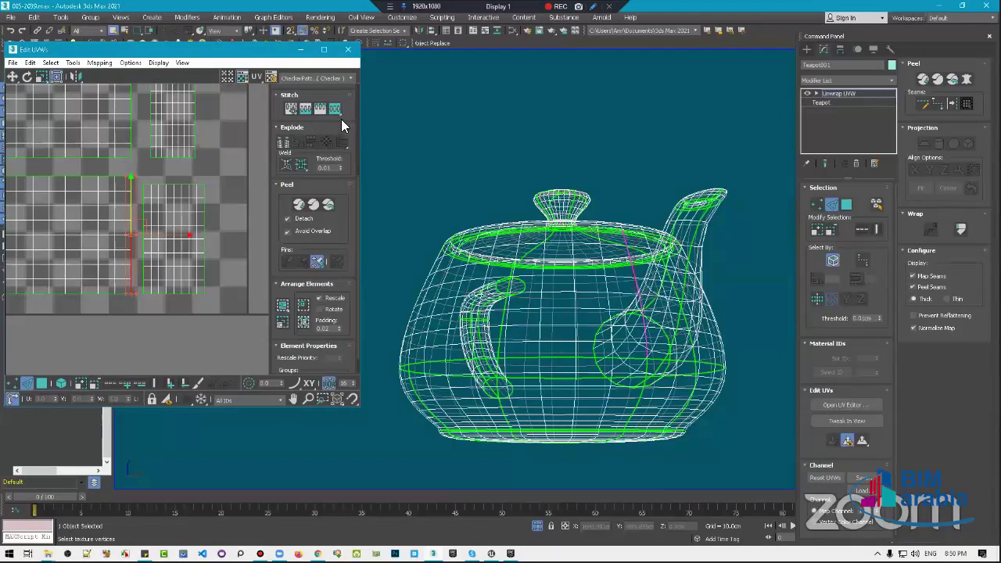
{"action": "left_click", "coordinate": [335, 109]}
In element mode, move the teapot body's UV element into open space
{"action": "scroll", "coordinate": [176, 241], "scroll_direction": "down", "scroll_amount": 2}
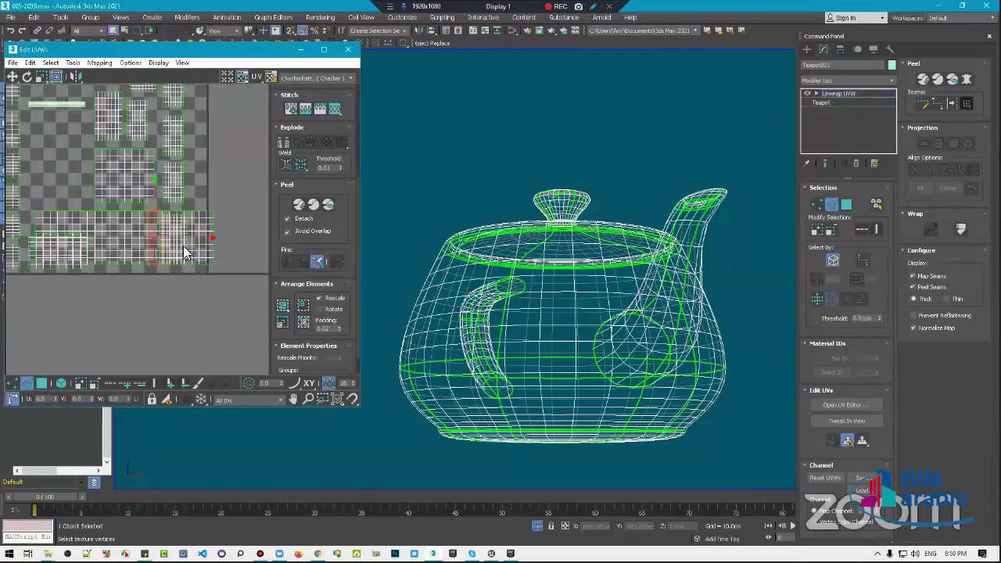
{"action": "left_click", "coordinate": [60, 385]}
{"action": "left_click", "coordinate": [110, 249]}
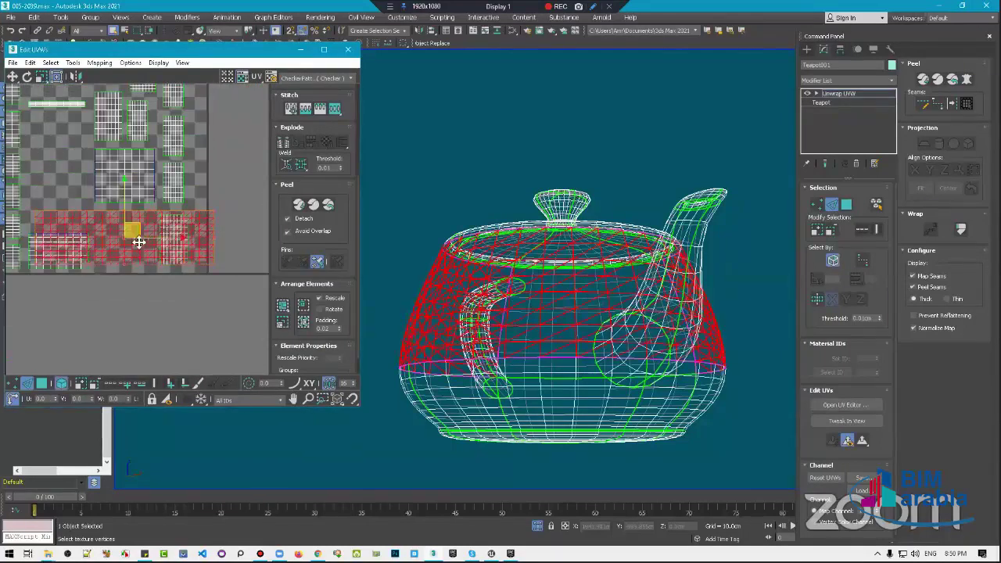
{"action": "scroll", "coordinate": [151, 250], "scroll_direction": "down", "scroll_amount": 2}
{"action": "left_click_drag", "start_coordinate": [151, 250], "coordinate": [176, 327]}
{"action": "mouse_move", "coordinate": [514, 319]}
{"action": "middle_mouse_down", "text": "alt"}
{"action": "mouse_move", "coordinate": [377, 322]}
{"action": "mouse_move", "coordinate": [231, 280]}
{"action": "middle_mouse_up", "text": "alt"}
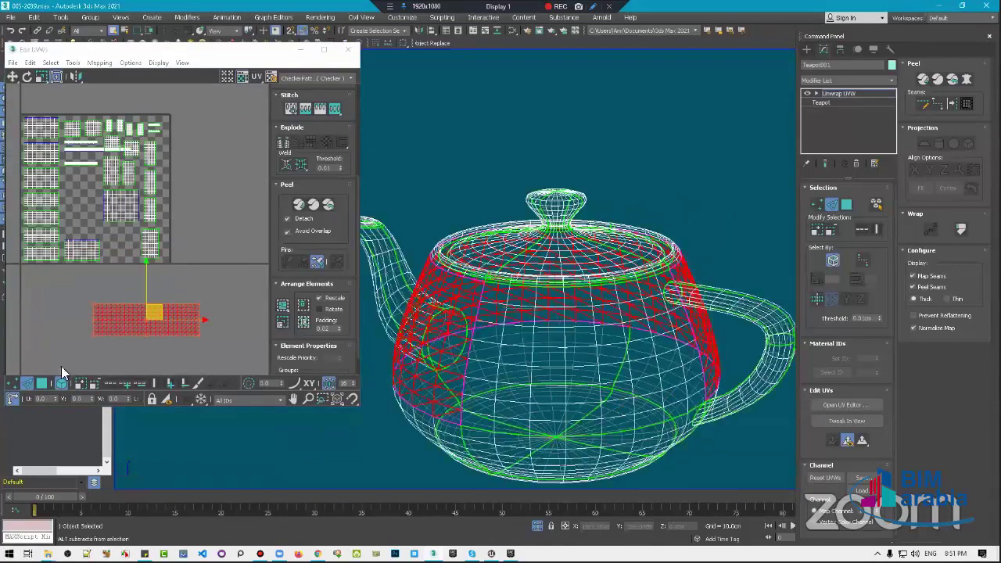
{"action": "left_click", "coordinate": [209, 319]}
{"action": "scroll", "coordinate": [183, 302], "scroll_direction": "up", "scroll_amount": 3}
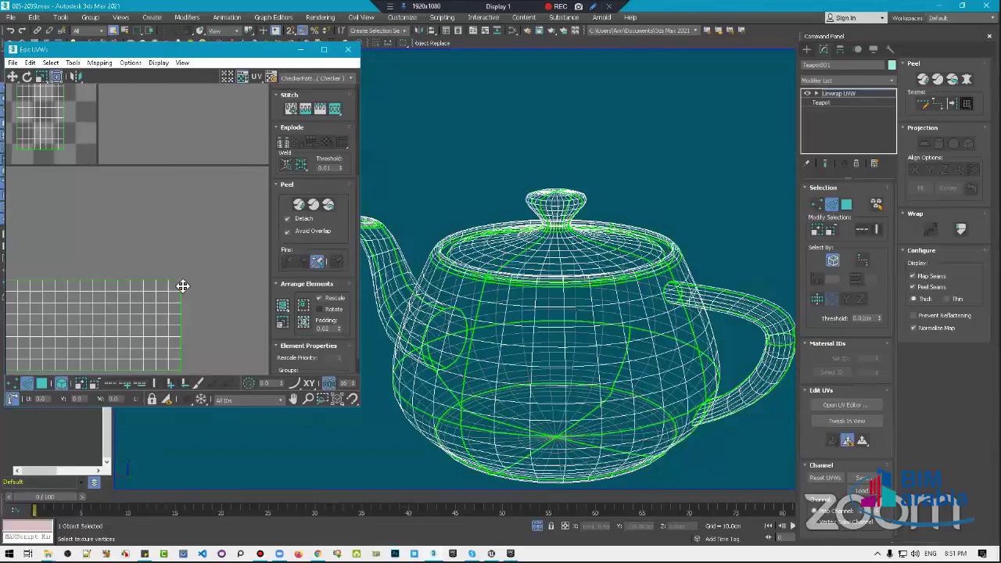
{"action": "left_click", "coordinate": [177, 285]}
{"action": "left_click", "coordinate": [62, 383]}
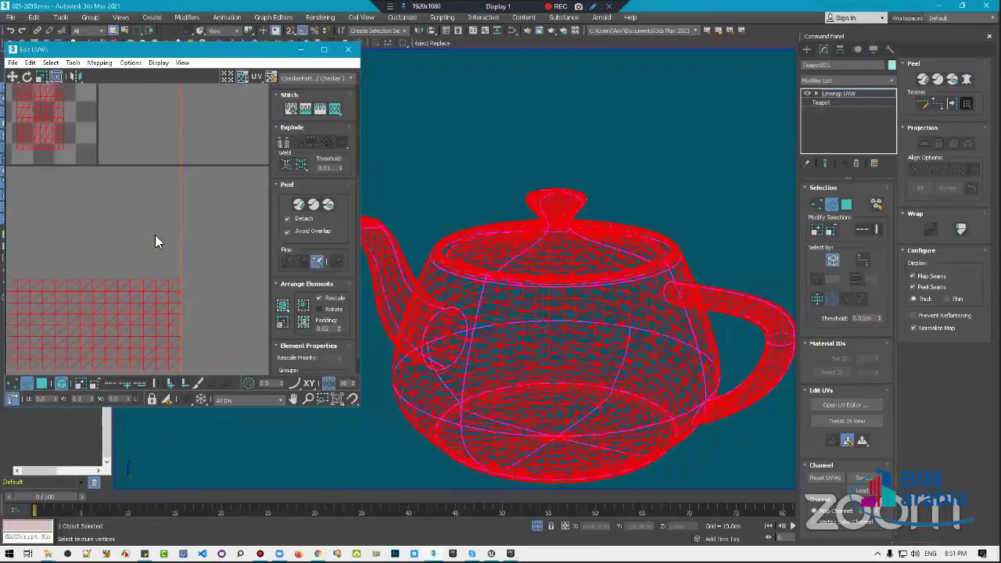
{"action": "left_click", "coordinate": [177, 287]}
Stitch the lower element's right edge, then move that element to the left
{"action": "left_click", "coordinate": [183, 283]}
{"action": "scroll", "coordinate": [179, 293], "scroll_direction": "down", "scroll_amount": 1}
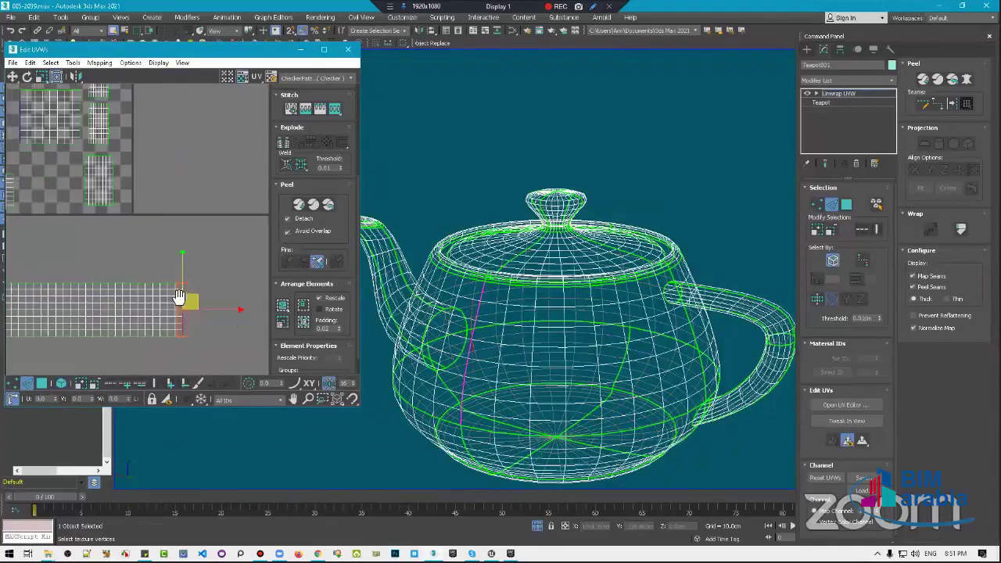
{"action": "middle_click_drag", "start_coordinate": [179, 297], "coordinate": [199, 280]}
{"action": "left_click", "coordinate": [334, 108]}
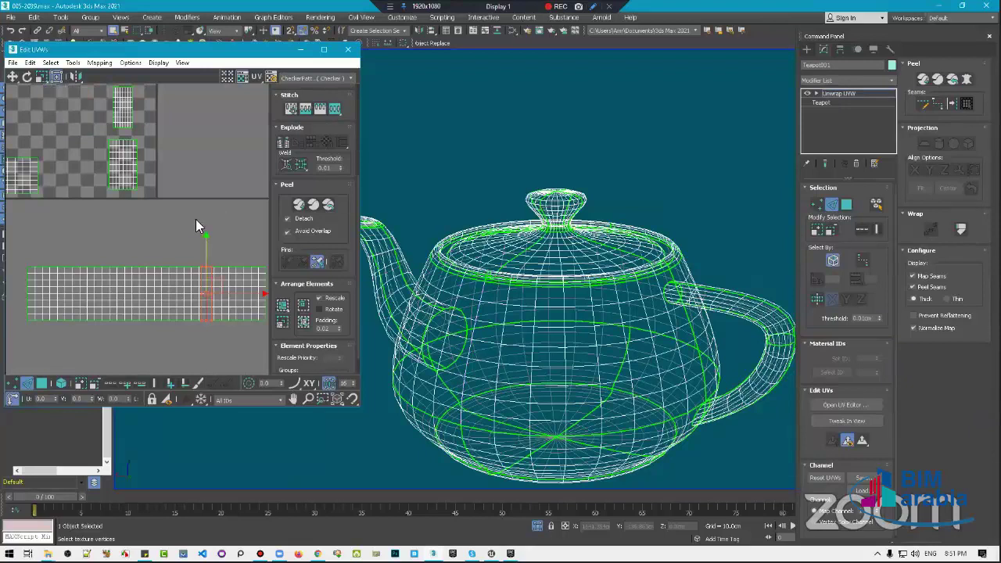
{"action": "left_click_drag", "start_coordinate": [8, 348], "coordinate": [259, 232]}
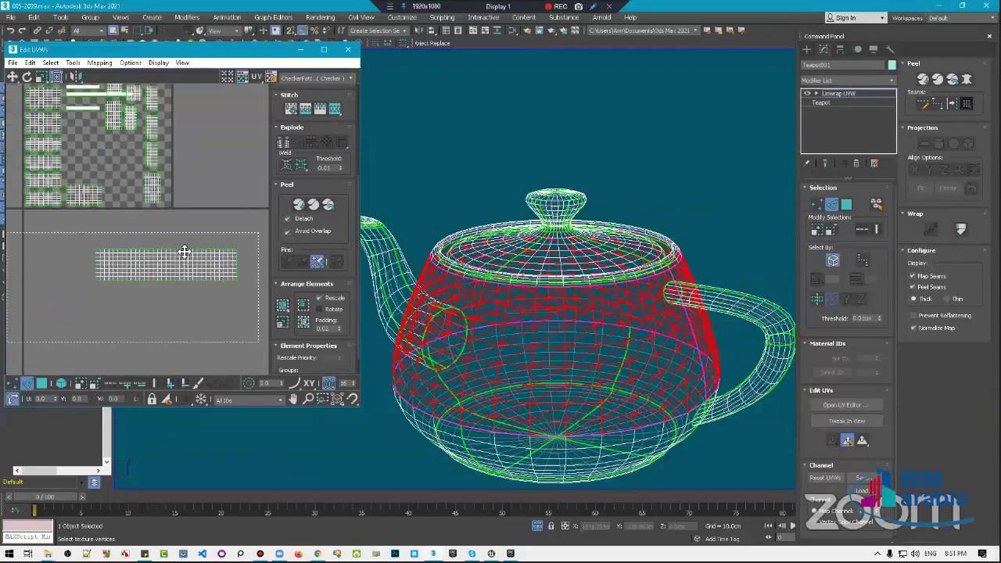
{"action": "left_click_drag", "start_coordinate": [116, 229], "coordinate": [46, 230]}
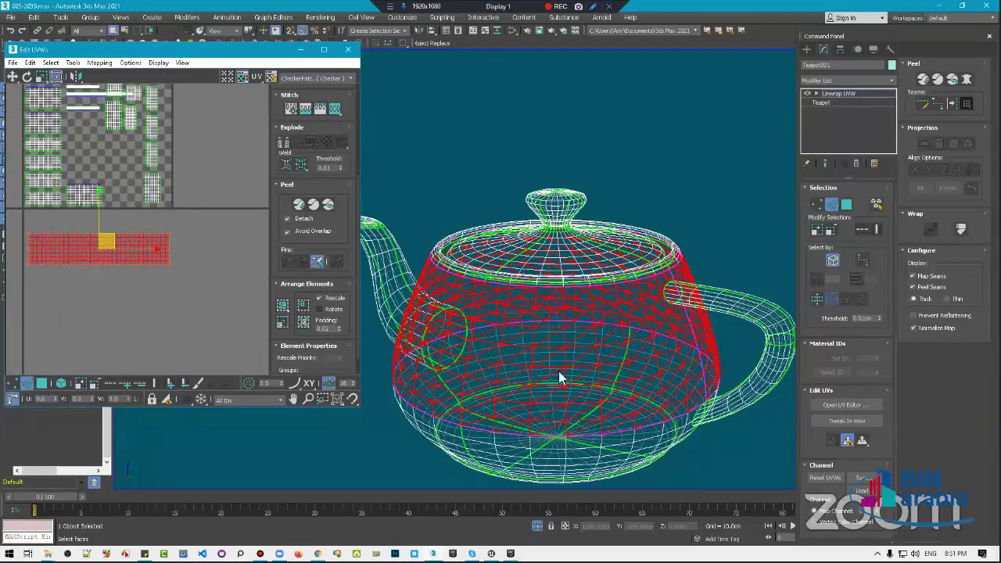
Return to shaded view and split the UVs along the body's edge loop
{"action": "mouse_move", "coordinate": [559, 378]}
{"action": "middle_mouse_down", "text": "alt"}
{"action": "mouse_move", "coordinate": [559, 242]}
{"action": "mouse_move", "coordinate": [563, 284]}
{"action": "middle_mouse_up", "text": "alt"}
{"action": "key", "text": "ctrl+d"}
{"action": "key", "text": "F3"}
{"action": "scroll", "coordinate": [462, 258], "scroll_direction": "up", "scroll_amount": 3}
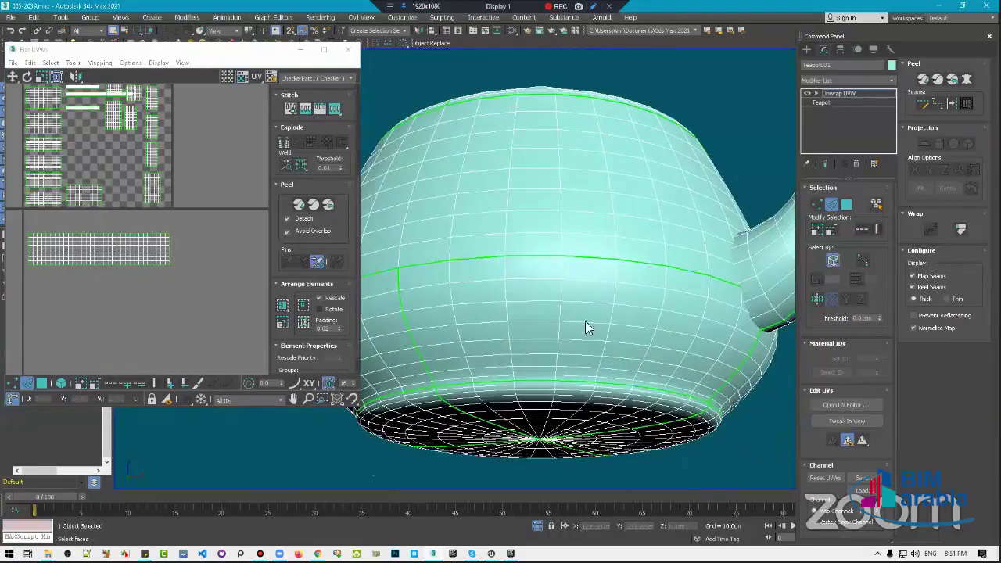
{"action": "scroll", "coordinate": [82, 248], "scroll_direction": "up", "scroll_amount": 3}
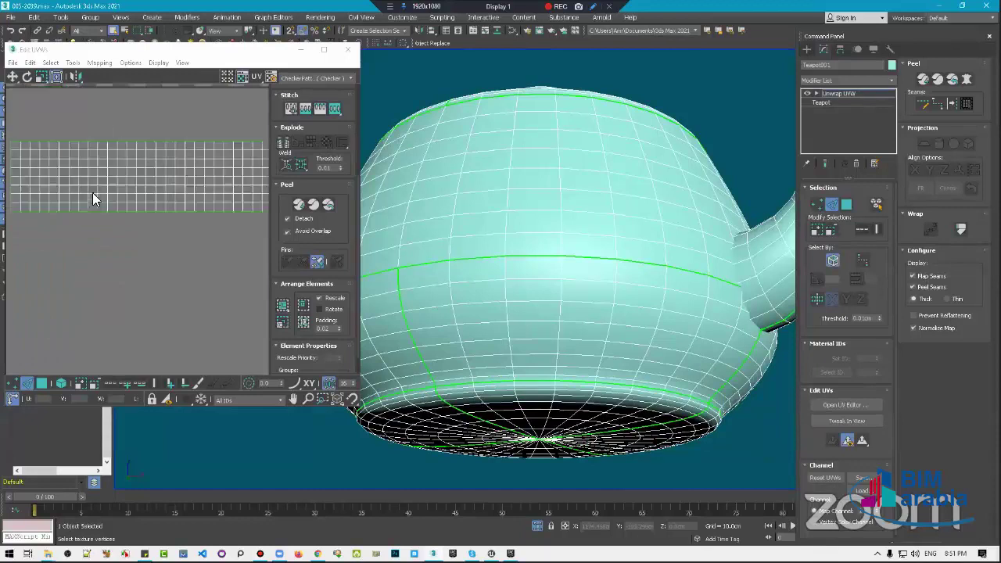
{"action": "scroll", "coordinate": [92, 192], "scroll_direction": "up", "scroll_amount": 2}
{"action": "left_click", "coordinate": [258, 180]}
{"action": "left_click", "coordinate": [334, 108]}
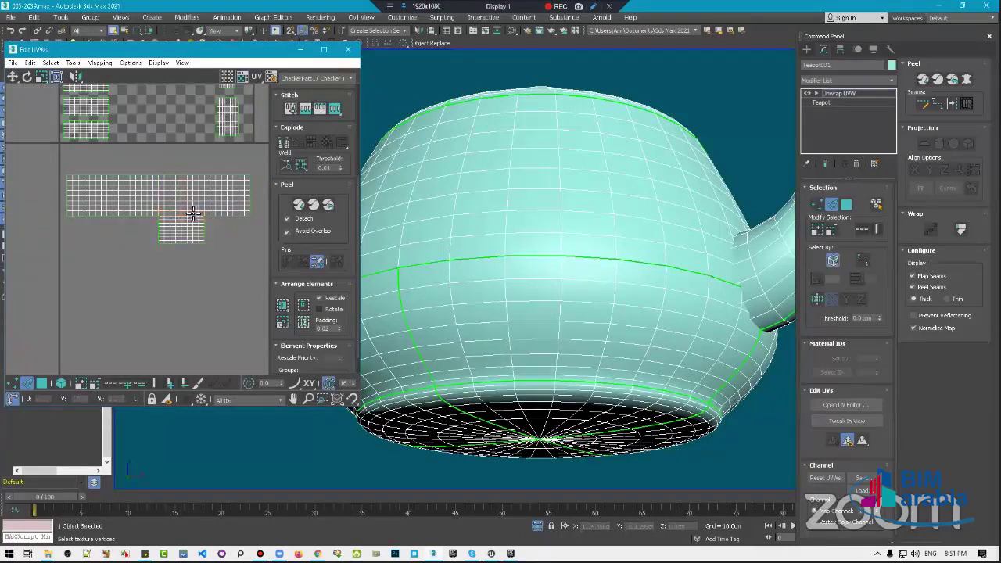
Select the UV edges lying between the body's separate pieces
{"action": "scroll", "coordinate": [207, 235], "scroll_direction": "up", "scroll_amount": 4}
{"action": "left_click", "coordinate": [179, 214]}
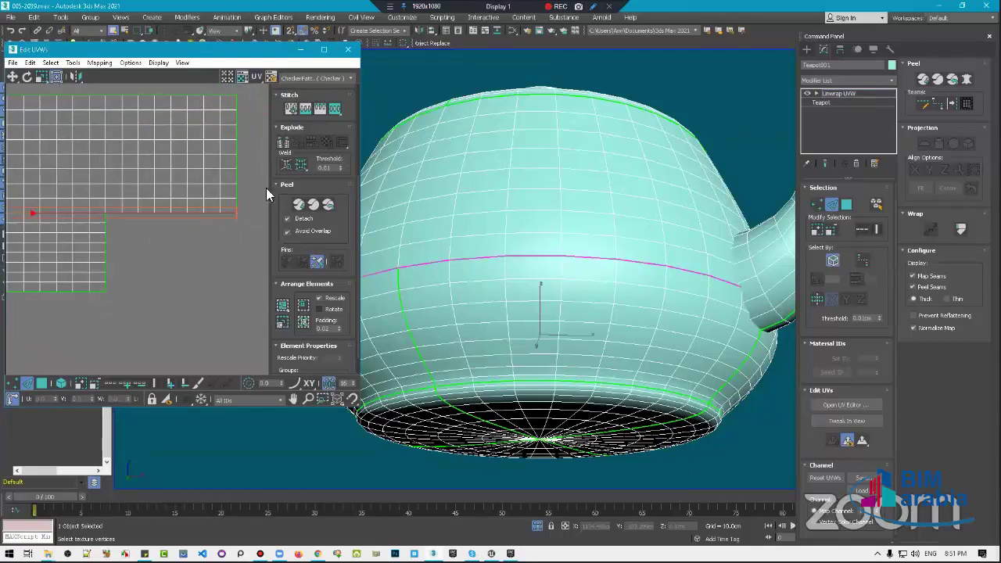
{"action": "scroll", "coordinate": [117, 242], "scroll_direction": "down", "scroll_amount": 3}
{"action": "middle_click_drag", "start_coordinate": [109, 252], "coordinate": [160, 186]}
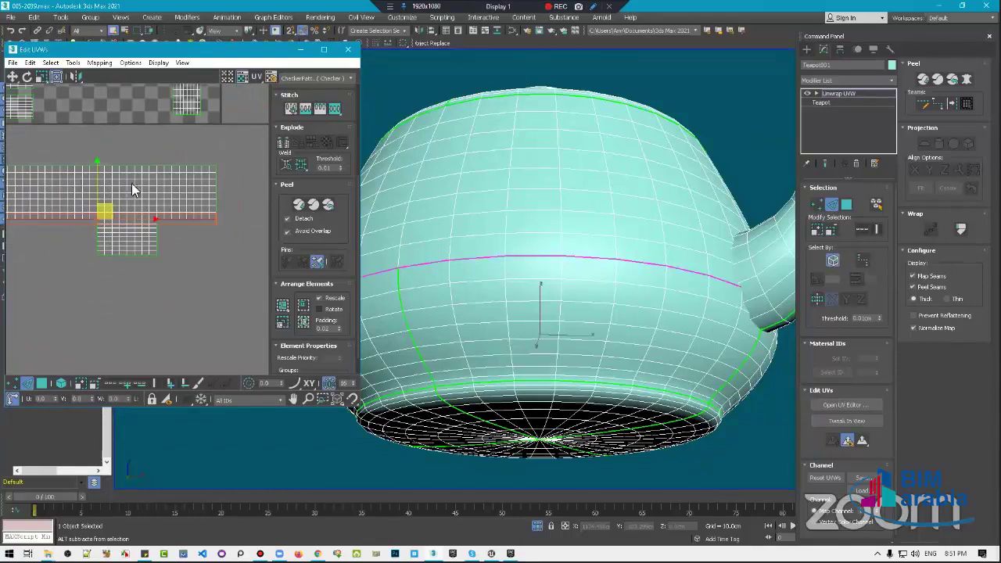
{"action": "left_click", "coordinate": [230, 197]}
{"action": "scroll", "coordinate": [153, 225], "scroll_direction": "up", "scroll_amount": 3}
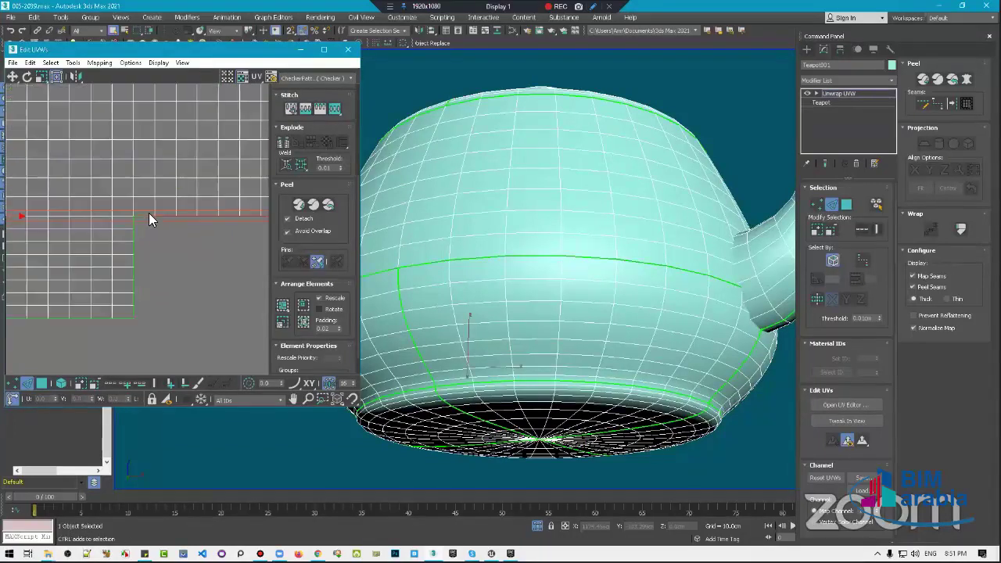
{"action": "left_click", "coordinate": [151, 219]}
{"action": "scroll", "coordinate": [160, 269], "scroll_direction": "down", "scroll_amount": 5}
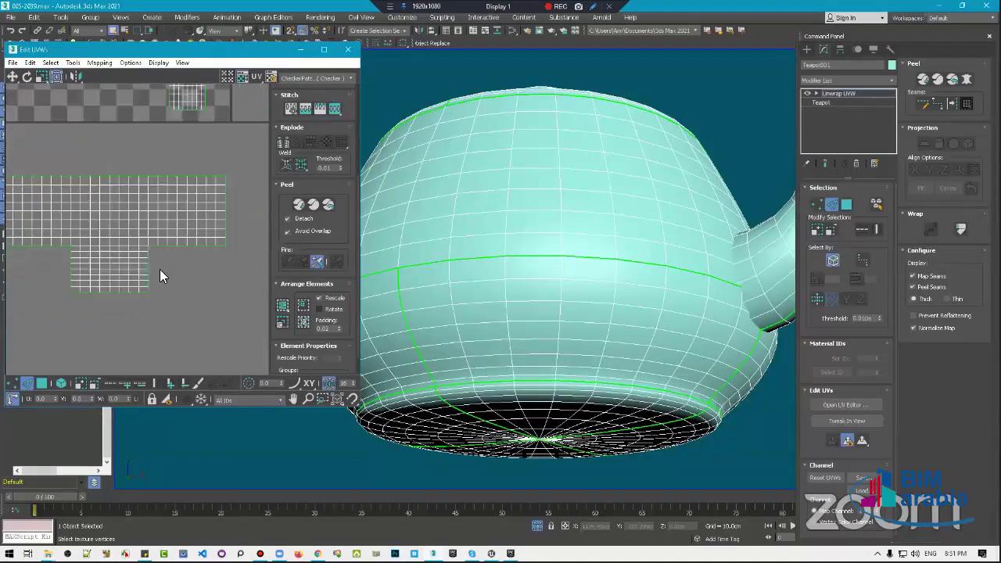
{"action": "scroll", "coordinate": [485, 296], "scroll_direction": "down", "scroll_amount": 3}
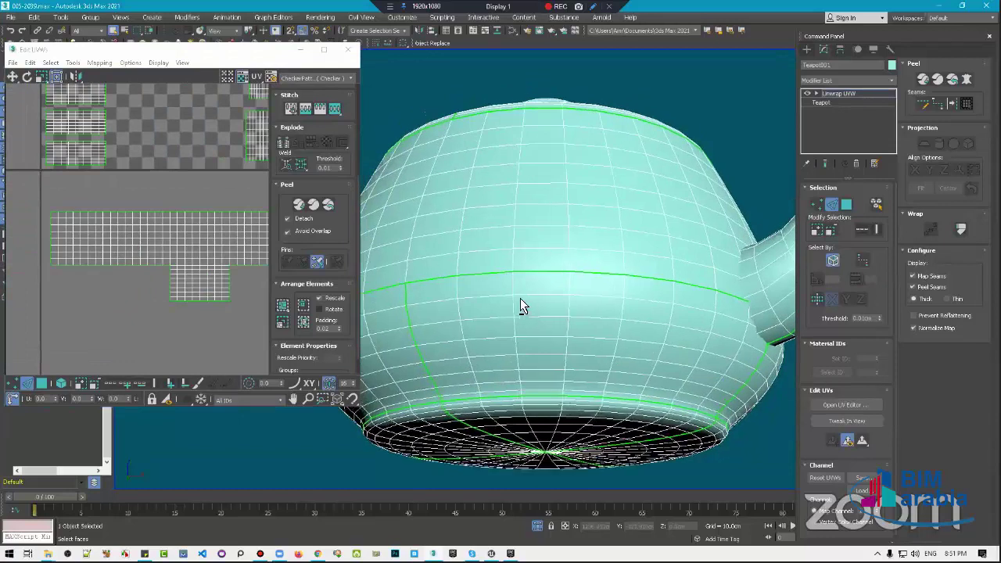
{"action": "mouse_move", "coordinate": [521, 304]}
{"action": "middle_mouse_down", "text": "alt"}
{"action": "mouse_move", "coordinate": [652, 304]}
{"action": "mouse_move", "coordinate": [580, 318]}
{"action": "mouse_move", "coordinate": [566, 304]}
{"action": "middle_mouse_up", "text": "alt"}
Stitch the island's corner UV vertex to its neighbour
{"action": "left_click", "coordinate": [566, 302]}
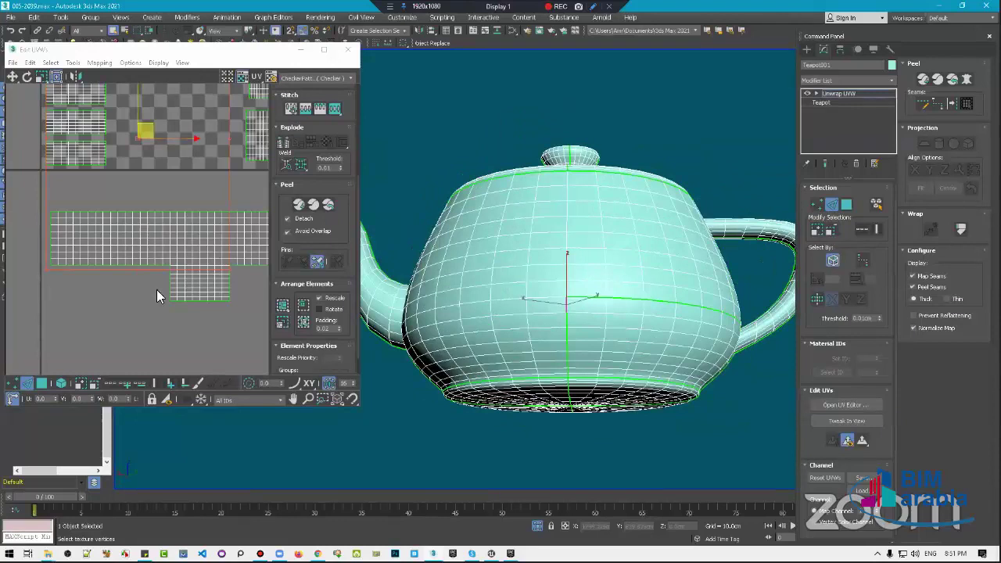
{"action": "scroll", "coordinate": [156, 290], "scroll_direction": "up", "scroll_amount": 3}
{"action": "left_click", "coordinate": [185, 246]}
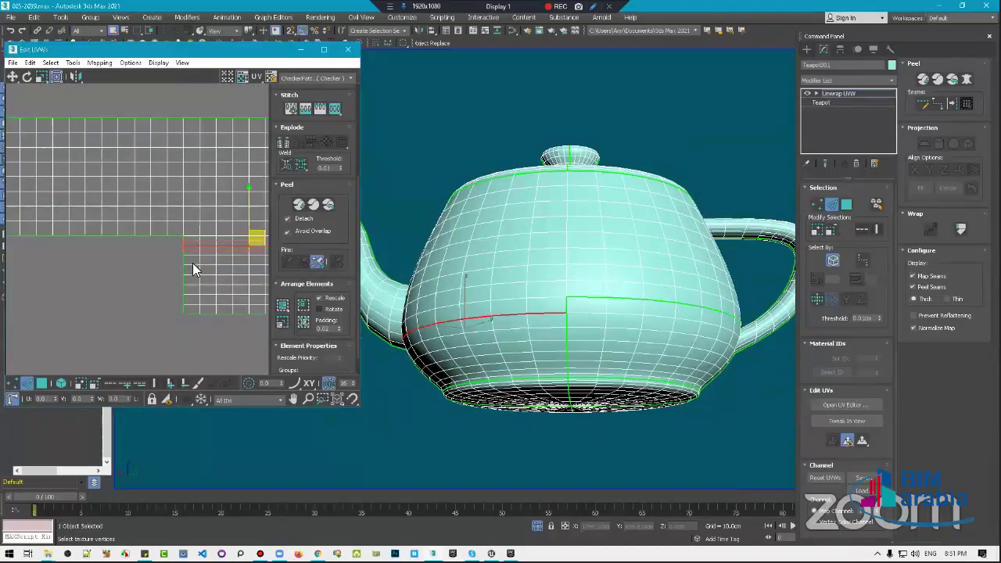
{"action": "left_click", "coordinate": [179, 250]}
{"action": "scroll", "coordinate": [185, 253], "scroll_direction": "up", "scroll_amount": 2}
{"action": "left_click", "coordinate": [185, 250]}
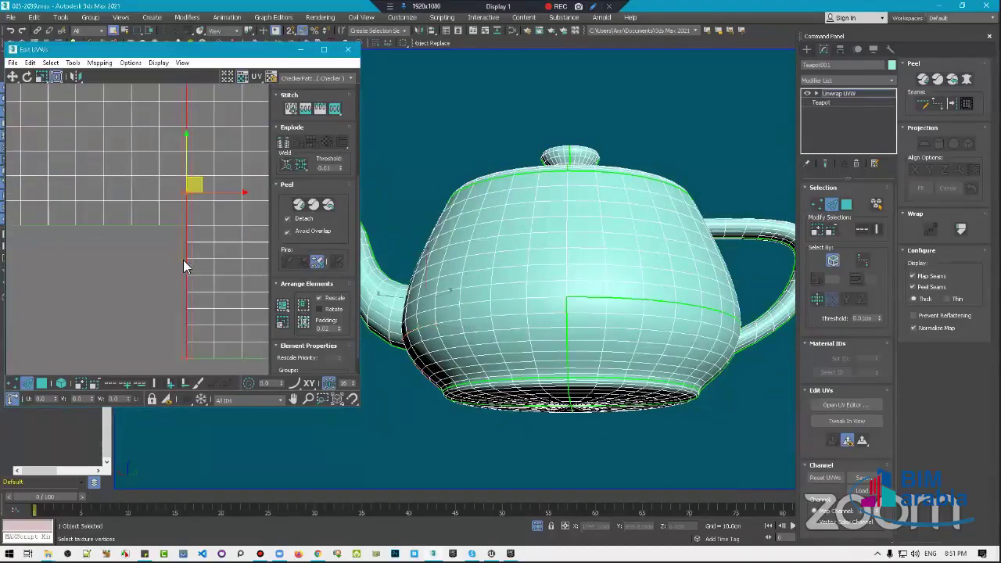
{"action": "scroll", "coordinate": [183, 258], "scroll_direction": "down", "scroll_amount": 2}
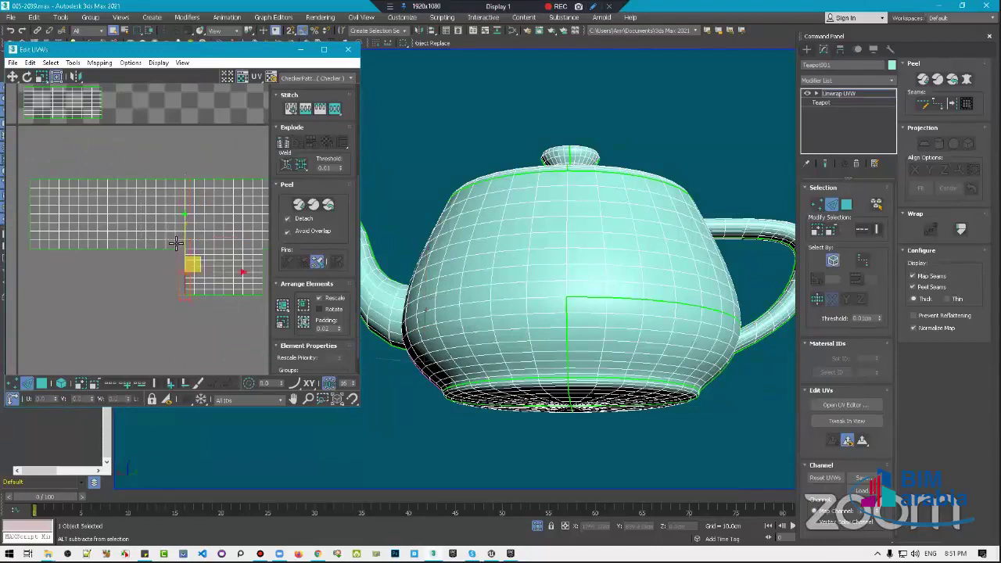
{"action": "scroll", "coordinate": [195, 242], "scroll_direction": "up", "scroll_amount": 3}
{"action": "left_click_drag", "start_coordinate": [187, 249], "coordinate": [187, 251]}
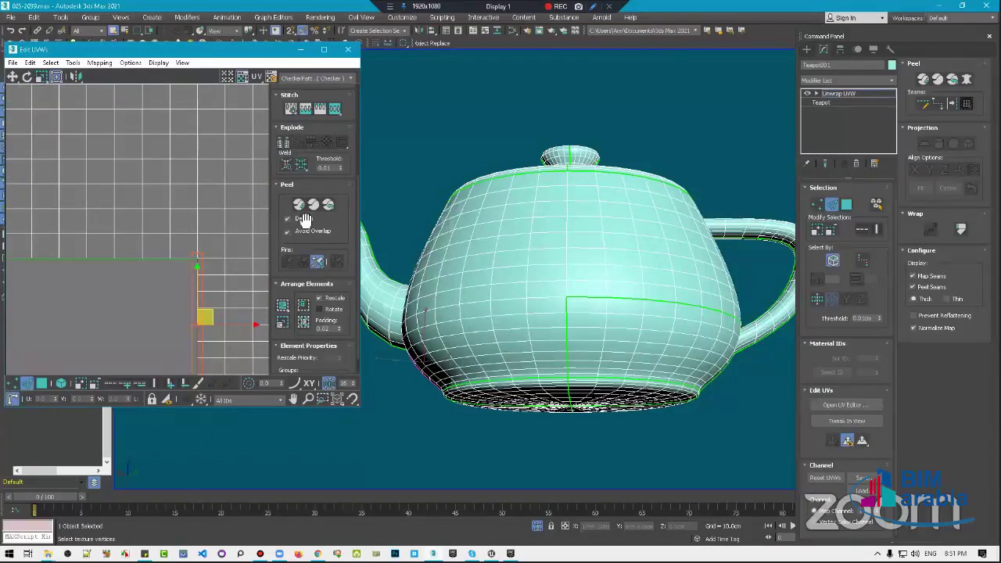
{"action": "left_click", "coordinate": [334, 109]}
Stitch the lower UV piece to the left island via its inner corner vertex
{"action": "scroll", "coordinate": [159, 275], "scroll_direction": "down", "scroll_amount": 3}
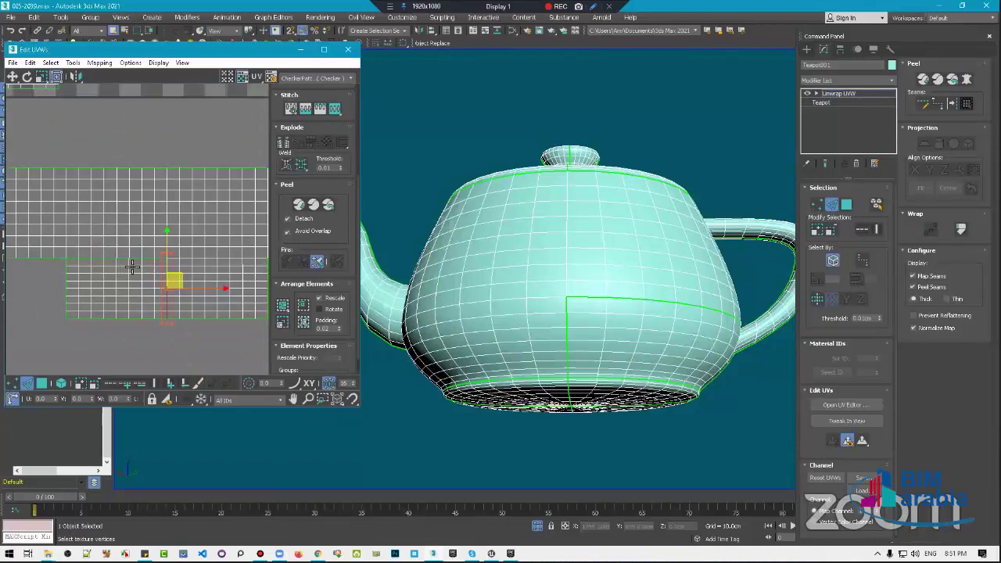
{"action": "mouse_move", "coordinate": [132, 267]}
{"action": "middle_mouse_down"}
{"action": "mouse_move", "coordinate": [139, 276]}
{"action": "mouse_move", "coordinate": [165, 272]}
{"action": "middle_mouse_up"}
{"action": "left_click", "coordinate": [141, 296]}
{"action": "scroll", "coordinate": [220, 261], "scroll_direction": "up", "scroll_amount": 3}
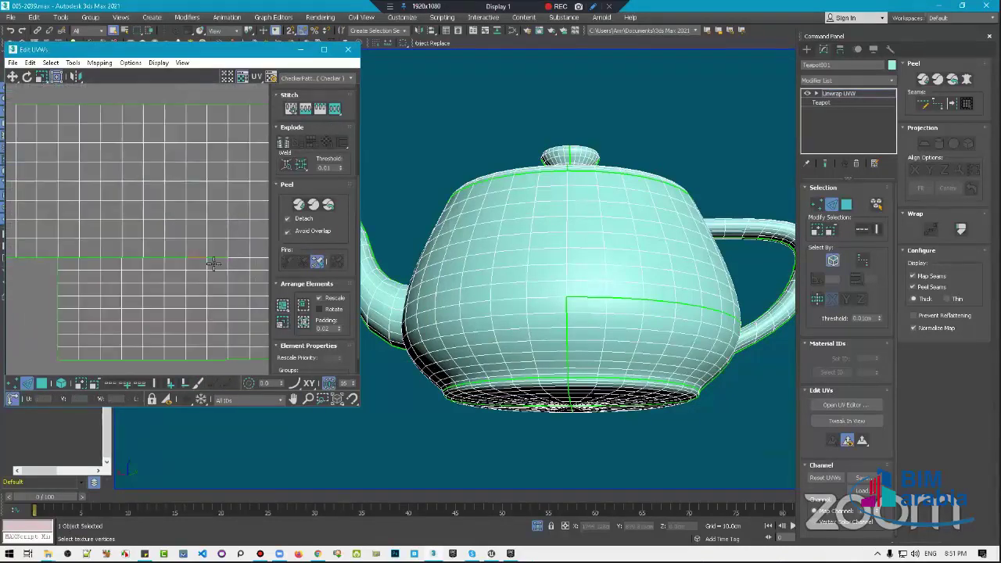
{"action": "scroll", "coordinate": [133, 263], "scroll_direction": "down", "scroll_amount": 2}
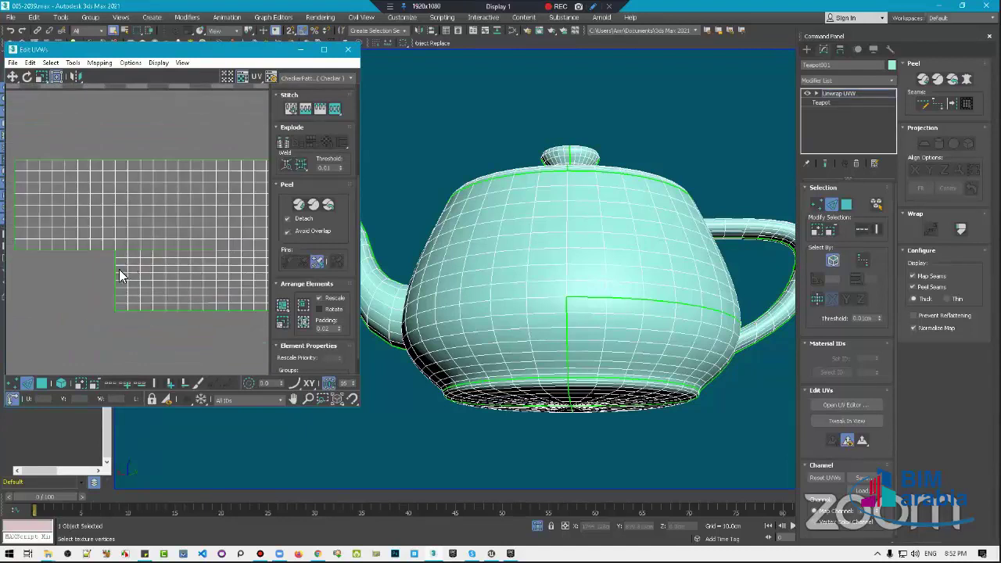
{"action": "scroll", "coordinate": [113, 252], "scroll_direction": "up", "scroll_amount": 2}
{"action": "left_click", "coordinate": [116, 269]}
{"action": "scroll", "coordinate": [116, 270], "scroll_direction": "down", "scroll_amount": 2}
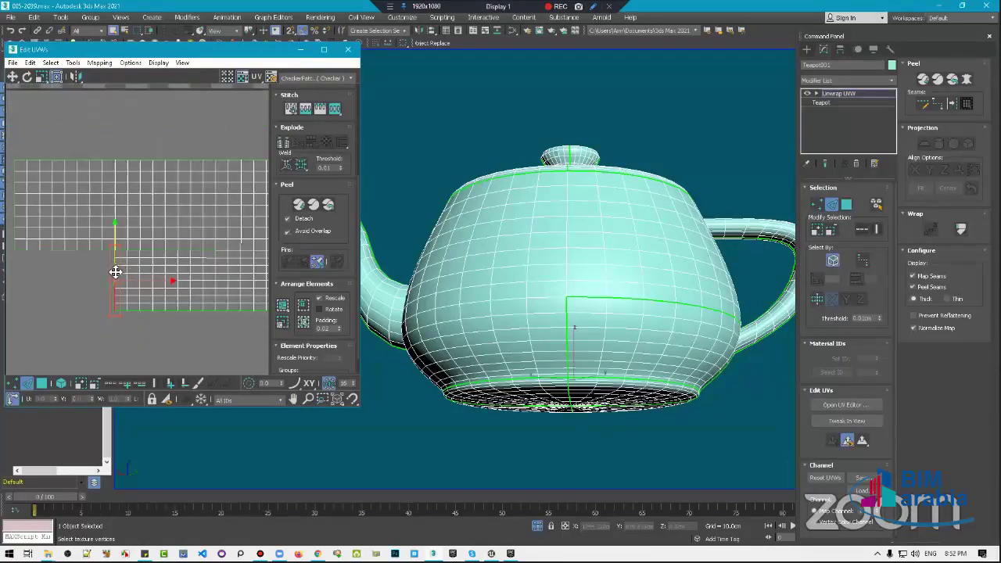
{"action": "left_click", "coordinate": [332, 110]}
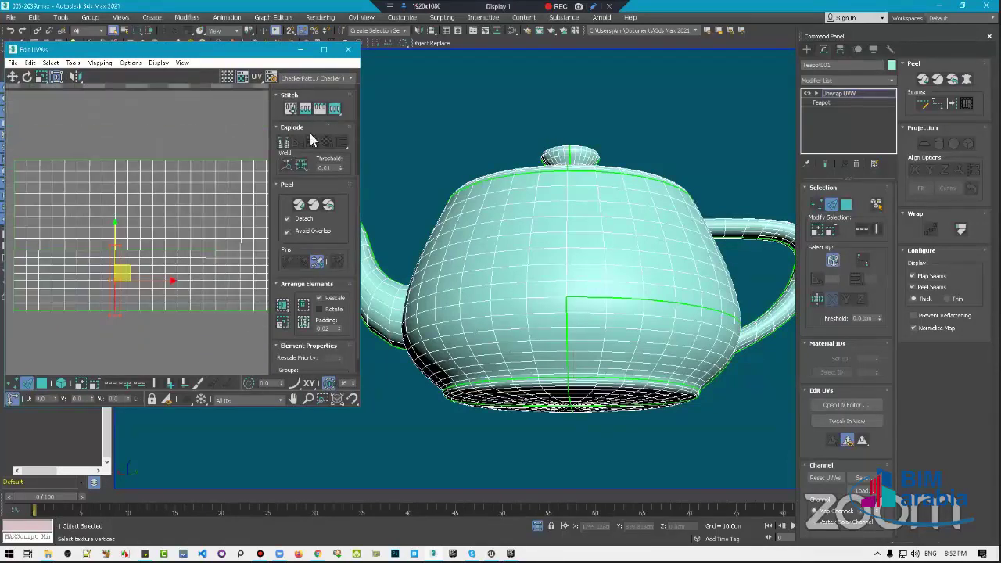
Stitch the lower half of the vertical edge loop to join the body into one island
{"action": "scroll", "coordinate": [50, 267], "scroll_direction": "down", "scroll_amount": 2}
{"action": "scroll", "coordinate": [76, 263], "scroll_direction": "up", "scroll_amount": 2}
{"action": "scroll", "coordinate": [123, 303], "scroll_direction": "up", "scroll_amount": 2}
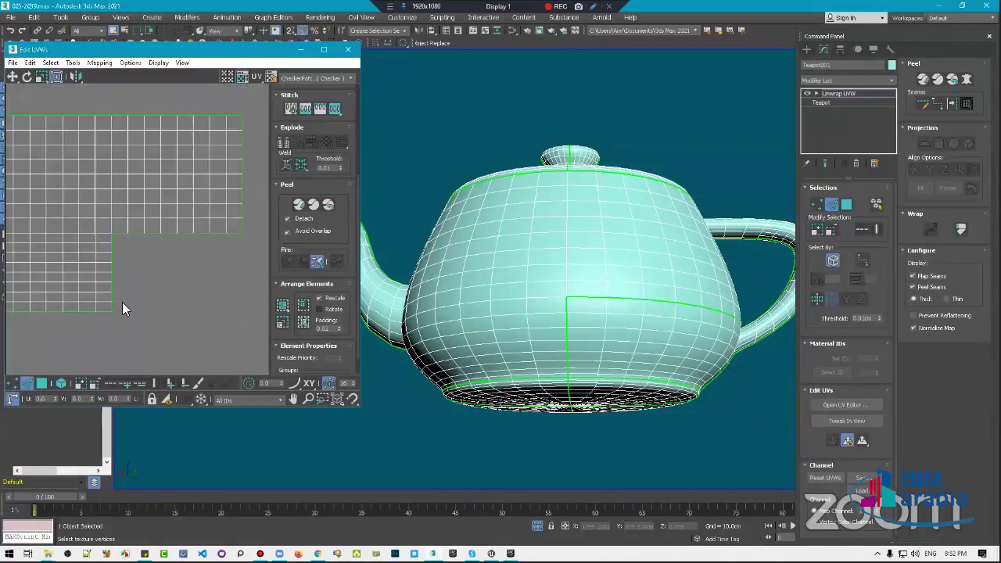
{"action": "double_click", "coordinate": [113, 309]}
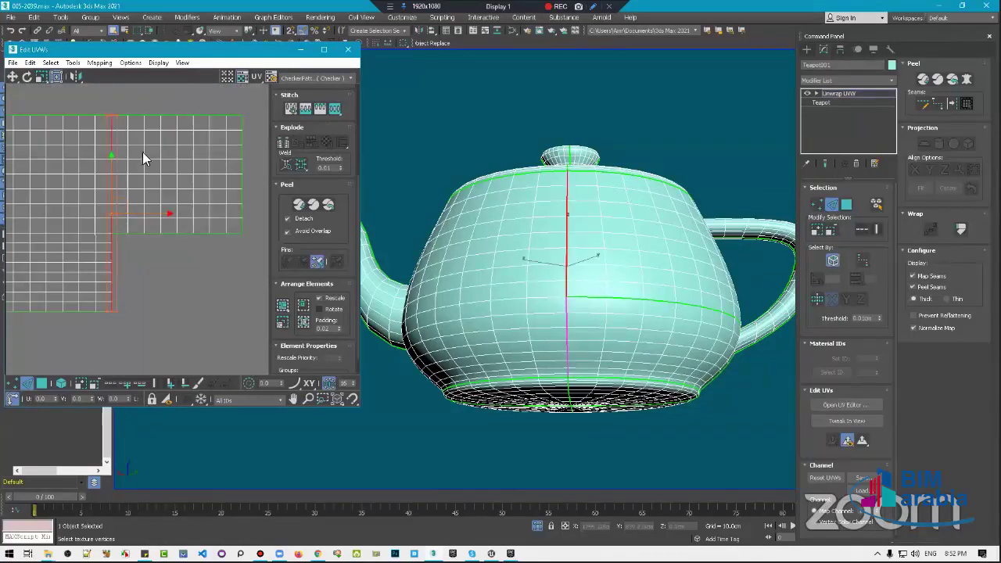
{"action": "left_click_drag", "start_coordinate": [75, 213], "coordinate": [68, 231], "text": "alt"}
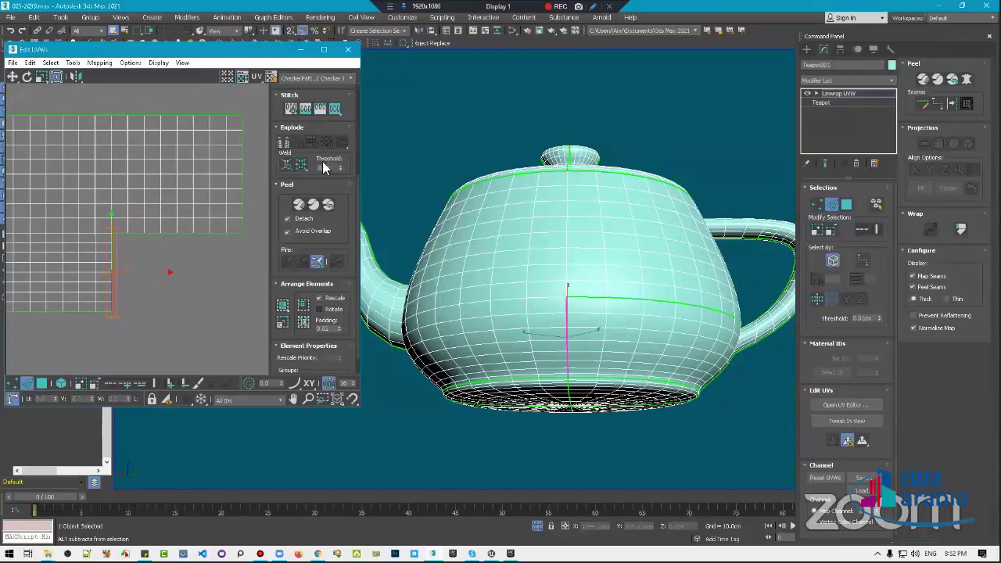
{"action": "left_click", "coordinate": [331, 111]}
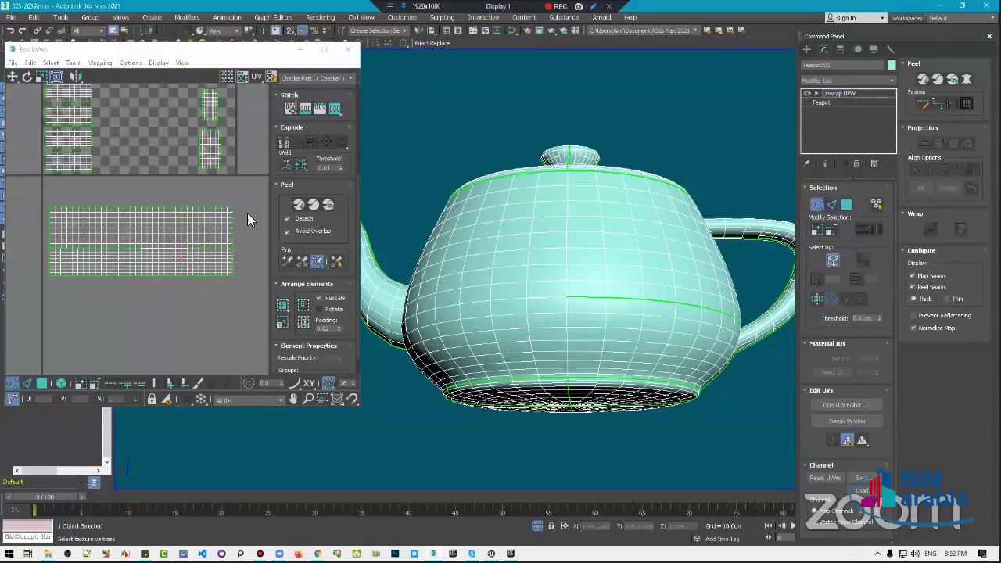
Inspect the stitched body island by selecting its vertices and faces, orbiting around the teapot
{"action": "left_click_drag", "start_coordinate": [255, 195], "coordinate": [32, 325]}
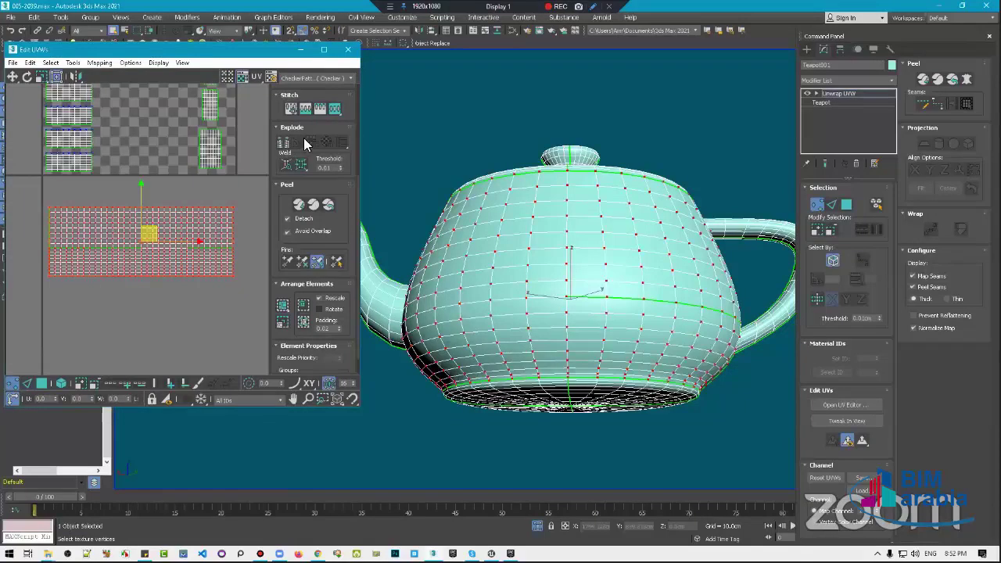
{"action": "left_click", "coordinate": [210, 191]}
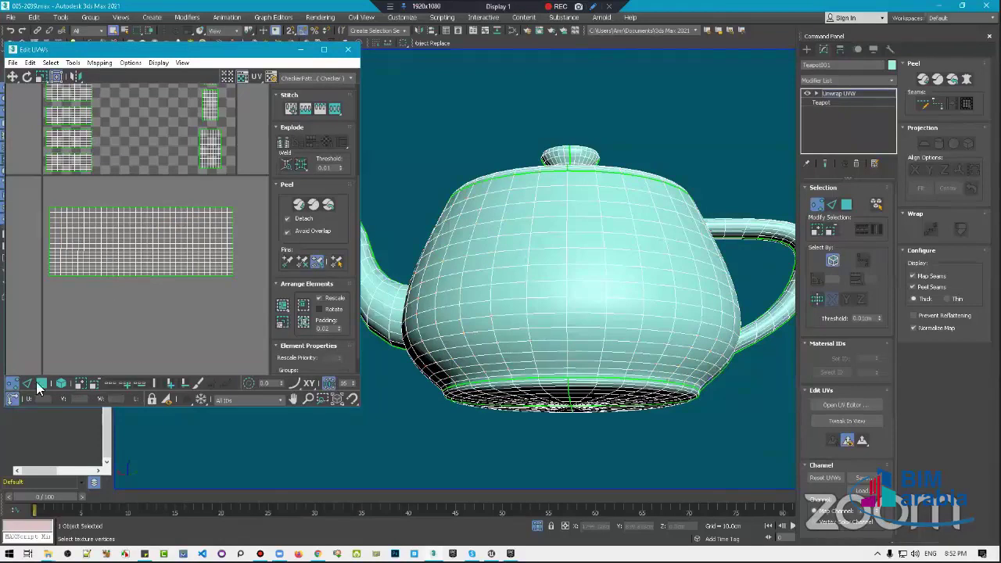
{"action": "left_click", "coordinate": [61, 383]}
{"action": "left_click", "coordinate": [143, 240]}
{"action": "mouse_move", "coordinate": [562, 277]}
{"action": "middle_mouse_down", "text": "alt"}
{"action": "mouse_move", "coordinate": [663, 287]}
{"action": "mouse_move", "coordinate": [469, 251]}
{"action": "middle_mouse_up", "text": "alt"}
{"action": "left_click", "coordinate": [165, 321]}
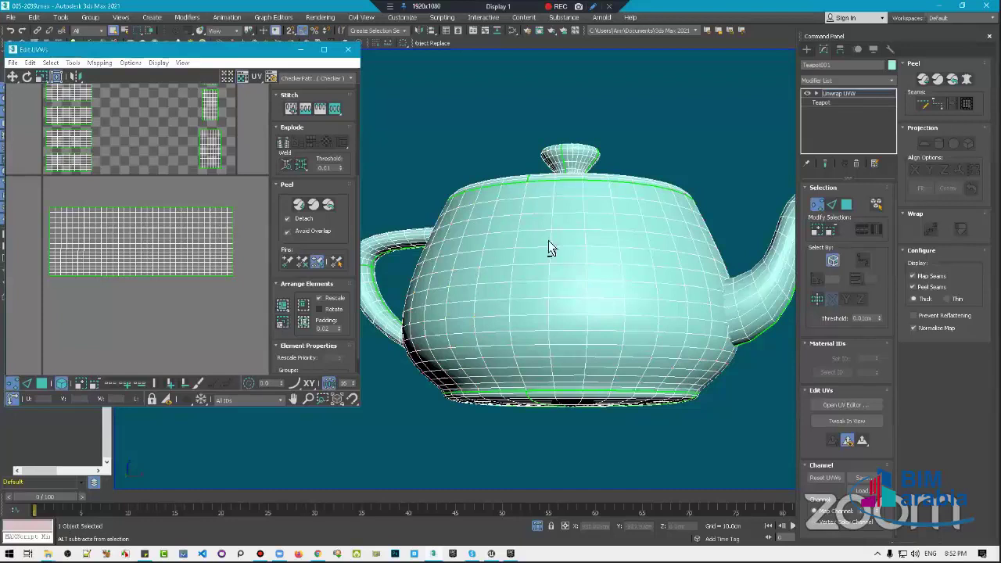
{"action": "mouse_move", "coordinate": [548, 241]}
{"action": "middle_mouse_down", "text": "alt"}
{"action": "mouse_move", "coordinate": [574, 323]}
{"action": "mouse_move", "coordinate": [595, 282]}
{"action": "mouse_move", "coordinate": [483, 262]}
{"action": "mouse_move", "coordinate": [630, 295]}
{"action": "middle_mouse_up", "text": "alt"}
{"action": "mouse_move", "coordinate": [566, 298]}
{"action": "middle_mouse_down", "text": "alt"}
{"action": "mouse_move", "coordinate": [496, 295]}
{"action": "mouse_move", "coordinate": [579, 272]}
{"action": "mouse_move", "coordinate": [630, 272]}
{"action": "mouse_move", "coordinate": [583, 207]}
{"action": "middle_mouse_up", "text": "alt"}
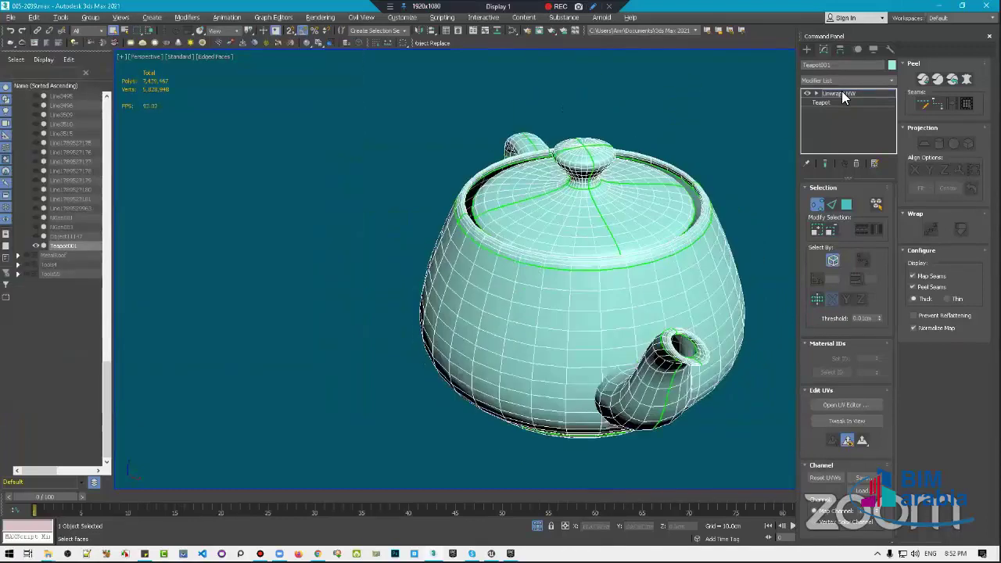
Close the UV editor and export the selected teapot as the Datasmith file Teapot
{"action": "left_click", "coordinate": [842, 91]}
{"action": "left_click", "coordinate": [10, 17]}
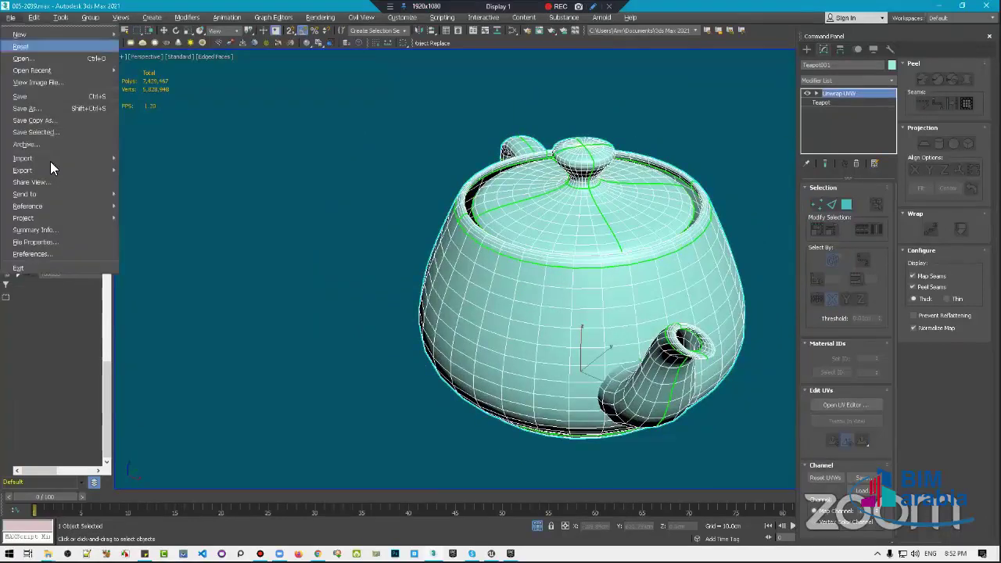
{"action": "mouse_move", "coordinate": [47, 170]}
{"action": "left_click", "coordinate": [156, 182]}
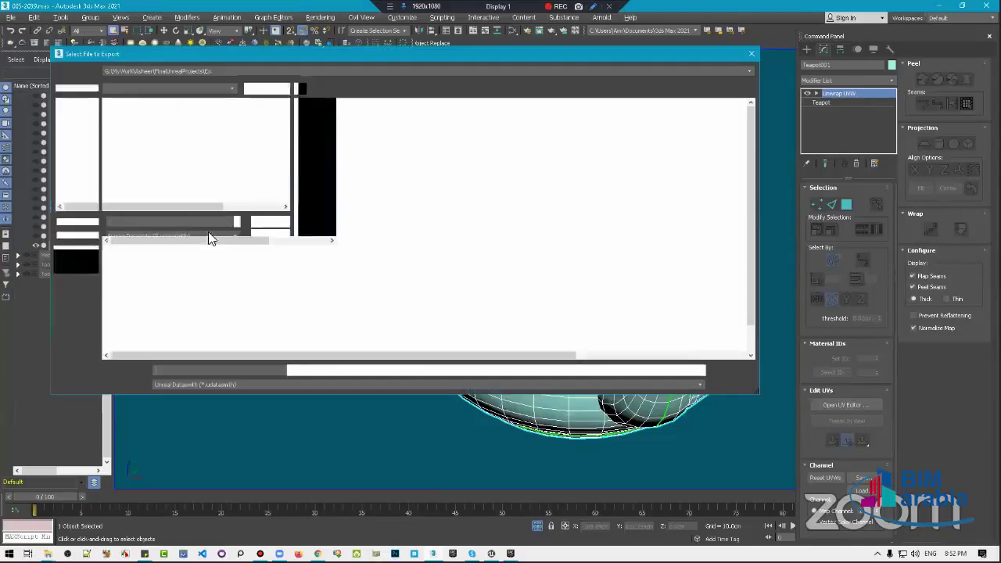
{"action": "scroll", "coordinate": [281, 187], "scroll_direction": "down", "scroll_amount": 1}
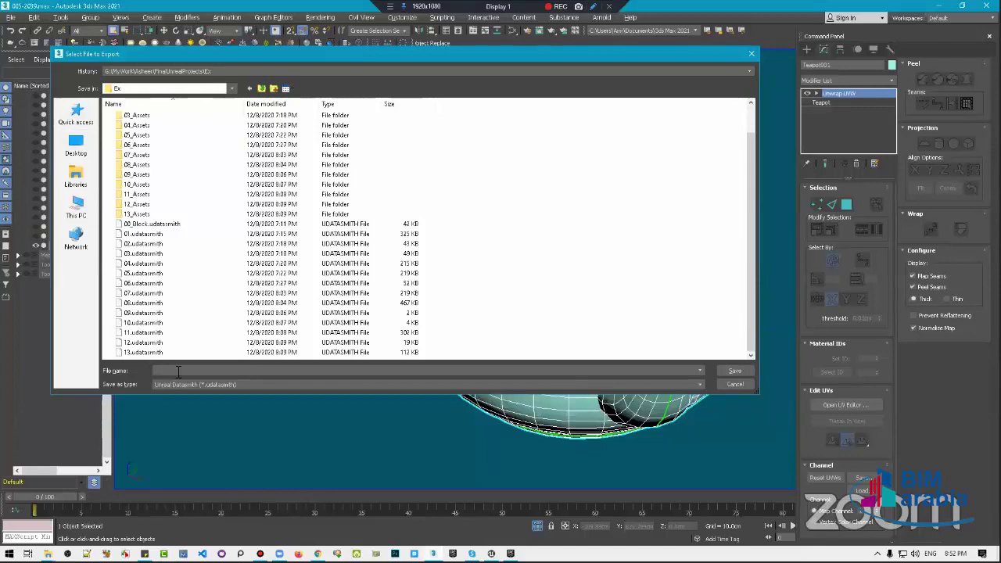
{"action": "type", "text": "Testapot"}
{"action": "key", "text": "Return"}
{"action": "key", "text": "Return"}
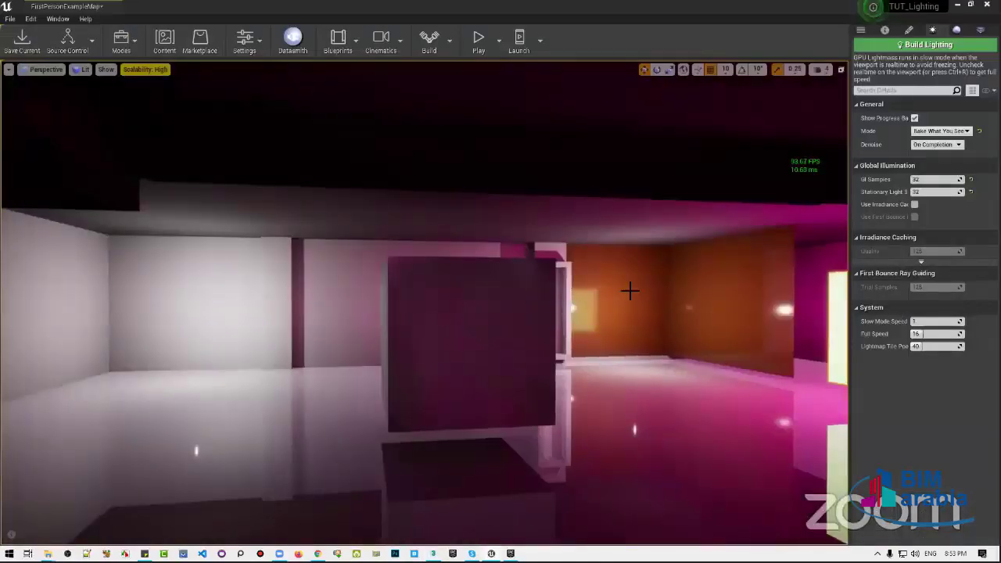
{"action": "key", "text": "alt+3"}
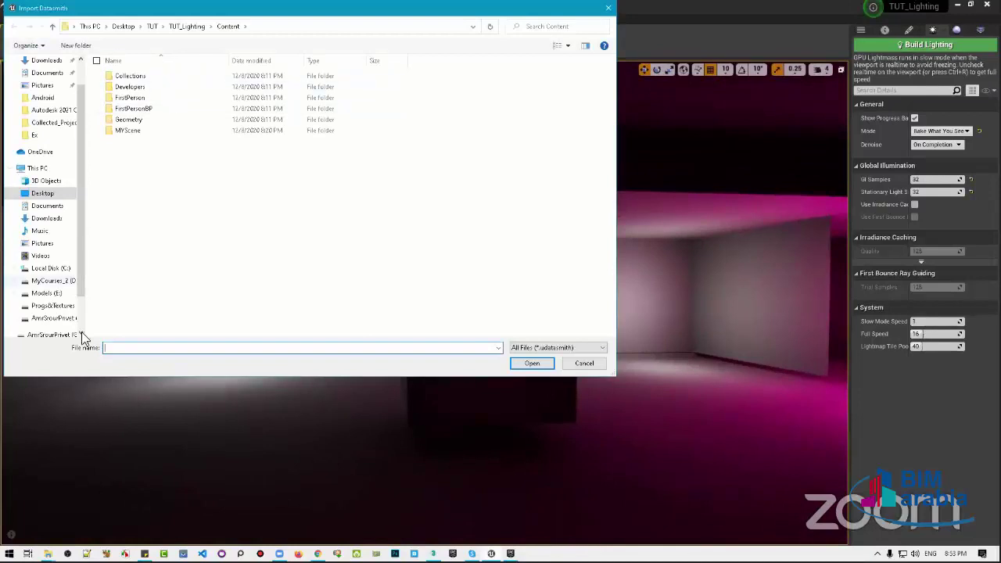
Pick Teapot.udatasmith from the Ex folder on G: and set MYScene as the import destination
{"action": "left_click", "coordinate": [59, 319]}
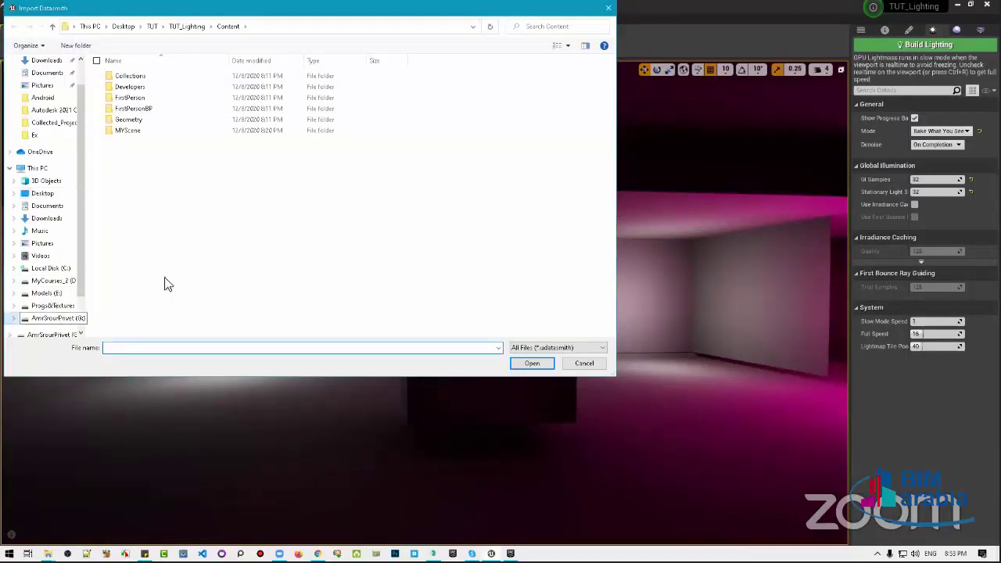
{"action": "double_click", "coordinate": [395, 84]}
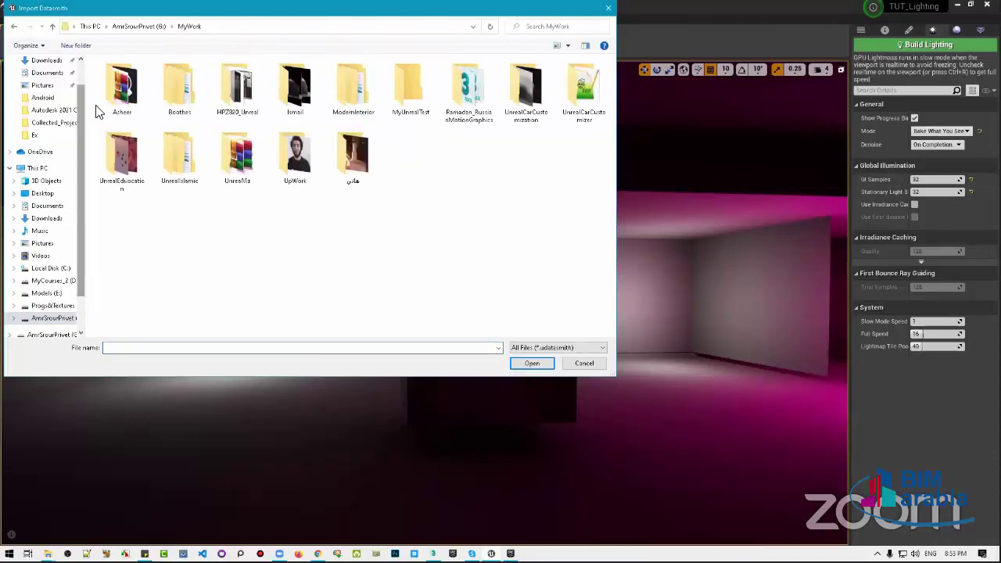
{"action": "double_click", "coordinate": [124, 93]}
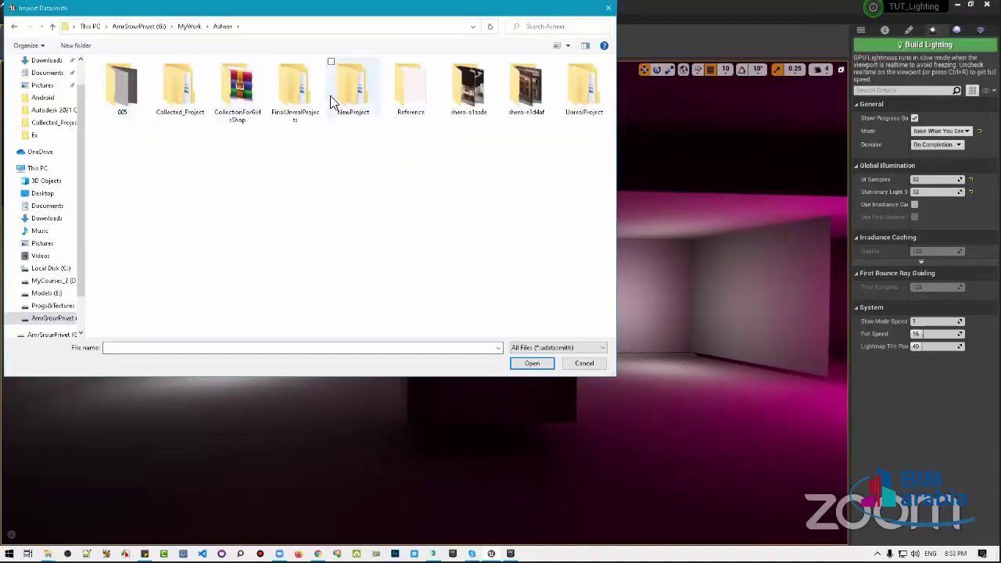
{"action": "double_click", "coordinate": [296, 87]}
{"action": "double_click", "coordinate": [155, 89]}
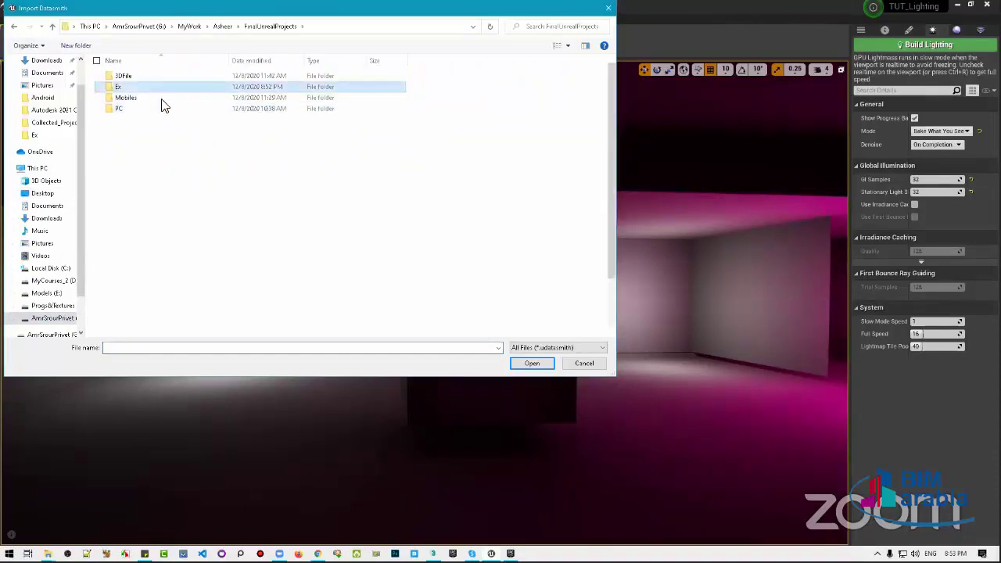
{"action": "double_click", "coordinate": [137, 332]}
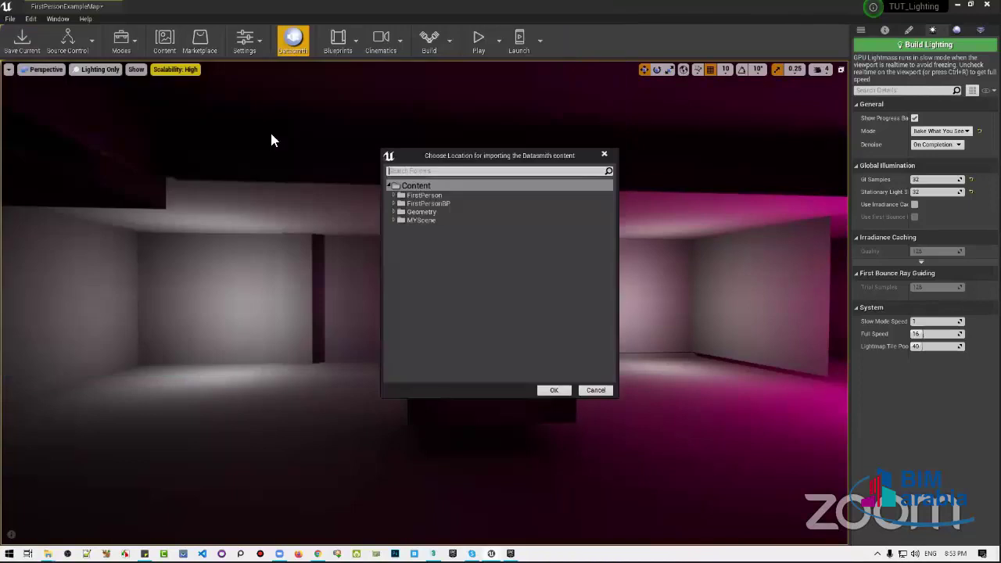
{"action": "double_click", "coordinate": [420, 220]}
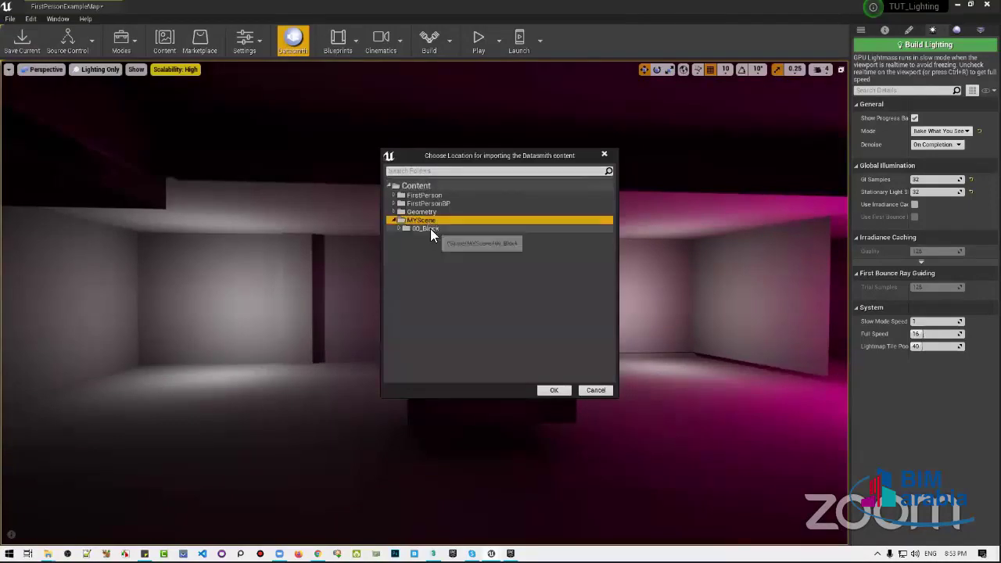
{"action": "left_click", "coordinate": [550, 390]}
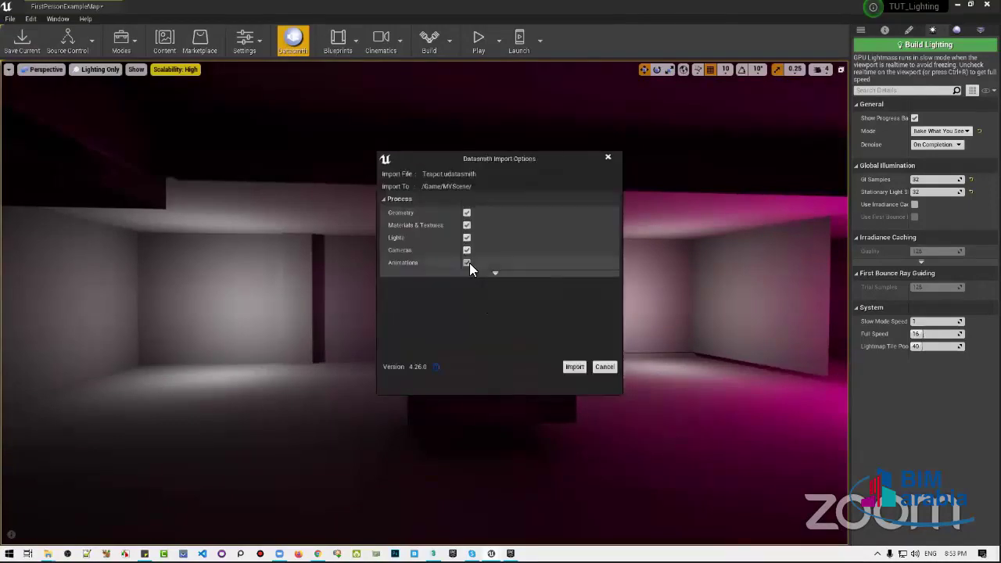
Import the Teapot Datasmith scene and move the teapot into the room toward the camera
{"action": "left_click", "coordinate": [572, 366]}
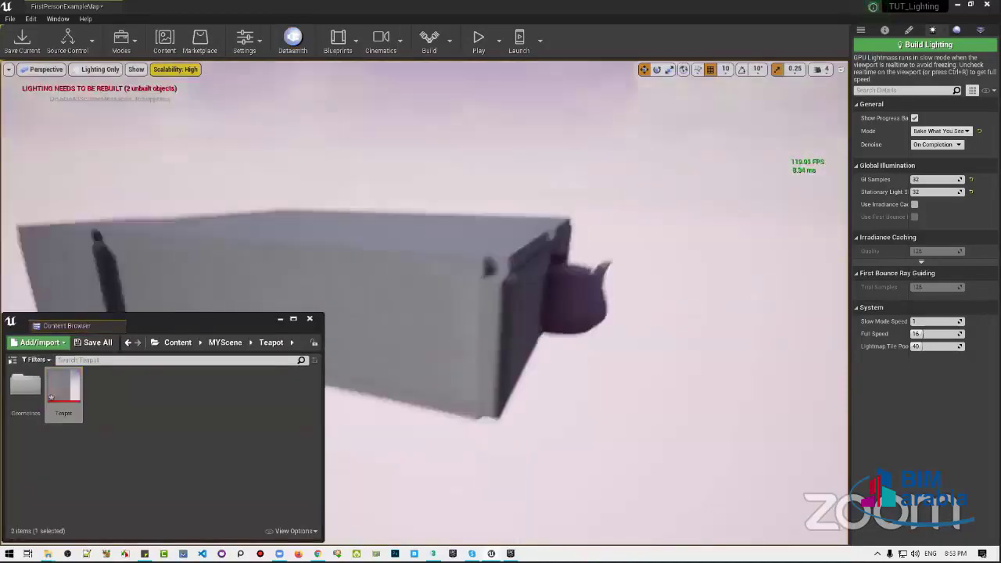
{"action": "right_click_drag", "start_coordinate": [480, 331], "coordinate": [480, 330]}
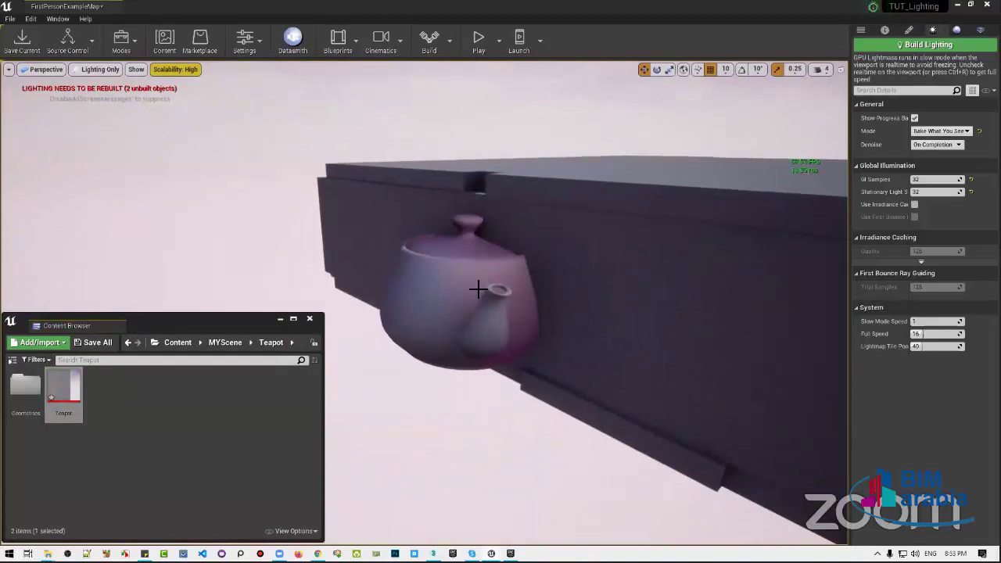
{"action": "left_click", "coordinate": [497, 297]}
{"action": "right_click_drag", "start_coordinate": [449, 351], "coordinate": [450, 339]}
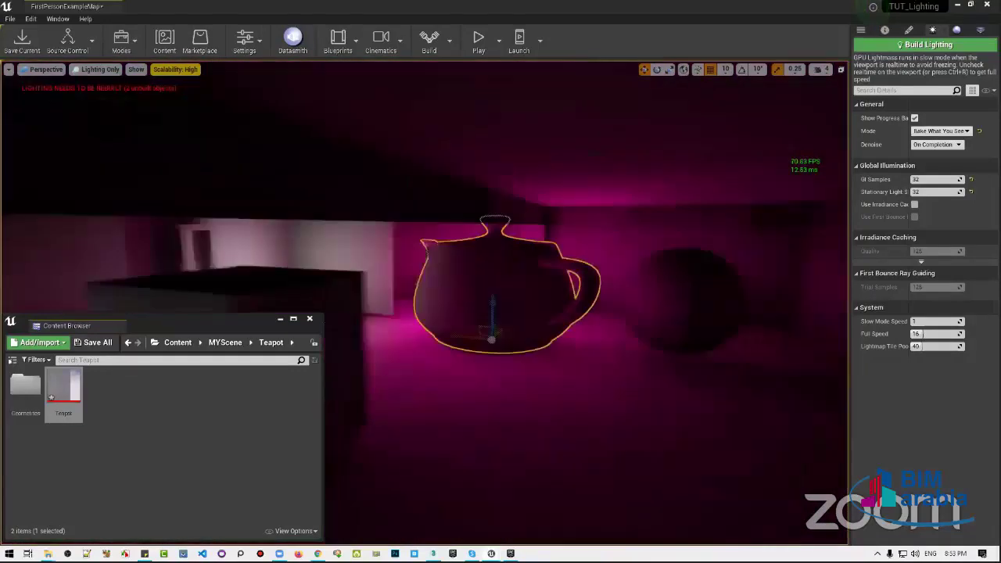
{"action": "mouse_move", "coordinate": [420, 333]}
{"action": "left_mouse_down"}
{"action": "mouse_move", "coordinate": [516, 347]}
{"action": "mouse_move", "coordinate": [480, 381]}
{"action": "left_mouse_up"}
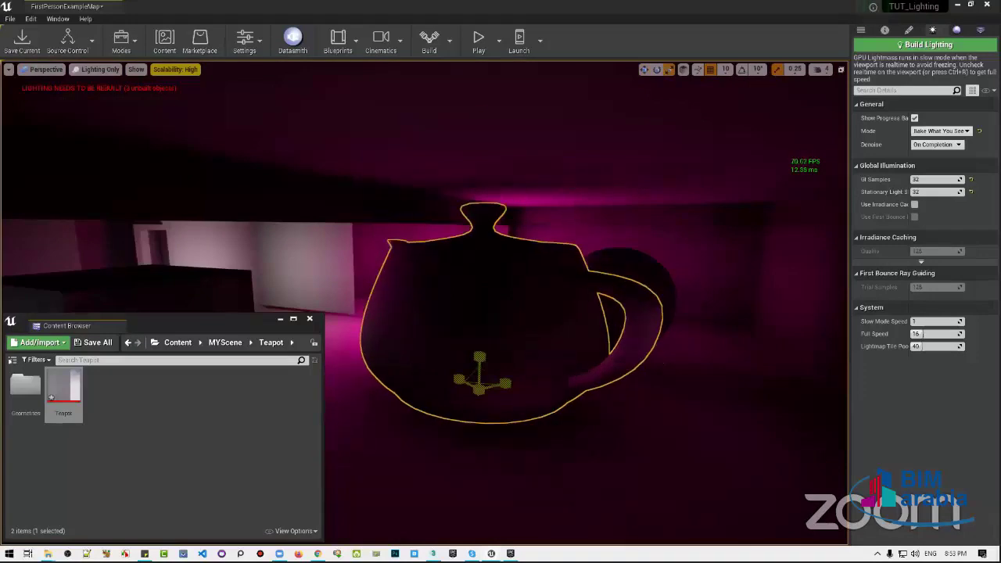
{"action": "mouse_move", "coordinate": [480, 381]}
{"action": "left_mouse_down"}
{"action": "mouse_move", "coordinate": [426, 391]}
{"action": "mouse_move", "coordinate": [440, 411]}
{"action": "left_mouse_up"}
Turn the teapot slightly, push it farther back, and open its Teapot001 static mesh
{"action": "key", "text": "e"}
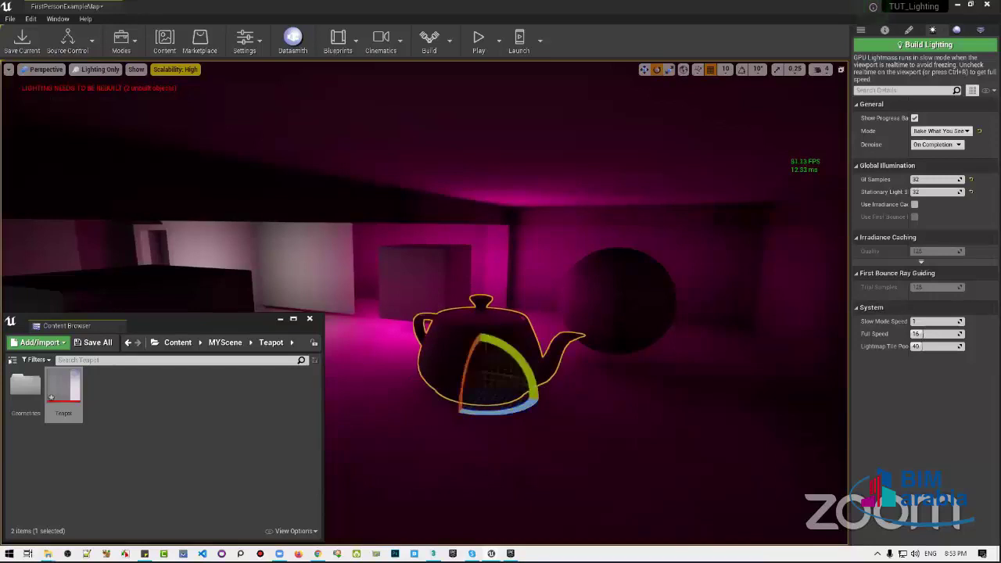
{"action": "right_click_drag", "start_coordinate": [465, 402], "coordinate": [608, 218]}
{"action": "key", "text": "w"}
{"action": "left_click_drag", "start_coordinate": [608, 218], "coordinate": [412, 140]}
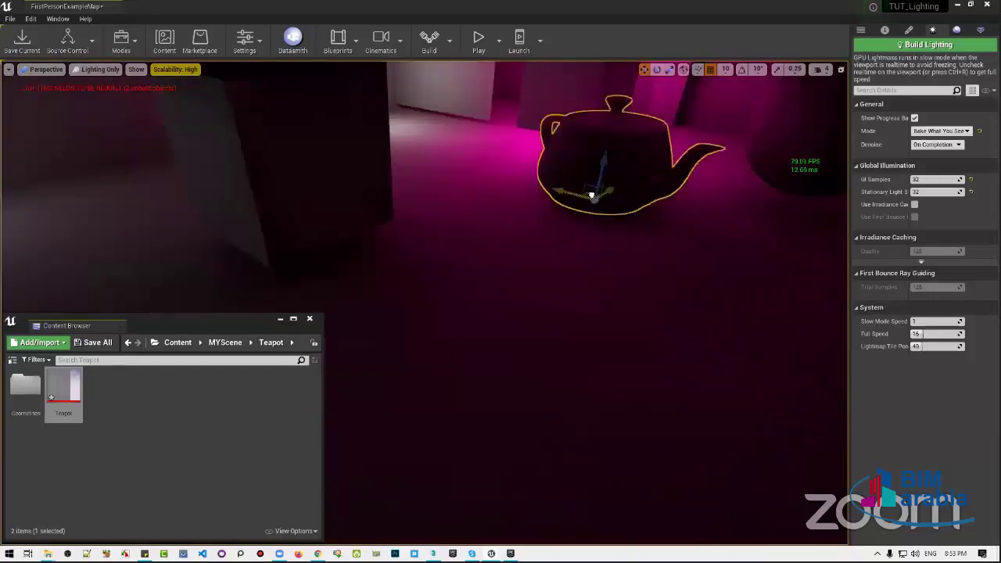
{"action": "mouse_move", "coordinate": [412, 141]}
{"action": "right_mouse_down"}
{"action": "mouse_move", "coordinate": [536, 331]}
{"action": "mouse_move", "coordinate": [490, 399]}
{"action": "mouse_move", "coordinate": [480, 156]}
{"action": "mouse_move", "coordinate": [573, 266]}
{"action": "mouse_move", "coordinate": [556, 282]}
{"action": "right_mouse_up"}
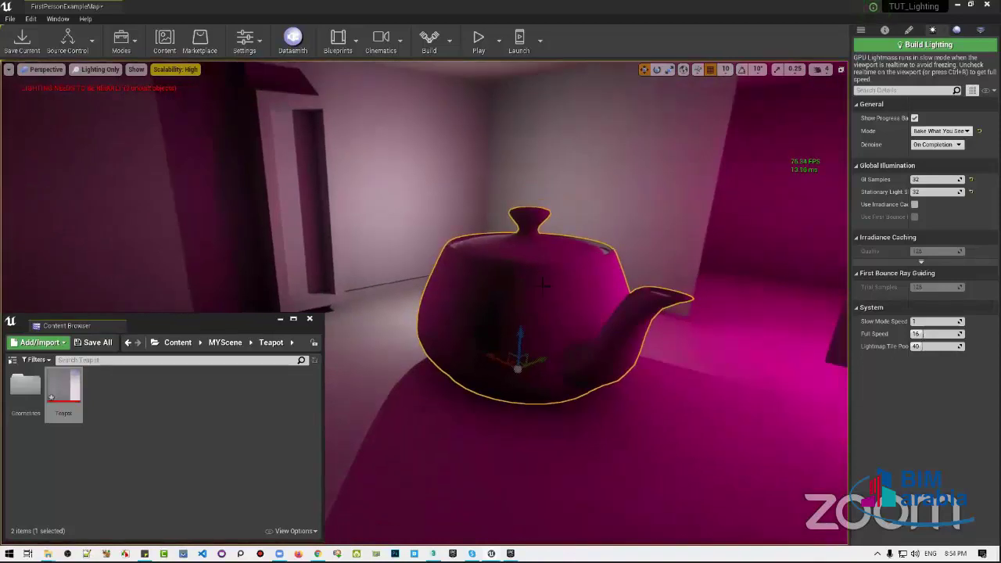
{"action": "left_click", "coordinate": [885, 28]}
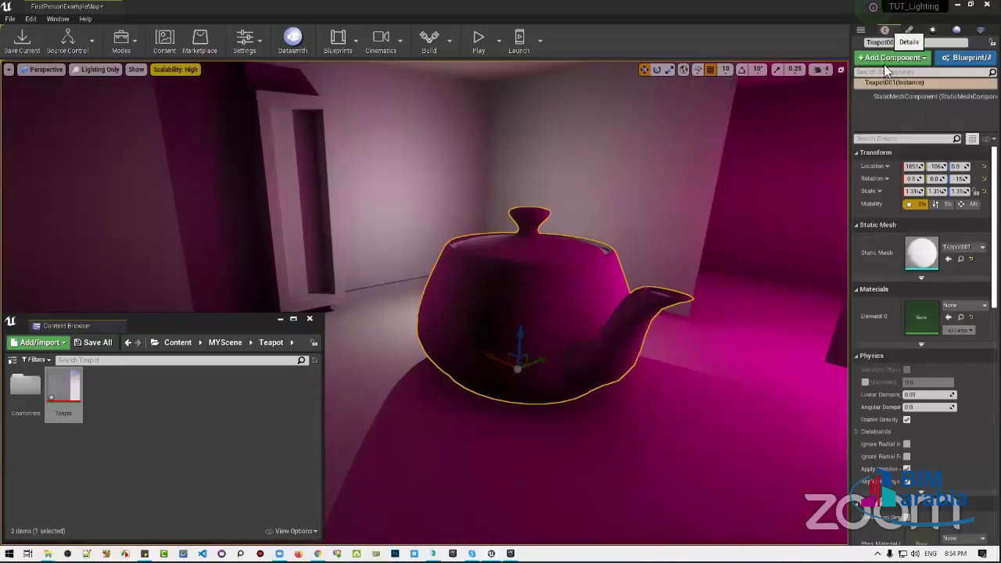
{"action": "double_click", "coordinate": [918, 256]}
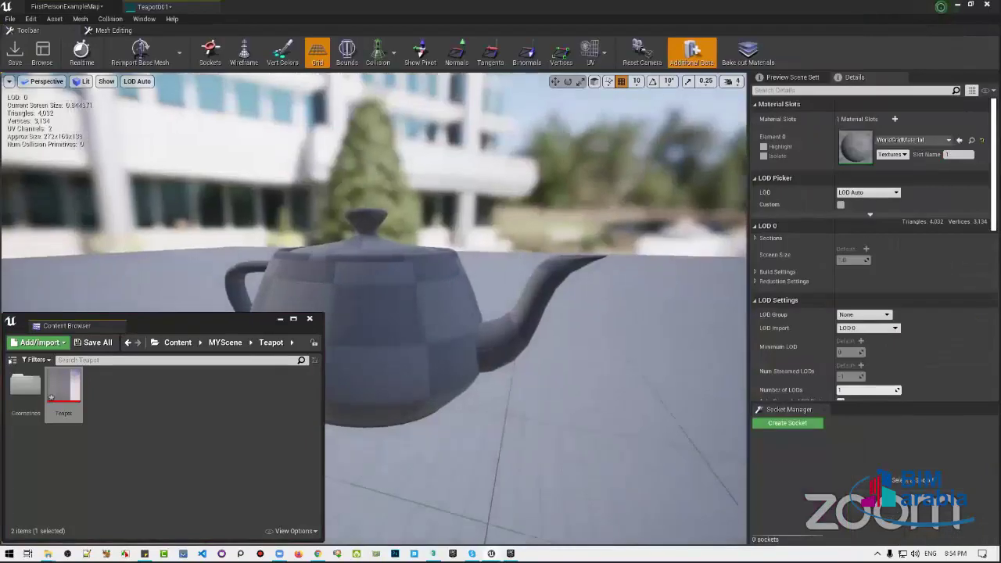
Overlay UV Channel 1 on the Teapot001 preview and close the floating Content Browser
{"action": "scroll", "coordinate": [791, 272], "scroll_direction": "down", "scroll_amount": 3}
{"action": "scroll", "coordinate": [790, 271], "scroll_direction": "down", "scroll_amount": 3}
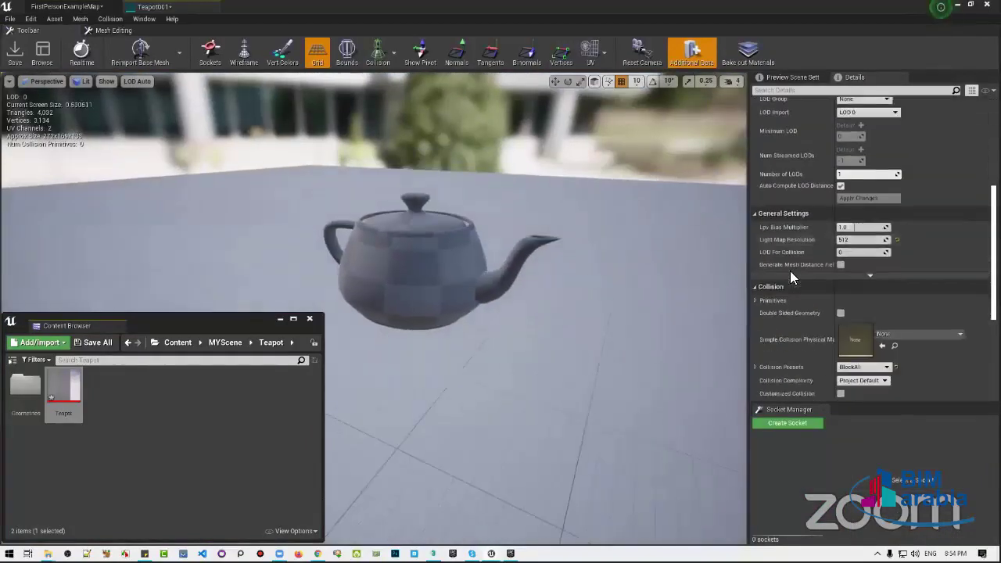
{"action": "scroll", "coordinate": [791, 272], "scroll_direction": "down", "scroll_amount": 1}
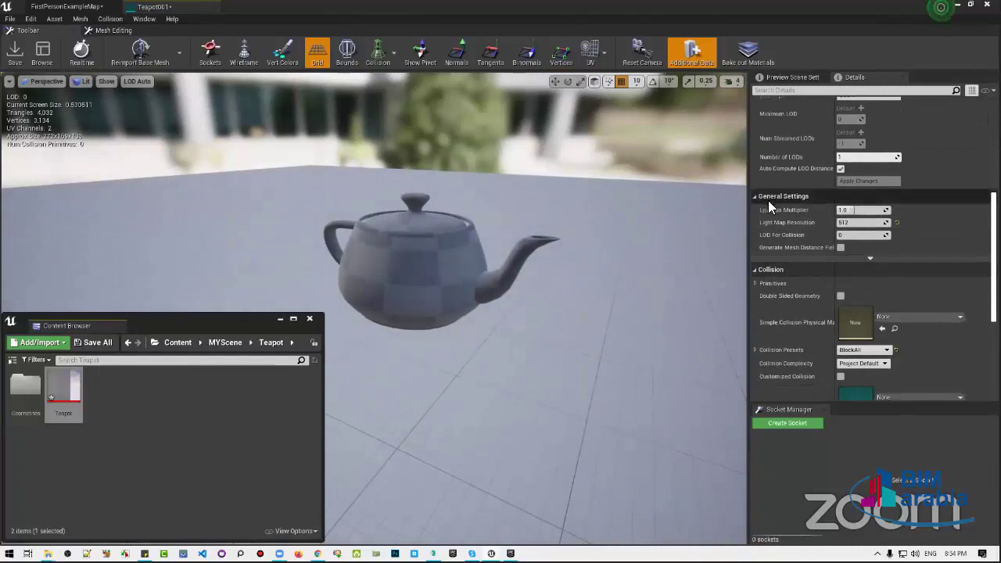
{"action": "left_click", "coordinate": [802, 256]}
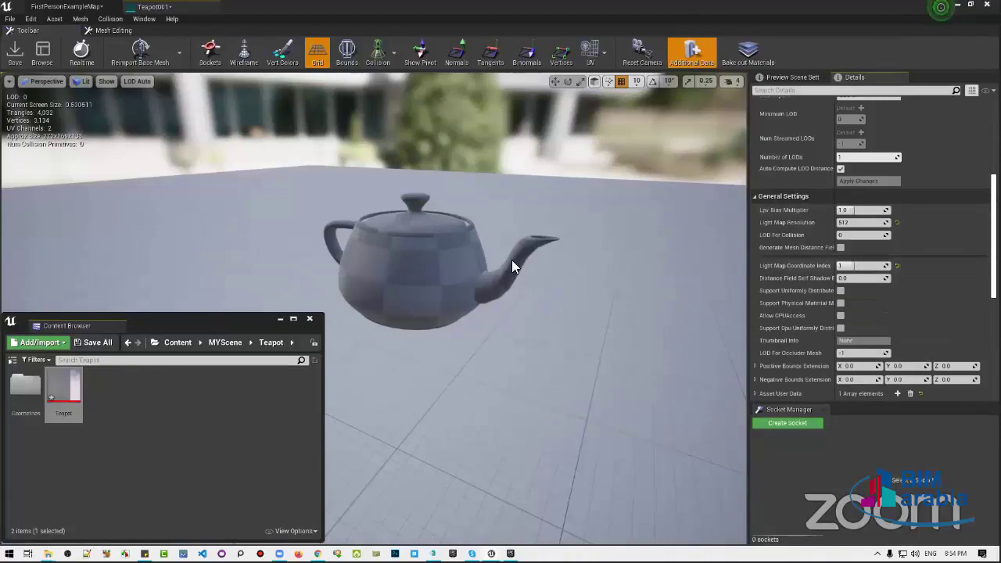
{"action": "left_click_drag", "start_coordinate": [512, 260], "coordinate": [394, 244]}
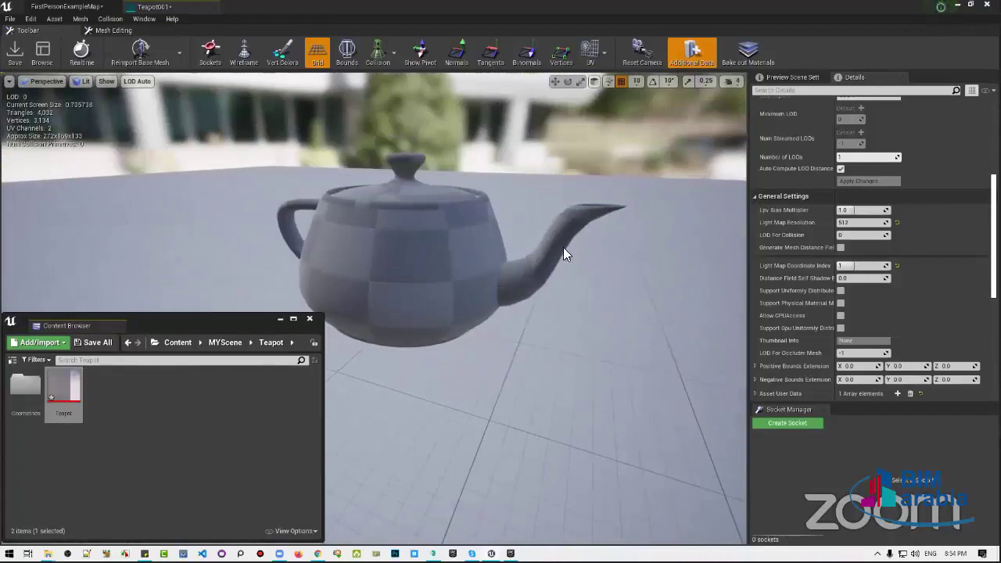
{"action": "left_click", "coordinate": [599, 59]}
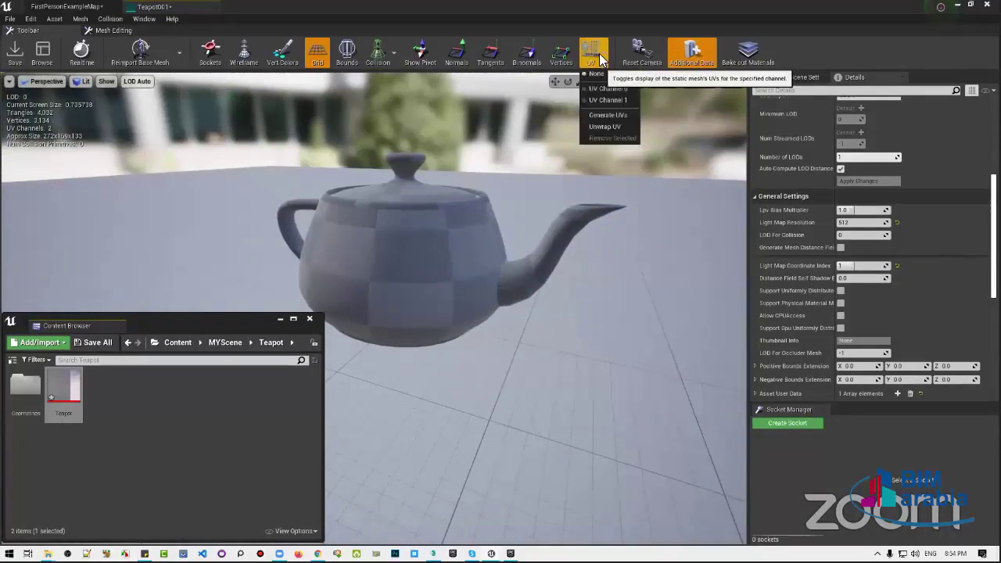
{"action": "left_click", "coordinate": [599, 98]}
{"action": "mouse_move", "coordinate": [569, 221]}
{"action": "left_mouse_down"}
{"action": "mouse_move", "coordinate": [257, 330]}
{"action": "mouse_move", "coordinate": [313, 322]}
{"action": "left_mouse_up"}
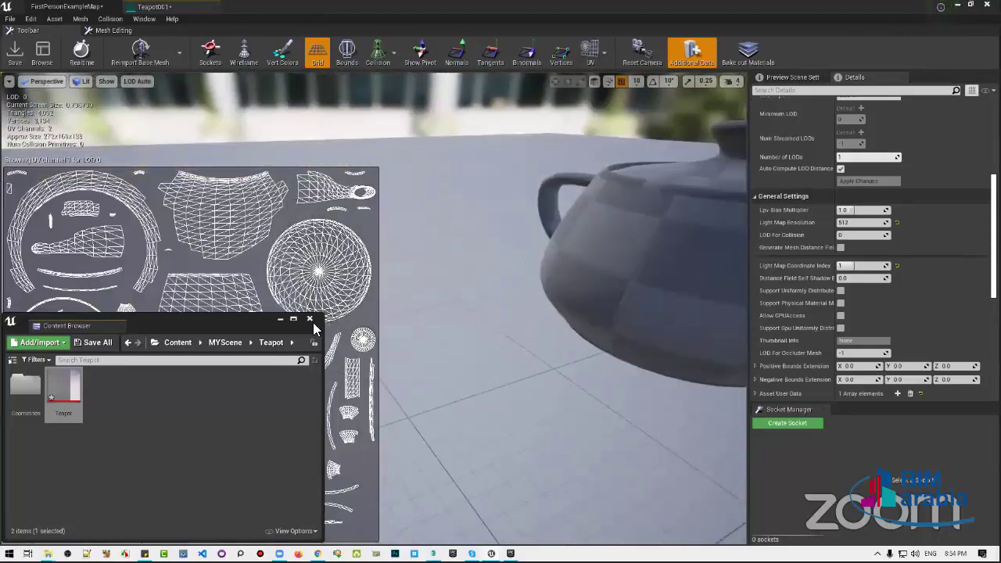
{"action": "left_click", "coordinate": [310, 319]}
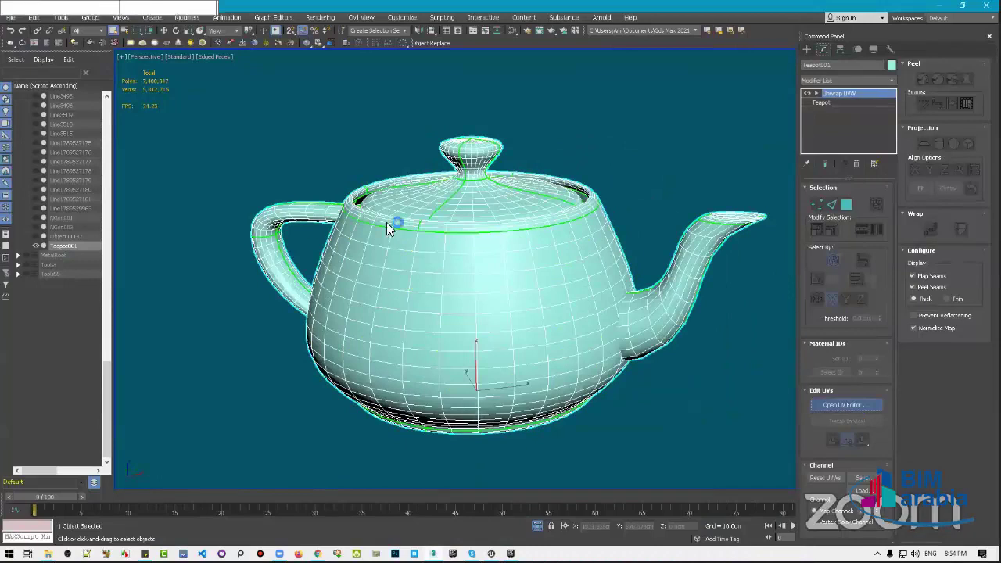
Select all teapot UVs, switch to Polygon mode, and apply Flatten Mapping with default settings
{"action": "key", "text": "ctrl+a"}
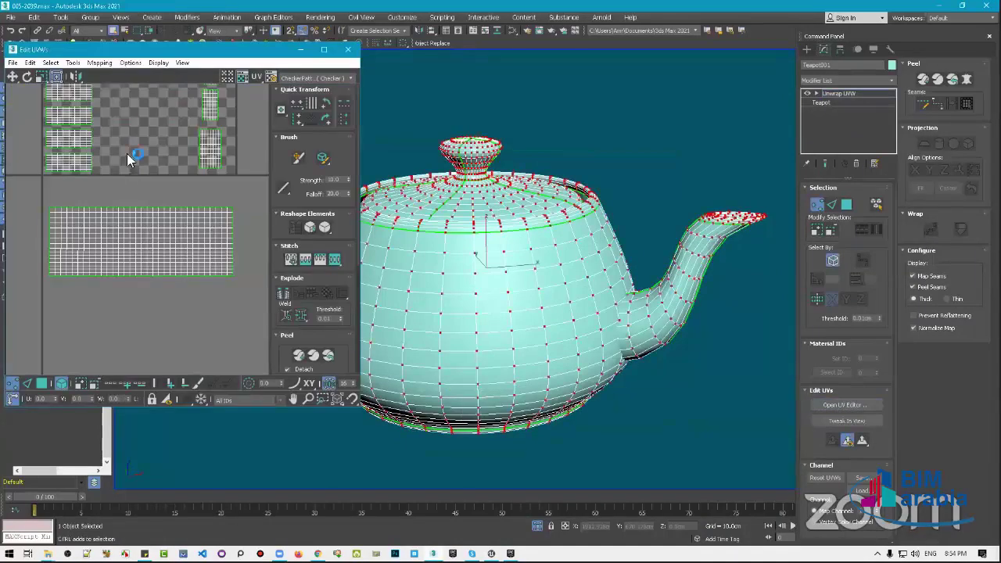
{"action": "left_click", "coordinate": [99, 62]}
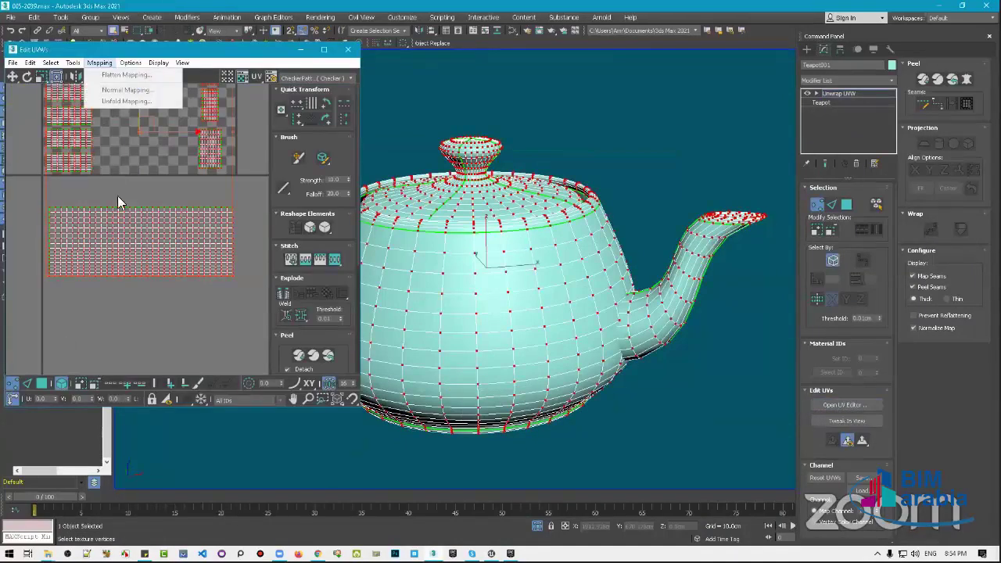
{"action": "left_click", "coordinate": [42, 383]}
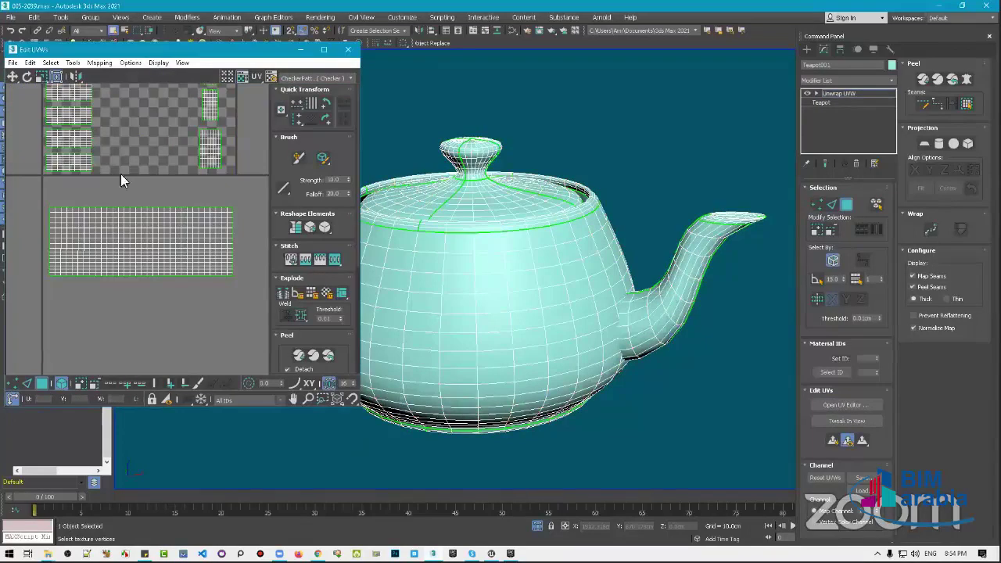
{"action": "left_click", "coordinate": [99, 63]}
{"action": "left_click", "coordinate": [121, 73]}
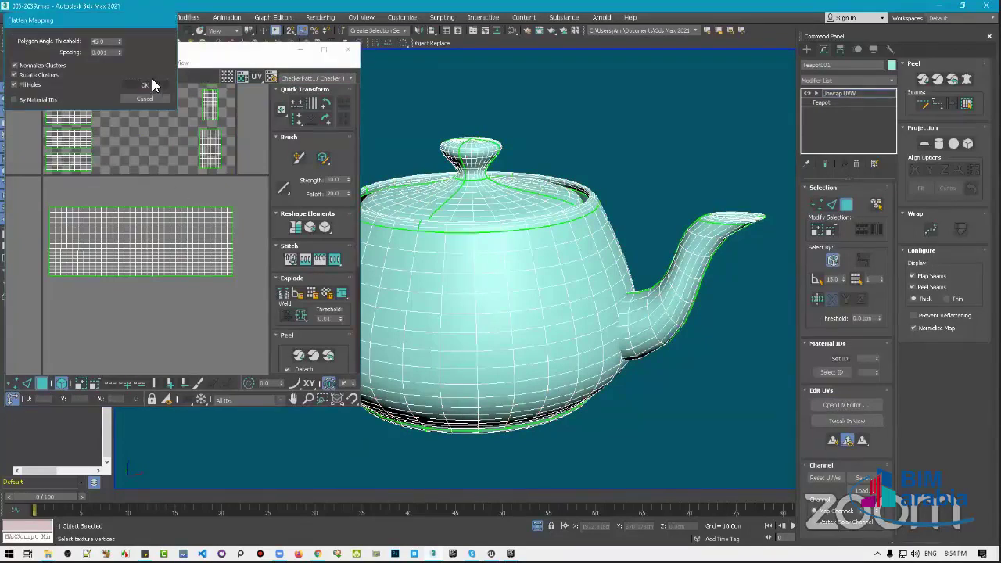
{"action": "left_click", "coordinate": [154, 85]}
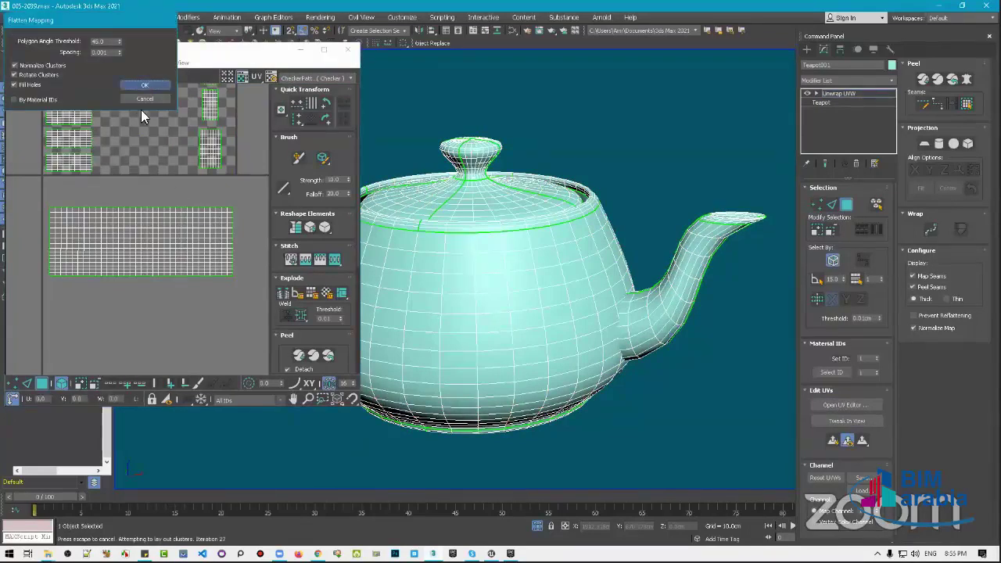
{"action": "middle_click_drag", "start_coordinate": [189, 182], "coordinate": [159, 205]}
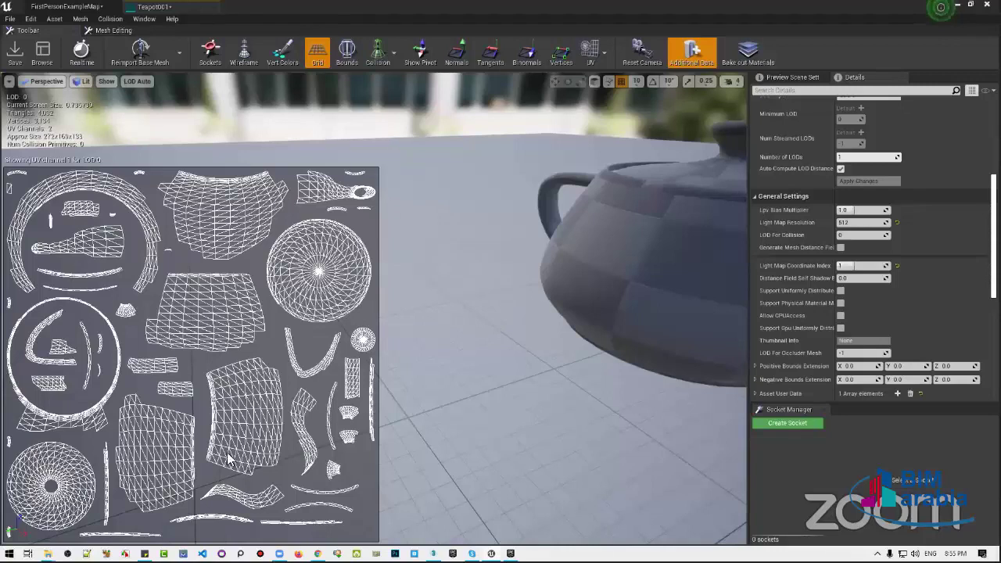
Show UV Channel 0, set Light Map Coordinate Index to 0, save Teapot001, and return to FirstPersonExampleMap
{"action": "left_click", "coordinate": [591, 51]}
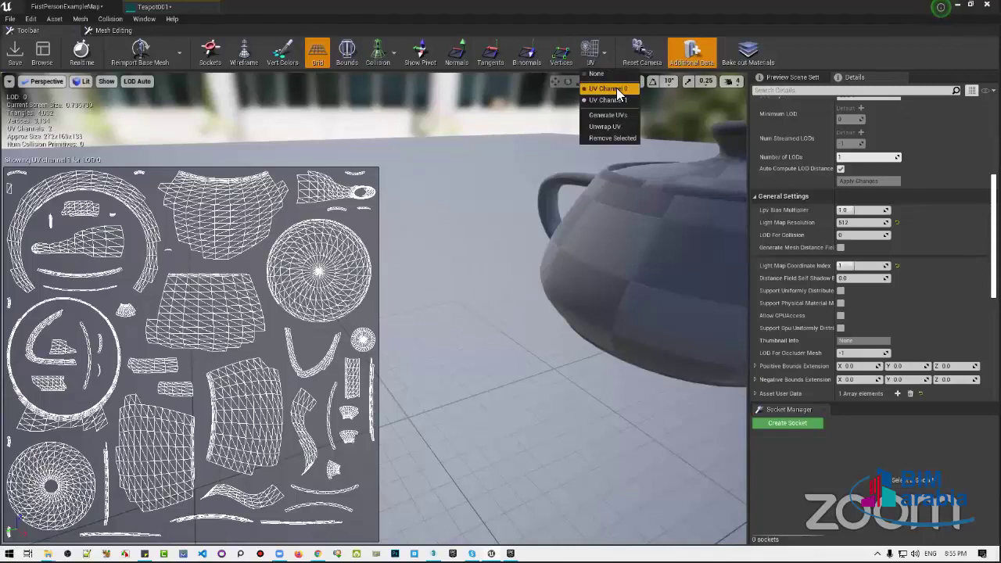
{"action": "left_click", "coordinate": [607, 89]}
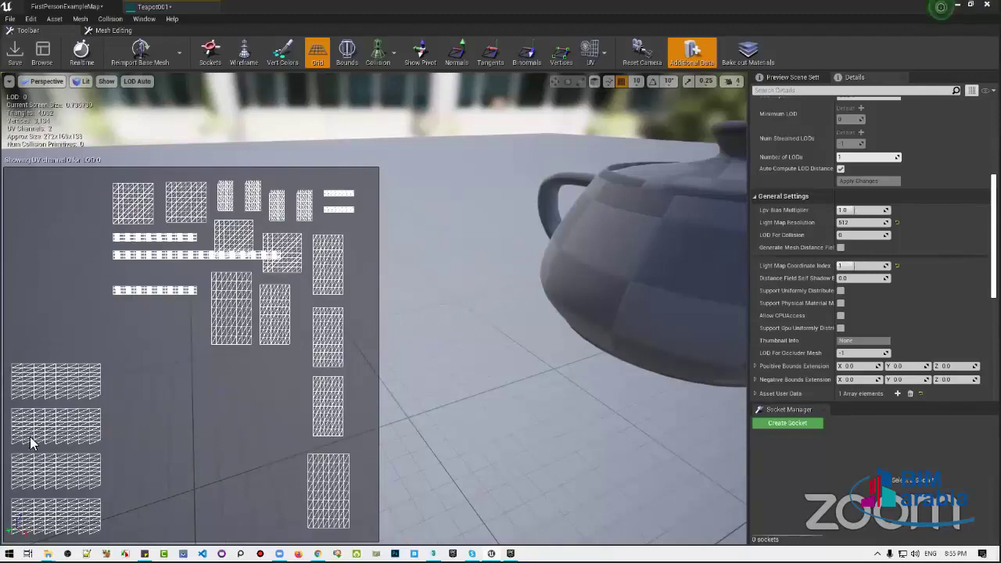
{"action": "left_click", "coordinate": [857, 266]}
{"action": "type", "text": "0"}
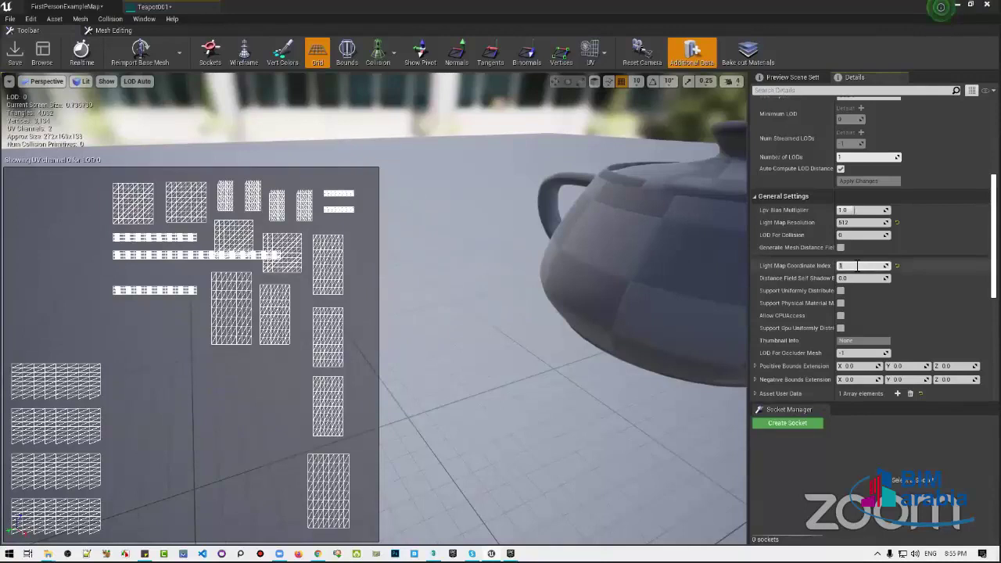
{"action": "left_click", "coordinate": [14, 53]}
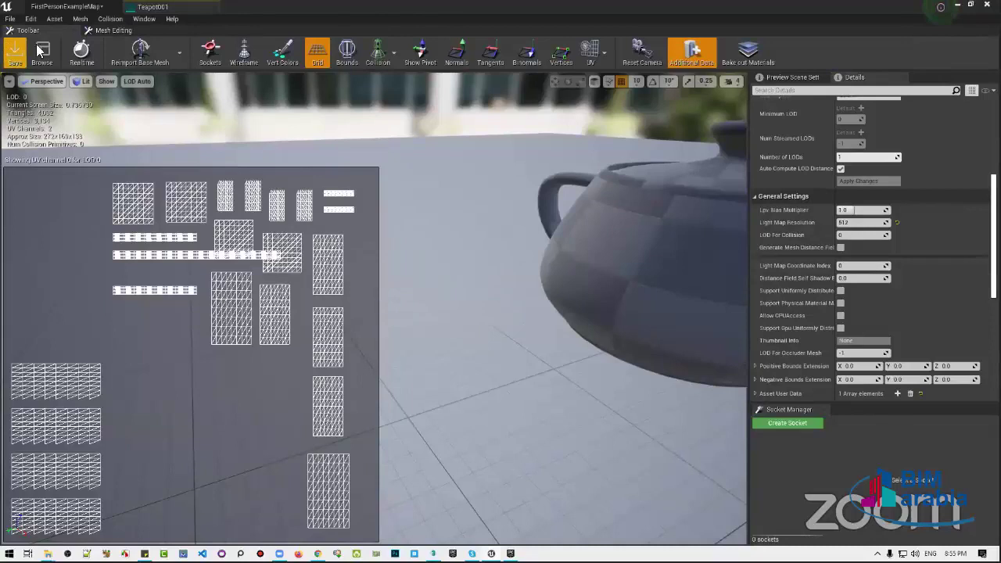
{"action": "left_click", "coordinate": [67, 6]}
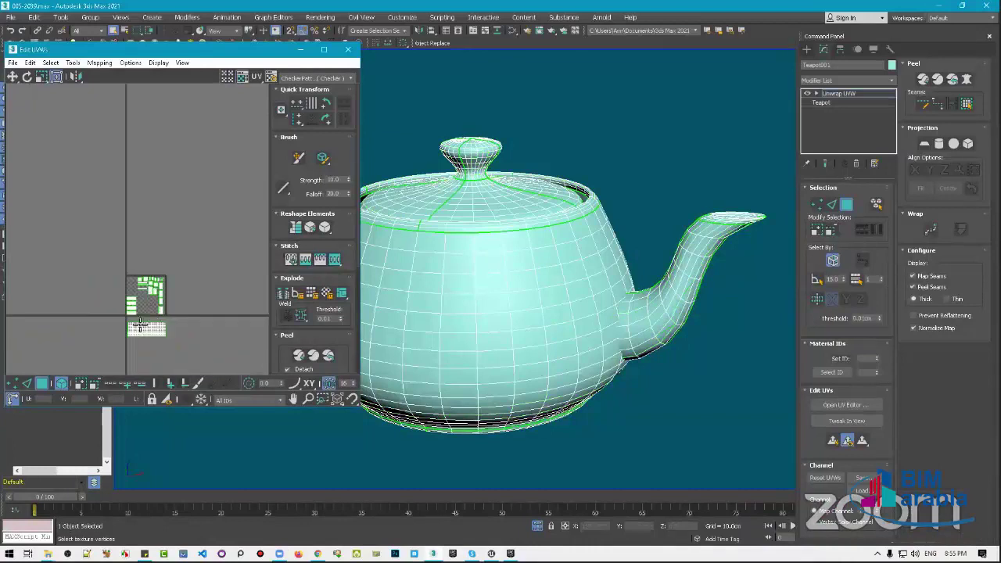
Close the UV editor and switch the teapot's unwrap to a different map channel
{"action": "scroll", "coordinate": [159, 325], "scroll_direction": "up", "scroll_amount": 5}
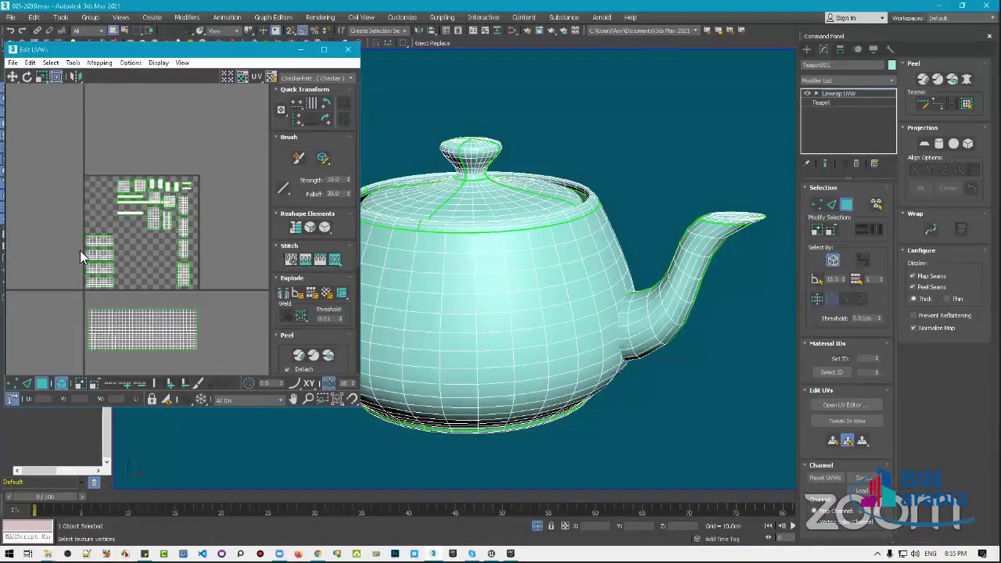
{"action": "scroll", "coordinate": [272, 217], "scroll_direction": "down", "scroll_amount": 5}
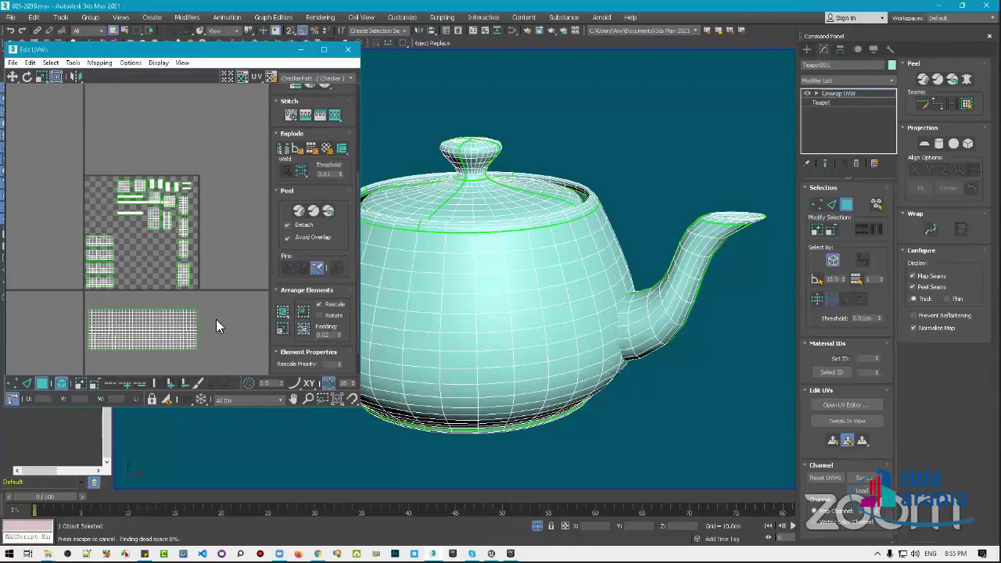
{"action": "left_click", "coordinate": [870, 95]}
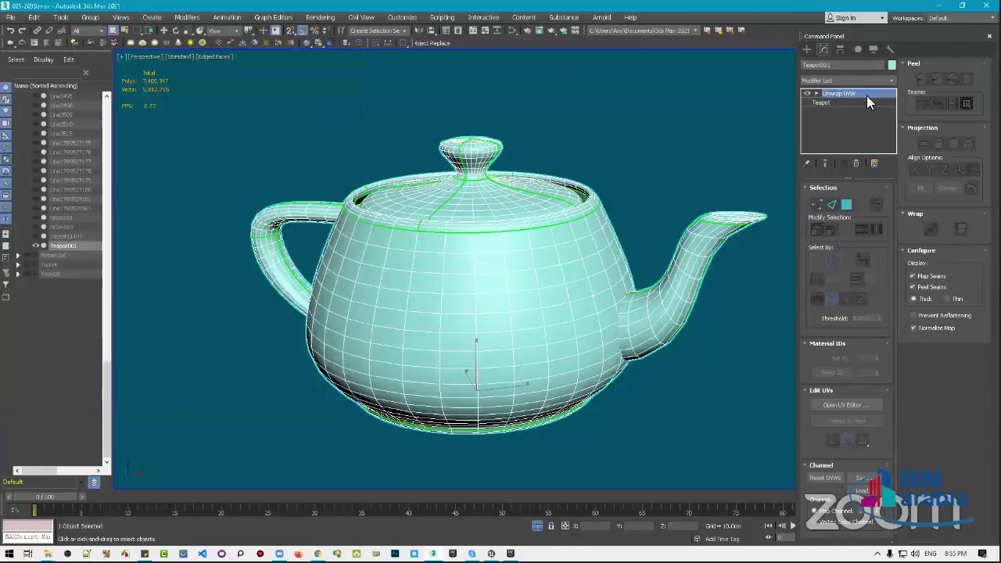
{"action": "left_click", "coordinate": [813, 512]}
{"action": "key", "text": "Return"}
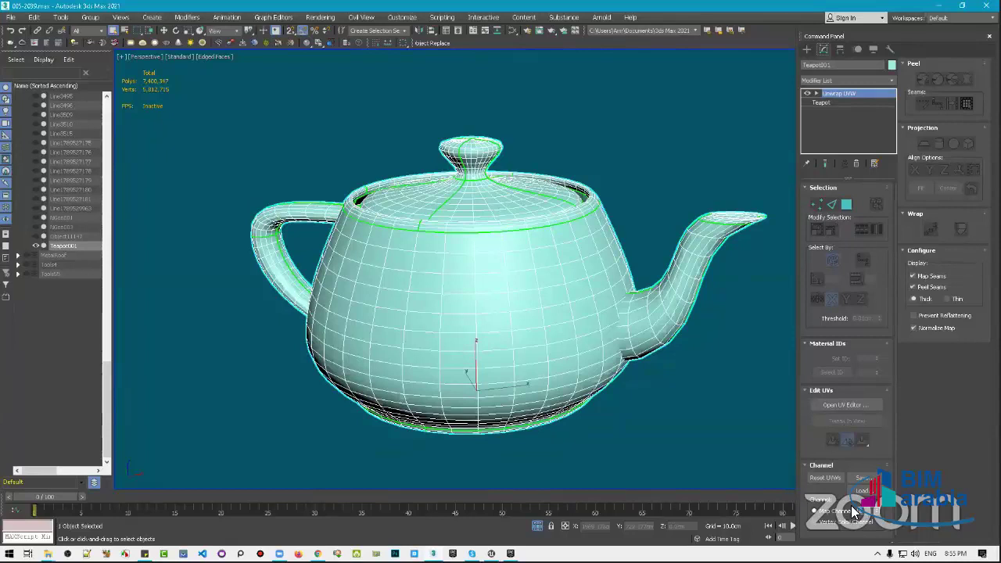
Export the selected teapot, overwriting Teapot.udatasmith with the default Datasmith export options
{"action": "left_click", "coordinate": [11, 23]}
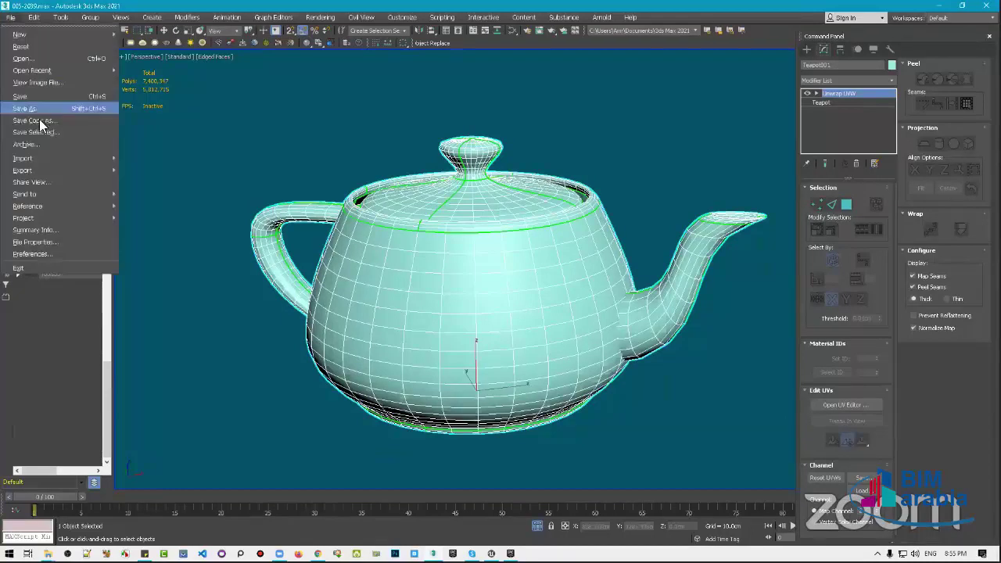
{"action": "mouse_move", "coordinate": [80, 171]}
{"action": "left_click", "coordinate": [160, 183]}
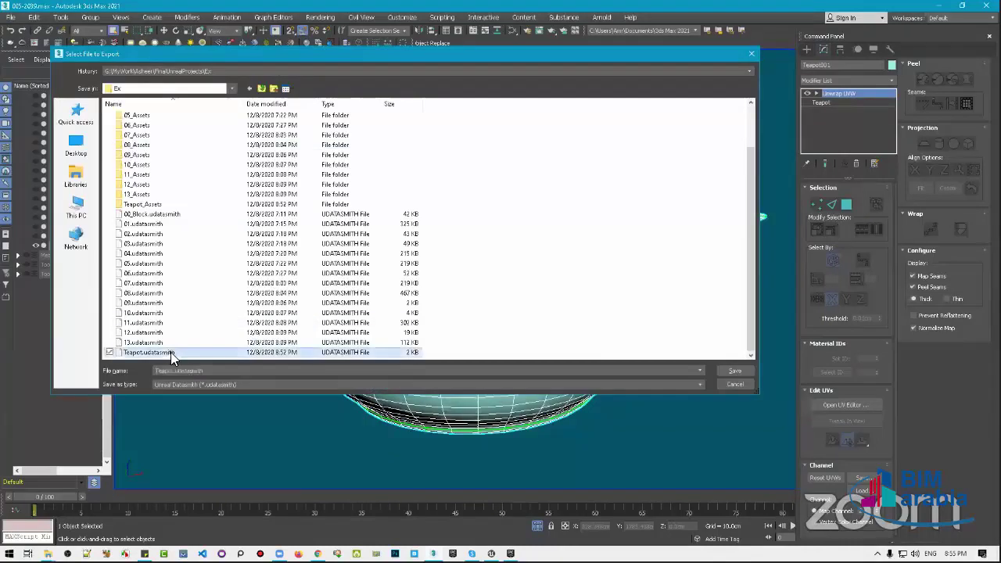
{"action": "double_click", "coordinate": [171, 353]}
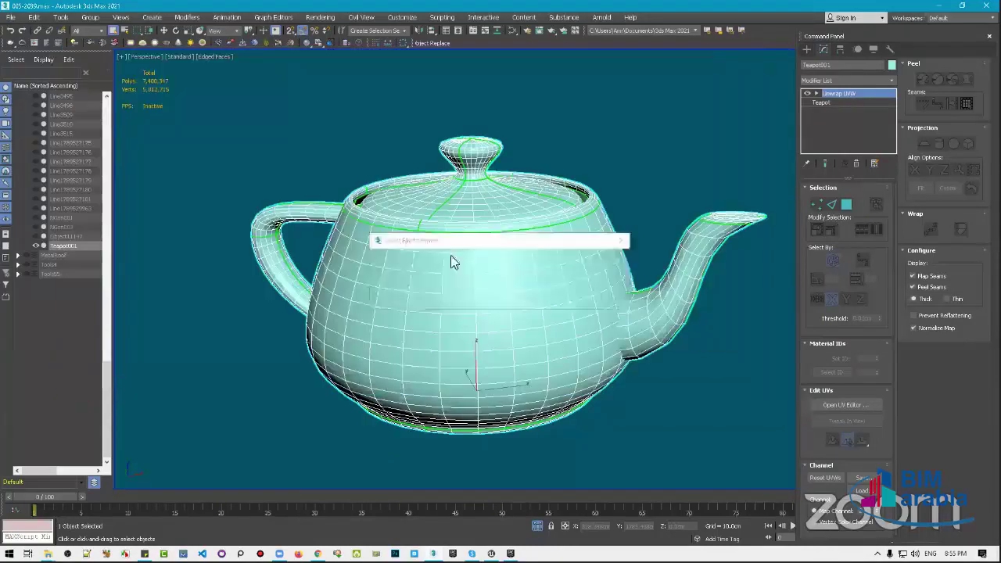
{"action": "left_click", "coordinate": [552, 292]}
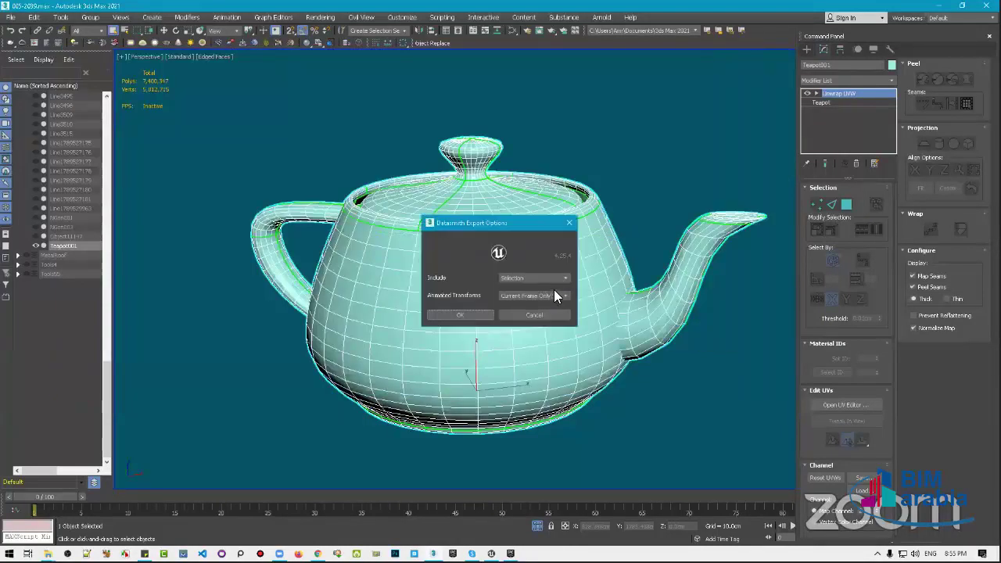
{"action": "left_click", "coordinate": [494, 312]}
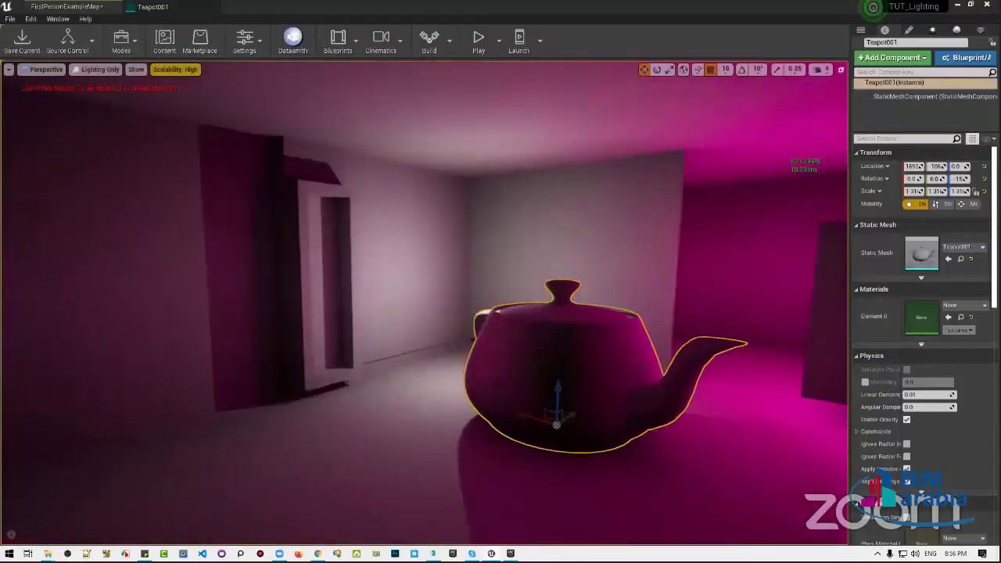
Locate Teapot001 in the Content Browser from the level and reimport it from its source file
{"action": "right_click_drag", "start_coordinate": [548, 329], "coordinate": [548, 328]}
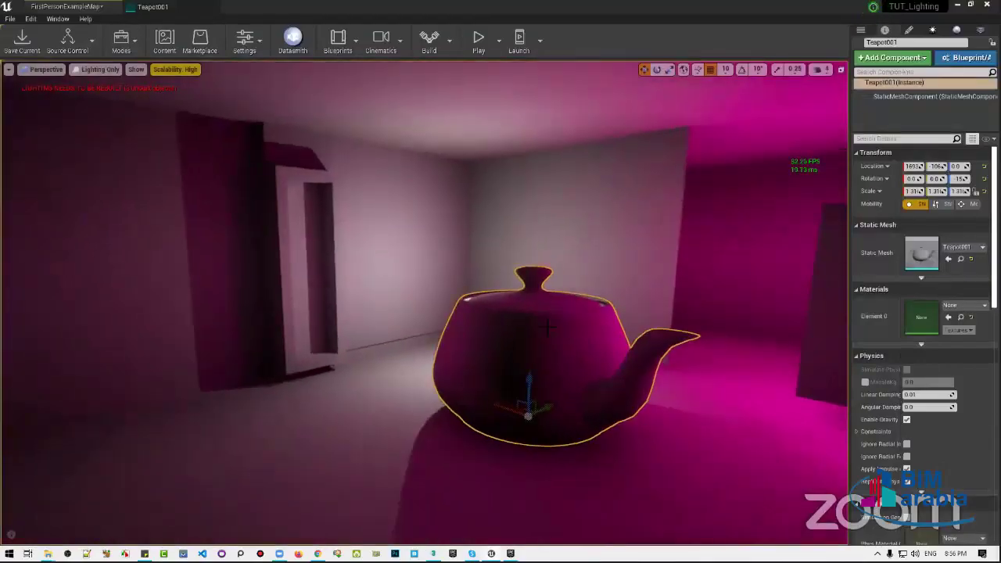
{"action": "right_click", "coordinate": [543, 153]}
{"action": "left_click", "coordinate": [602, 163]}
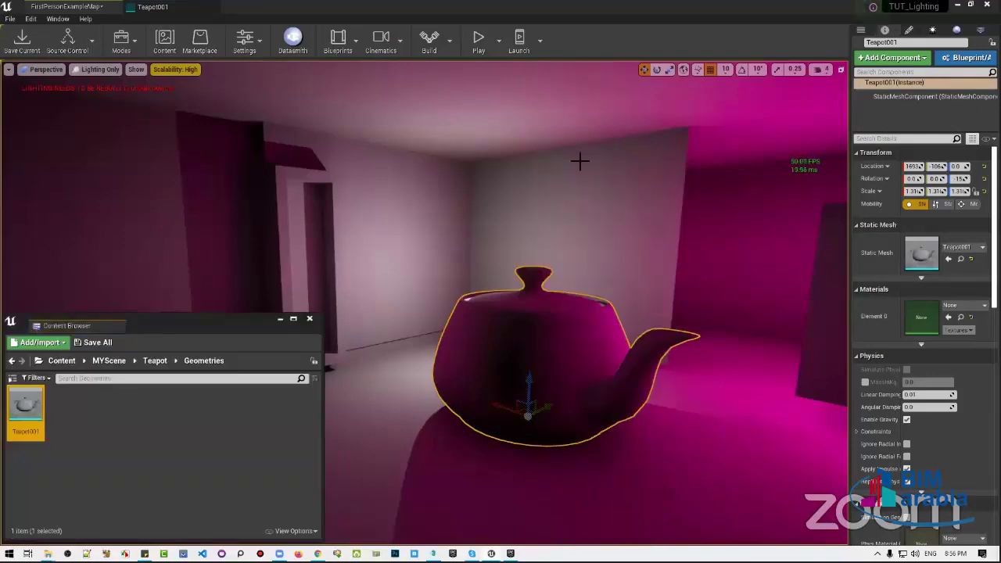
{"action": "mouse_move", "coordinate": [149, 319]}
{"action": "left_mouse_down"}
{"action": "mouse_move", "coordinate": [213, 265]}
{"action": "mouse_move", "coordinate": [275, 259]}
{"action": "left_mouse_up"}
{"action": "left_click", "coordinate": [77, 313]}
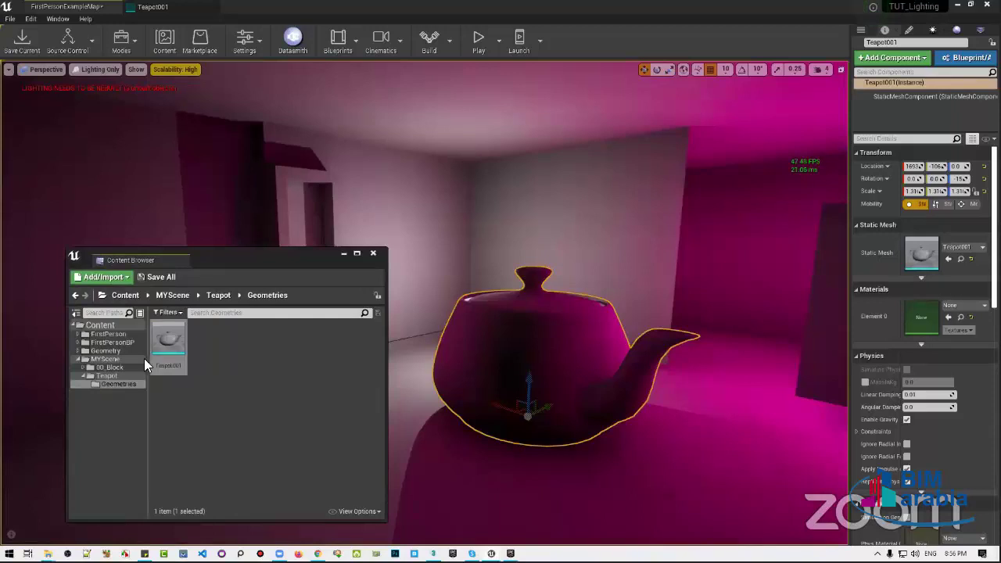
{"action": "right_click", "coordinate": [173, 335]}
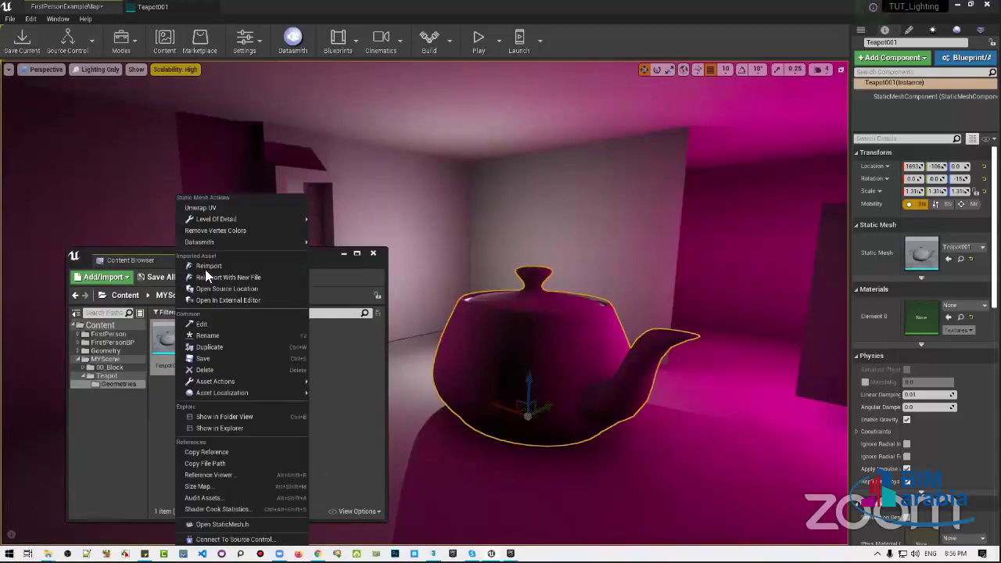
{"action": "left_click", "coordinate": [211, 266]}
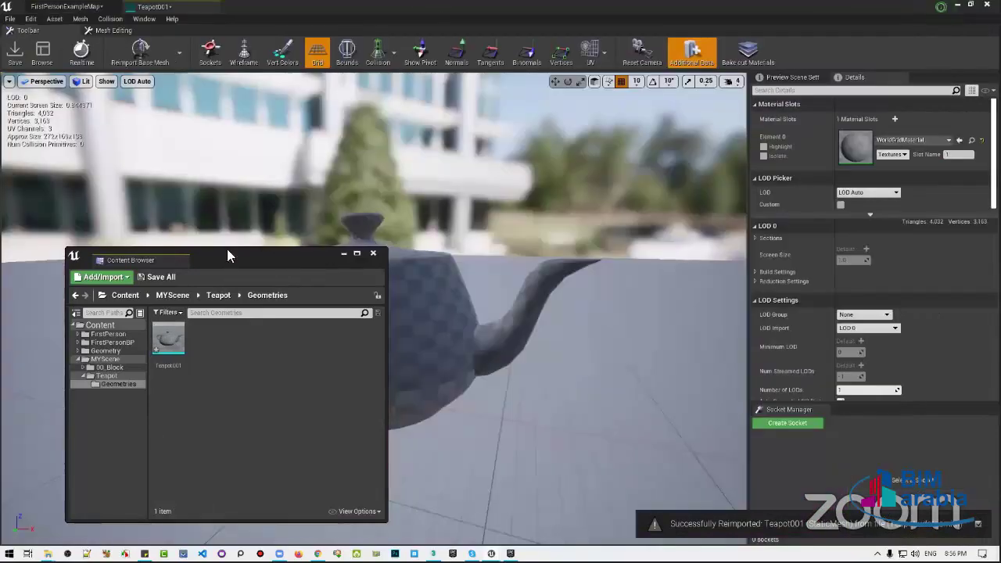
{"action": "left_click", "coordinate": [458, 288]}
{"action": "left_click_drag", "start_coordinate": [458, 282], "coordinate": [598, 221]}
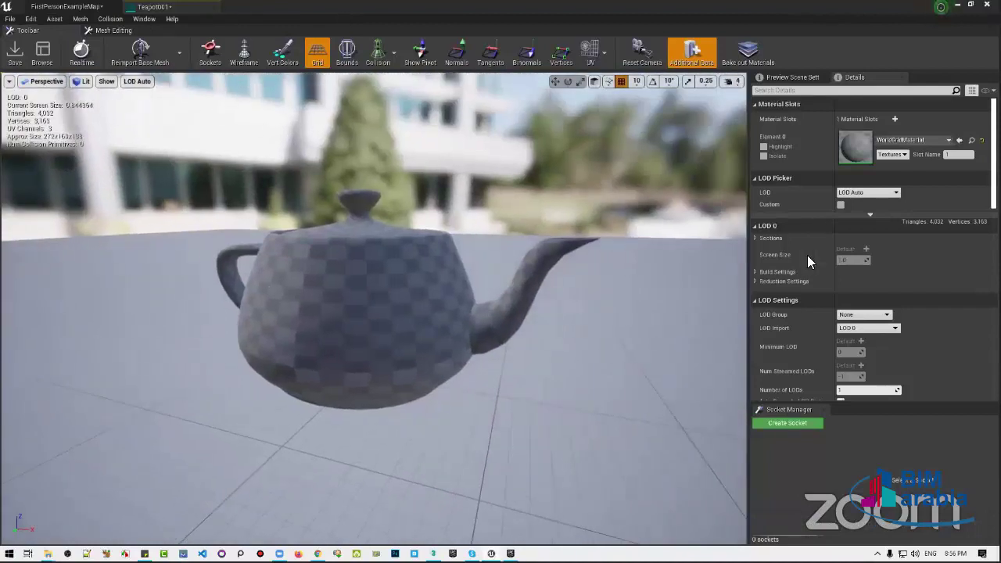
{"action": "left_click", "coordinate": [592, 52]}
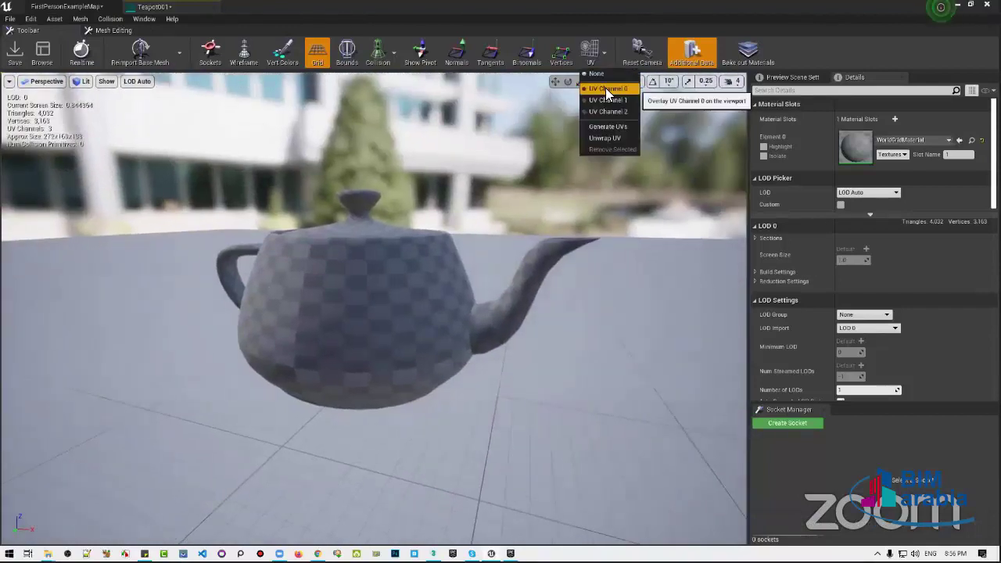
{"action": "left_click", "coordinate": [607, 90]}
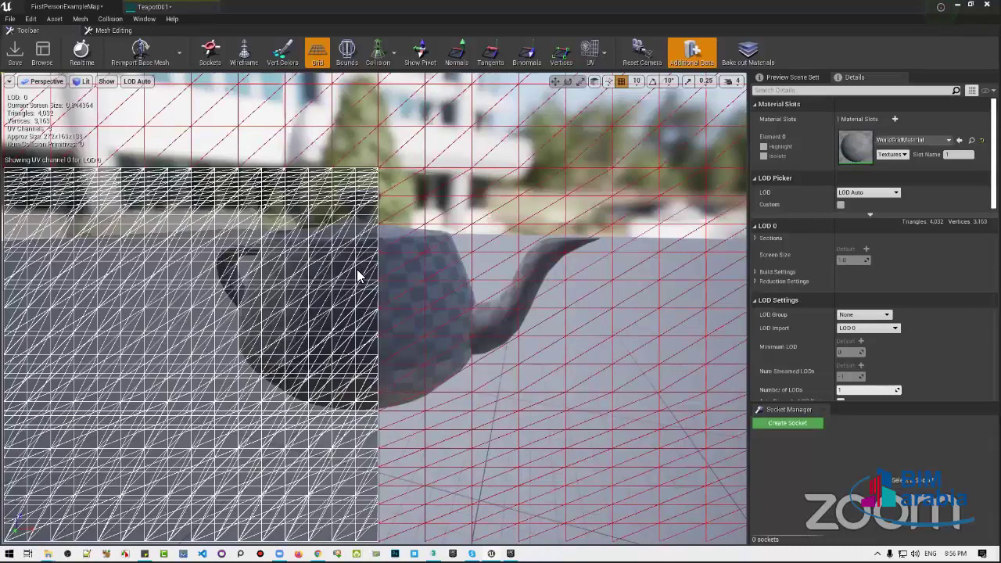
{"action": "left_click", "coordinate": [629, 51]}
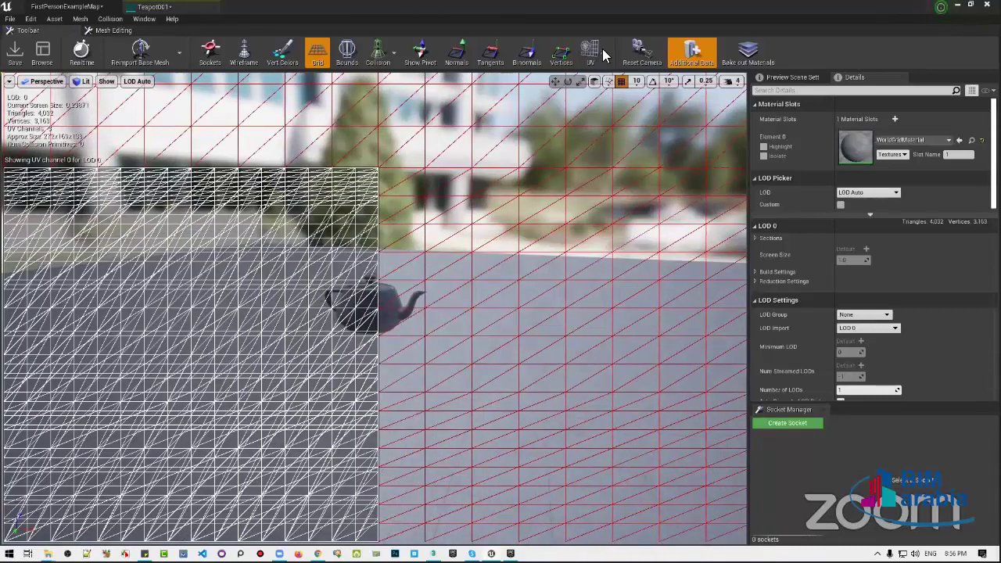
{"action": "left_click", "coordinate": [602, 49]}
{"action": "left_click", "coordinate": [605, 97]}
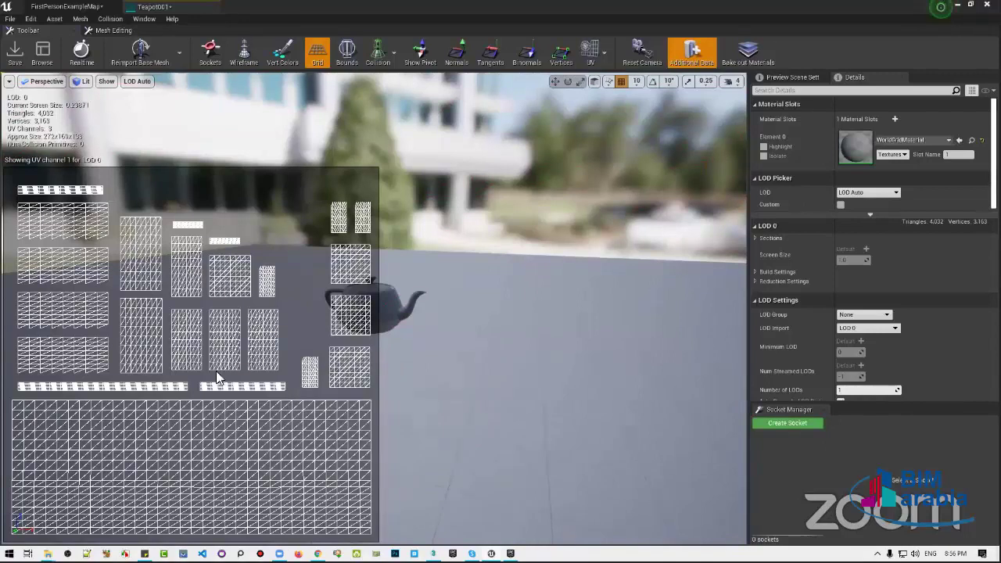
{"action": "left_click", "coordinate": [594, 52]}
{"action": "left_click", "coordinate": [606, 112]}
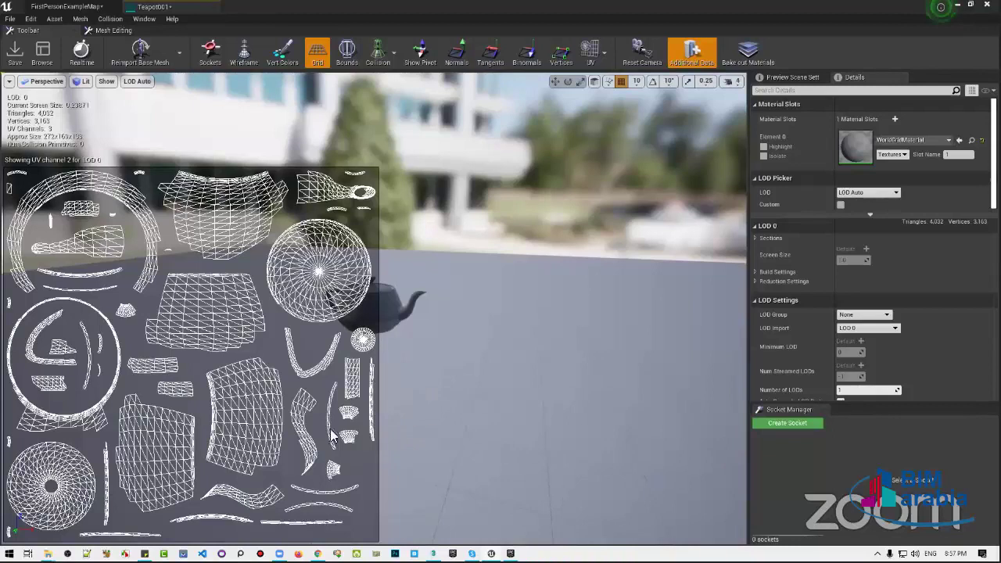
{"action": "left_click", "coordinate": [591, 53]}
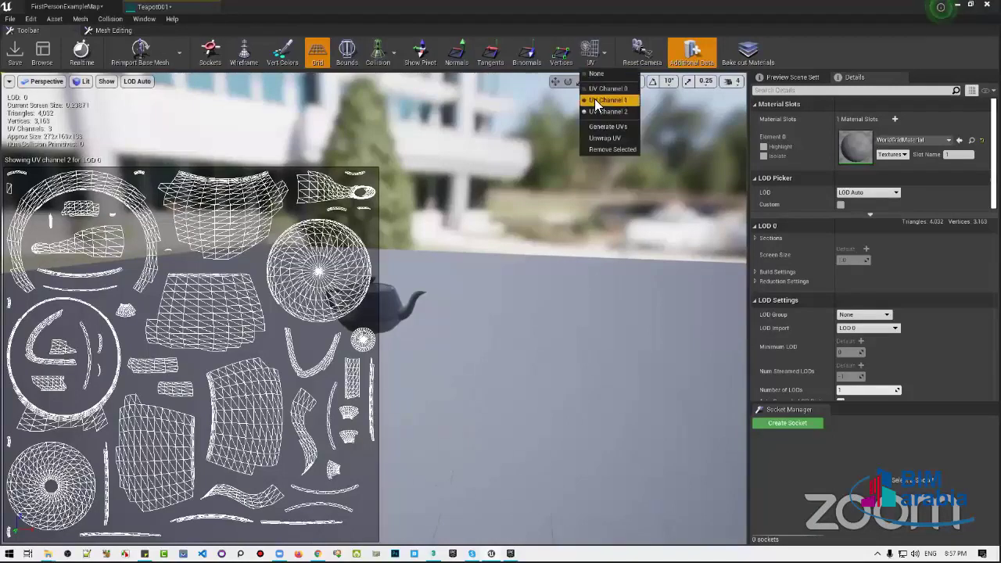
{"action": "left_click", "coordinate": [596, 100]}
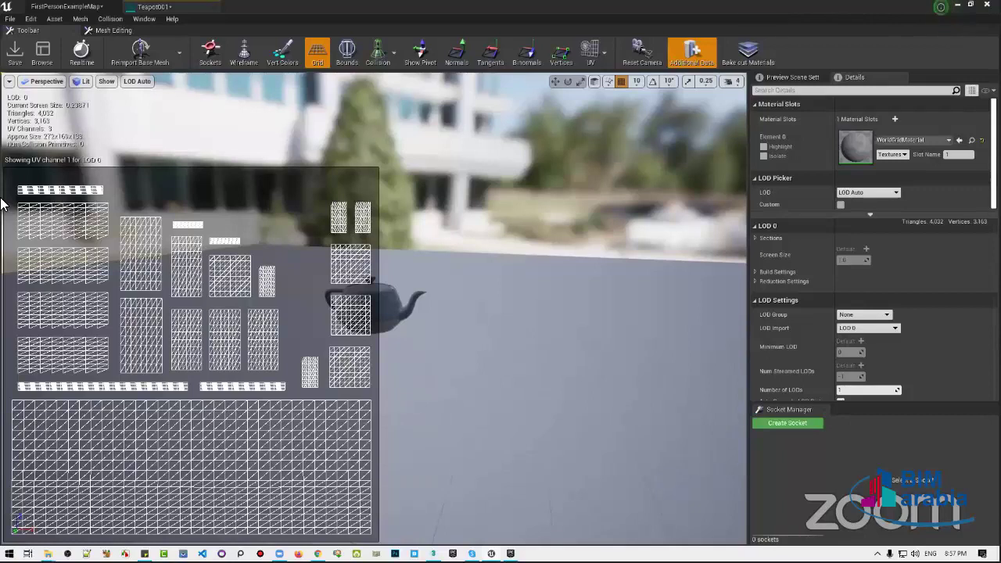
Open the shared Unreal screenshots in Telegram full-screen and flip between photos 15 and 16
{"action": "left_click", "coordinate": [877, 554]}
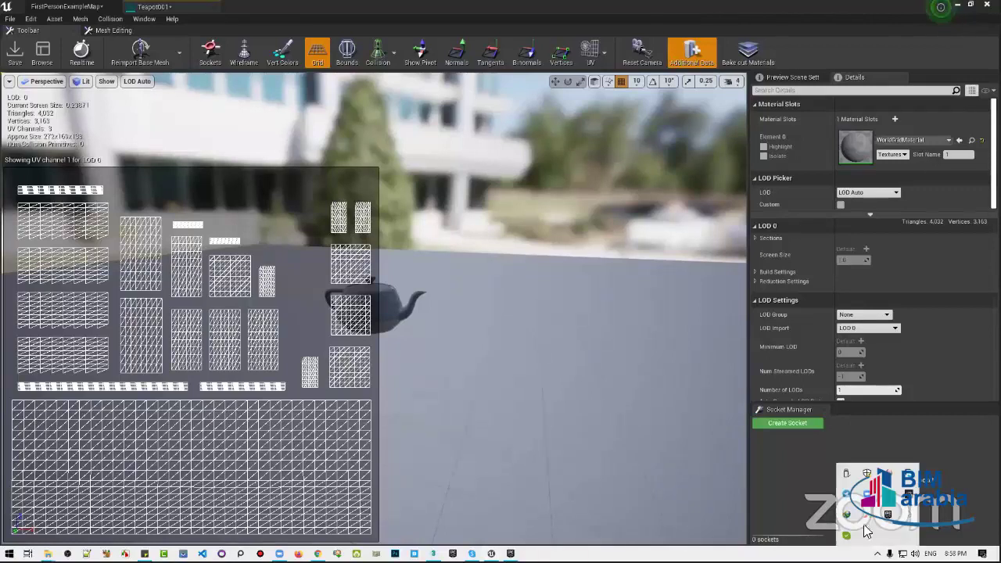
{"action": "left_click", "coordinate": [866, 533]}
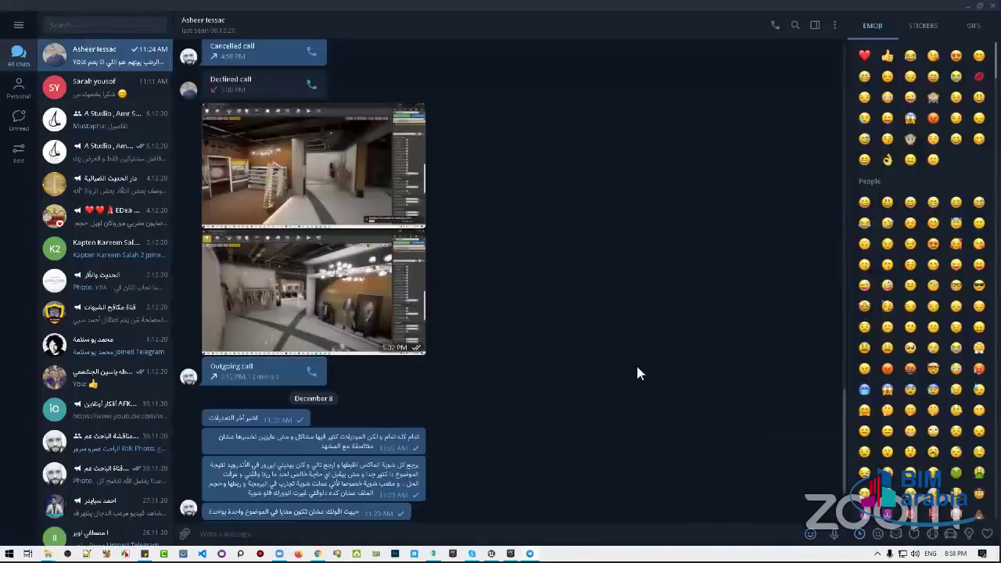
{"action": "left_click", "coordinate": [532, 312]}
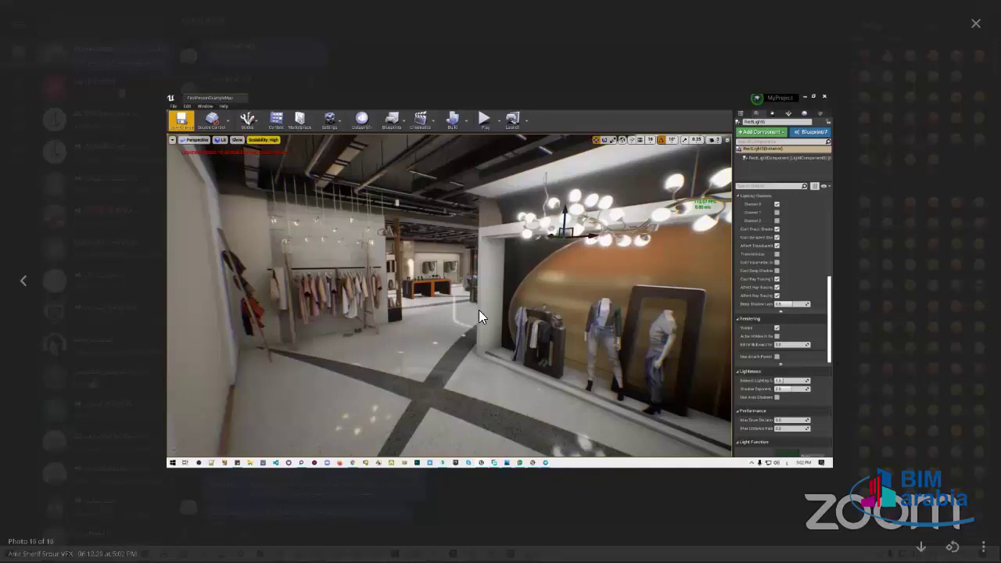
{"action": "key", "text": "Left"}
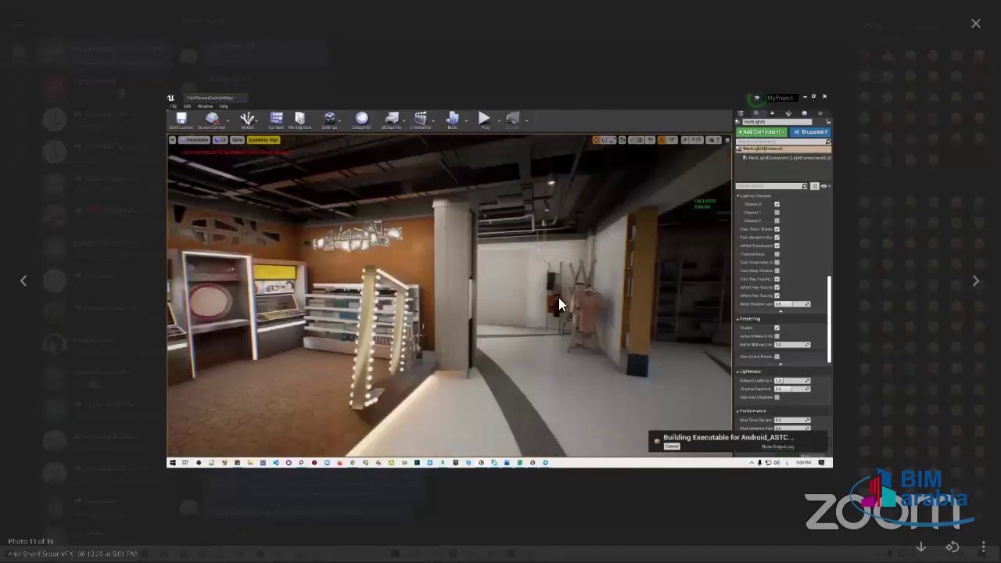
{"action": "key", "text": "Right"}
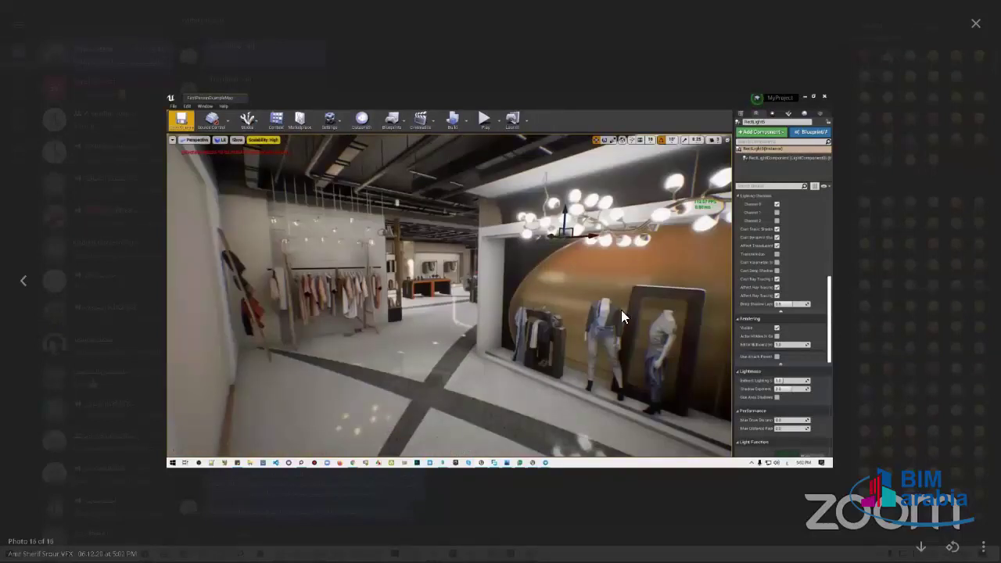
{"action": "key", "text": "Left"}
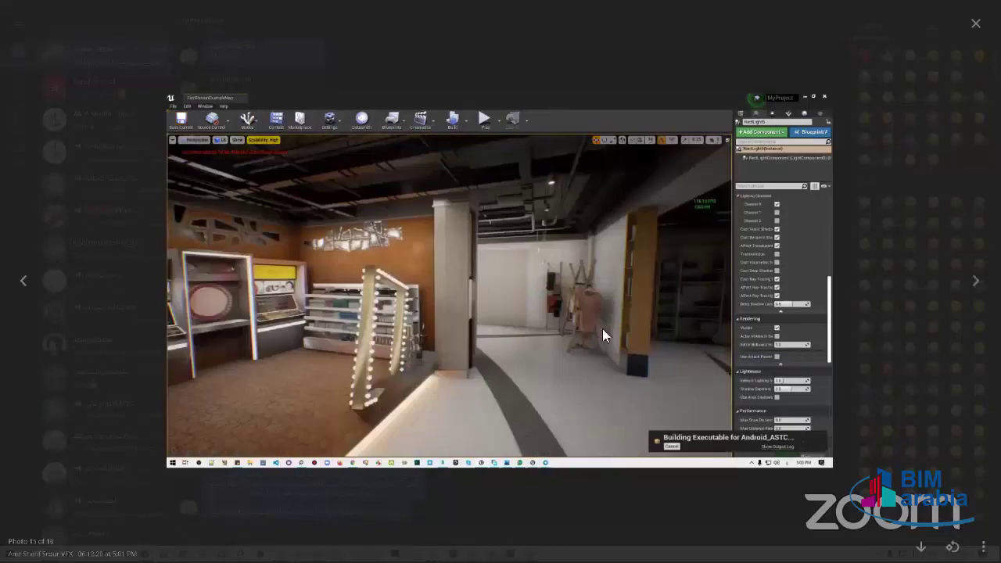
Close the Telegram viewer and fly around the teapot, dark box and magenta box in the level
{"action": "left_click", "coordinate": [950, 30]}
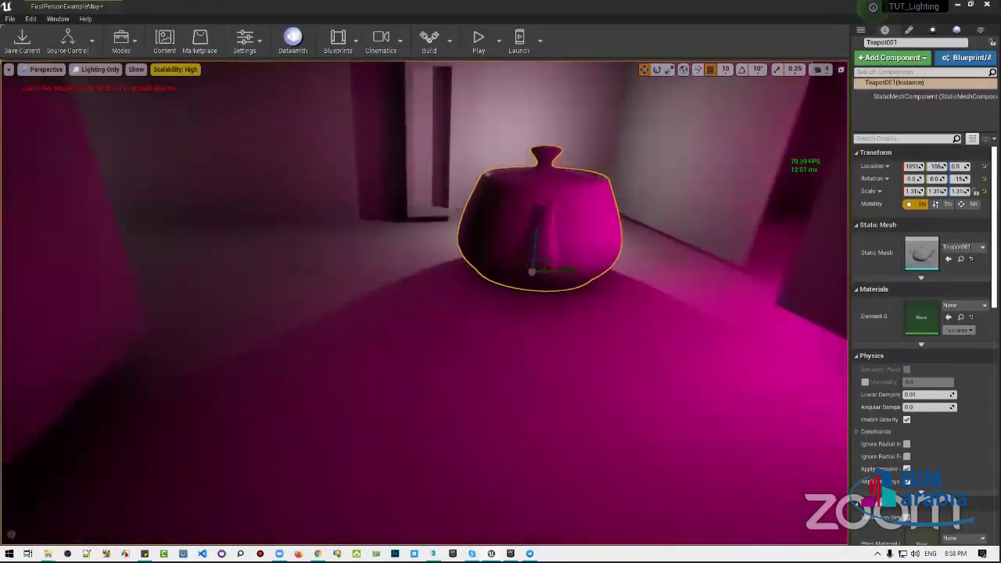
{"action": "left_click_drag", "start_coordinate": [491, 300], "coordinate": [491, 300], "text": "alt"}
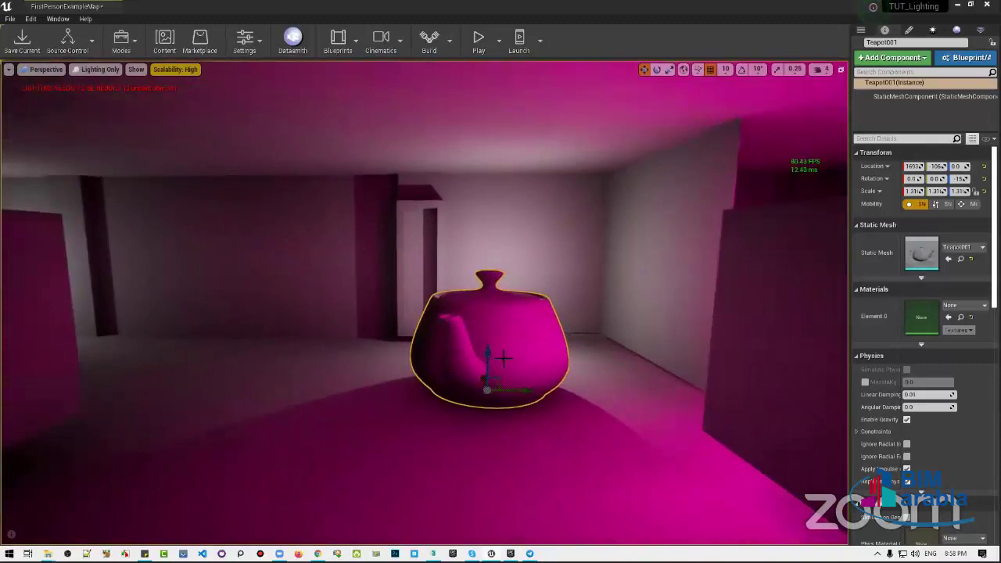
{"action": "right_click_drag", "start_coordinate": [503, 357], "coordinate": [469, 357]}
{"action": "left_click_drag", "start_coordinate": [648, 311], "coordinate": [648, 310], "text": "alt"}
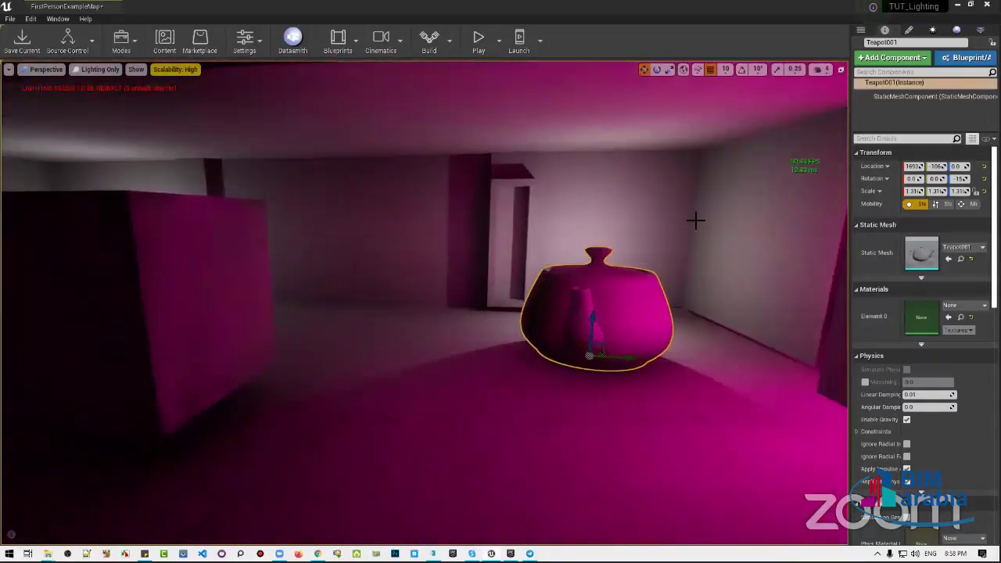
{"action": "right_click_drag", "start_coordinate": [661, 235], "coordinate": [547, 235]}
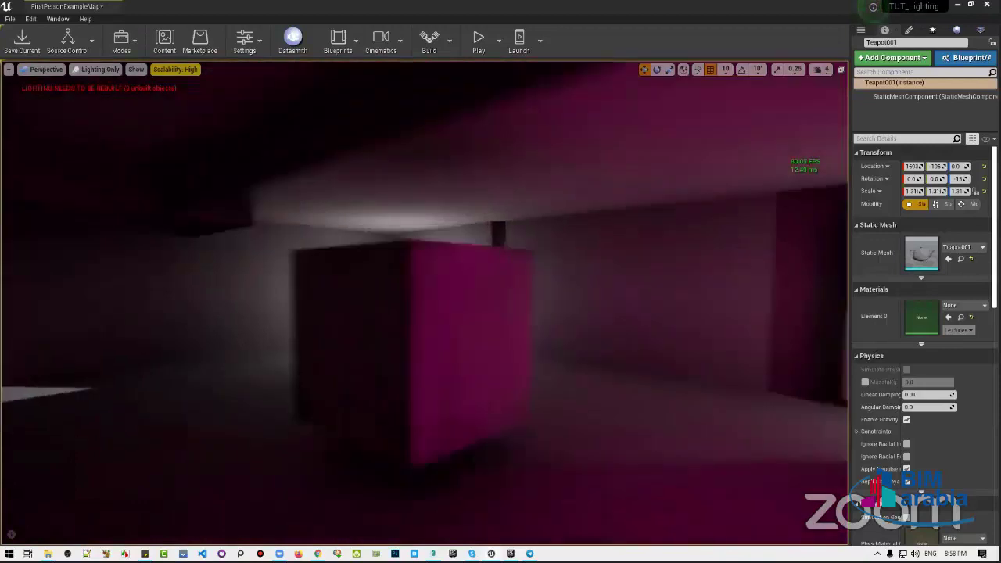
{"action": "right_click_drag", "start_coordinate": [414, 196], "coordinate": [297, 195]}
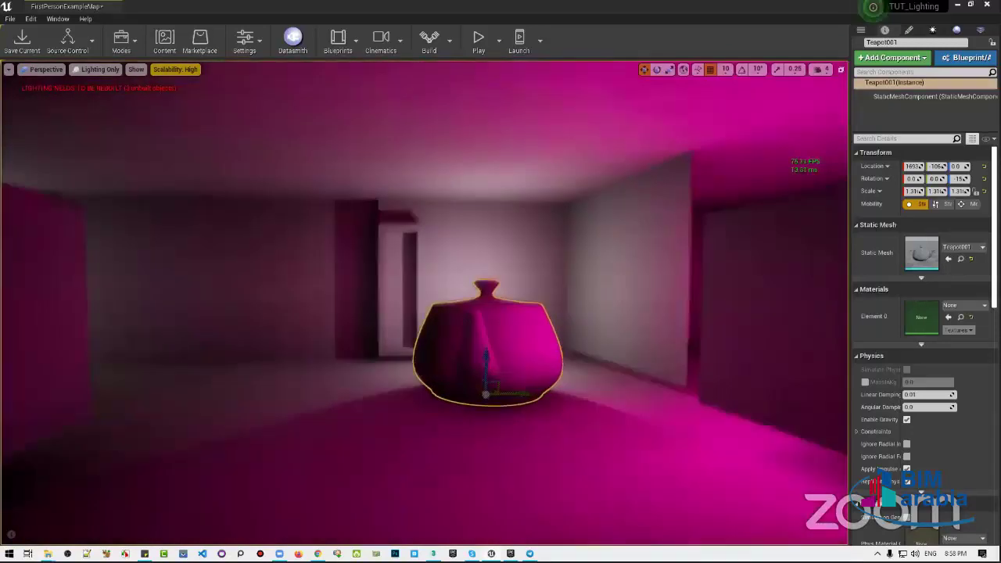
{"action": "right_click_drag", "start_coordinate": [336, 395], "coordinate": [407, 395]}
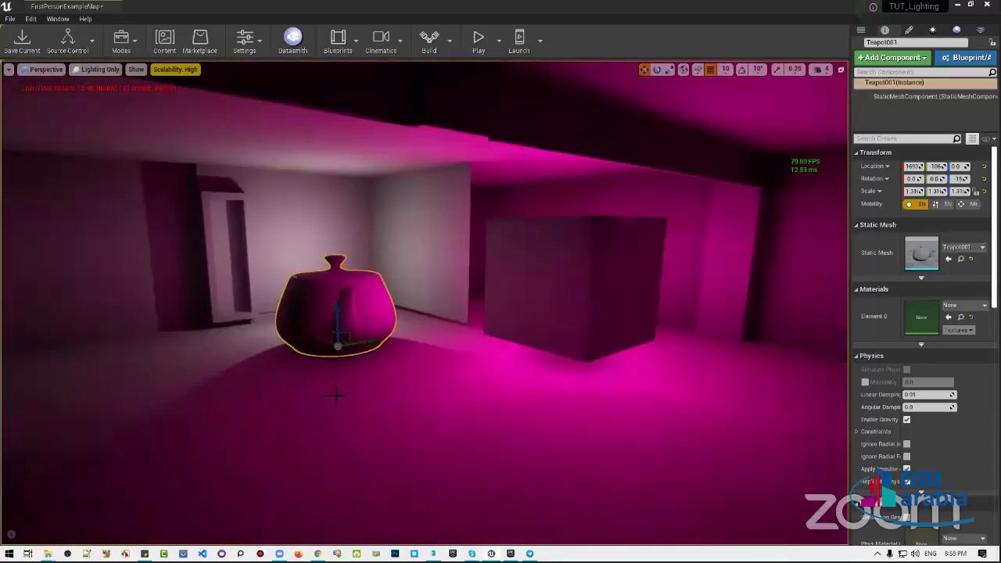
Show the GPU Lightmass panel (Bake What You See, 32 GI samples) and fly around the teapot
{"action": "left_click", "coordinate": [932, 30]}
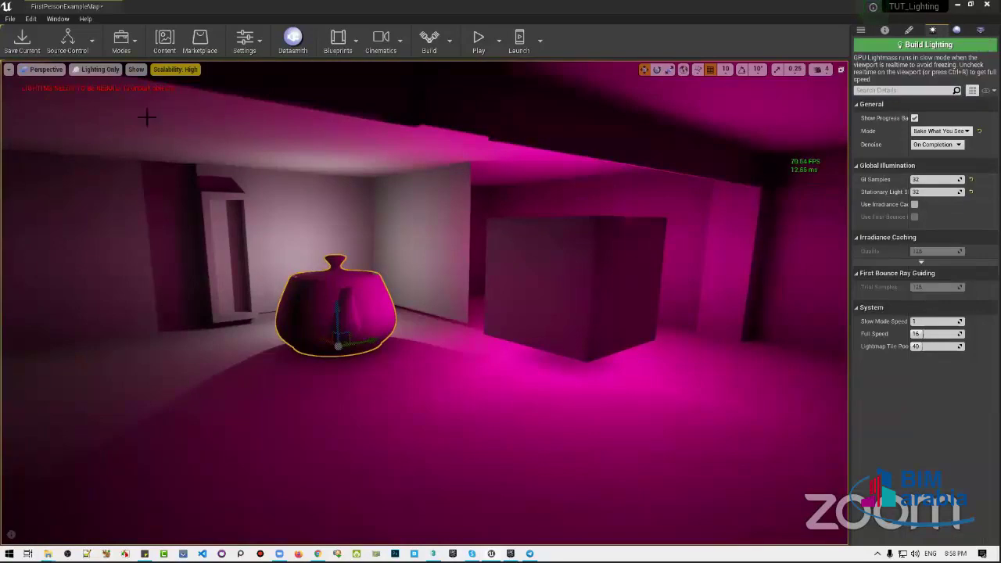
{"action": "right_click_drag", "start_coordinate": [396, 208], "coordinate": [336, 211]}
{"action": "right_click_drag", "start_coordinate": [480, 241], "coordinate": [542, 258]}
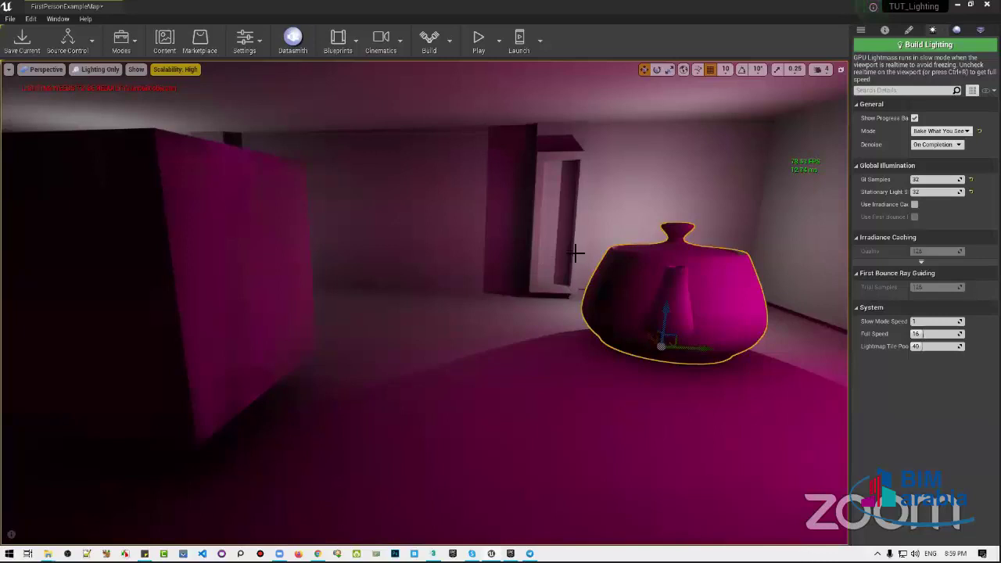
{"action": "right_click_drag", "start_coordinate": [574, 252], "coordinate": [485, 261]}
{"action": "right_click_drag", "start_coordinate": [422, 313], "coordinate": [422, 313]}
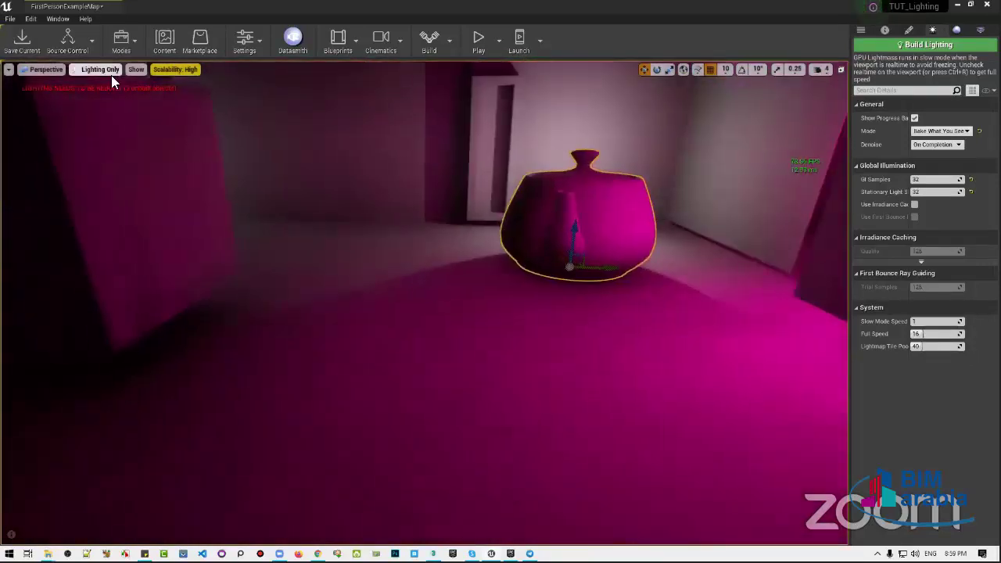
{"action": "left_click", "coordinate": [111, 75]}
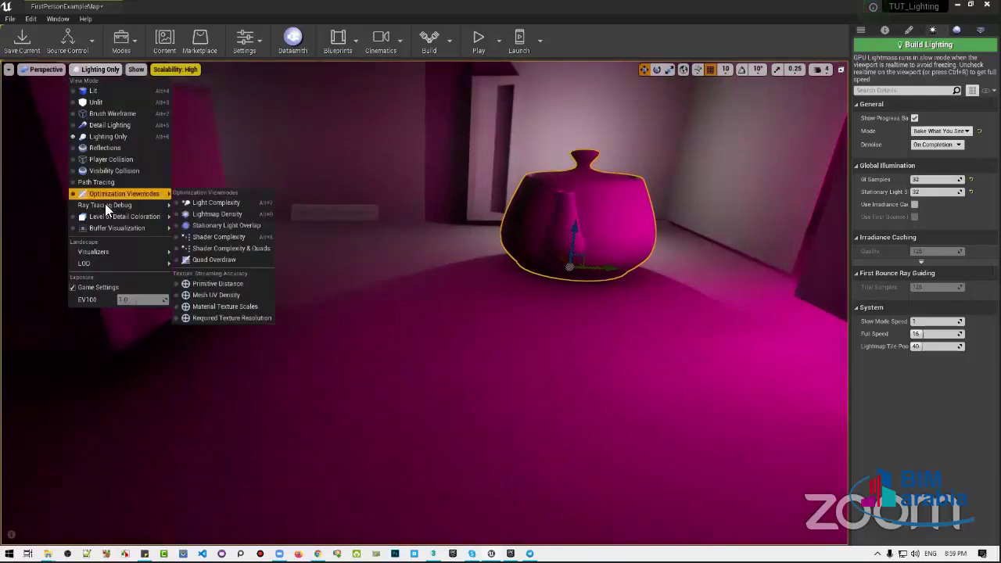
{"action": "mouse_move", "coordinate": [111, 201]}
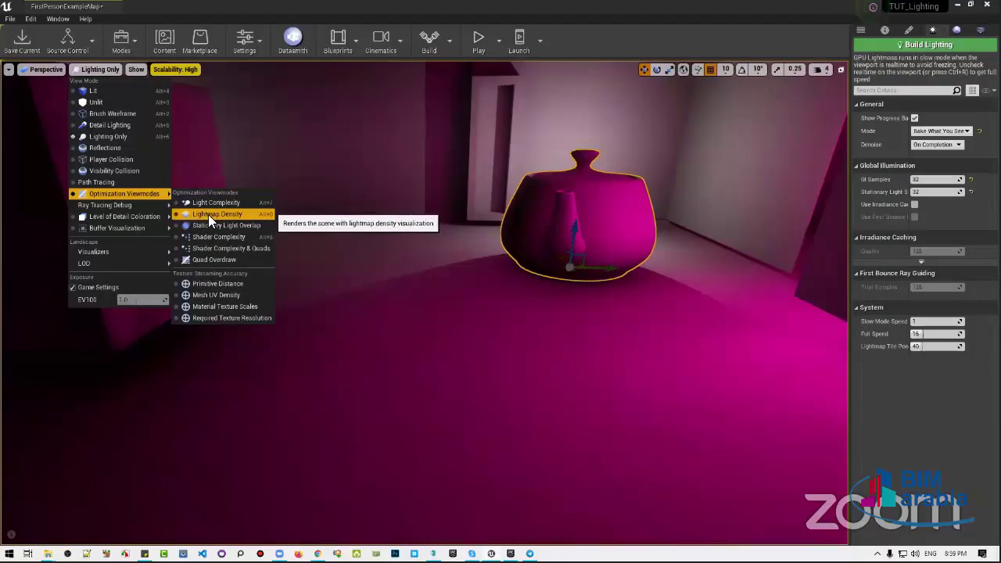
{"action": "left_click", "coordinate": [205, 216]}
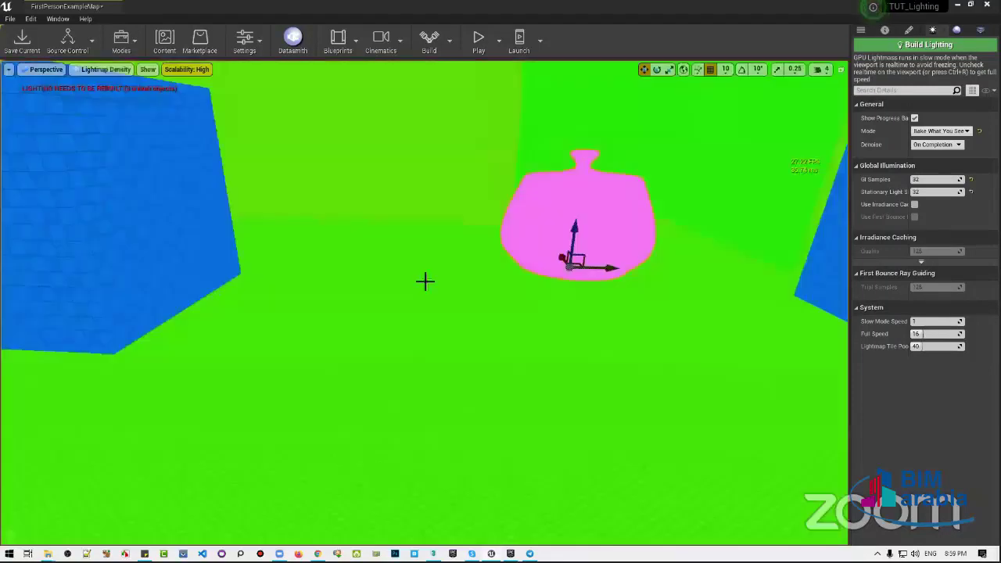
{"action": "right_click_drag", "start_coordinate": [422, 313], "coordinate": [547, 313]}
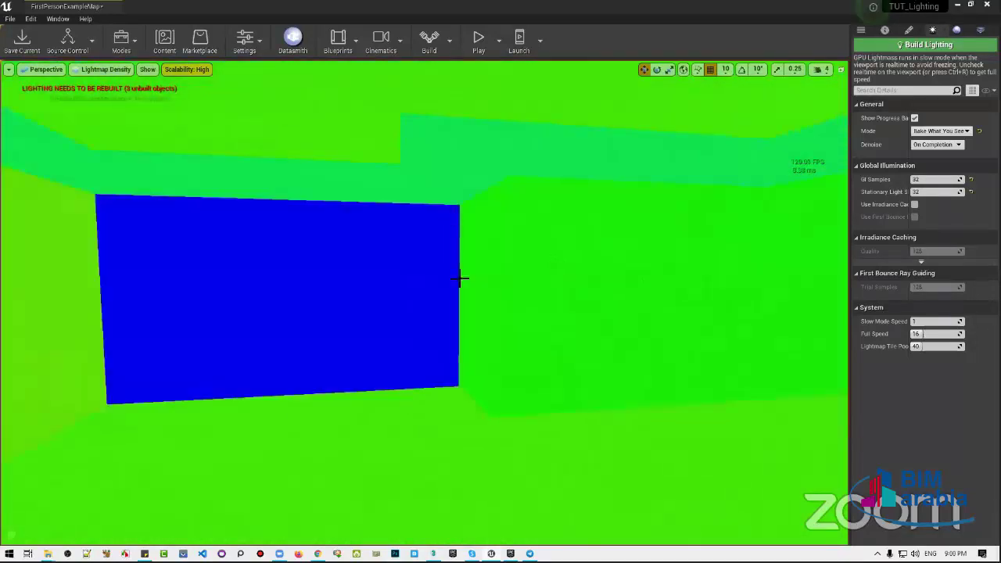
{"action": "right_click_drag", "start_coordinate": [352, 220], "coordinate": [352, 220]}
{"action": "right_click_drag", "start_coordinate": [443, 237], "coordinate": [443, 236]}
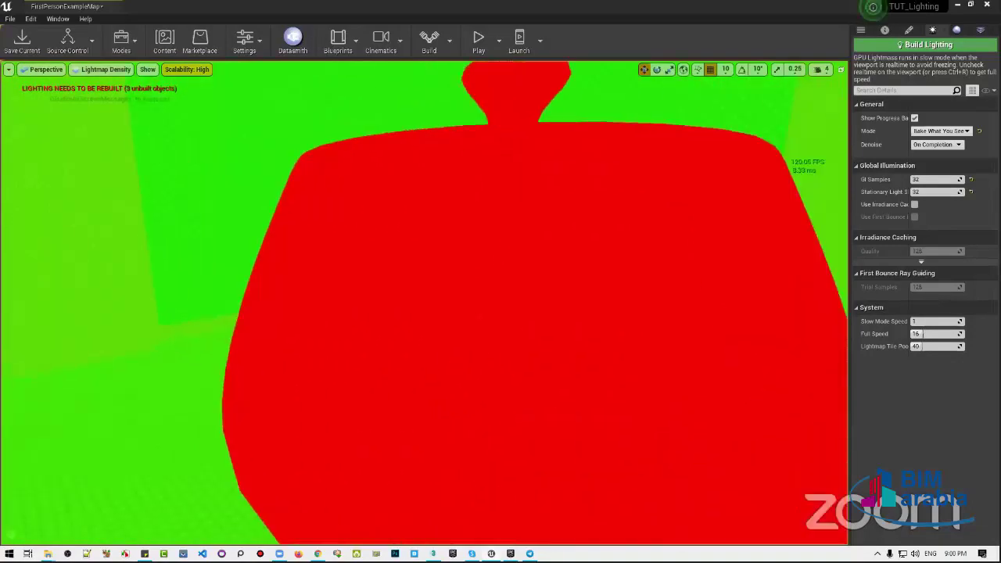
{"action": "right_click_drag", "start_coordinate": [427, 340], "coordinate": [481, 333]}
{"action": "key", "text": "alt+6"}
Select the teapot and override its lightmap resolution to 64 under Details > Lighting
{"action": "left_click", "coordinate": [481, 333]}
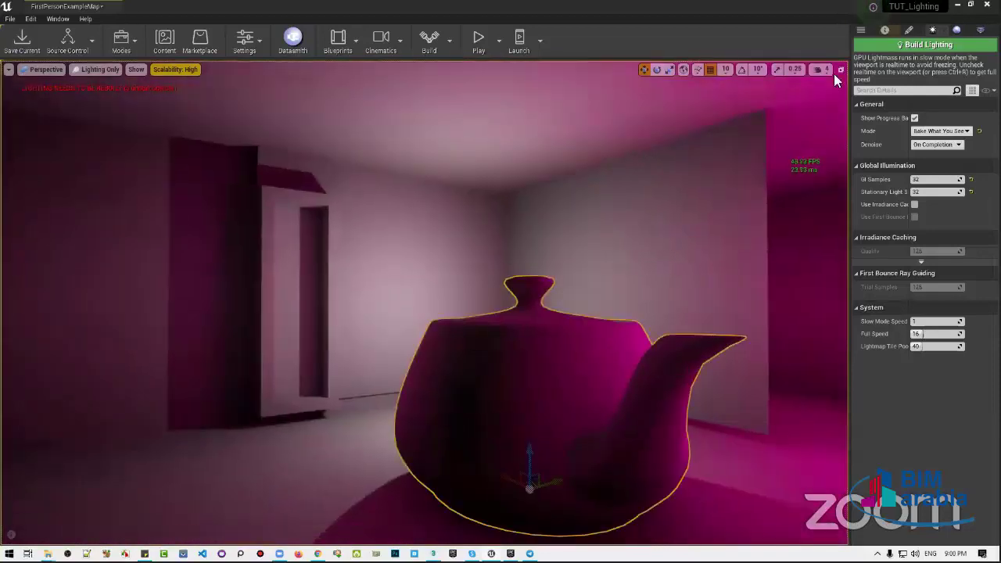
{"action": "left_click", "coordinate": [882, 36]}
{"action": "scroll", "coordinate": [858, 283], "scroll_direction": "down", "scroll_amount": 2}
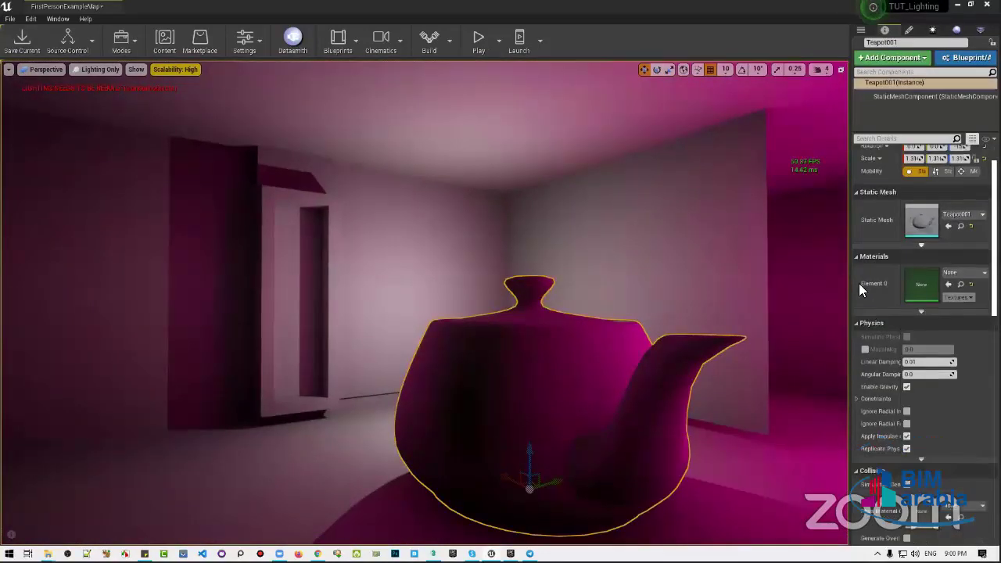
{"action": "scroll", "coordinate": [860, 302], "scroll_direction": "down", "scroll_amount": 2}
{"action": "scroll", "coordinate": [860, 302], "scroll_direction": "down", "scroll_amount": 2}
{"action": "scroll", "coordinate": [864, 231], "scroll_direction": "down", "scroll_amount": 2}
{"action": "scroll", "coordinate": [865, 231], "scroll_direction": "down", "scroll_amount": 2}
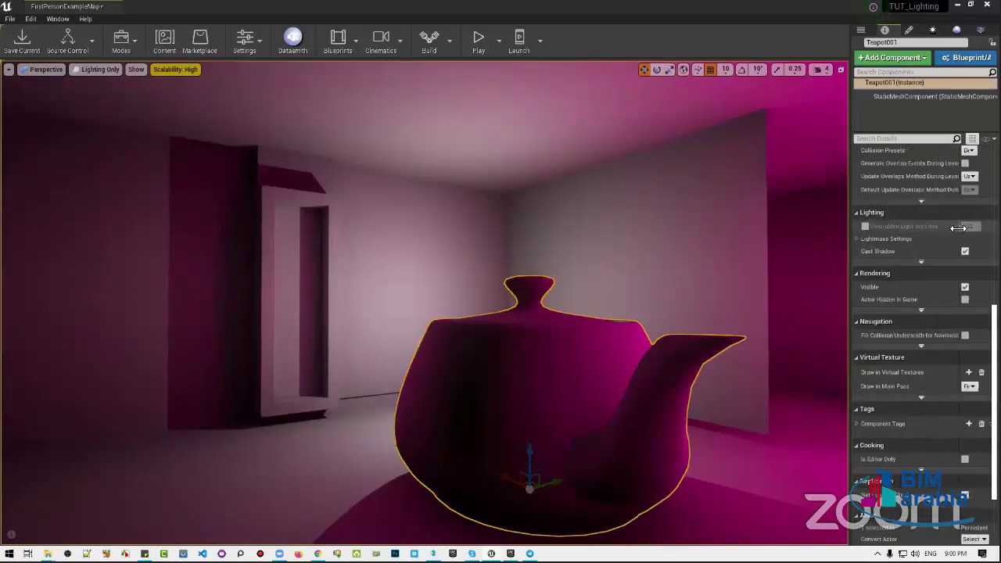
{"action": "left_click", "coordinate": [864, 226]}
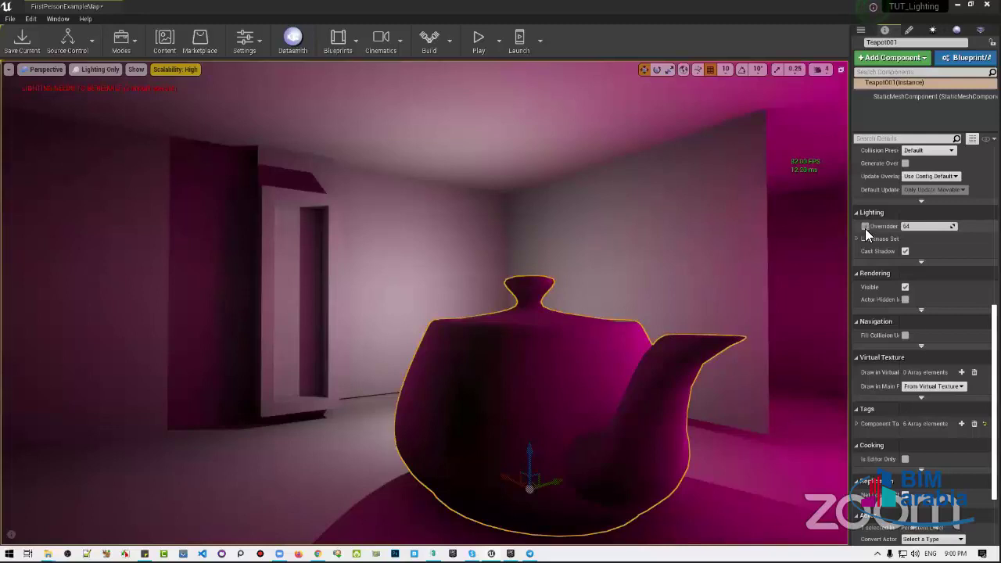
Switch to Lightmap Density view and toggle the 64 override off and on to compare the teapot's density
{"action": "left_click", "coordinate": [118, 69]}
{"action": "mouse_move", "coordinate": [138, 193]}
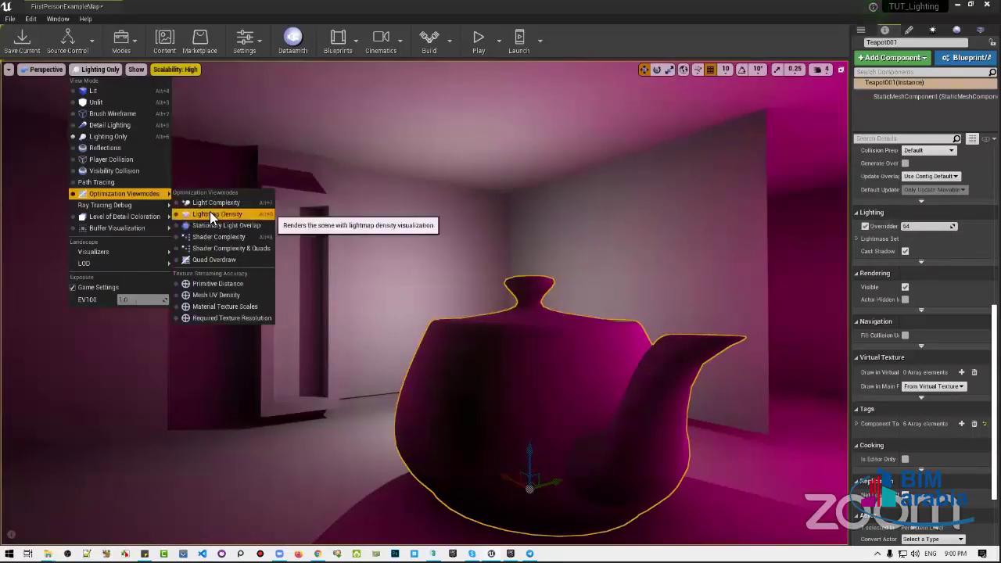
{"action": "left_click", "coordinate": [209, 211]}
{"action": "key", "text": "Up"}
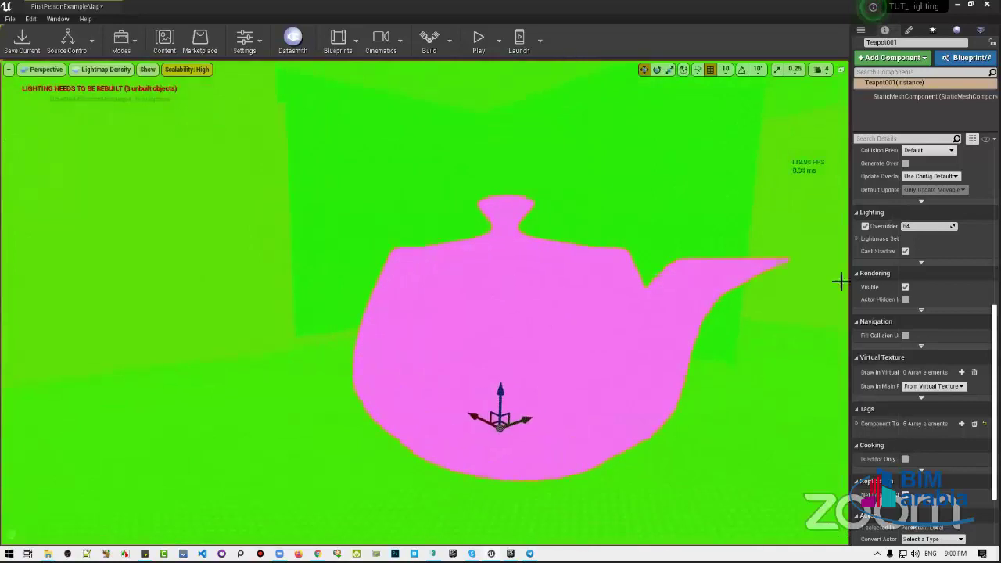
{"action": "left_click", "coordinate": [865, 226]}
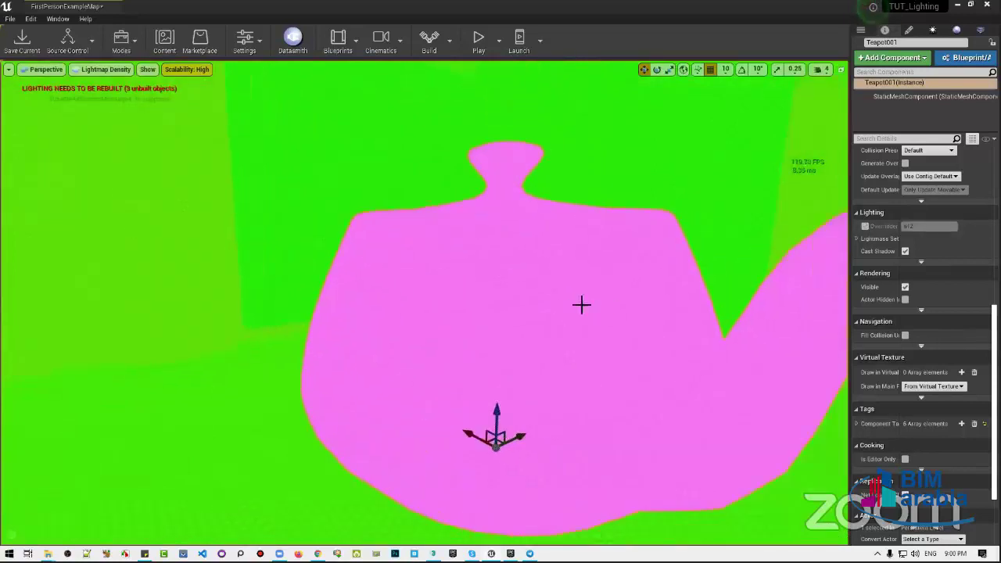
{"action": "scroll", "coordinate": [445, 250], "scroll_direction": "up", "scroll_amount": 3}
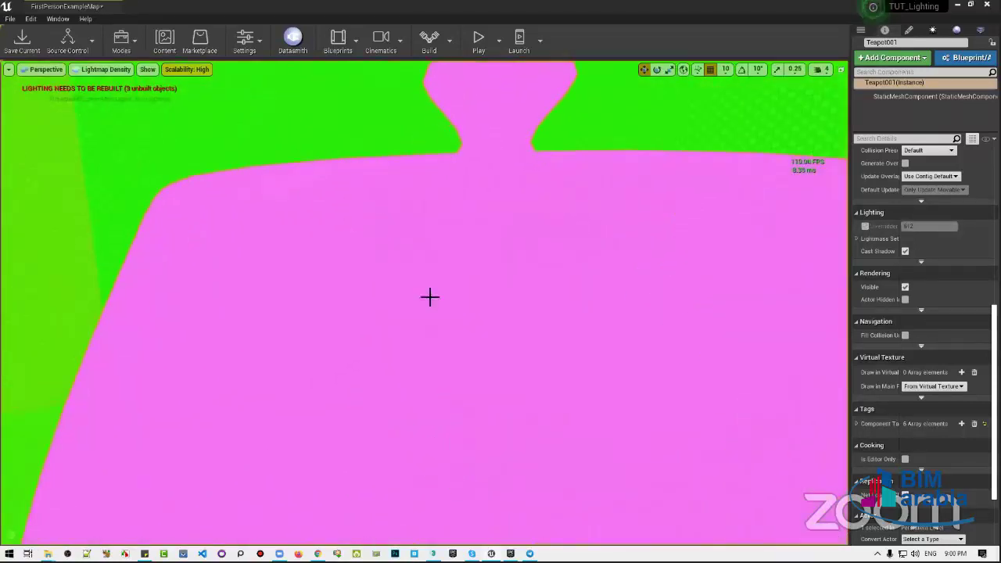
{"action": "key", "text": "f"}
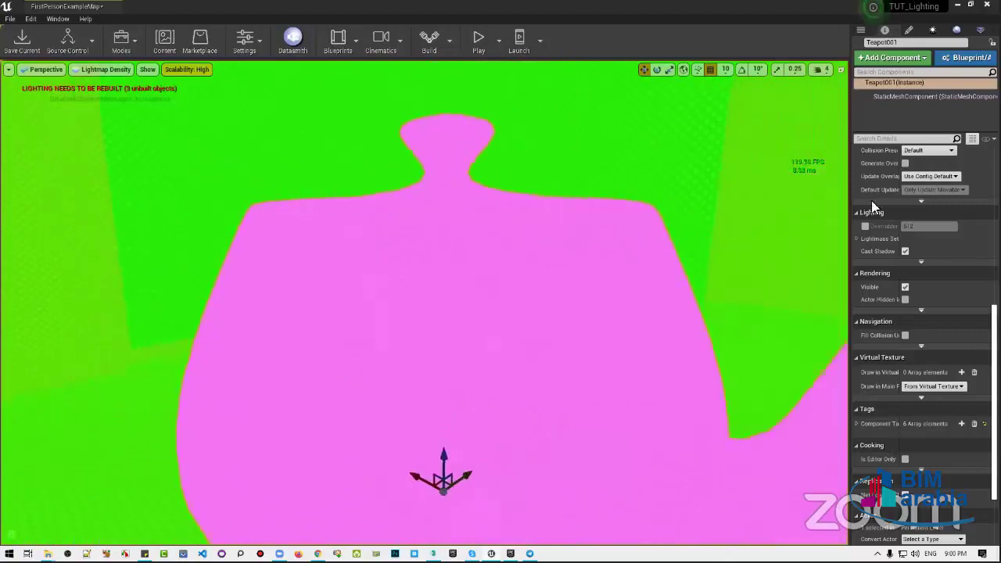
{"action": "left_click", "coordinate": [864, 226]}
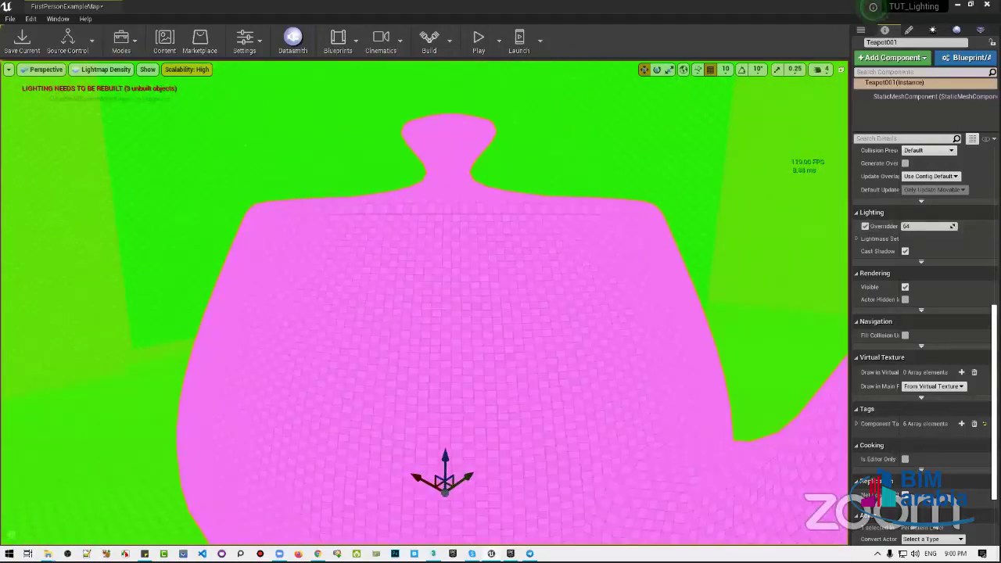
{"action": "scroll", "coordinate": [563, 286], "scroll_direction": "down", "scroll_amount": 2}
{"action": "left_click_drag", "start_coordinate": [563, 286], "coordinate": [667, 286], "text": "alt"}
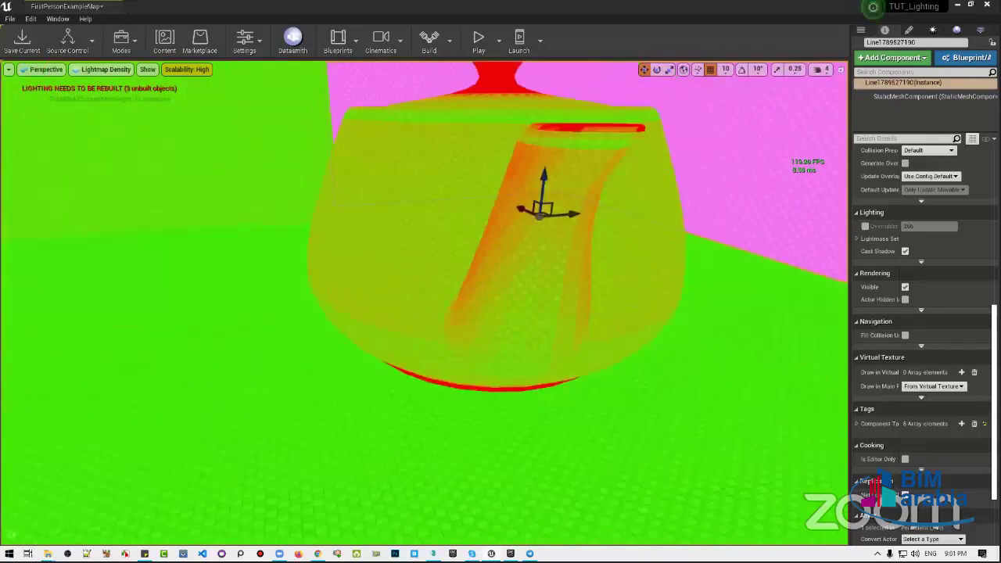
Switch the viewport to Lighting Only shading and back away from the teapot
{"action": "right_click_drag", "start_coordinate": [105, 102], "coordinate": [104, 101]}
{"action": "left_click", "coordinate": [101, 70]}
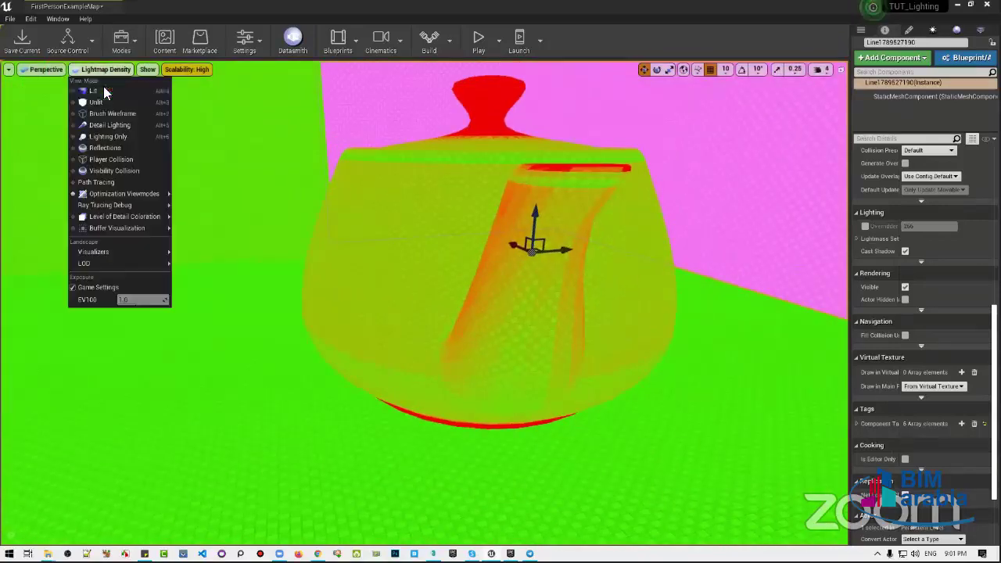
{"action": "left_click", "coordinate": [113, 138]}
{"action": "right_click_drag", "start_coordinate": [113, 138], "coordinate": [113, 138]}
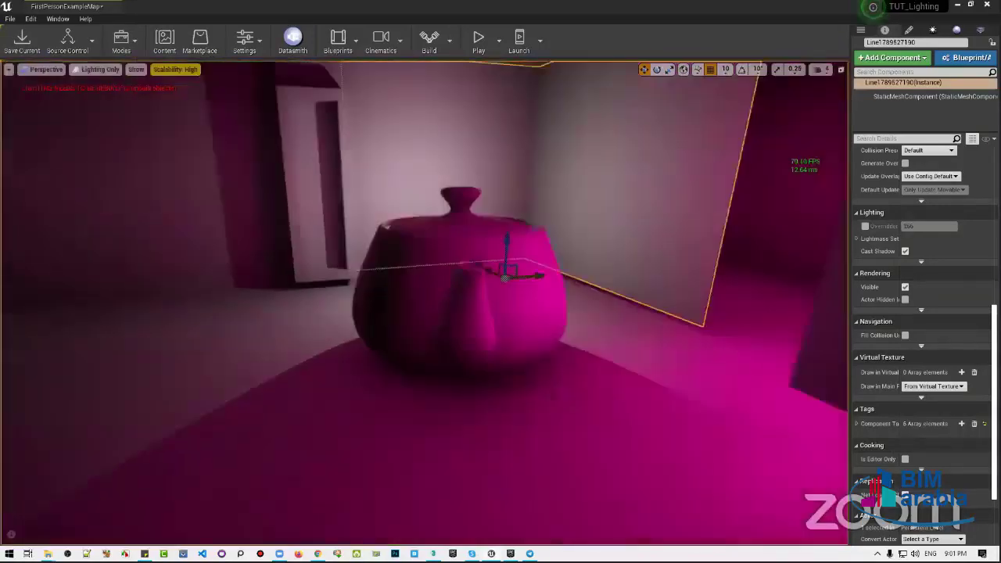
Fly into the bright room and bring up the GPU Lightmass build settings facing the teapot
{"action": "right_click_drag", "start_coordinate": [432, 306], "coordinate": [431, 305]}
{"action": "left_click", "coordinate": [432, 306]}
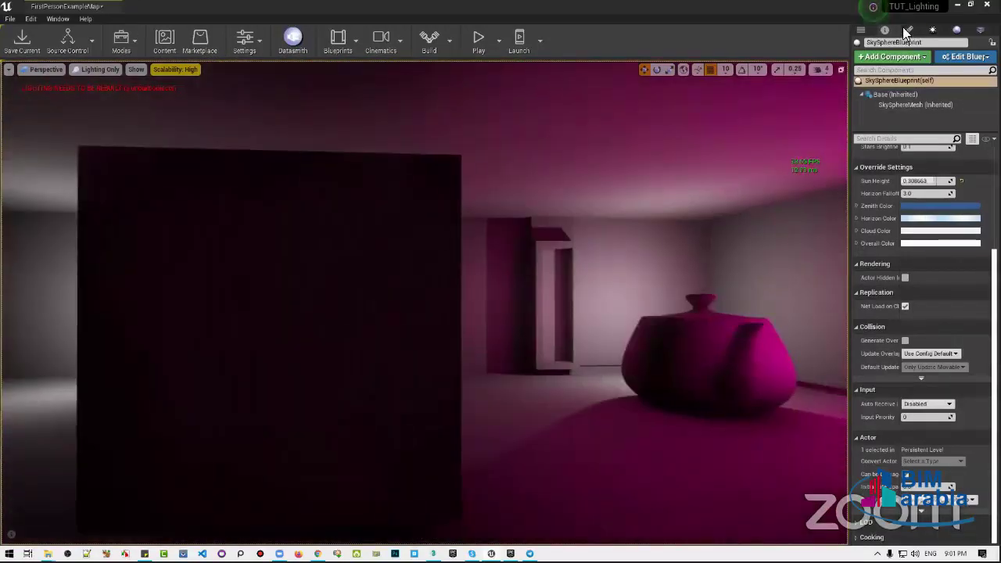
{"action": "left_click", "coordinate": [932, 30]}
{"action": "right_click_drag", "start_coordinate": [748, 250], "coordinate": [748, 219]}
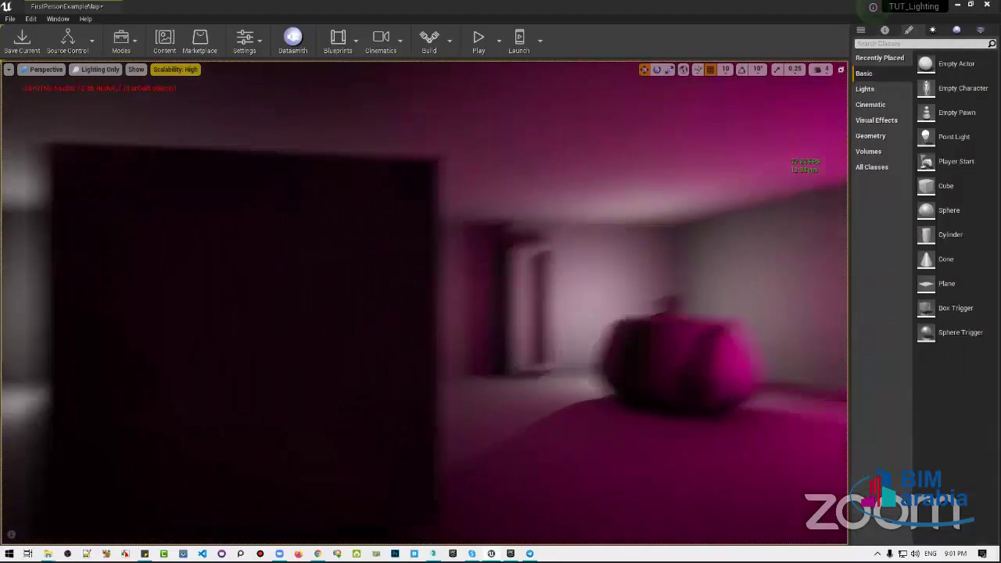
{"action": "left_click", "coordinate": [882, 108]}
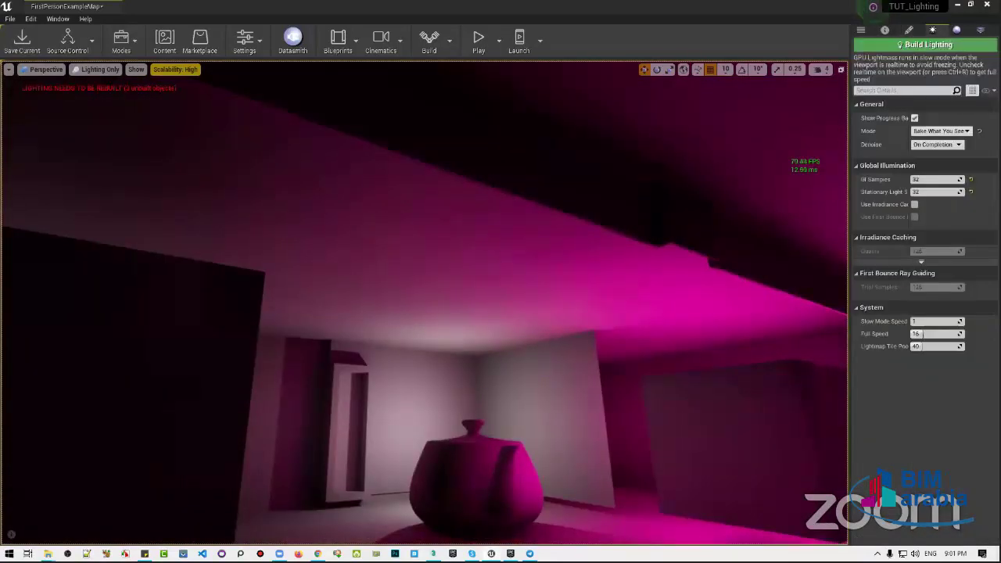
{"action": "right_click_drag", "start_coordinate": [431, 306], "coordinate": [431, 305]}
{"action": "right_click_drag", "start_coordinate": [750, 227], "coordinate": [750, 227]}
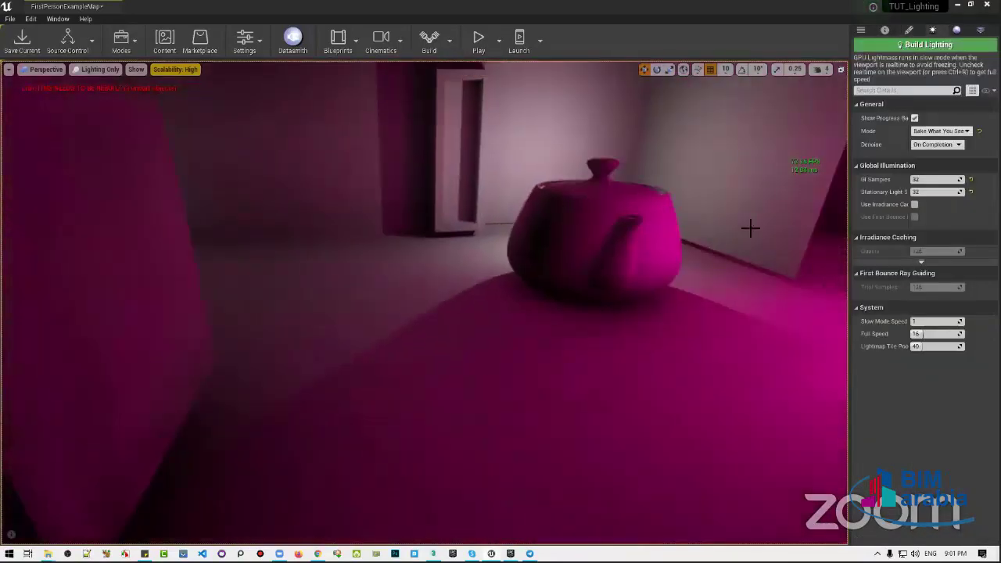
Start the GPU Lightmass lighting build and show the properties of the wall behind the teapot
{"action": "left_click", "coordinate": [934, 46]}
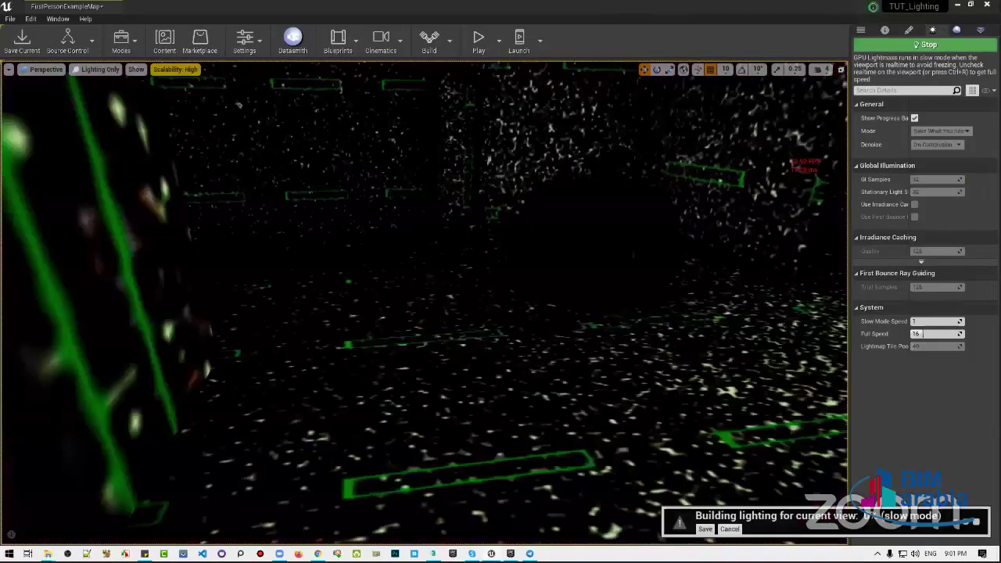
{"action": "right_click_drag", "start_coordinate": [423, 301], "coordinate": [424, 302]}
{"action": "left_click", "coordinate": [424, 302]}
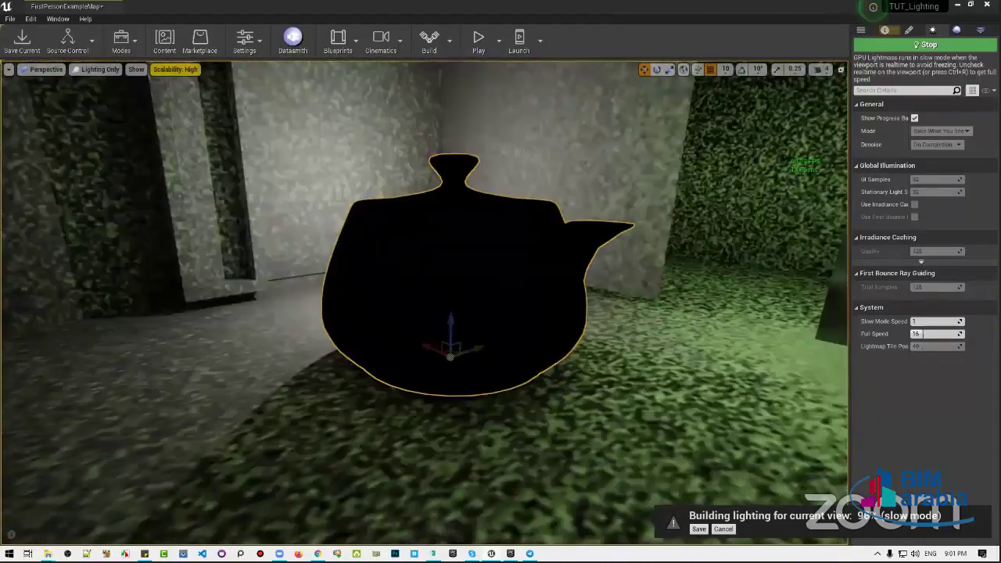
{"action": "left_click", "coordinate": [618, 164]}
{"action": "left_click", "coordinate": [885, 30]}
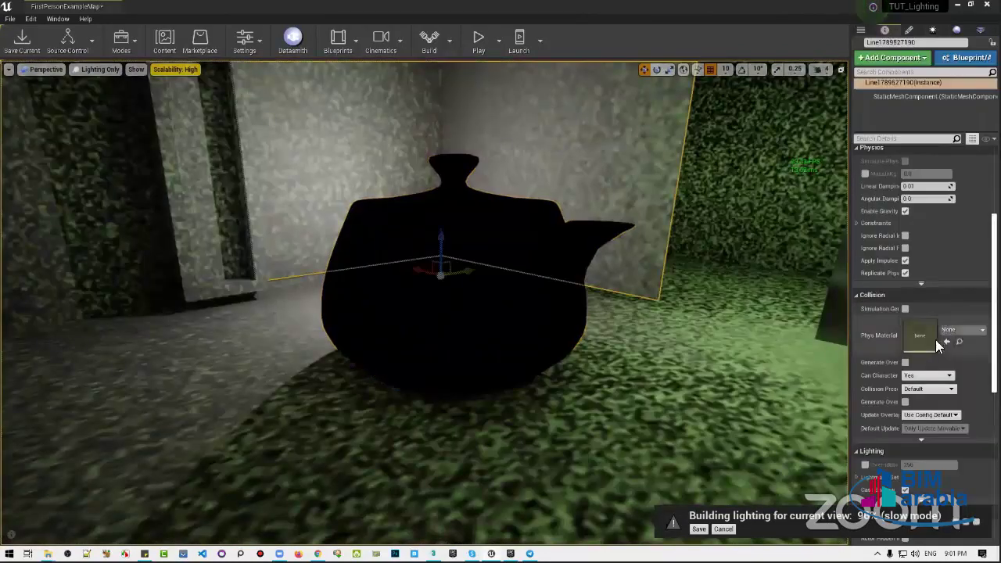
Select the left wall Object22016 and drag the 墙体 material from the Materials folder into the scene
{"action": "scroll", "coordinate": [878, 263], "scroll_direction": "up", "scroll_amount": 2}
{"action": "scroll", "coordinate": [956, 257], "scroll_direction": "up", "scroll_amount": 2}
{"action": "scroll", "coordinate": [818, 241], "scroll_direction": "up", "scroll_amount": 5}
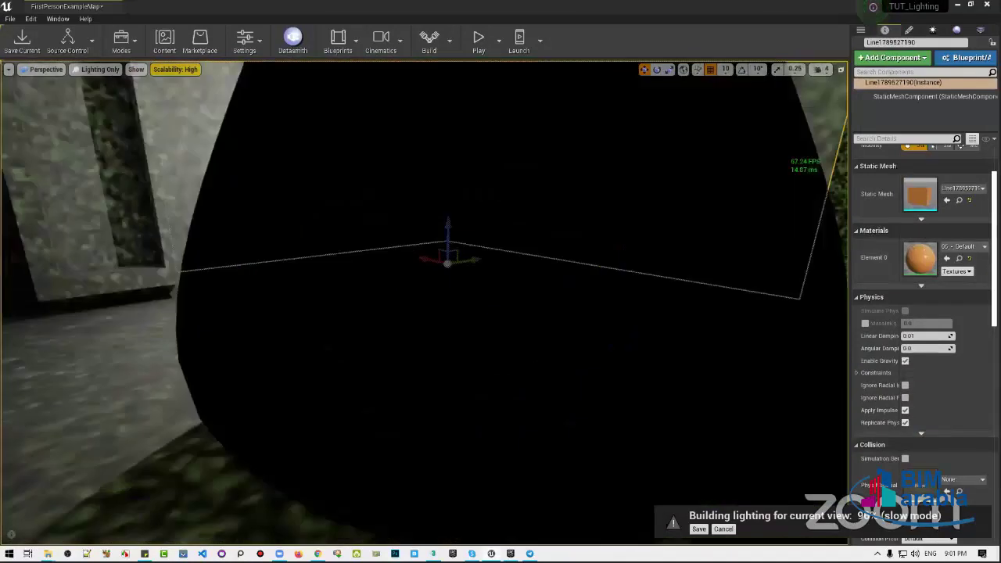
{"action": "scroll", "coordinate": [92, 198], "scroll_direction": "down", "scroll_amount": 5}
{"action": "scroll", "coordinate": [93, 198], "scroll_direction": "down", "scroll_amount": 3}
{"action": "left_click", "coordinate": [93, 198]}
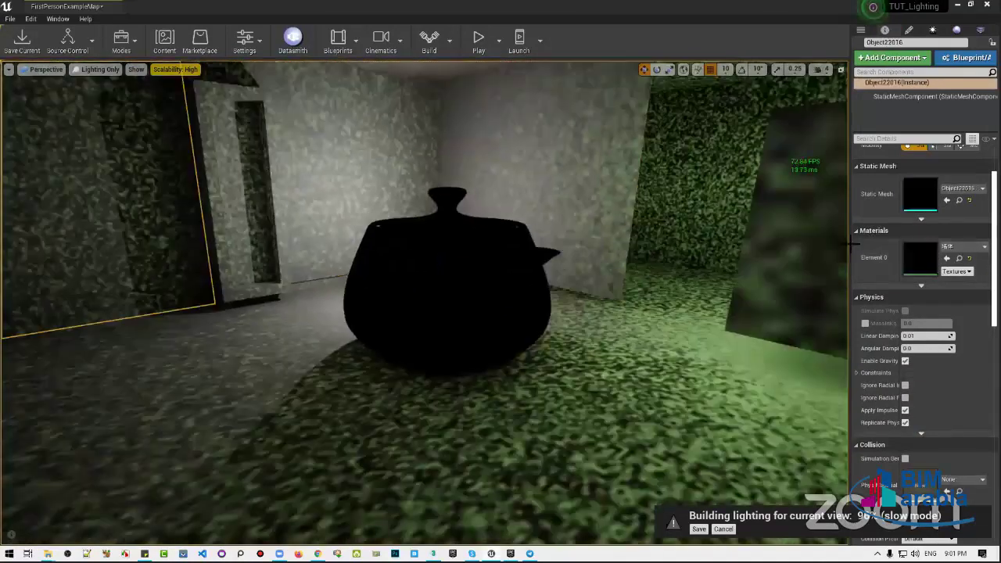
{"action": "key", "text": "ctrl+shift+f"}
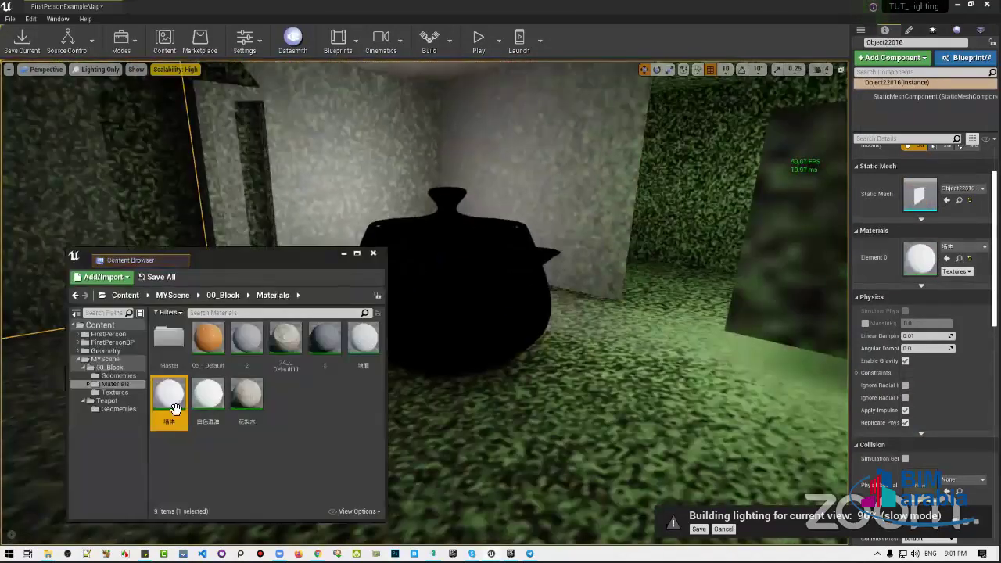
{"action": "left_click_drag", "start_coordinate": [173, 409], "coordinate": [467, 260]}
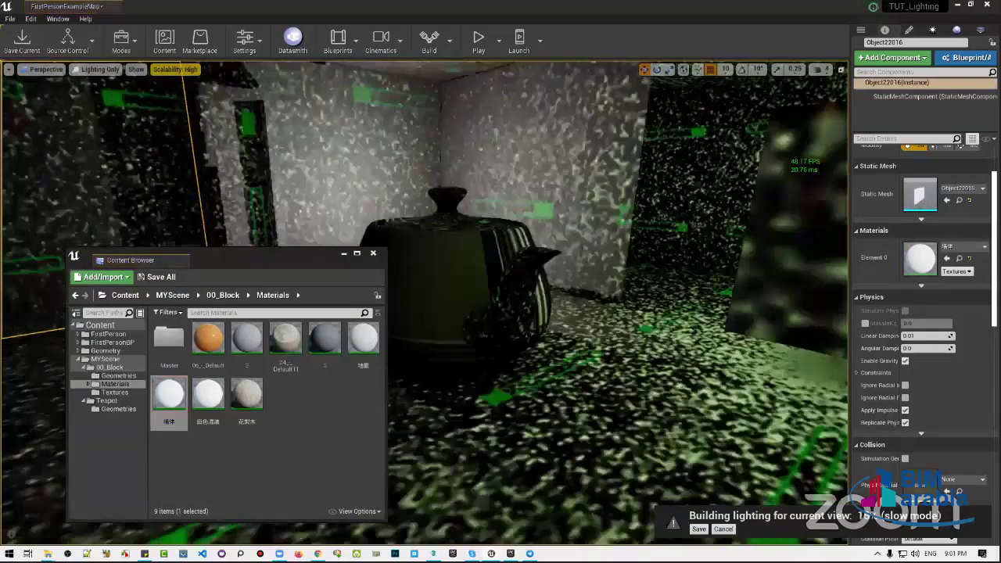
Fly in and out around the green teapot to inspect its lid knob and sides
{"action": "key", "text": "Up"}
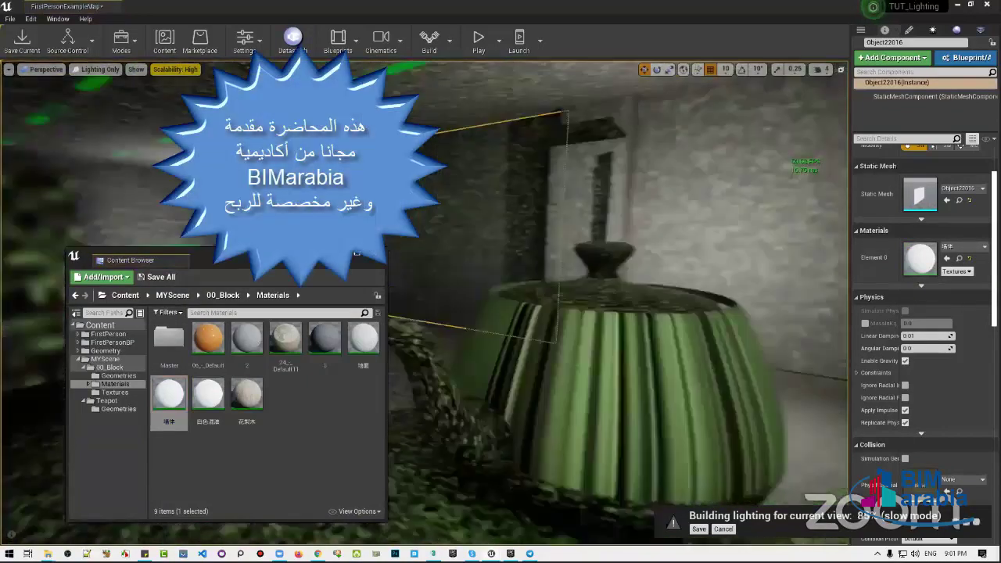
{"action": "key", "text": "Down"}
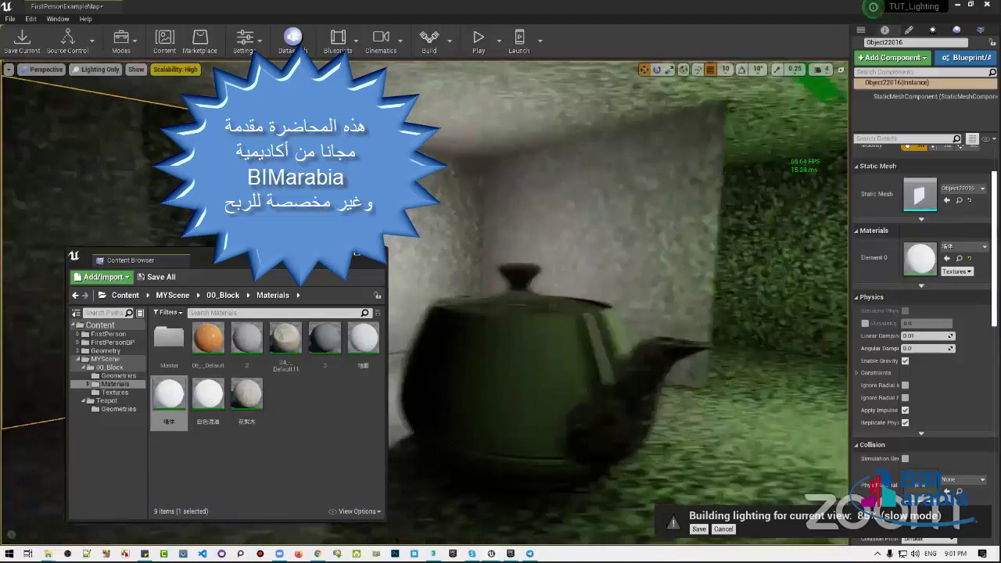
{"action": "key", "text": "Up"}
{"action": "key", "text": "Up"}
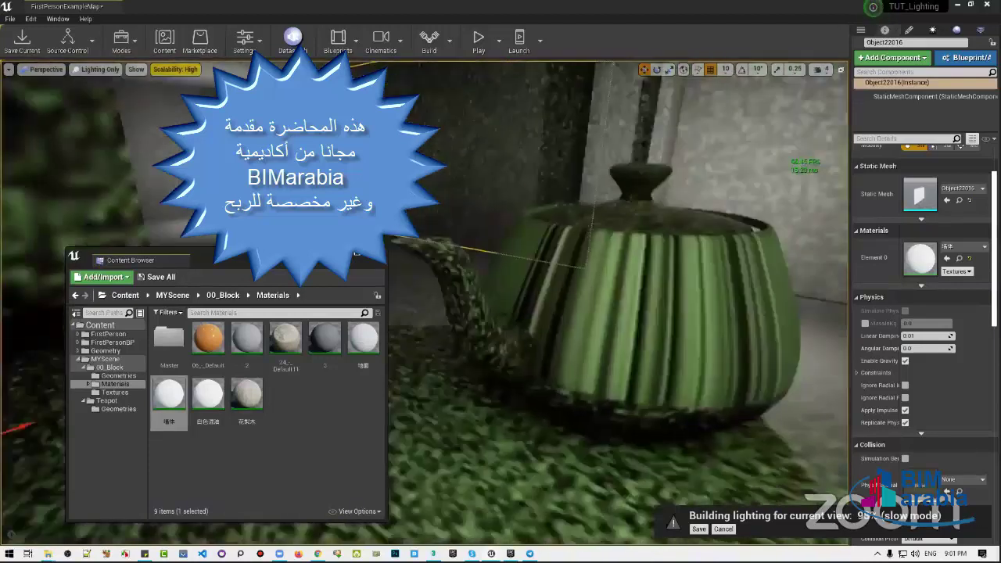
{"action": "key", "text": "Up"}
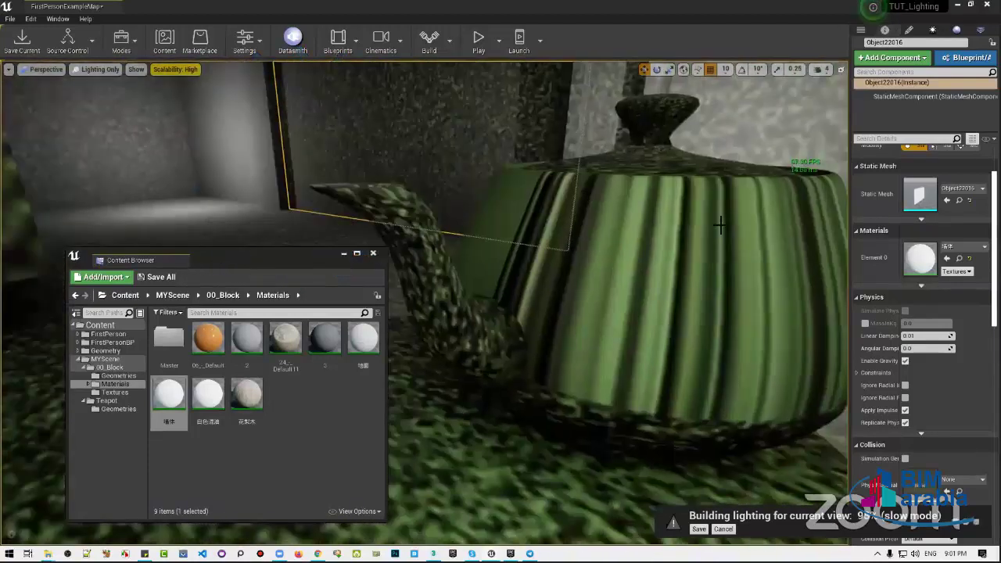
{"action": "key", "text": "Right"}
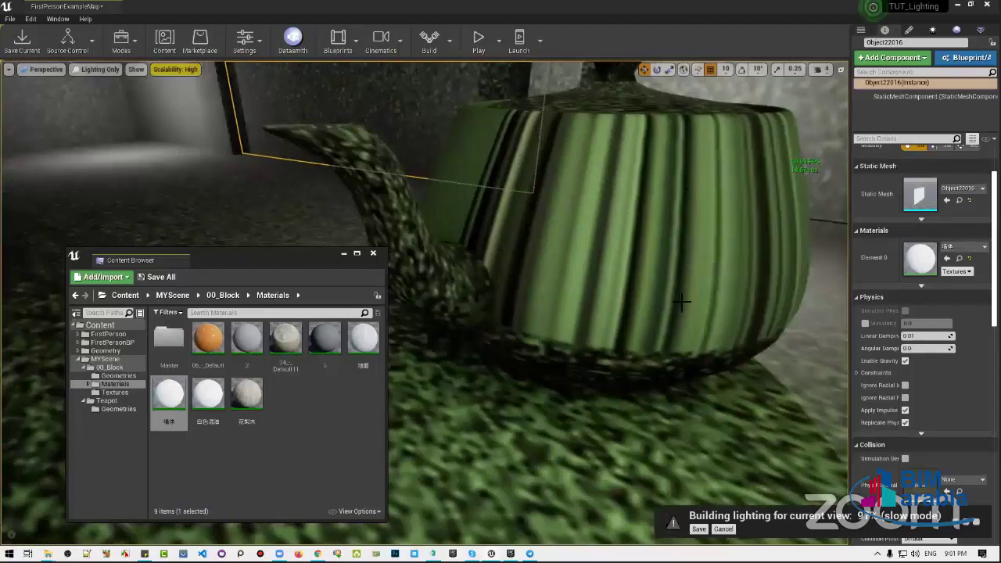
{"action": "key", "text": "Up"}
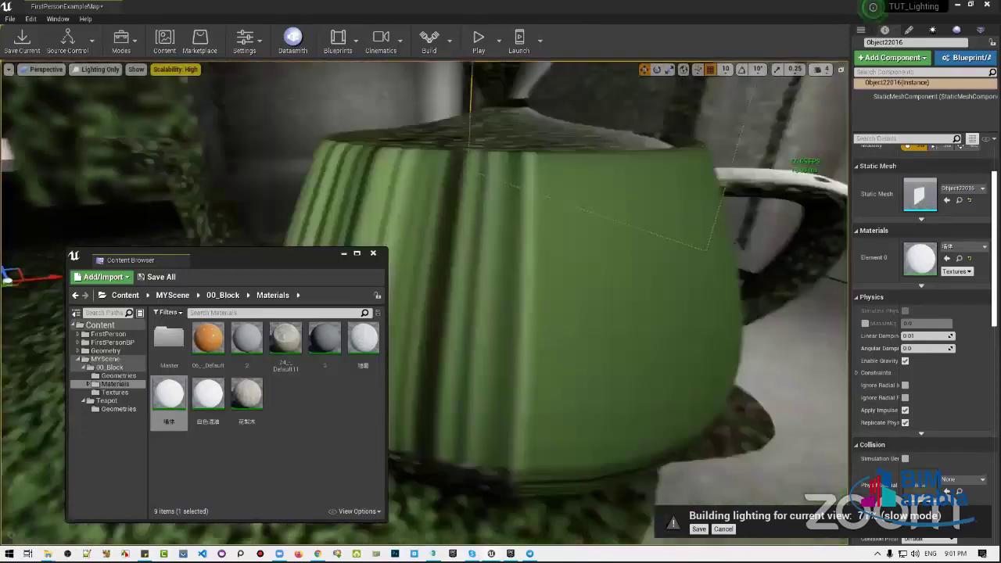
{"action": "key", "text": "Down"}
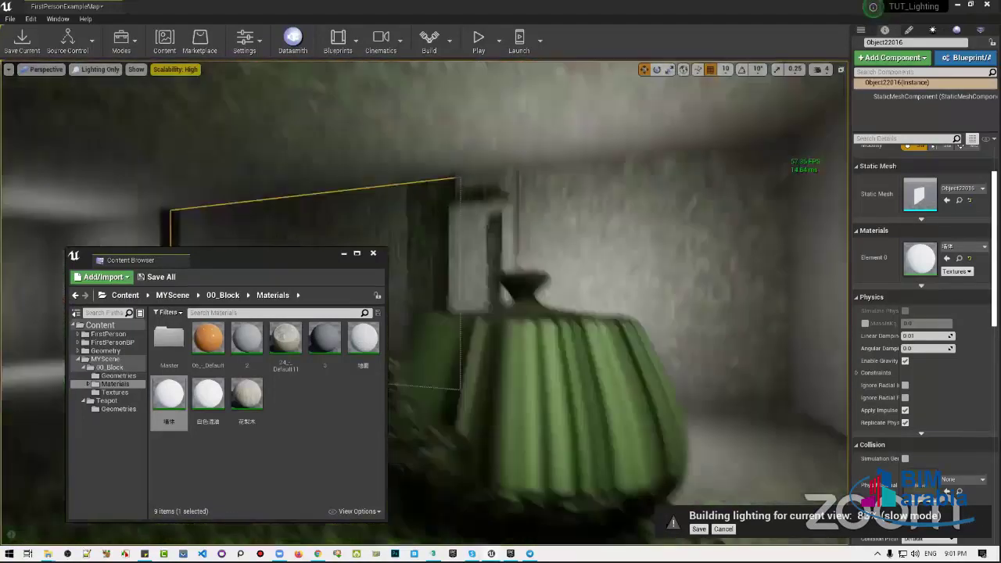
{"action": "key", "text": "Up"}
{"action": "key", "text": "Down"}
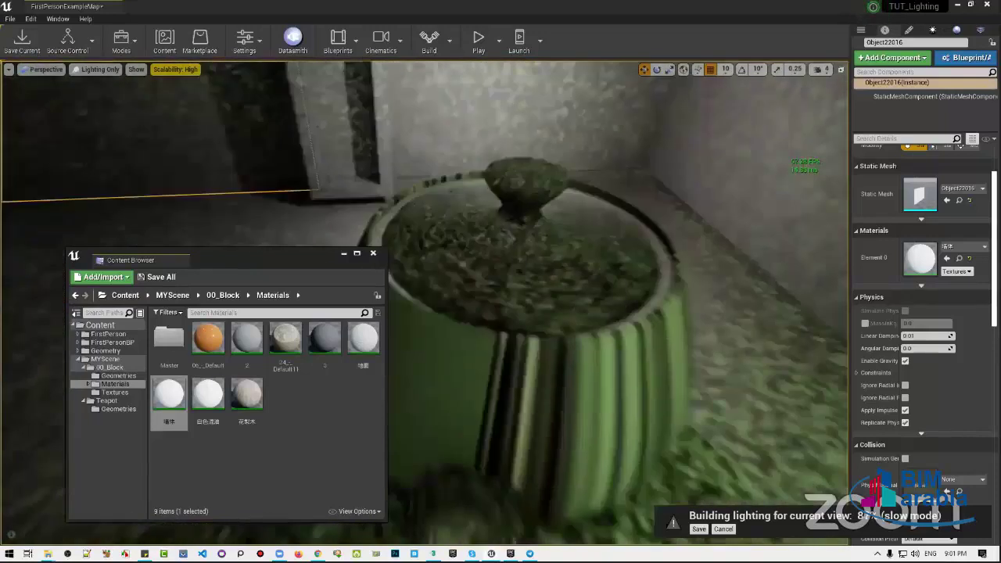
{"action": "key", "text": "Up"}
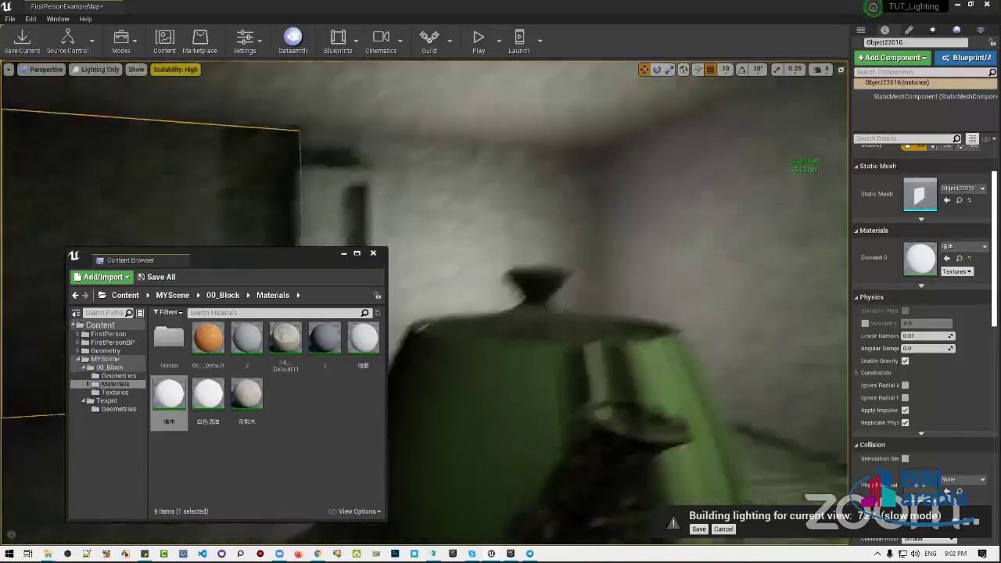
{"action": "key", "text": "Down"}
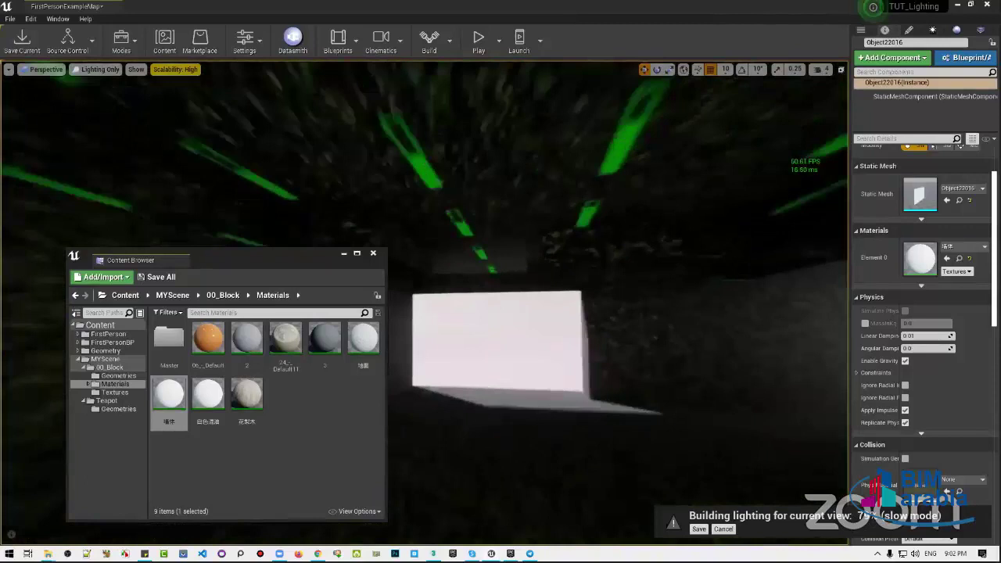
Swing around the green-lit wall and teapot room, then close the Content Browser window
{"action": "right_click_drag", "start_coordinate": [422, 313], "coordinate": [547, 312]}
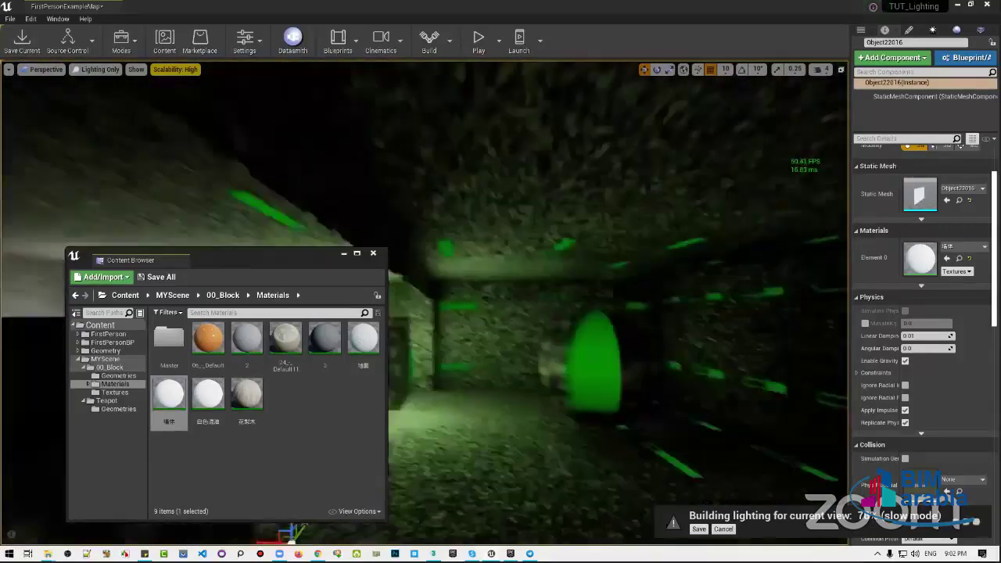
{"action": "mouse_move", "coordinate": [422, 312]}
{"action": "right_mouse_down"}
{"action": "mouse_move", "coordinate": [470, 328]}
{"action": "mouse_move", "coordinate": [453, 313]}
{"action": "mouse_move", "coordinate": [391, 313]}
{"action": "mouse_move", "coordinate": [437, 313]}
{"action": "mouse_move", "coordinate": [422, 313]}
{"action": "right_mouse_up"}
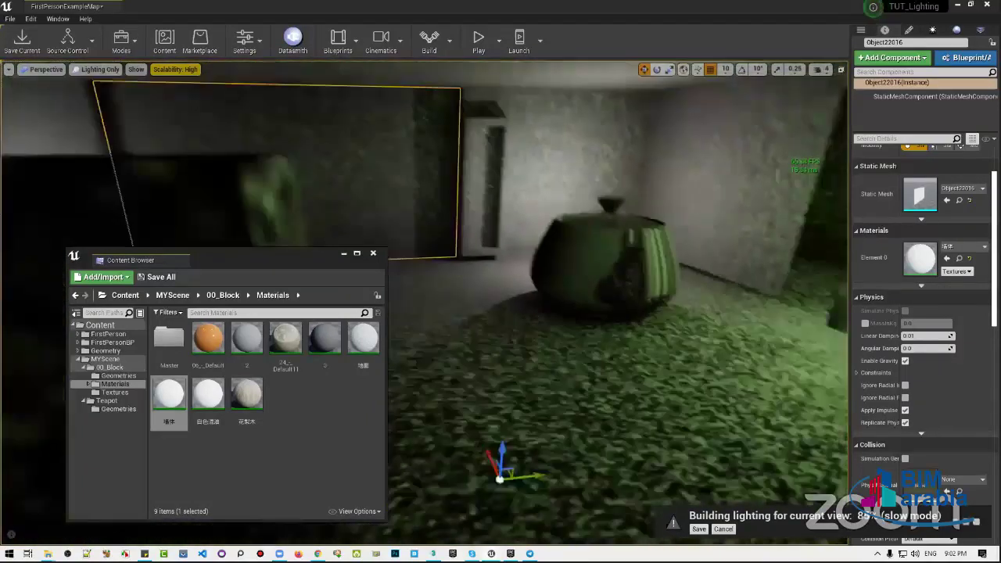
{"action": "right_click_drag", "start_coordinate": [732, 342], "coordinate": [731, 342]}
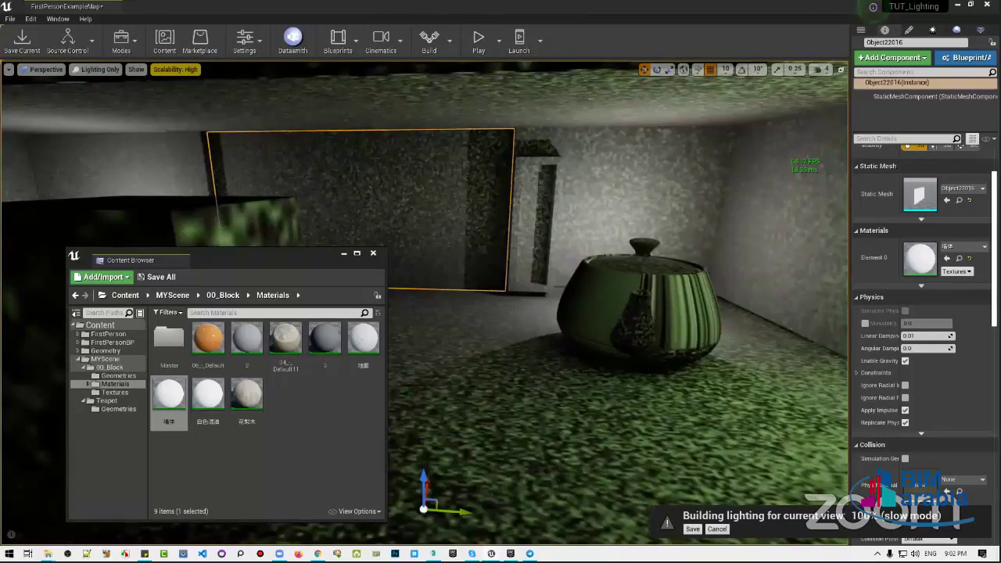
{"action": "right_click_drag", "start_coordinate": [732, 342], "coordinate": [731, 342]}
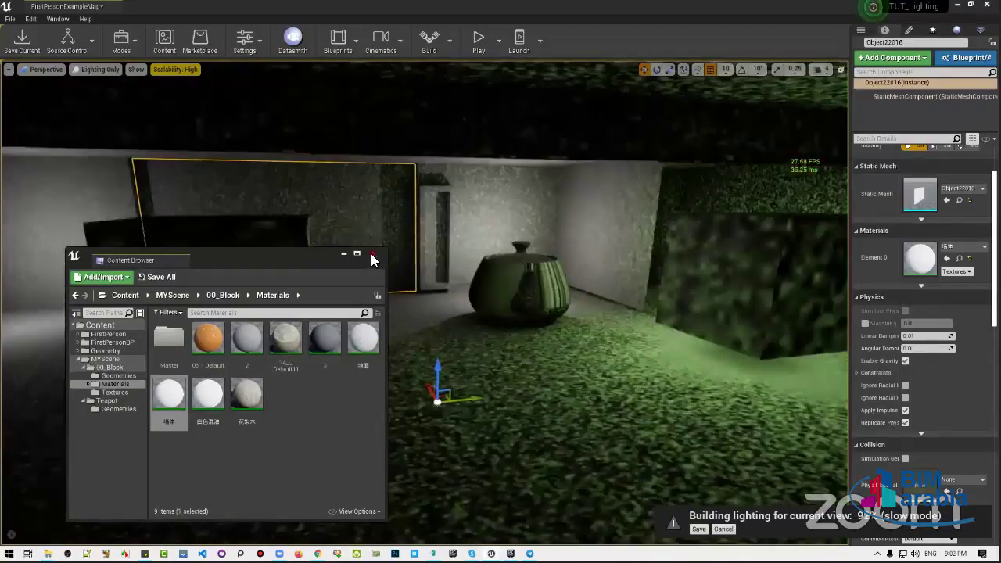
{"action": "left_click", "coordinate": [373, 257]}
Fly around the teapot room, ceiling and wall panel to inspect the lighting as it bakes
{"action": "right_click_drag", "start_coordinate": [373, 258], "coordinate": [373, 258]}
{"action": "right_click_drag", "start_coordinate": [422, 305], "coordinate": [391, 328]}
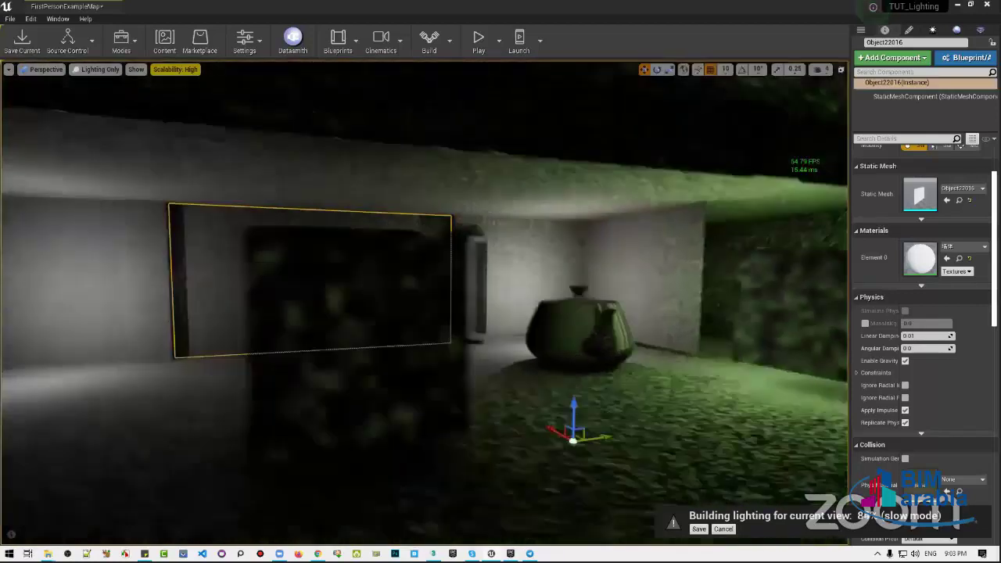
{"action": "right_click_drag", "start_coordinate": [714, 370], "coordinate": [713, 371]}
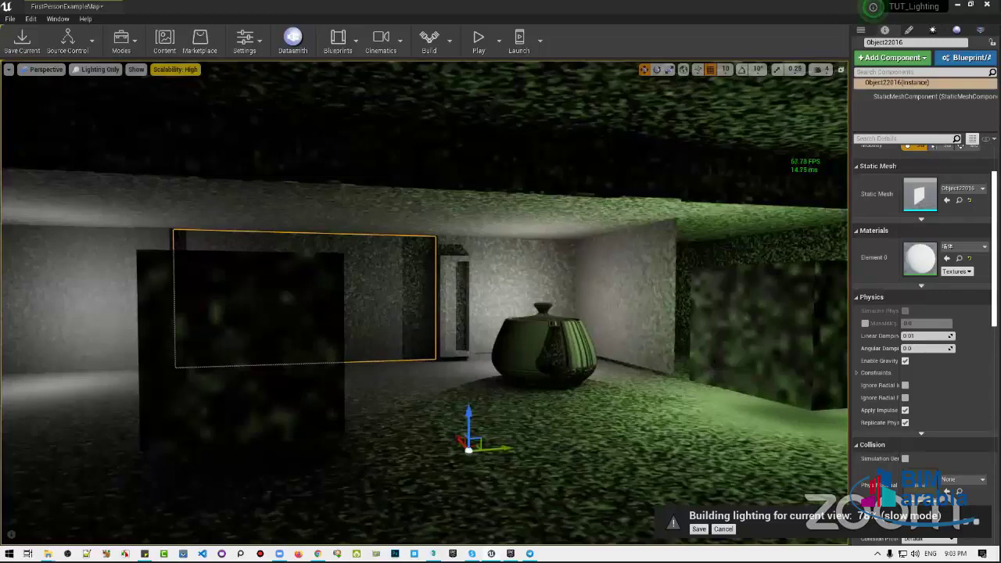
{"action": "mouse_move", "coordinate": [422, 304]}
{"action": "right_mouse_down"}
{"action": "mouse_move", "coordinate": [437, 281]}
{"action": "mouse_move", "coordinate": [438, 297]}
{"action": "mouse_move", "coordinate": [422, 305]}
{"action": "right_mouse_up"}
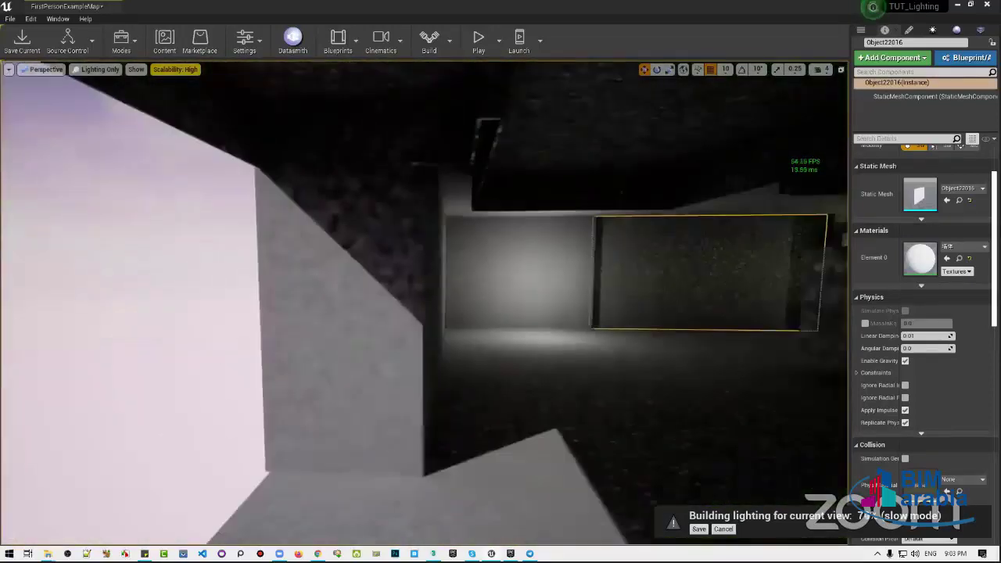
{"action": "right_click_drag", "start_coordinate": [422, 305], "coordinate": [422, 305]}
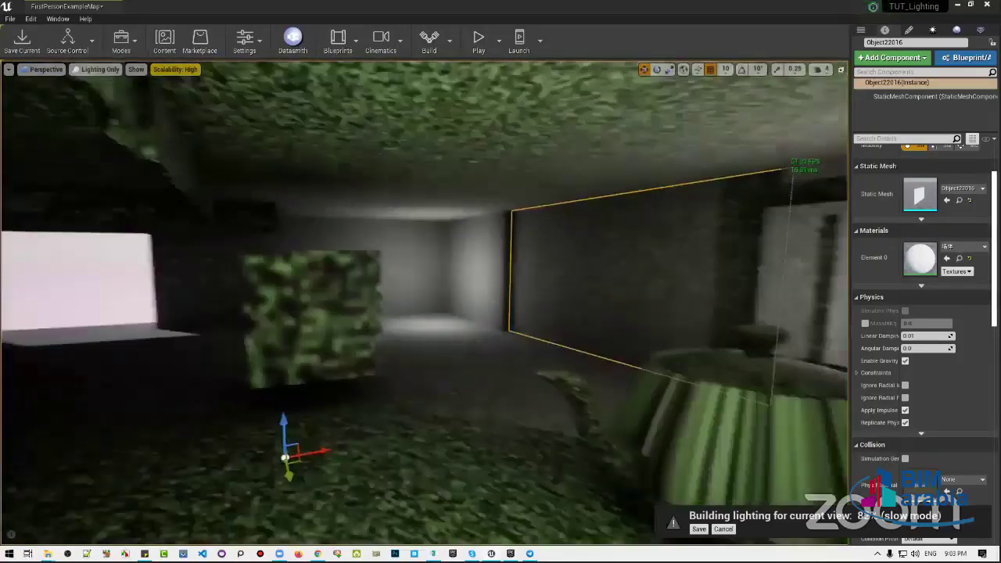
{"action": "right_click_drag", "start_coordinate": [686, 380], "coordinate": [686, 380]}
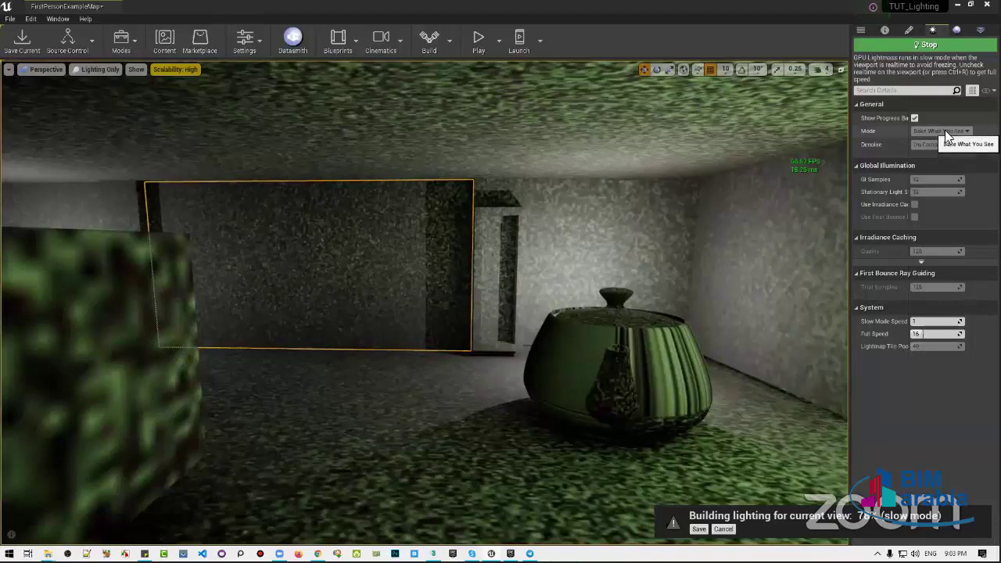
{"action": "right_click_drag", "start_coordinate": [685, 380], "coordinate": [686, 380]}
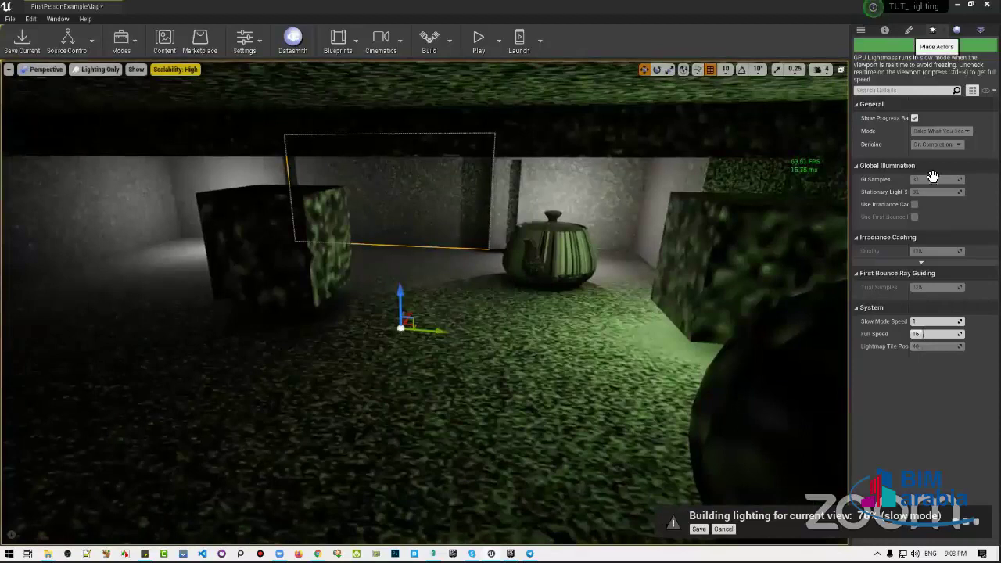
Place a Point Light on the floor at lower left and frame it in the view
{"action": "left_click", "coordinate": [909, 30]}
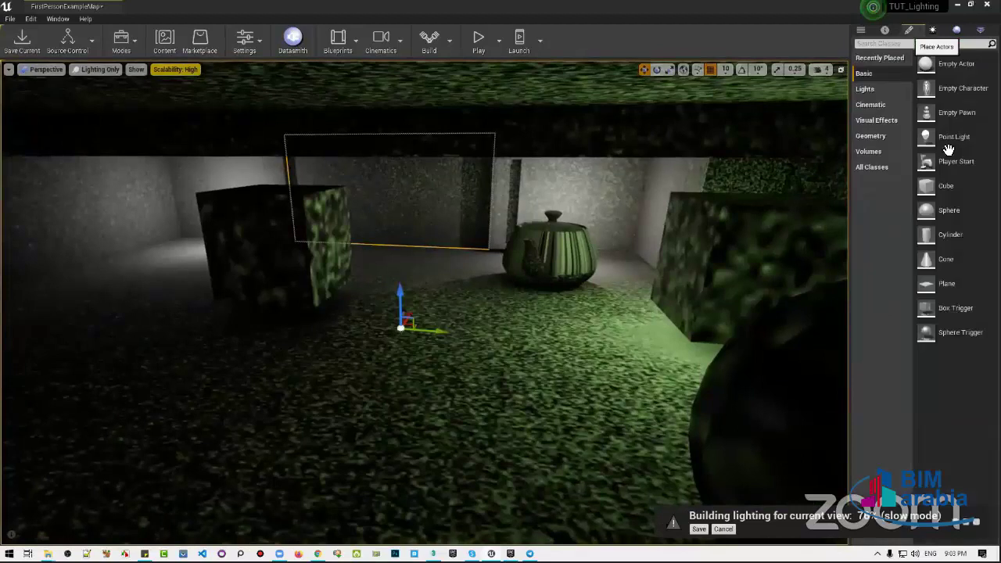
{"action": "left_click_drag", "start_coordinate": [953, 137], "coordinate": [335, 233]}
{"action": "left_click_drag", "start_coordinate": [131, 353], "coordinate": [86, 352]}
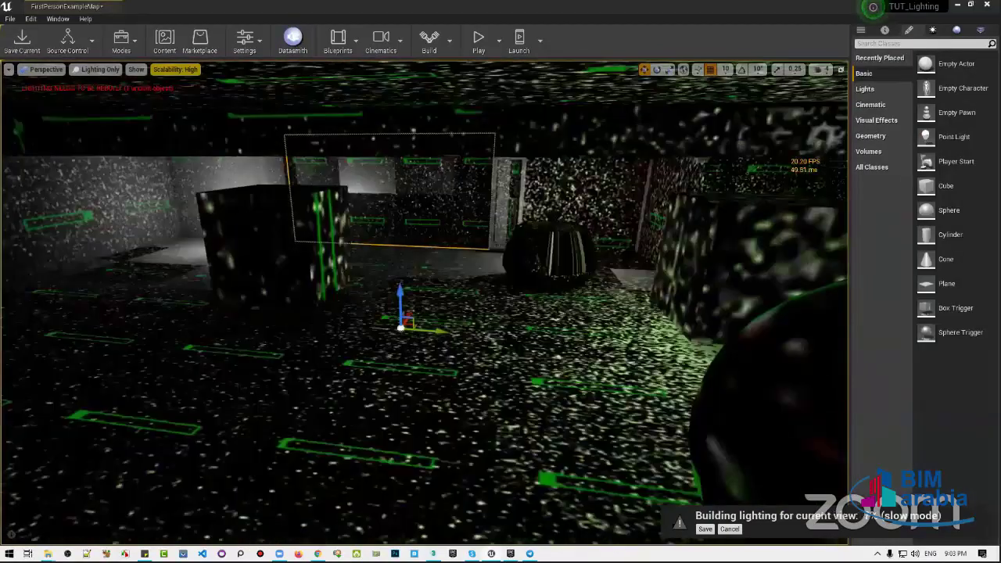
{"action": "key", "text": "f"}
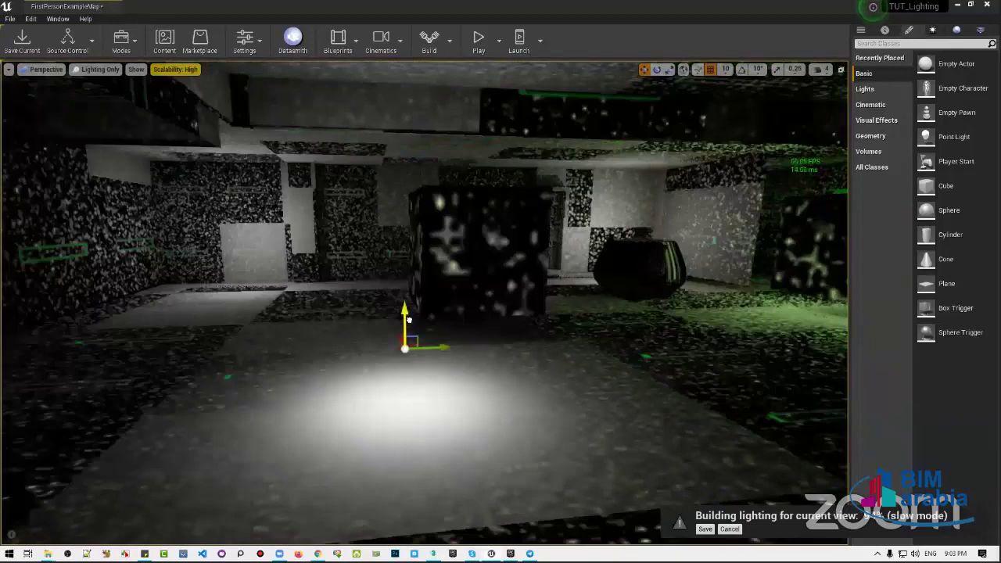
{"action": "right_click_drag", "start_coordinate": [359, 284], "coordinate": [548, 289]}
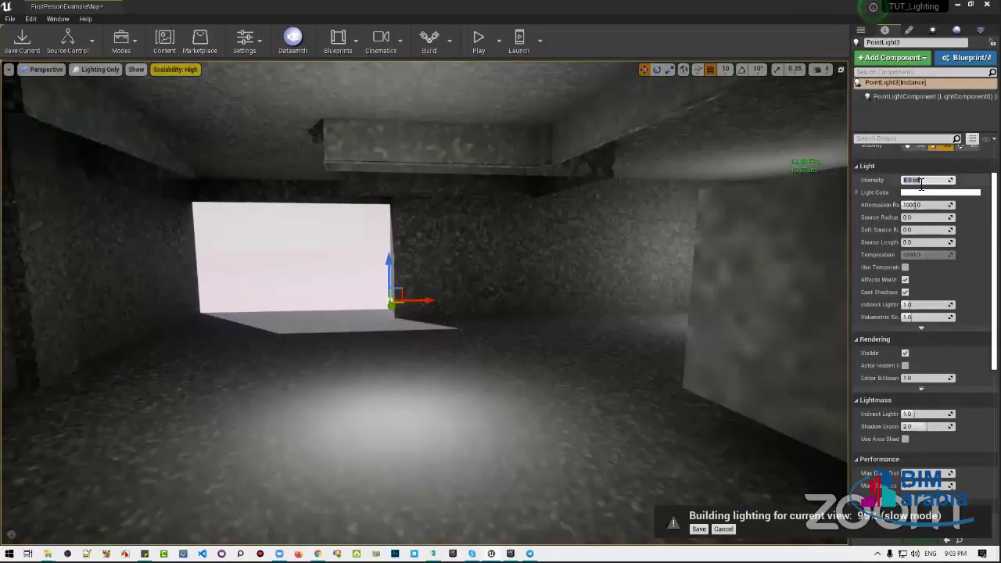
{"action": "type", "text": "10"}
Give the point light 10 cd intensity, about 960 attenuation radius and 4500 K colour temperature
{"action": "key", "text": "Return"}
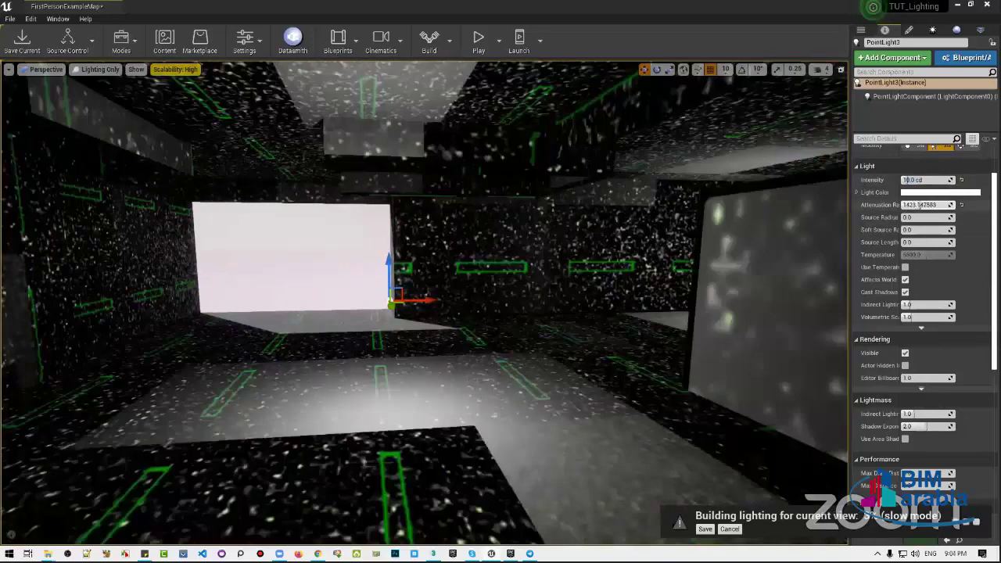
{"action": "left_click_drag", "start_coordinate": [927, 204], "coordinate": [913, 261]}
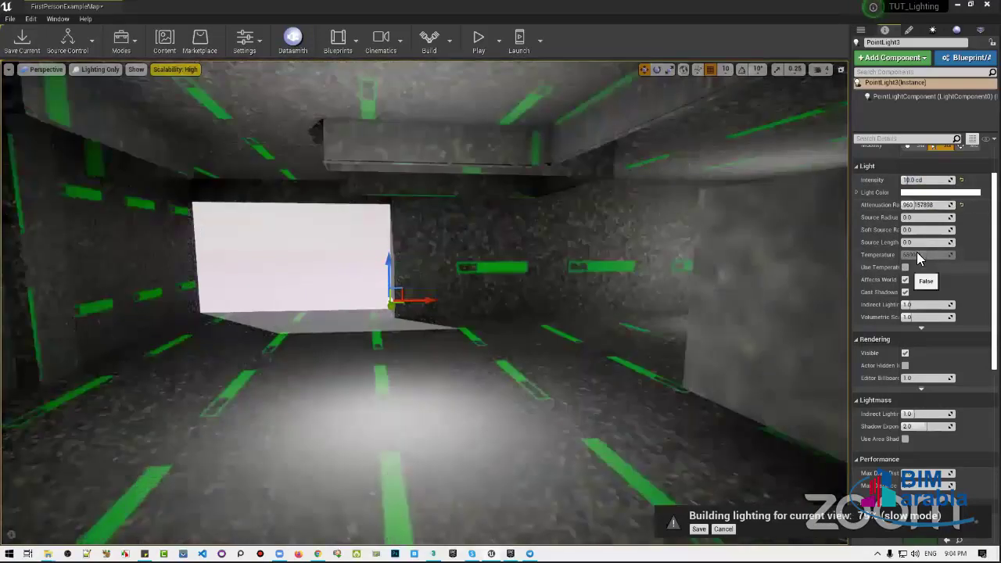
{"action": "left_click", "coordinate": [905, 267]}
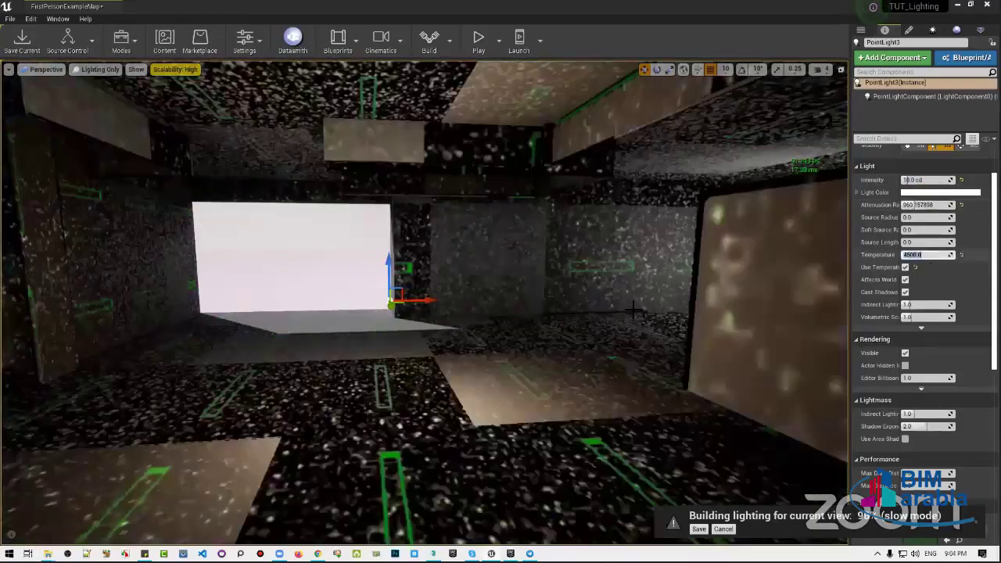
{"action": "scroll", "coordinate": [584, 302], "scroll_direction": "up", "scroll_amount": 5}
{"action": "scroll", "coordinate": [616, 292], "scroll_direction": "up", "scroll_amount": 3}
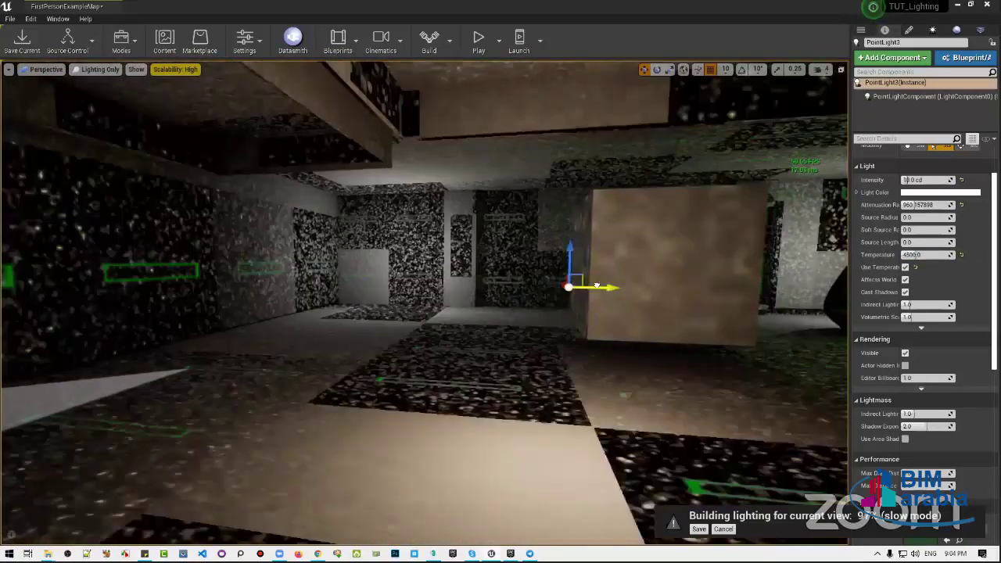
Move the point light left along its Y axis toward the teapot and cube
{"action": "left_click_drag", "start_coordinate": [606, 287], "coordinate": [333, 292]}
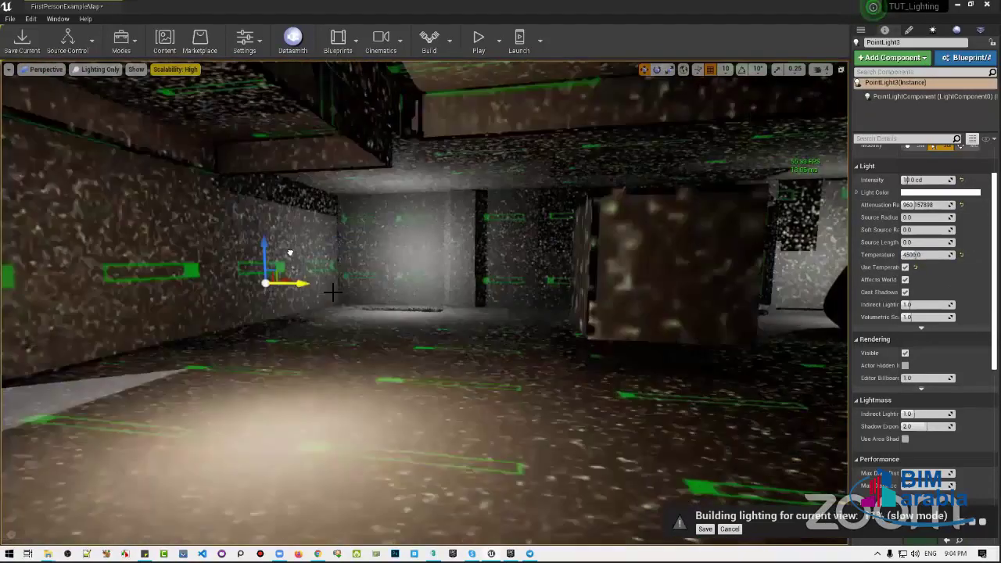
{"action": "left_click", "coordinate": [332, 291]}
{"action": "left_click", "coordinate": [316, 284]}
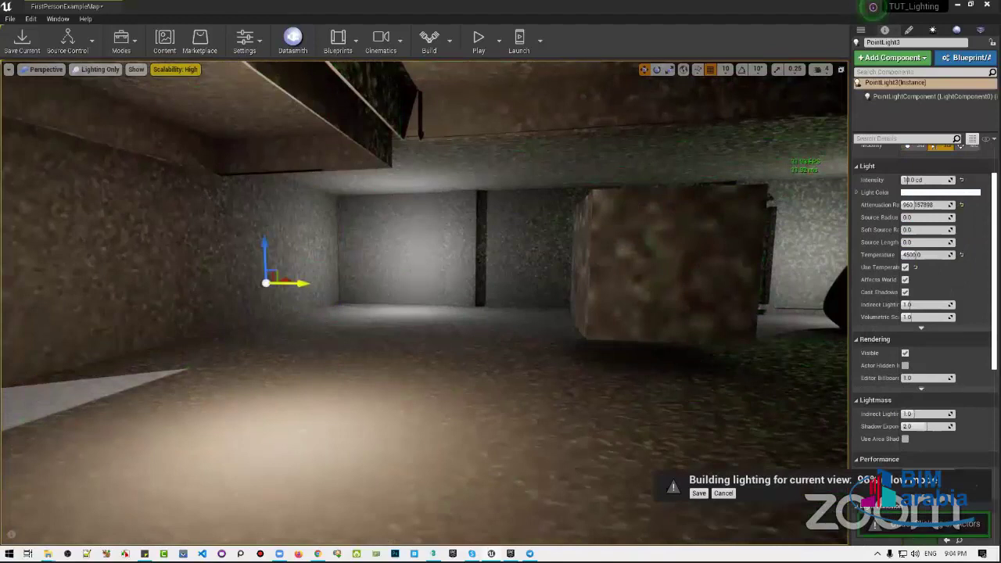
{"action": "right_click_drag", "start_coordinate": [313, 284], "coordinate": [329, 284]}
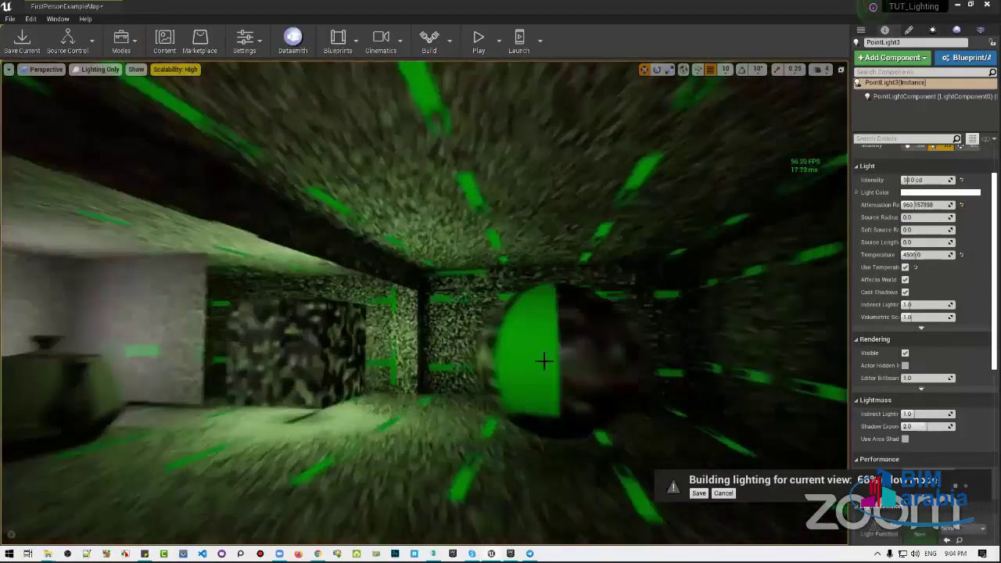
{"action": "mouse_move", "coordinate": [545, 357]}
{"action": "right_mouse_down"}
{"action": "mouse_move", "coordinate": [543, 373]}
{"action": "mouse_move", "coordinate": [517, 327]}
{"action": "mouse_move", "coordinate": [539, 328]}
{"action": "right_mouse_up"}
Compare Lit and Lighting Only views, nudge the light left, and select the second point light
{"action": "key", "text": "alt+4"}
{"action": "key", "text": "alt+6"}
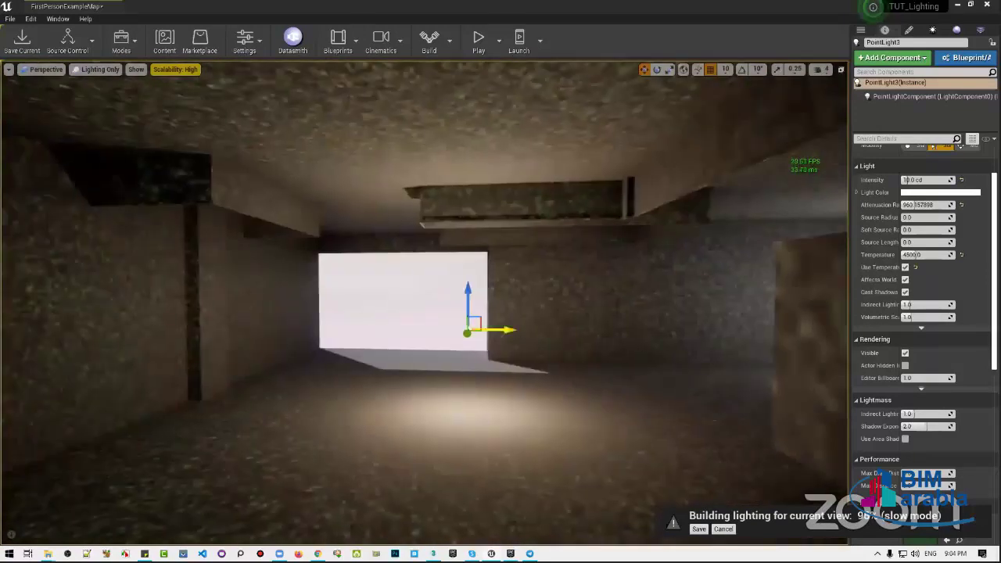
{"action": "left_click_drag", "start_coordinate": [504, 329], "coordinate": [498, 328]}
{"action": "right_click_drag", "start_coordinate": [498, 328], "coordinate": [468, 313]}
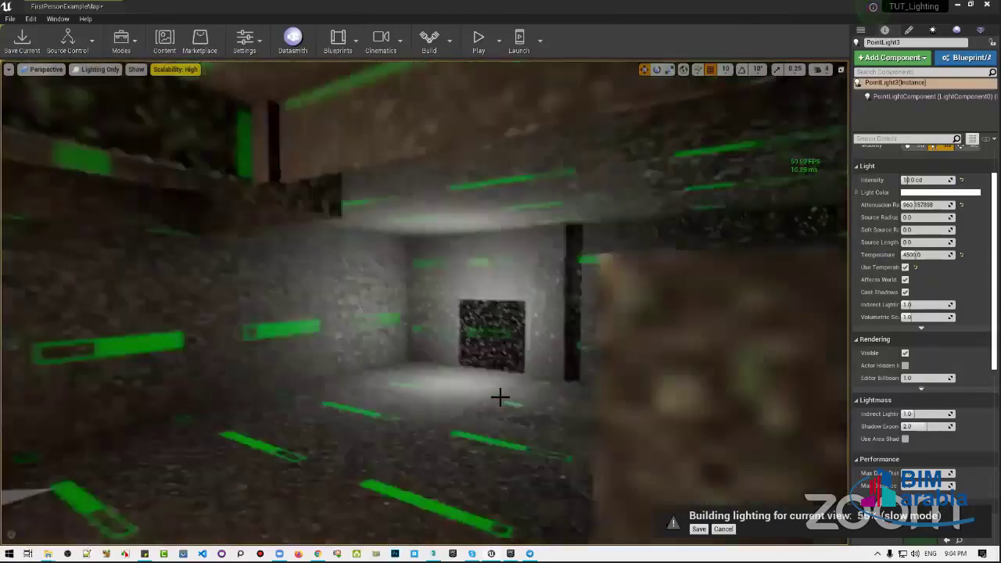
{"action": "left_click", "coordinate": [470, 323]}
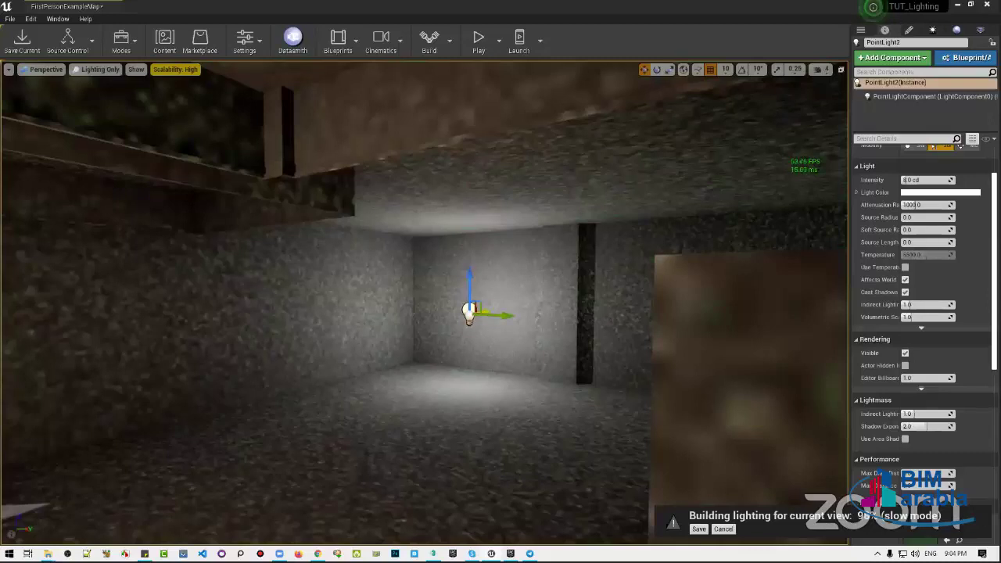
Nudge the second point light left and raise its temperature to about 9440 K
{"action": "mouse_move", "coordinate": [487, 313]}
{"action": "left_mouse_down"}
{"action": "mouse_move", "coordinate": [435, 333]}
{"action": "mouse_move", "coordinate": [790, 278]}
{"action": "left_mouse_up"}
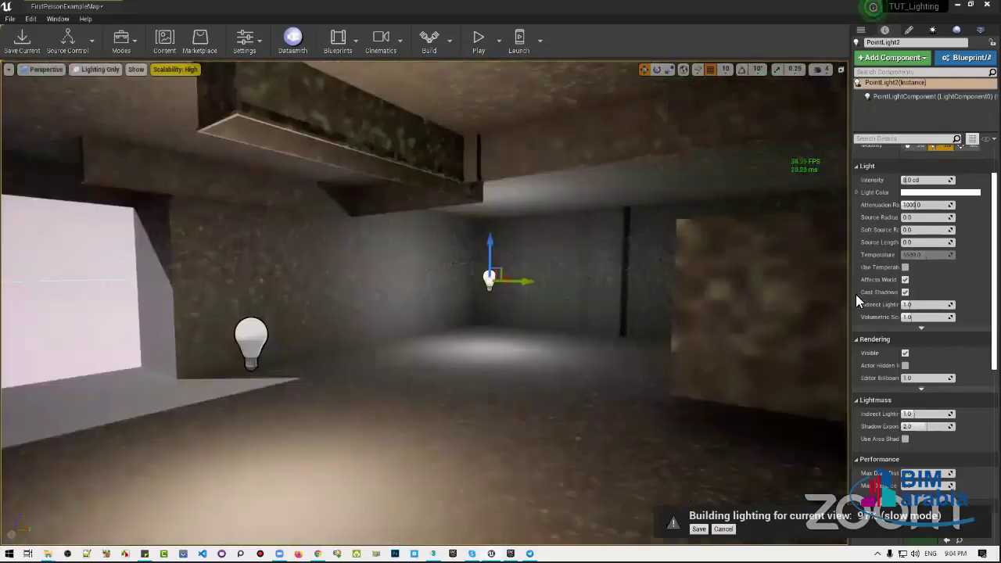
{"action": "scroll", "coordinate": [905, 327], "scroll_direction": "up", "scroll_amount": 1}
{"action": "scroll", "coordinate": [905, 327], "scroll_direction": "up", "scroll_amount": 1}
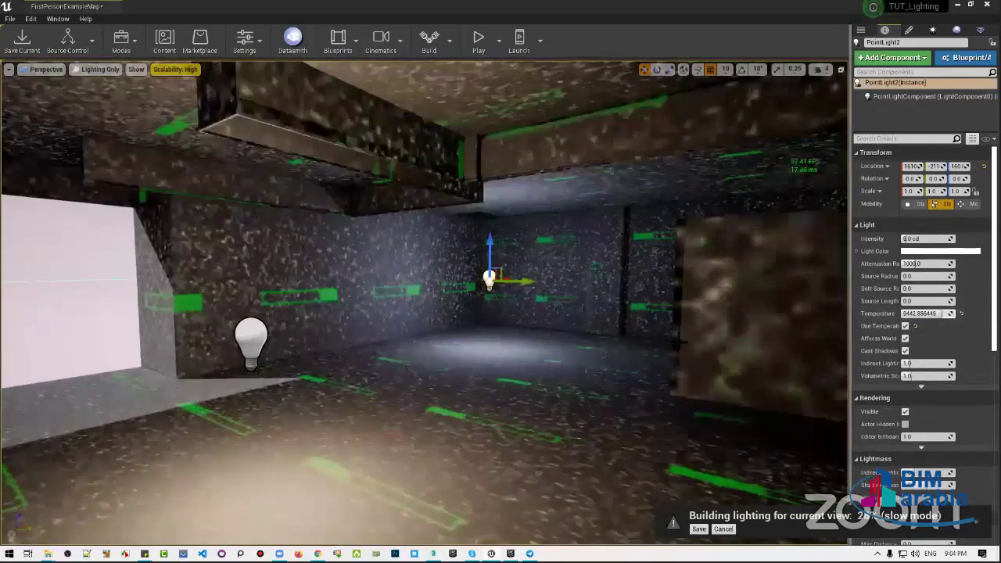
{"action": "mouse_move", "coordinate": [681, 344]}
{"action": "left_mouse_down"}
{"action": "mouse_move", "coordinate": [667, 347]}
{"action": "mouse_move", "coordinate": [550, 276]}
{"action": "left_mouse_up"}
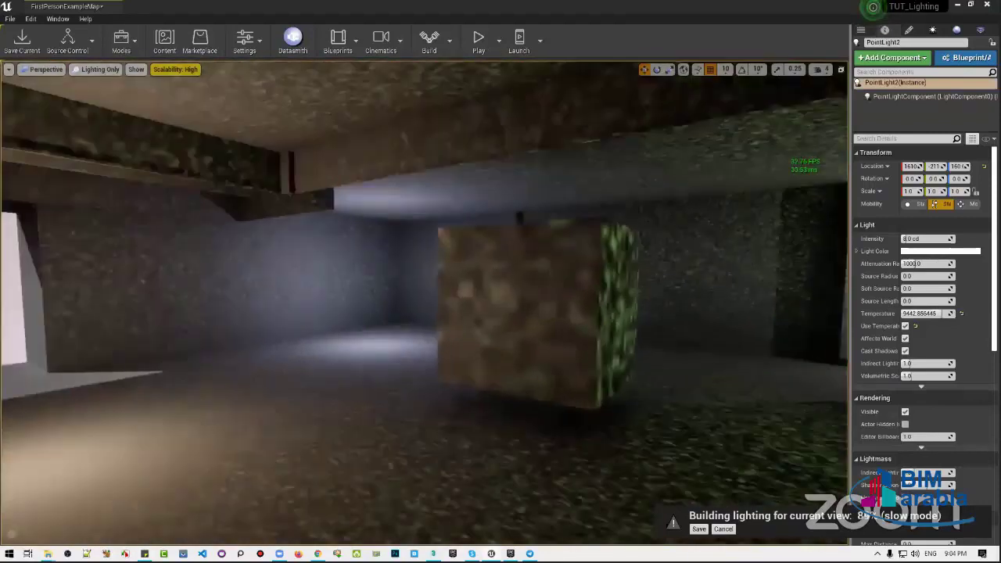
Select the cube and orbit around it toward the teapot room
{"action": "left_click", "coordinate": [538, 279]}
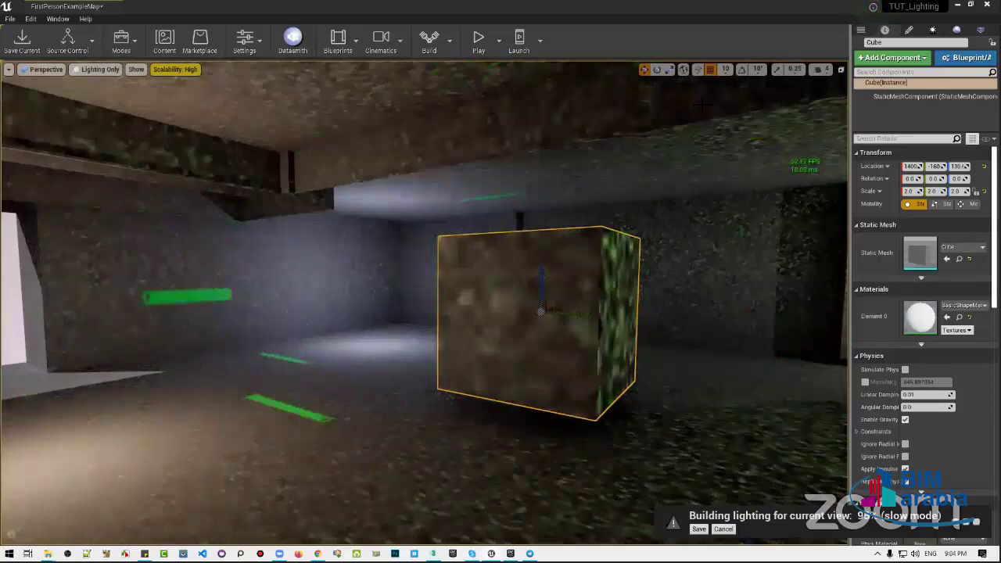
{"action": "left_click_drag", "start_coordinate": [542, 278], "coordinate": [461, 281]}
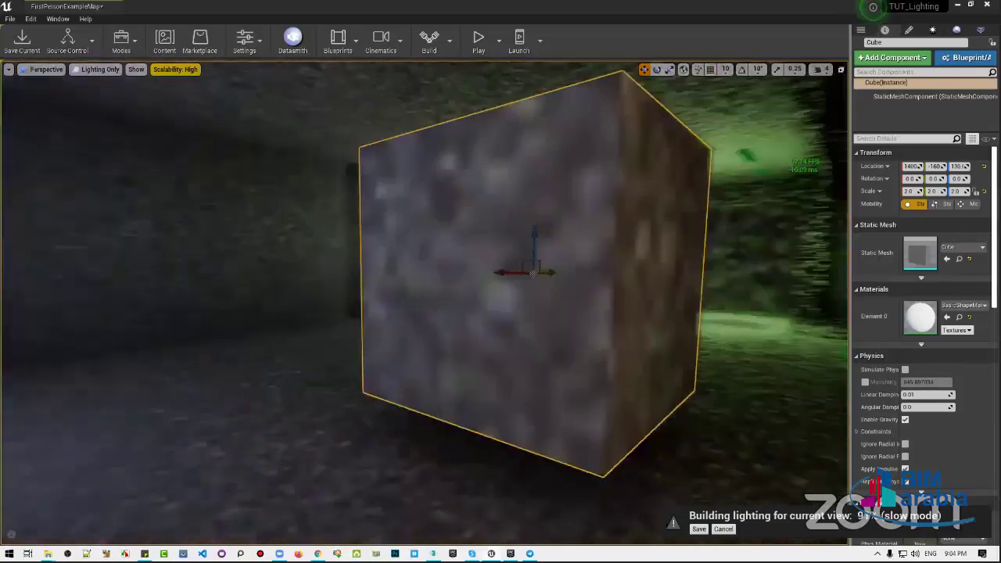
{"action": "left_click_drag", "start_coordinate": [461, 281], "coordinate": [863, 171]}
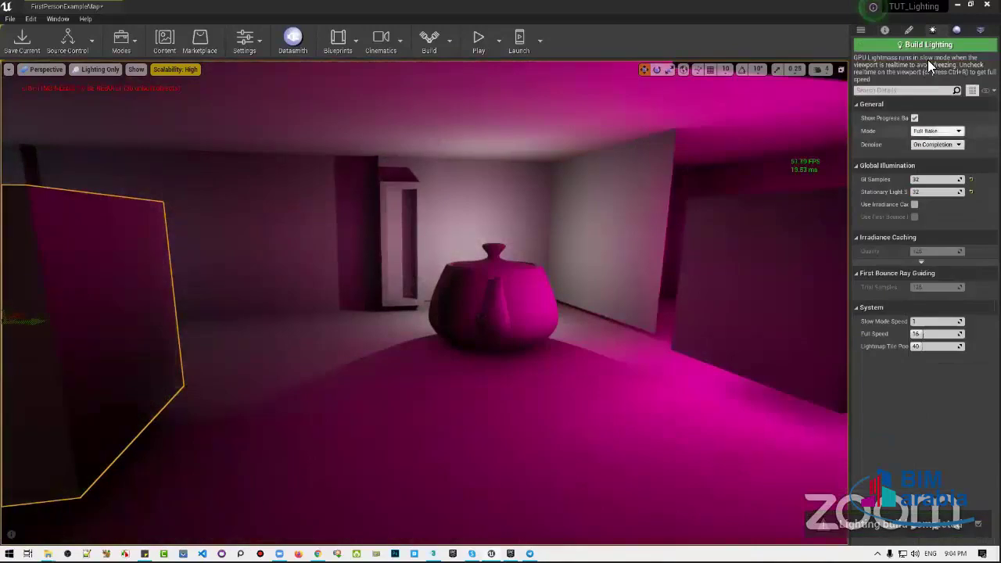
Rebuild the lighting and view the teapot in Lit, then Detail Lighting mode while it bakes
{"action": "left_click", "coordinate": [936, 47]}
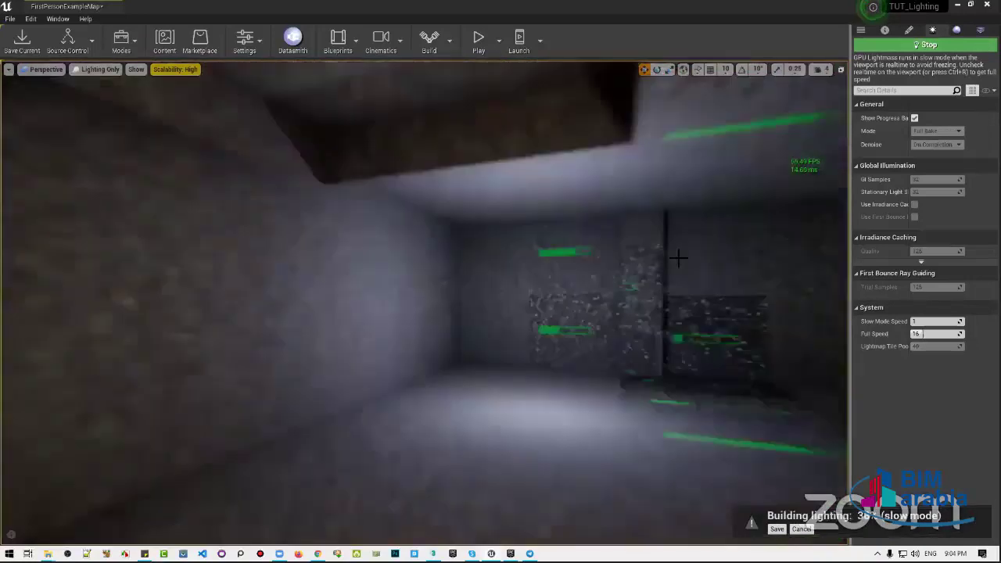
{"action": "mouse_move", "coordinate": [670, 253]}
{"action": "right_mouse_down"}
{"action": "mouse_move", "coordinate": [741, 288]}
{"action": "mouse_move", "coordinate": [767, 281]}
{"action": "mouse_move", "coordinate": [735, 283]}
{"action": "right_mouse_up"}
{"action": "key", "text": "alt+4"}
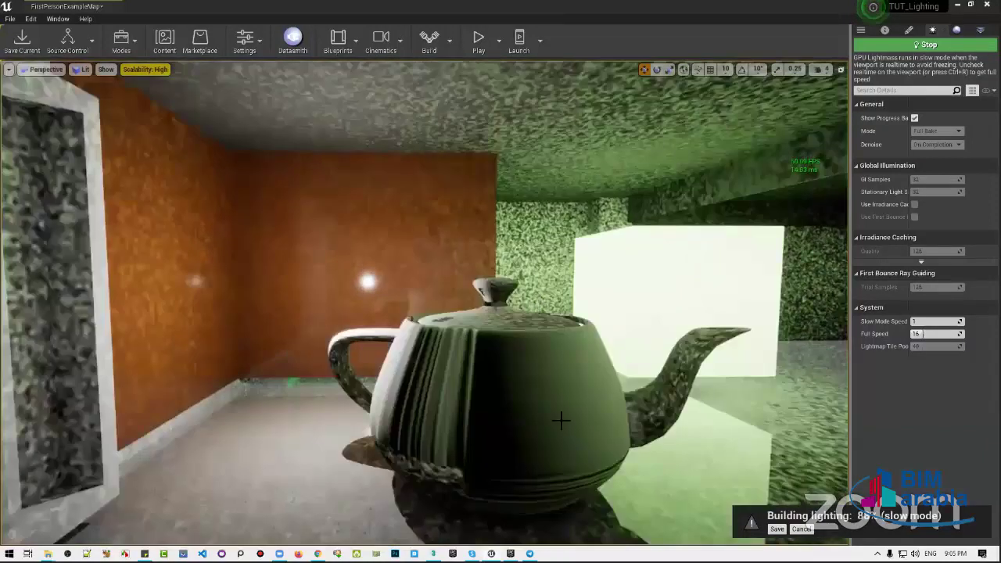
{"action": "right_click_drag", "start_coordinate": [563, 417], "coordinate": [544, 381]}
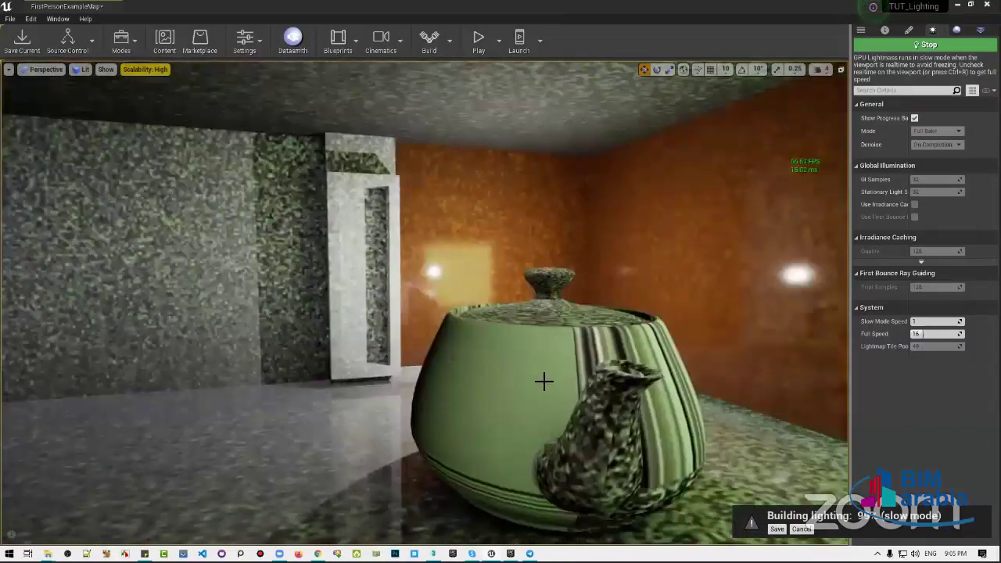
{"action": "key", "text": "alt+5"}
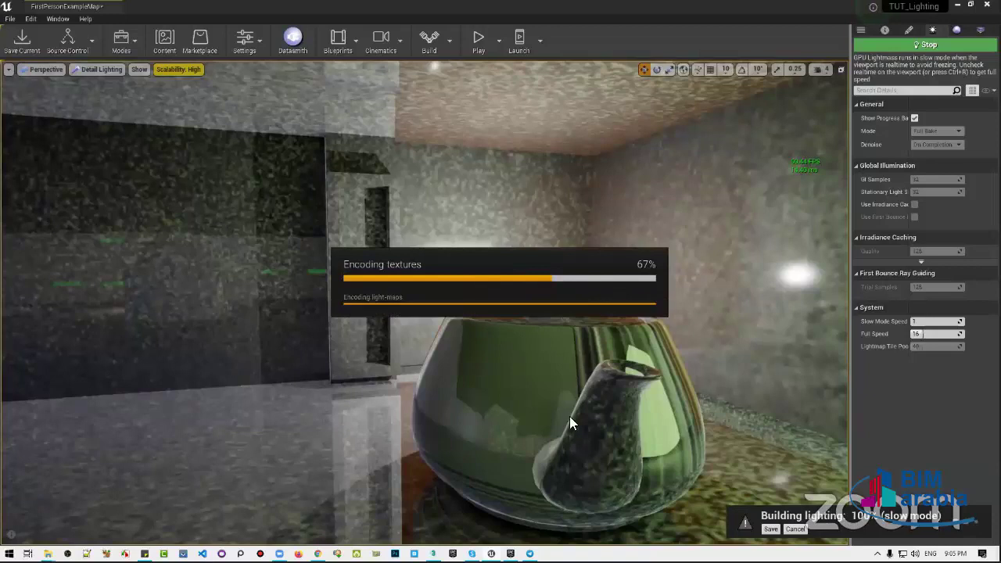
{"action": "left_click_drag", "start_coordinate": [569, 416], "coordinate": [571, 394]}
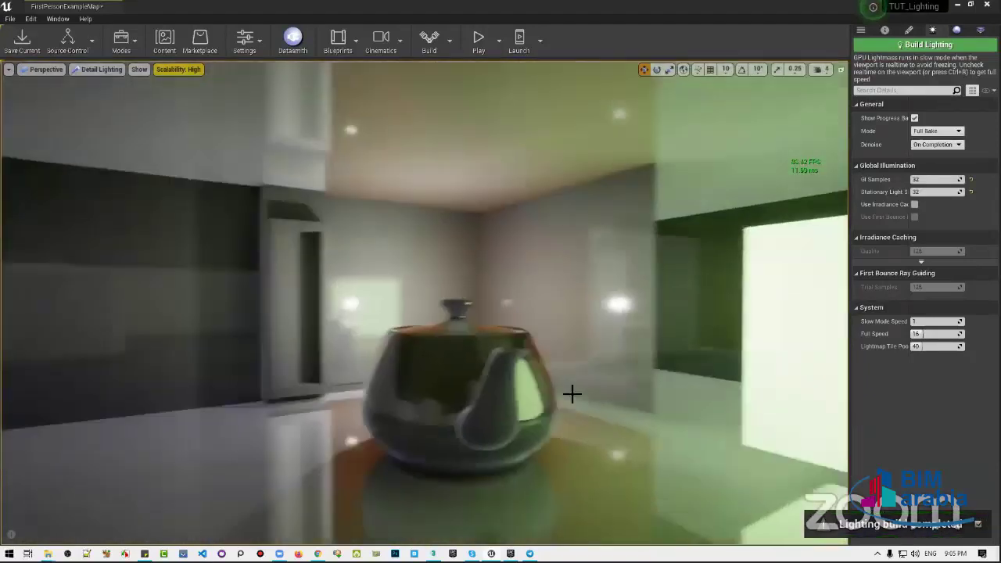
In Lighting Only mode, select Teapot001, orbit close to its spout and front, and show its properties
{"action": "key", "text": "alt+6"}
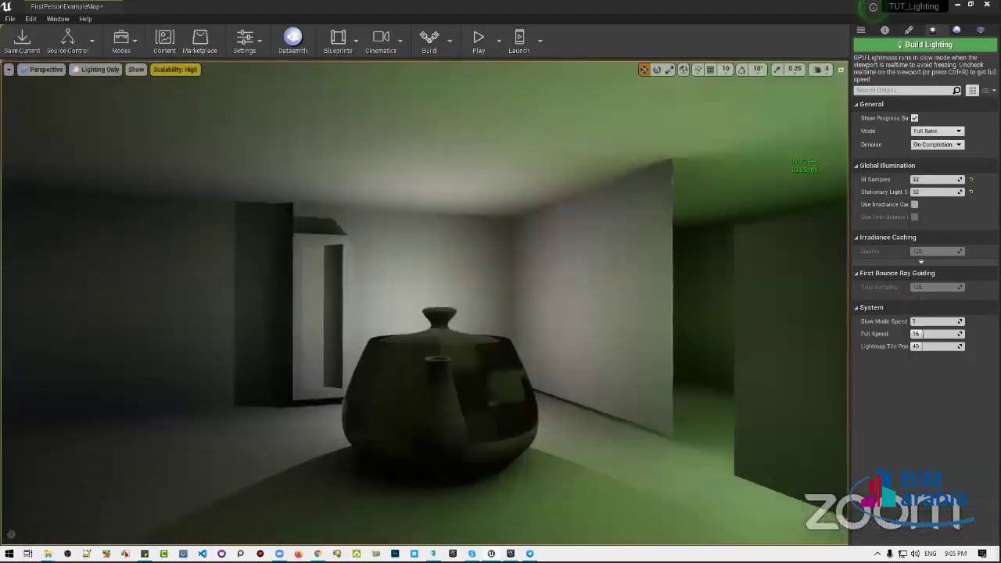
{"action": "mouse_move", "coordinate": [571, 394]}
{"action": "left_mouse_down"}
{"action": "mouse_move", "coordinate": [501, 336]}
{"action": "mouse_move", "coordinate": [404, 344]}
{"action": "left_mouse_up"}
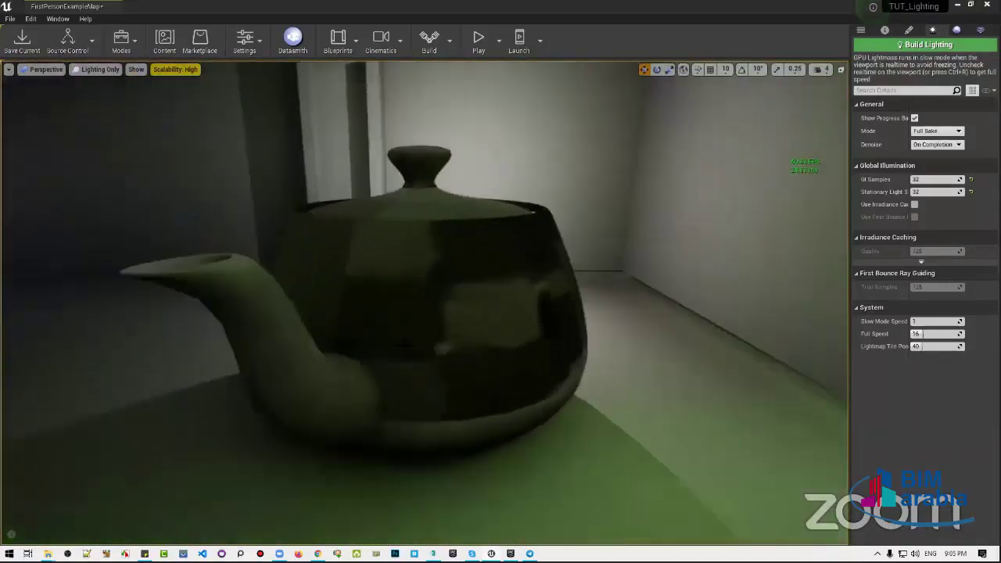
{"action": "left_click", "coordinate": [256, 303]}
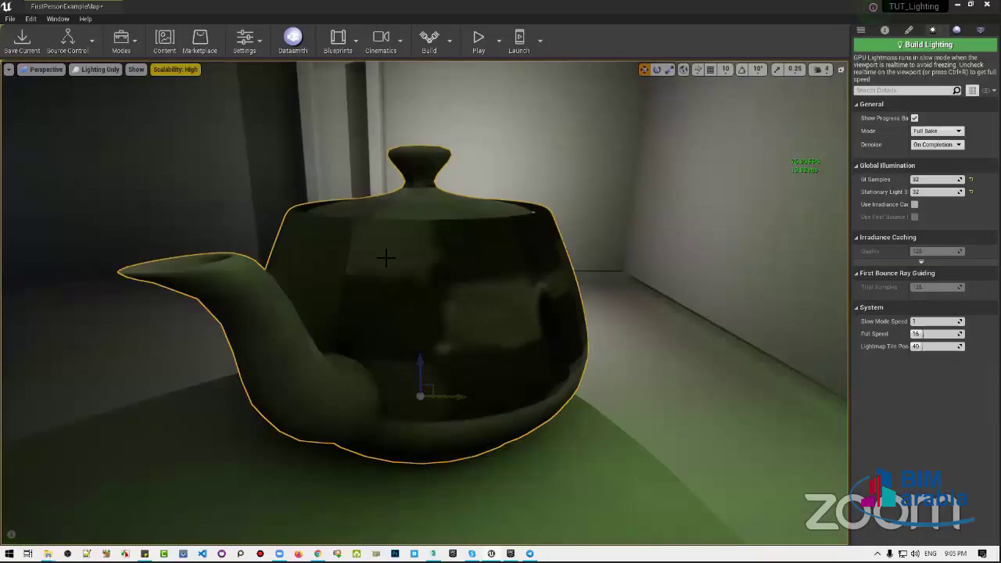
{"action": "mouse_move", "coordinate": [404, 344]}
{"action": "left_mouse_down"}
{"action": "mouse_move", "coordinate": [368, 337]}
{"action": "mouse_move", "coordinate": [310, 284]}
{"action": "left_mouse_up"}
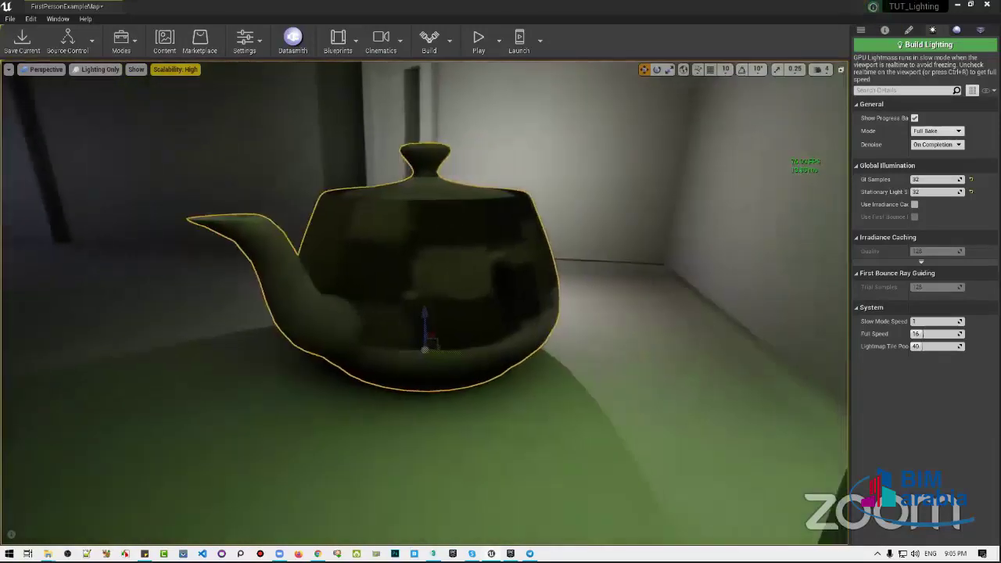
{"action": "left_click_drag", "start_coordinate": [310, 284], "coordinate": [432, 245], "text": "alt"}
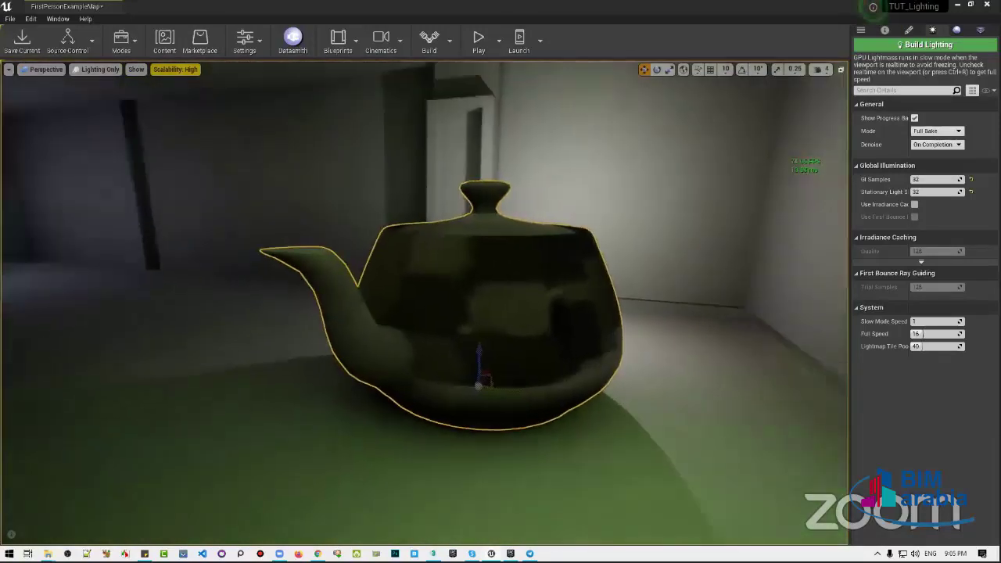
{"action": "scroll", "coordinate": [432, 245], "scroll_direction": "up", "scroll_amount": 3}
{"action": "scroll", "coordinate": [433, 244], "scroll_direction": "down", "scroll_amount": 3}
{"action": "scroll", "coordinate": [555, 338], "scroll_direction": "down", "scroll_amount": 2}
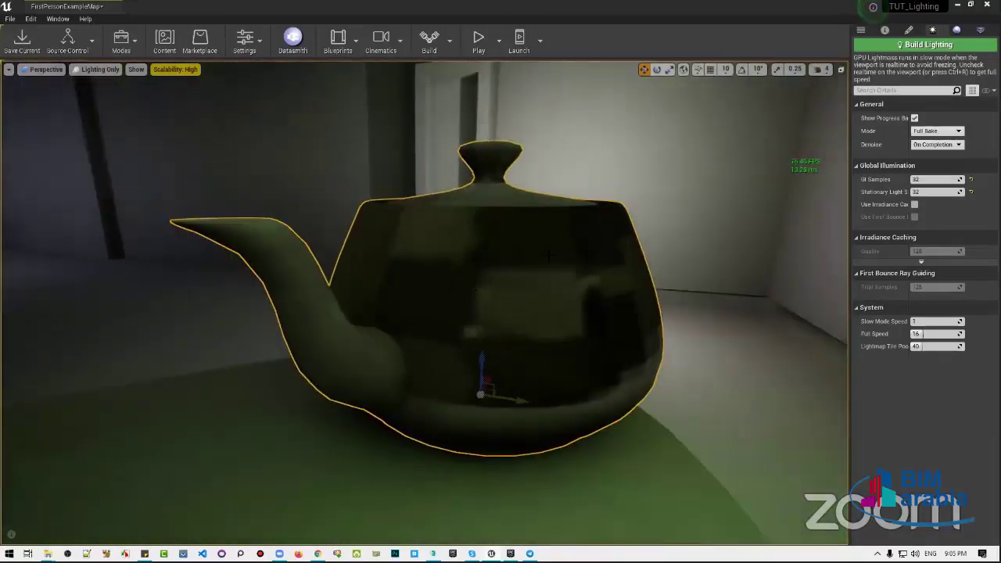
{"action": "left_click", "coordinate": [885, 29]}
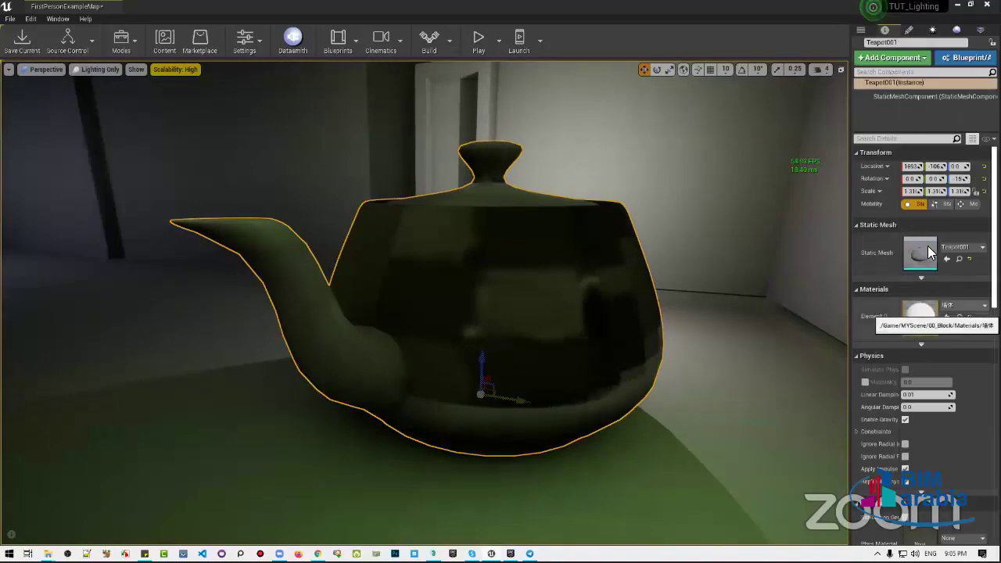
{"action": "double_click", "coordinate": [928, 247]}
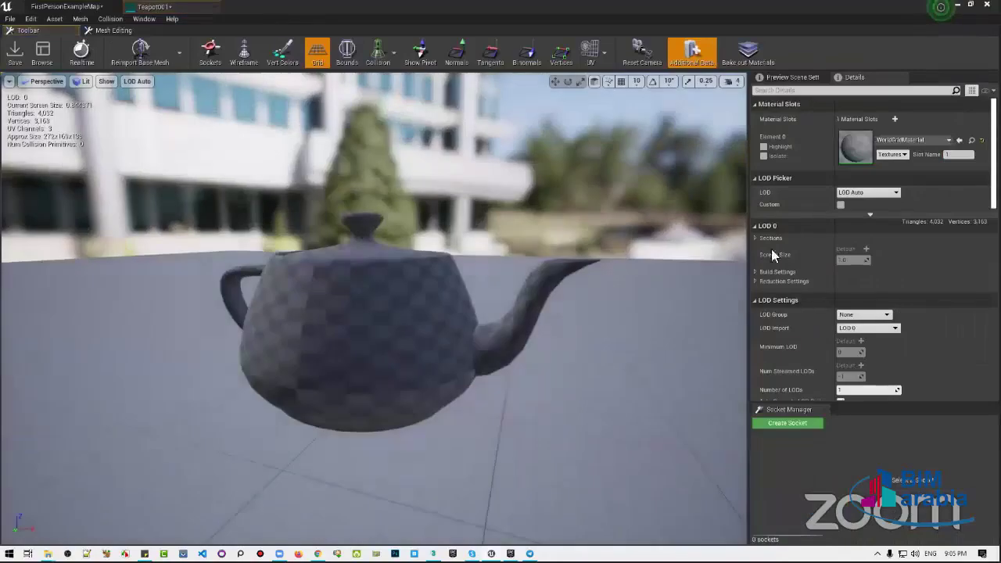
{"action": "left_click", "coordinate": [598, 63]}
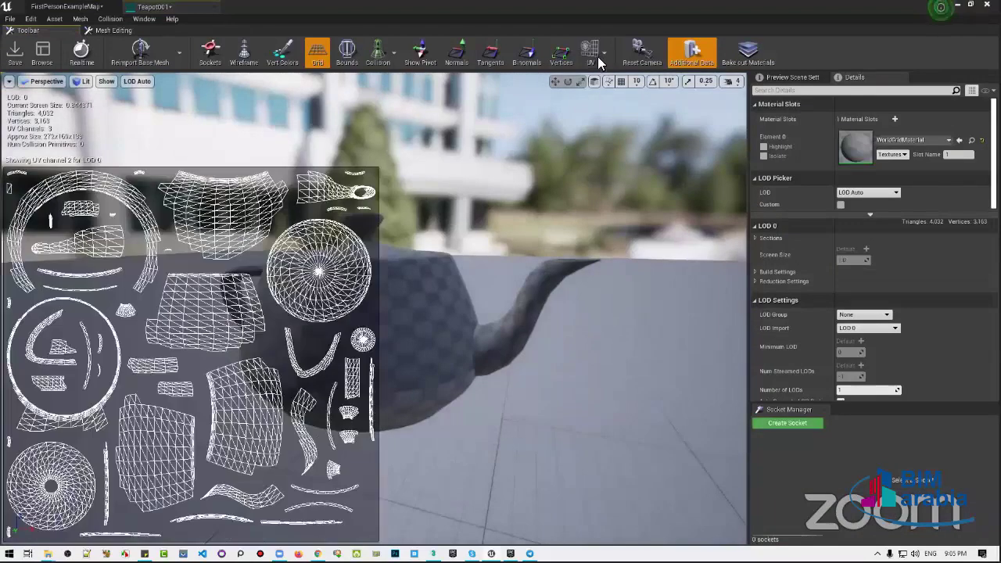
{"action": "left_click", "coordinate": [604, 54]}
{"action": "left_click", "coordinate": [616, 106]}
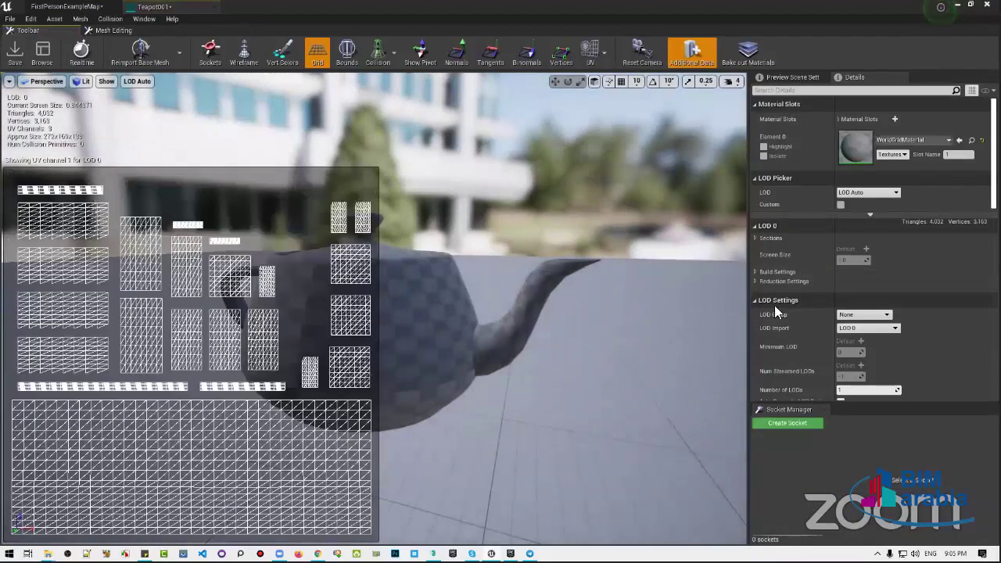
{"action": "scroll", "coordinate": [782, 305], "scroll_direction": "down", "scroll_amount": 3}
{"action": "scroll", "coordinate": [795, 286], "scroll_direction": "down", "scroll_amount": 3}
{"action": "scroll", "coordinate": [799, 271], "scroll_direction": "down", "scroll_amount": 3}
{"action": "scroll", "coordinate": [813, 266], "scroll_direction": "down", "scroll_amount": 3}
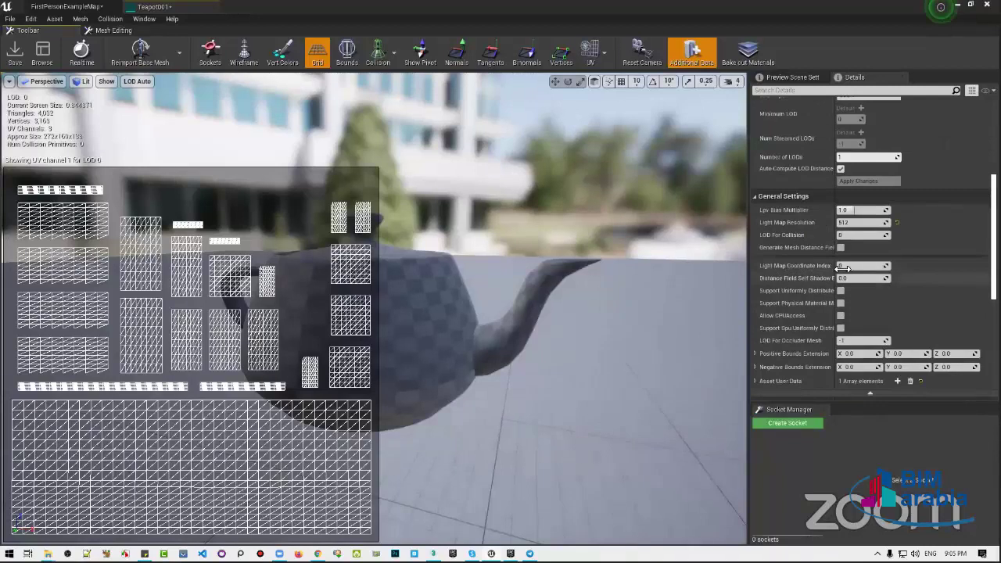
{"action": "left_click", "coordinate": [603, 54]}
{"action": "left_click", "coordinate": [588, 103]}
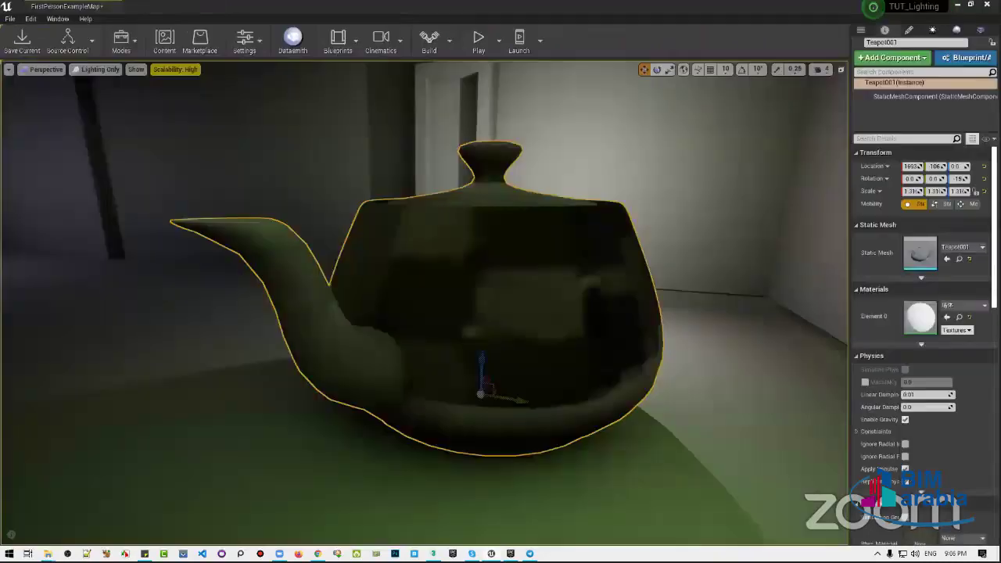
{"action": "mouse_move", "coordinate": [481, 352]}
{"action": "left_mouse_down", "text": "alt"}
{"action": "mouse_move", "coordinate": [234, 352]}
{"action": "mouse_move", "coordinate": [548, 249]}
{"action": "mouse_move", "coordinate": [588, 62]}
{"action": "left_mouse_up", "text": "alt"}
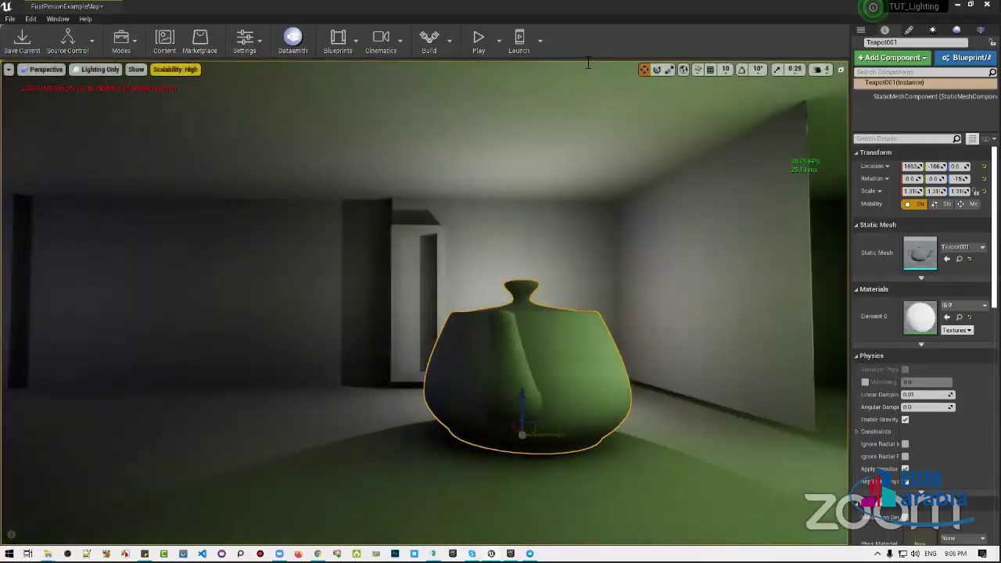
Rebuild the lighting with GPU Lightmass and move up close to the teapot while it completes
{"action": "left_click", "coordinate": [923, 47]}
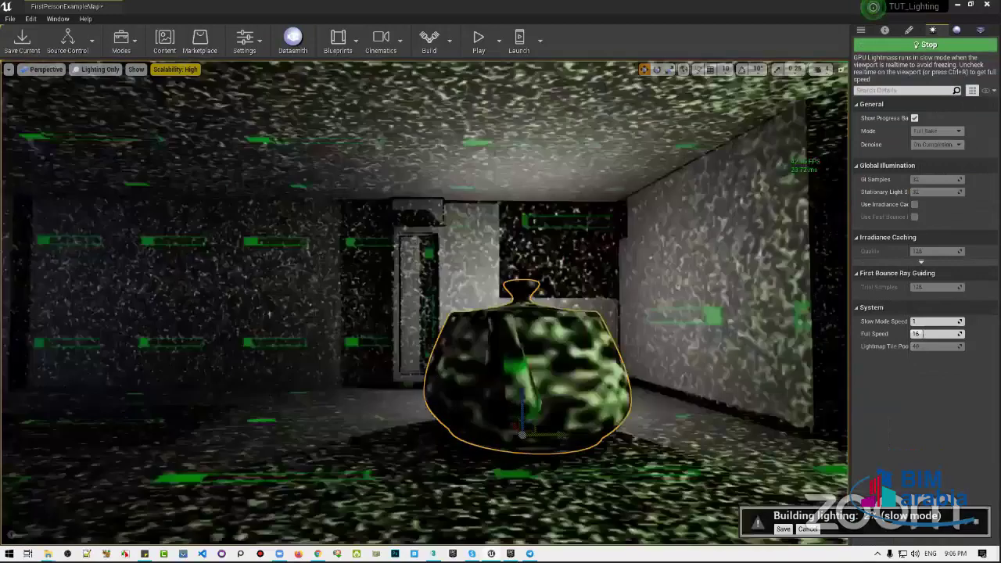
{"action": "mouse_move", "coordinate": [521, 352]}
{"action": "left_mouse_down", "text": "alt"}
{"action": "mouse_move", "coordinate": [500, 313]}
{"action": "mouse_move", "coordinate": [437, 276]}
{"action": "mouse_move", "coordinate": [485, 258]}
{"action": "mouse_move", "coordinate": [470, 282]}
{"action": "mouse_move", "coordinate": [406, 289]}
{"action": "mouse_move", "coordinate": [438, 297]}
{"action": "mouse_move", "coordinate": [414, 303]}
{"action": "left_mouse_up", "text": "alt"}
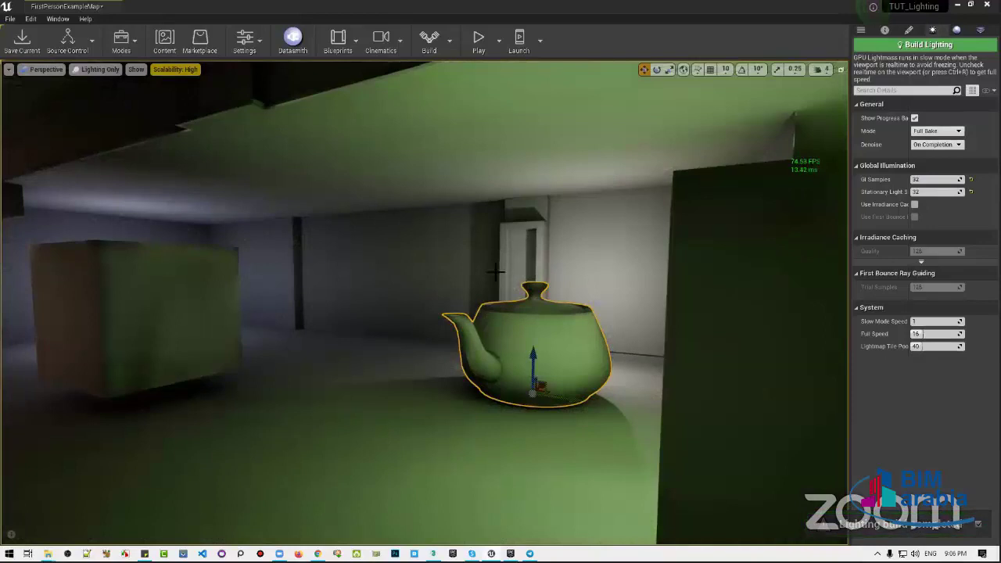
Fly around the teapot, box wall and corridor to review the rebaked lighting
{"action": "right_click_drag", "start_coordinate": [422, 305], "coordinate": [423, 305]}
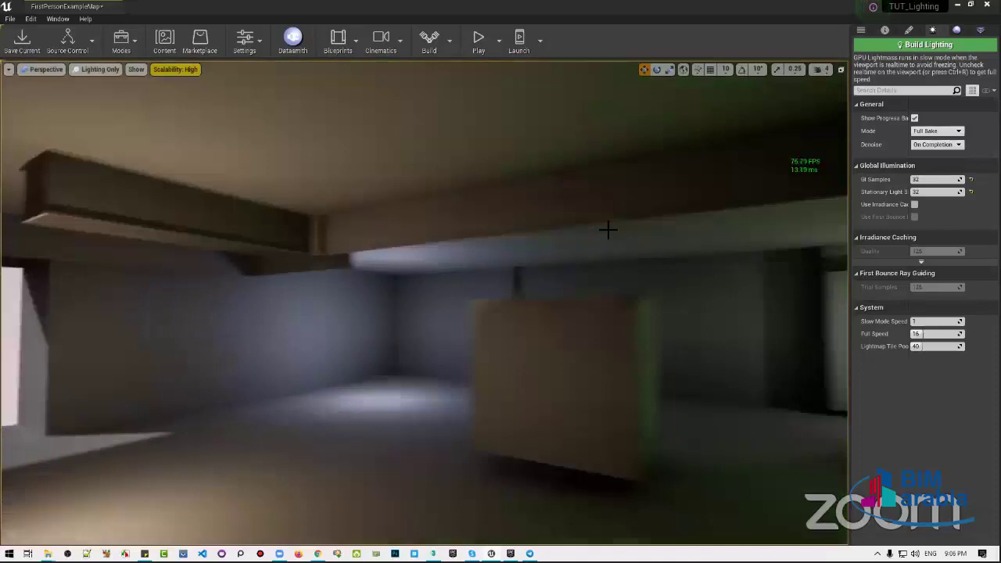
{"action": "right_click_drag", "start_coordinate": [608, 226], "coordinate": [608, 226]}
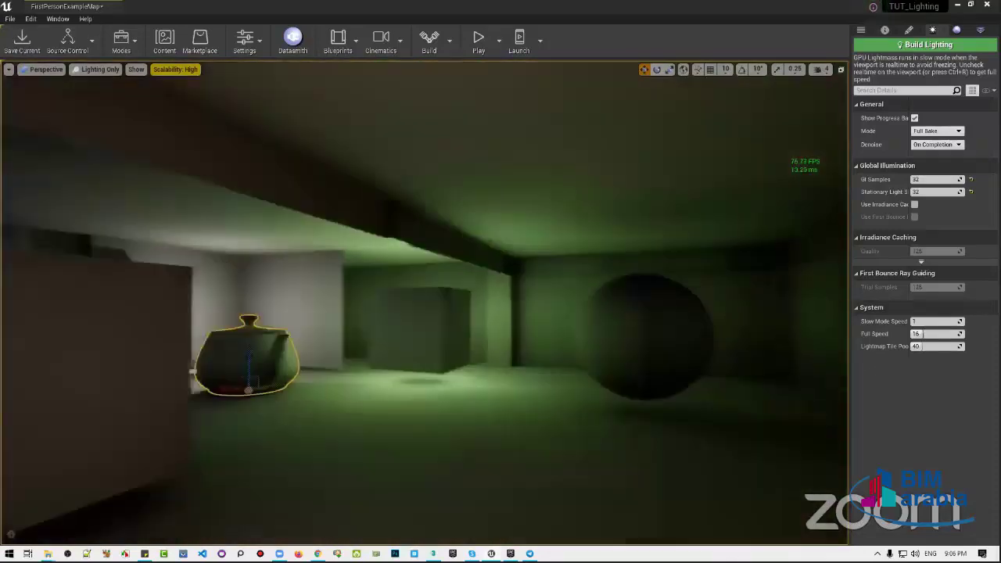
{"action": "right_click_drag", "start_coordinate": [536, 249], "coordinate": [506, 225]}
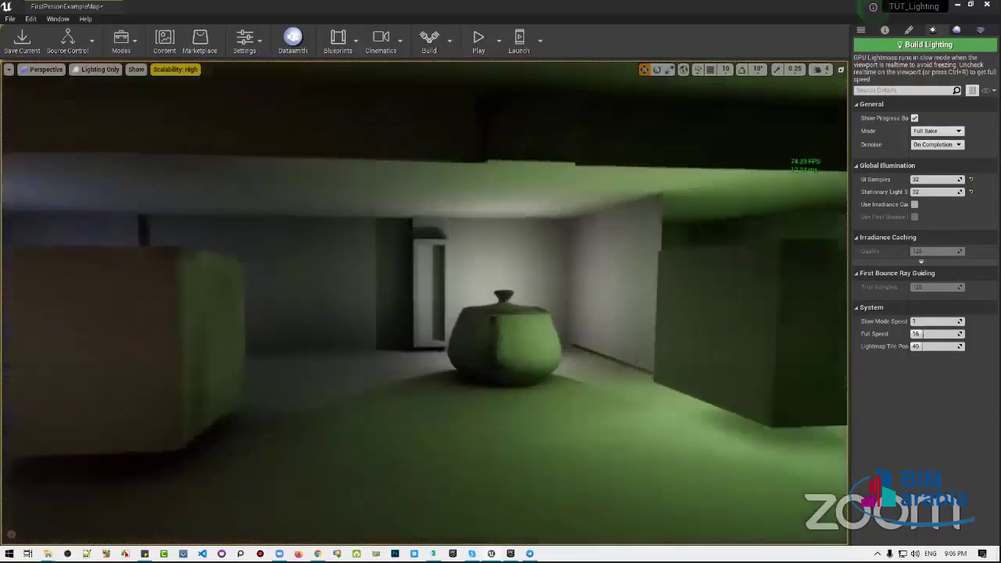
{"action": "right_click_drag", "start_coordinate": [562, 339], "coordinate": [563, 340]}
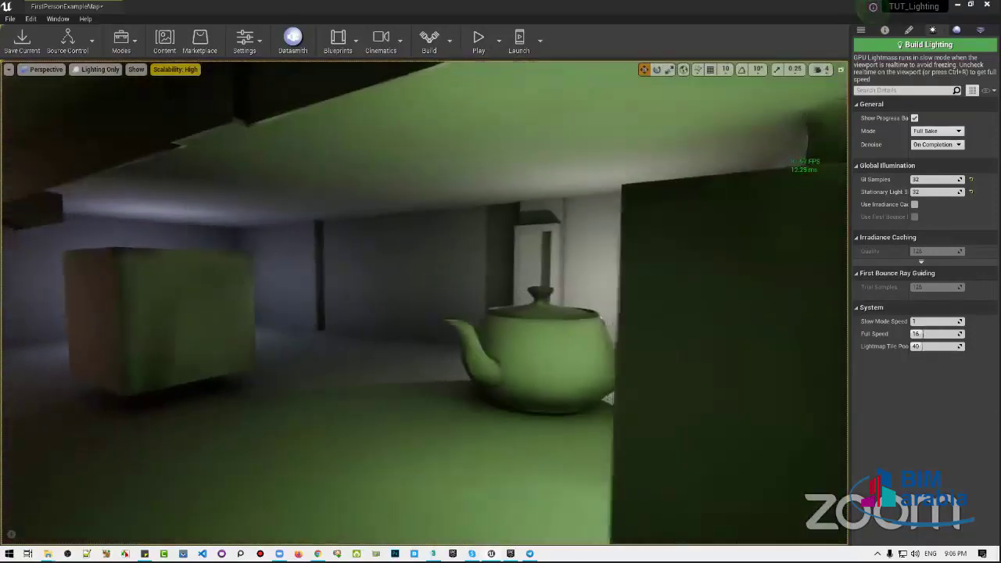
{"action": "right_click_drag", "start_coordinate": [608, 399], "coordinate": [608, 399]}
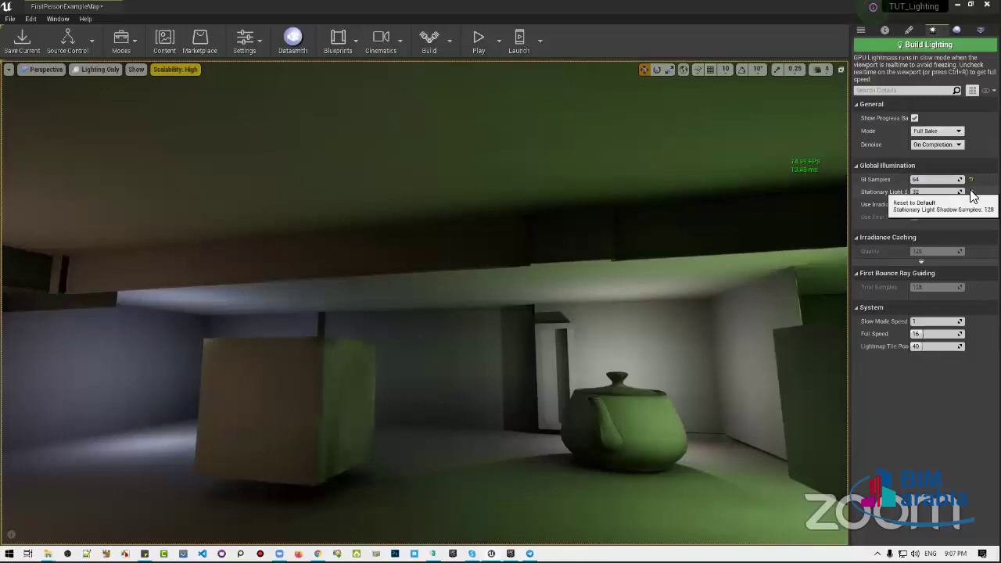
Reset stationary light shadow samples to 128, then select the three light bulbs and show their properties
{"action": "left_click", "coordinate": [970, 192]}
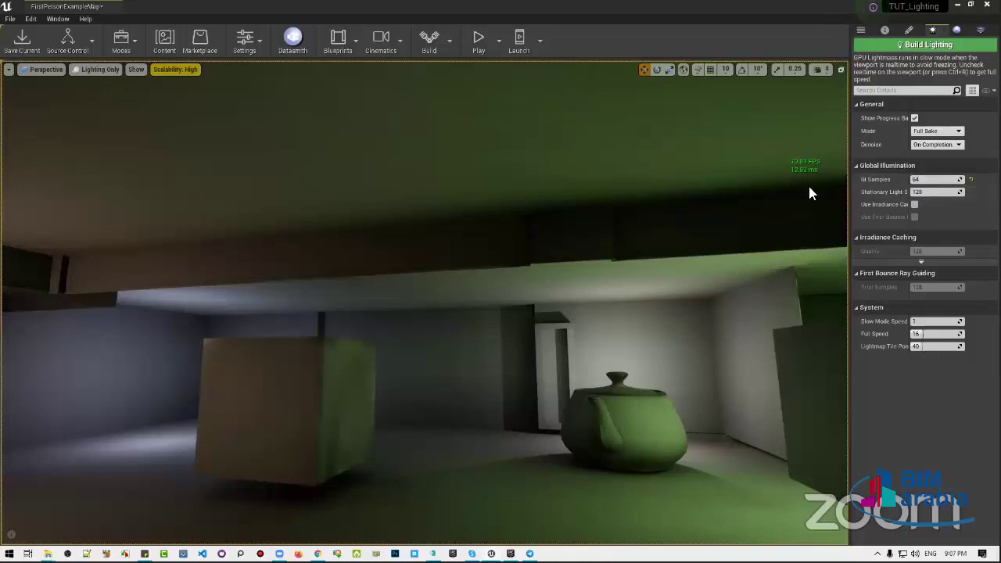
{"action": "right_click_drag", "start_coordinate": [630, 311], "coordinate": [625, 311]}
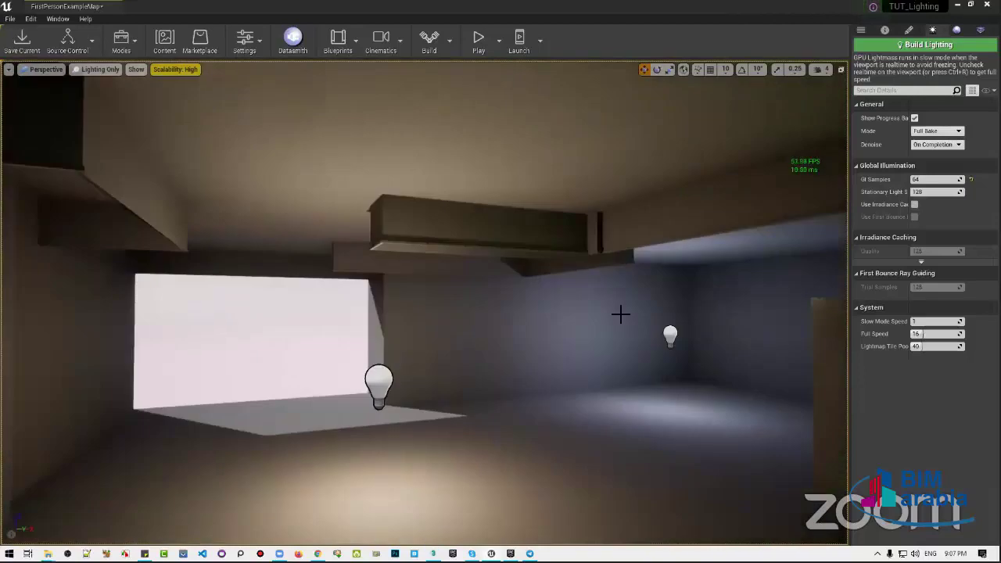
{"action": "left_click", "coordinate": [378, 383]}
{"action": "left_click", "coordinate": [669, 334]}
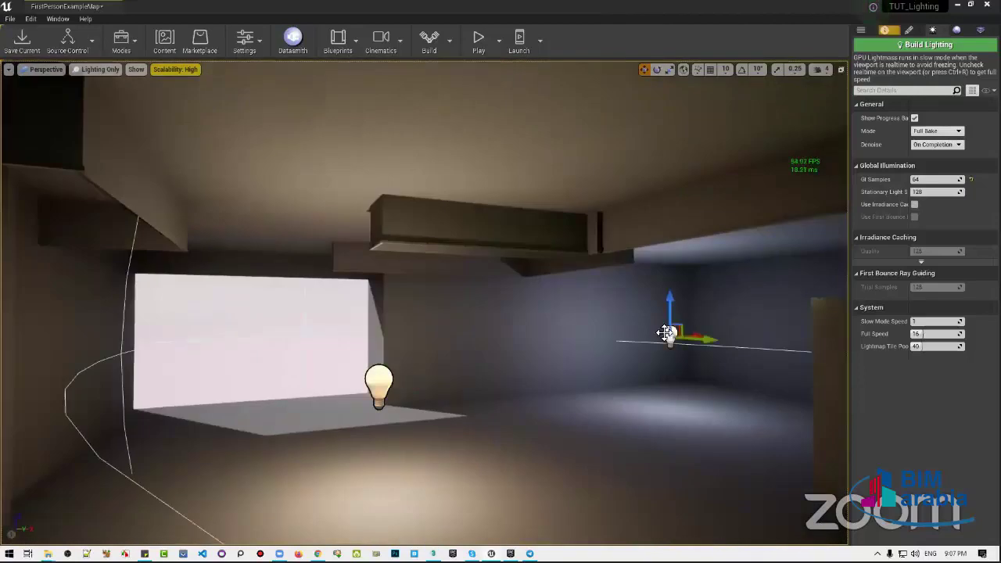
{"action": "right_click_drag", "start_coordinate": [670, 334], "coordinate": [669, 335]}
{"action": "right_click_drag", "start_coordinate": [640, 381], "coordinate": [639, 381]}
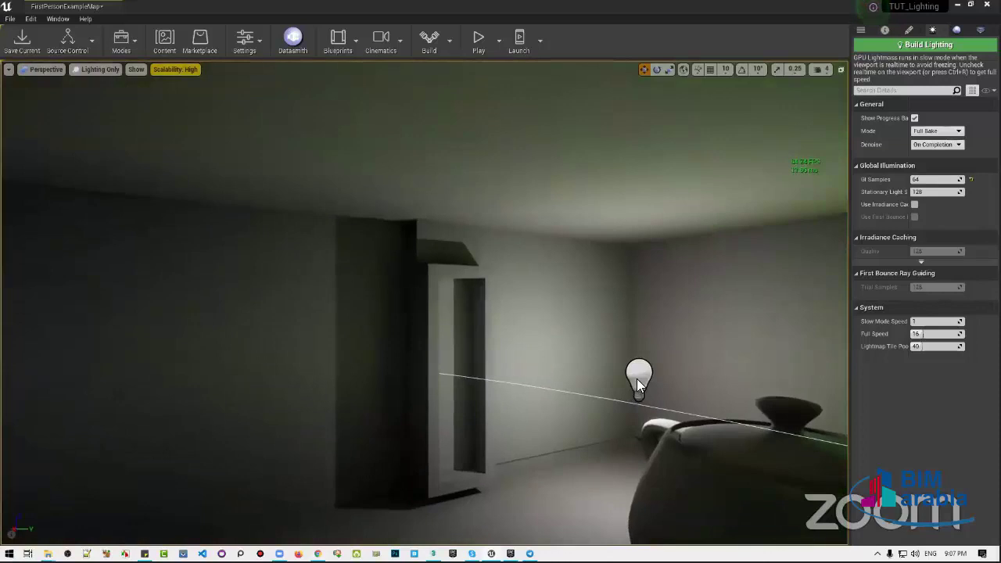
{"action": "left_click", "coordinate": [638, 385]}
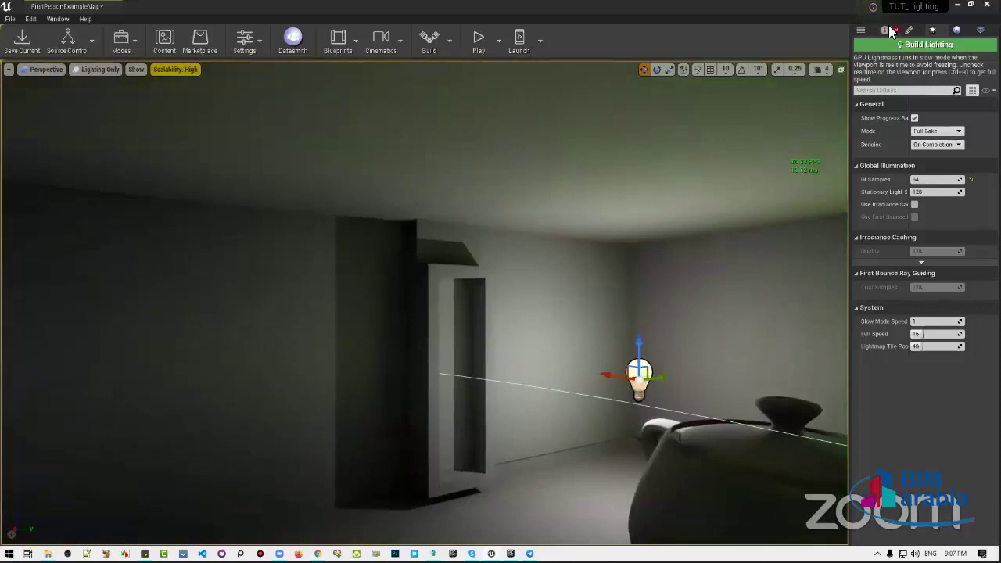
{"action": "left_click", "coordinate": [885, 30]}
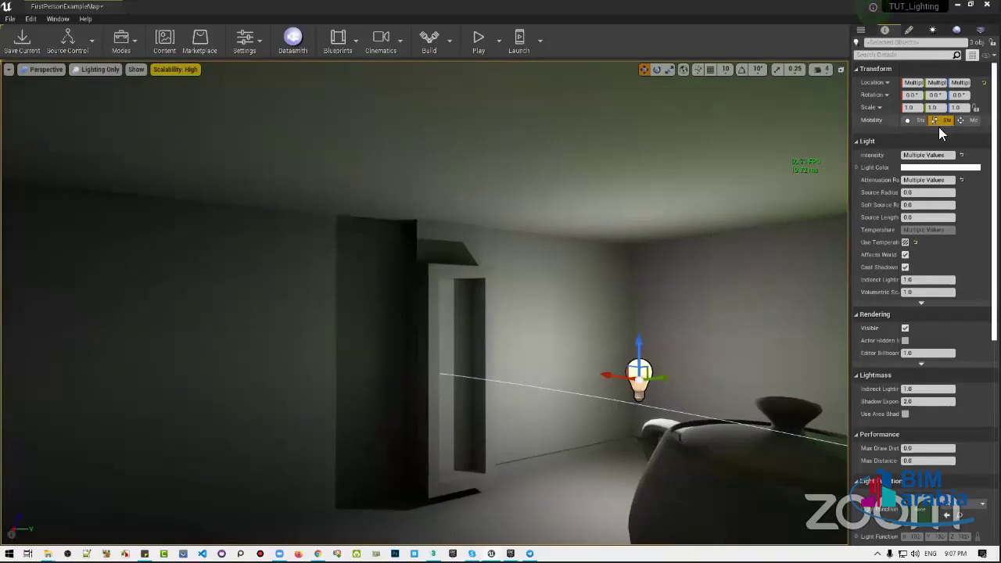
Raise the directional light to about Z 213 and bring up the GPU Lightmass settings
{"action": "right_click_drag", "start_coordinate": [501, 313], "coordinate": [438, 313]}
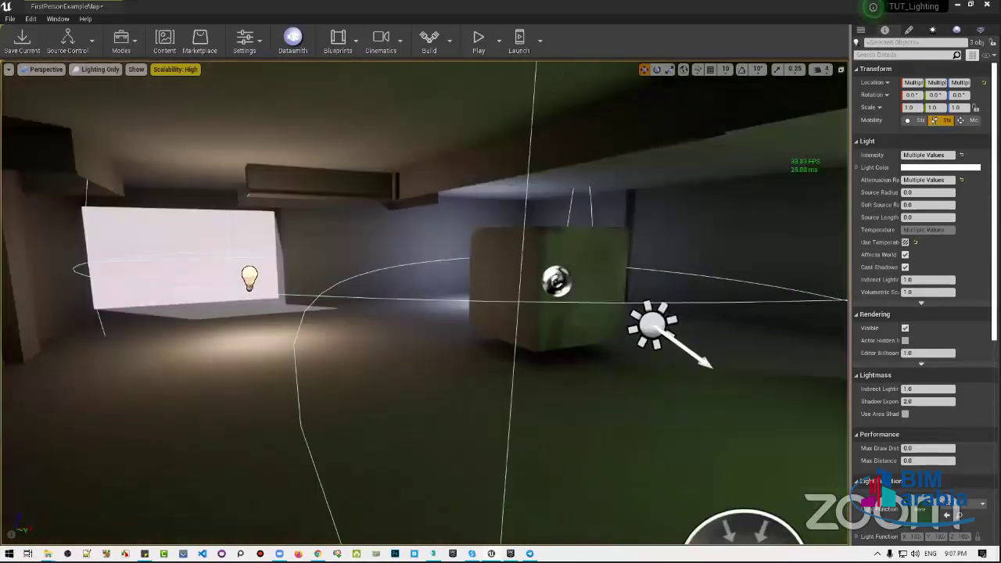
{"action": "left_click", "coordinate": [672, 318]}
{"action": "mouse_move", "coordinate": [655, 293]}
{"action": "left_mouse_down"}
{"action": "mouse_move", "coordinate": [688, 201]}
{"action": "mouse_move", "coordinate": [688, 237]}
{"action": "left_mouse_up"}
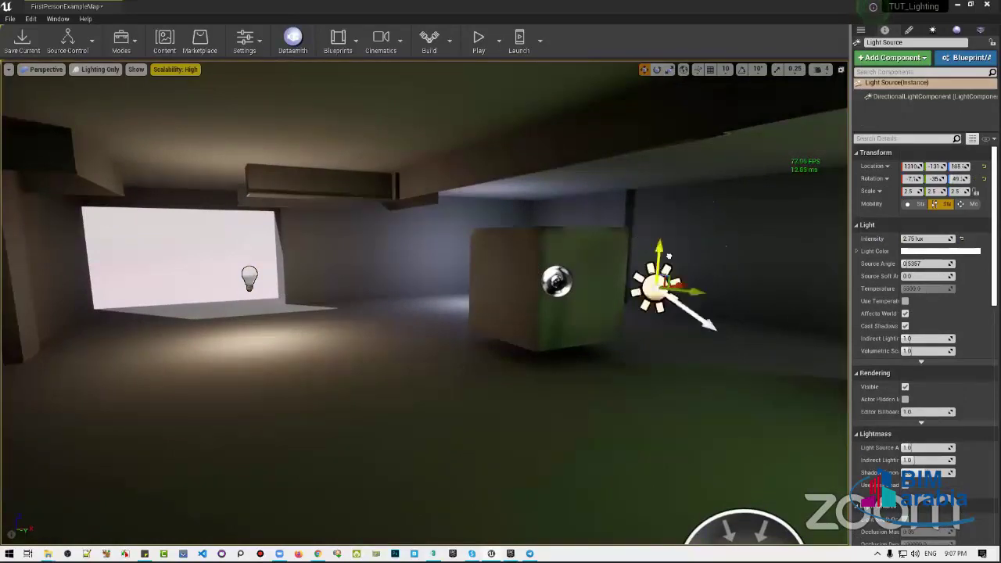
{"action": "right_click_drag", "start_coordinate": [688, 237], "coordinate": [860, 234]}
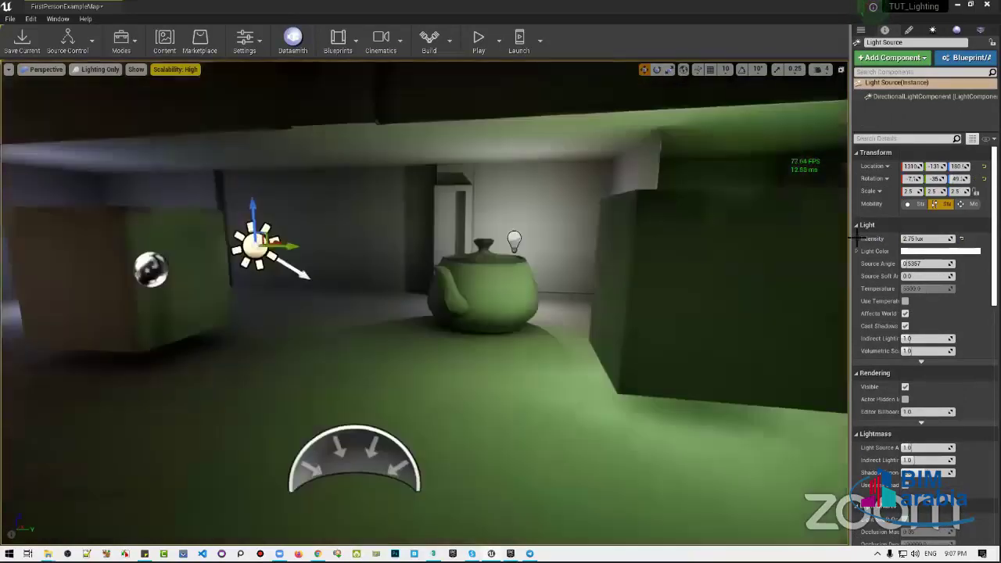
{"action": "left_click", "coordinate": [930, 30]}
Start the lighting bake, then switch the directional light to Static and back to Stationary
{"action": "left_click", "coordinate": [939, 45]}
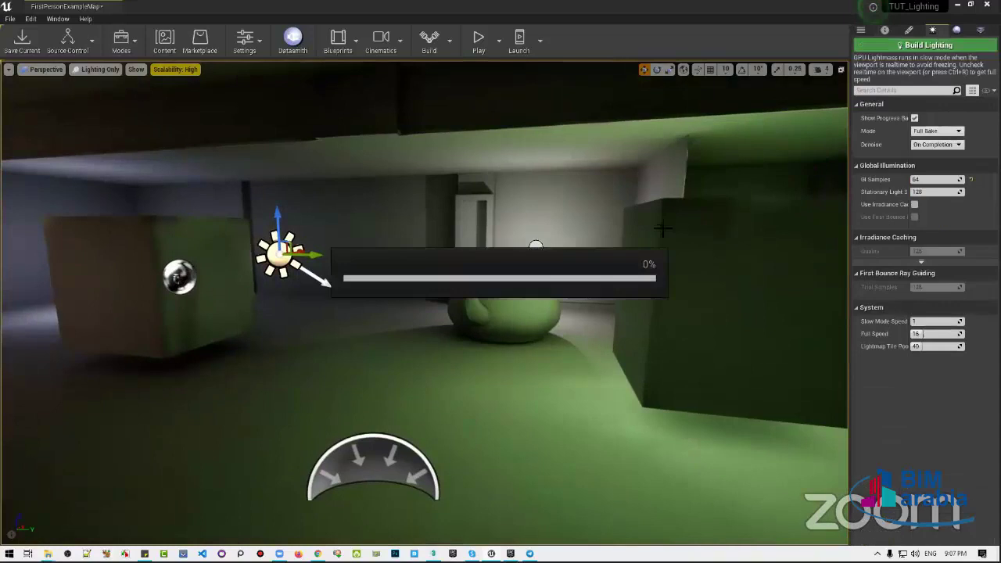
{"action": "left_click", "coordinate": [884, 31]}
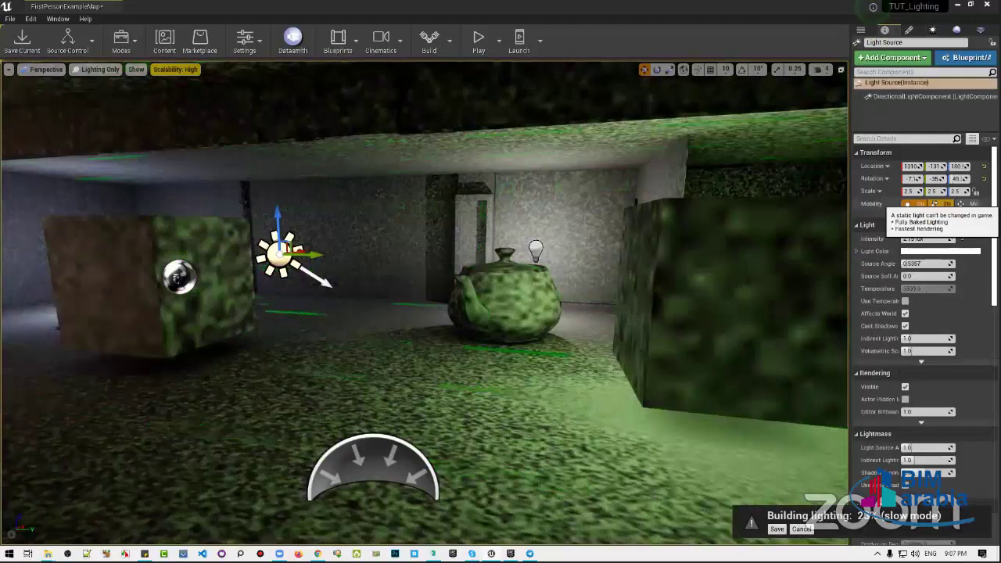
{"action": "left_click", "coordinate": [920, 203]}
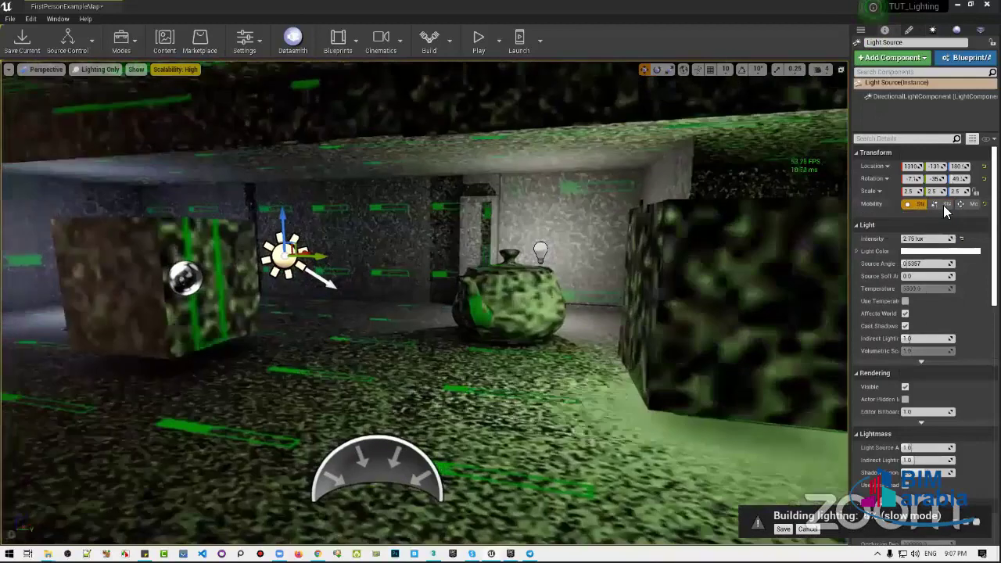
{"action": "left_click", "coordinate": [943, 205]}
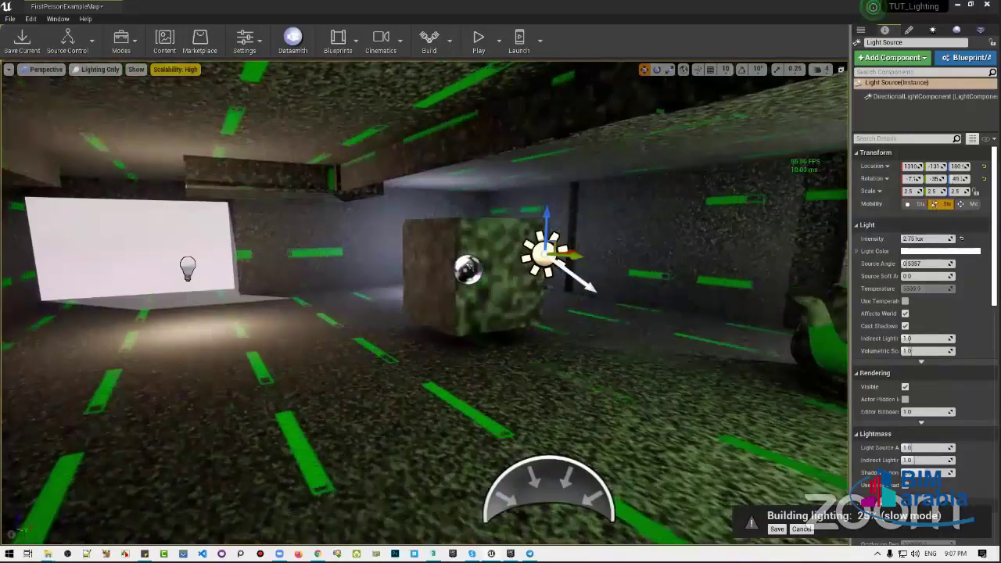
Make the light Movable, fly down the corridor toward the white box, then return it to Stationary
{"action": "scroll", "coordinate": [138, 337], "scroll_direction": "up", "scroll_amount": 5}
{"action": "left_click", "coordinate": [973, 204]}
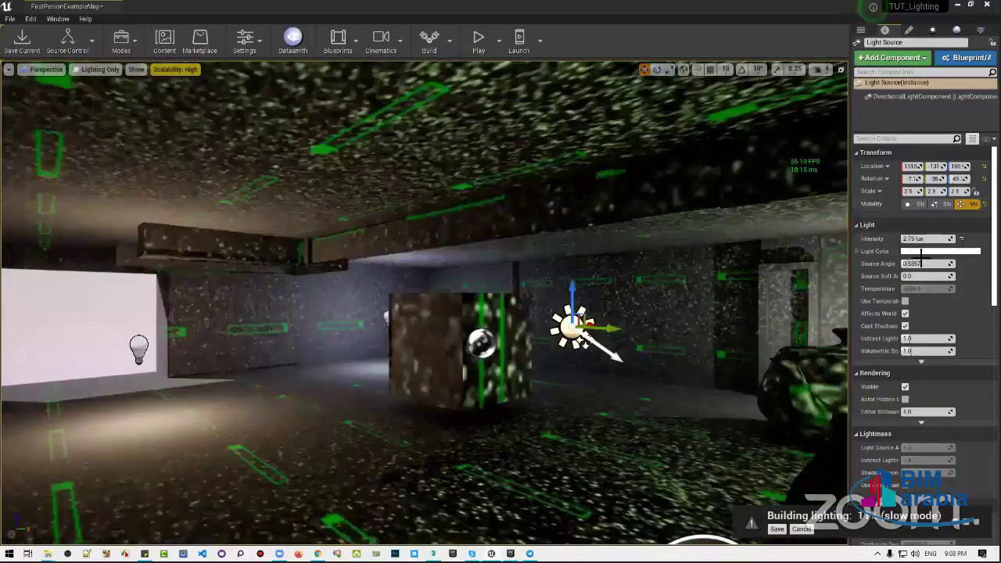
{"action": "left_click_drag", "start_coordinate": [469, 336], "coordinate": [404, 331]}
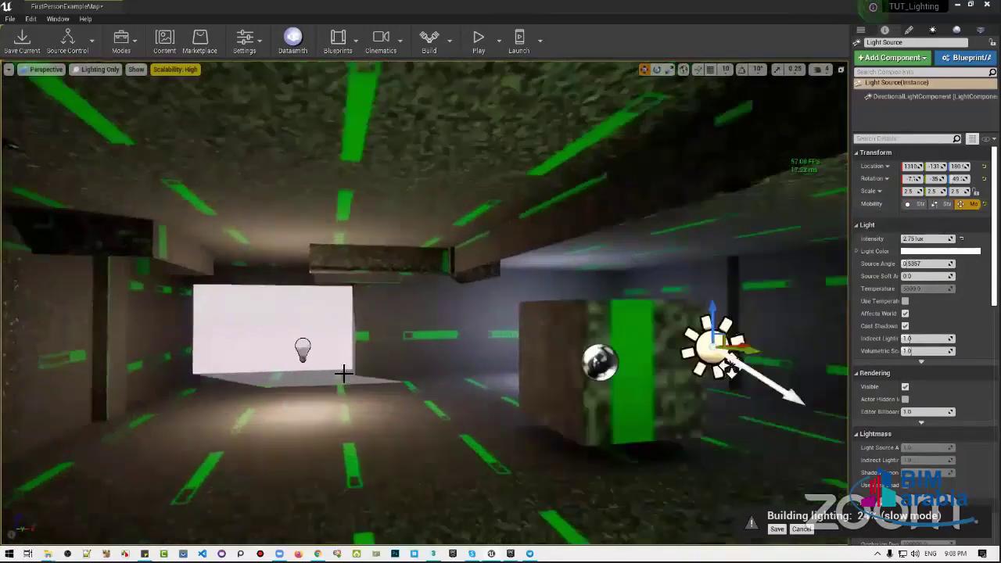
{"action": "left_click_drag", "start_coordinate": [341, 371], "coordinate": [210, 356]}
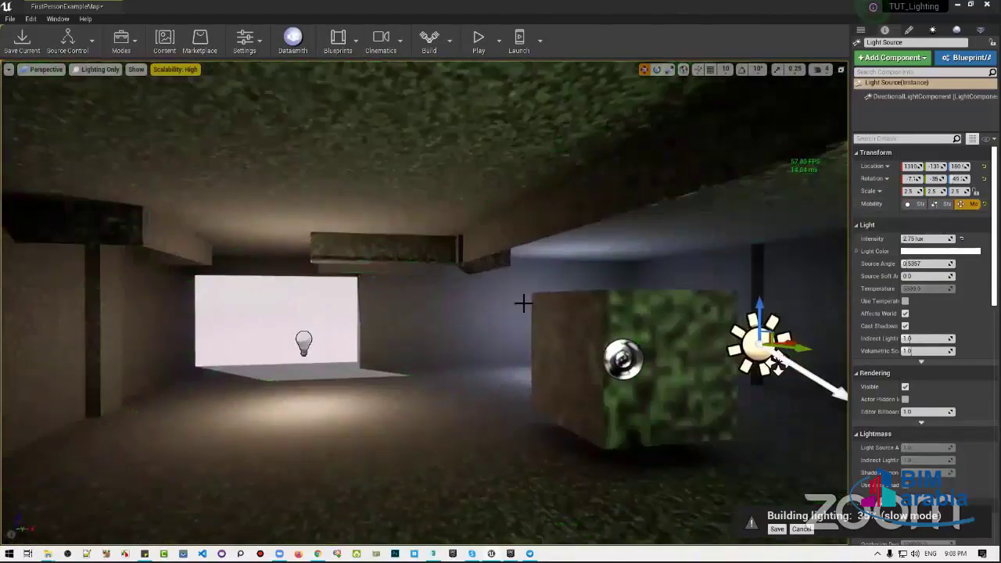
{"action": "left_click_drag", "start_coordinate": [260, 400], "coordinate": [643, 321]}
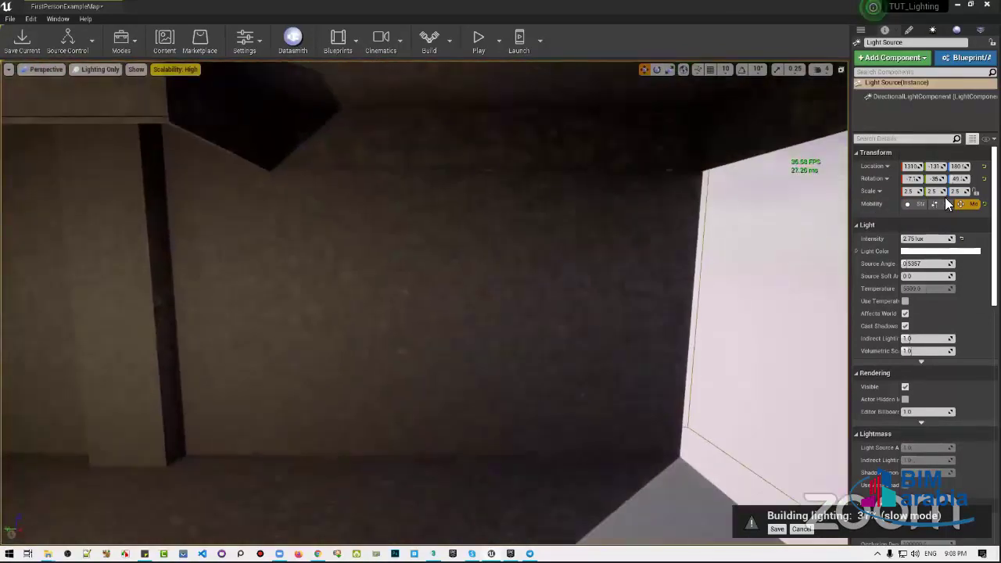
{"action": "left_click", "coordinate": [945, 203]}
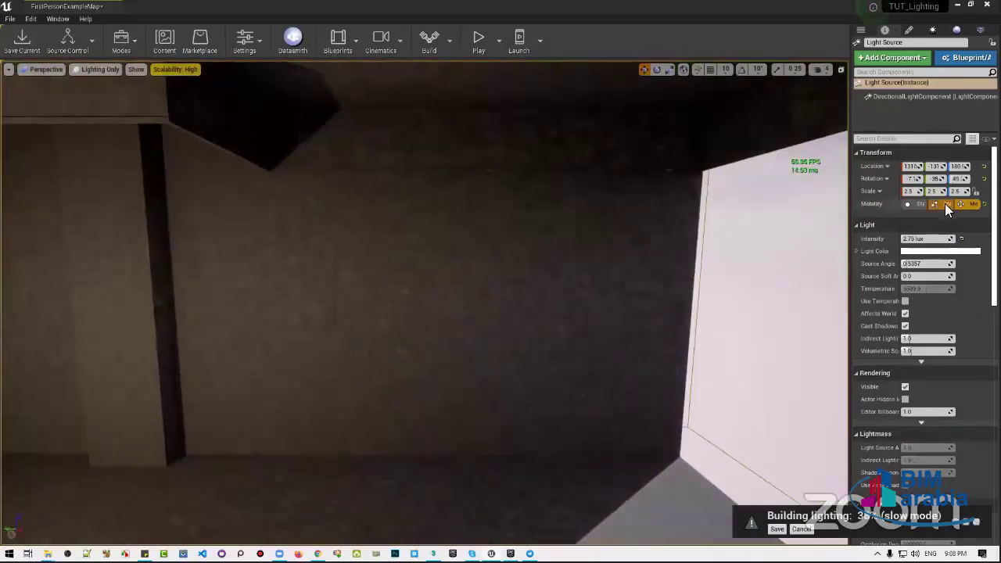
{"action": "mouse_move", "coordinate": [532, 311]}
{"action": "left_mouse_down"}
{"action": "mouse_move", "coordinate": [533, 234]}
{"action": "mouse_move", "coordinate": [543, 234]}
{"action": "left_mouse_up"}
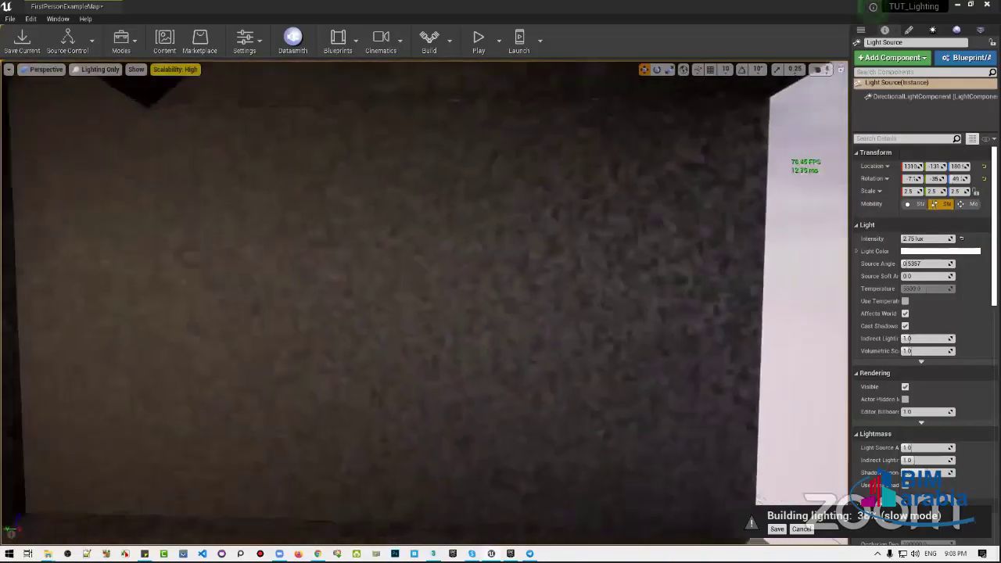
Cycle the light through Movable, Stationary, Static and Movable, ending on Stationary, then frame it and fly to the cube
{"action": "left_click", "coordinate": [973, 204]}
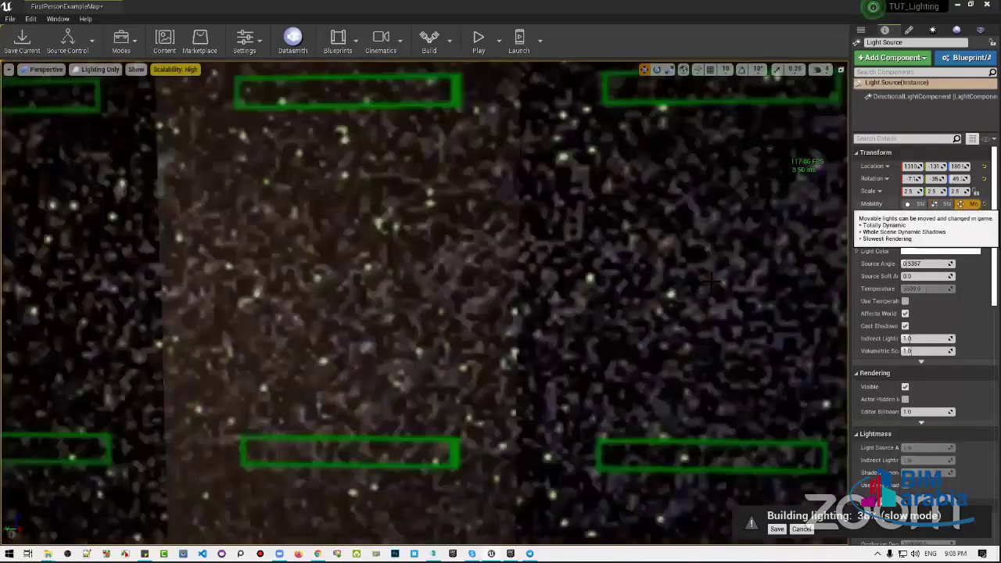
{"action": "left_click_drag", "start_coordinate": [800, 205], "coordinate": [809, 204]}
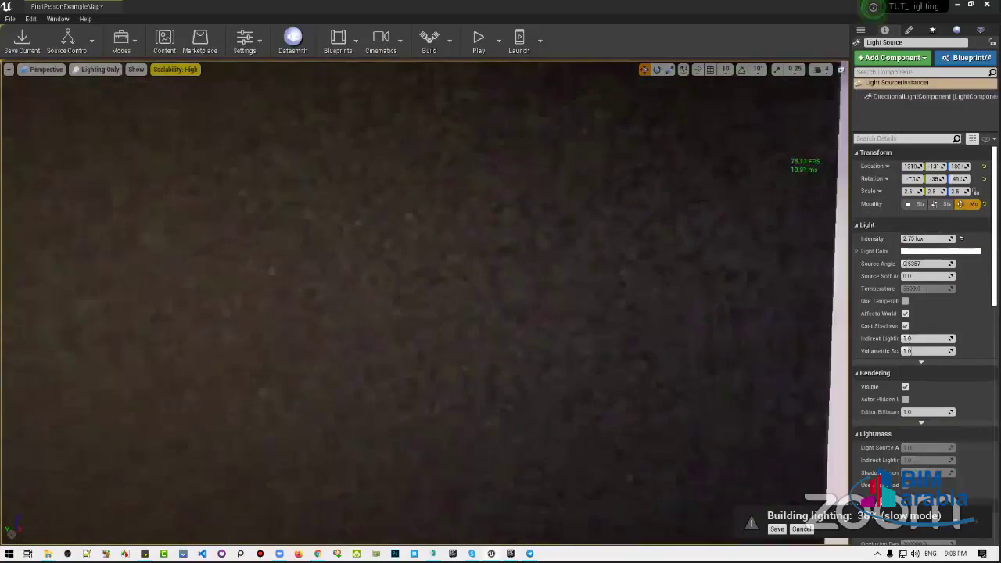
{"action": "left_click_drag", "start_coordinate": [707, 251], "coordinate": [701, 251]}
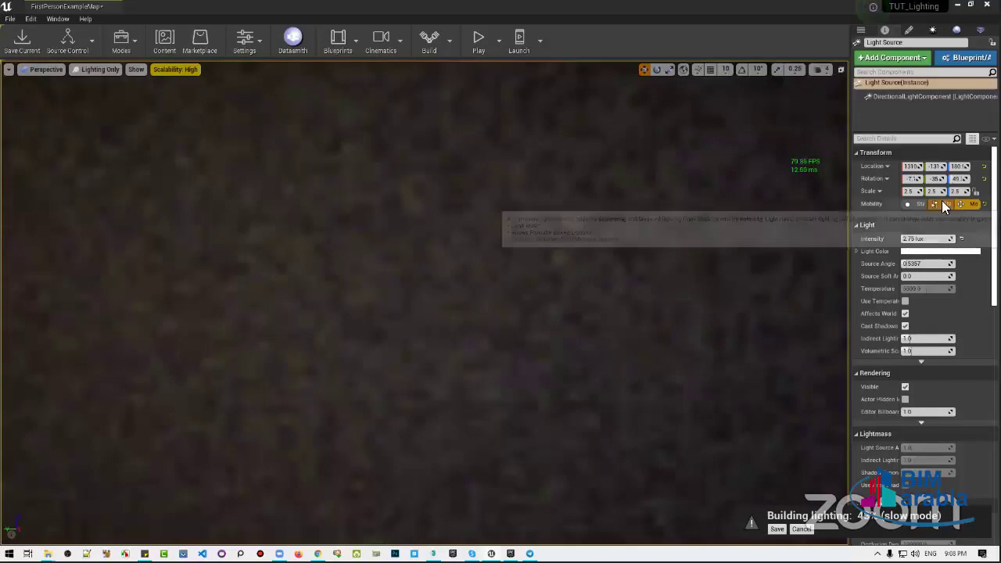
{"action": "left_click", "coordinate": [940, 202]}
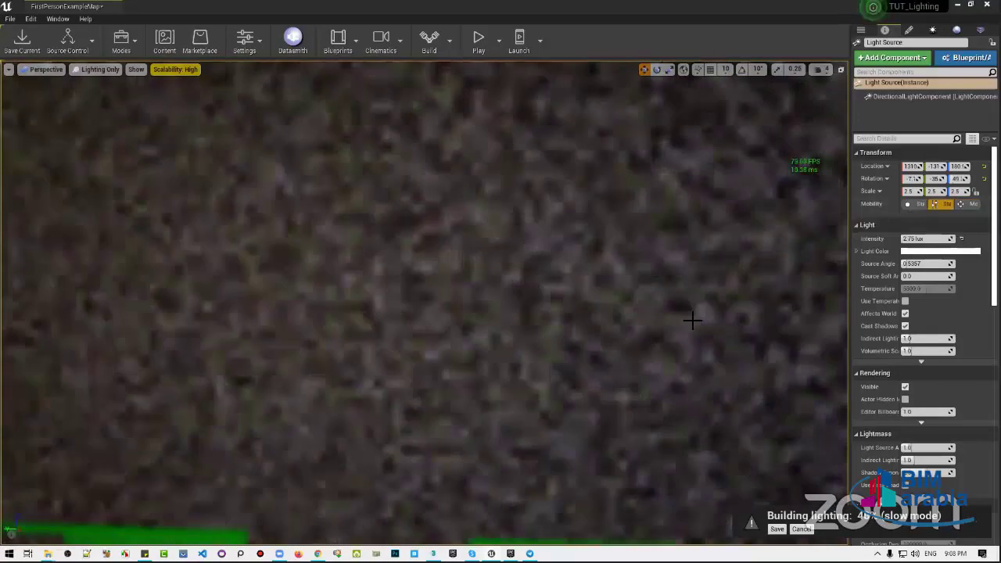
{"action": "left_click", "coordinate": [912, 203]}
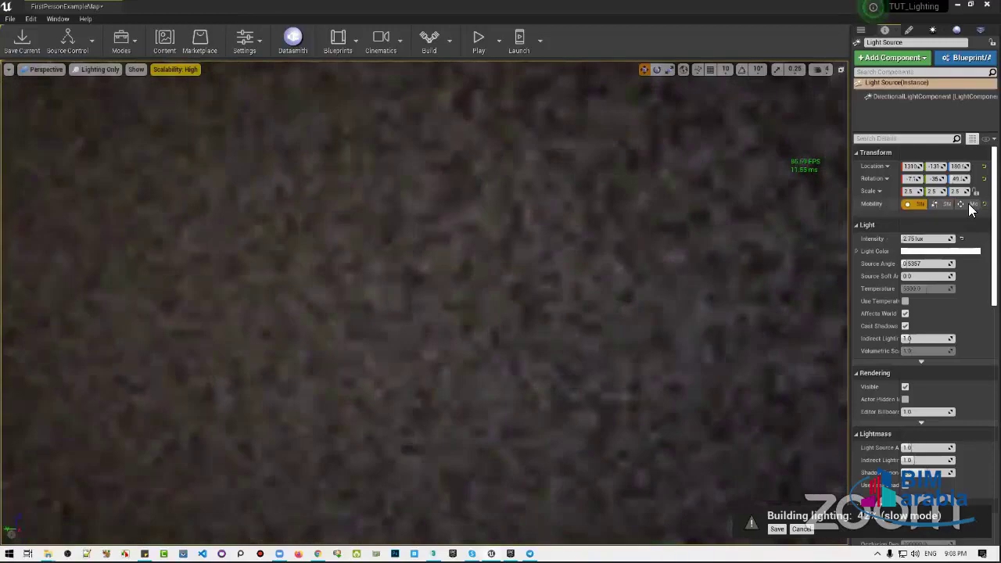
{"action": "left_click", "coordinate": [970, 206]}
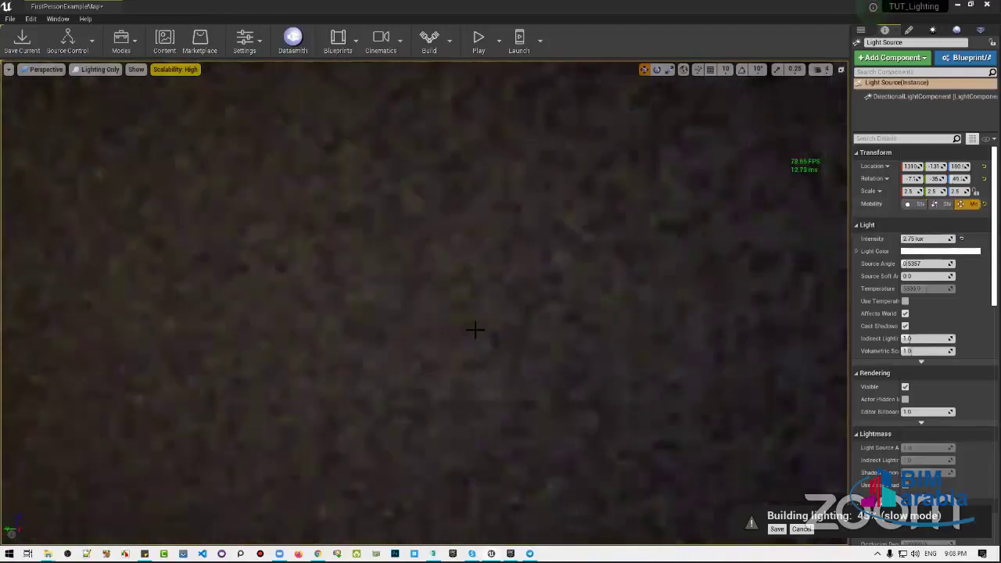
{"action": "left_click", "coordinate": [945, 204]}
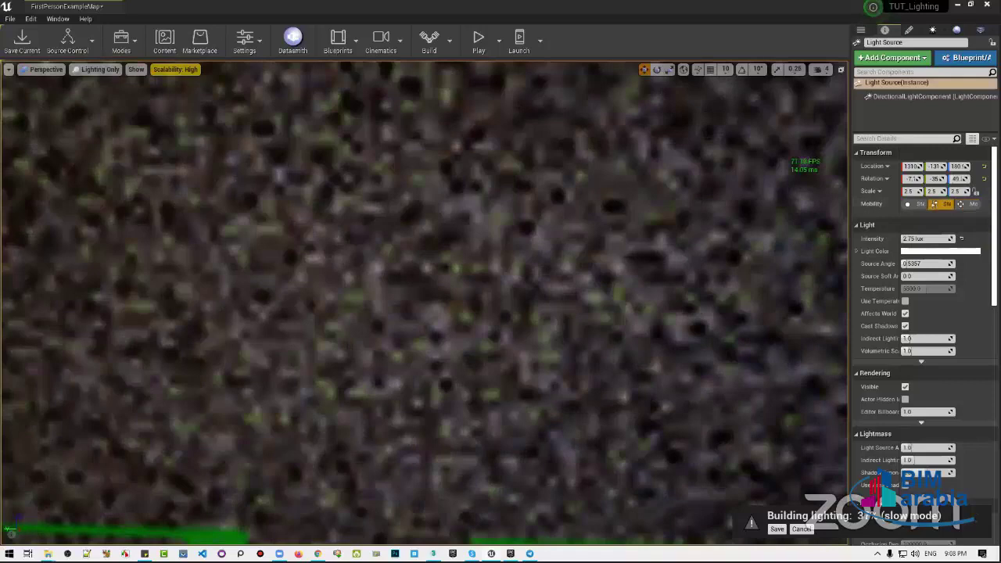
{"action": "key", "text": "f"}
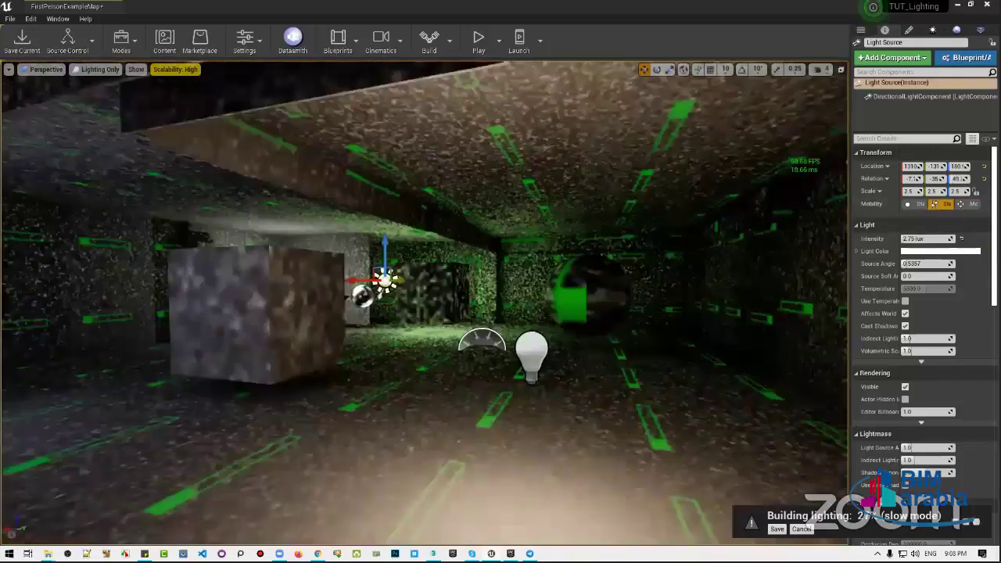
{"action": "mouse_move", "coordinate": [422, 297]}
{"action": "right_mouse_down"}
{"action": "mouse_move", "coordinate": [501, 297]}
{"action": "mouse_move", "coordinate": [715, 428]}
{"action": "right_mouse_up"}
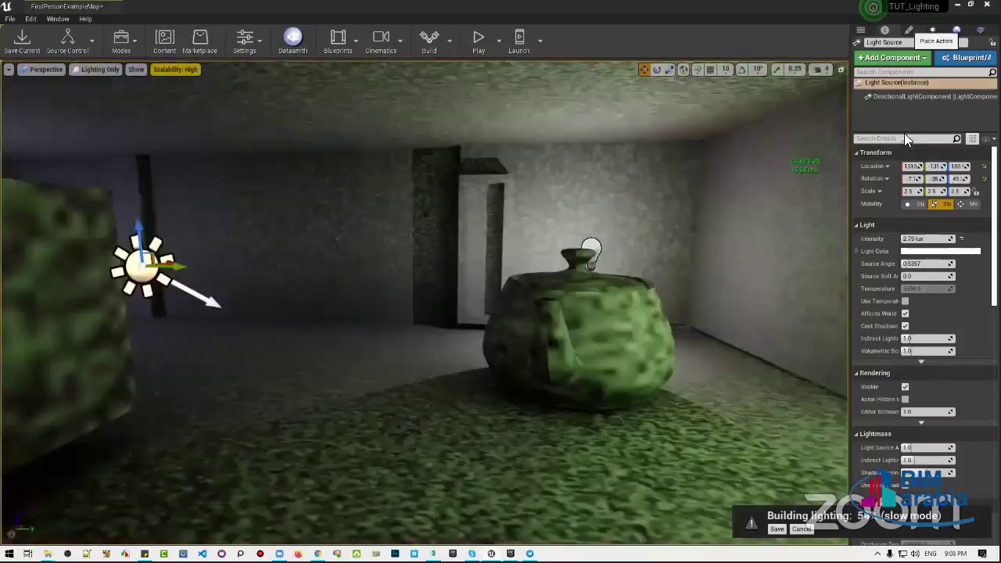
Fly through the green-lit corridor, mossy block, grey room and teapot area while the GPU Lightmass bake finishes
{"action": "left_click", "coordinate": [933, 30]}
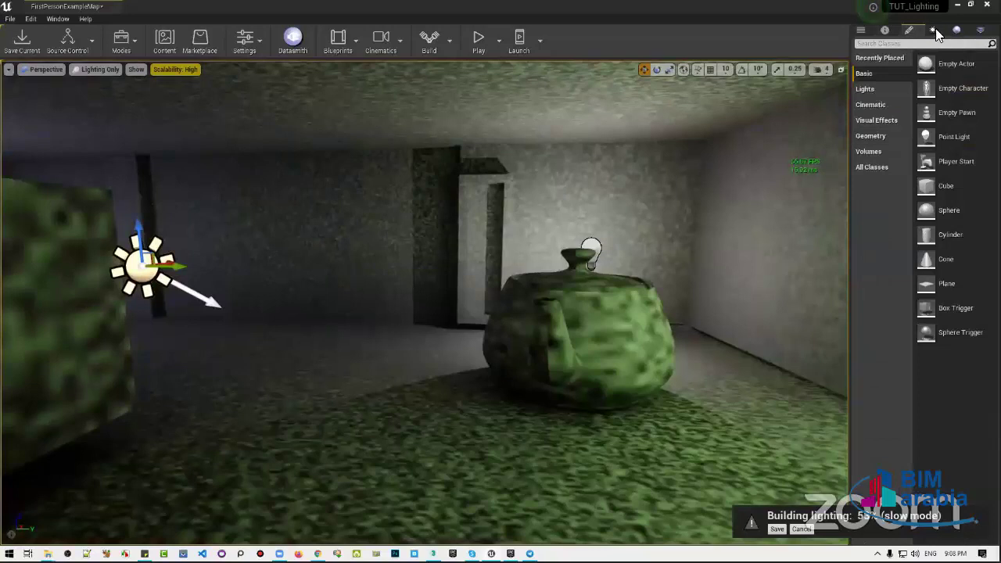
{"action": "left_click", "coordinate": [931, 30]}
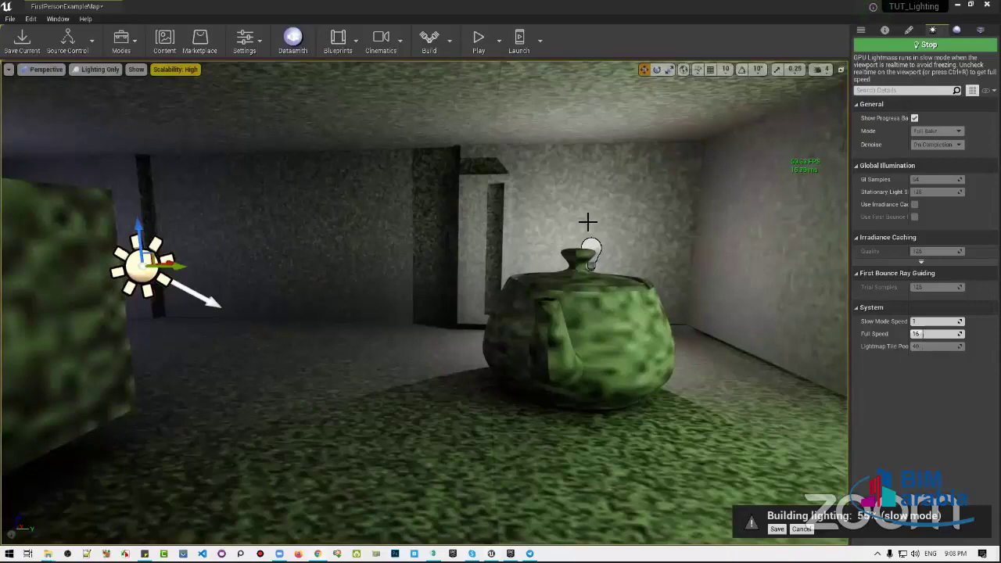
{"action": "right_click_drag", "start_coordinate": [756, 435], "coordinate": [755, 435]}
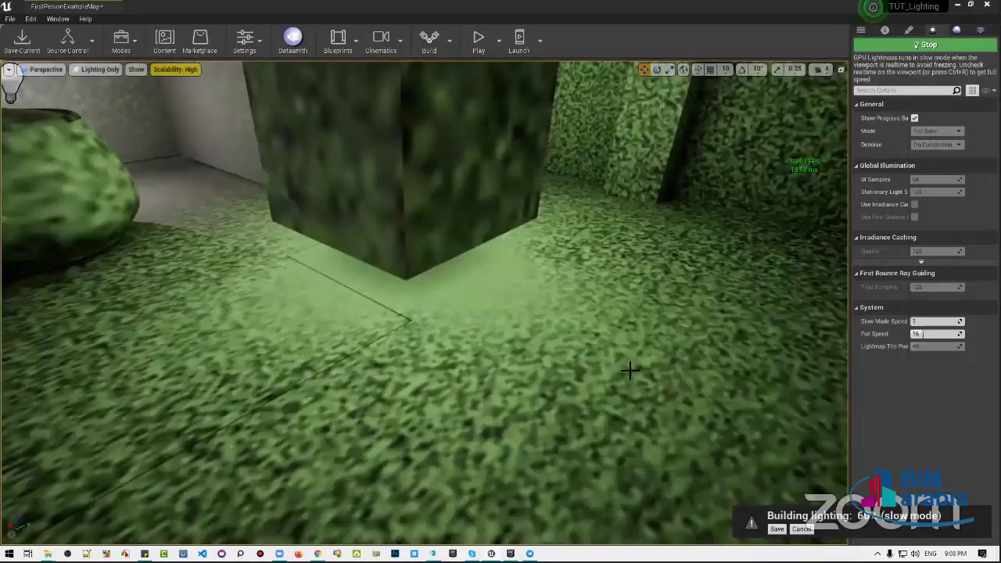
{"action": "right_click_drag", "start_coordinate": [630, 370], "coordinate": [630, 370]}
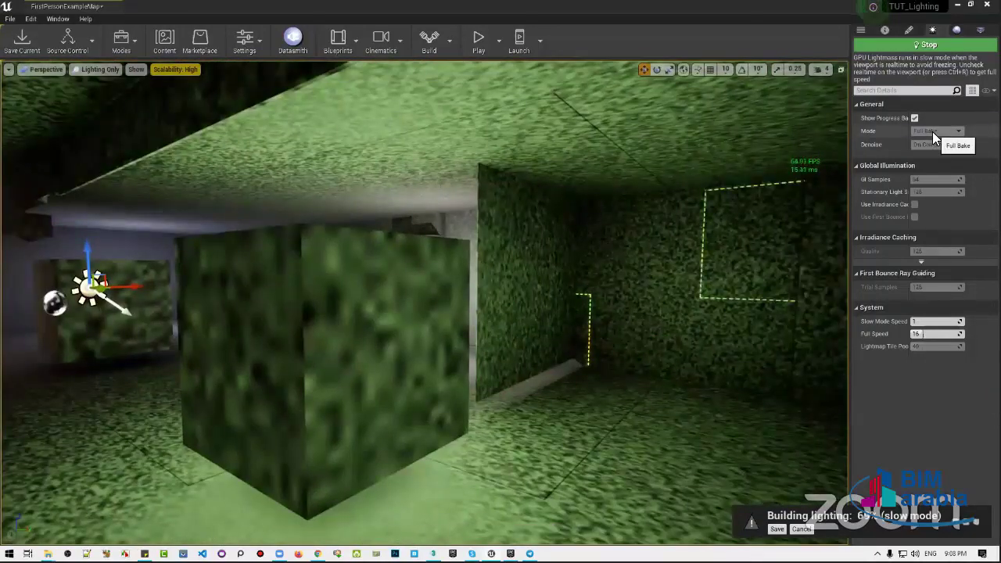
{"action": "right_click_drag", "start_coordinate": [630, 370], "coordinate": [630, 370]}
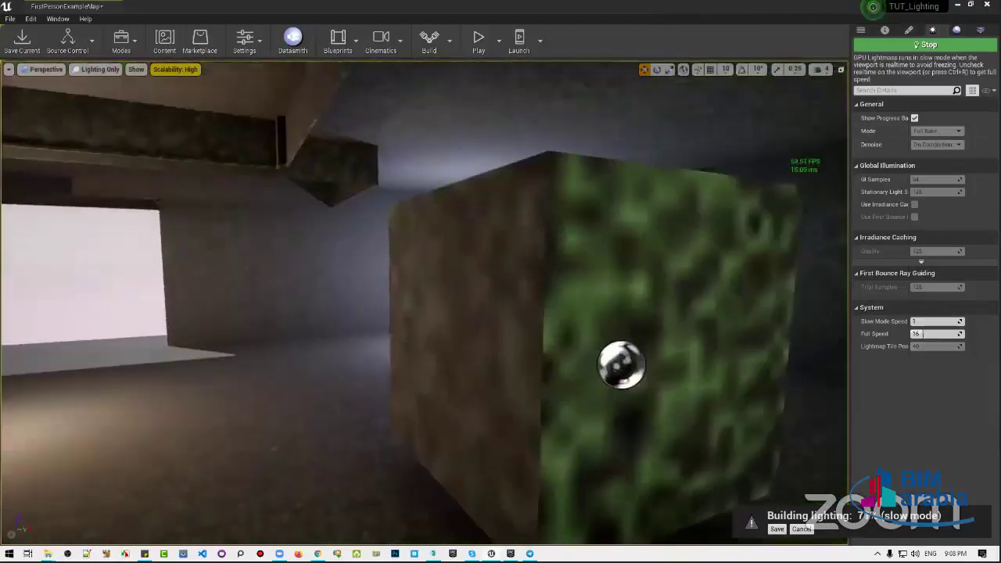
{"action": "right_click_drag", "start_coordinate": [251, 209], "coordinate": [251, 208]}
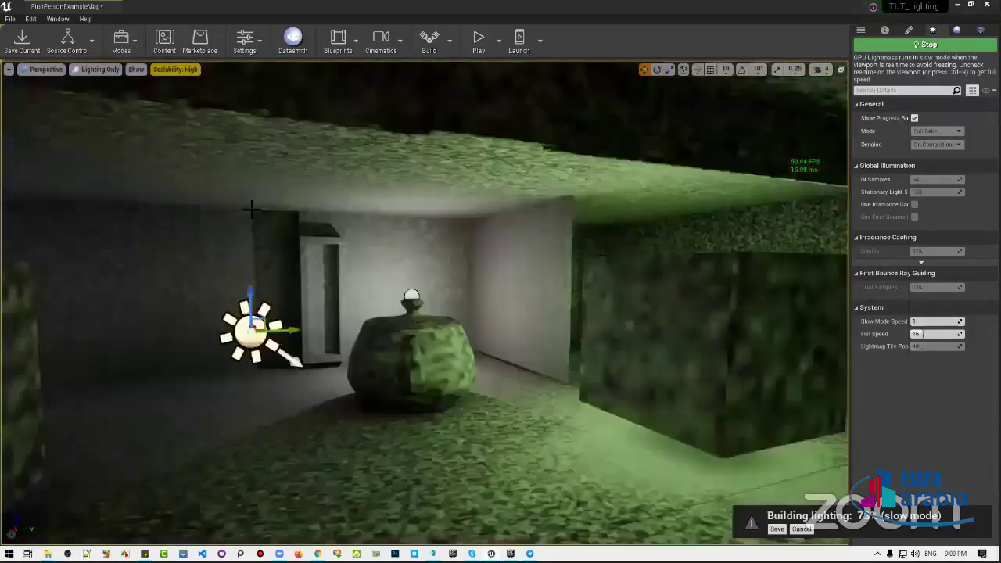
{"action": "right_click_drag", "start_coordinate": [543, 240], "coordinate": [543, 241]}
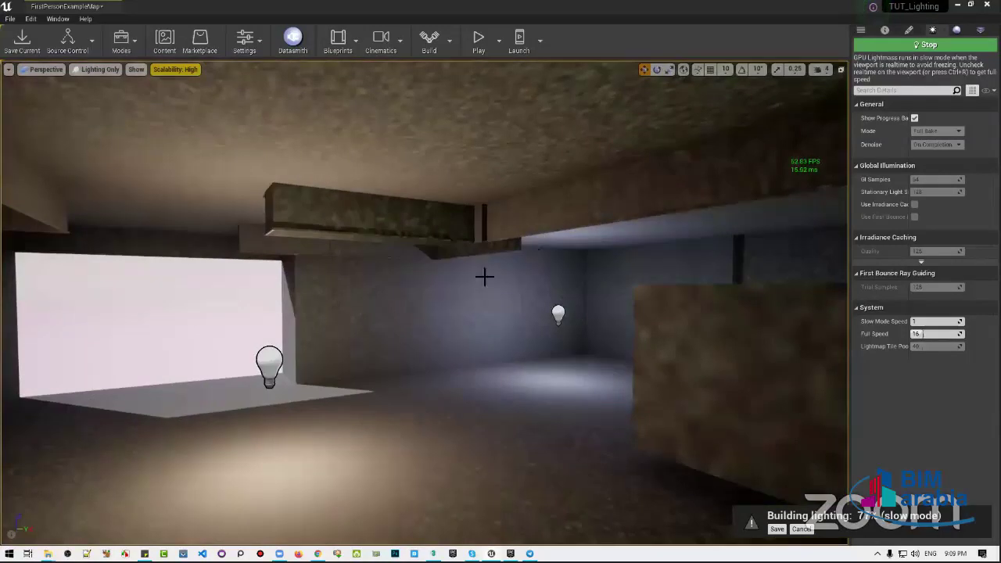
{"action": "right_click_drag", "start_coordinate": [580, 263], "coordinate": [579, 263]}
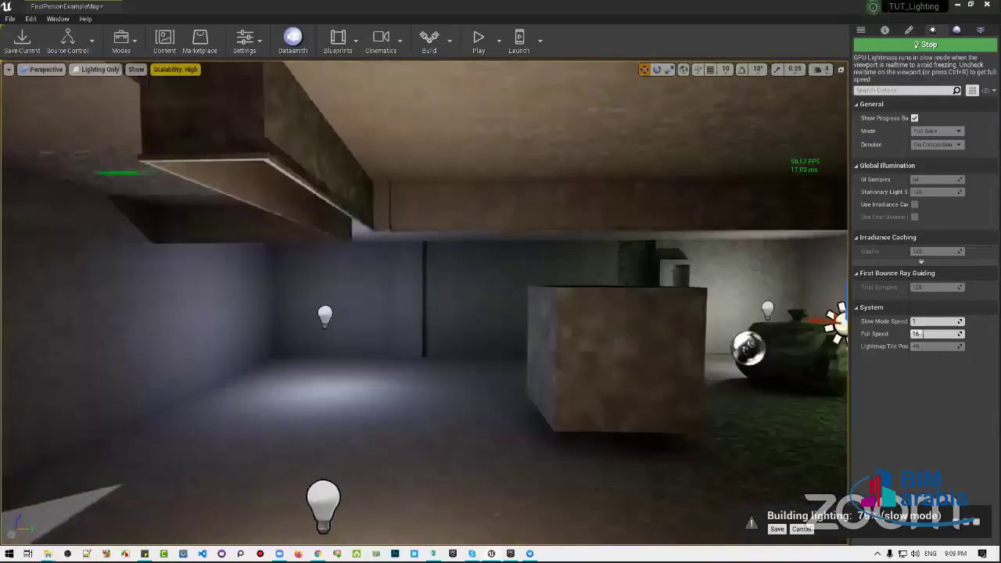
{"action": "right_click_drag", "start_coordinate": [695, 378], "coordinate": [695, 378]}
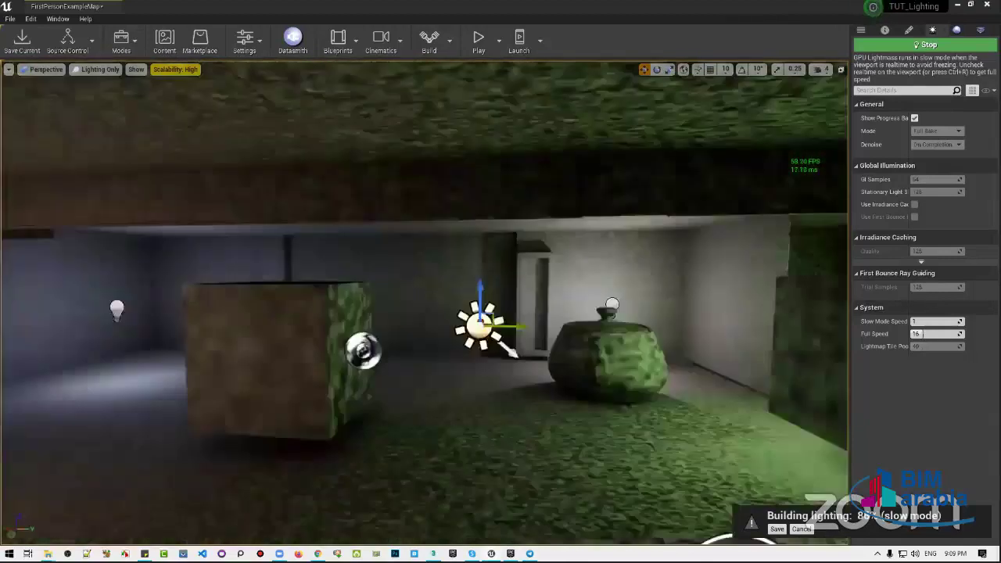
{"action": "right_click_drag", "start_coordinate": [553, 337], "coordinate": [552, 337]}
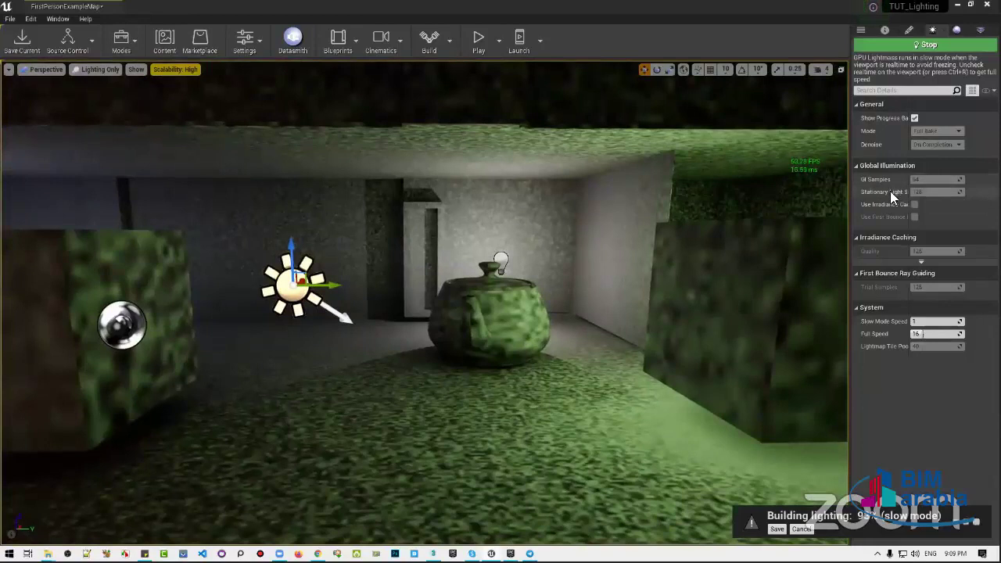
{"action": "right_click_drag", "start_coordinate": [603, 299], "coordinate": [602, 299]}
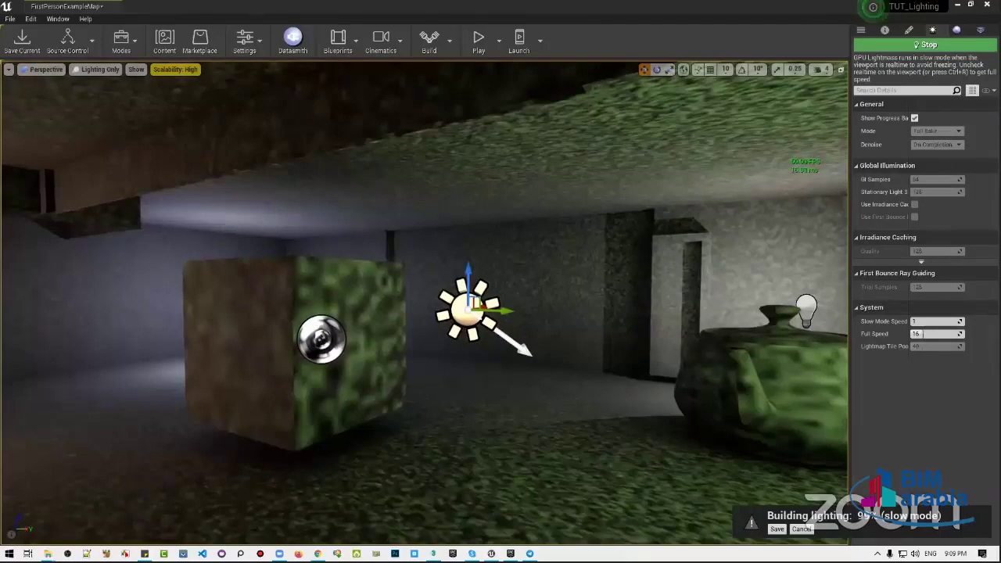
{"action": "right_click_drag", "start_coordinate": [698, 254], "coordinate": [857, 253]}
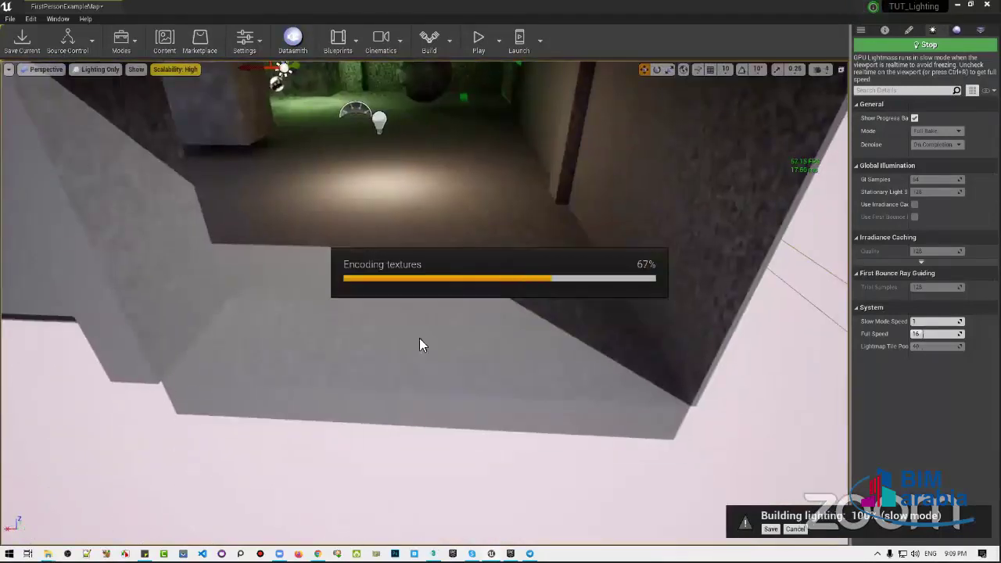
Frame the lit room, turn toward the sphere and wall, and select the green cube
{"action": "mouse_move", "coordinate": [633, 283]}
{"action": "right_mouse_down"}
{"action": "mouse_move", "coordinate": [652, 290]}
{"action": "mouse_move", "coordinate": [652, 277]}
{"action": "right_mouse_up"}
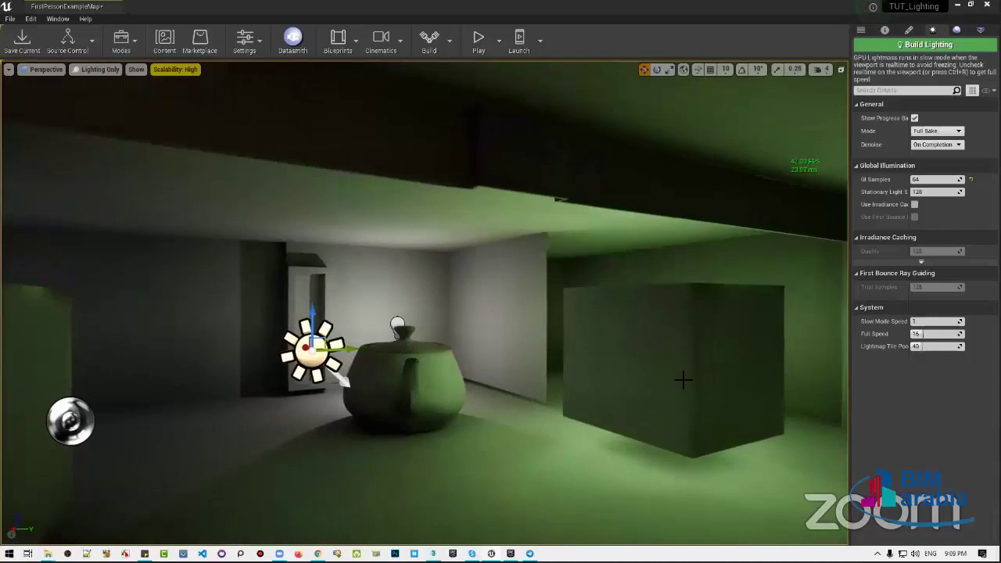
{"action": "mouse_move", "coordinate": [695, 395]}
{"action": "right_mouse_down"}
{"action": "mouse_move", "coordinate": [547, 399]}
{"action": "mouse_move", "coordinate": [571, 395]}
{"action": "mouse_move", "coordinate": [594, 353]}
{"action": "mouse_move", "coordinate": [521, 351]}
{"action": "right_mouse_up"}
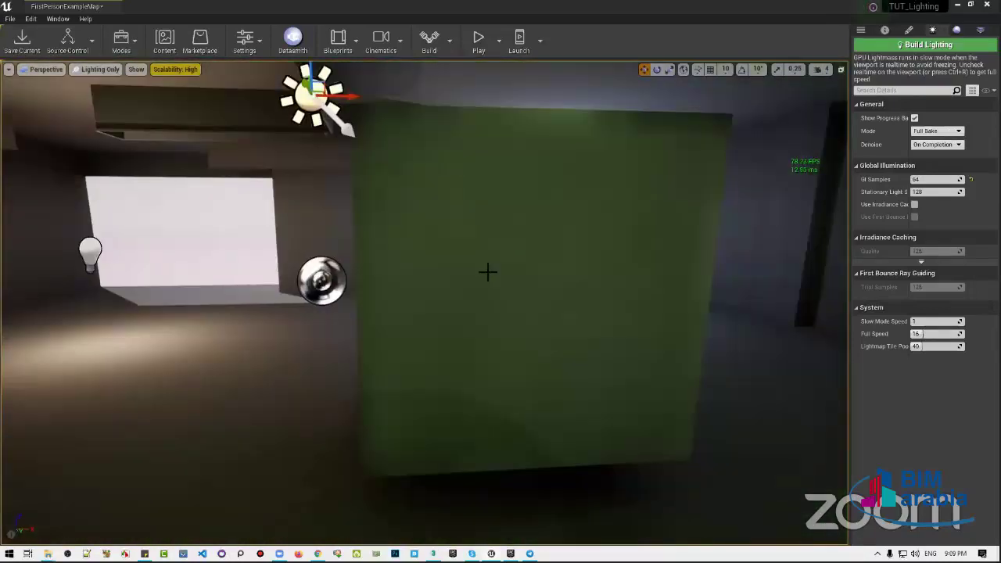
{"action": "left_click", "coordinate": [487, 272]}
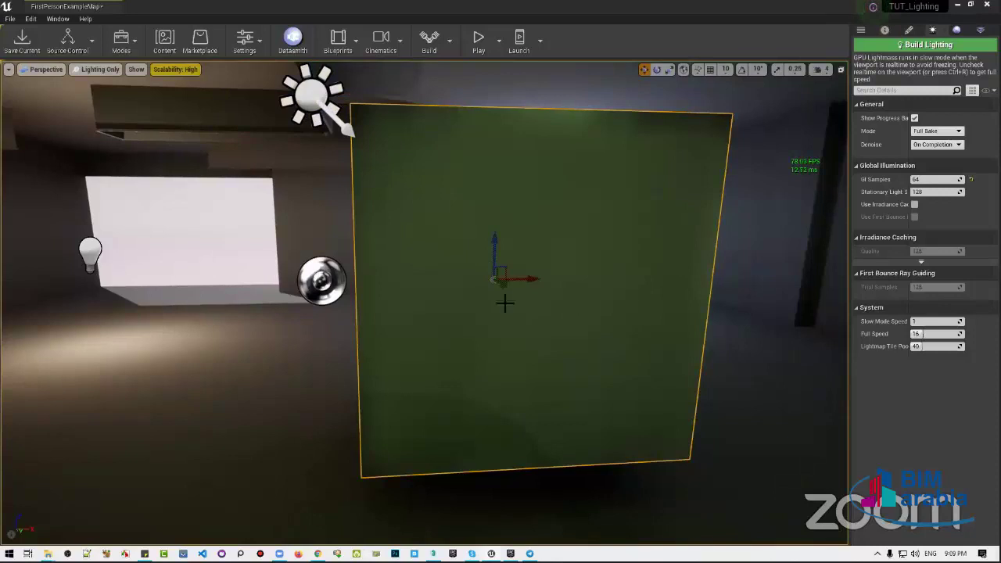
Switch the viewport to the Lightmap Density view mode (Alt+0)
{"action": "left_click", "coordinate": [884, 30]}
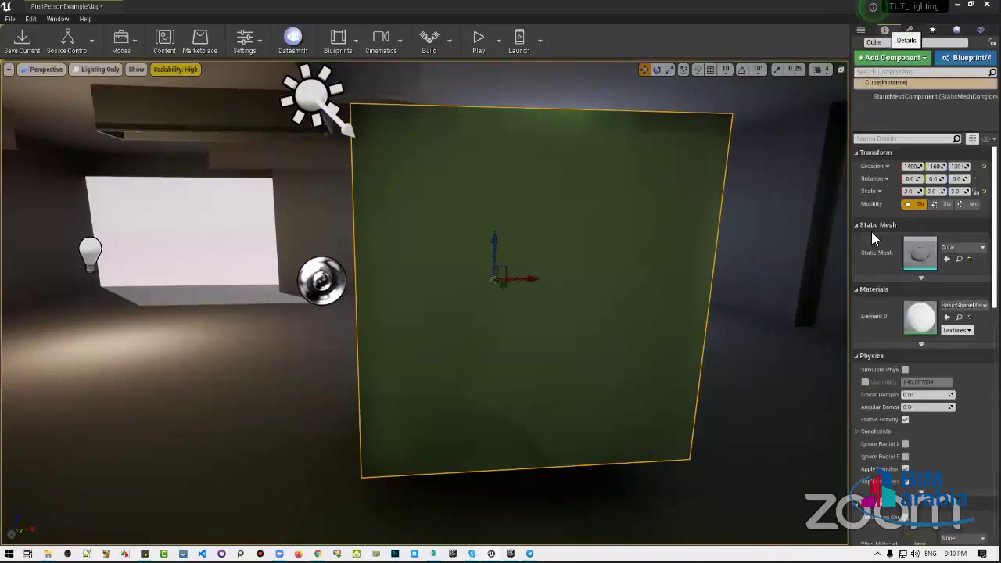
{"action": "left_click", "coordinate": [94, 69]}
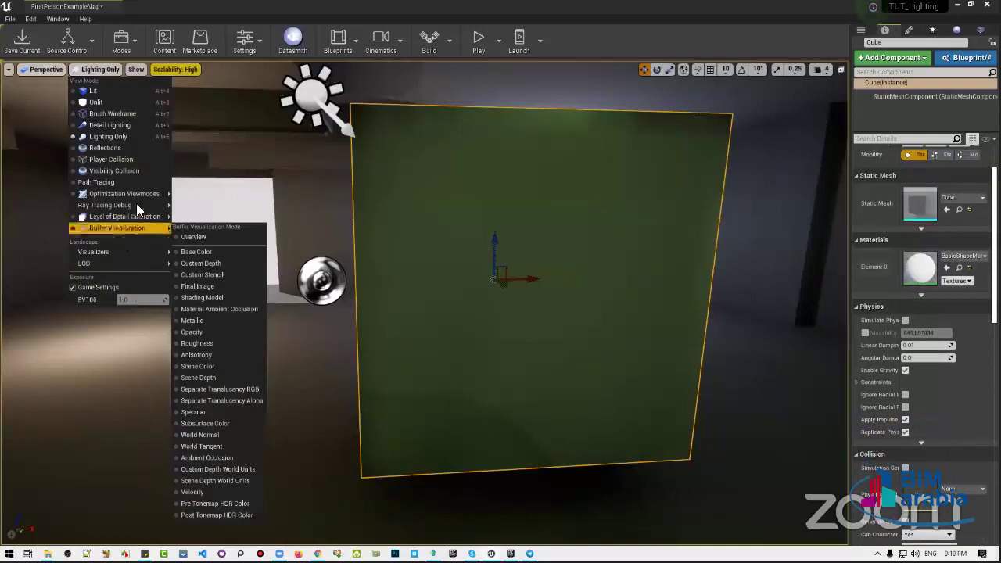
{"action": "mouse_move", "coordinate": [157, 194]}
{"action": "key", "text": "alt+0"}
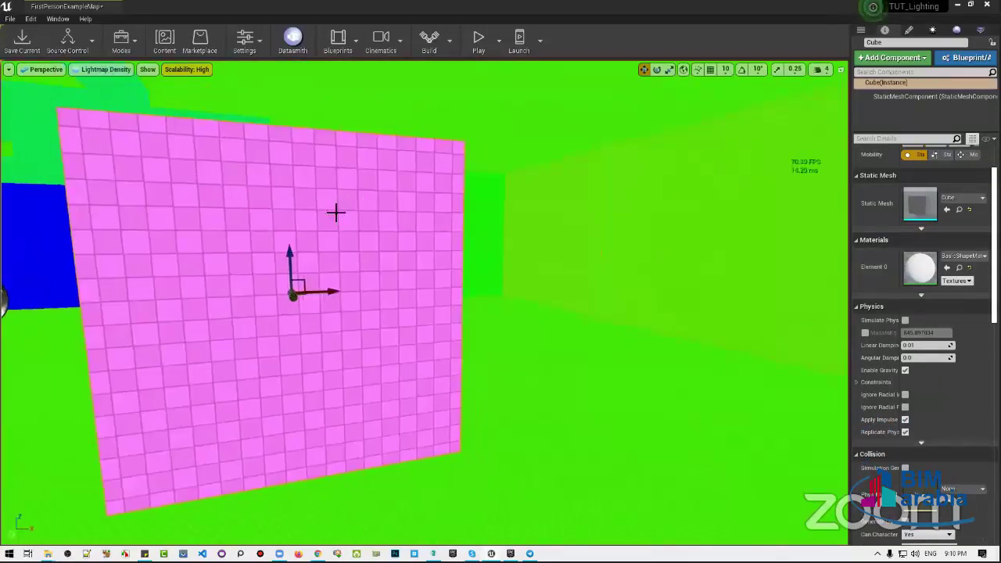
{"action": "left_click_drag", "start_coordinate": [335, 212], "coordinate": [750, 326]}
Enable Overridden Light Map Res on the cube, set it to 512, then revise the value to 228
{"action": "scroll", "coordinate": [882, 352], "scroll_direction": "down", "scroll_amount": 2}
{"action": "scroll", "coordinate": [884, 352], "scroll_direction": "down", "scroll_amount": 5}
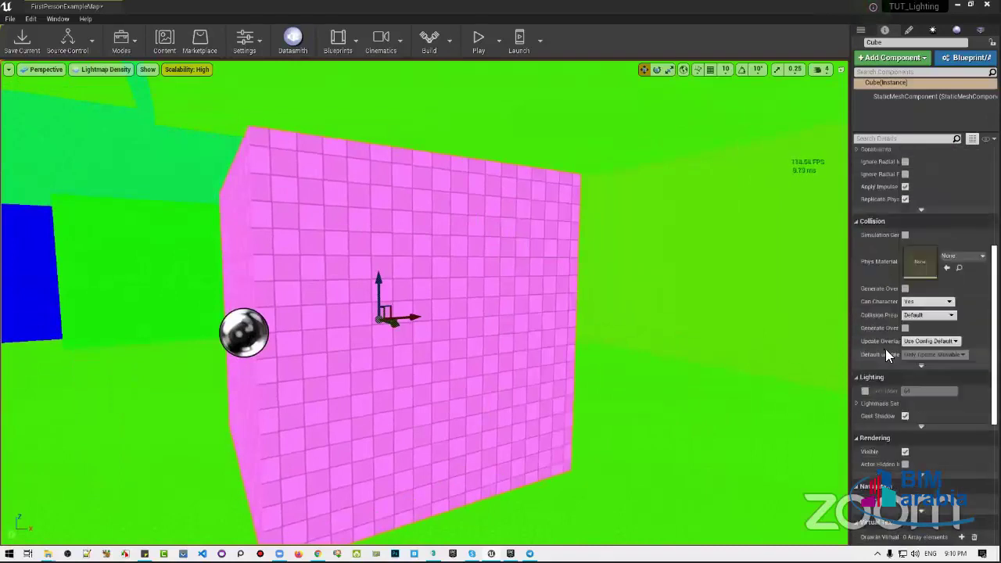
{"action": "left_click", "coordinate": [865, 341]}
{"action": "left_click", "coordinate": [923, 339]}
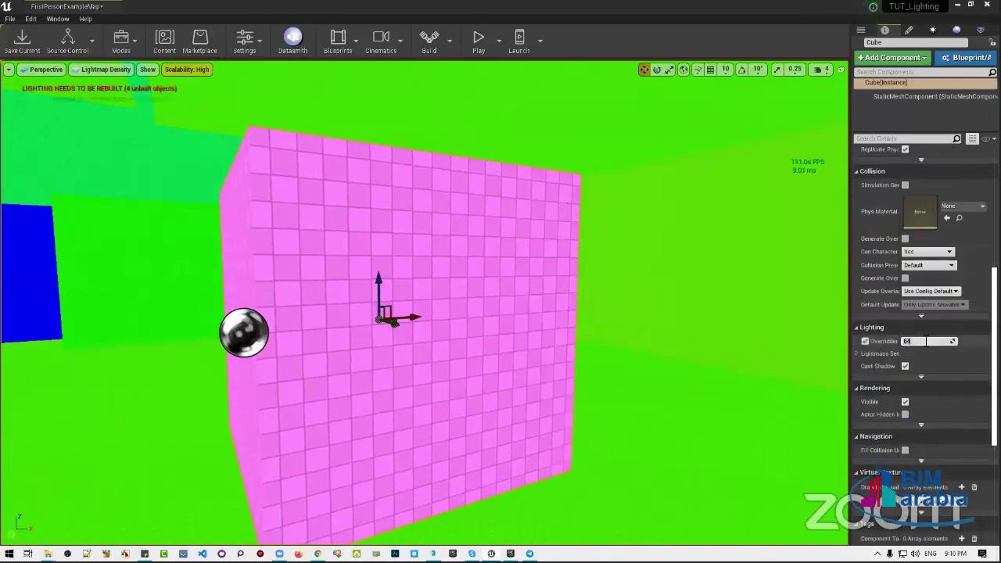
{"action": "type", "text": "512"}
{"action": "key", "text": "Return"}
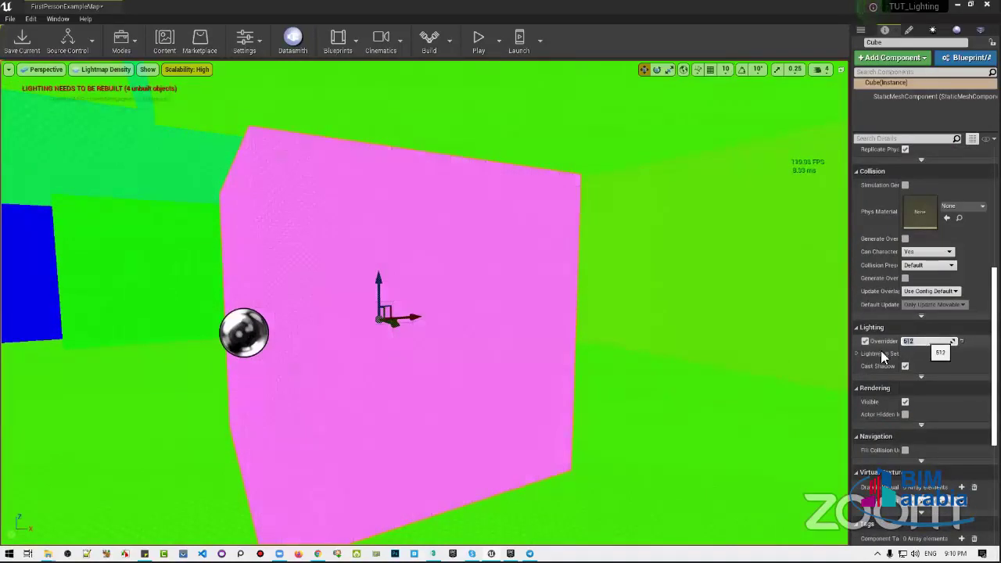
{"action": "key", "text": "Right"}
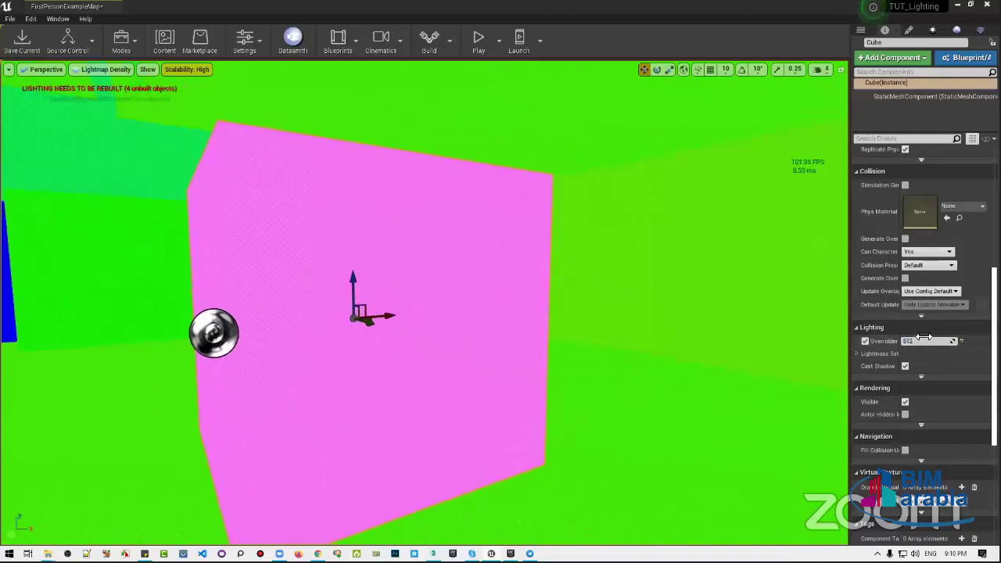
{"action": "left_click", "coordinate": [925, 339]}
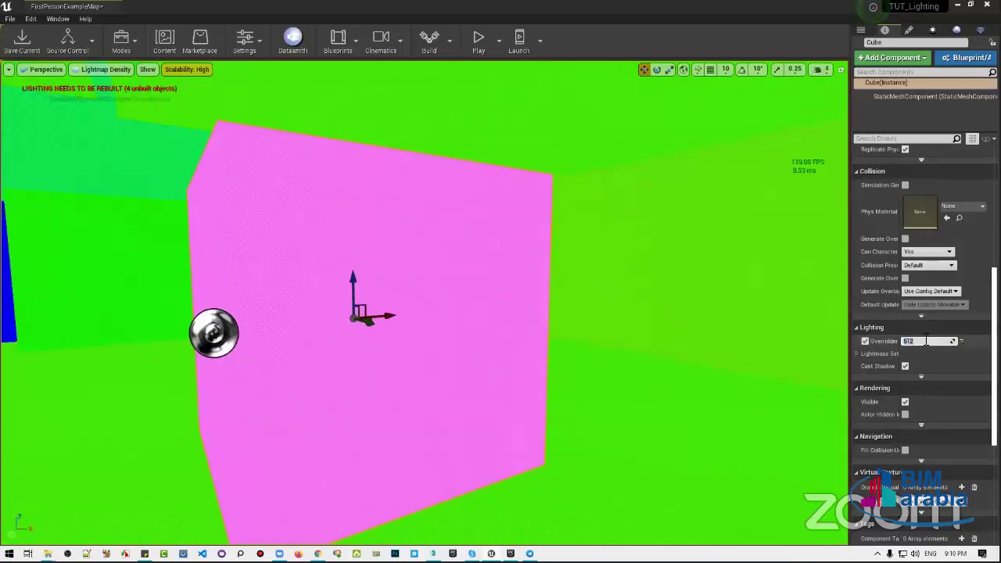
{"action": "type", "text": "228"}
{"action": "right_click_drag", "start_coordinate": [474, 232], "coordinate": [259, 107]}
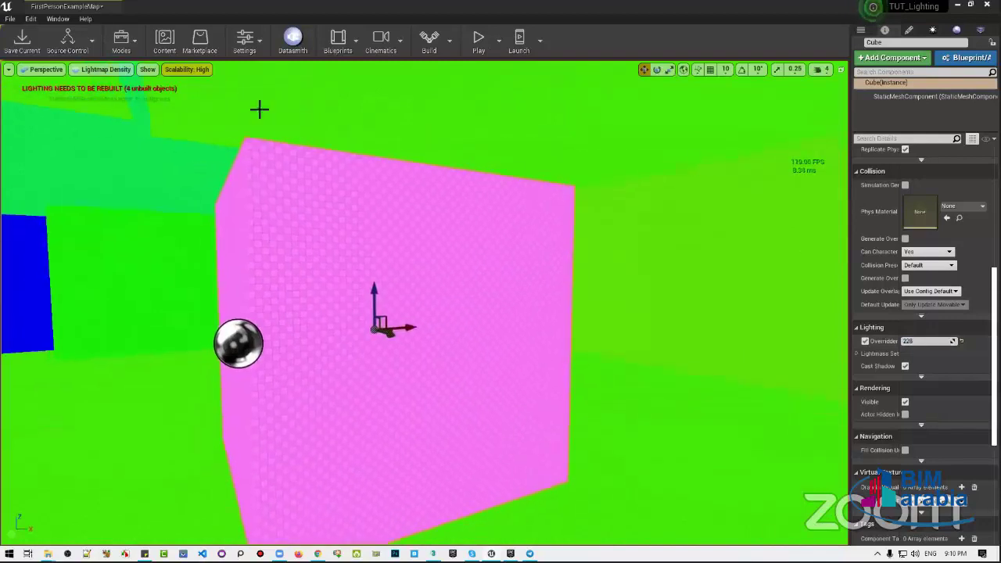
{"action": "left_click", "coordinate": [934, 31]}
Start the GPU Lightmass rebuild and switch the viewport to Detail Lighting, then Lighting Only
{"action": "left_click", "coordinate": [925, 44]}
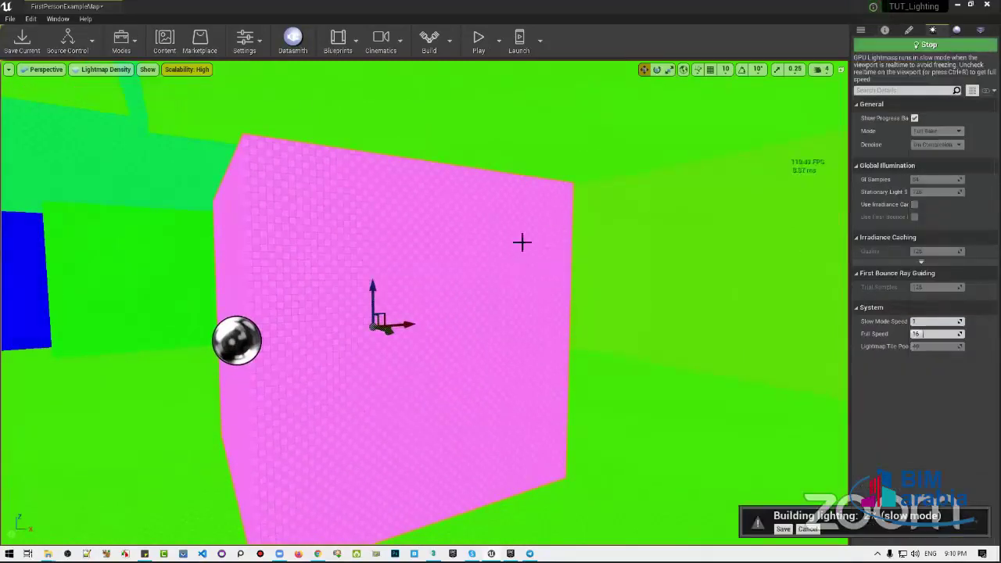
{"action": "right_click_drag", "start_coordinate": [521, 242], "coordinate": [545, 232]}
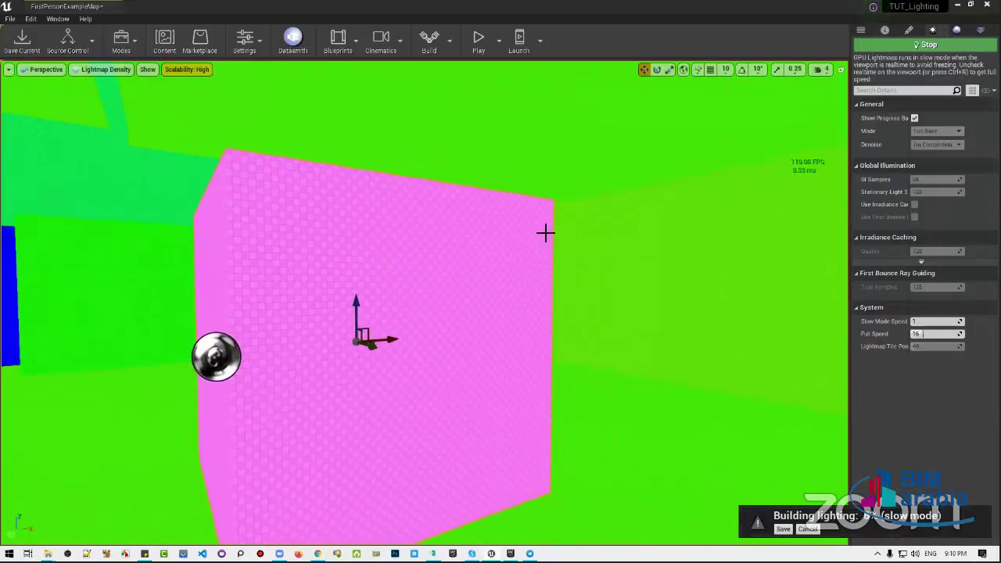
{"action": "key", "text": "alt+5"}
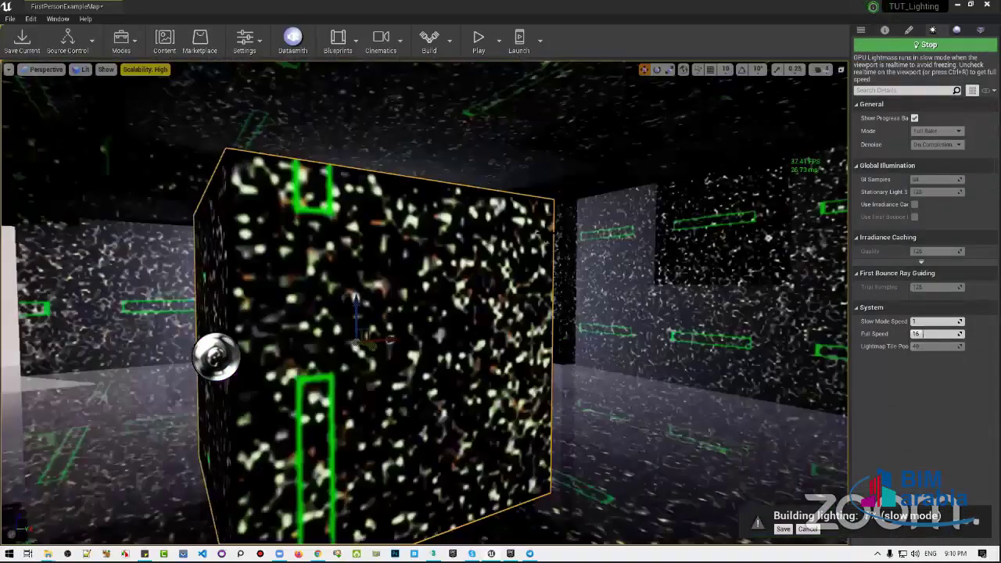
{"action": "key", "text": "alt+6"}
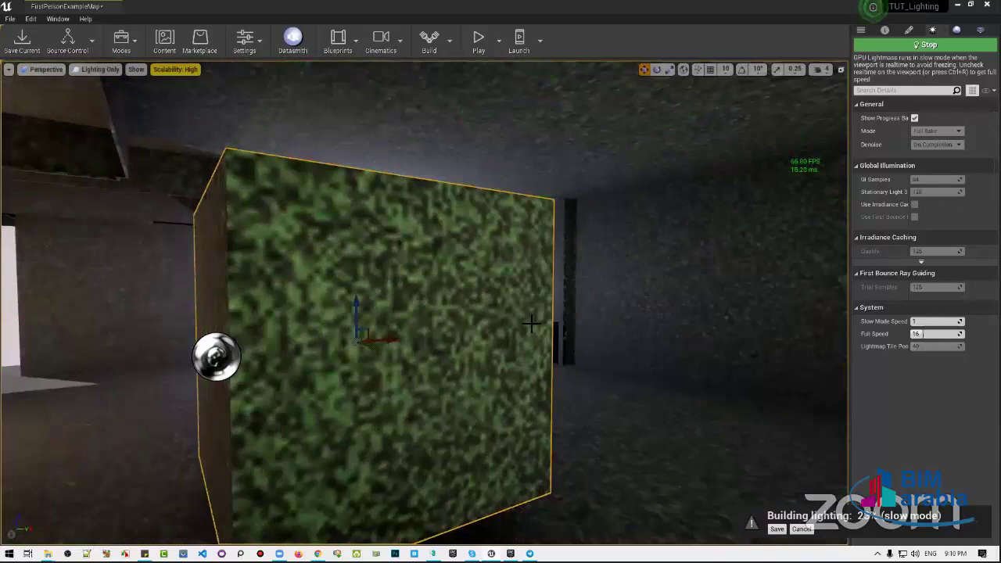
Fly around the cube and teapot room in game view to preview the lighting-only bake
{"action": "mouse_move", "coordinate": [531, 323]}
{"action": "right_mouse_down"}
{"action": "mouse_move", "coordinate": [547, 320]}
{"action": "mouse_move", "coordinate": [438, 321]}
{"action": "mouse_move", "coordinate": [470, 321]}
{"action": "mouse_move", "coordinate": [445, 317]}
{"action": "mouse_move", "coordinate": [351, 188]}
{"action": "right_mouse_up"}
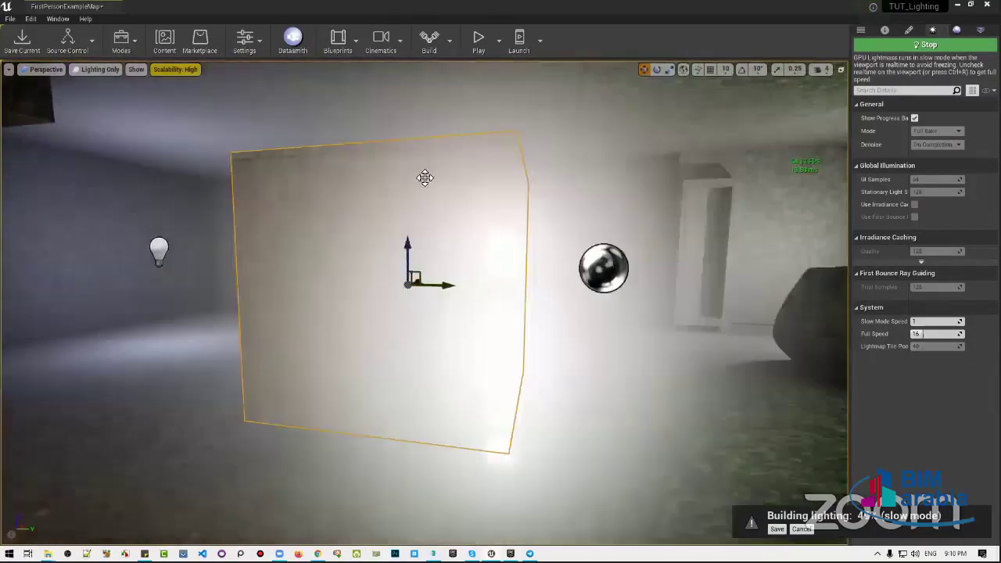
{"action": "mouse_move", "coordinate": [407, 281]}
{"action": "right_mouse_down"}
{"action": "mouse_move", "coordinate": [458, 209]}
{"action": "mouse_move", "coordinate": [499, 317]}
{"action": "right_mouse_up"}
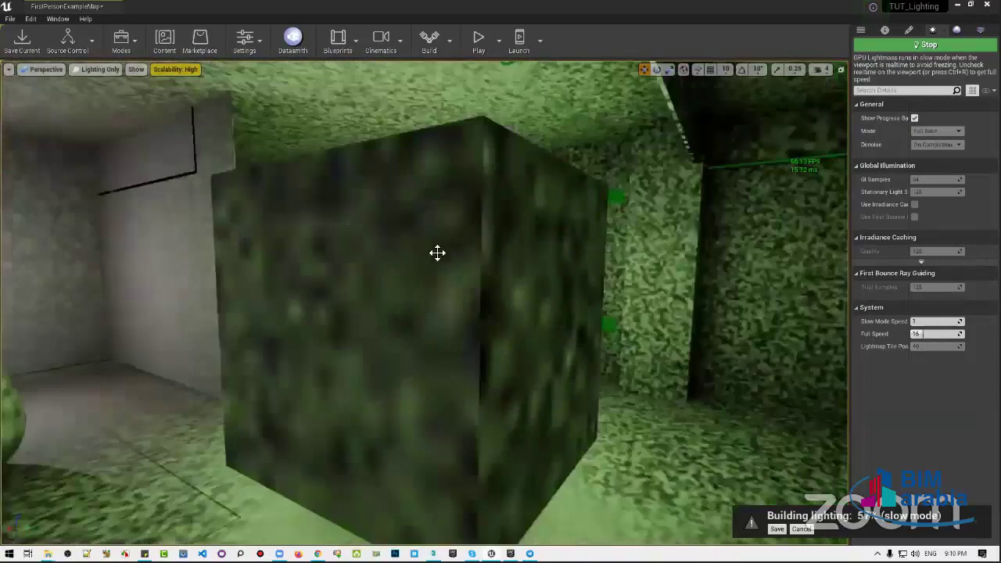
{"action": "mouse_move", "coordinate": [500, 316]}
{"action": "right_mouse_down"}
{"action": "mouse_move", "coordinate": [593, 235]}
{"action": "mouse_move", "coordinate": [662, 290]}
{"action": "mouse_move", "coordinate": [480, 312]}
{"action": "mouse_move", "coordinate": [500, 312]}
{"action": "mouse_move", "coordinate": [333, 259]}
{"action": "right_mouse_up"}
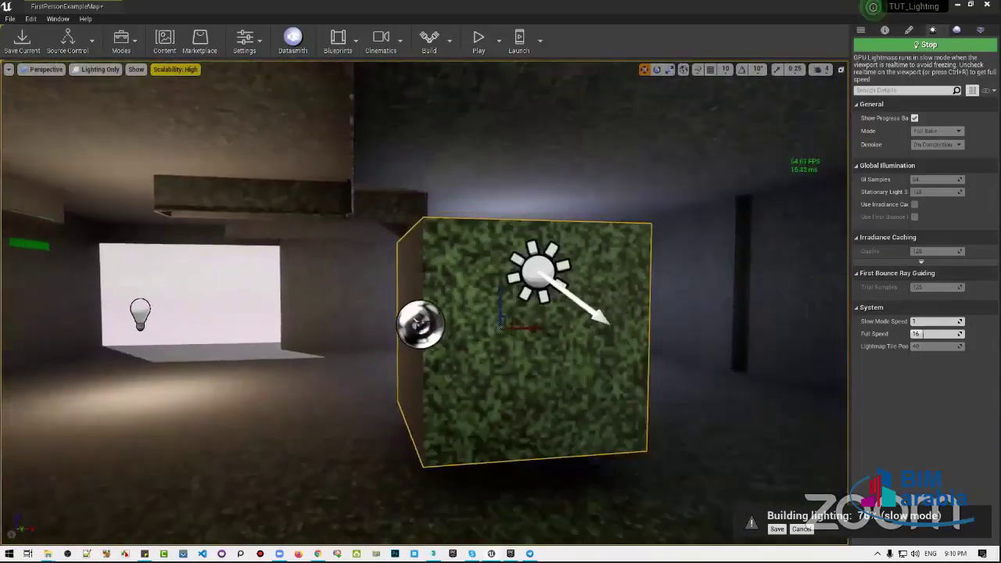
{"action": "key", "text": "g"}
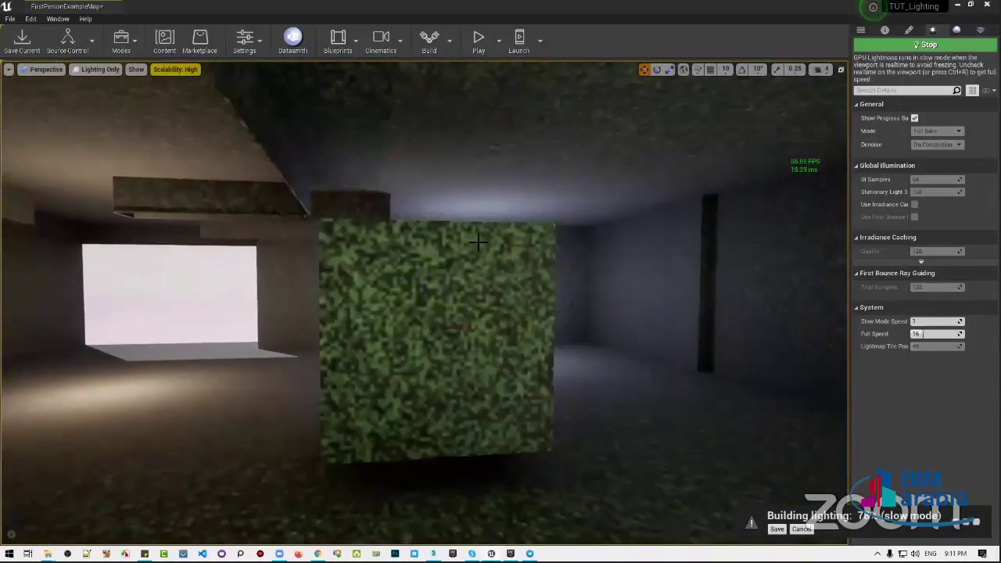
{"action": "mouse_move", "coordinate": [437, 298]}
{"action": "right_mouse_down"}
{"action": "mouse_move", "coordinate": [367, 301]}
{"action": "mouse_move", "coordinate": [462, 311]}
{"action": "mouse_move", "coordinate": [524, 301]}
{"action": "right_mouse_up"}
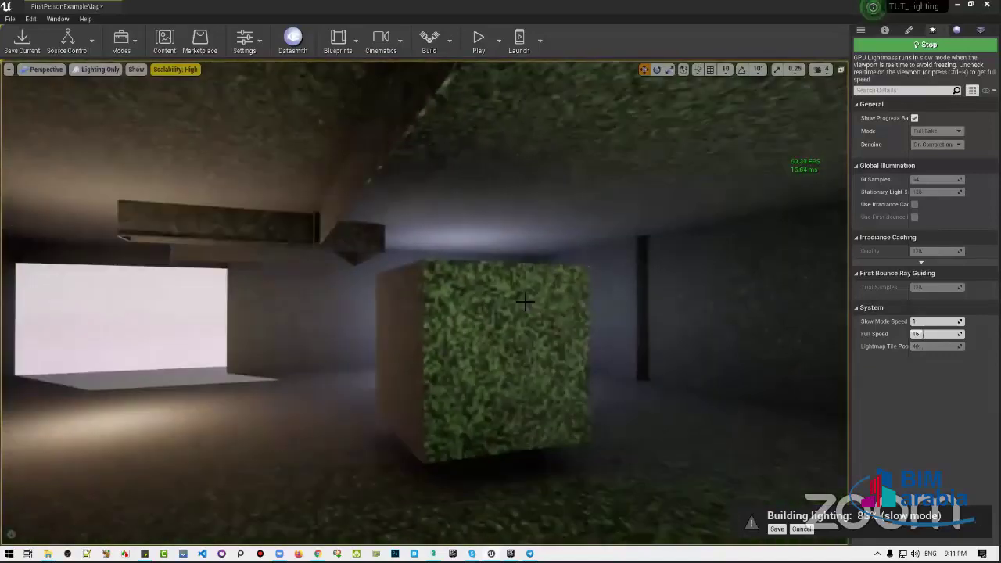
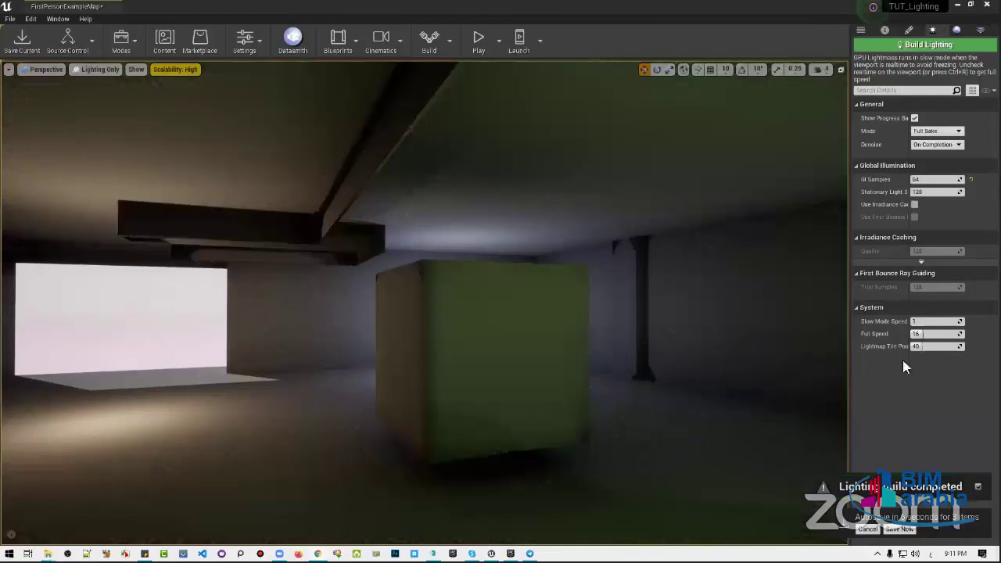
Look around the baked room, then change GPU Lightmass GI Samples from 64 to 512
{"action": "left_click_drag", "start_coordinate": [632, 310], "coordinate": [597, 339]}
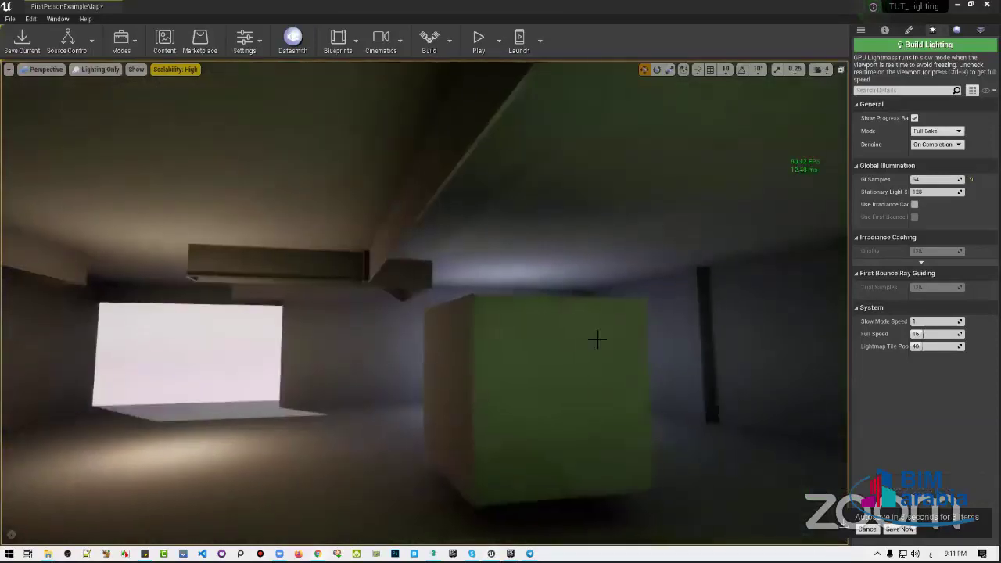
{"action": "mouse_move", "coordinate": [636, 389]}
{"action": "left_mouse_down"}
{"action": "mouse_move", "coordinate": [636, 344]}
{"action": "mouse_move", "coordinate": [636, 391]}
{"action": "mouse_move", "coordinate": [636, 352]}
{"action": "mouse_move", "coordinate": [634, 383]}
{"action": "left_mouse_up"}
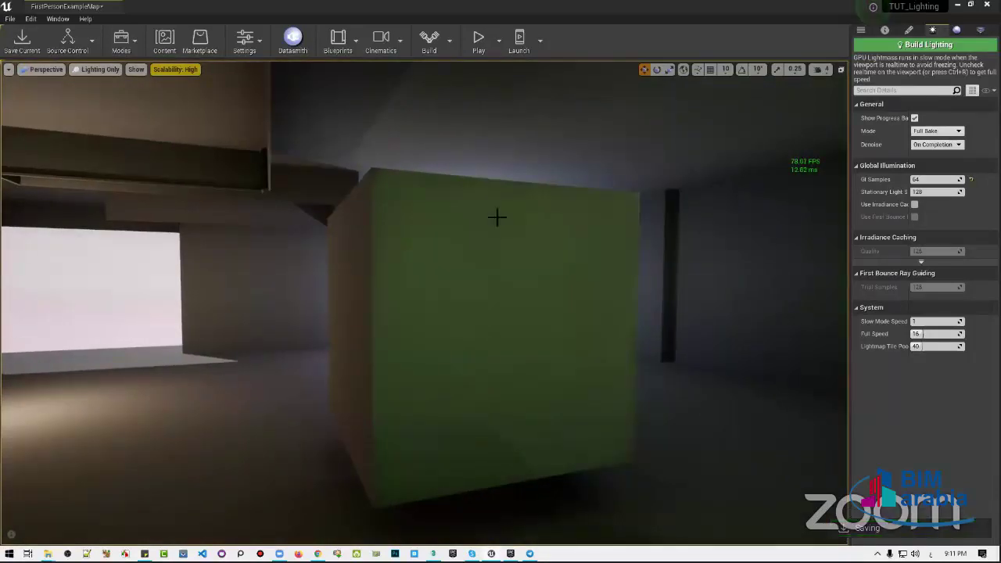
{"action": "left_click_drag", "start_coordinate": [497, 218], "coordinate": [500, 227]}
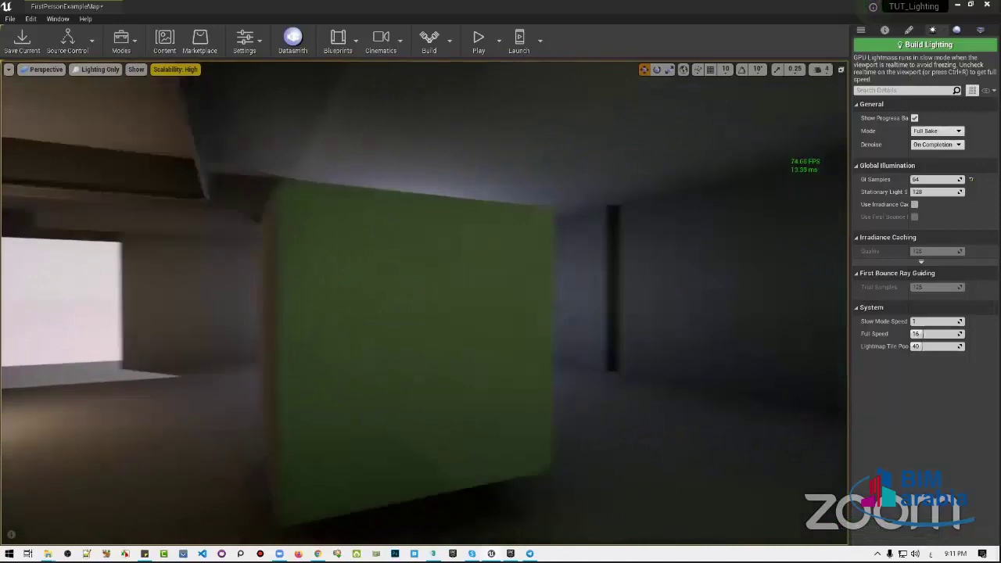
{"action": "left_click", "coordinate": [929, 180]}
{"action": "type", "text": "512"}
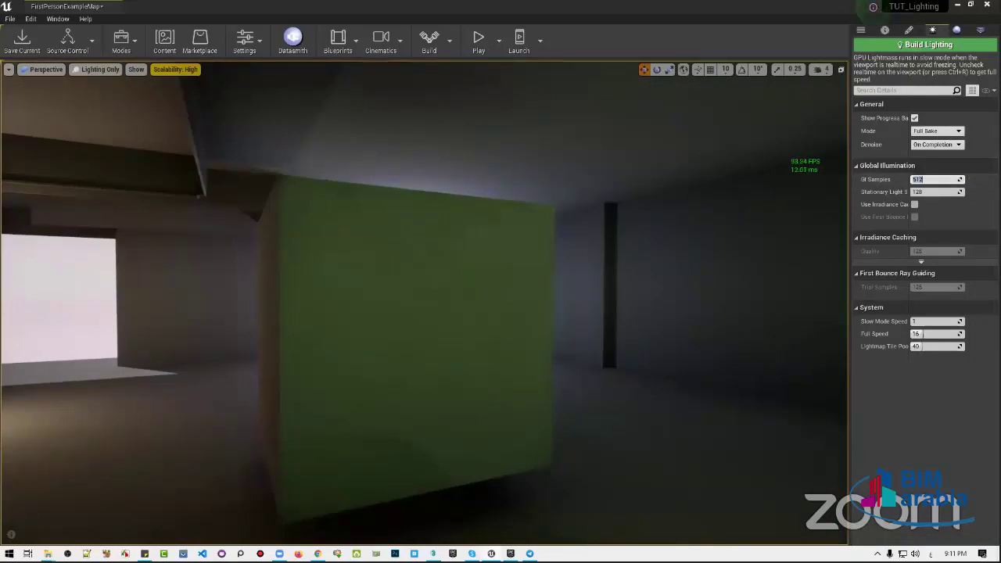
Fly past the cube, teapot, green sphere and white box, then widen the setting-name column
{"action": "left_click_drag", "start_coordinate": [367, 195], "coordinate": [339, 185]}
{"action": "left_click_drag", "start_coordinate": [413, 335], "coordinate": [418, 328]}
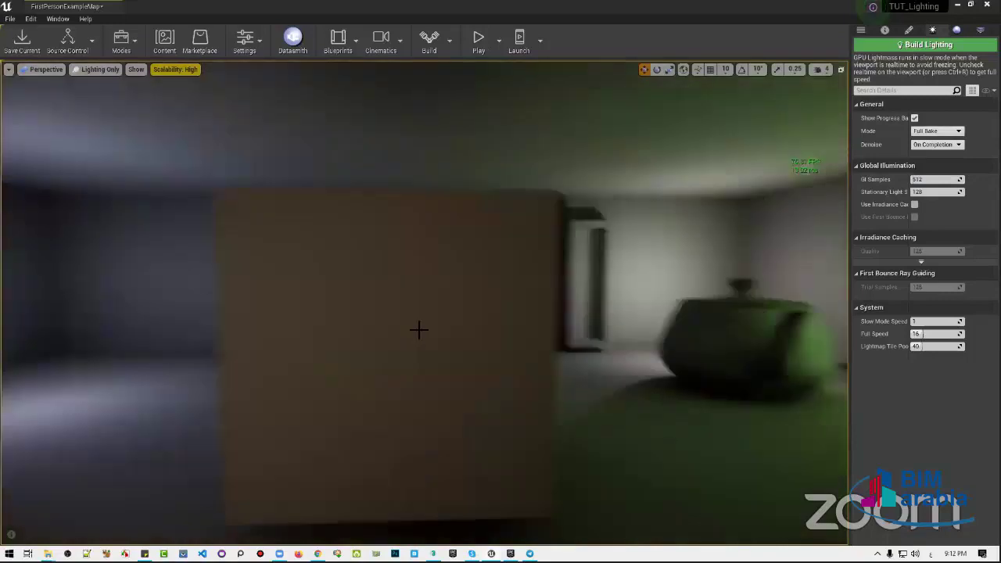
{"action": "left_click_drag", "start_coordinate": [288, 269], "coordinate": [266, 258]}
{"action": "mouse_move", "coordinate": [422, 297]}
{"action": "left_mouse_down"}
{"action": "mouse_move", "coordinate": [390, 297]}
{"action": "mouse_move", "coordinate": [195, 200]}
{"action": "left_mouse_up"}
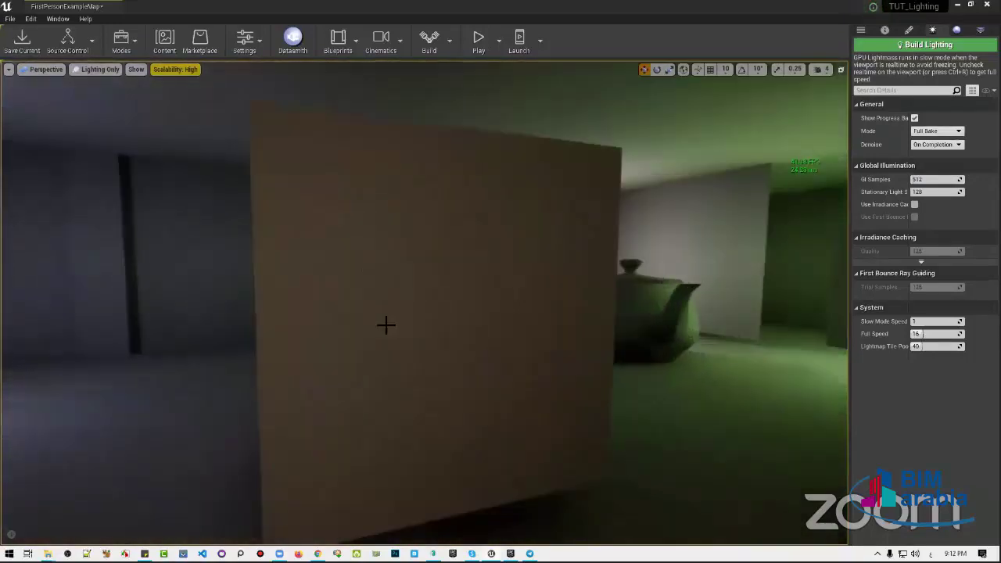
{"action": "mouse_move", "coordinate": [384, 326]}
{"action": "left_mouse_down"}
{"action": "mouse_move", "coordinate": [307, 243]}
{"action": "mouse_move", "coordinate": [371, 123]}
{"action": "left_mouse_up"}
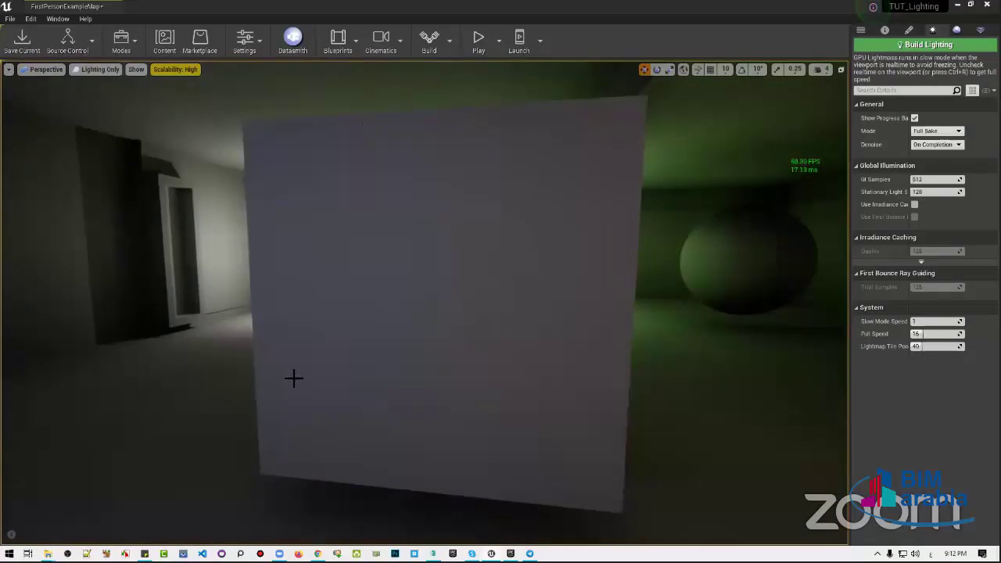
{"action": "left_click_drag", "start_coordinate": [293, 378], "coordinate": [469, 367]}
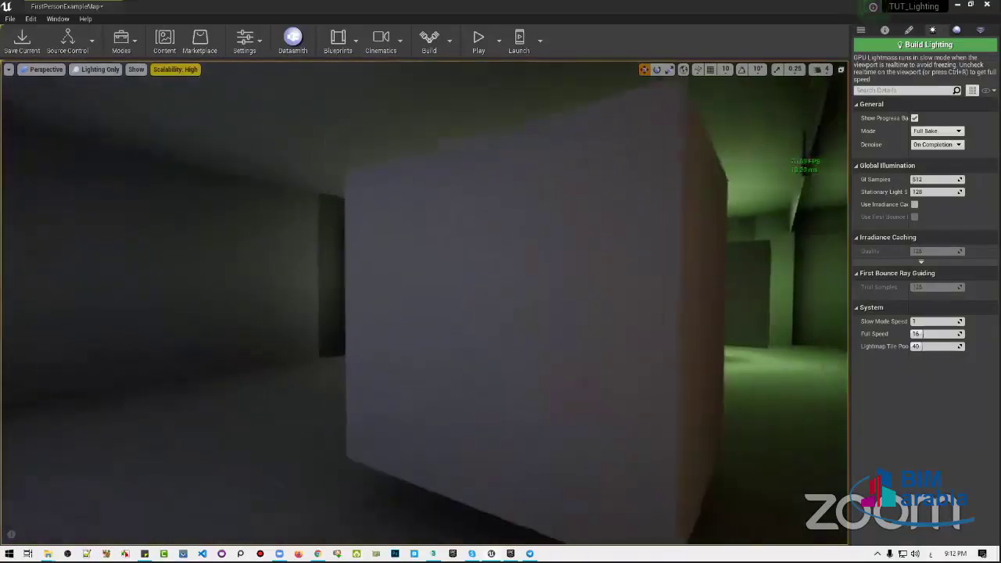
{"action": "left_click_drag", "start_coordinate": [559, 219], "coordinate": [571, 217]}
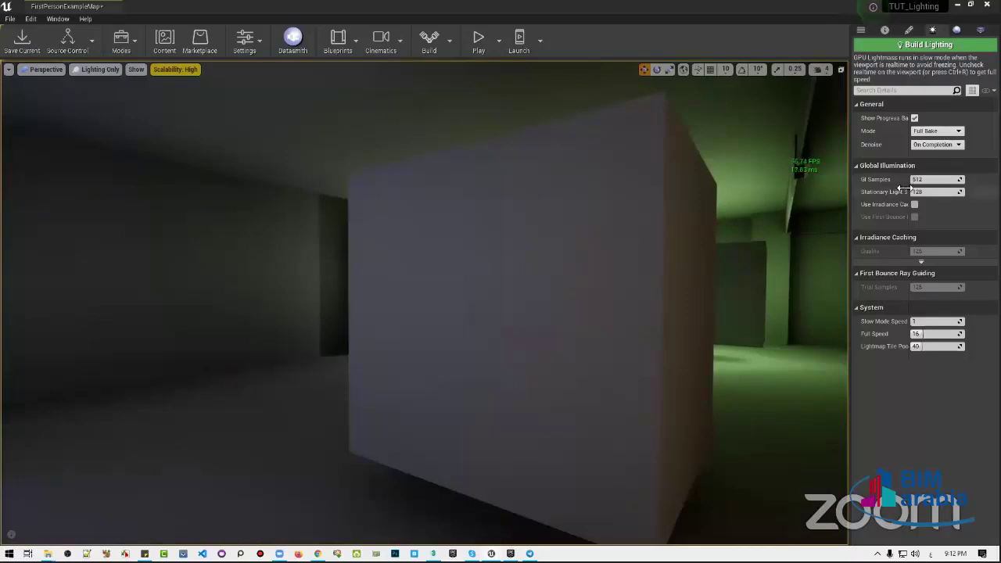
{"action": "left_click_drag", "start_coordinate": [634, 261], "coordinate": [657, 234]}
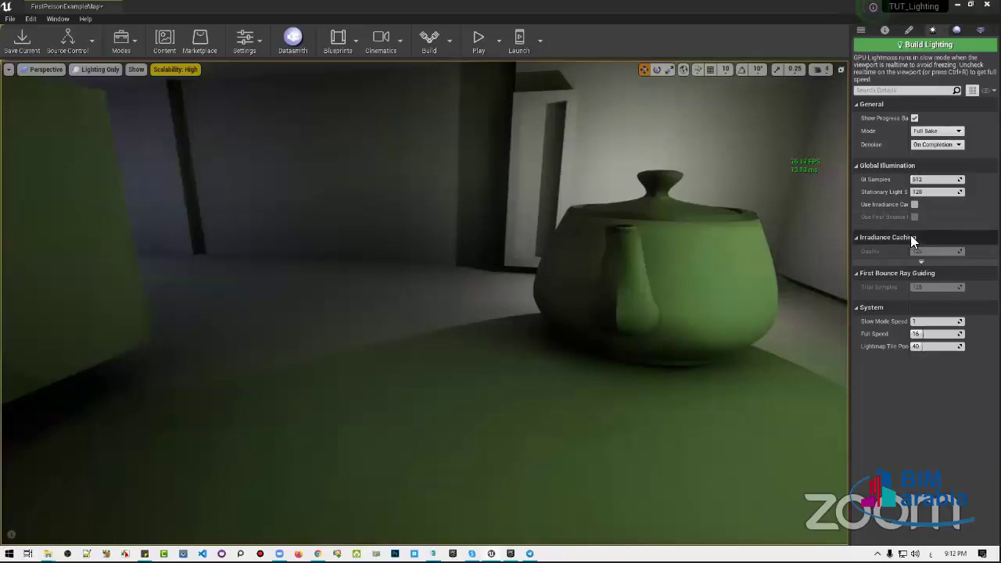
{"action": "left_click_drag", "start_coordinate": [910, 223], "coordinate": [947, 219]}
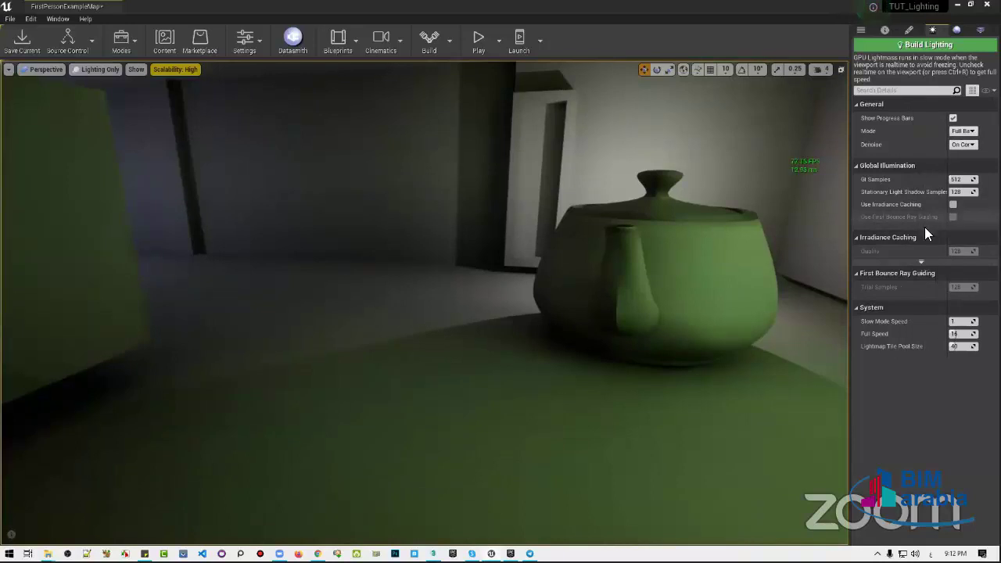
Show Irradiance Caching's advanced options, narrow the name column, then collapse the category
{"action": "left_click", "coordinate": [921, 261]}
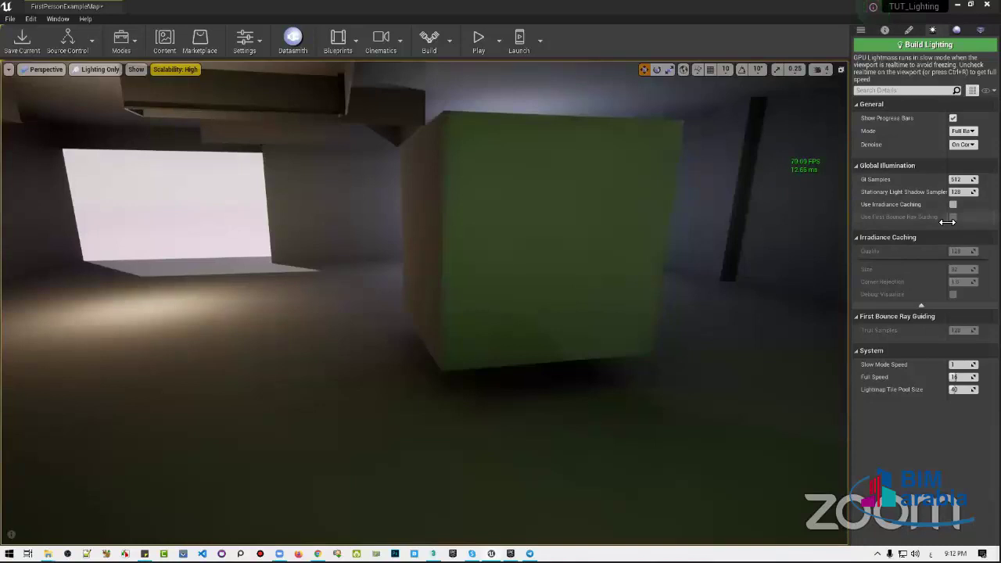
{"action": "left_click_drag", "start_coordinate": [946, 222], "coordinate": [927, 222]}
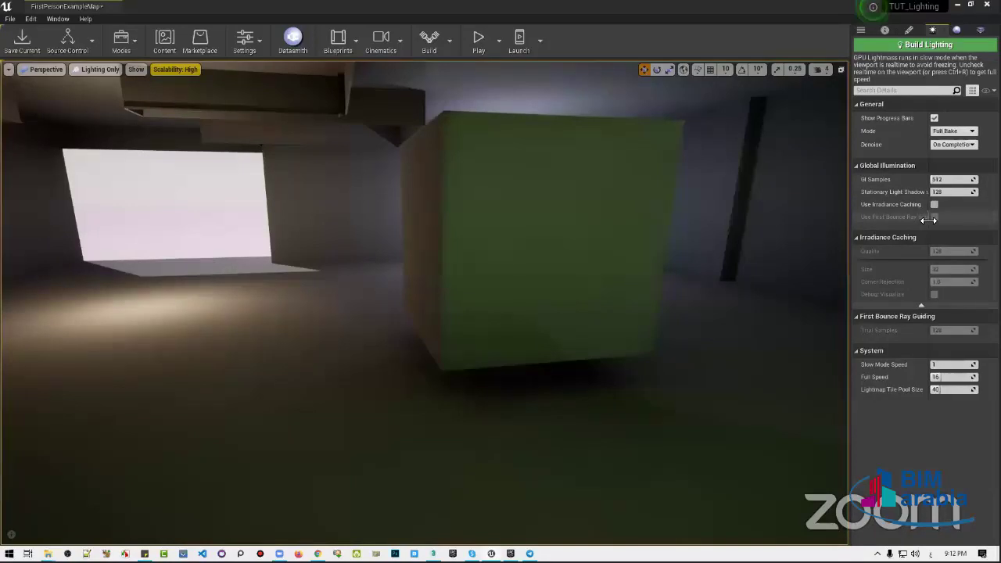
{"action": "left_click", "coordinate": [857, 241]}
Fly around the room to view the green cube, a wall and a box
{"action": "right_click_drag", "start_coordinate": [747, 232], "coordinate": [747, 232]}
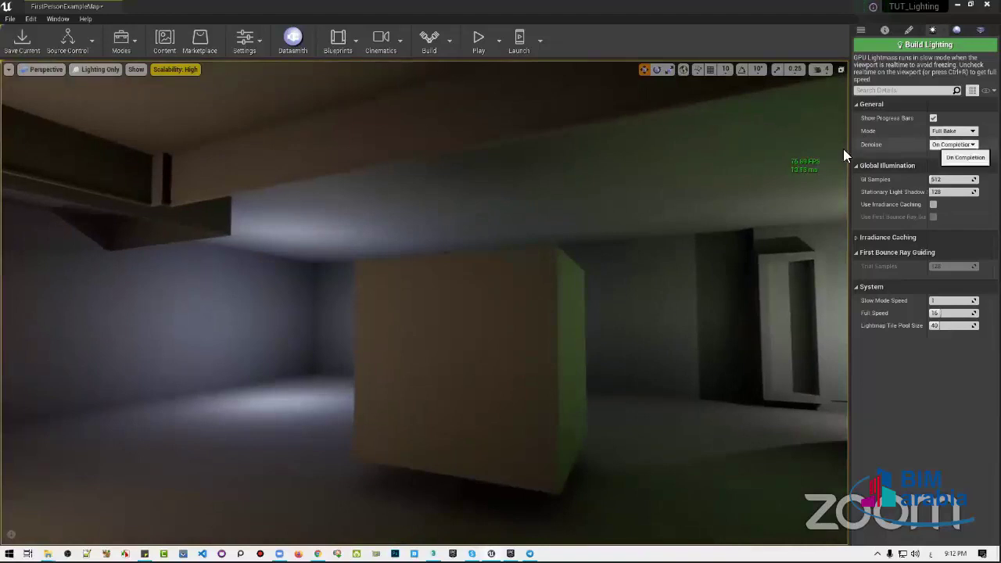
{"action": "right_click_drag", "start_coordinate": [747, 232], "coordinate": [747, 232]}
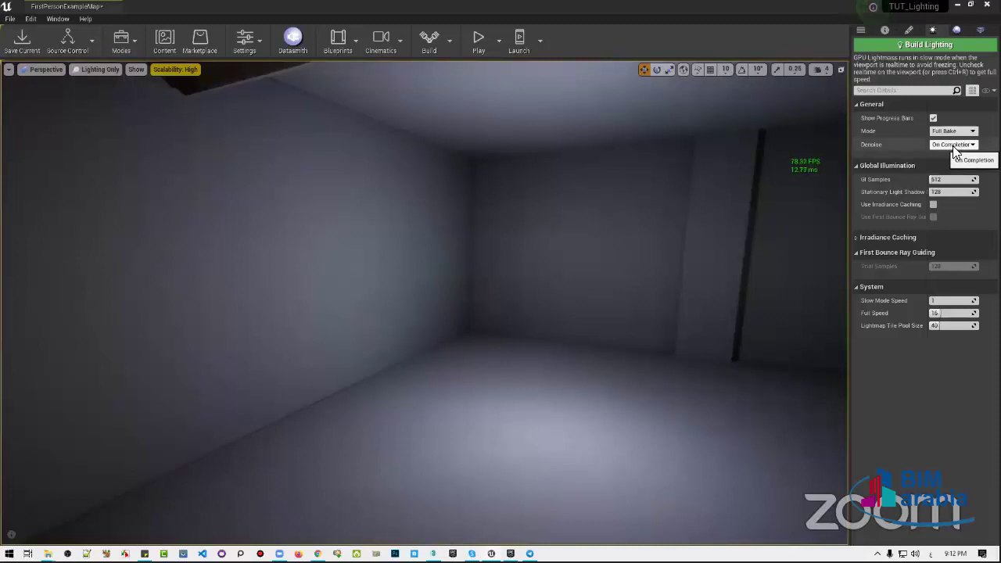
{"action": "right_click_drag", "start_coordinate": [637, 235], "coordinate": [619, 245]}
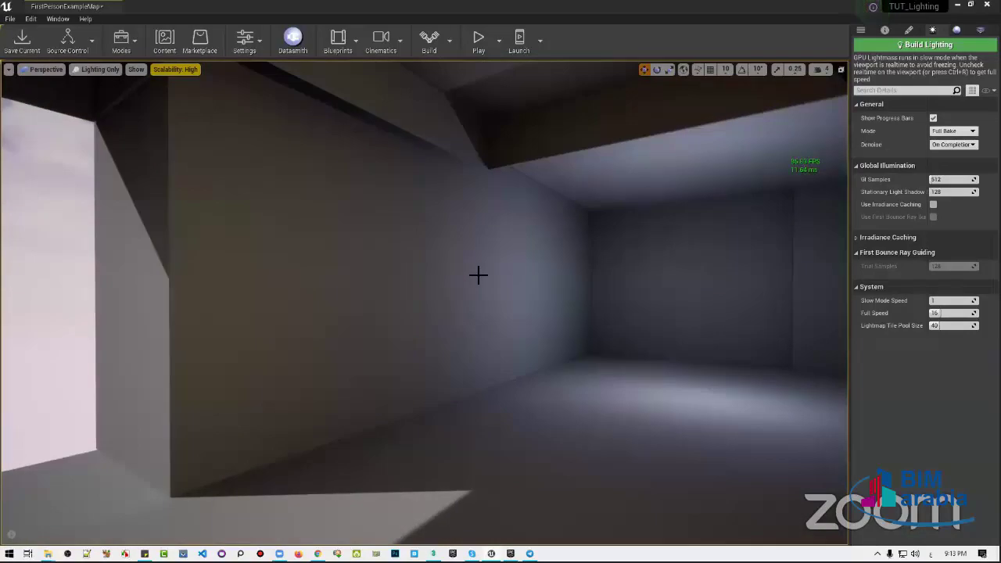
Set GPU Lightmass denoising to During Interactive Preview
{"action": "right_click_drag", "start_coordinate": [479, 274], "coordinate": [478, 275]}
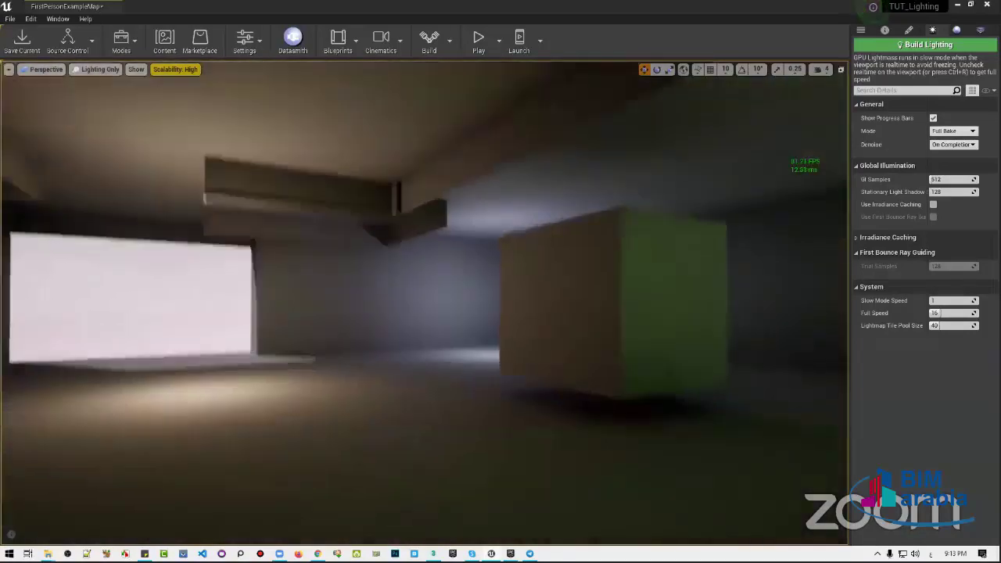
{"action": "right_click_drag", "start_coordinate": [742, 219], "coordinate": [742, 219]}
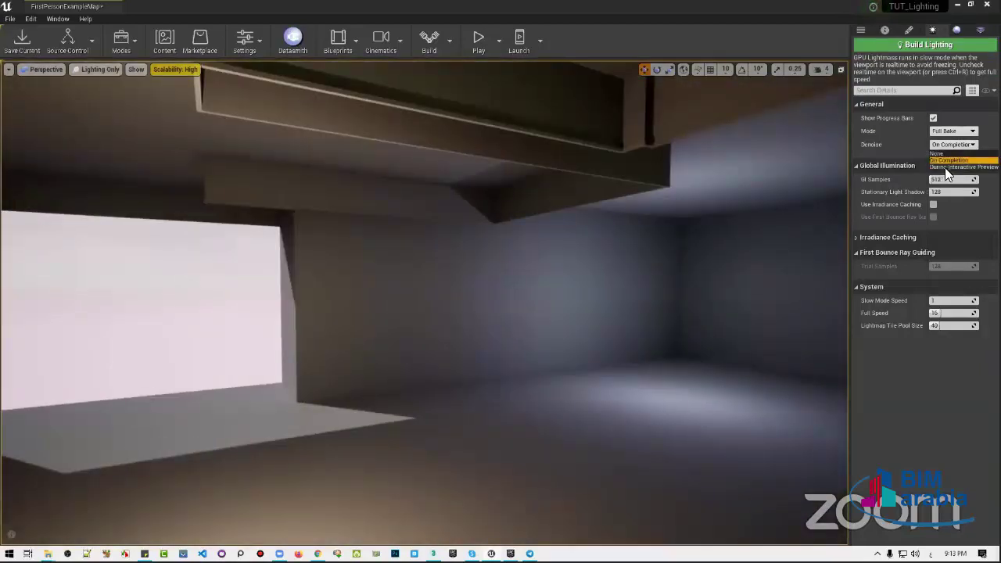
{"action": "left_click", "coordinate": [946, 153]}
{"action": "left_click", "coordinate": [950, 145]}
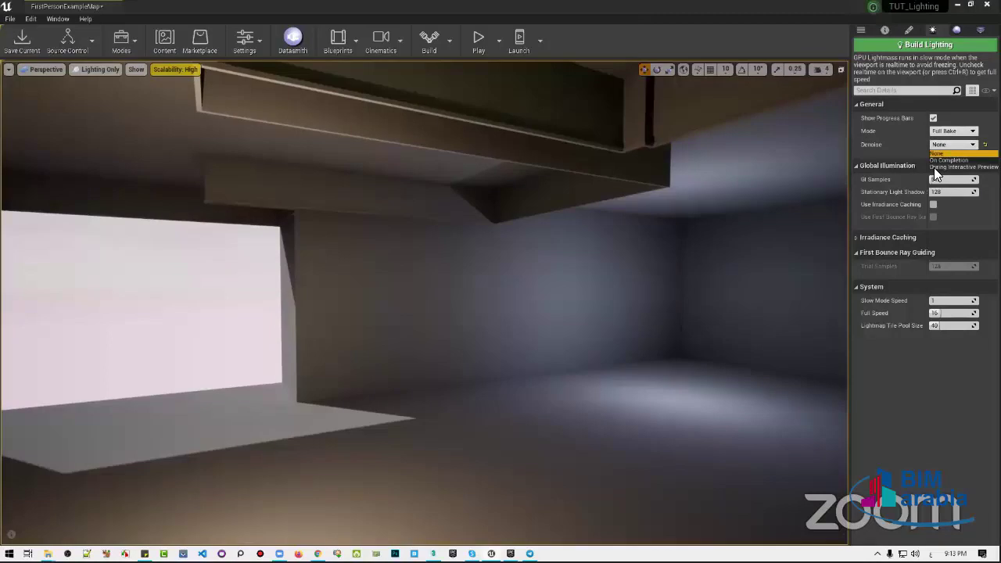
{"action": "left_click", "coordinate": [935, 167]}
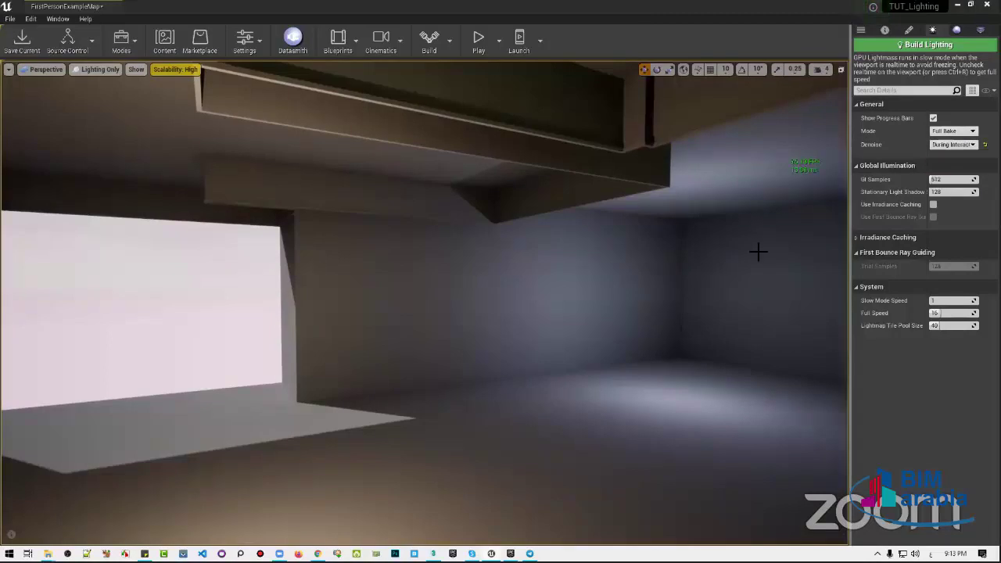
Switch the GPU Lightmass mode to Bake What You See
{"action": "right_click_drag", "start_coordinate": [759, 250], "coordinate": [759, 250]}
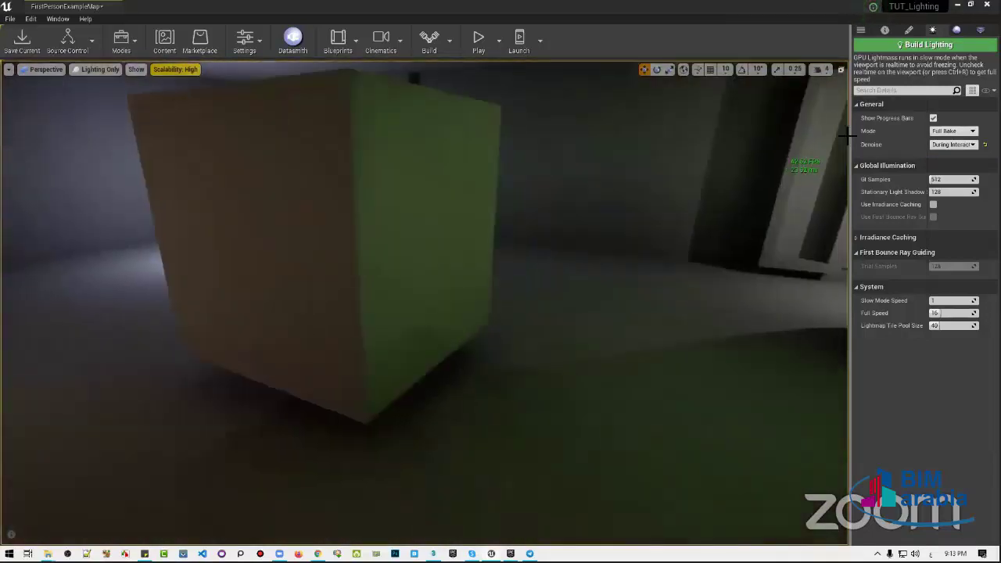
{"action": "left_click", "coordinate": [955, 131]}
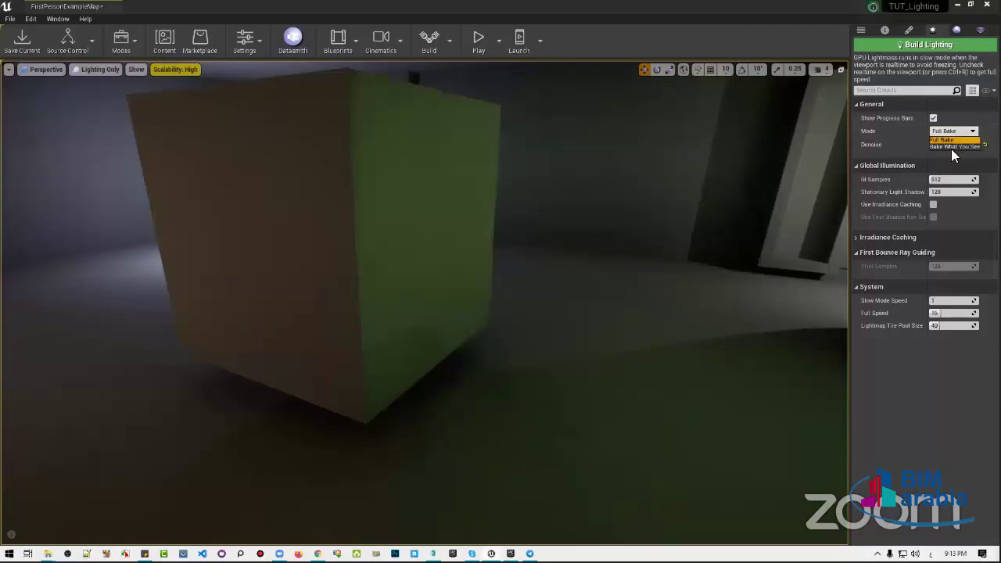
{"action": "left_click", "coordinate": [954, 146]}
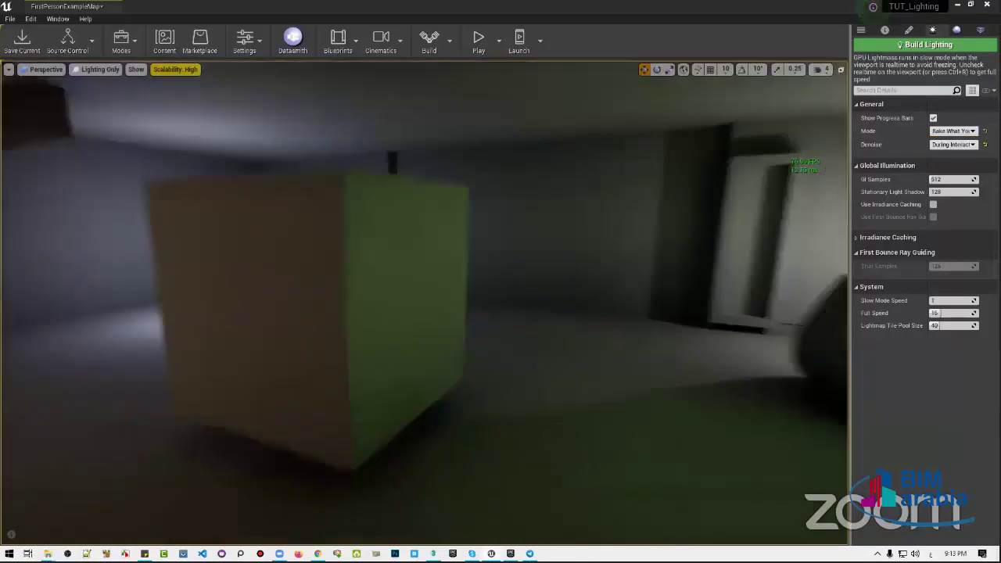
Build lighting in Bake What You See mode and watch the walls fill in
{"action": "left_click", "coordinate": [938, 47]}
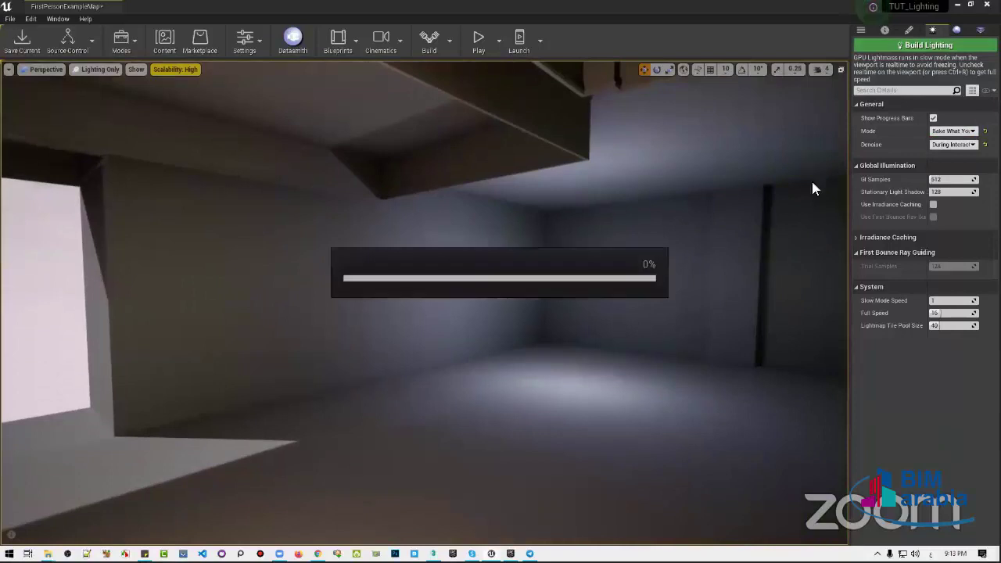
{"action": "scroll", "coordinate": [699, 273], "scroll_direction": "down", "scroll_amount": 3}
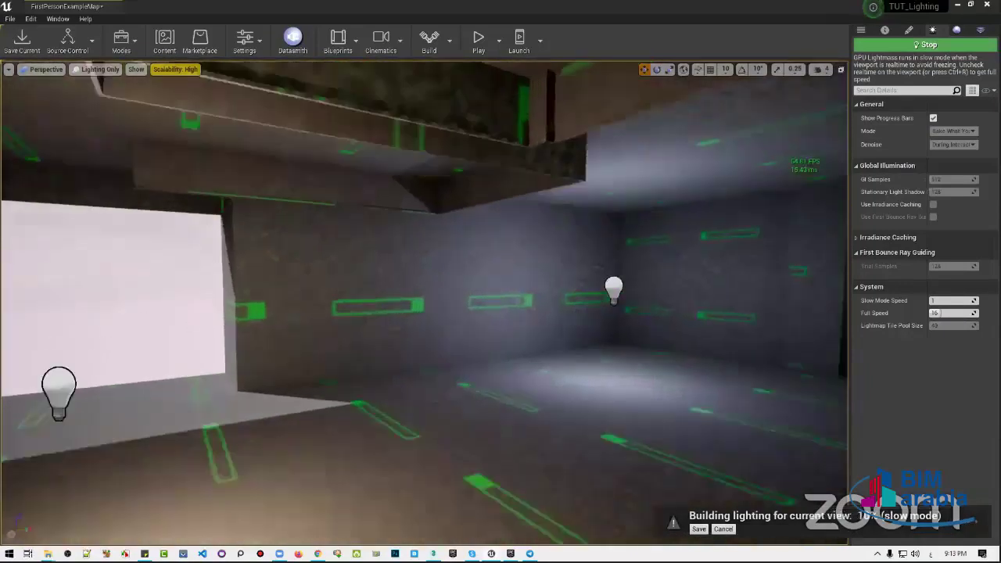
{"action": "right_click_drag", "start_coordinate": [581, 273], "coordinate": [641, 266]}
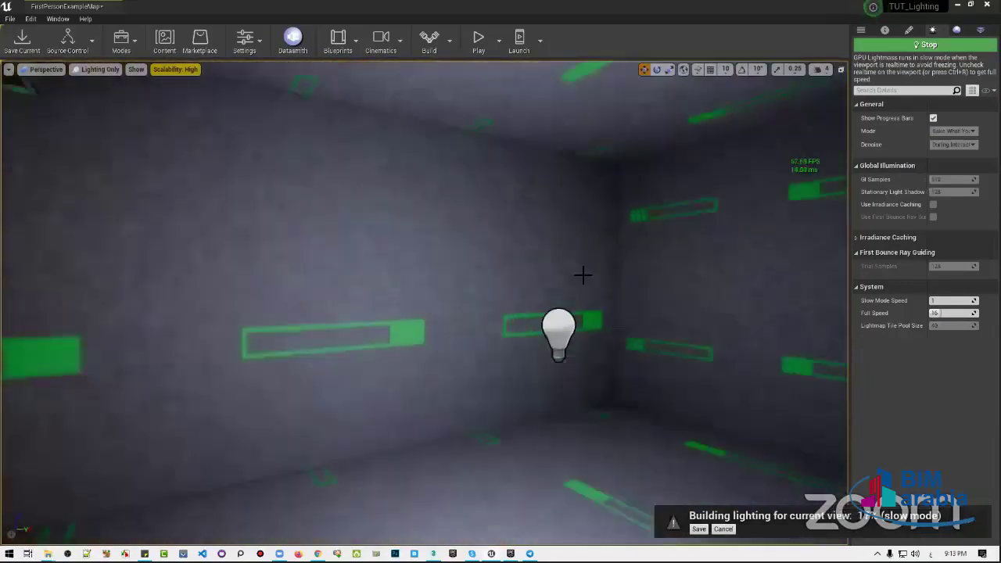
{"action": "right_click_drag", "start_coordinate": [479, 305], "coordinate": [479, 305]}
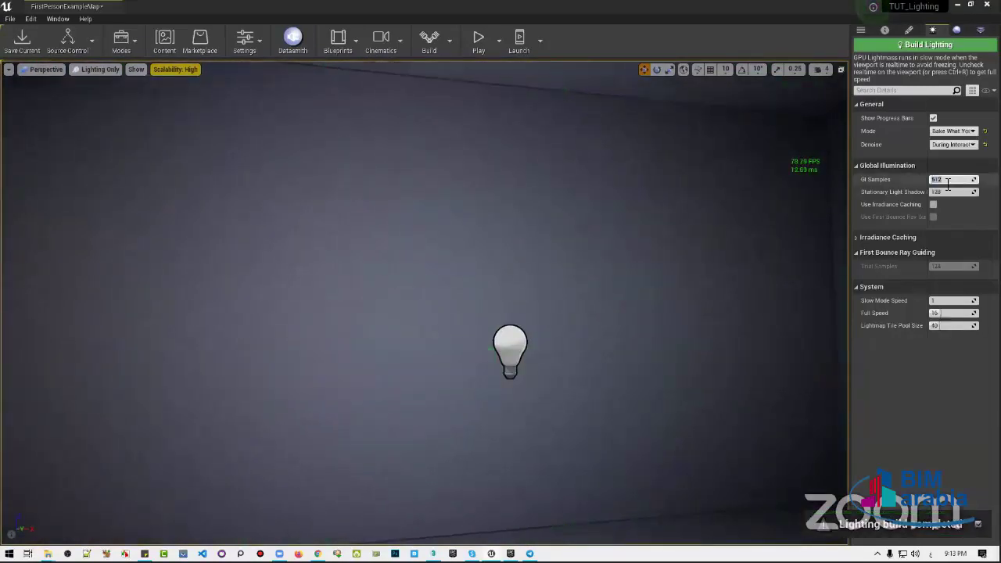
{"action": "left_click", "coordinate": [936, 43]}
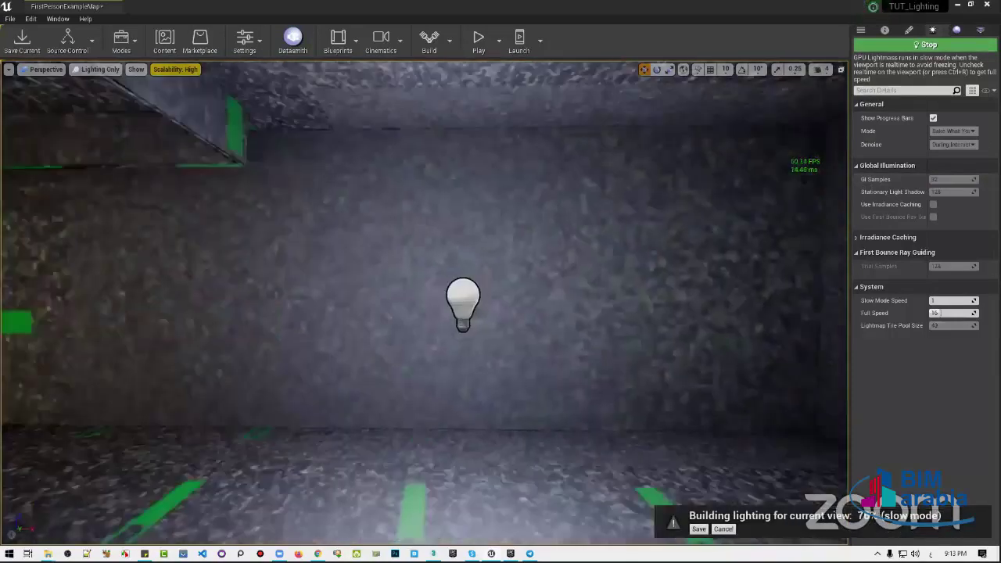
{"action": "right_click_drag", "start_coordinate": [480, 275], "coordinate": [480, 276]}
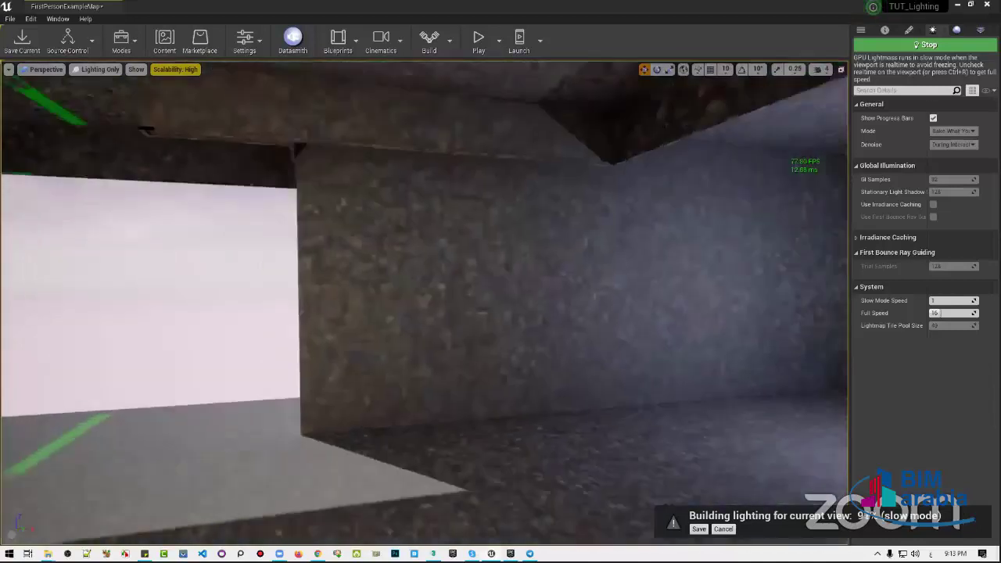
{"action": "right_click_drag", "start_coordinate": [480, 275], "coordinate": [598, 288]}
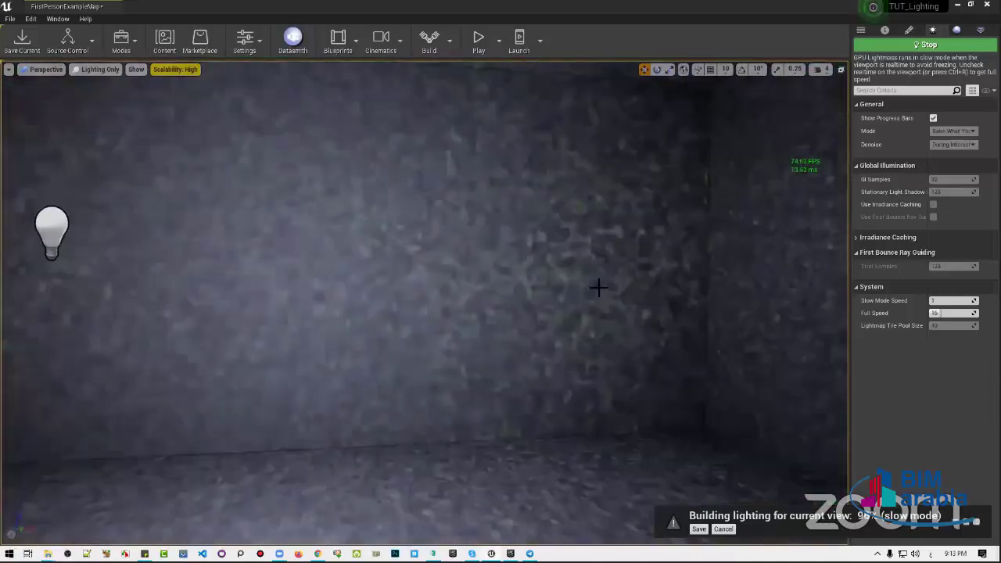
{"action": "right_click_drag", "start_coordinate": [480, 275], "coordinate": [480, 275]}
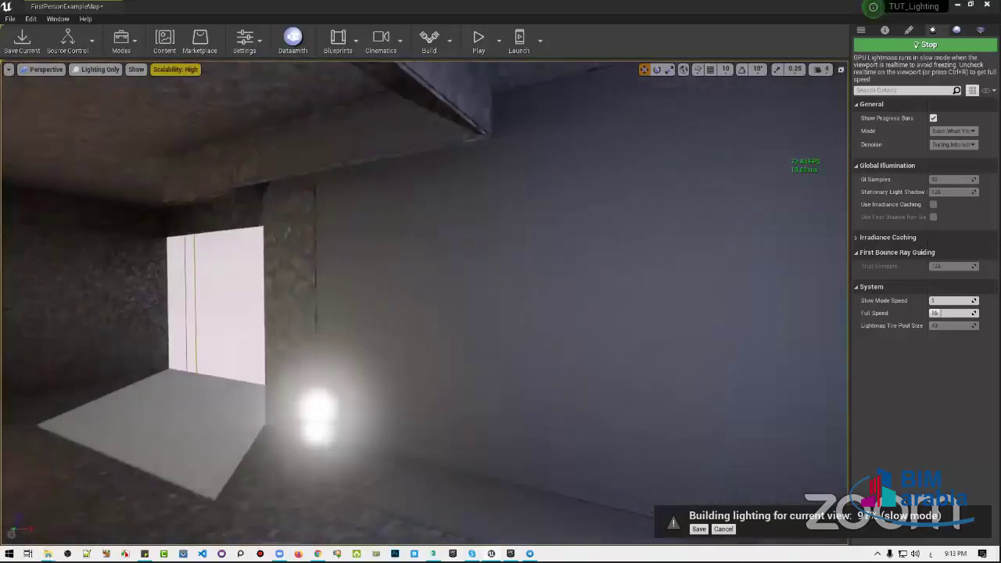
{"action": "right_click_drag", "start_coordinate": [345, 284], "coordinate": [345, 284]}
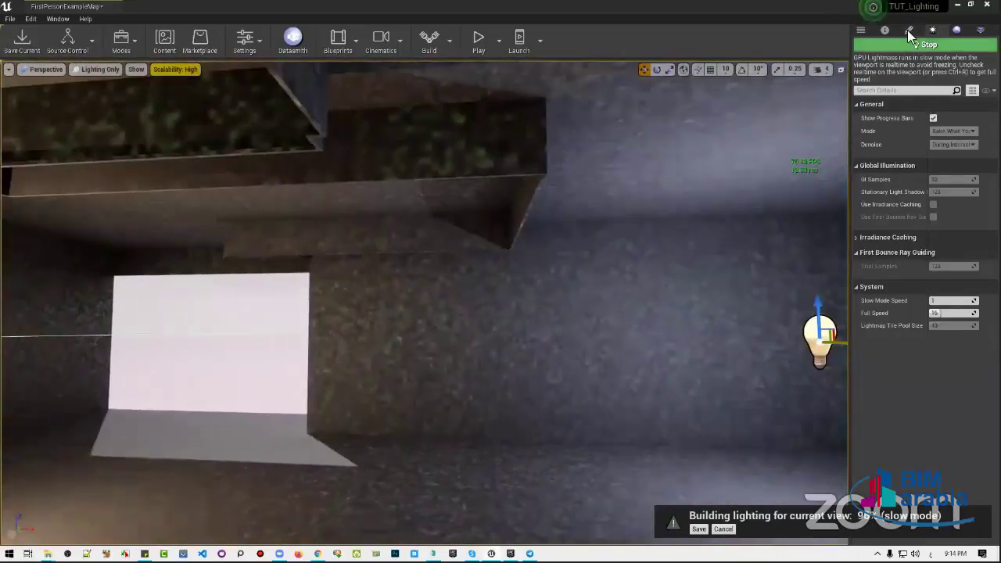
Fly to PointLight4 and drag it to a new spot on the wall
{"action": "left_click", "coordinate": [932, 30]}
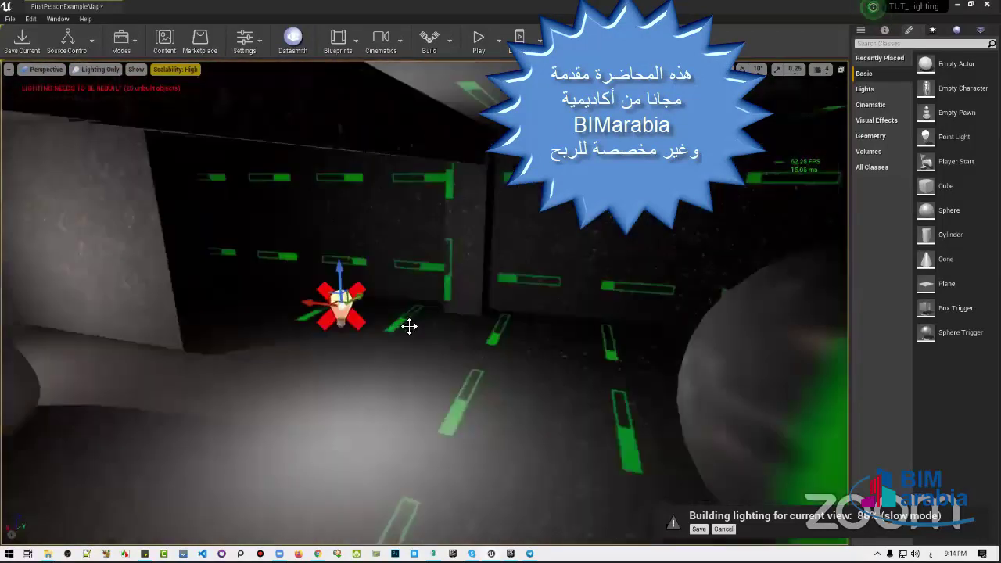
{"action": "mouse_move", "coordinate": [408, 326]}
{"action": "right_mouse_down"}
{"action": "mouse_move", "coordinate": [145, 401]}
{"action": "mouse_move", "coordinate": [695, 383]}
{"action": "right_mouse_up"}
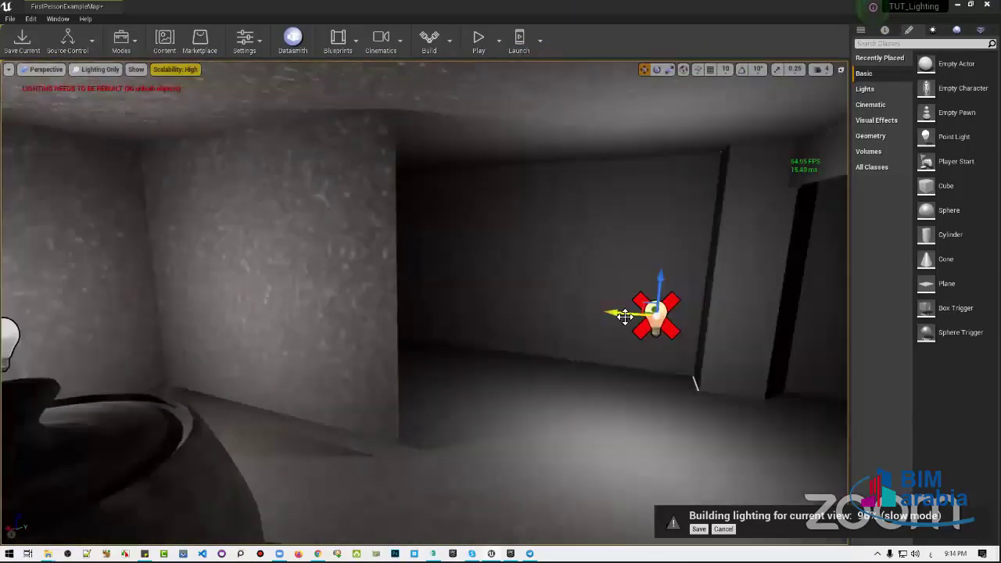
{"action": "mouse_move", "coordinate": [624, 316]}
{"action": "left_mouse_down"}
{"action": "mouse_move", "coordinate": [433, 303]}
{"action": "mouse_move", "coordinate": [457, 232]}
{"action": "mouse_move", "coordinate": [356, 229]}
{"action": "mouse_move", "coordinate": [404, 235]}
{"action": "mouse_move", "coordinate": [404, 177]}
{"action": "mouse_move", "coordinate": [422, 141]}
{"action": "left_mouse_up"}
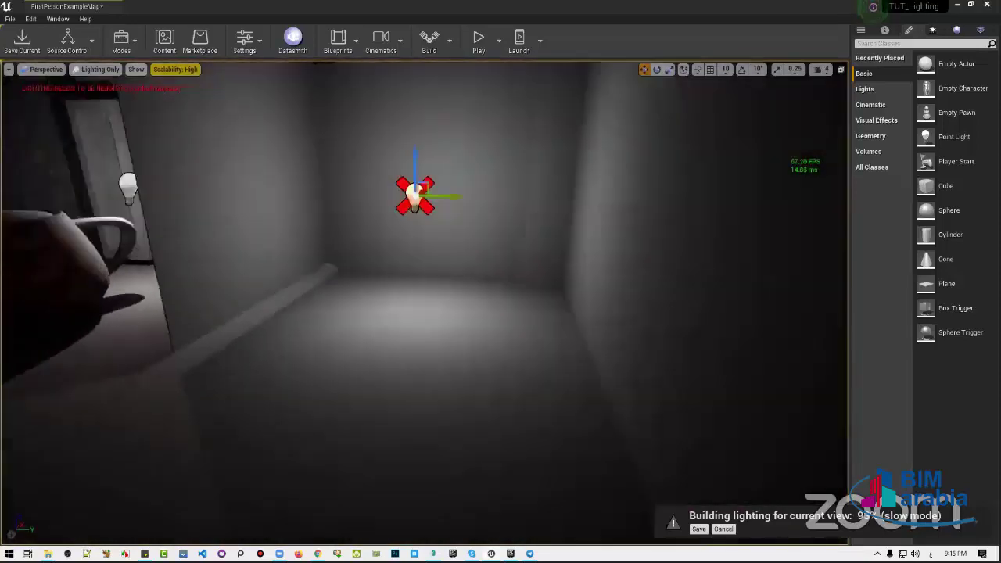
Raise PointLight4's intensity to 2, then 3, then 4 cd
{"action": "left_click", "coordinate": [908, 29]}
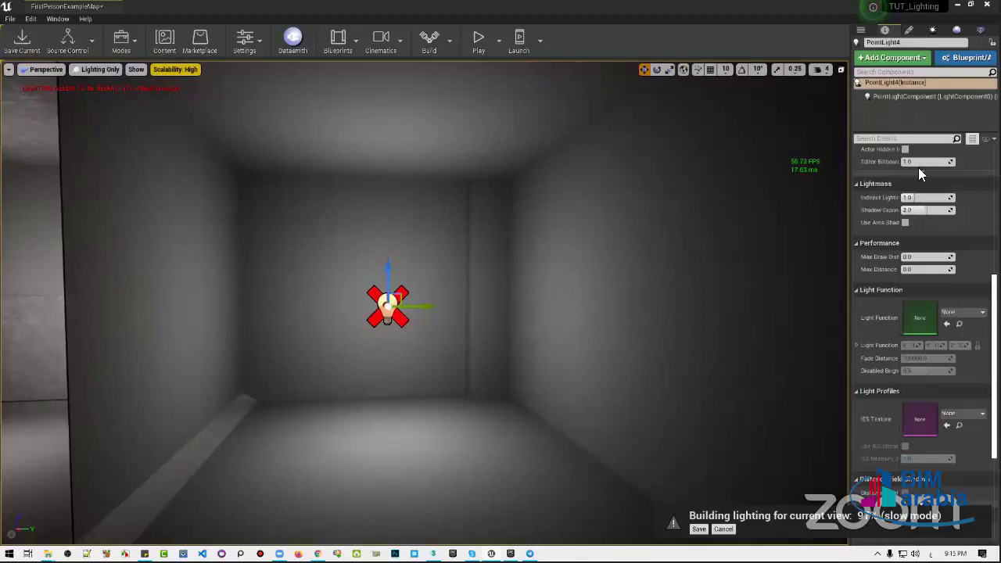
{"action": "scroll", "coordinate": [880, 227], "scroll_direction": "up", "scroll_amount": 2}
{"action": "scroll", "coordinate": [880, 225], "scroll_direction": "up", "scroll_amount": 2}
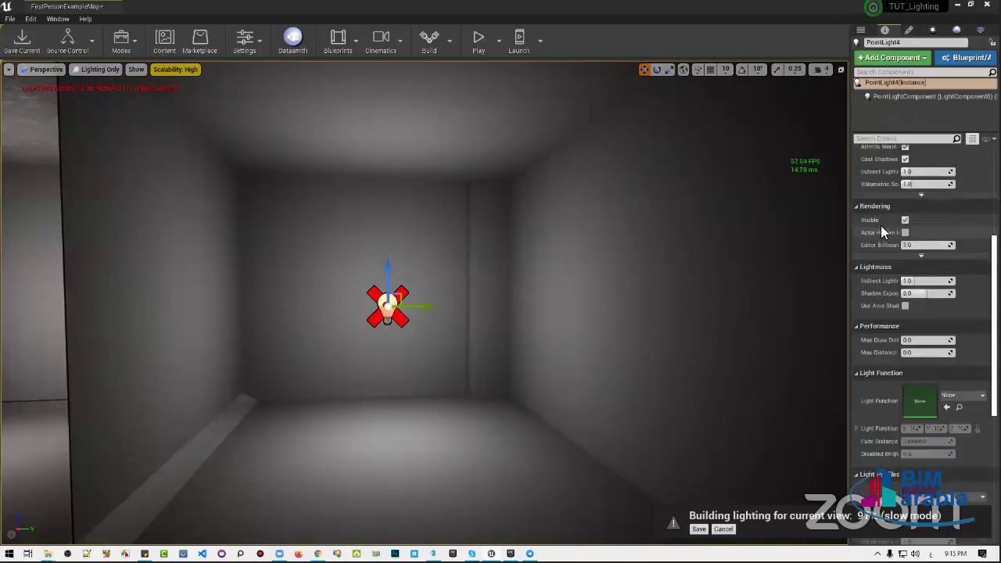
{"action": "scroll", "coordinate": [880, 226], "scroll_direction": "up", "scroll_amount": 2}
{"action": "scroll", "coordinate": [928, 239], "scroll_direction": "up", "scroll_amount": 2}
{"action": "type", "text": "4"}
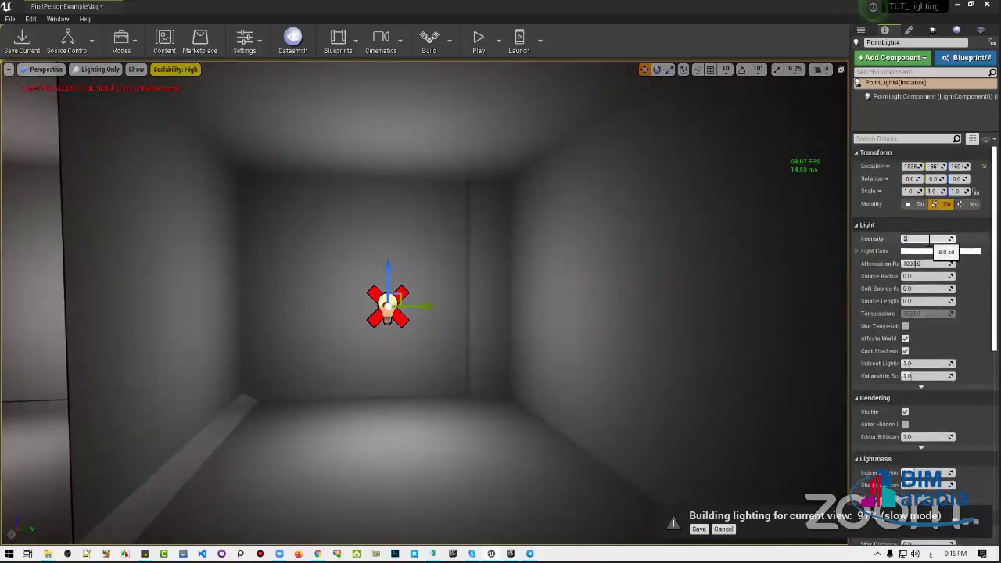
{"action": "key", "text": "Return"}
{"action": "type", "text": "3"}
{"action": "key", "text": "Return"}
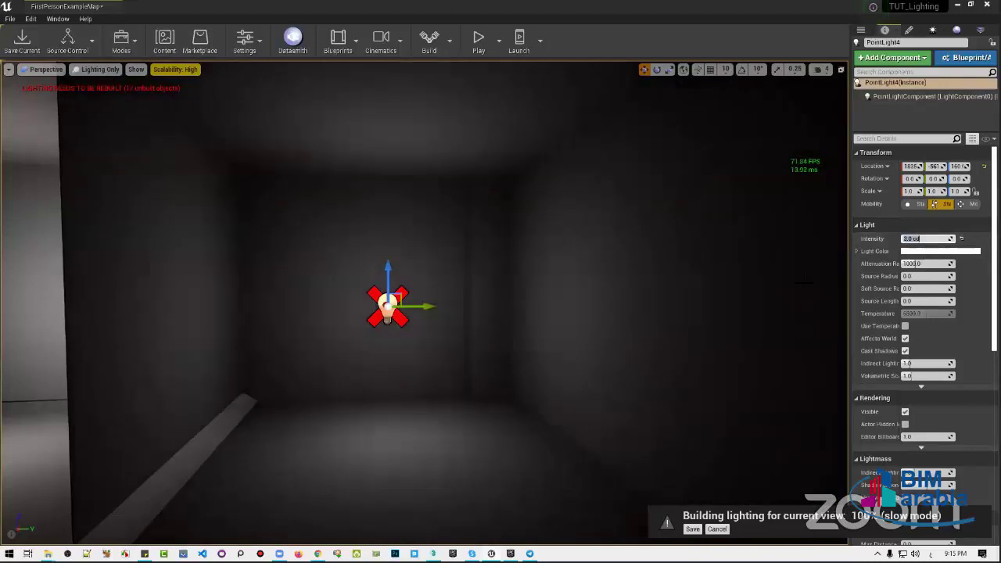
{"action": "type", "text": "4"}
{"action": "key", "text": "Return"}
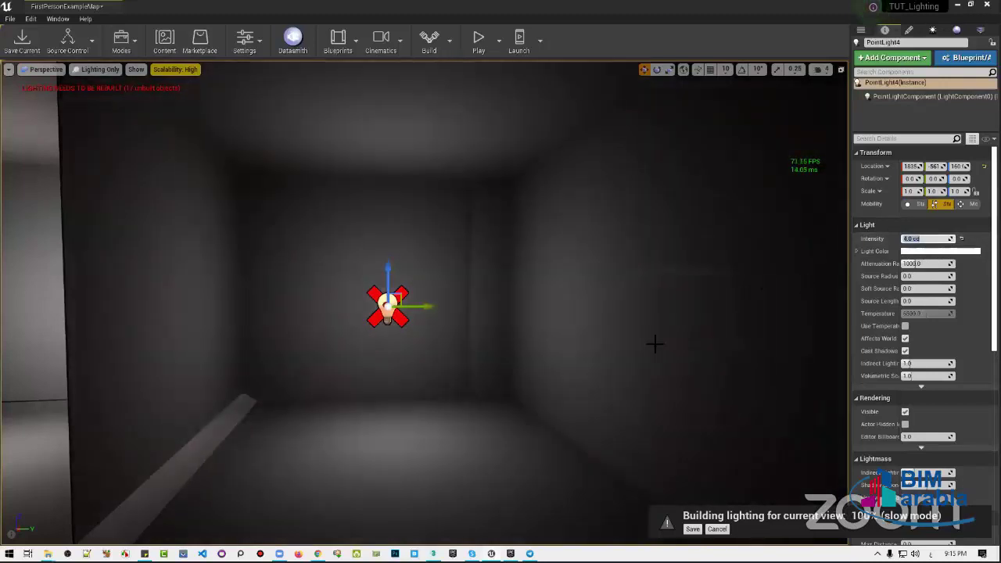
Select and frame the teapot, orbit it with the rotate gizmo active, then show the placeable actors
{"action": "scroll", "coordinate": [655, 344], "scroll_direction": "down", "scroll_amount": 3}
{"action": "right_click_drag", "start_coordinate": [652, 326], "coordinate": [648, 337]}
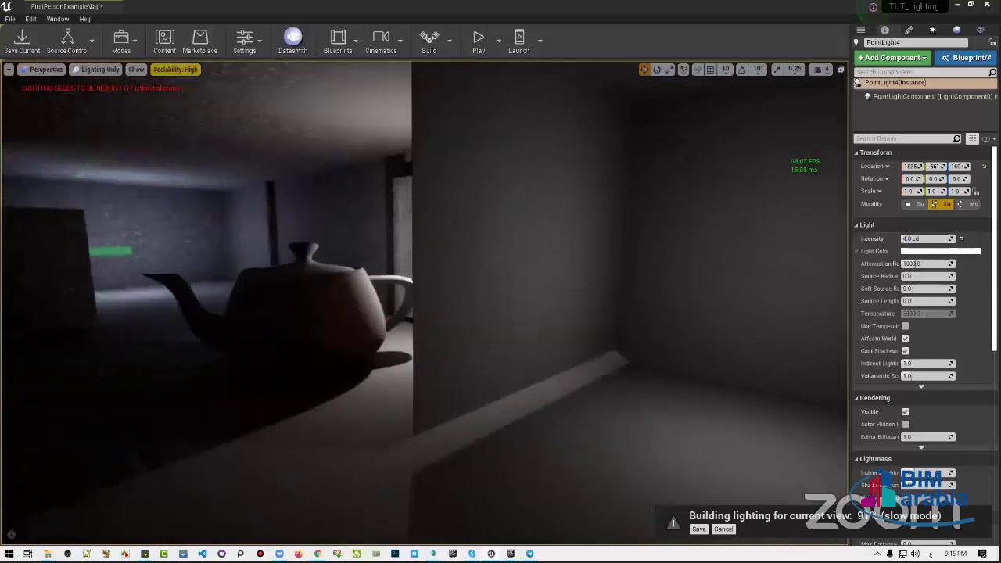
{"action": "mouse_move", "coordinate": [474, 271]}
{"action": "right_mouse_down"}
{"action": "mouse_move", "coordinate": [404, 294]}
{"action": "mouse_move", "coordinate": [601, 274]}
{"action": "right_mouse_up"}
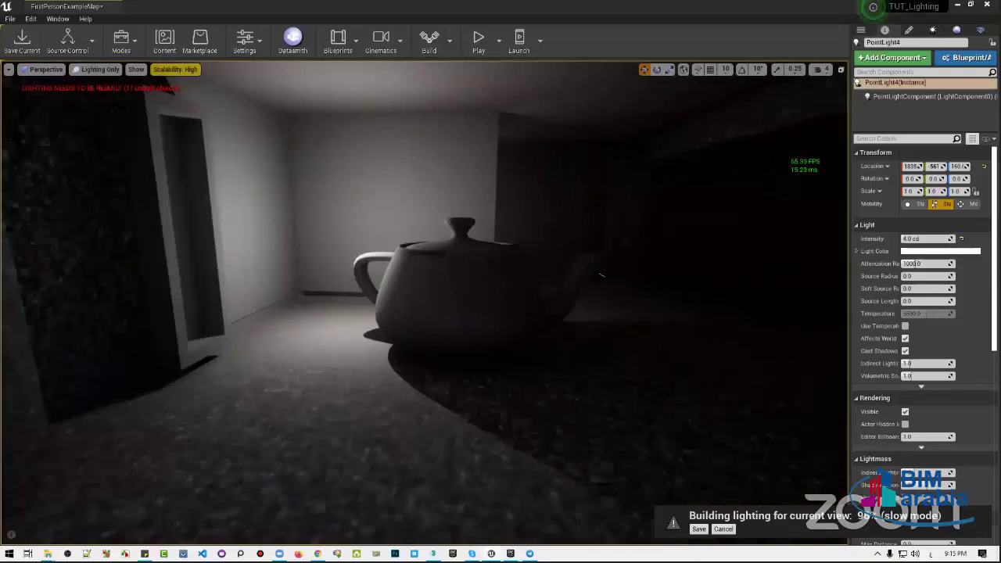
{"action": "left_click", "coordinate": [509, 297]}
{"action": "key", "text": "f"}
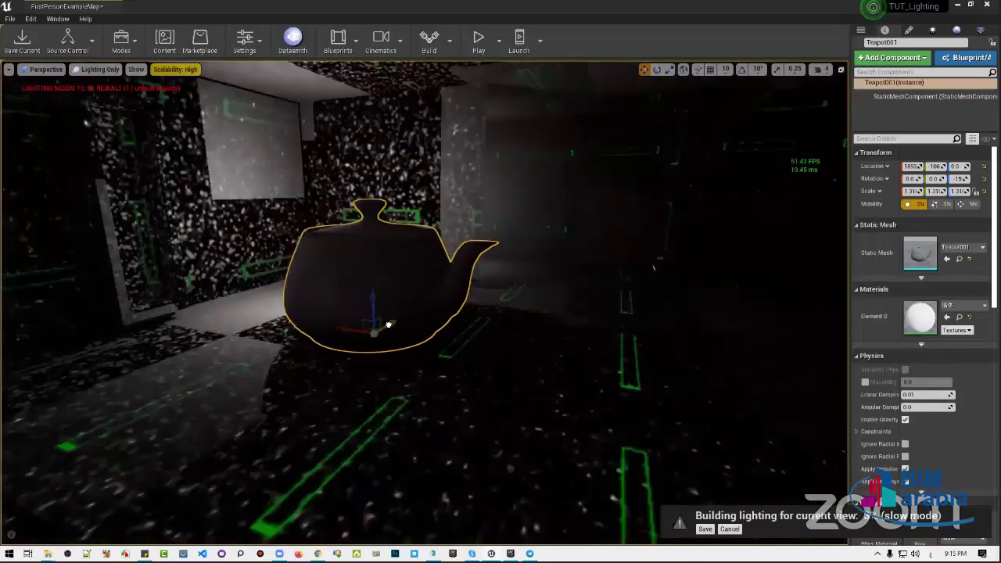
{"action": "mouse_move", "coordinate": [388, 324]}
{"action": "left_mouse_down", "text": "alt"}
{"action": "mouse_move", "coordinate": [451, 333]}
{"action": "mouse_move", "coordinate": [391, 336]}
{"action": "left_mouse_up", "text": "alt"}
{"action": "key", "text": "e"}
{"action": "right_click_drag", "start_coordinate": [391, 336], "coordinate": [437, 305]}
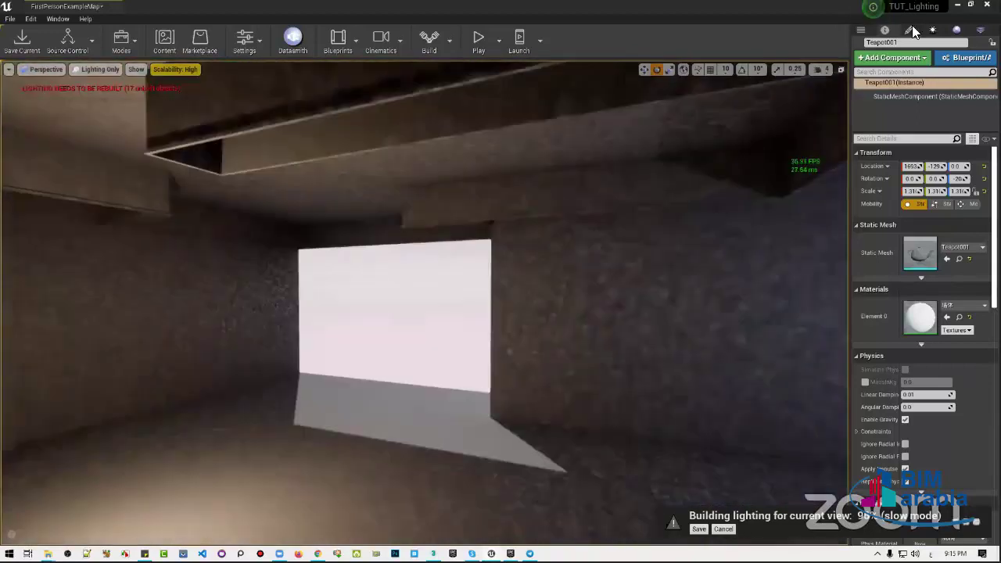
{"action": "left_click", "coordinate": [910, 30]}
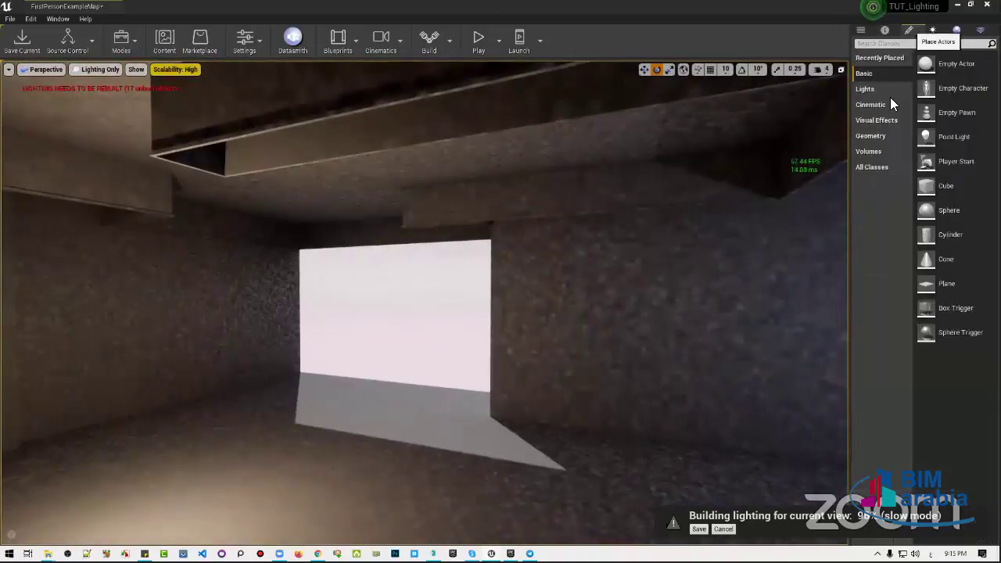
Place a Rect Light on the floor by the opening and rotate it 30 degrees
{"action": "left_click", "coordinate": [864, 88]}
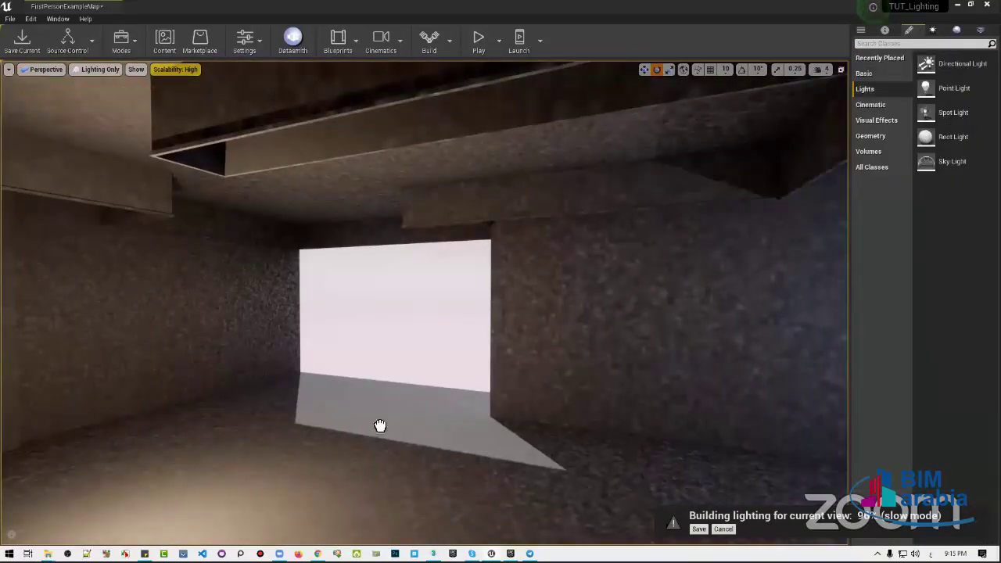
{"action": "left_click_drag", "start_coordinate": [380, 425], "coordinate": [330, 448]}
{"action": "right_click_drag", "start_coordinate": [438, 367], "coordinate": [454, 373]}
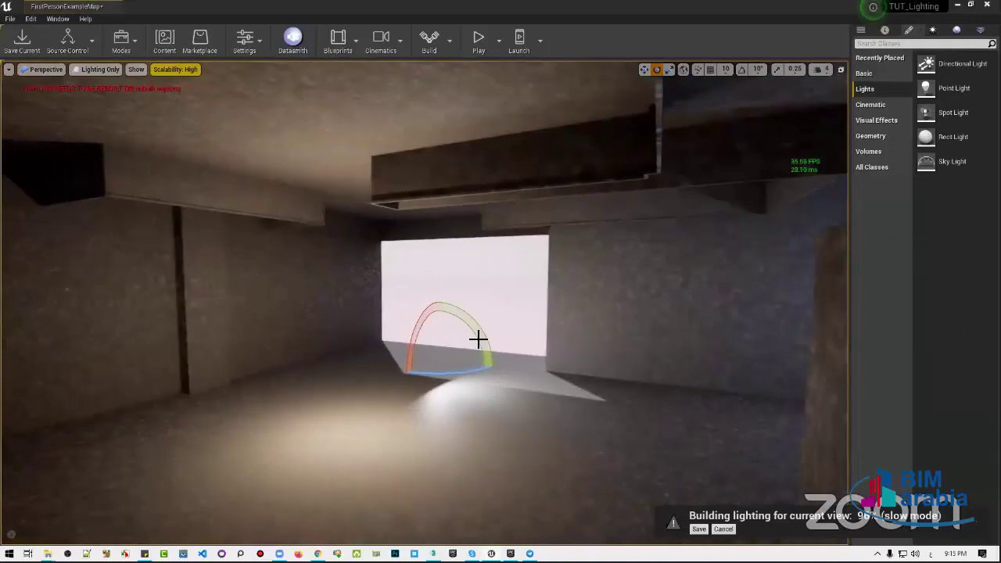
{"action": "left_click_drag", "start_coordinate": [491, 361], "coordinate": [501, 366]}
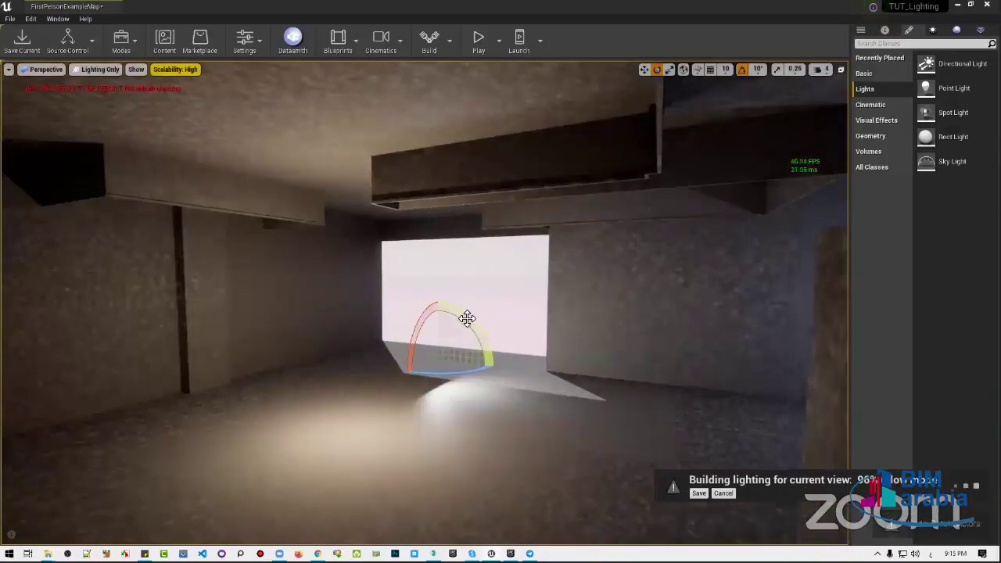
{"action": "left_click_drag", "start_coordinate": [466, 319], "coordinate": [485, 344]}
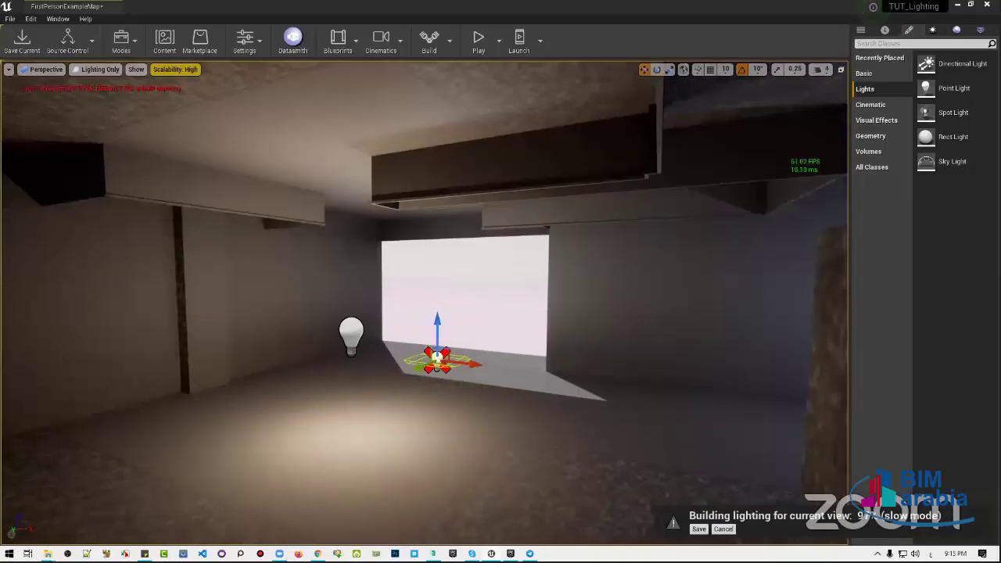
Raise the rect light under the ceiling beam and slide it to the beam's middle
{"action": "left_click_drag", "start_coordinate": [426, 344], "coordinate": [417, 139]}
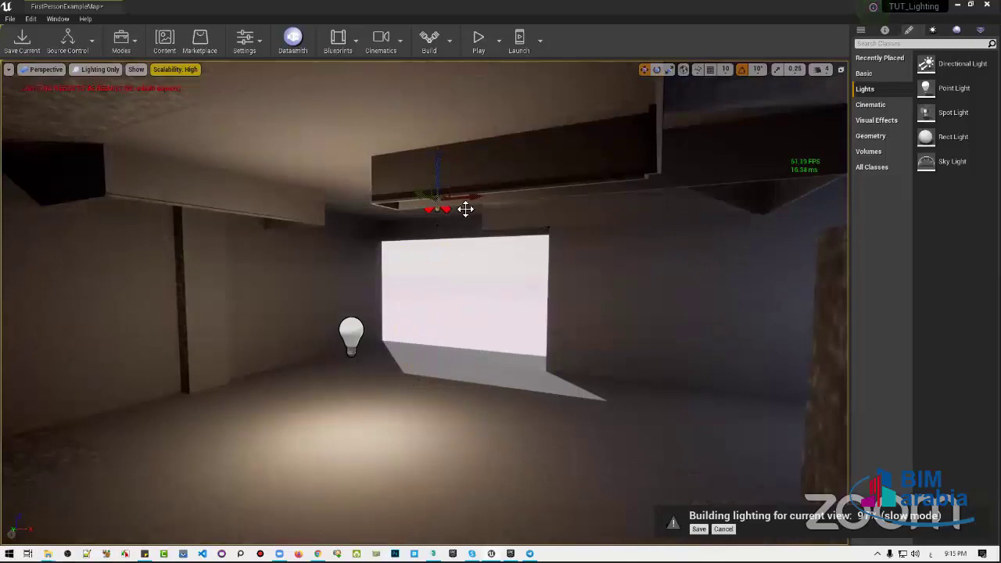
{"action": "right_click_drag", "start_coordinate": [740, 222], "coordinate": [626, 156]}
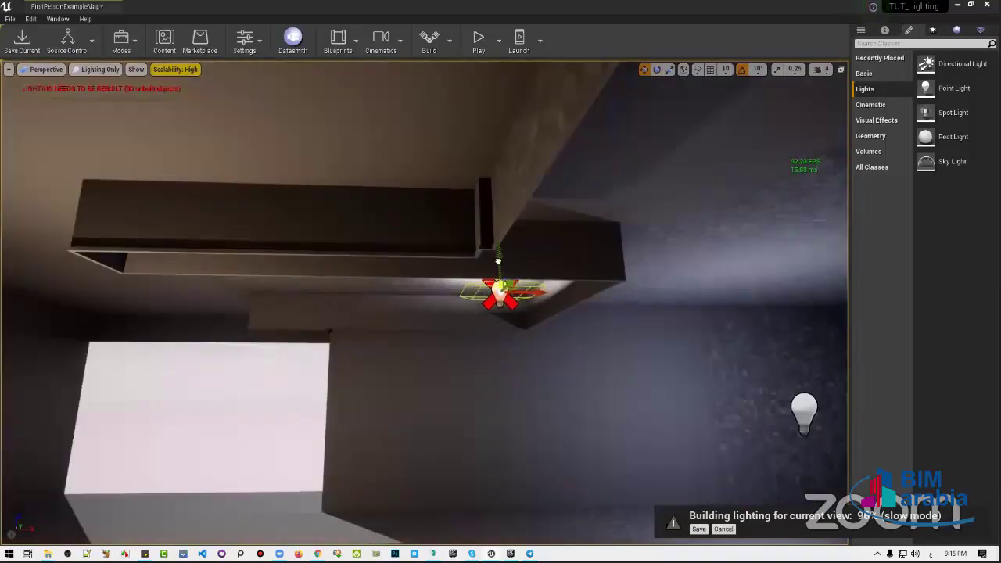
{"action": "left_click_drag", "start_coordinate": [498, 261], "coordinate": [487, 280]}
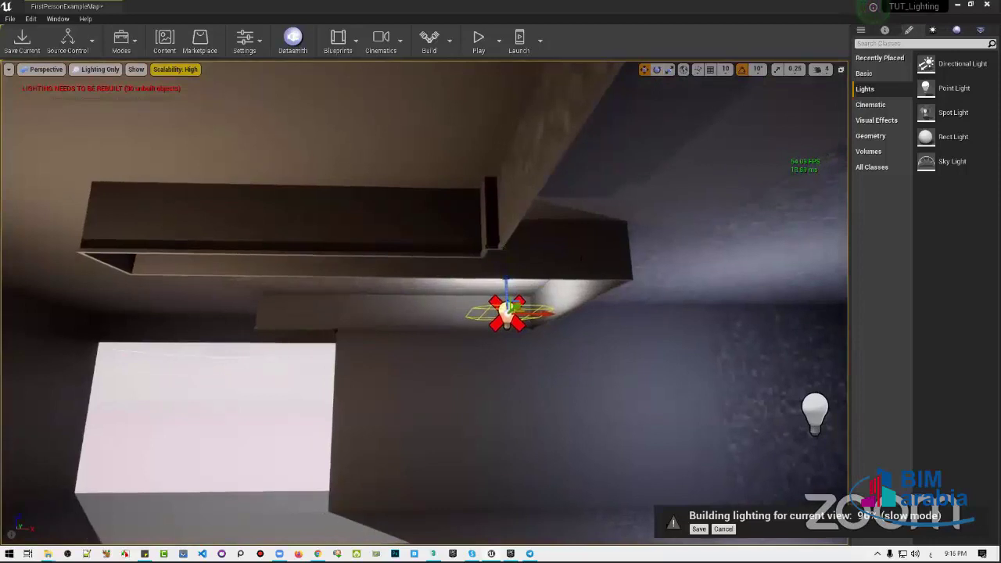
{"action": "right_click_drag", "start_coordinate": [612, 356], "coordinate": [634, 311]}
{"action": "left_click_drag", "start_coordinate": [628, 267], "coordinate": [483, 279]}
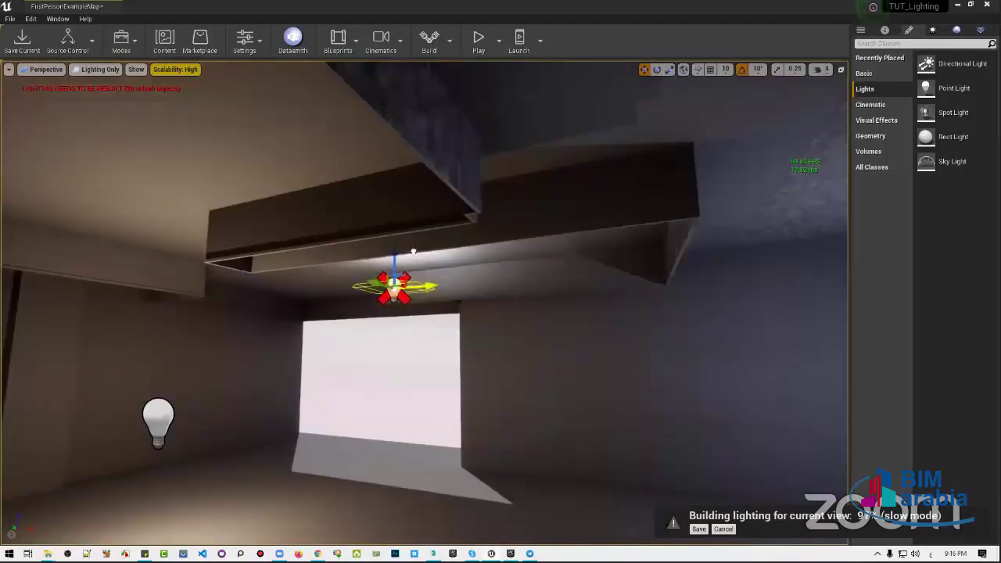
Stretch the rect light's Source Height to about 564 and slide it along the beam
{"action": "left_click", "coordinate": [883, 32]}
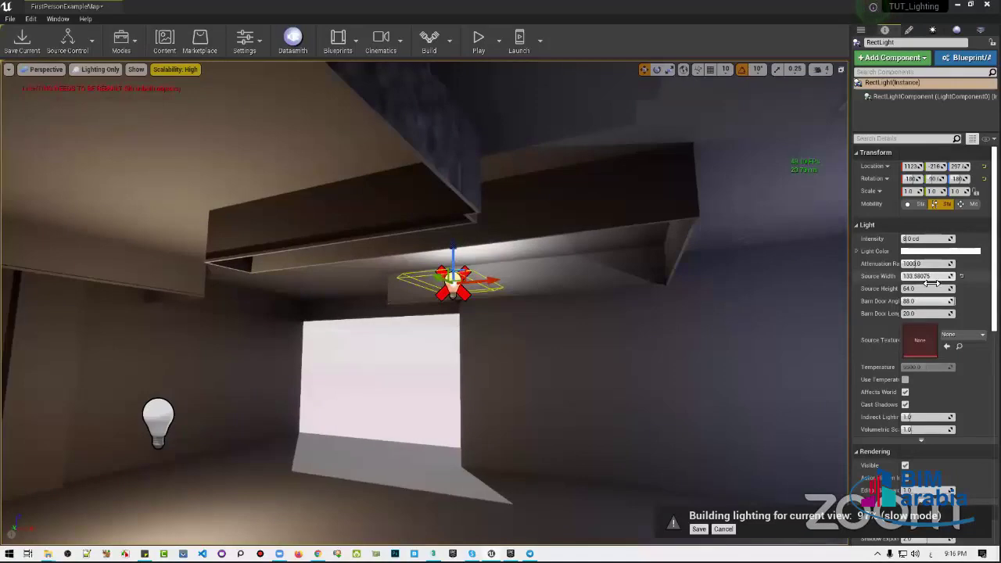
{"action": "left_click_drag", "start_coordinate": [926, 289], "coordinate": [962, 288]}
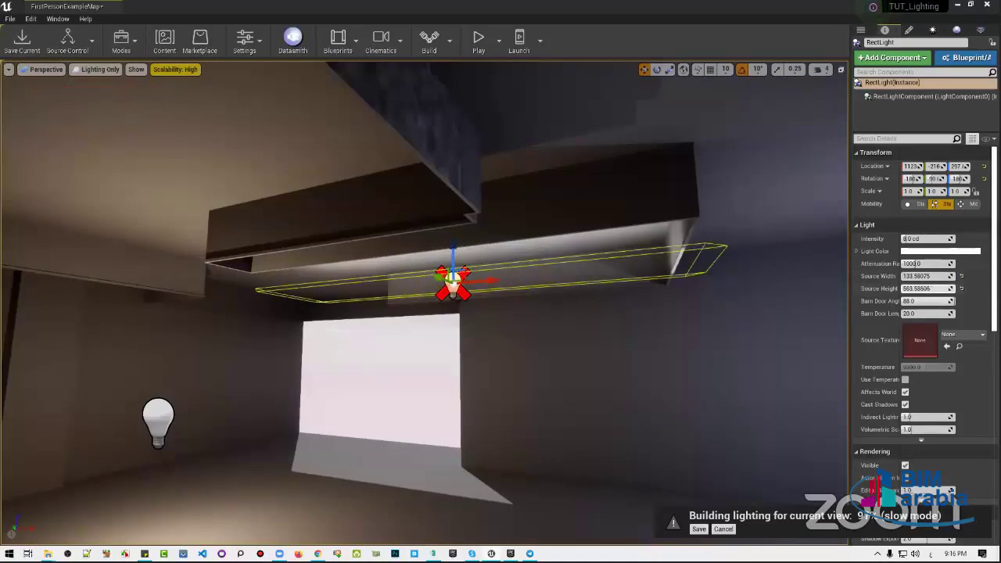
{"action": "left_click_drag", "start_coordinate": [489, 283], "coordinate": [430, 285]}
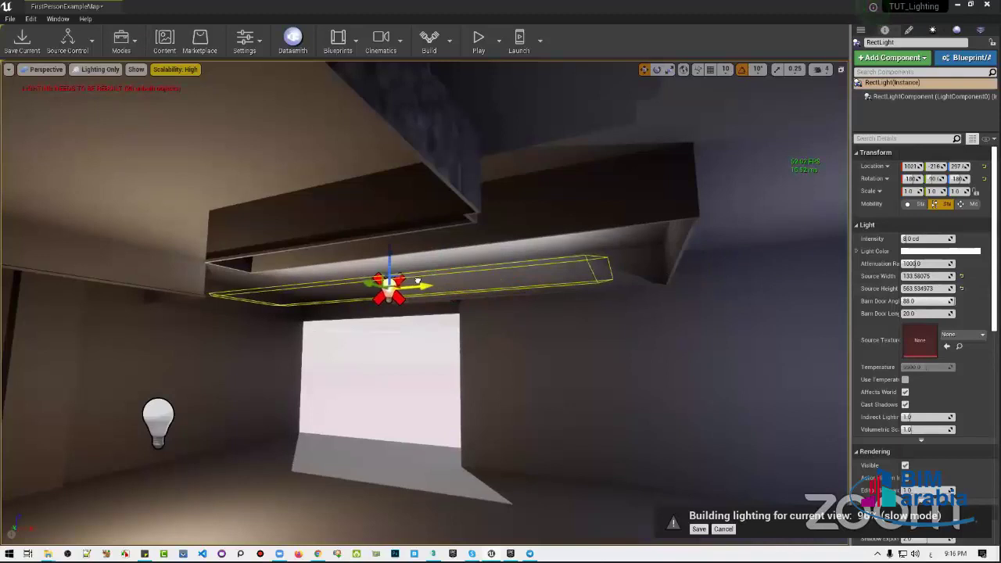
{"action": "right_click_drag", "start_coordinate": [430, 285], "coordinate": [406, 313]}
Move the rect light further across the ceiling, checking its new position from below
{"action": "right_click_drag", "start_coordinate": [508, 294], "coordinate": [469, 265]}
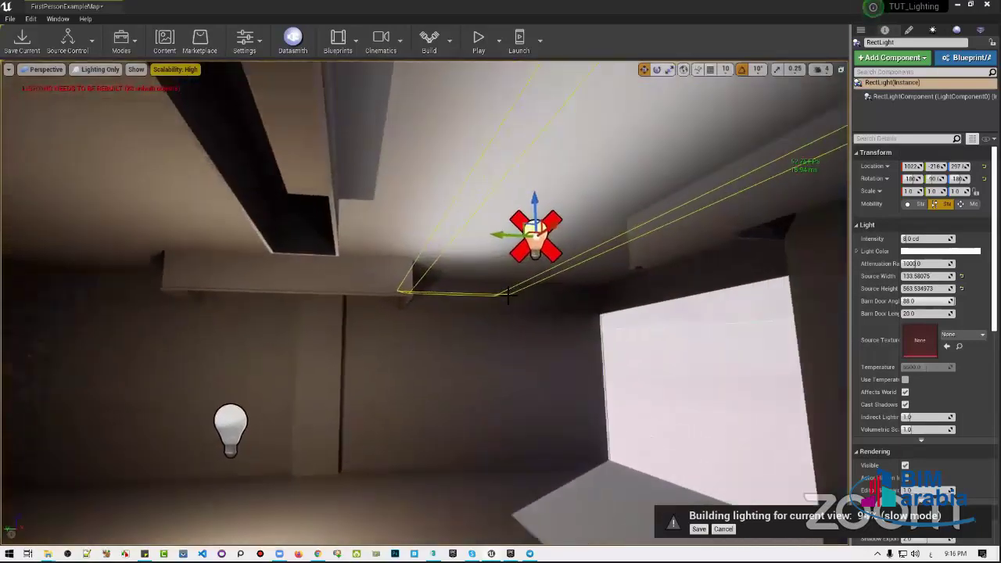
{"action": "right_click_drag", "start_coordinate": [508, 295], "coordinate": [511, 266]}
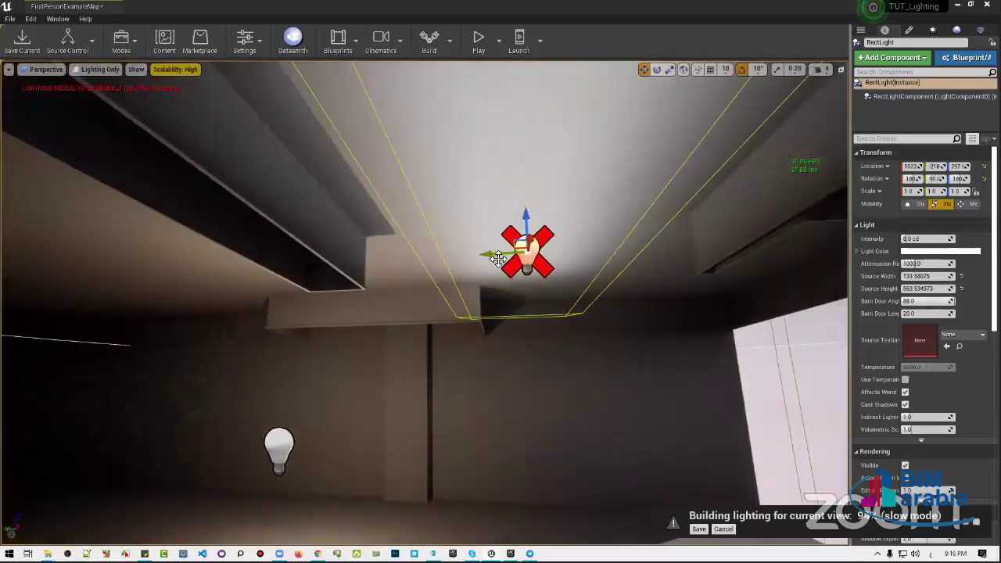
{"action": "left_click_drag", "start_coordinate": [493, 254], "coordinate": [226, 238]}
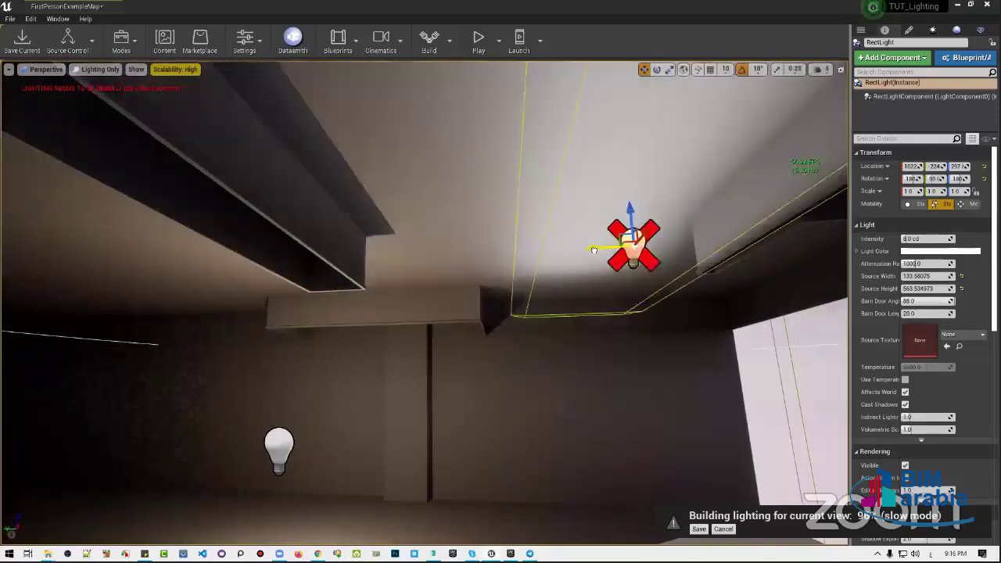
{"action": "mouse_move", "coordinate": [226, 238]}
{"action": "right_mouse_down"}
{"action": "mouse_move", "coordinate": [273, 175]}
{"action": "mouse_move", "coordinate": [291, 187]}
{"action": "right_mouse_up"}
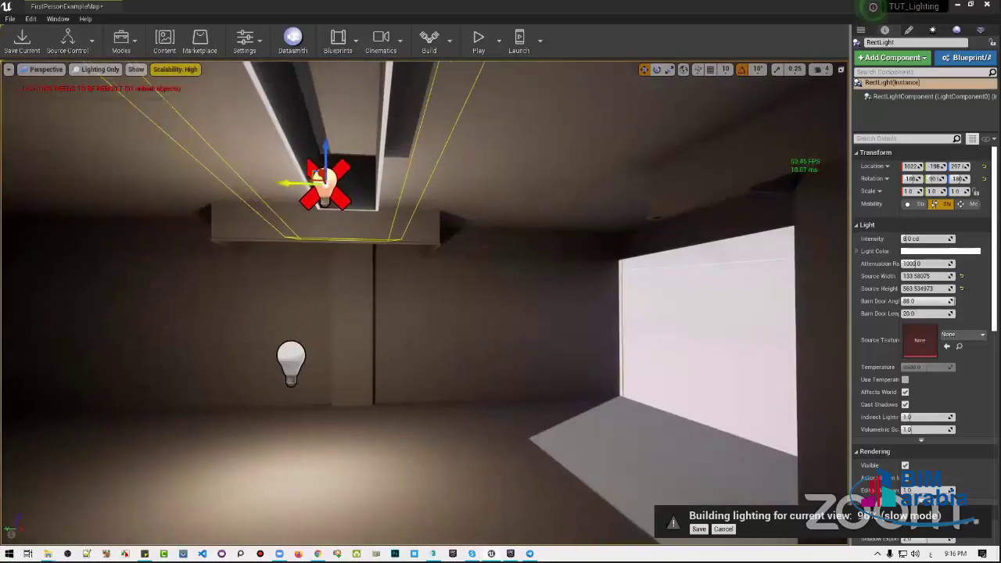
{"action": "left_click_drag", "start_coordinate": [297, 226], "coordinate": [566, 230]}
{"action": "right_click_drag", "start_coordinate": [568, 230], "coordinate": [692, 239]}
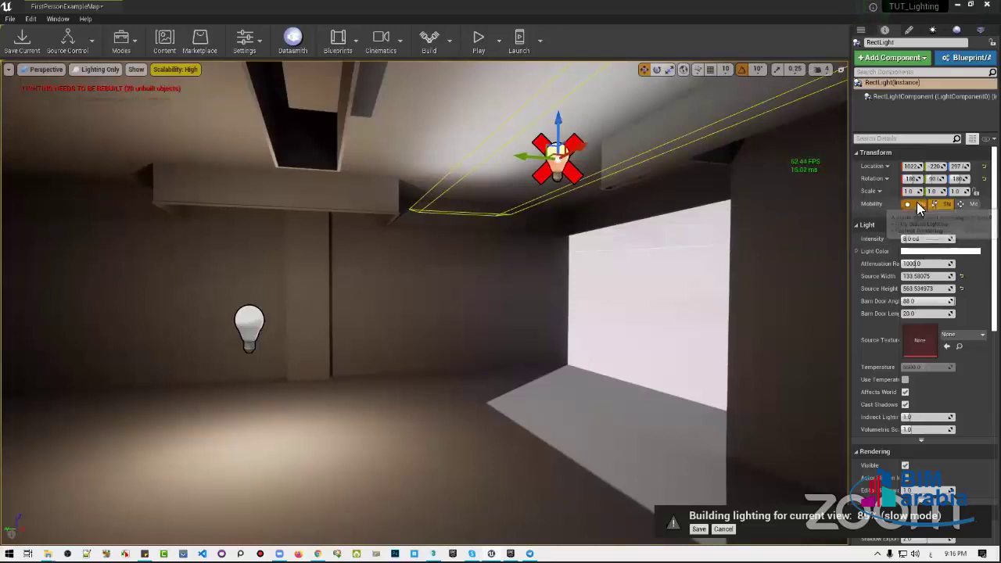
Toggle the rect light's Mobility to Static and back to Stationary, then select PointLight2
{"action": "left_click", "coordinate": [919, 203]}
{"action": "left_click", "coordinate": [937, 201]}
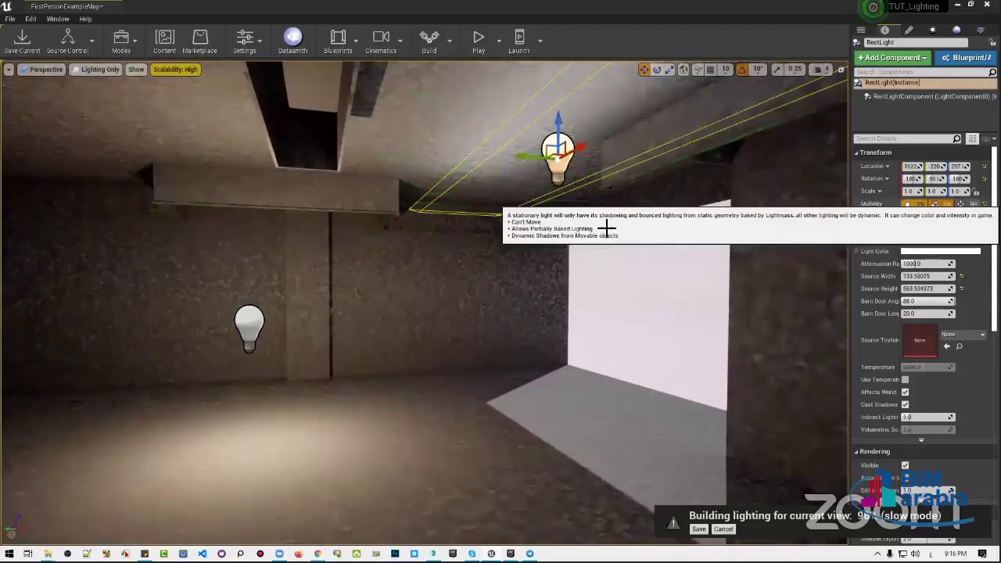
{"action": "mouse_move", "coordinate": [598, 224]}
{"action": "right_mouse_down"}
{"action": "mouse_move", "coordinate": [602, 118]}
{"action": "mouse_move", "coordinate": [603, 156]}
{"action": "mouse_move", "coordinate": [579, 203]}
{"action": "mouse_move", "coordinate": [500, 258]}
{"action": "mouse_move", "coordinate": [547, 262]}
{"action": "right_mouse_up"}
{"action": "key", "text": "Escape"}
{"action": "left_click", "coordinate": [405, 235]}
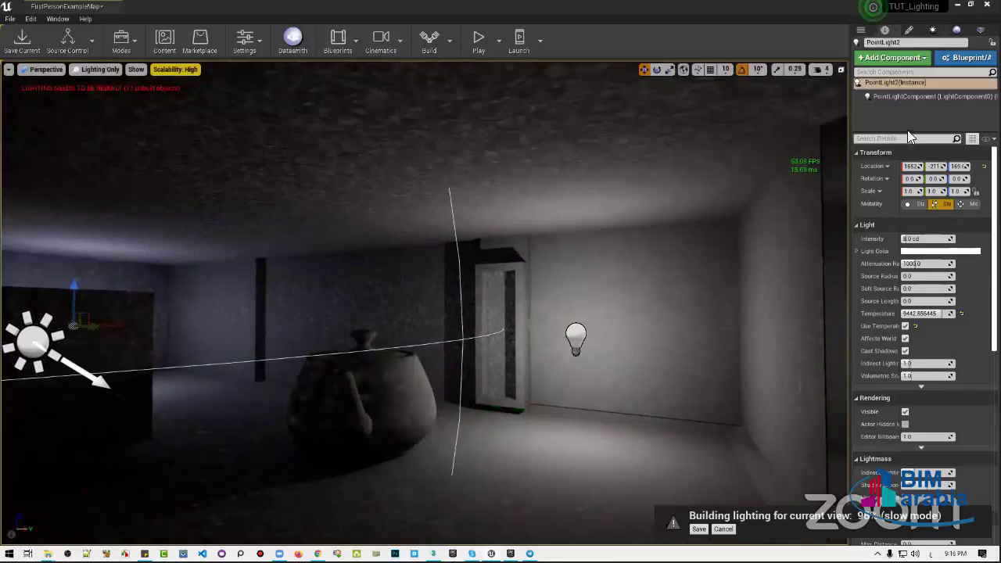
Show GPU Lightmass settings, fly close to the teapot's baked lighting, then orbit it in 3ds Max
{"action": "left_click", "coordinate": [931, 30]}
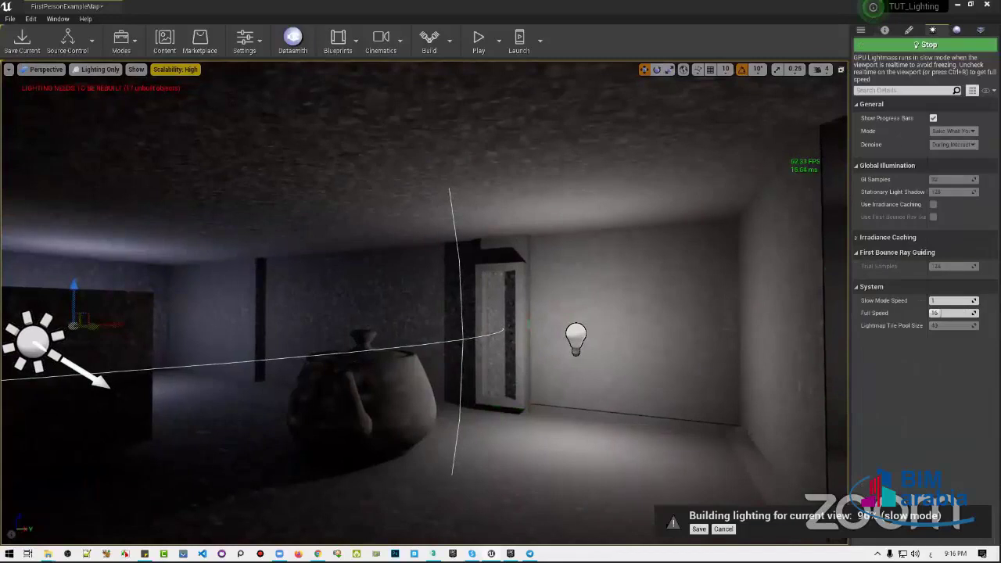
{"action": "right_click_drag", "start_coordinate": [614, 319], "coordinate": [727, 419]}
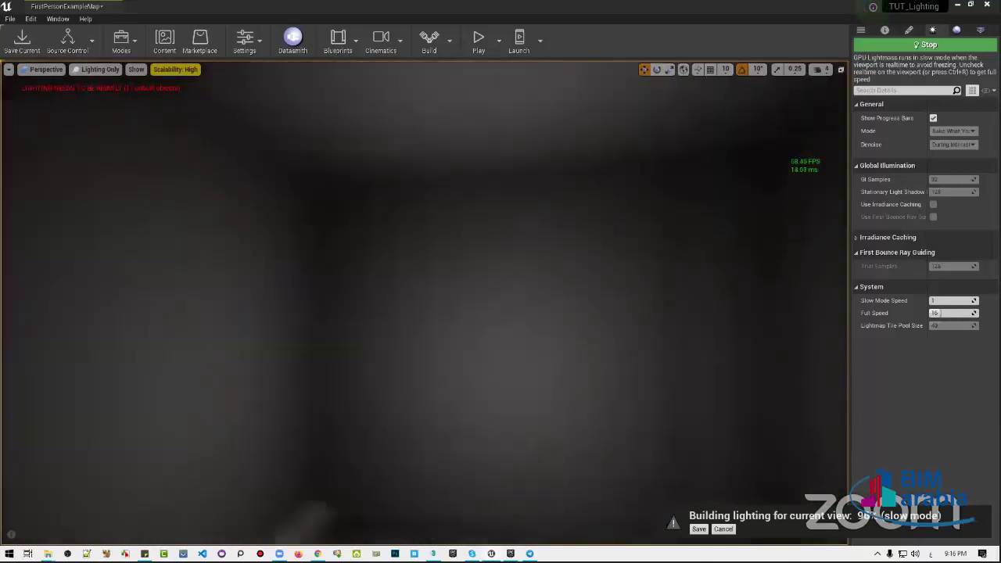
{"action": "right_click_drag", "start_coordinate": [528, 302], "coordinate": [528, 302]}
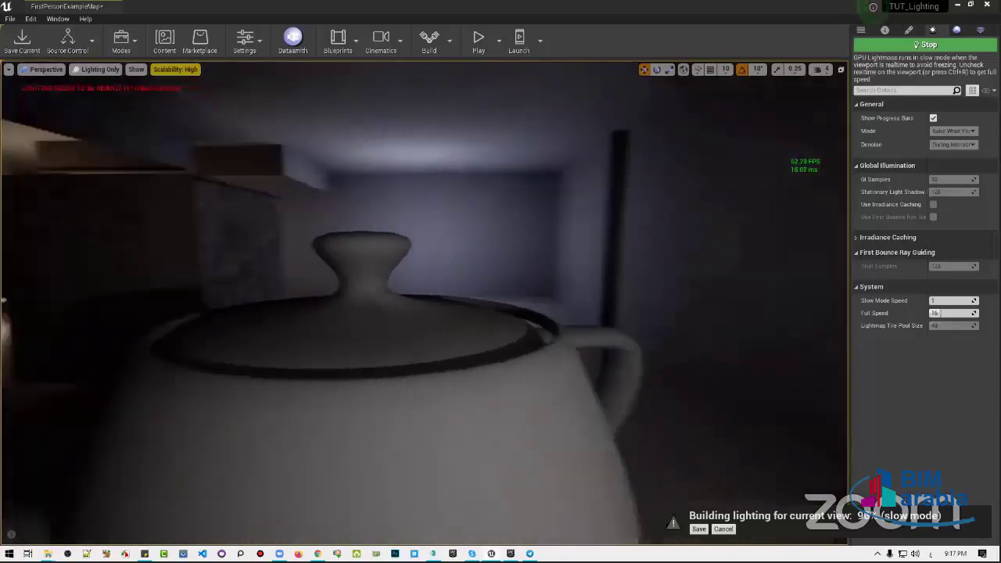
{"action": "right_click_drag", "start_coordinate": [365, 271], "coordinate": [364, 271]}
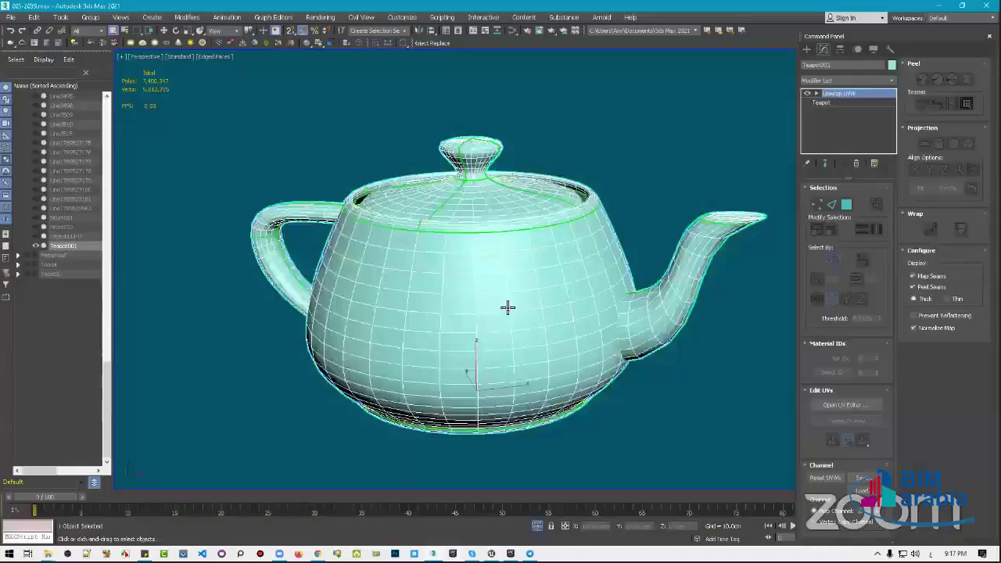
{"action": "mouse_move", "coordinate": [510, 306]}
{"action": "middle_mouse_down", "text": "alt"}
{"action": "mouse_move", "coordinate": [429, 320]}
{"action": "mouse_move", "coordinate": [615, 273]}
{"action": "mouse_move", "coordinate": [587, 261]}
{"action": "mouse_move", "coordinate": [546, 328]}
{"action": "middle_mouse_up", "text": "alt"}
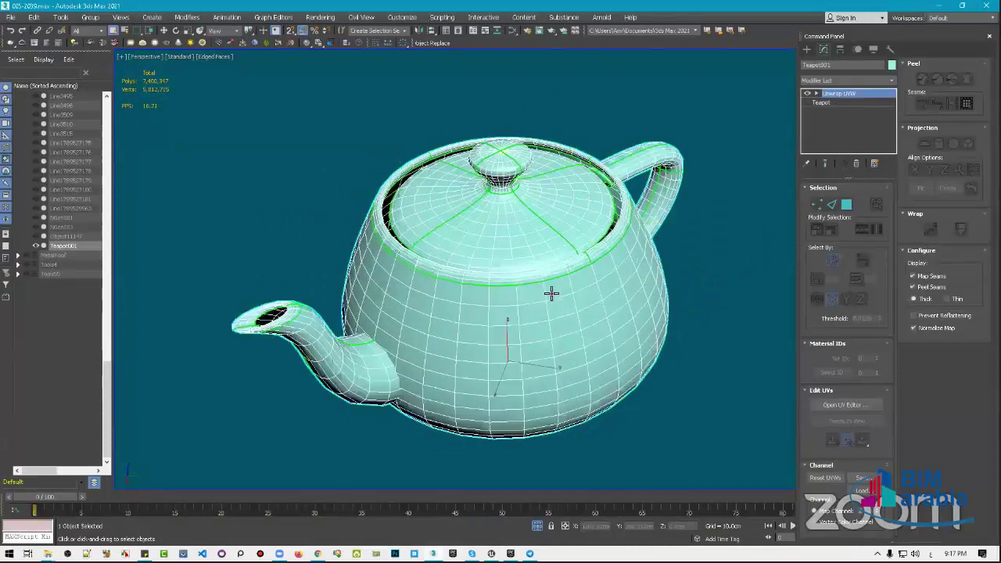
Zoom in on the green Unwrap UVW seams around the teapot lid, then return to Unreal
{"action": "scroll", "coordinate": [551, 293], "scroll_direction": "up", "scroll_amount": 3}
{"action": "middle_click_drag", "start_coordinate": [552, 294], "coordinate": [517, 273], "text": "alt"}
{"action": "scroll", "coordinate": [368, 90], "scroll_direction": "up", "scroll_amount": 1}
{"action": "scroll", "coordinate": [361, 92], "scroll_direction": "up", "scroll_amount": 1}
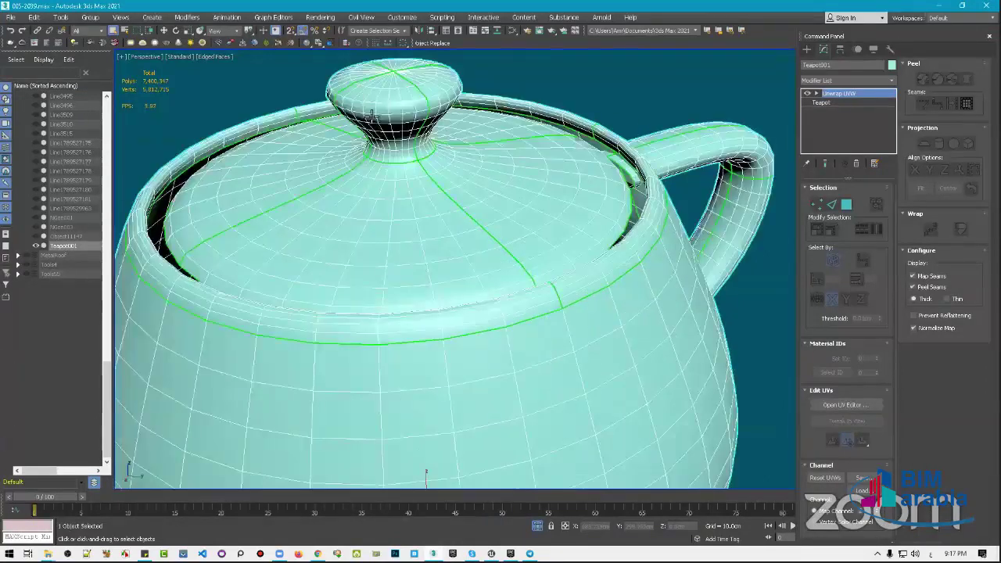
{"action": "scroll", "coordinate": [390, 143], "scroll_direction": "up", "scroll_amount": 1}
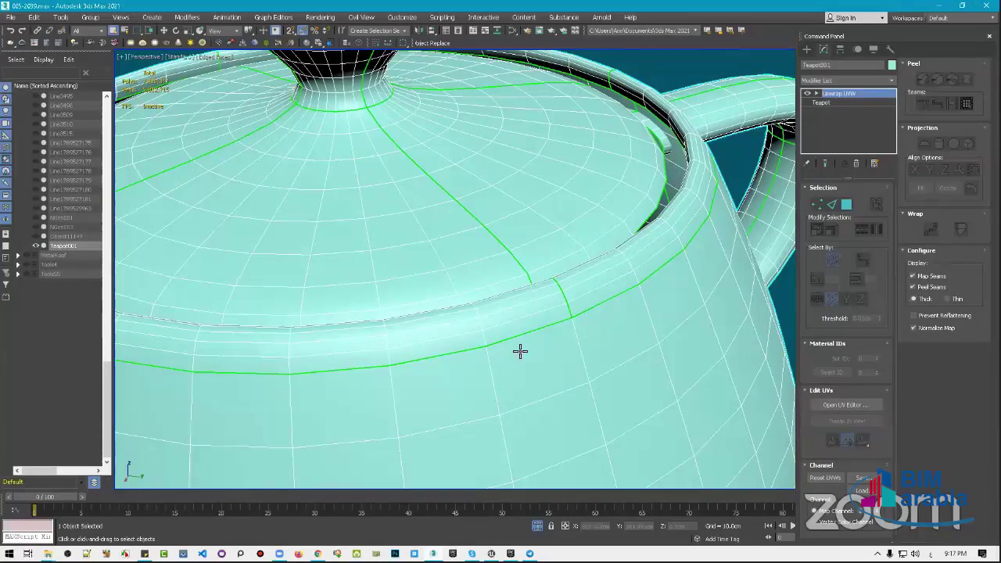
{"action": "left_click", "coordinate": [489, 549]}
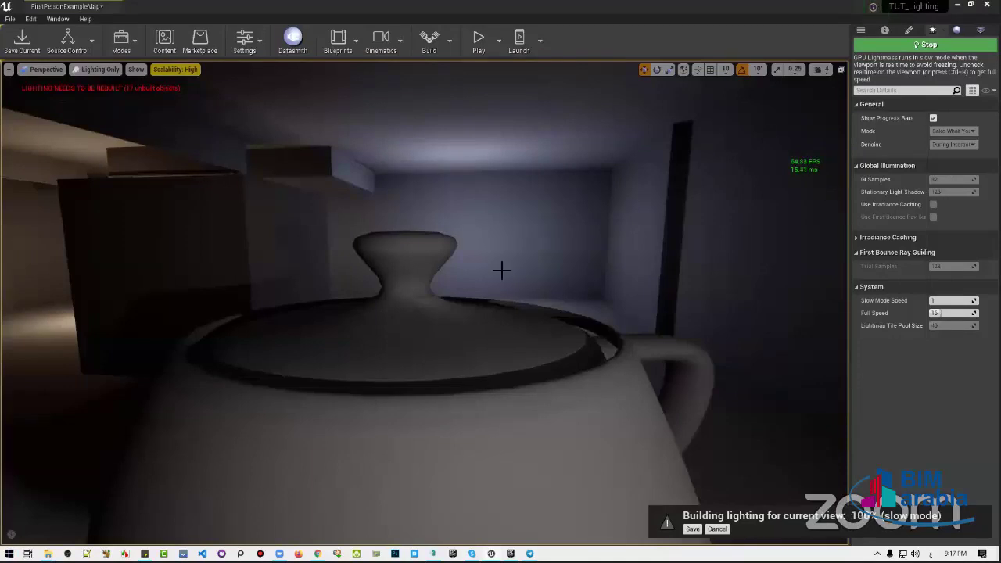
{"action": "mouse_move", "coordinate": [422, 297]}
{"action": "right_mouse_down"}
{"action": "mouse_move", "coordinate": [469, 329]}
{"action": "mouse_move", "coordinate": [469, 313]}
{"action": "right_mouse_up"}
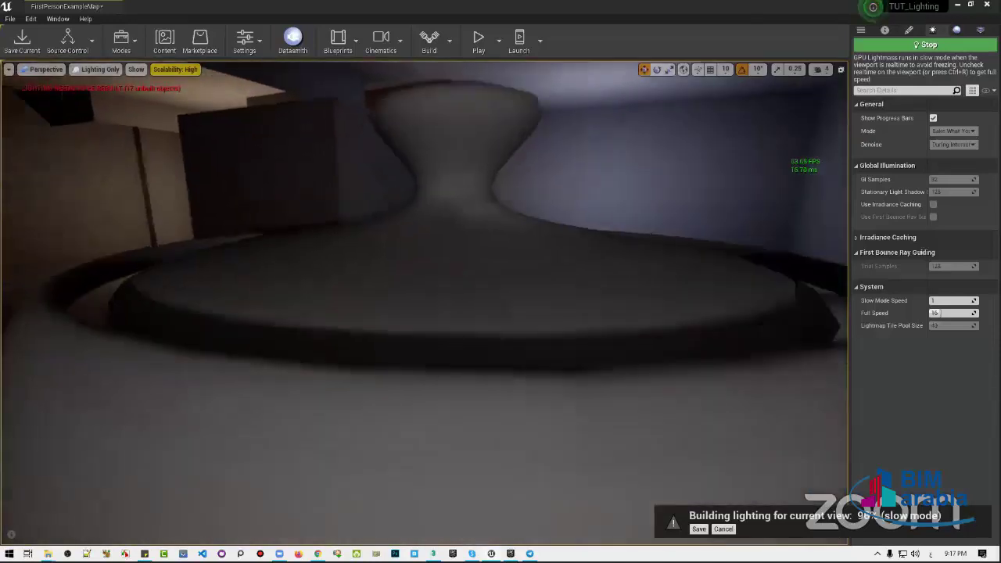
{"action": "right_click_drag", "start_coordinate": [473, 251], "coordinate": [473, 251]}
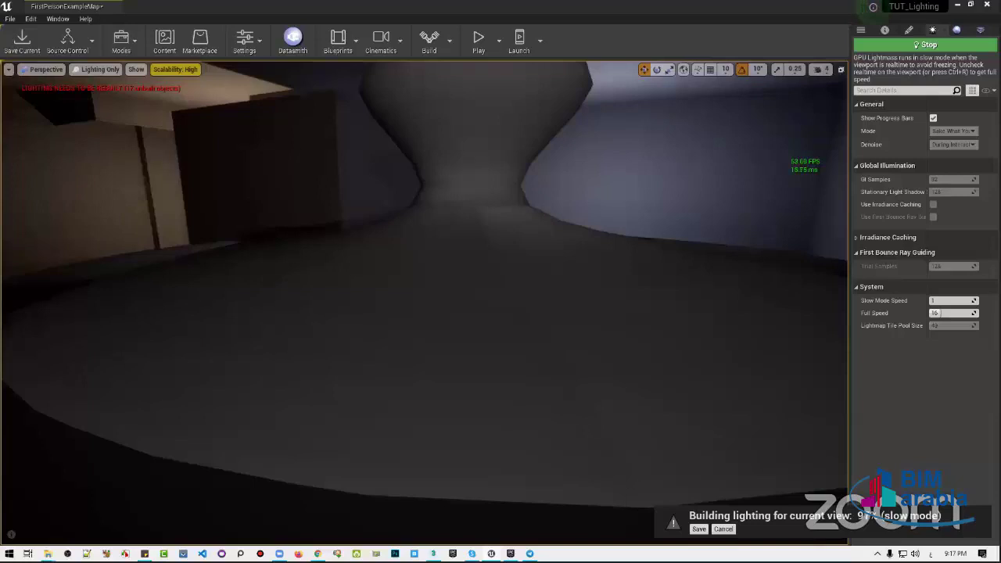
{"action": "right_click_drag", "start_coordinate": [473, 251], "coordinate": [423, 281]}
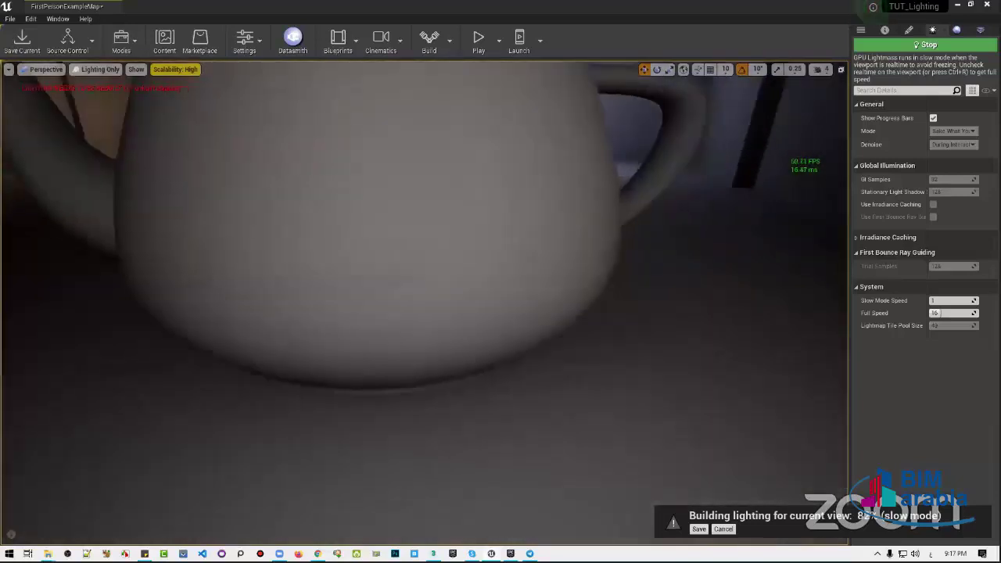
{"action": "right_click_drag", "start_coordinate": [635, 246], "coordinate": [636, 245]}
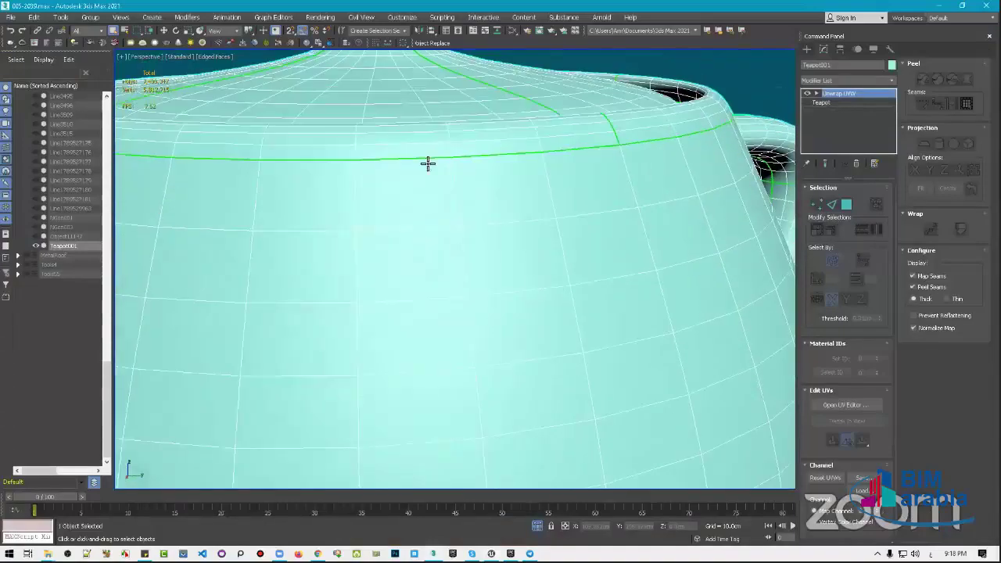
Zoom out in the Perspective viewport to view the seam circling the teapot body below the lid
{"action": "scroll", "coordinate": [630, 301], "scroll_direction": "down", "scroll_amount": 3}
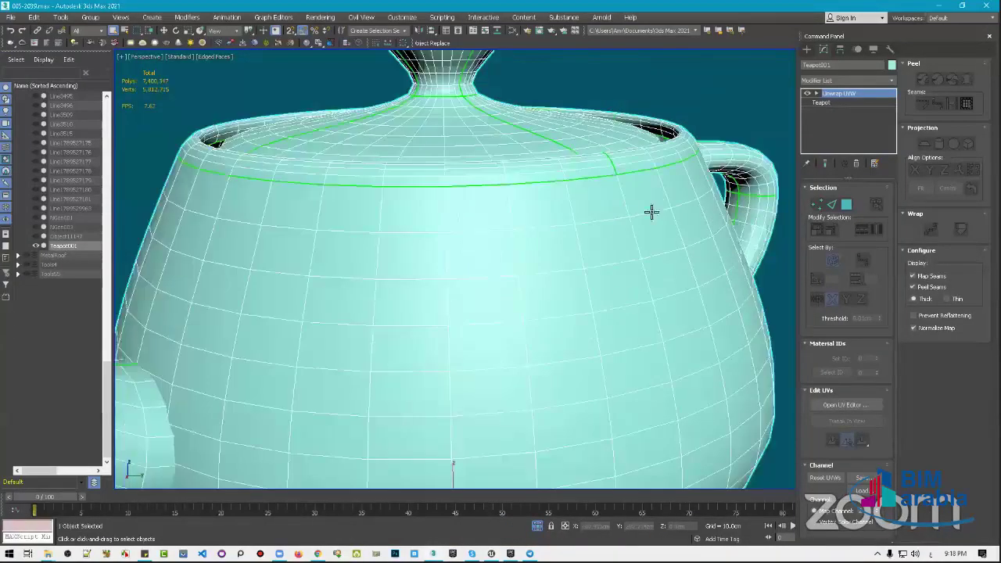
{"action": "scroll", "coordinate": [652, 212], "scroll_direction": "down", "scroll_amount": 3}
{"action": "scroll", "coordinate": [596, 217], "scroll_direction": "down", "scroll_amount": 1}
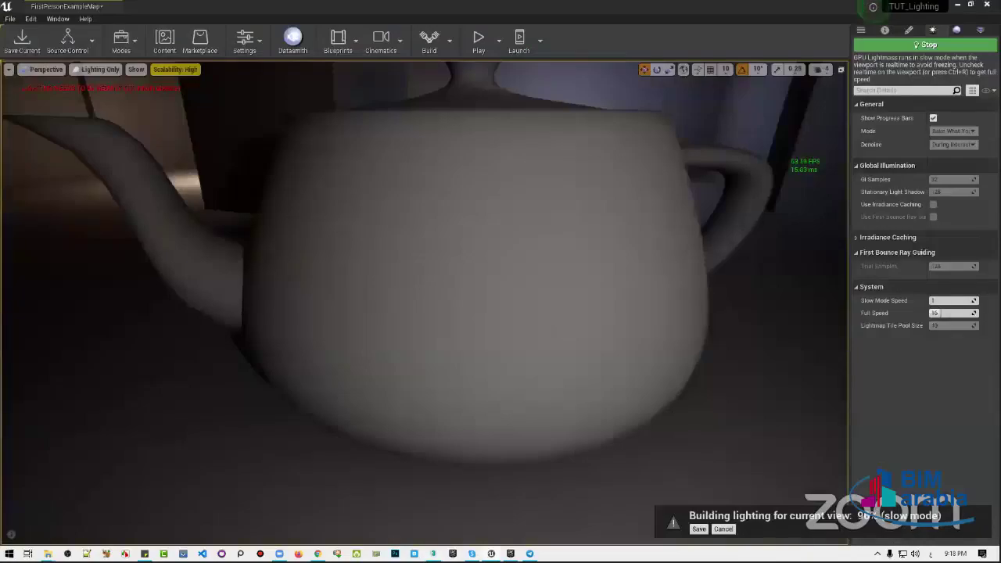
{"action": "scroll", "coordinate": [422, 303], "scroll_direction": "down", "scroll_amount": 3}
{"action": "scroll", "coordinate": [422, 302], "scroll_direction": "down", "scroll_amount": 3}
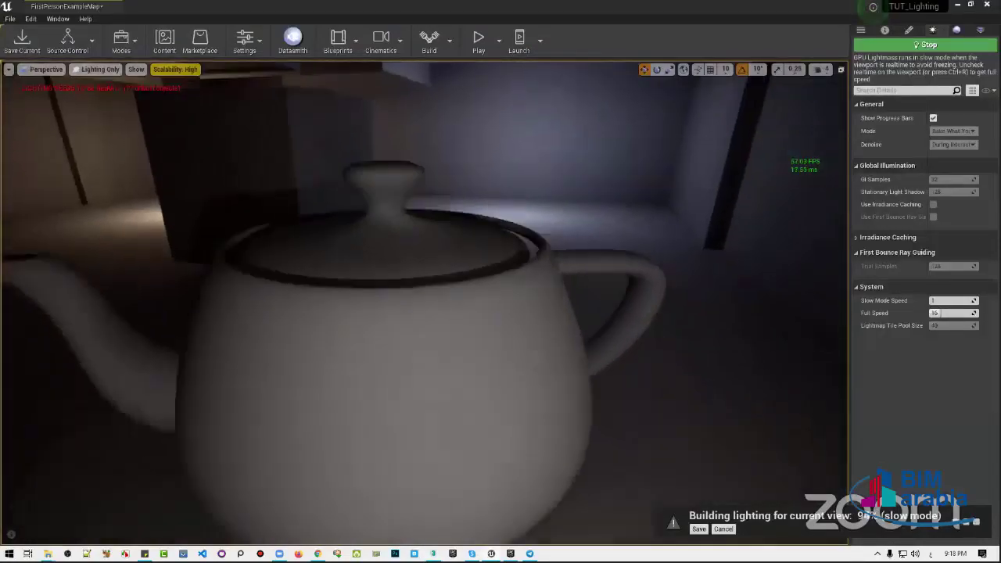
{"action": "scroll", "coordinate": [436, 256], "scroll_direction": "up", "scroll_amount": 2}
{"action": "scroll", "coordinate": [436, 256], "scroll_direction": "up", "scroll_amount": 1}
{"action": "scroll", "coordinate": [436, 255], "scroll_direction": "up", "scroll_amount": 2}
{"action": "scroll", "coordinate": [436, 256], "scroll_direction": "up", "scroll_amount": 1}
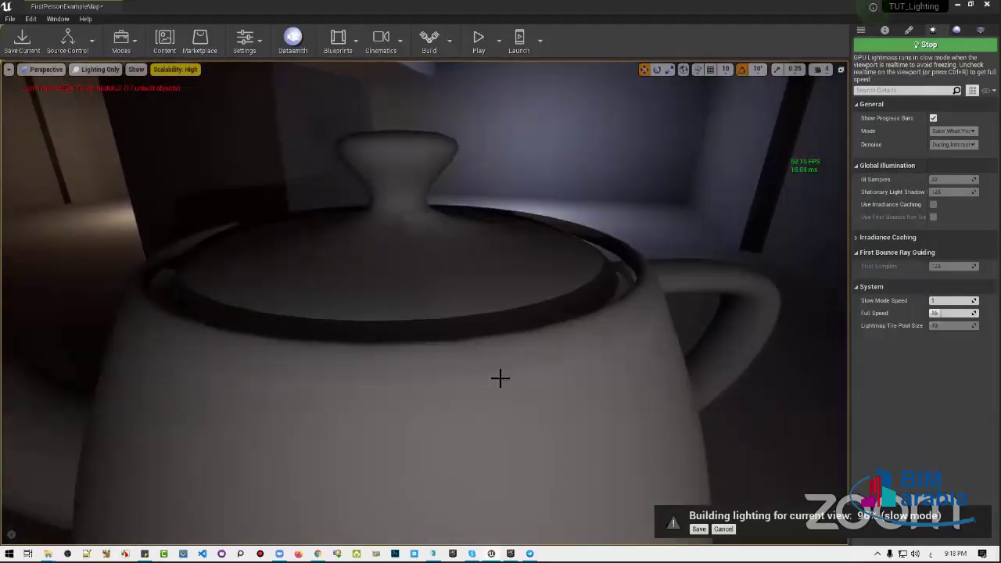
{"action": "scroll", "coordinate": [501, 378], "scroll_direction": "down", "scroll_amount": 3}
{"action": "left_click_drag", "start_coordinate": [500, 378], "coordinate": [438, 378], "text": "alt"}
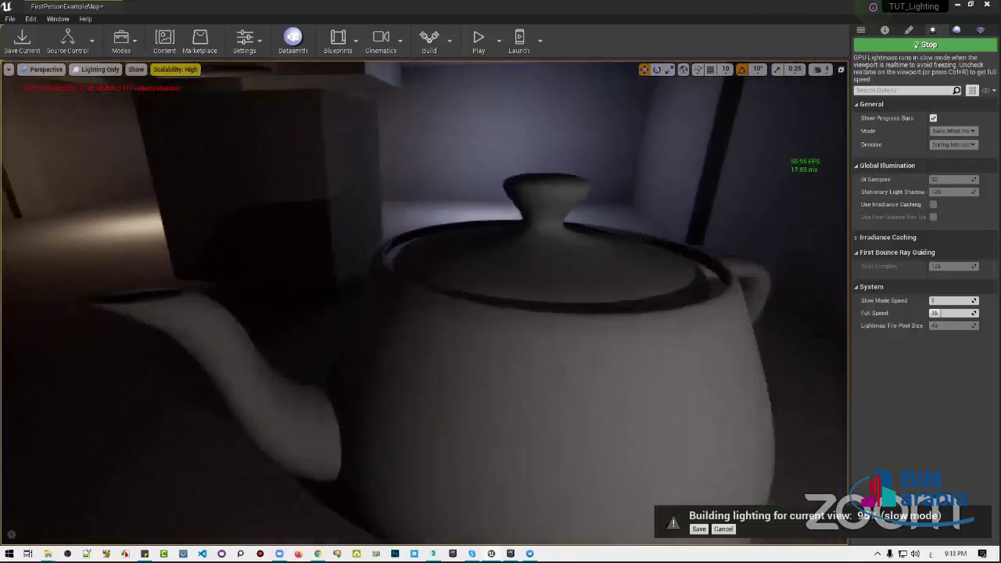
{"action": "scroll", "coordinate": [423, 302], "scroll_direction": "up", "scroll_amount": 2}
{"action": "scroll", "coordinate": [423, 302], "scroll_direction": "down", "scroll_amount": 3}
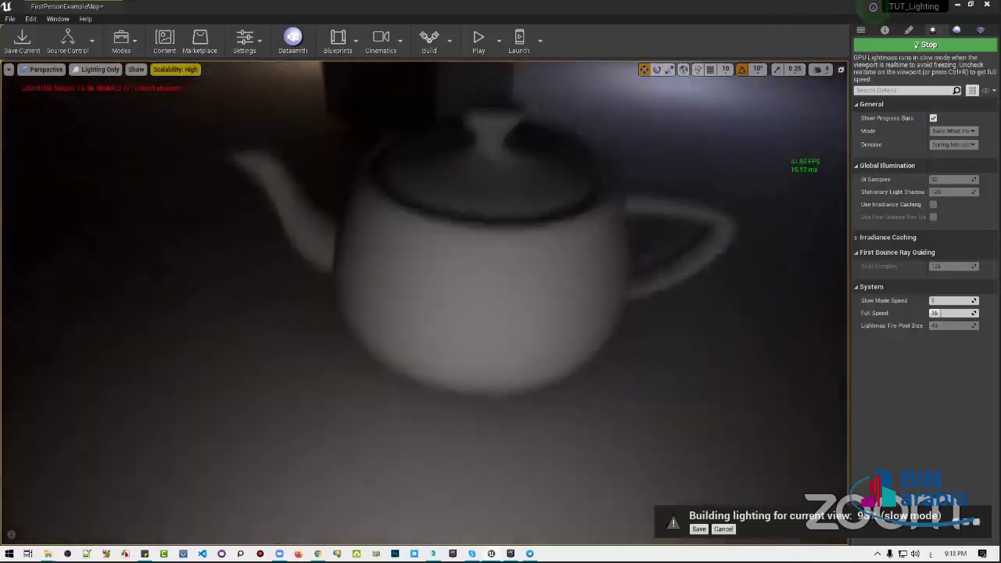
{"action": "scroll", "coordinate": [423, 302], "scroll_direction": "up", "scroll_amount": 2}
{"action": "scroll", "coordinate": [424, 302], "scroll_direction": "up", "scroll_amount": 1}
{"action": "scroll", "coordinate": [424, 302], "scroll_direction": "down", "scroll_amount": 2}
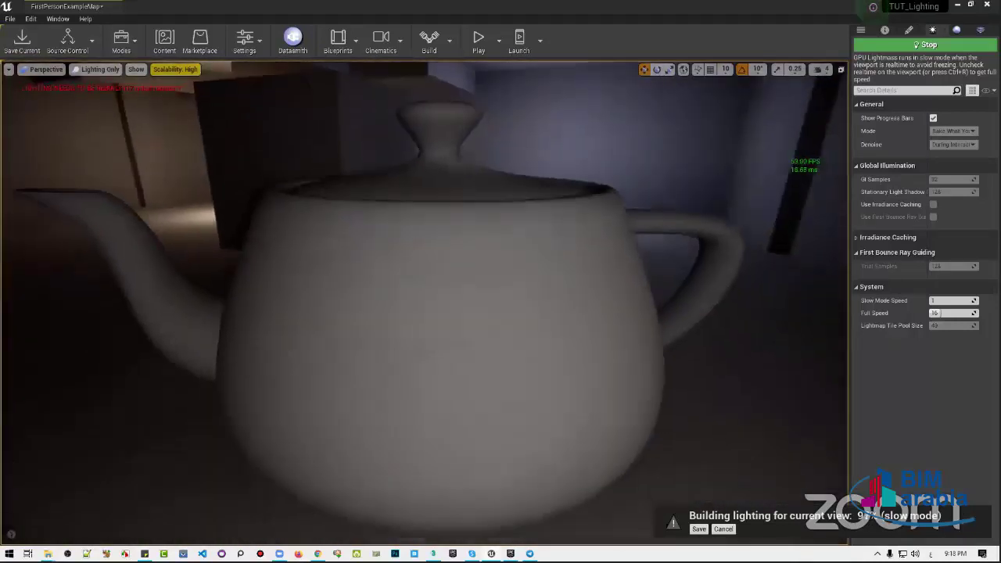
{"action": "scroll", "coordinate": [514, 366], "scroll_direction": "up", "scroll_amount": 2}
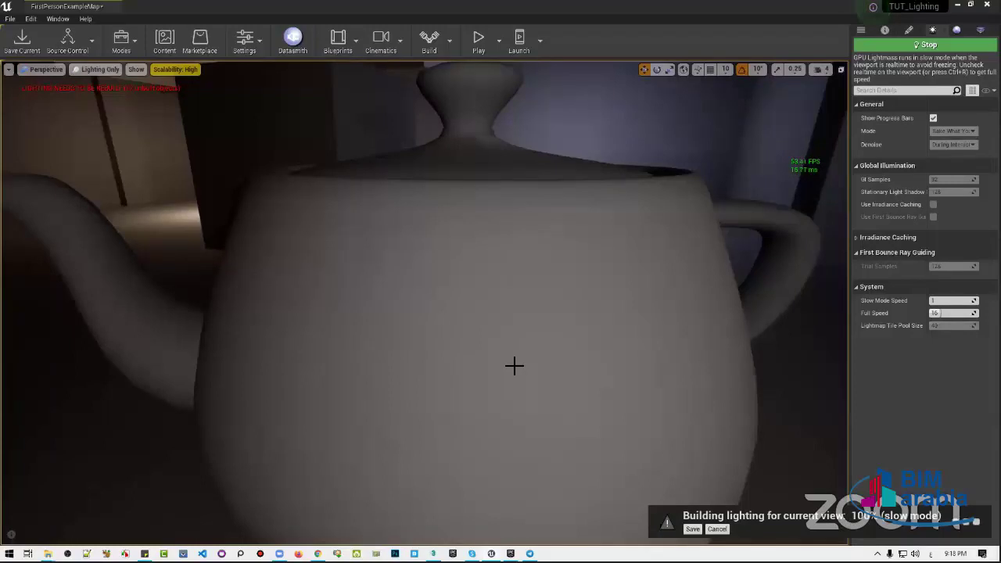
{"action": "scroll", "coordinate": [623, 205], "scroll_direction": "up", "scroll_amount": 2}
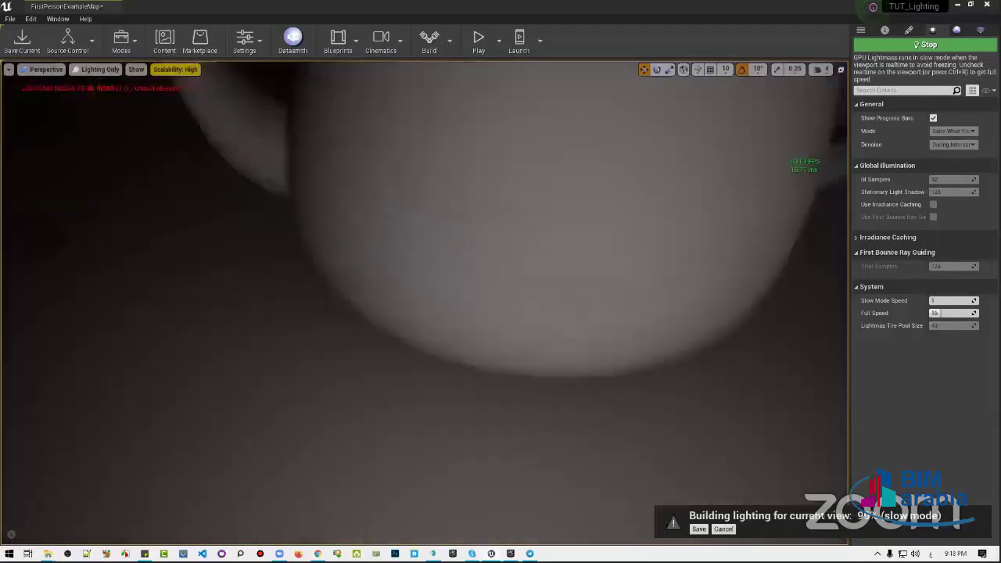
{"action": "scroll", "coordinate": [547, 180], "scroll_direction": "down", "scroll_amount": 5}
{"action": "scroll", "coordinate": [479, 145], "scroll_direction": "up", "scroll_amount": 4}
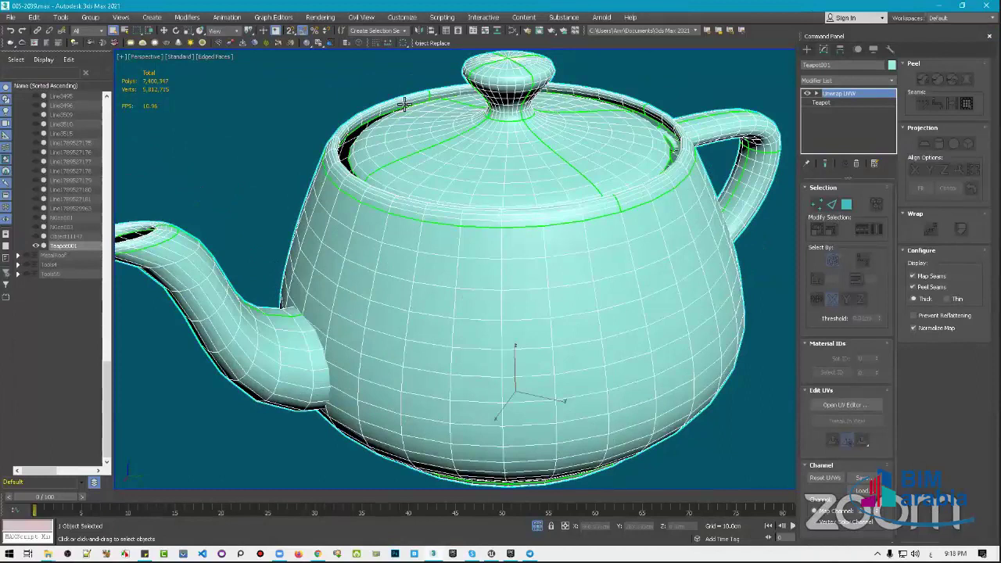
Orbit the teapot in the Perspective view to inspect its seams from low and high angles
{"action": "middle_click_drag", "start_coordinate": [598, 266], "coordinate": [556, 495], "text": "alt"}
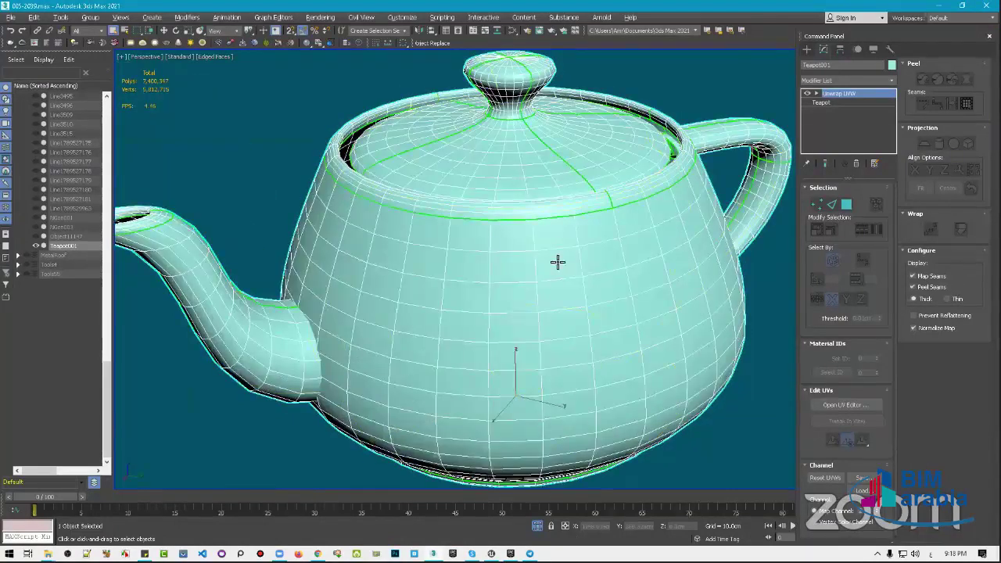
{"action": "mouse_move", "coordinate": [557, 262]}
{"action": "middle_mouse_down", "text": "alt"}
{"action": "mouse_move", "coordinate": [420, 188]}
{"action": "mouse_move", "coordinate": [539, 282]}
{"action": "mouse_move", "coordinate": [454, 279]}
{"action": "mouse_move", "coordinate": [548, 201]}
{"action": "mouse_move", "coordinate": [691, 152]}
{"action": "middle_mouse_up", "text": "alt"}
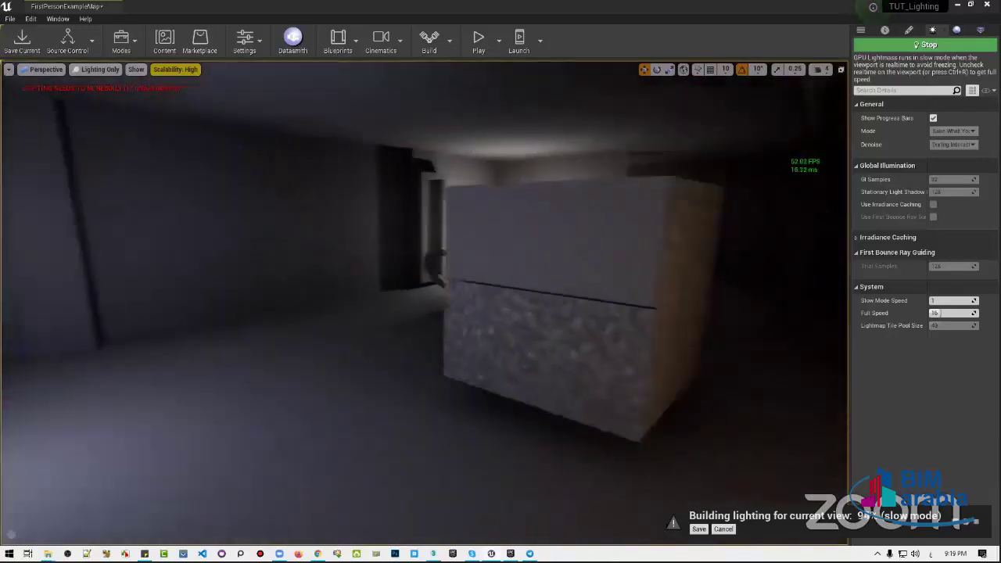
{"action": "right_click_drag", "start_coordinate": [587, 311], "coordinate": [587, 311]}
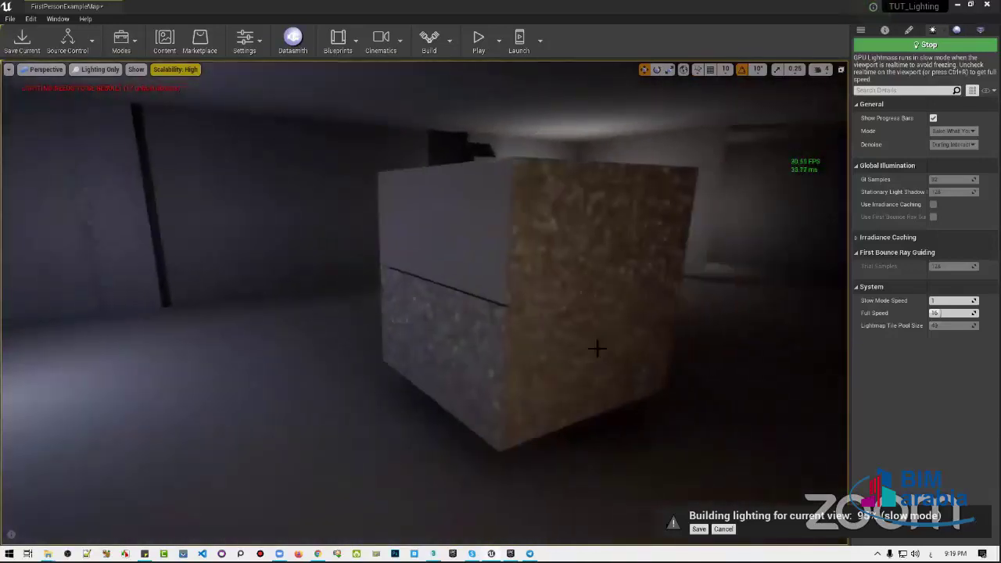
{"action": "right_click_drag", "start_coordinate": [596, 348], "coordinate": [603, 331]}
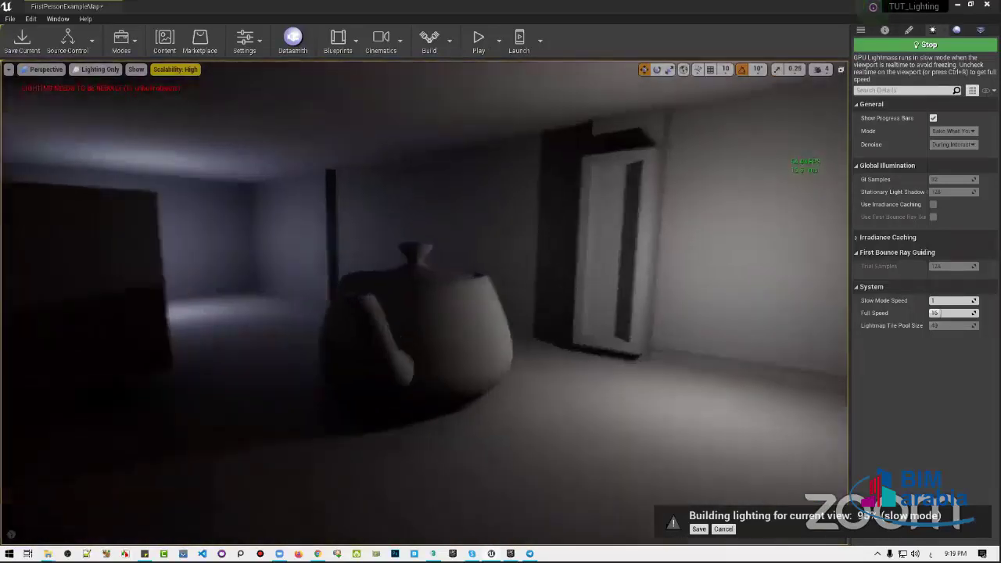